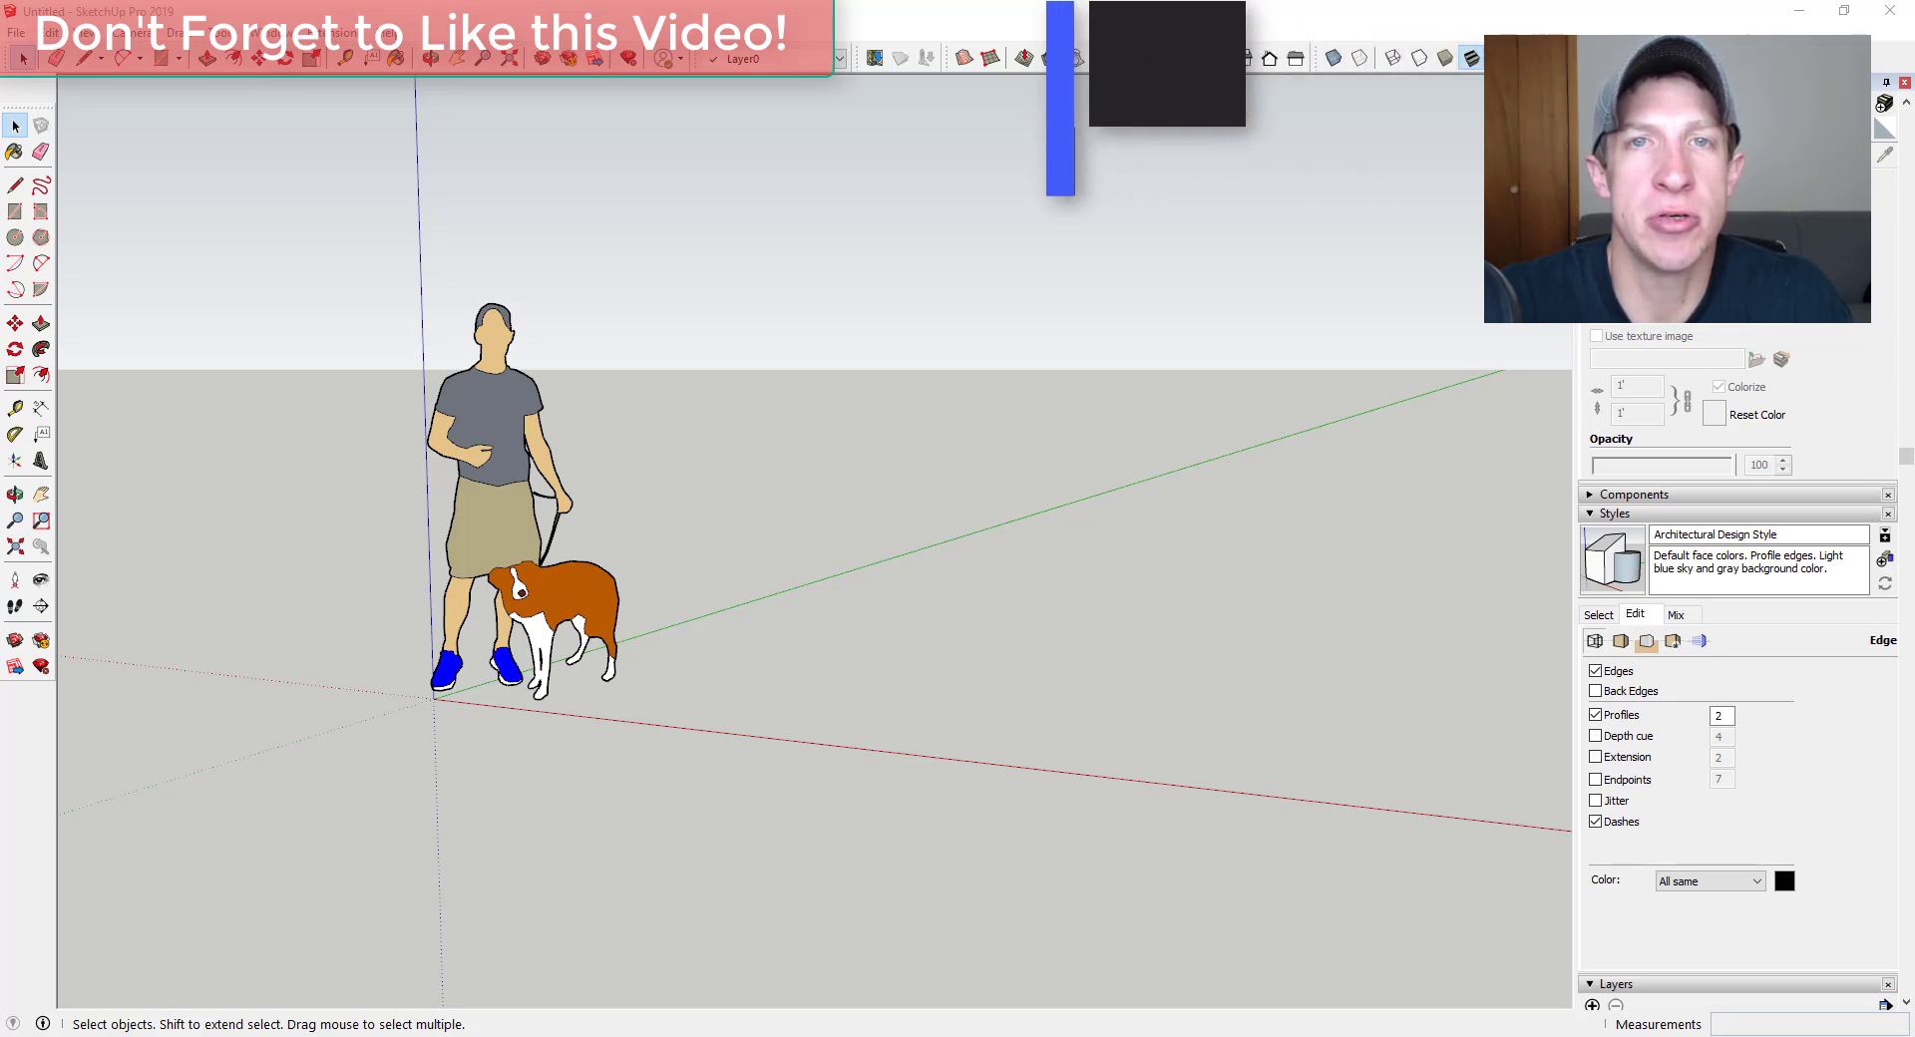
View the reference picture of the curved green-architecture building in the Snipping Tool and return to the SketchUp model
key(alt+Tab)
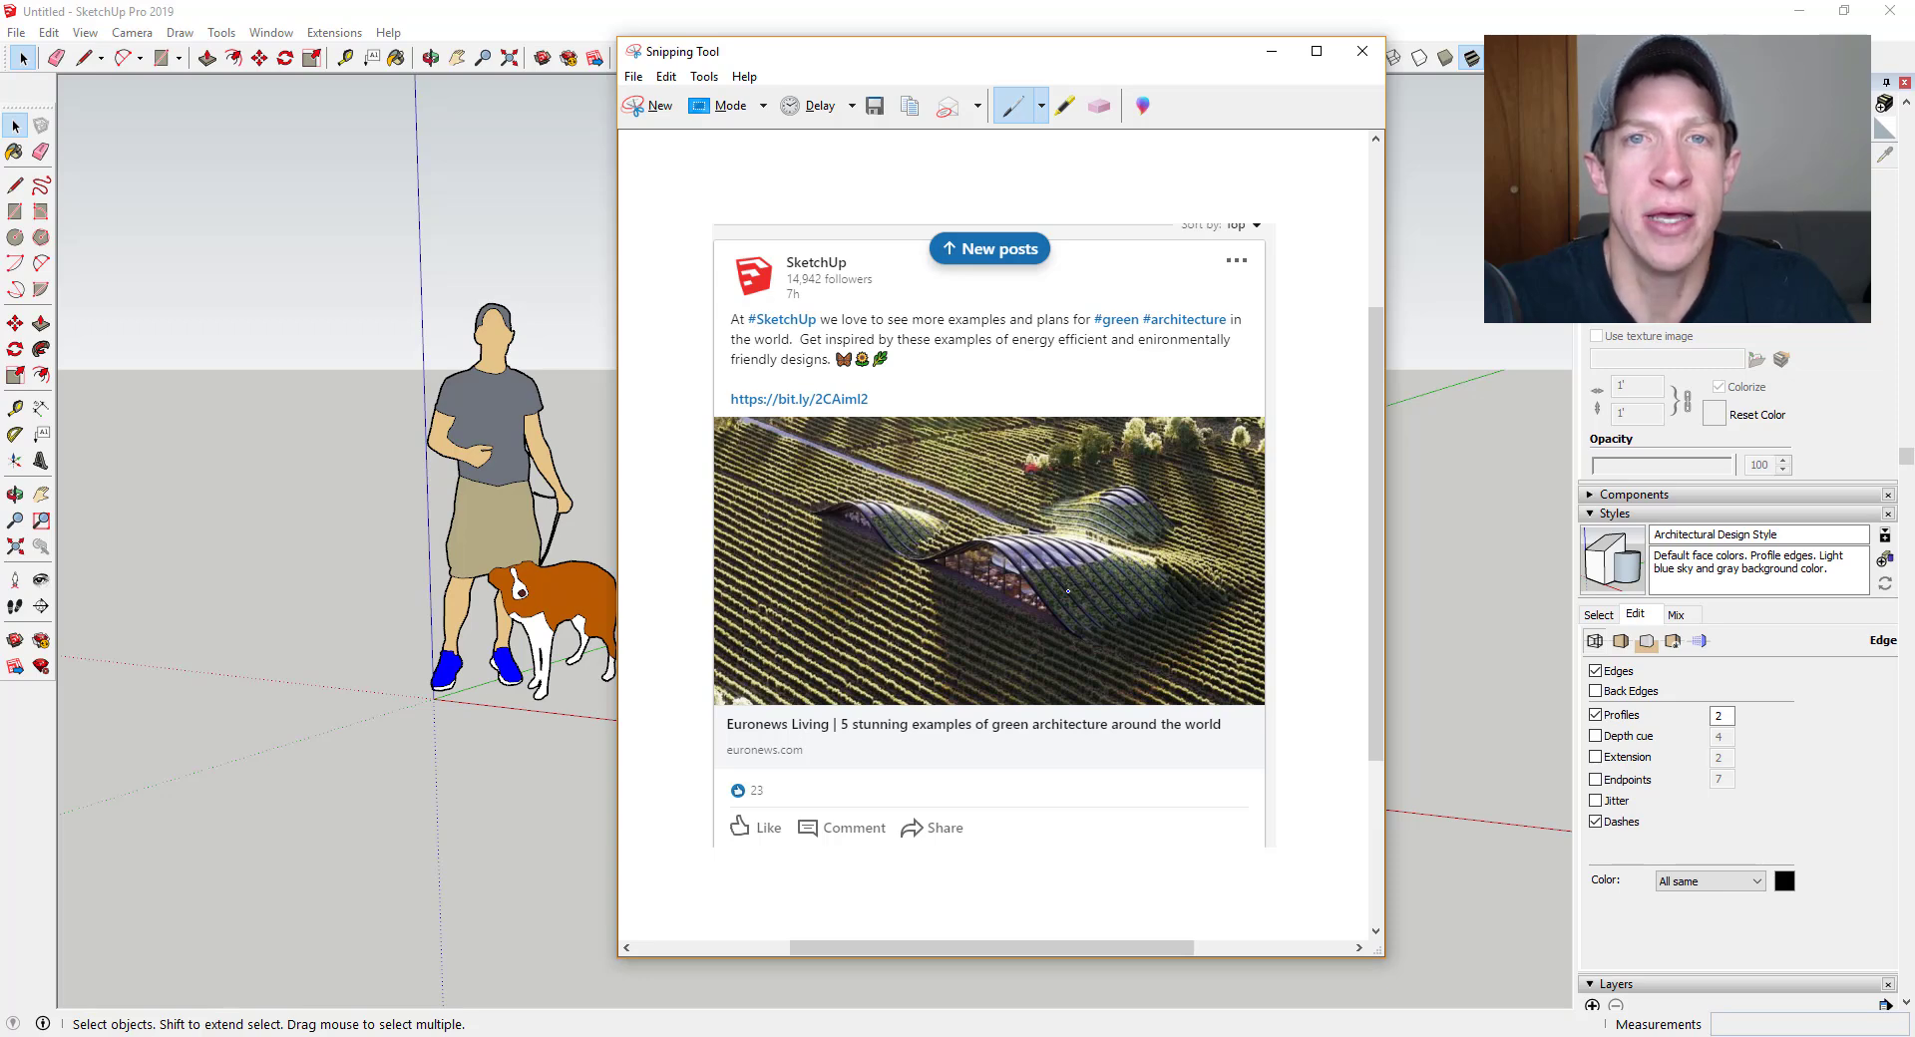
click(574, 735)
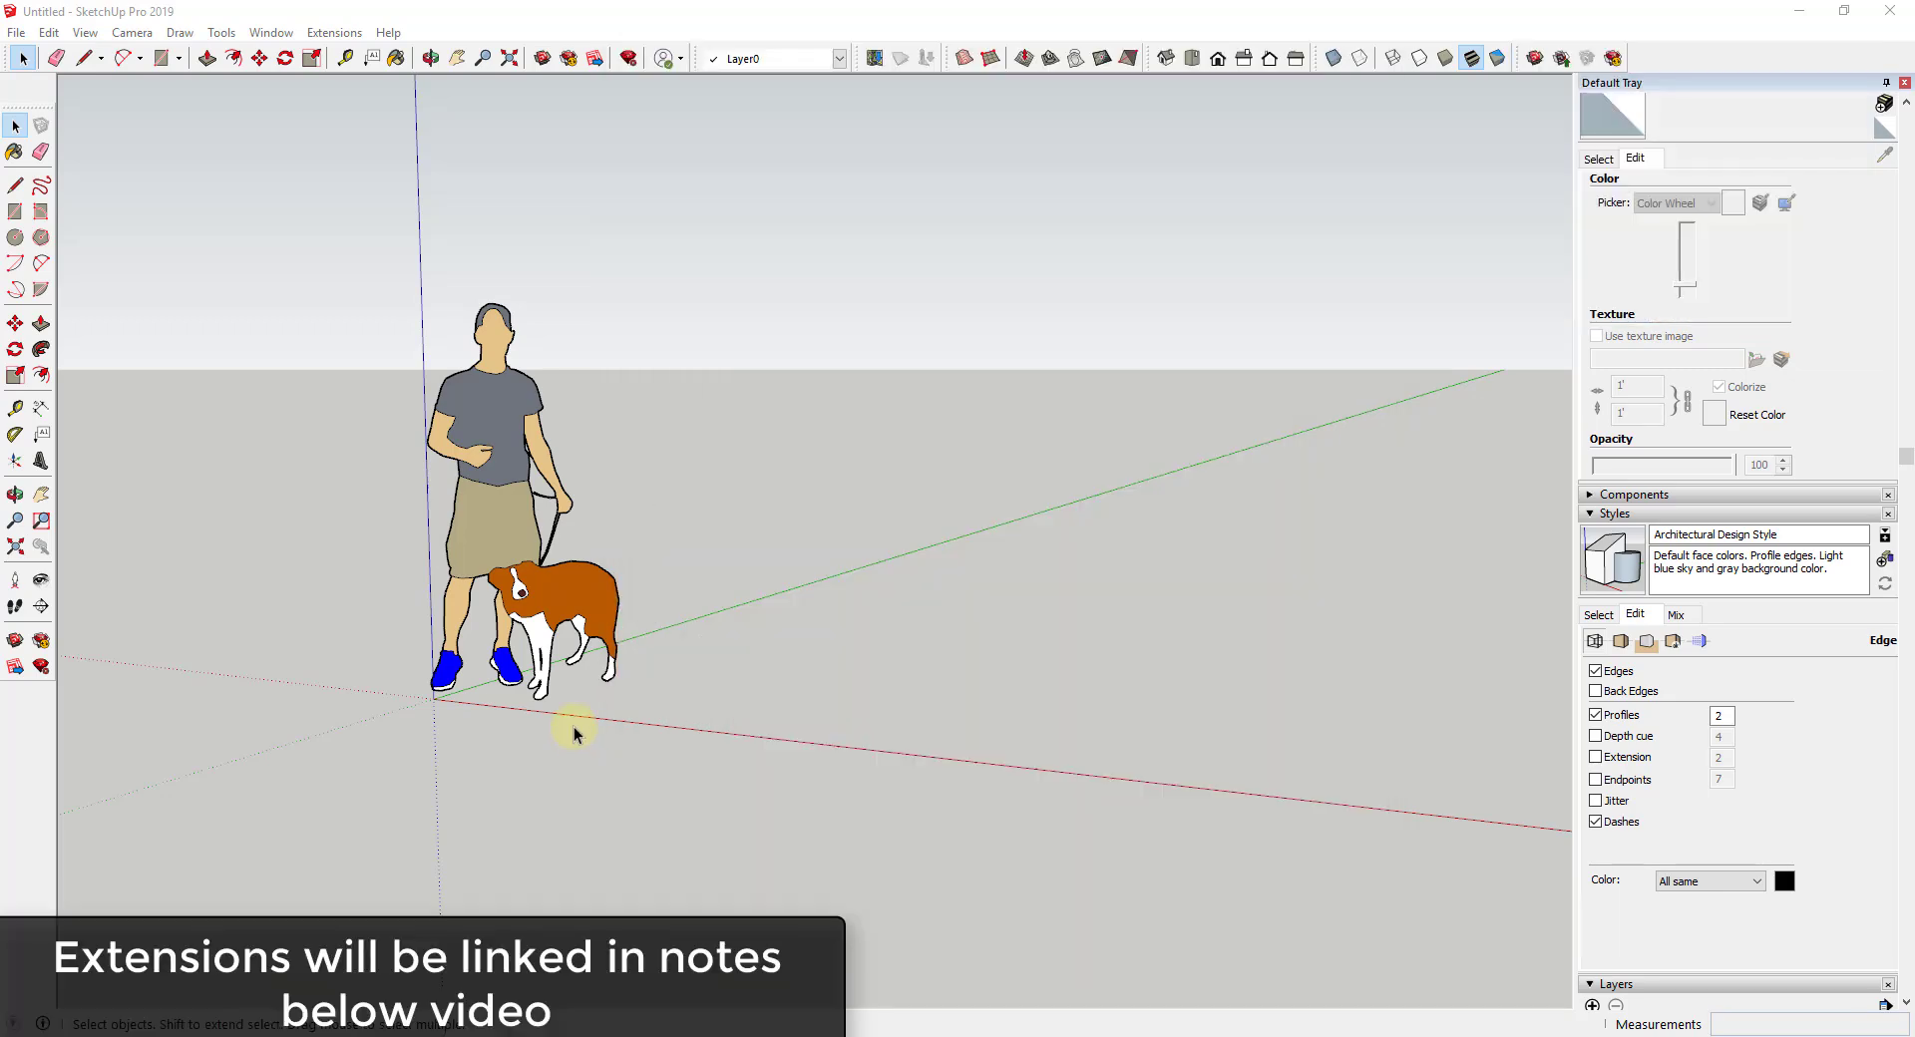
scroll(593, 722, down, 5)
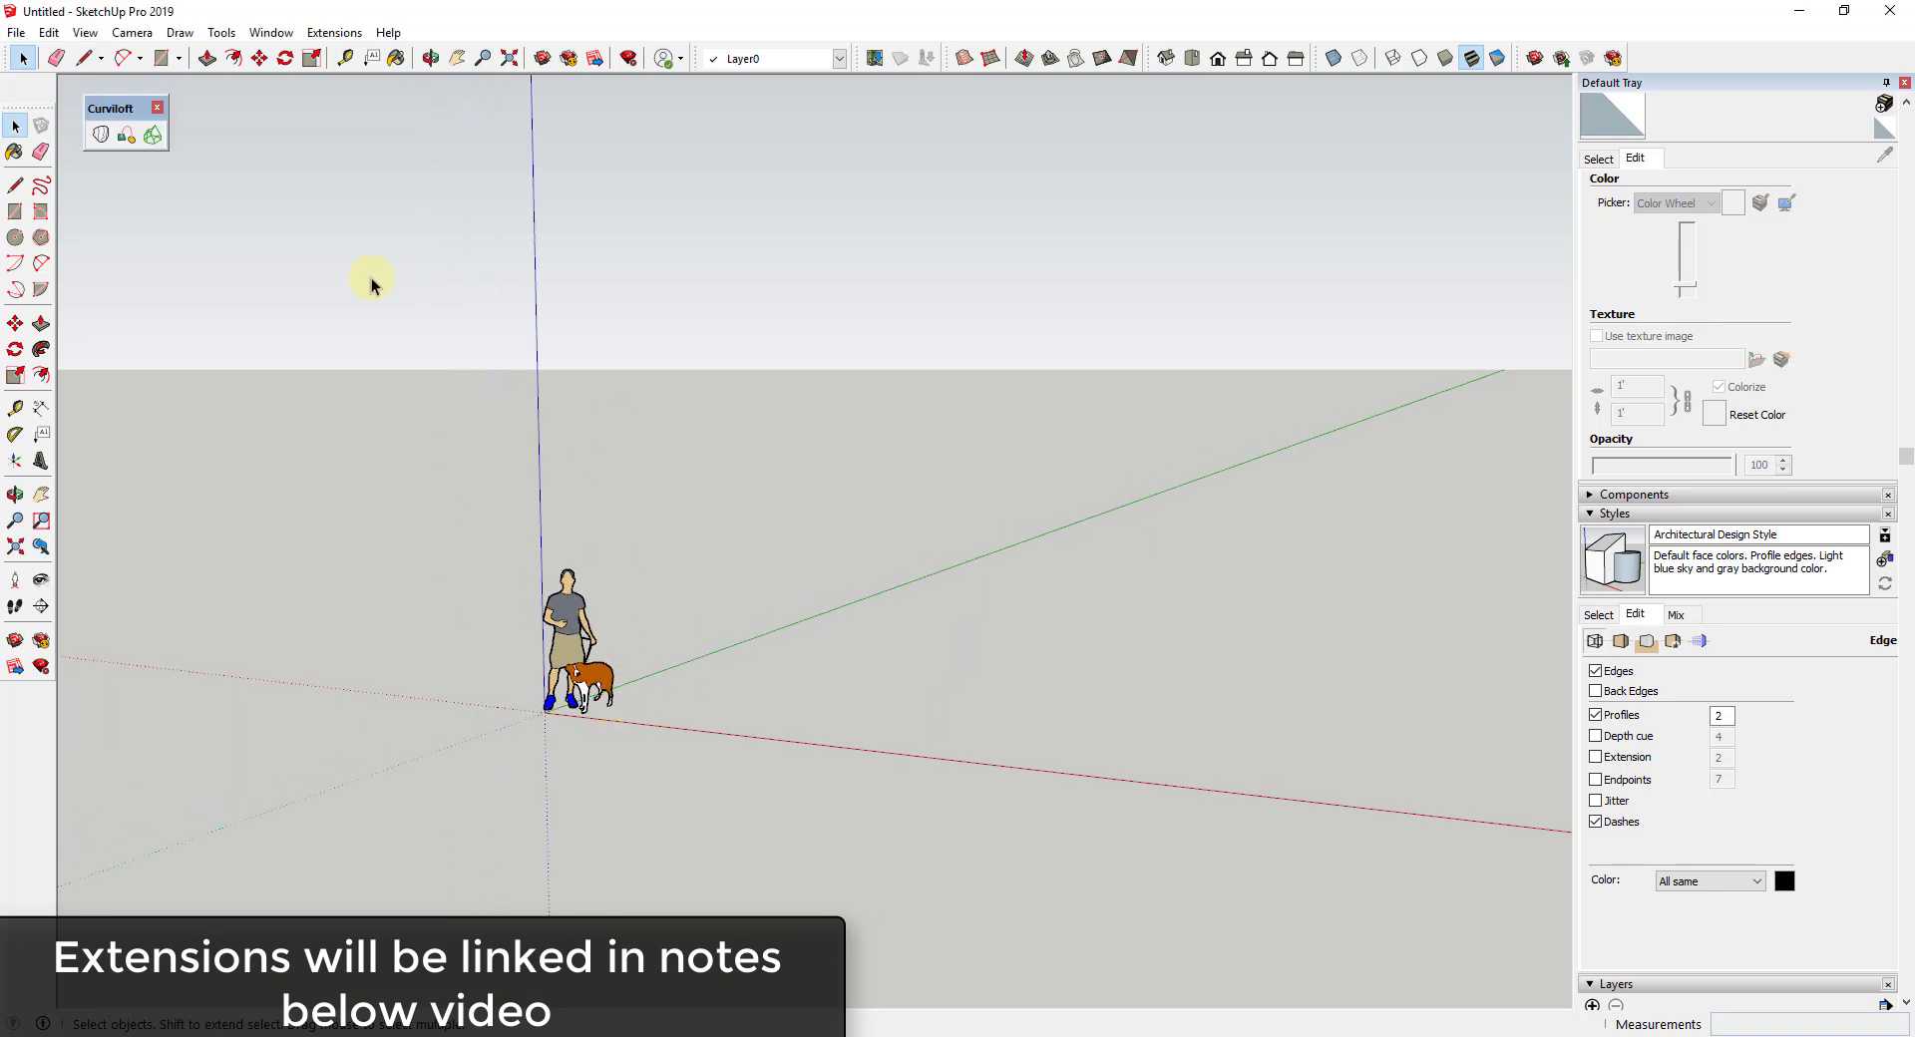
click(111, 110)
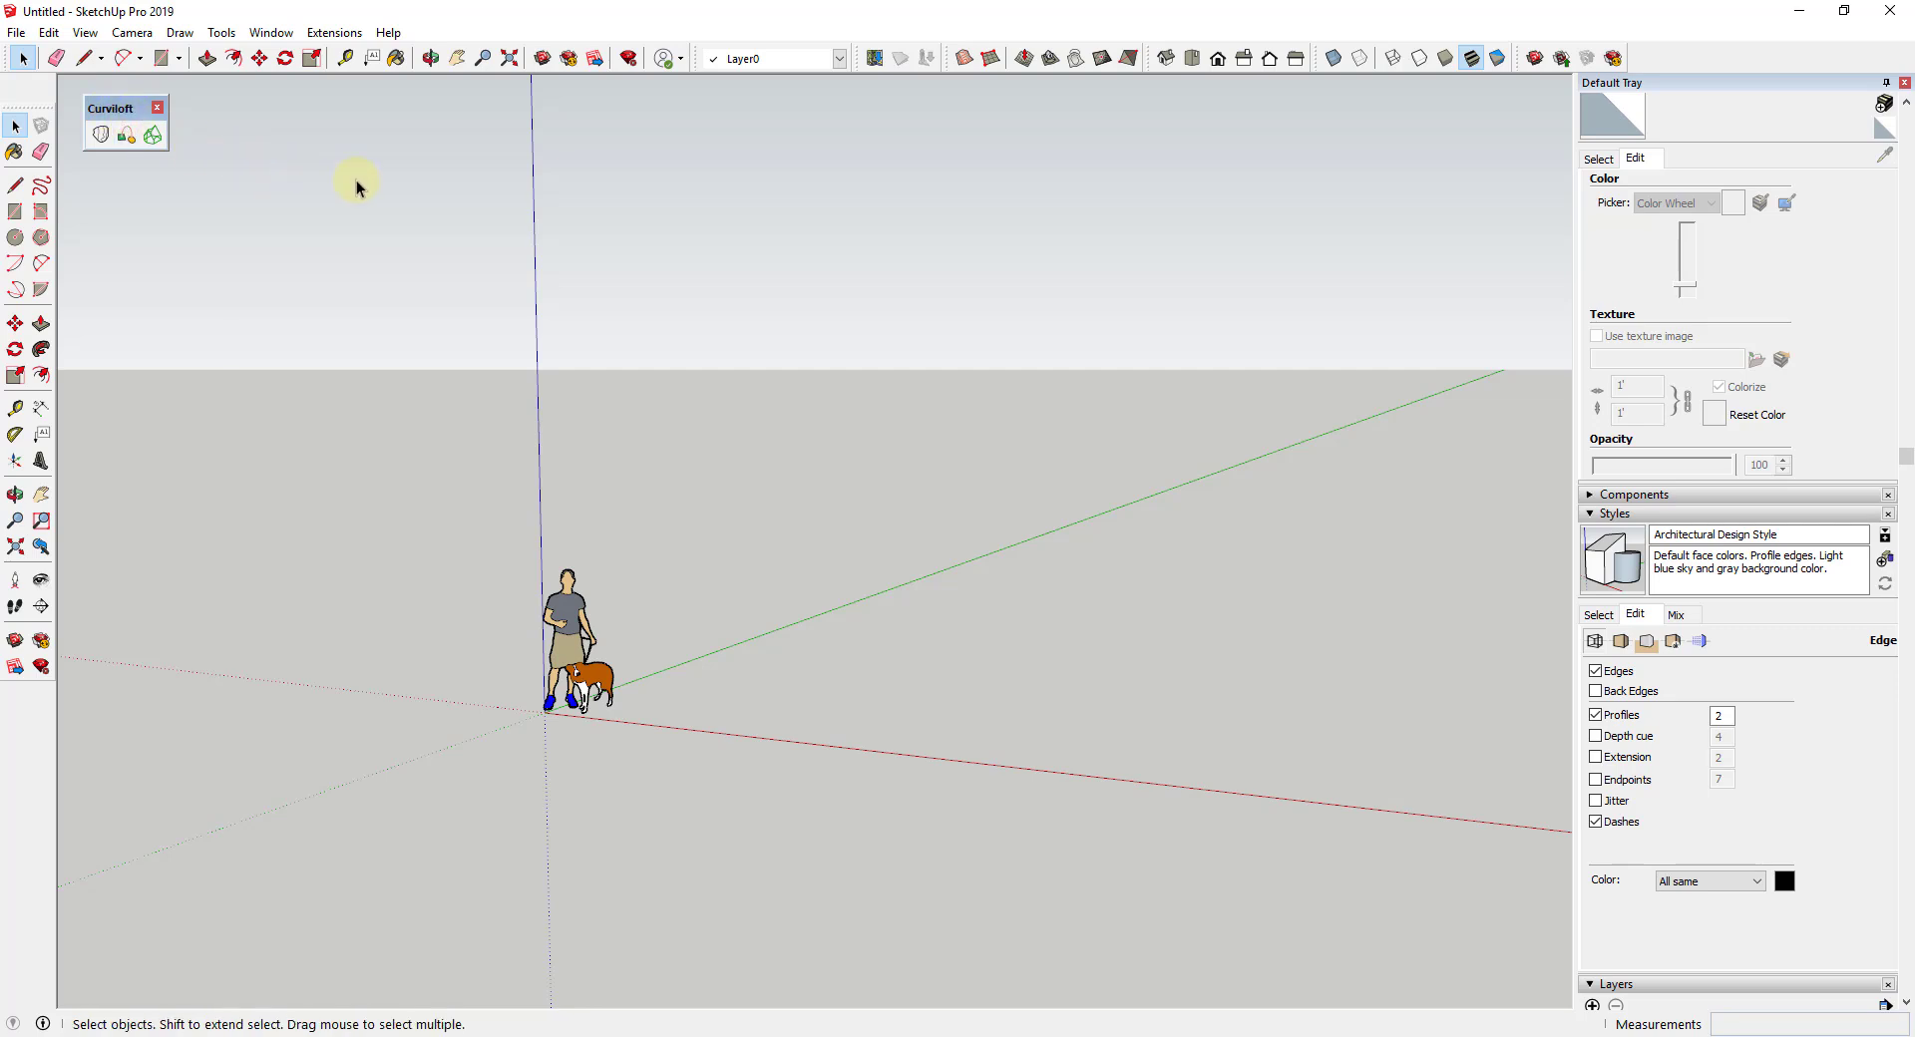
click(271, 32)
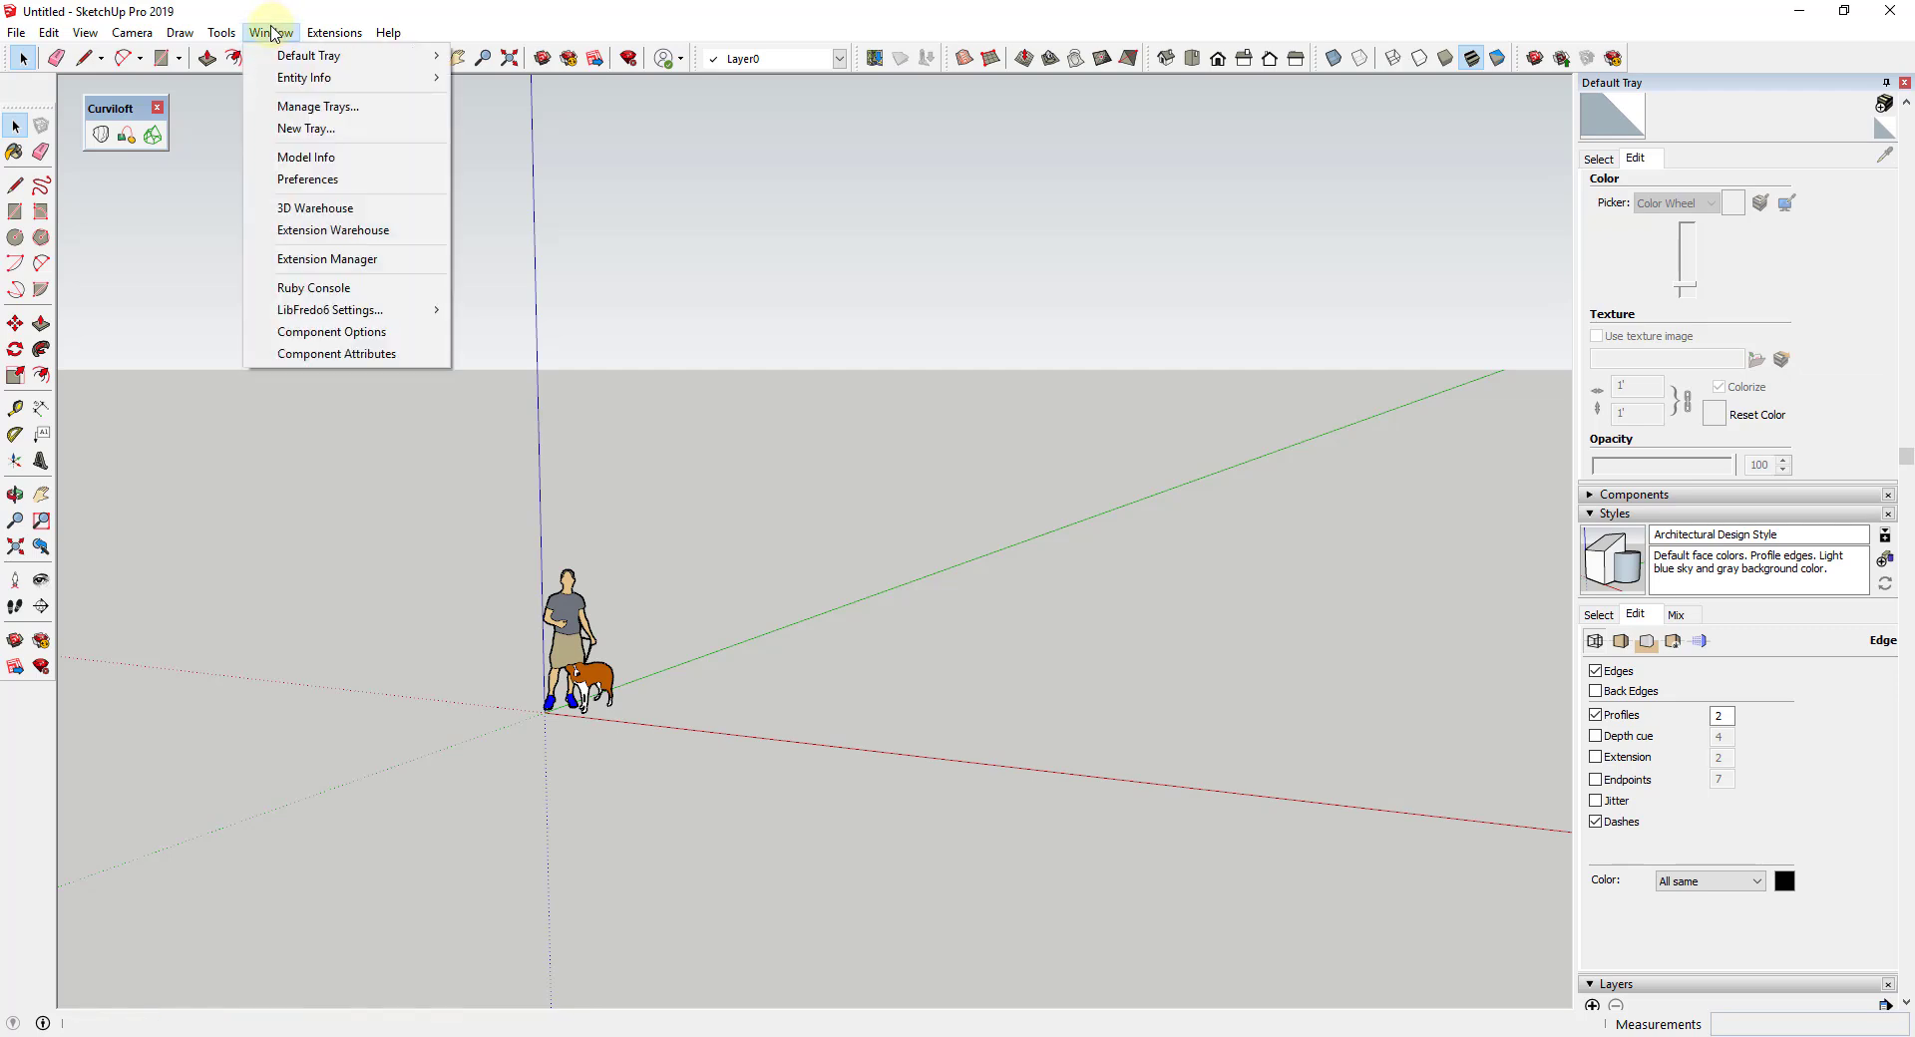
mouse_move(208, 36)
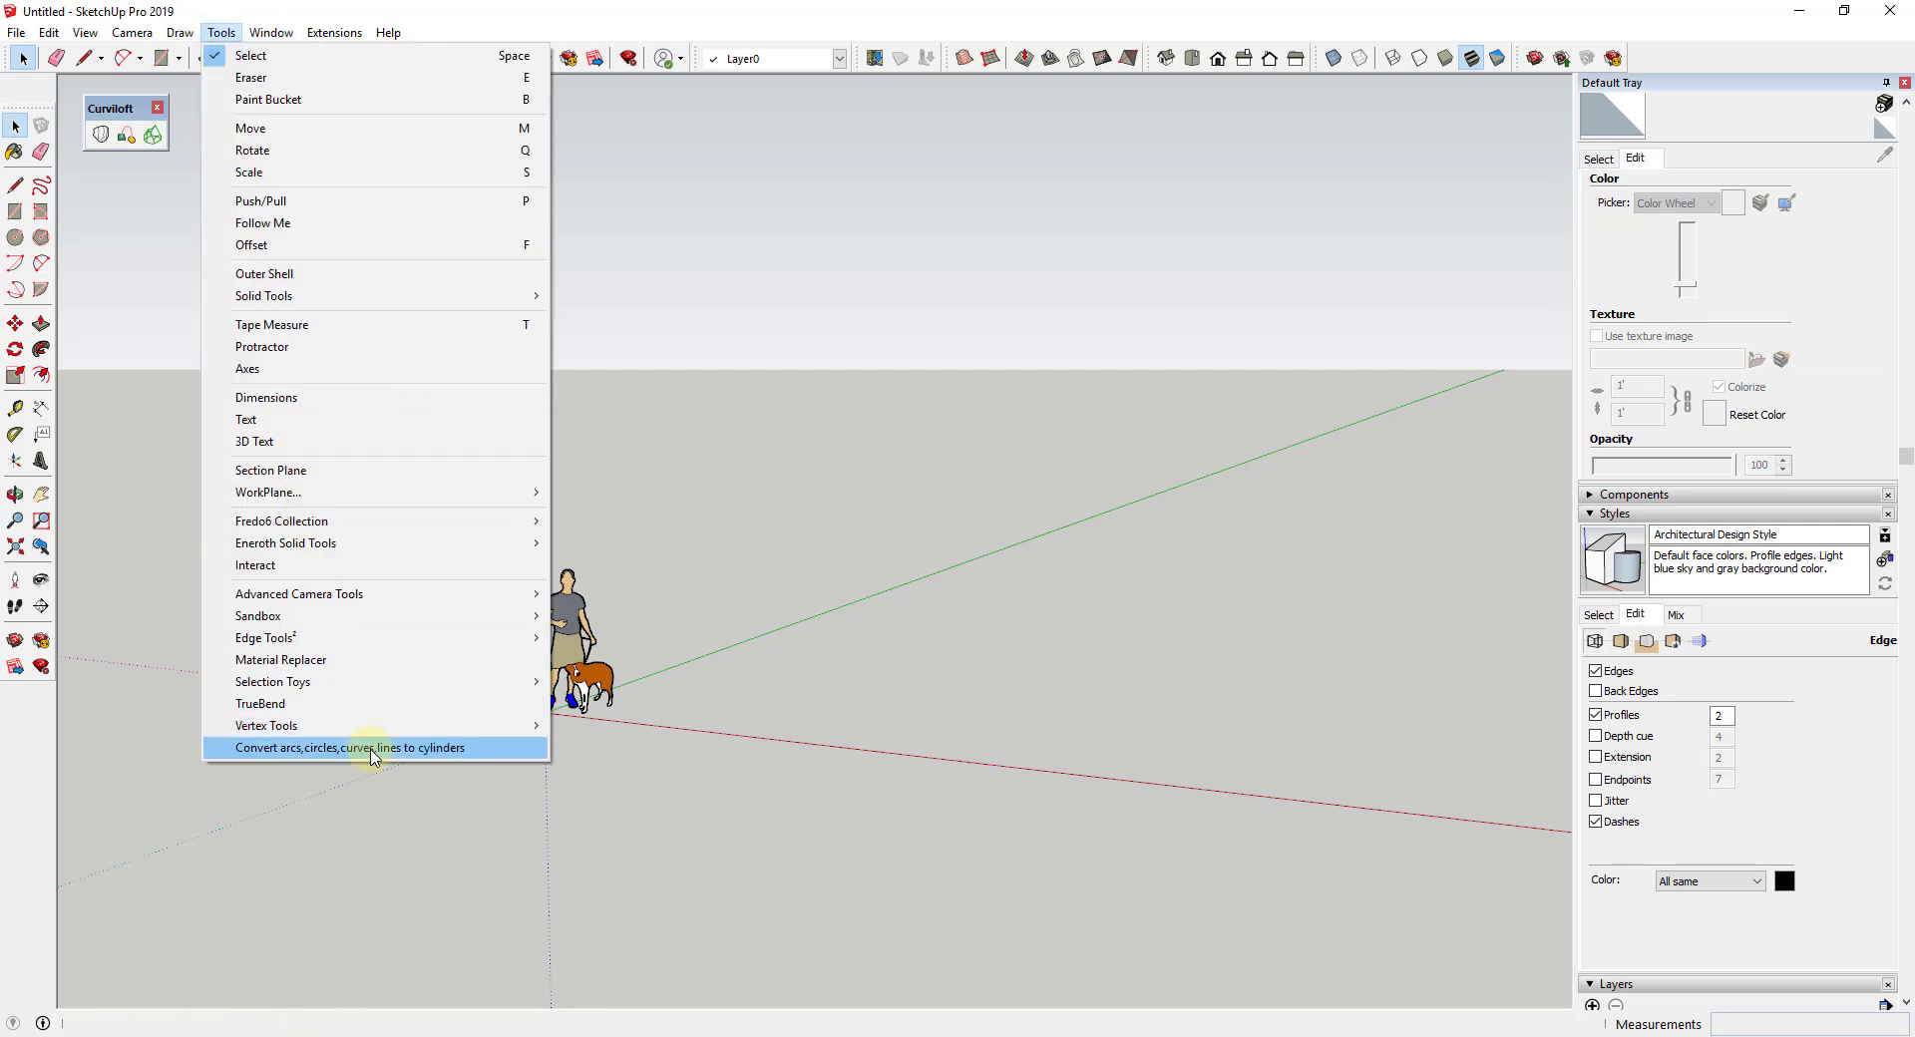
click(427, 748)
Draw a large rectangular ground face on the ground plane, starting near the origin beside the scale figure
middle_drag(877, 703, 719, 663)
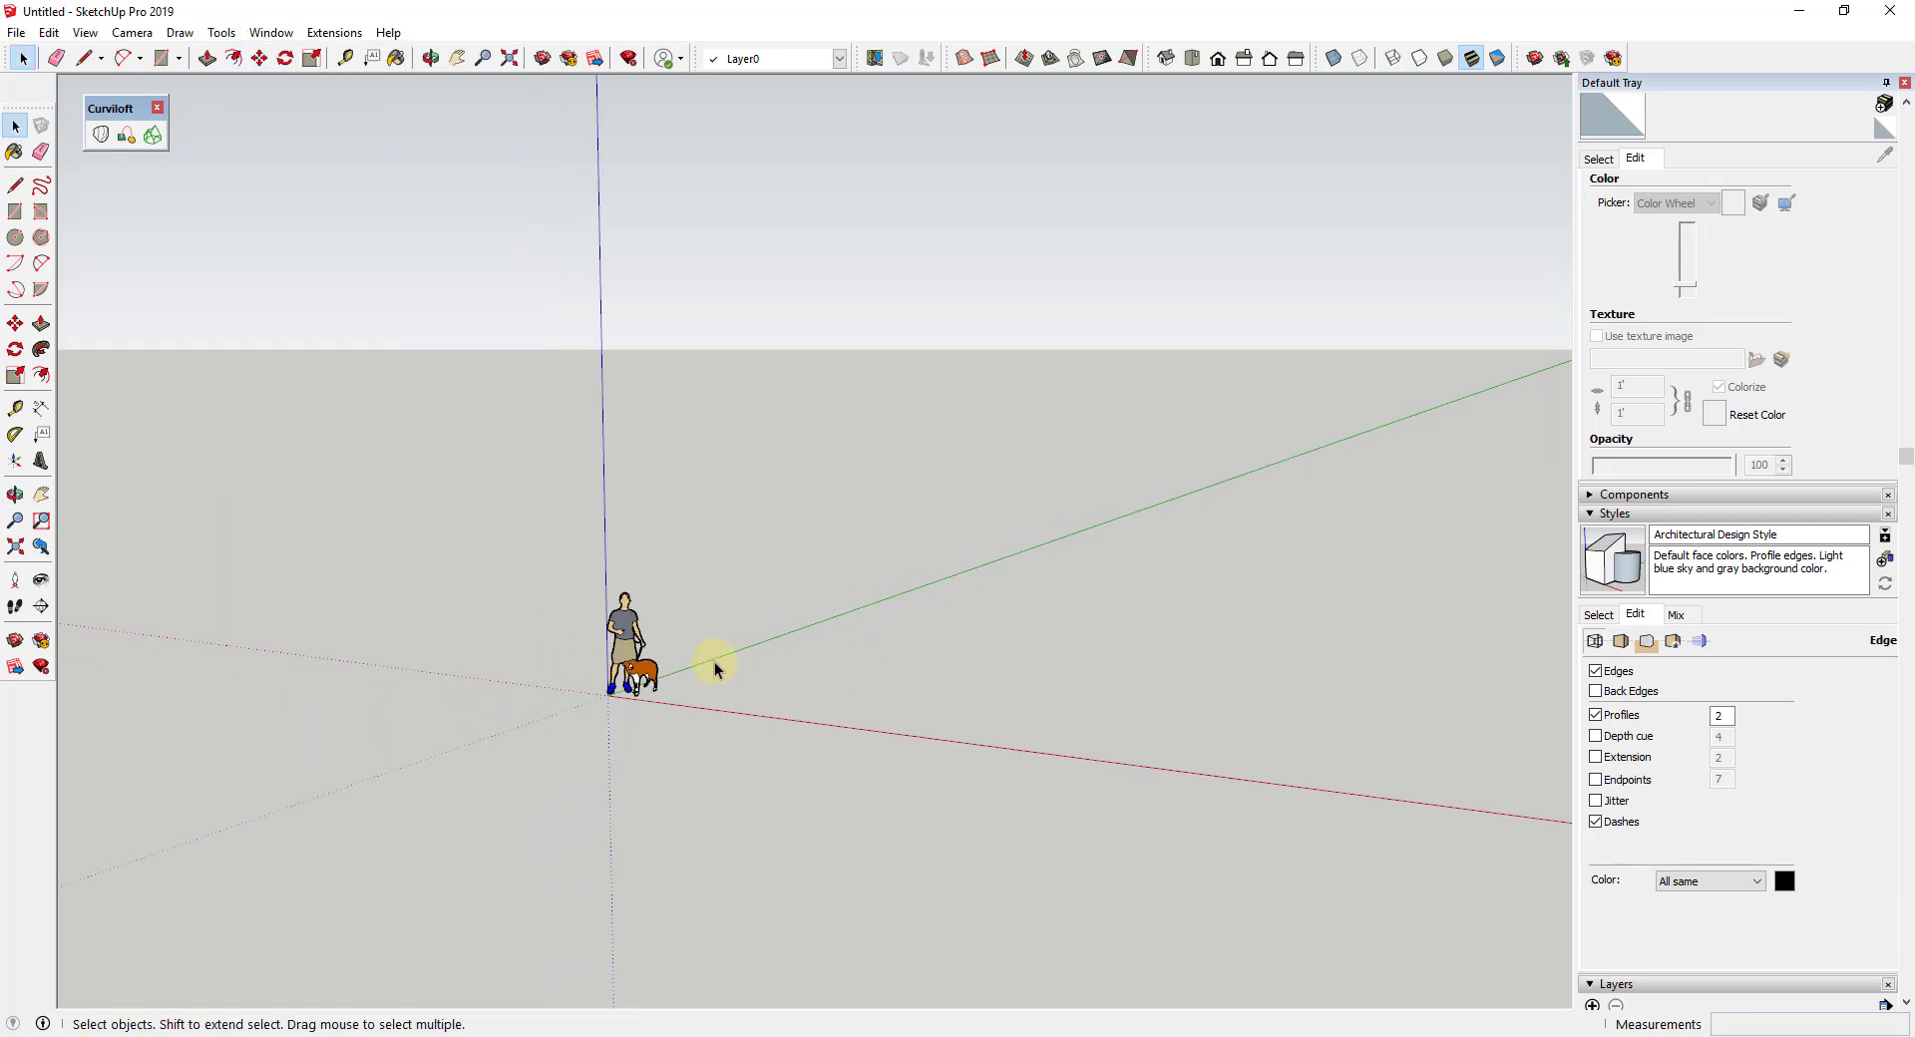
scroll(187, 680, down, 5)
key(r)
click(197, 664)
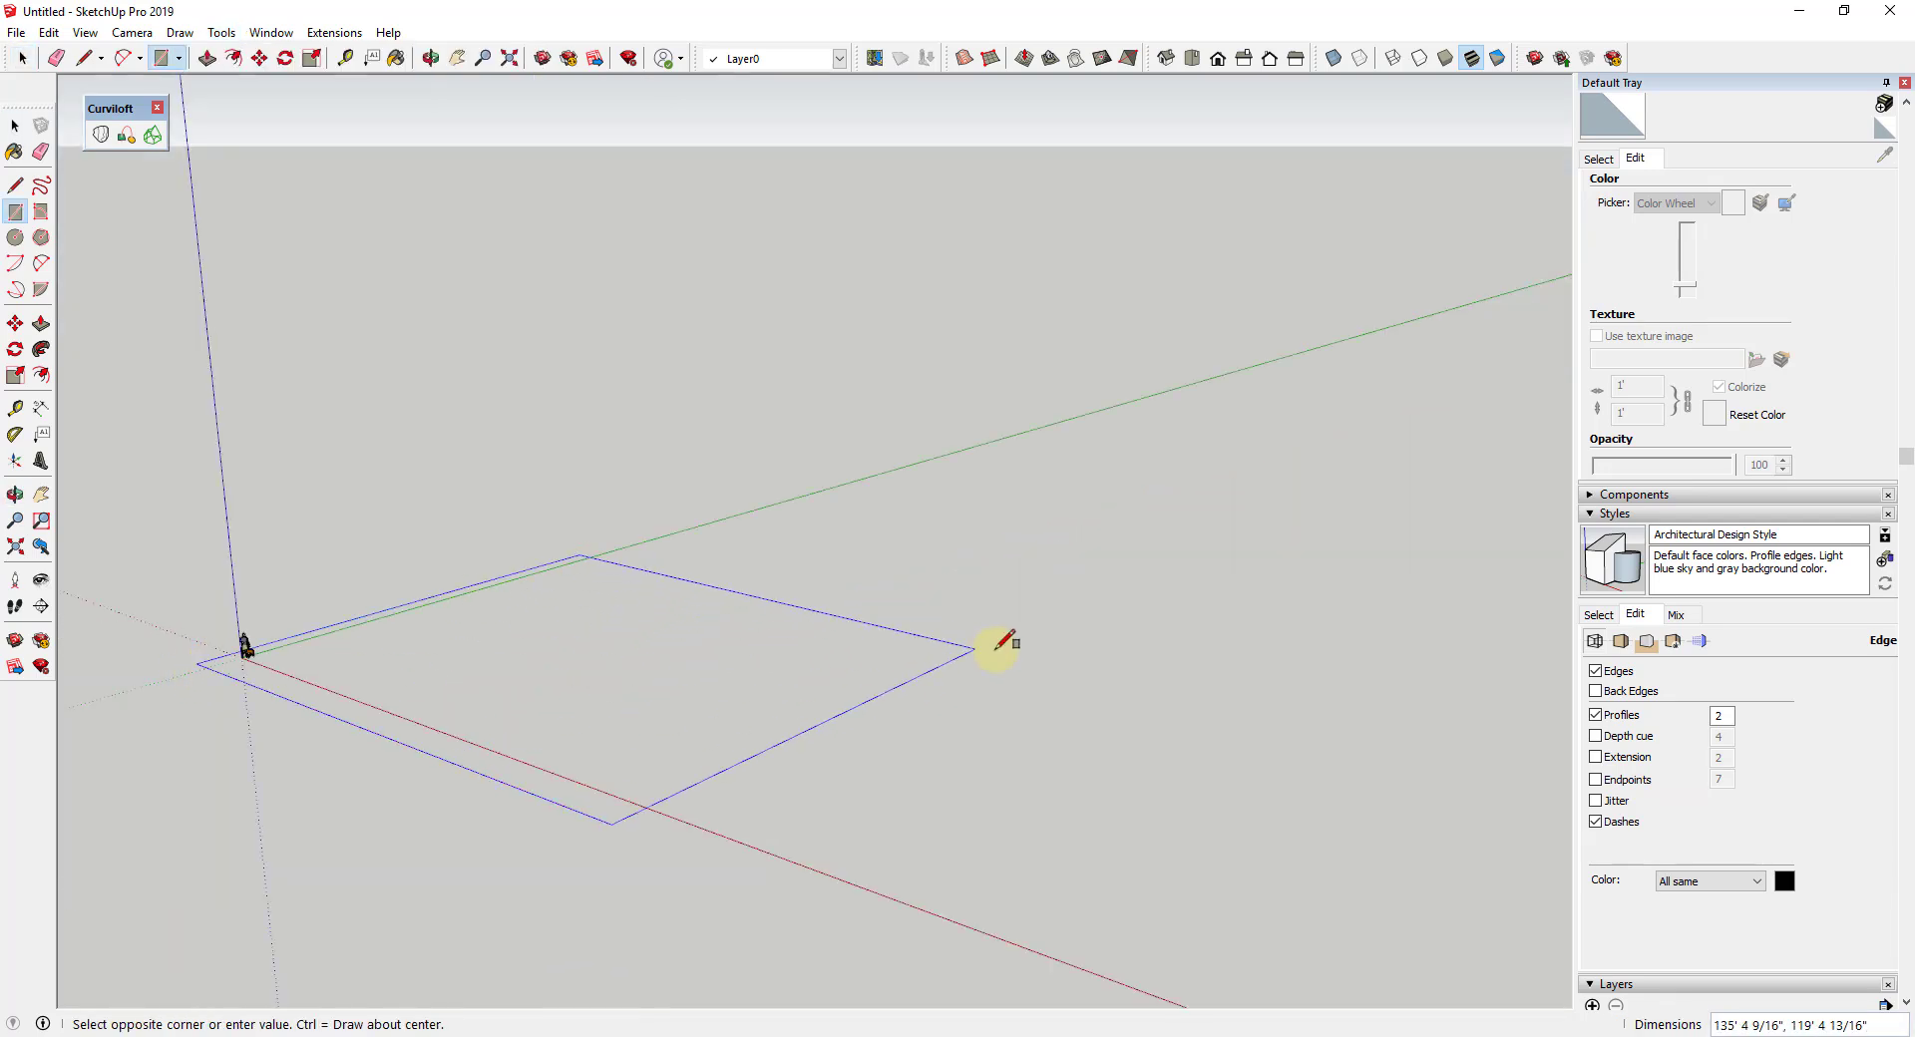
click(1160, 625)
key(space)
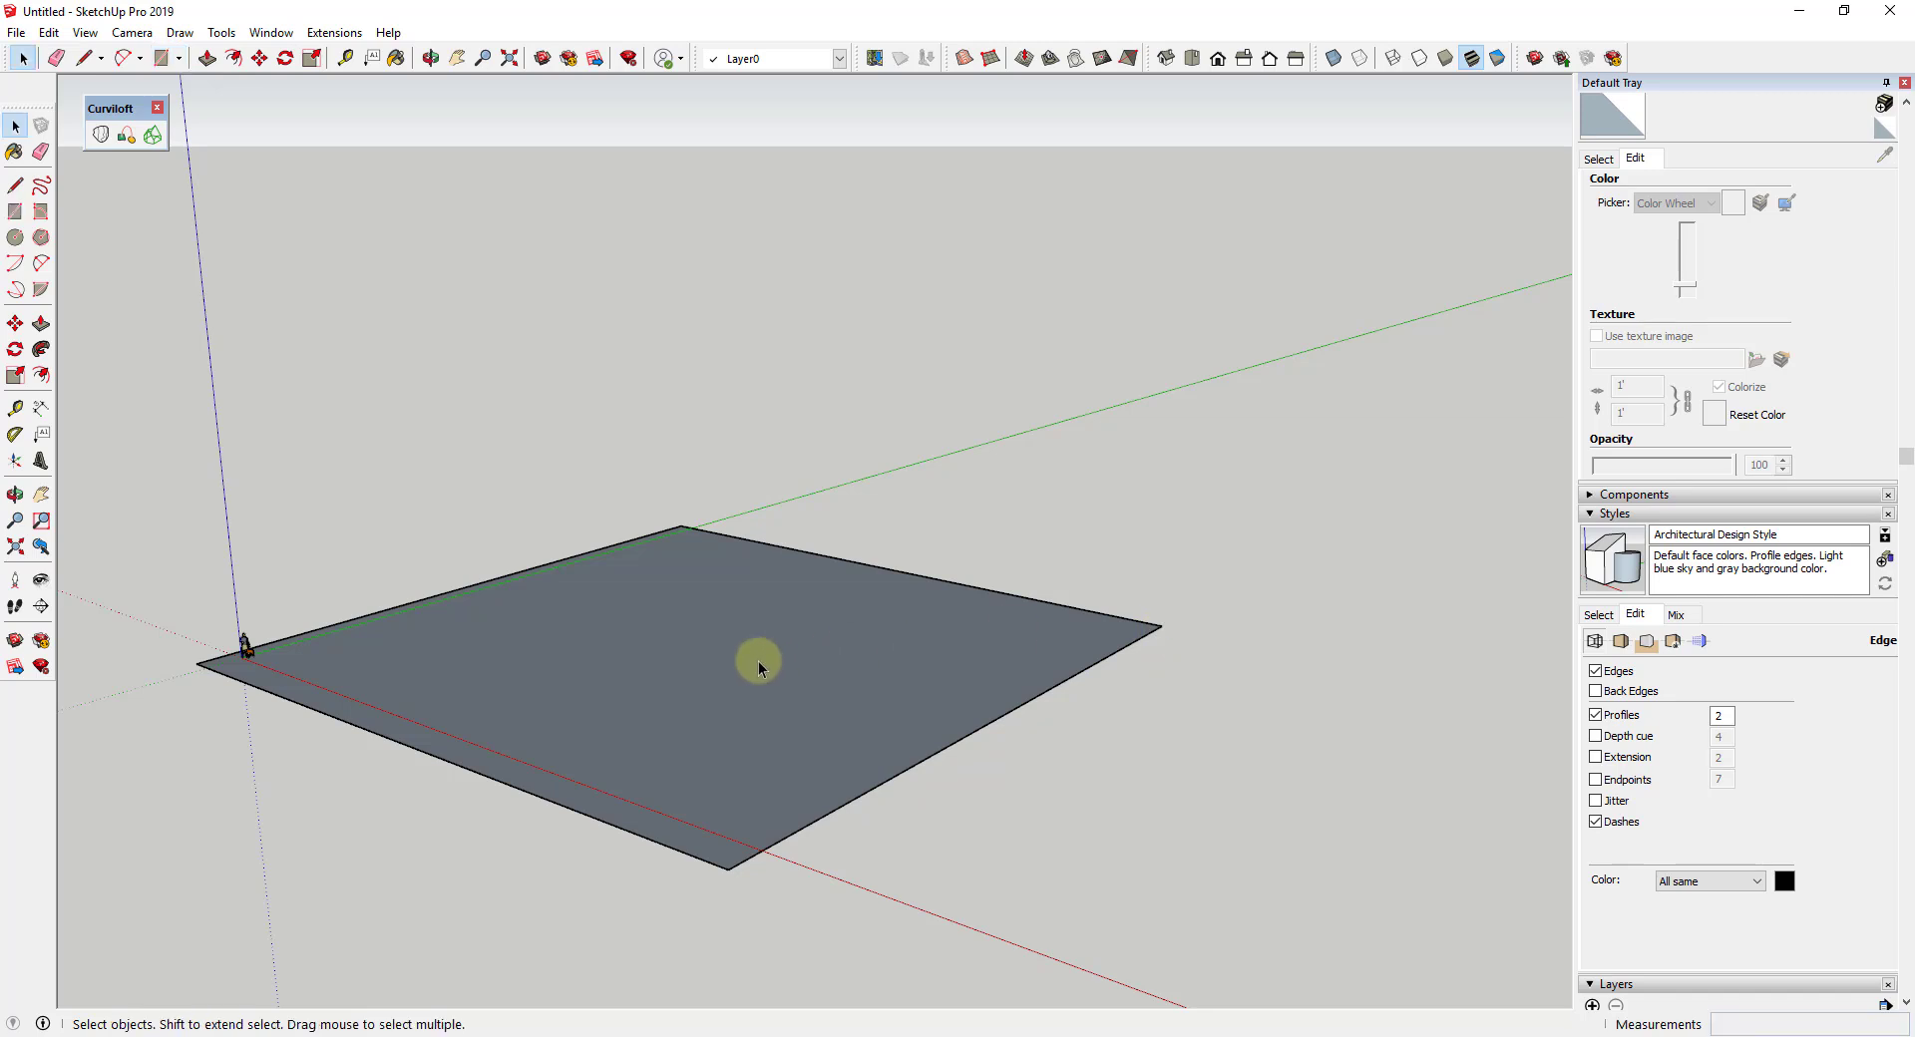
Scale the ground rectangle up from its far corner and make it a group
key(ctrl+a)
key(s)
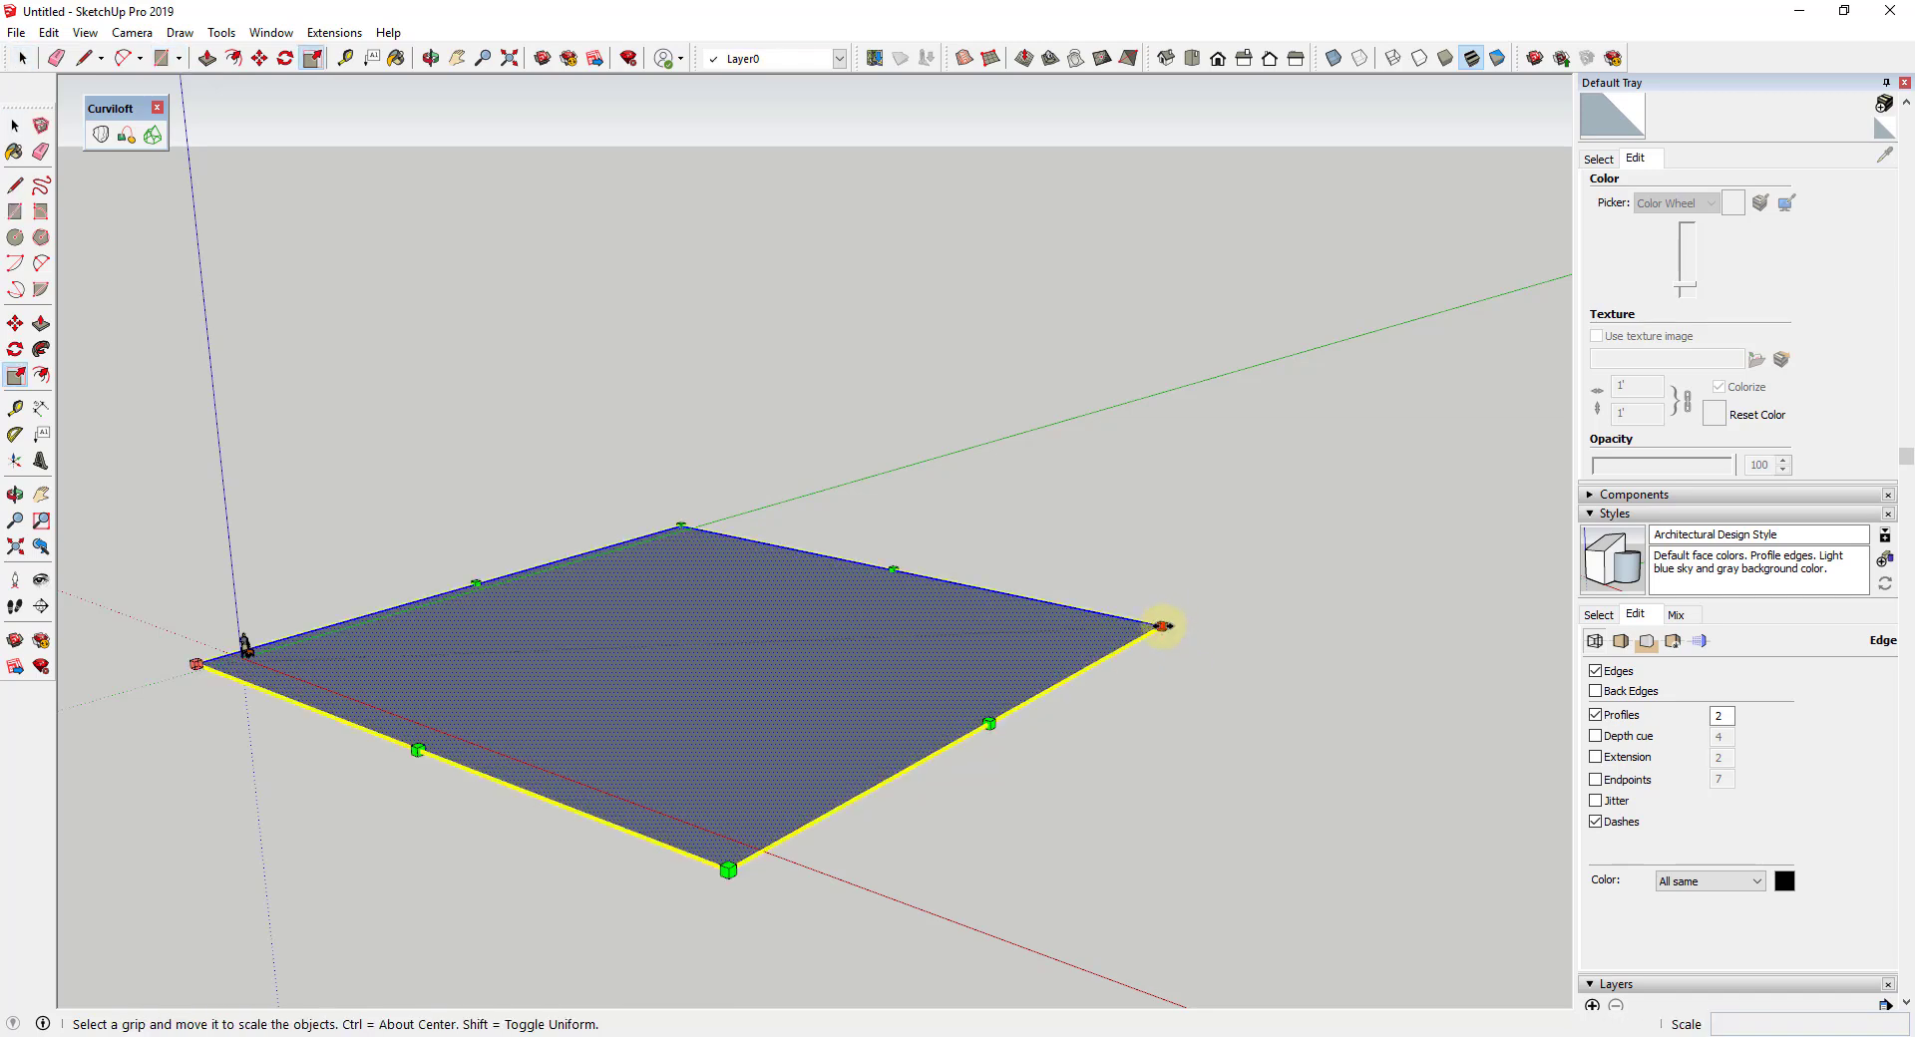
drag(1162, 625, 1483, 619)
key(space)
right_click(1002, 657)
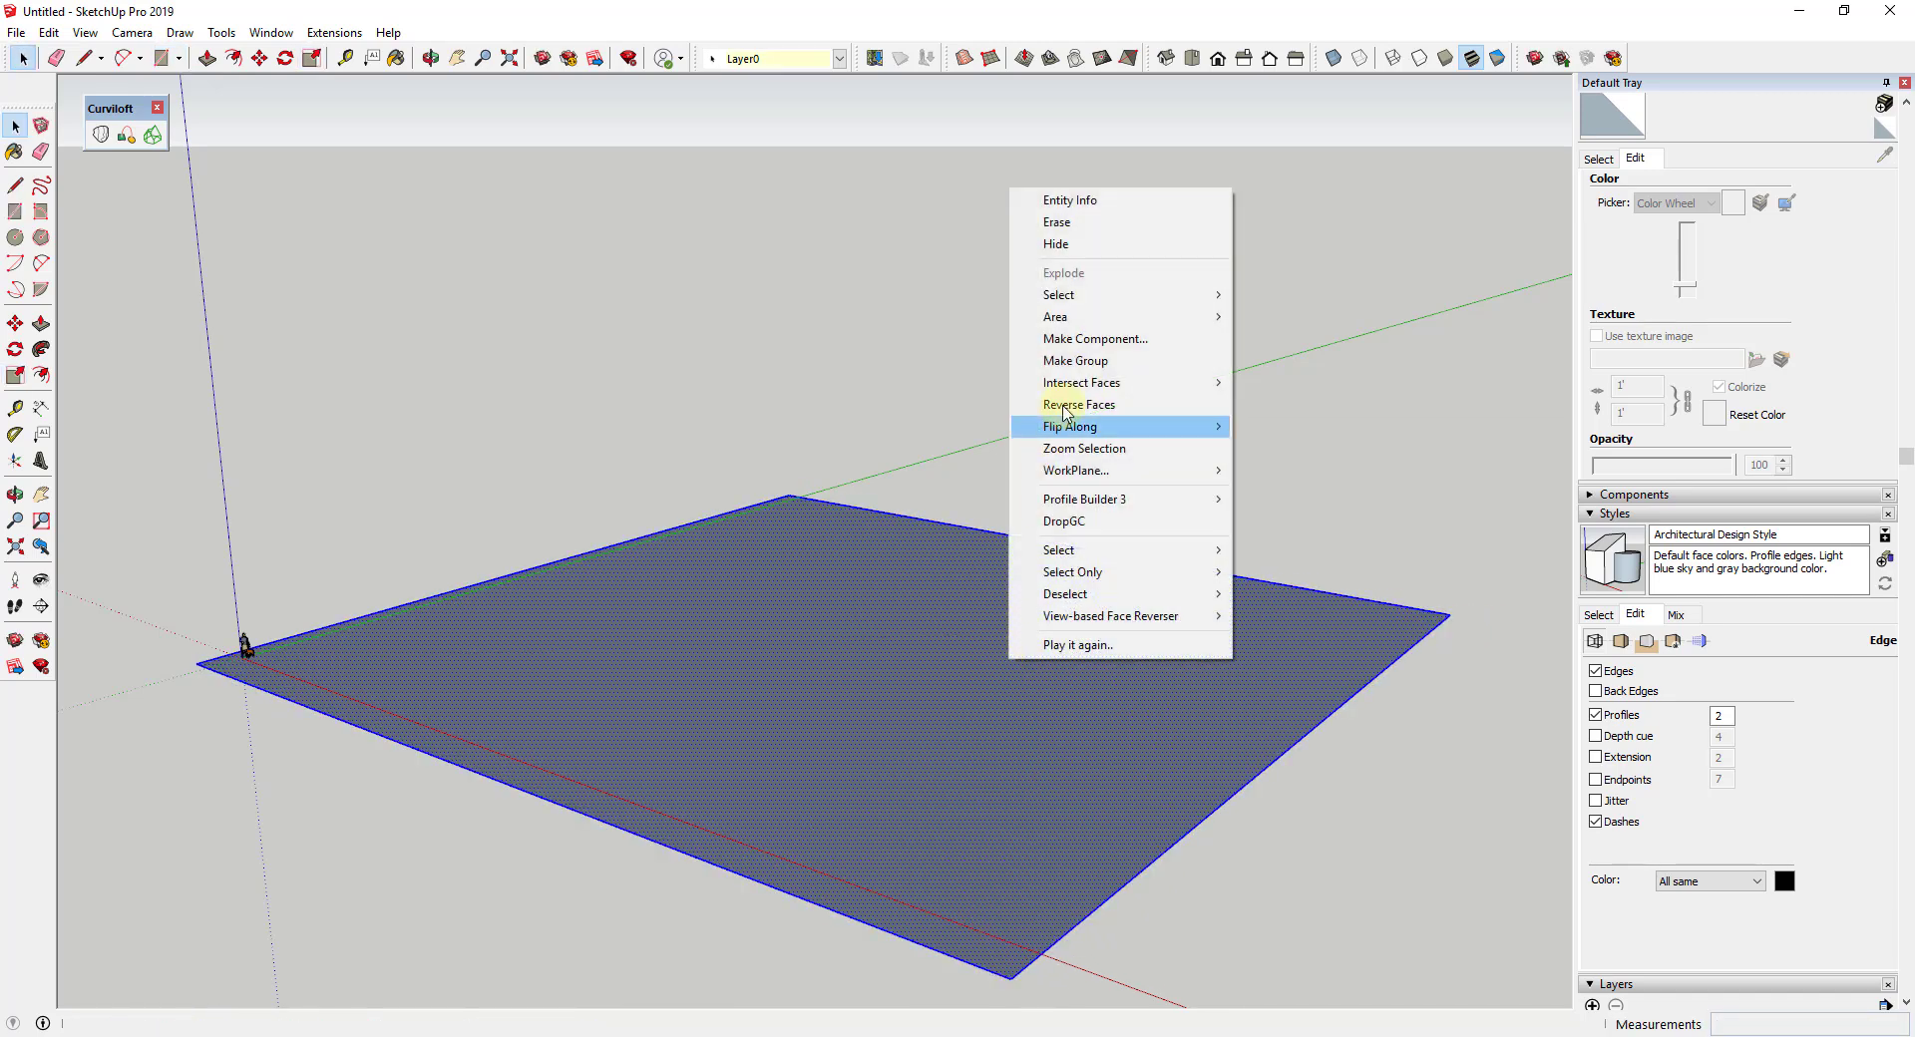
click(1075, 360)
Open the ground group, reverse its face so the front side points up, and close the group
middle_drag(1068, 567, 906, 634)
double_click(905, 634)
right_click(905, 634)
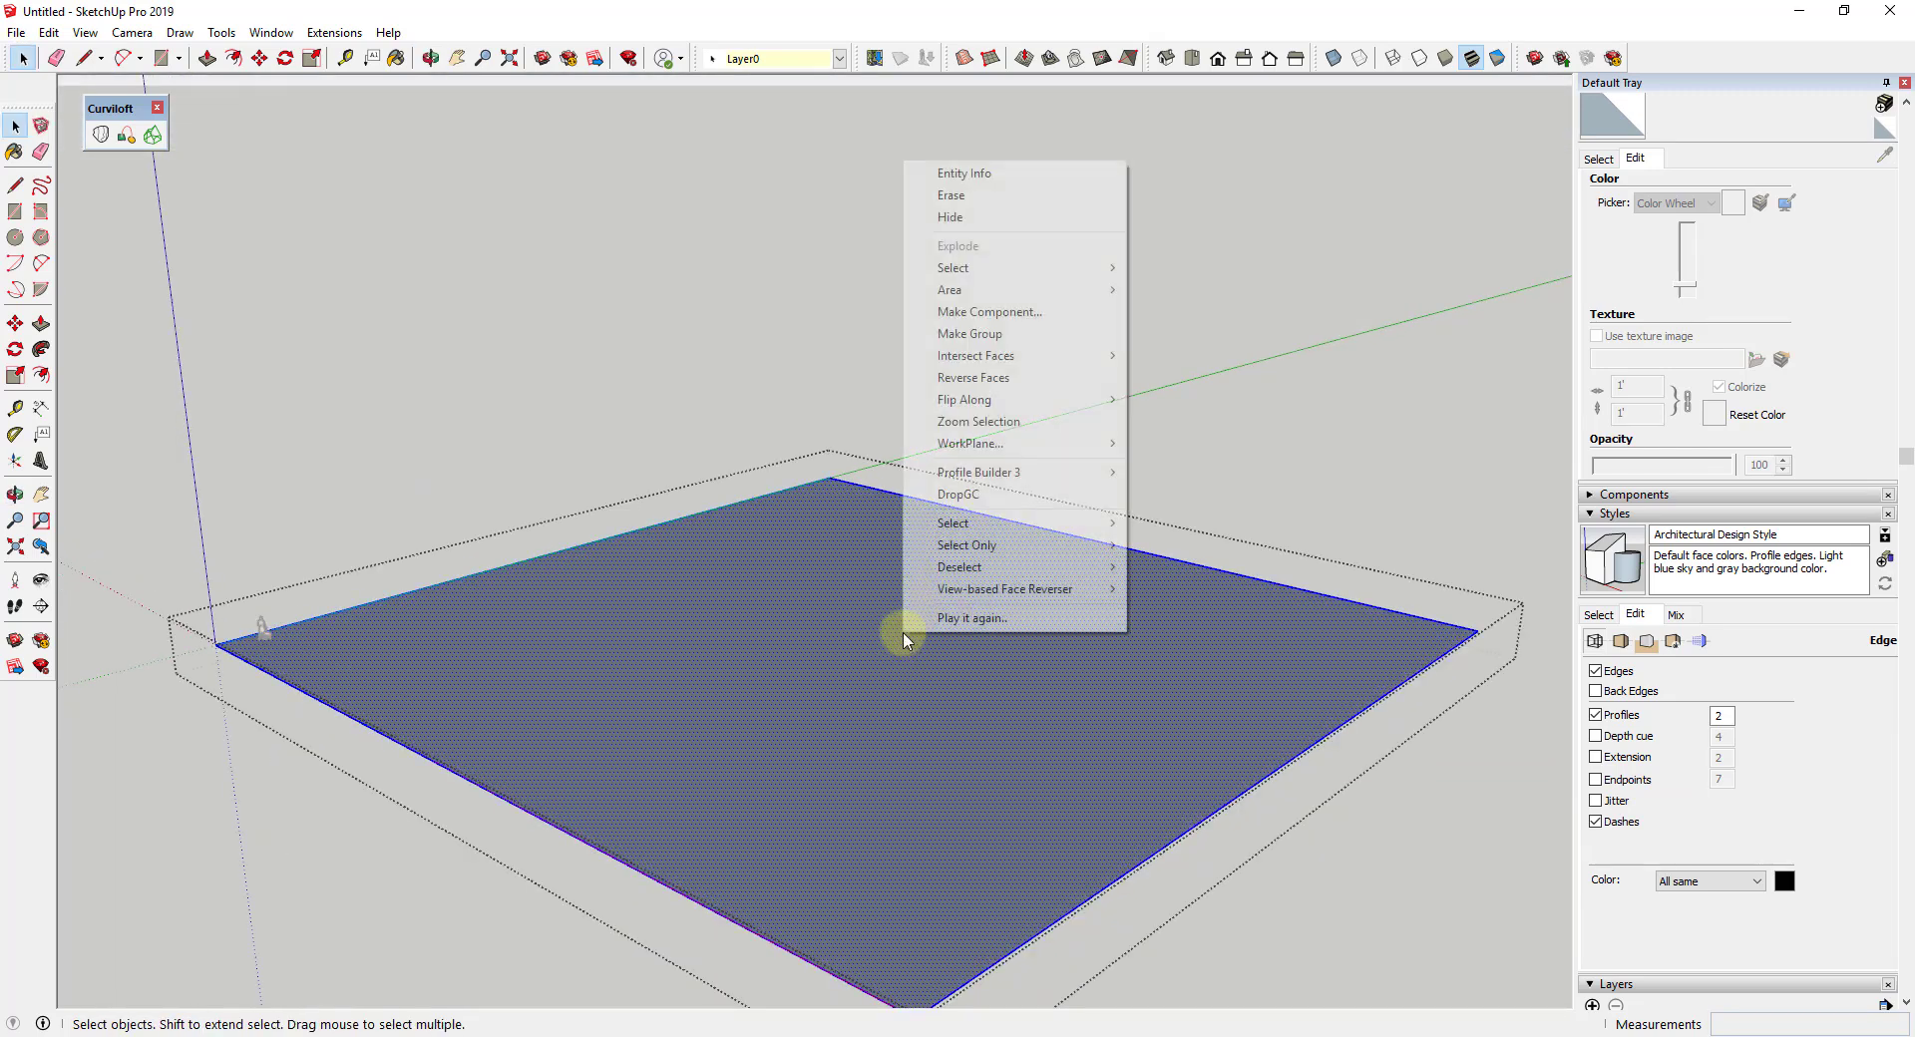
click(981, 378)
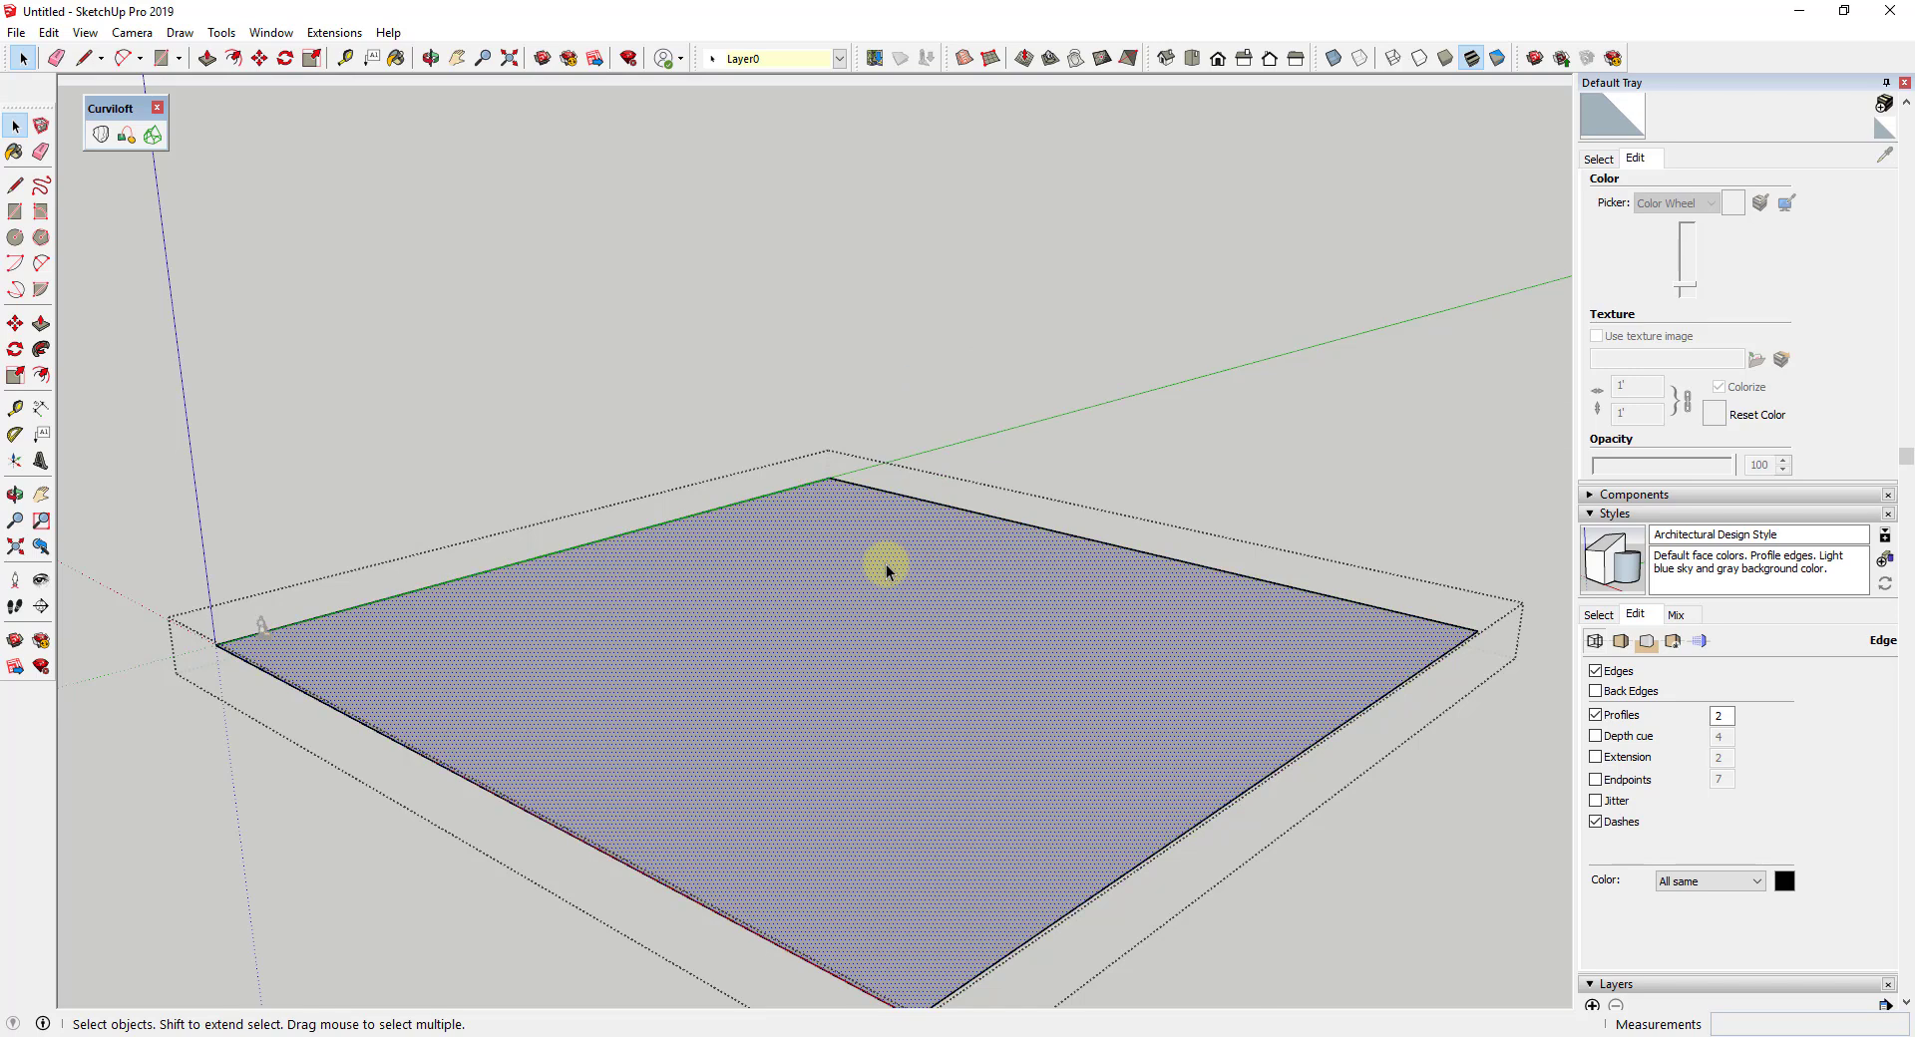
click(1337, 402)
middle_drag(962, 623, 762, 596)
key(r)
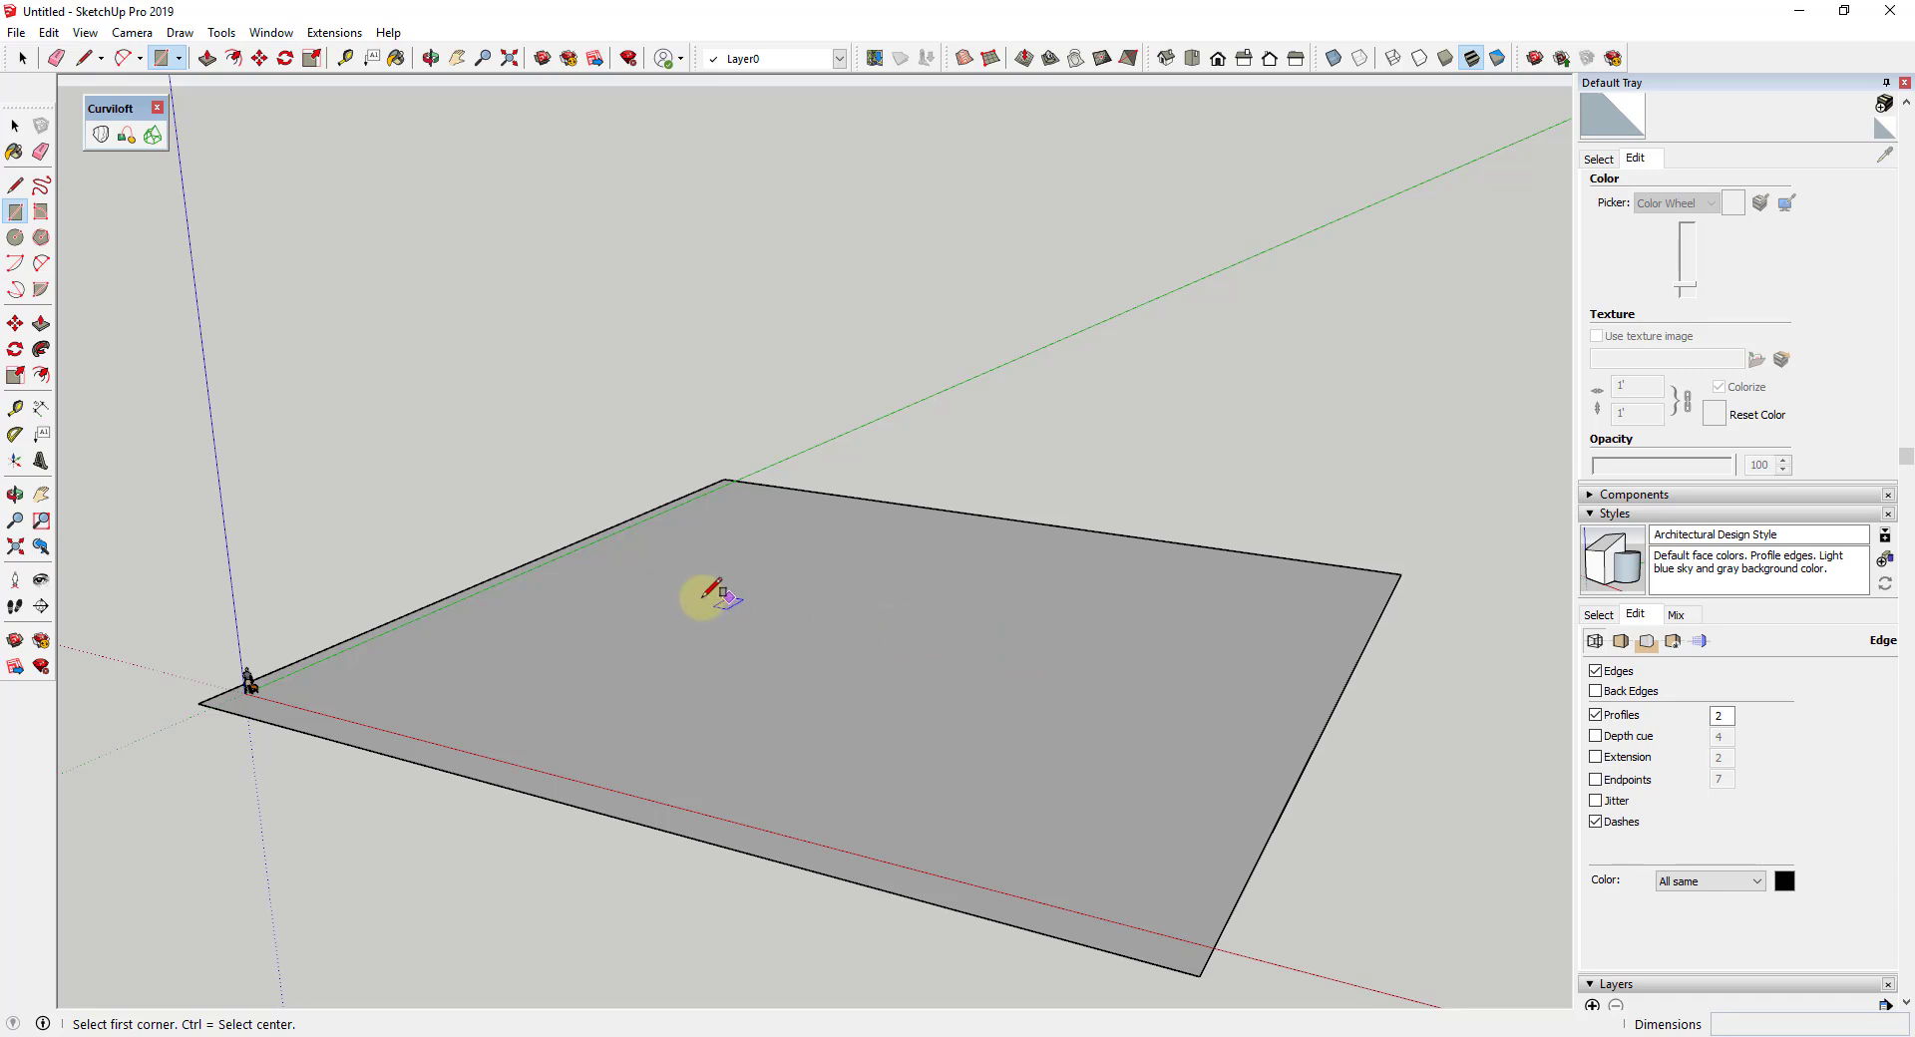
click(569, 578)
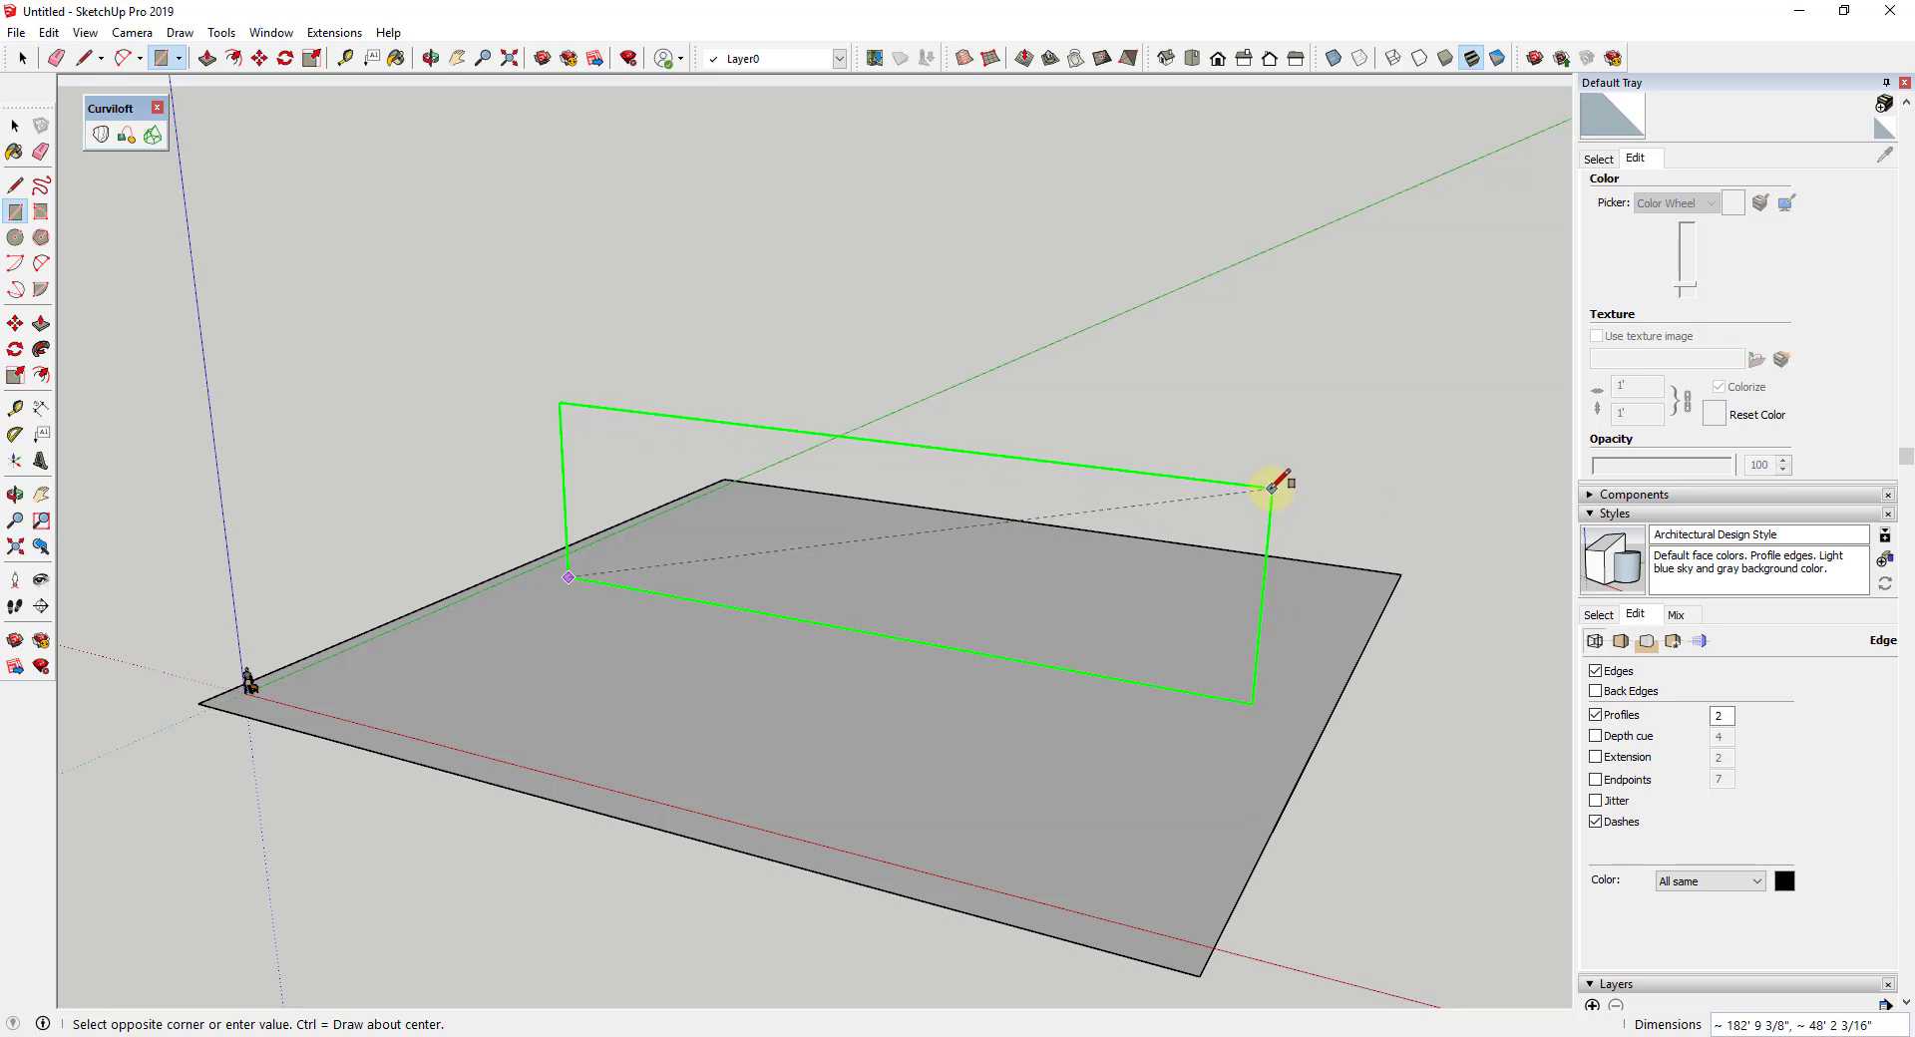
key(space)
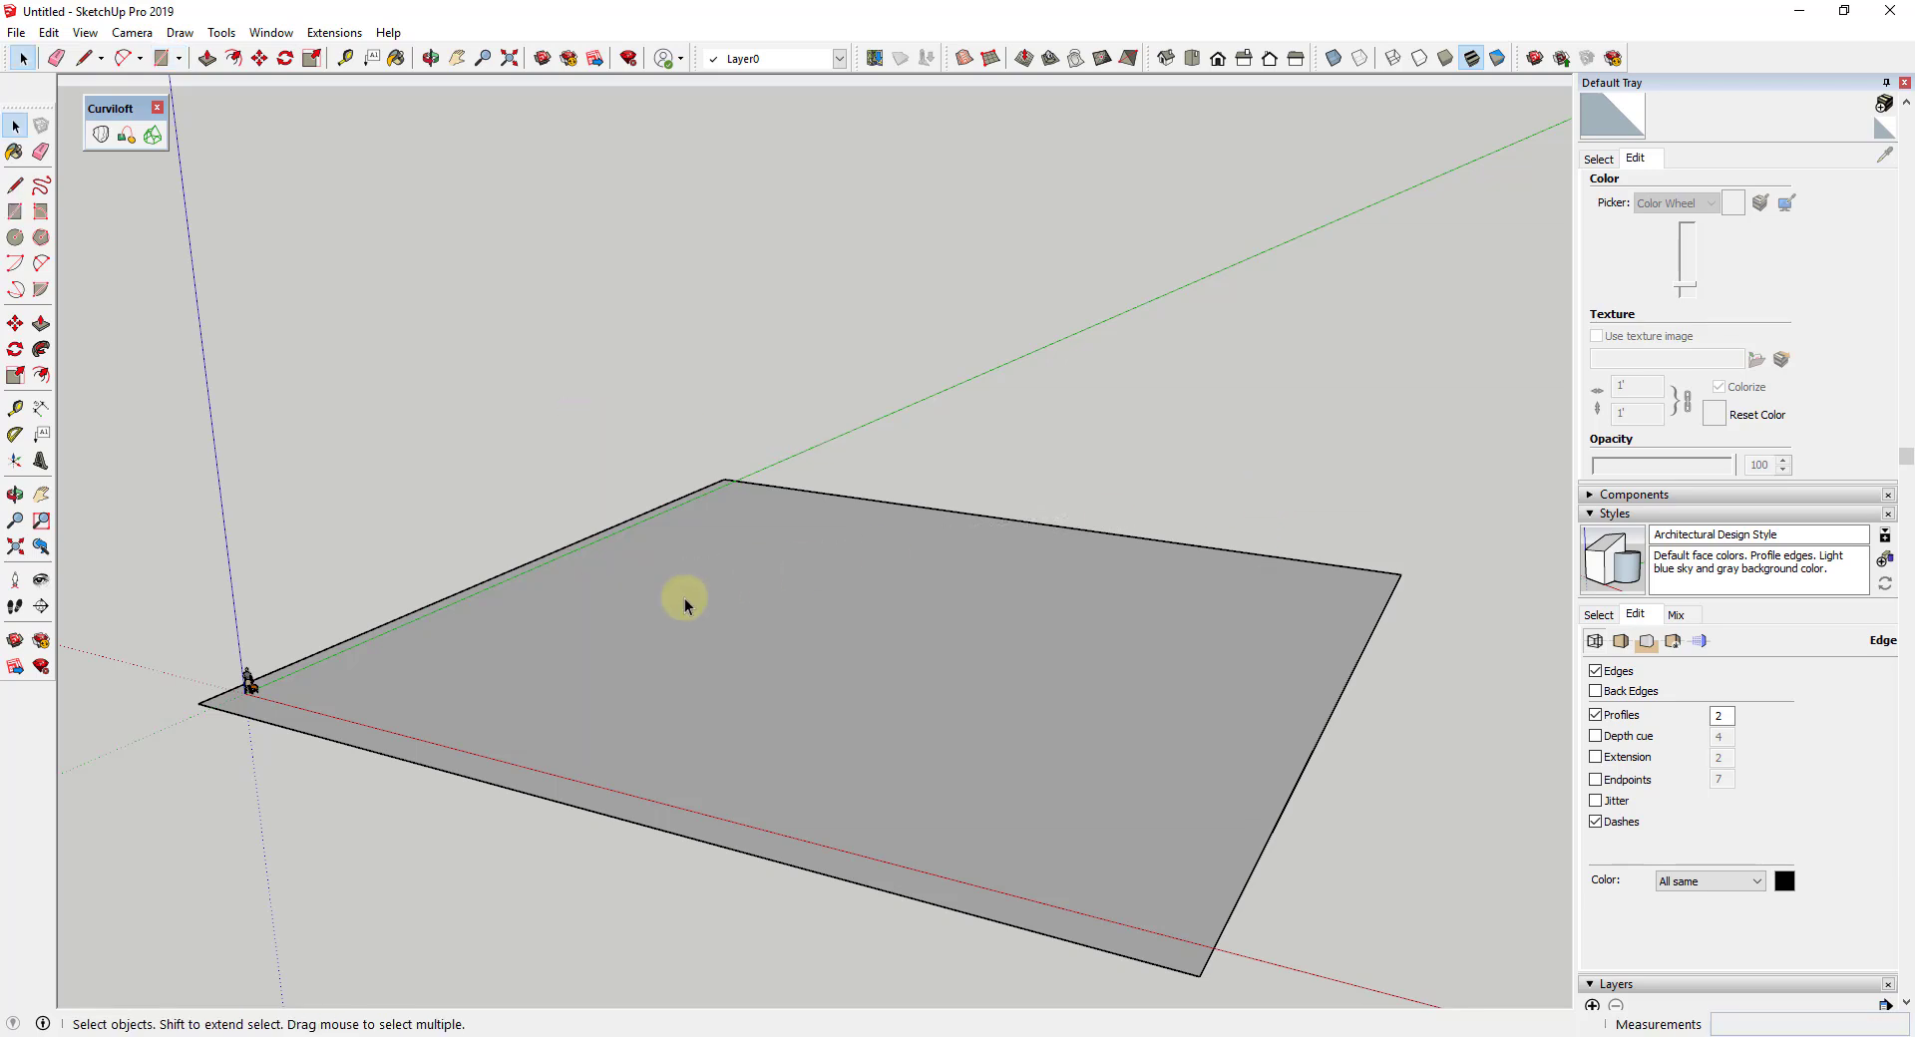
Draw a long vertical rectangle parallel to the red axis, standing on the ground face as a sketching surface
key(r)
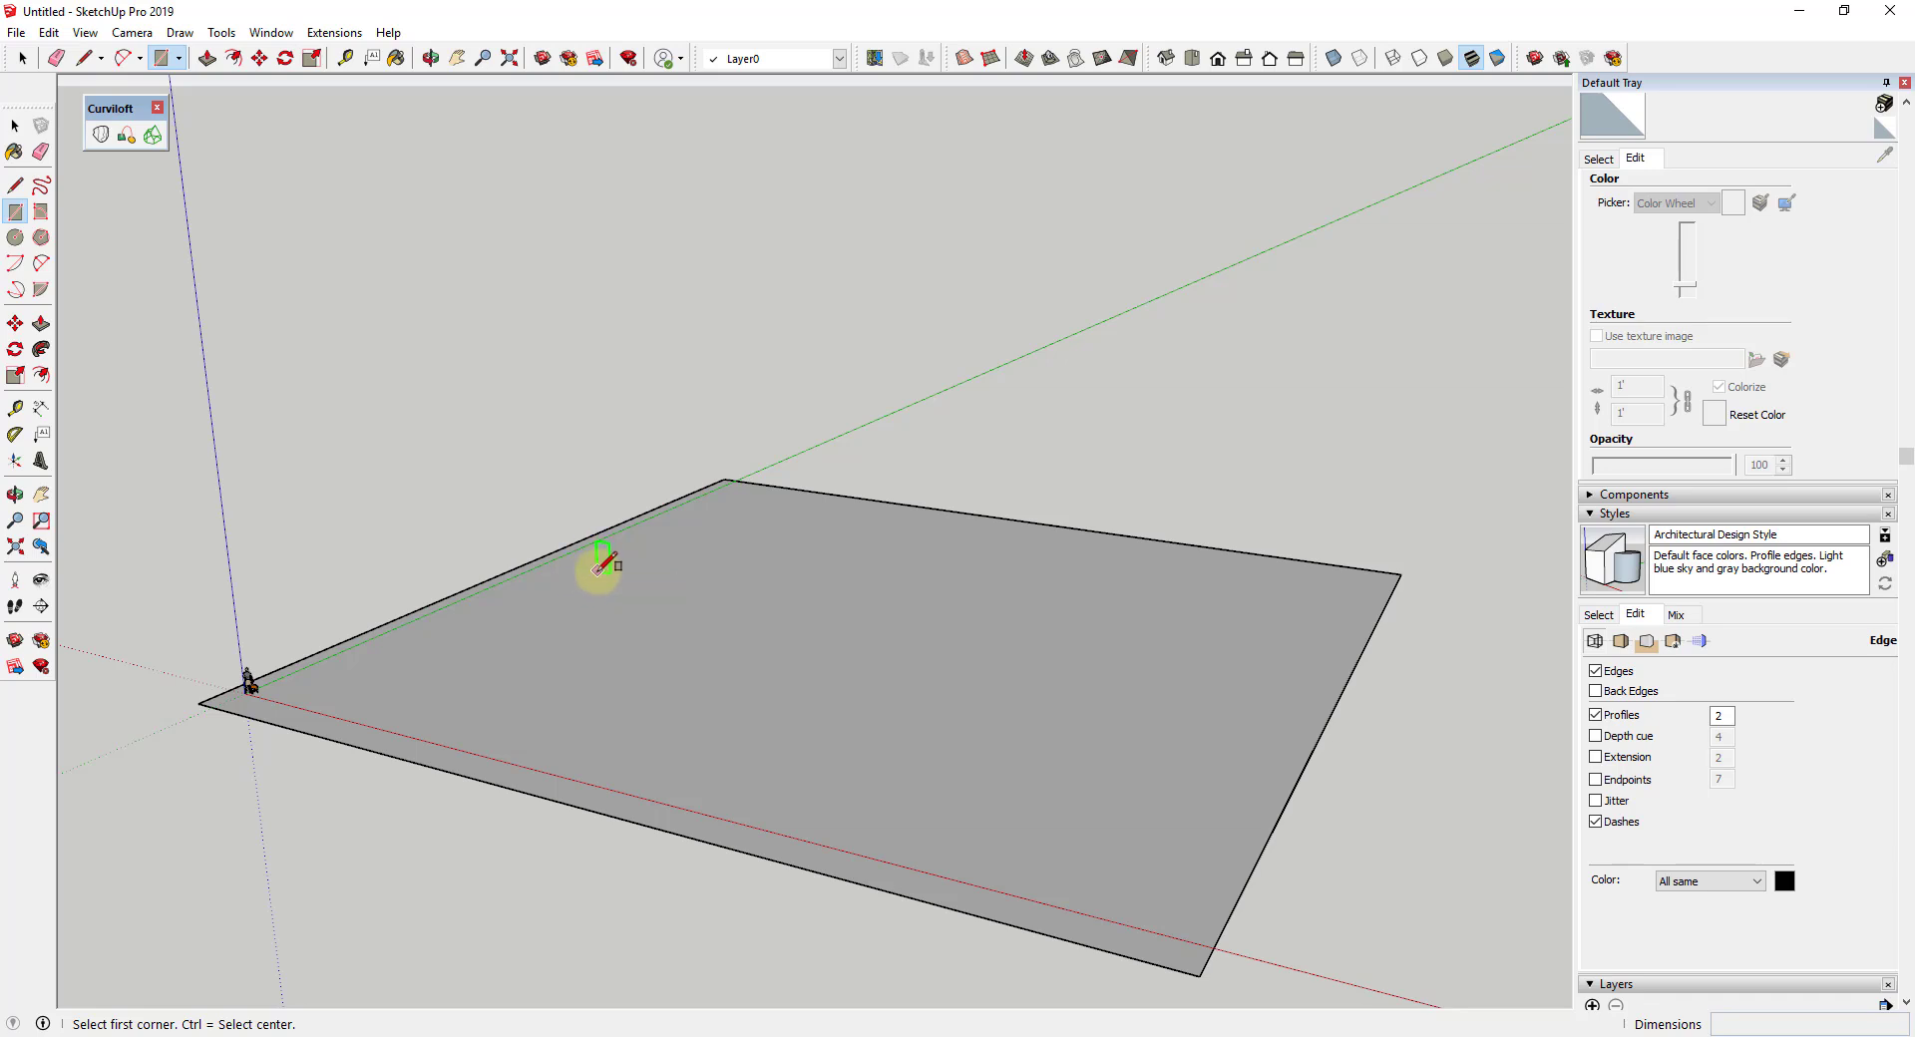
click(599, 572)
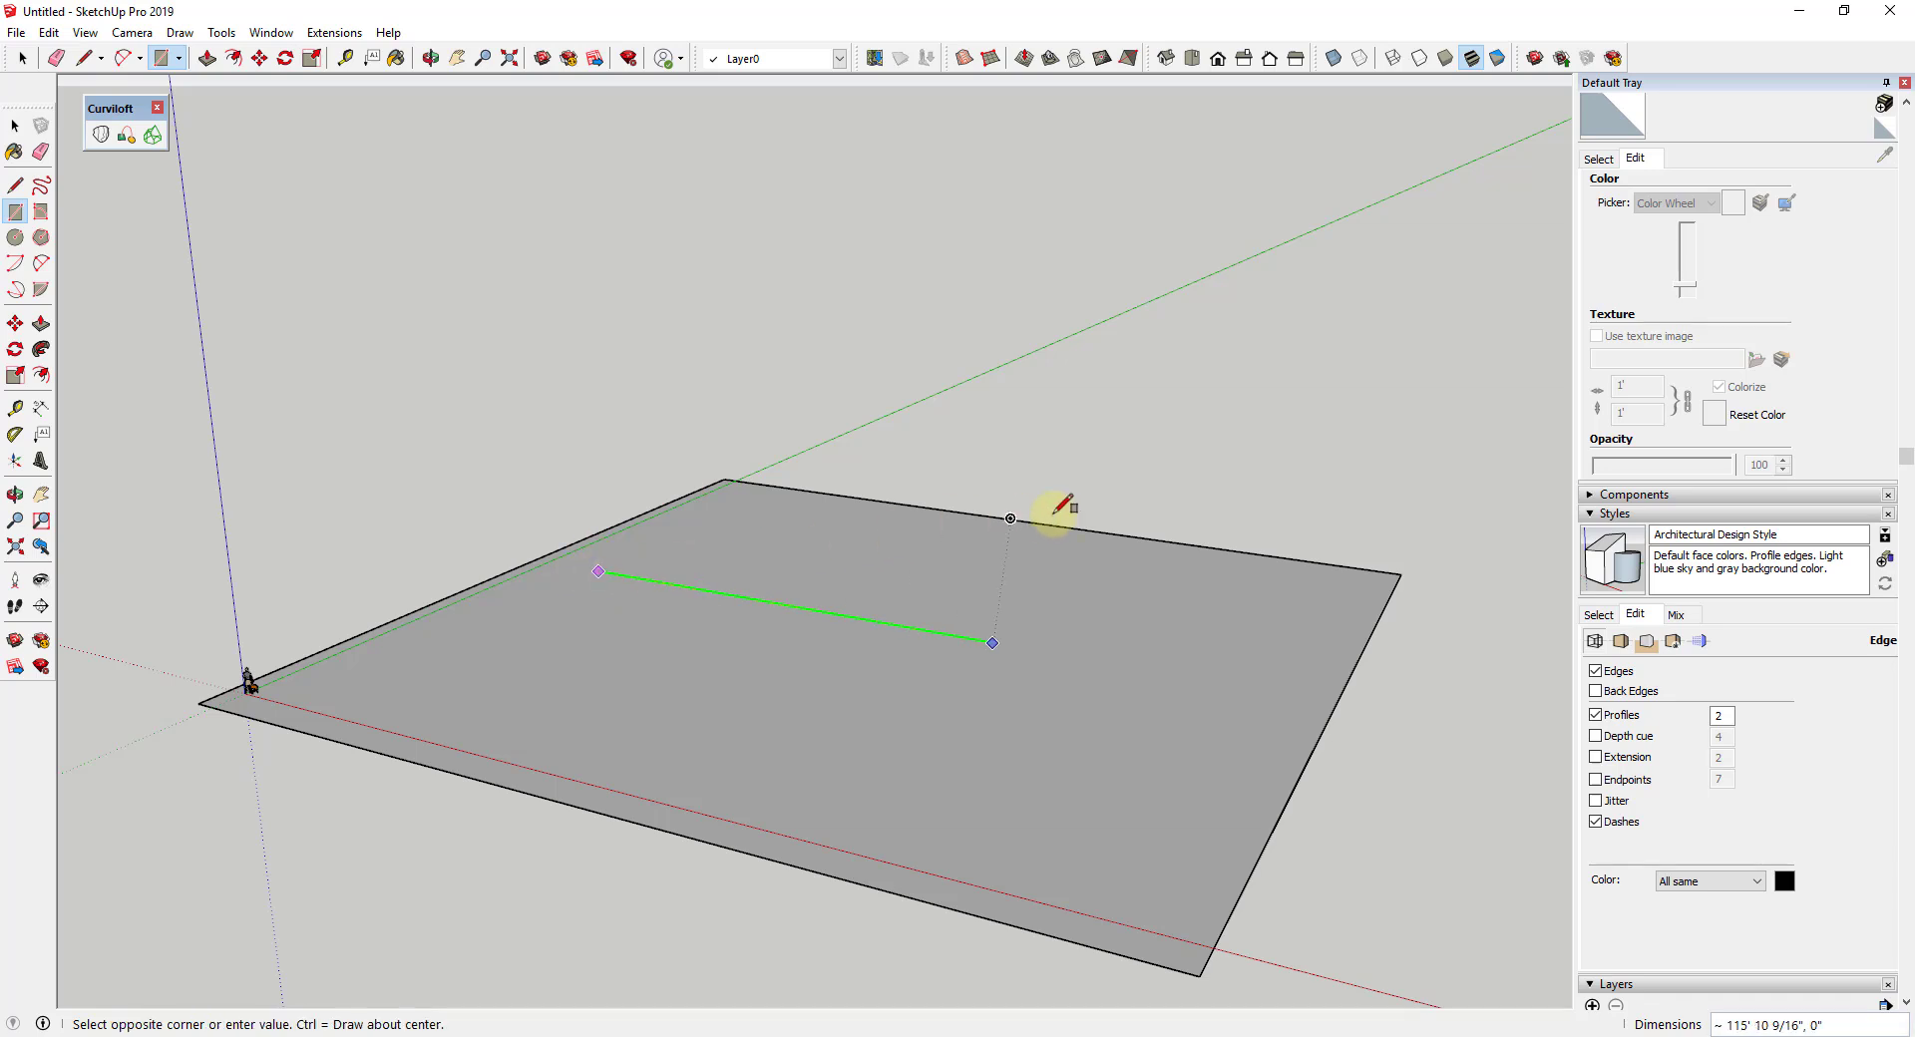
click(1287, 467)
key(space)
middle_drag(948, 587, 996, 548)
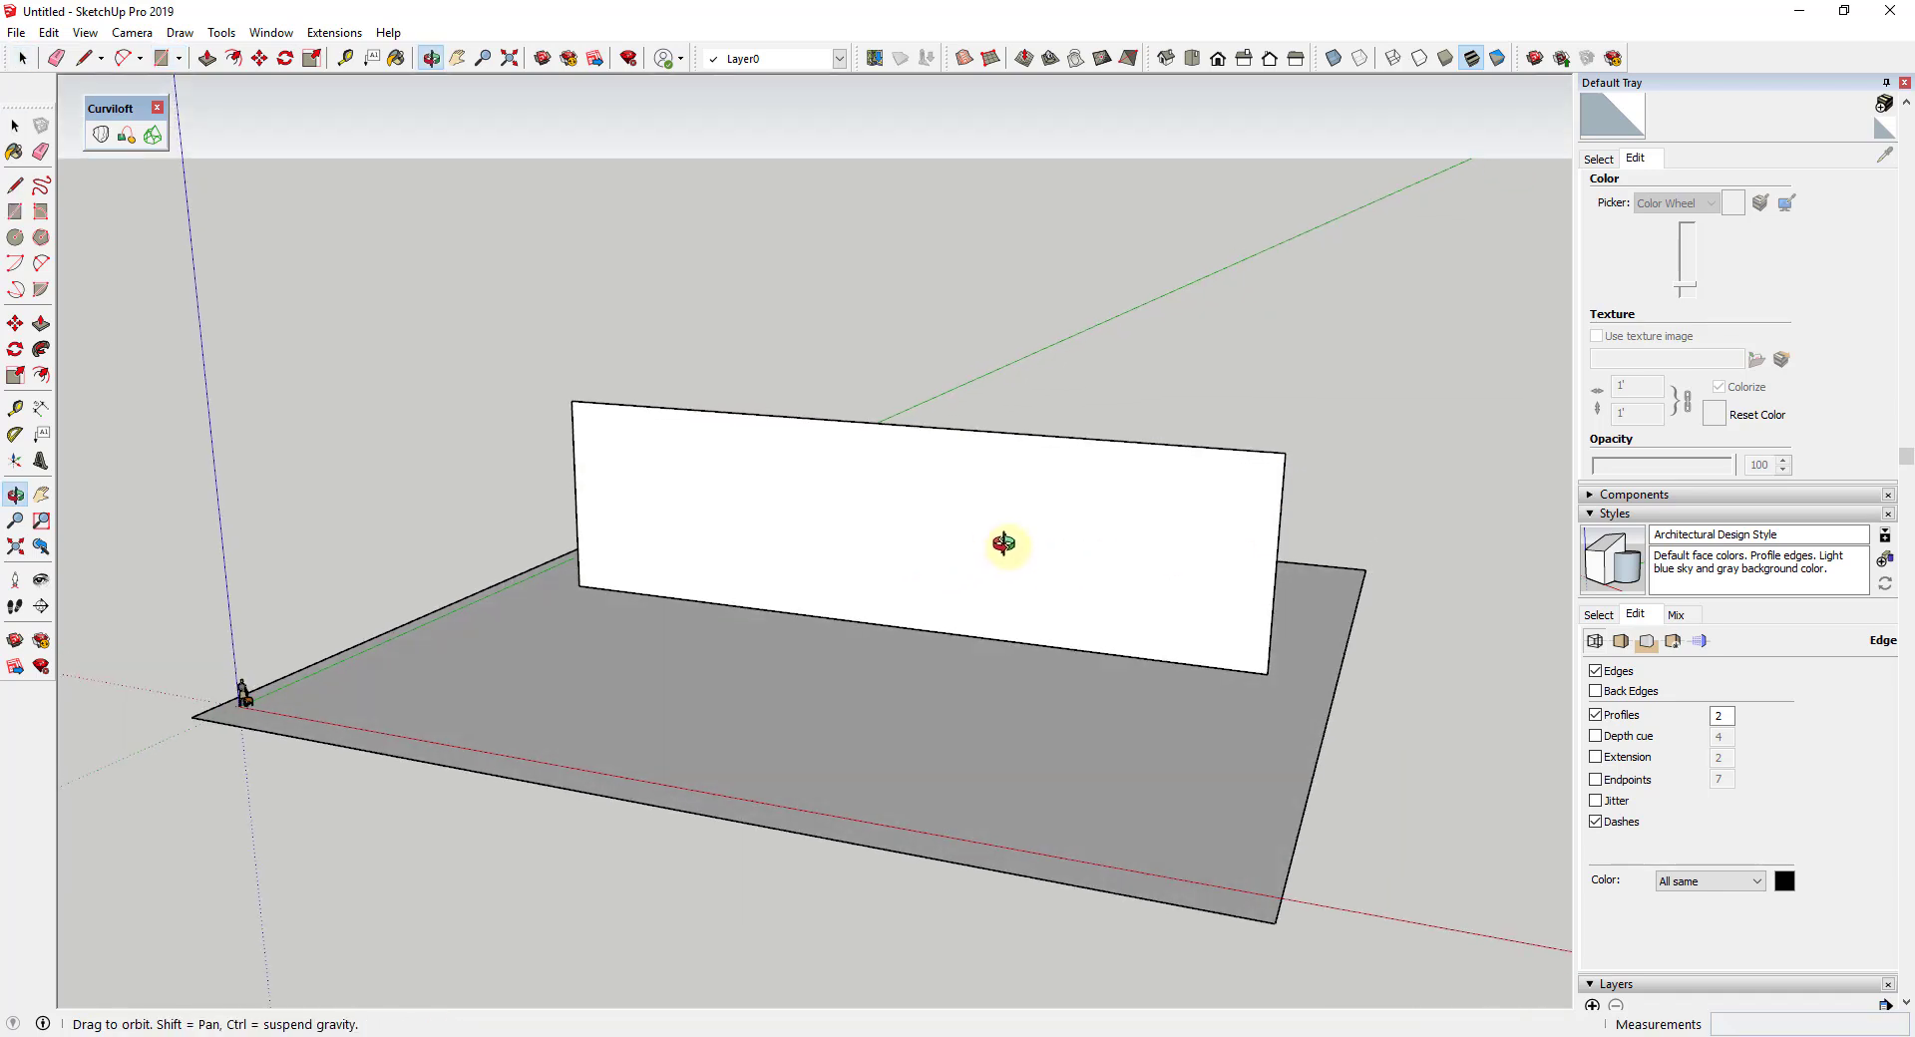
scroll(774, 585, up, 6)
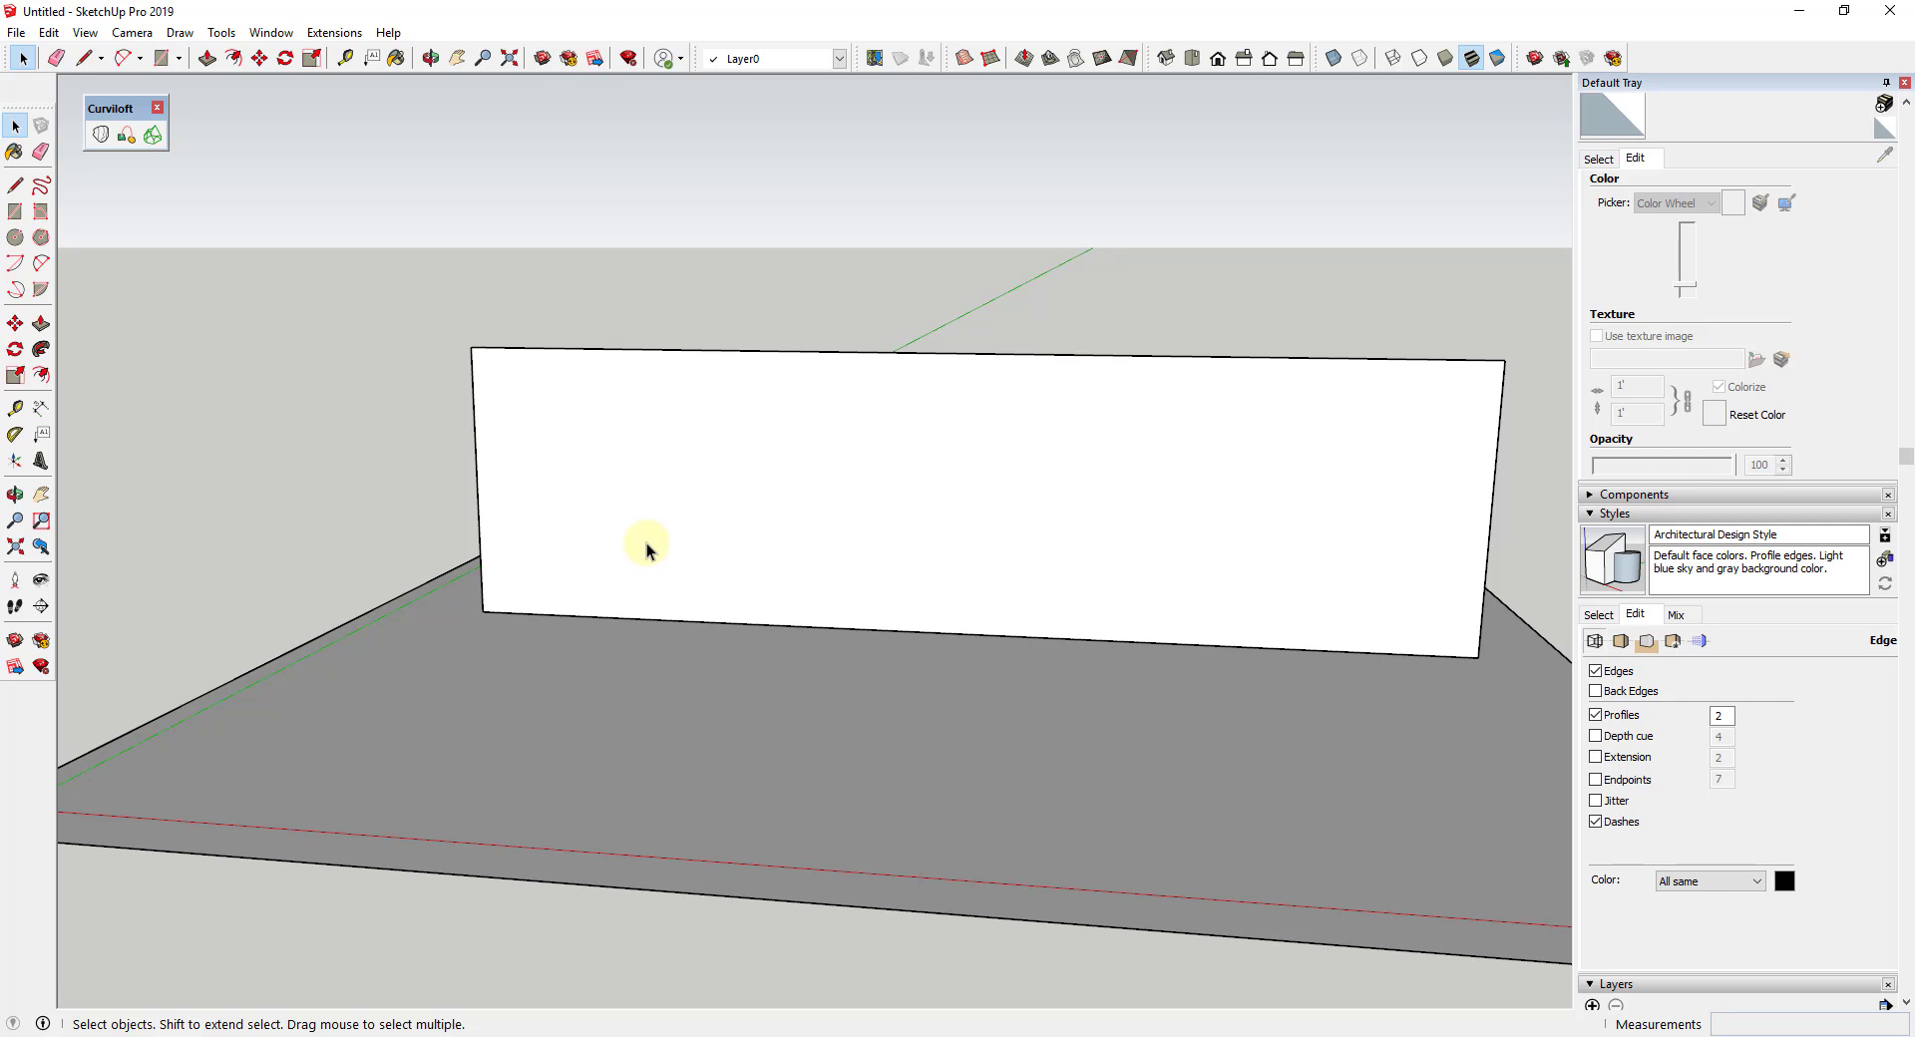
key(a)
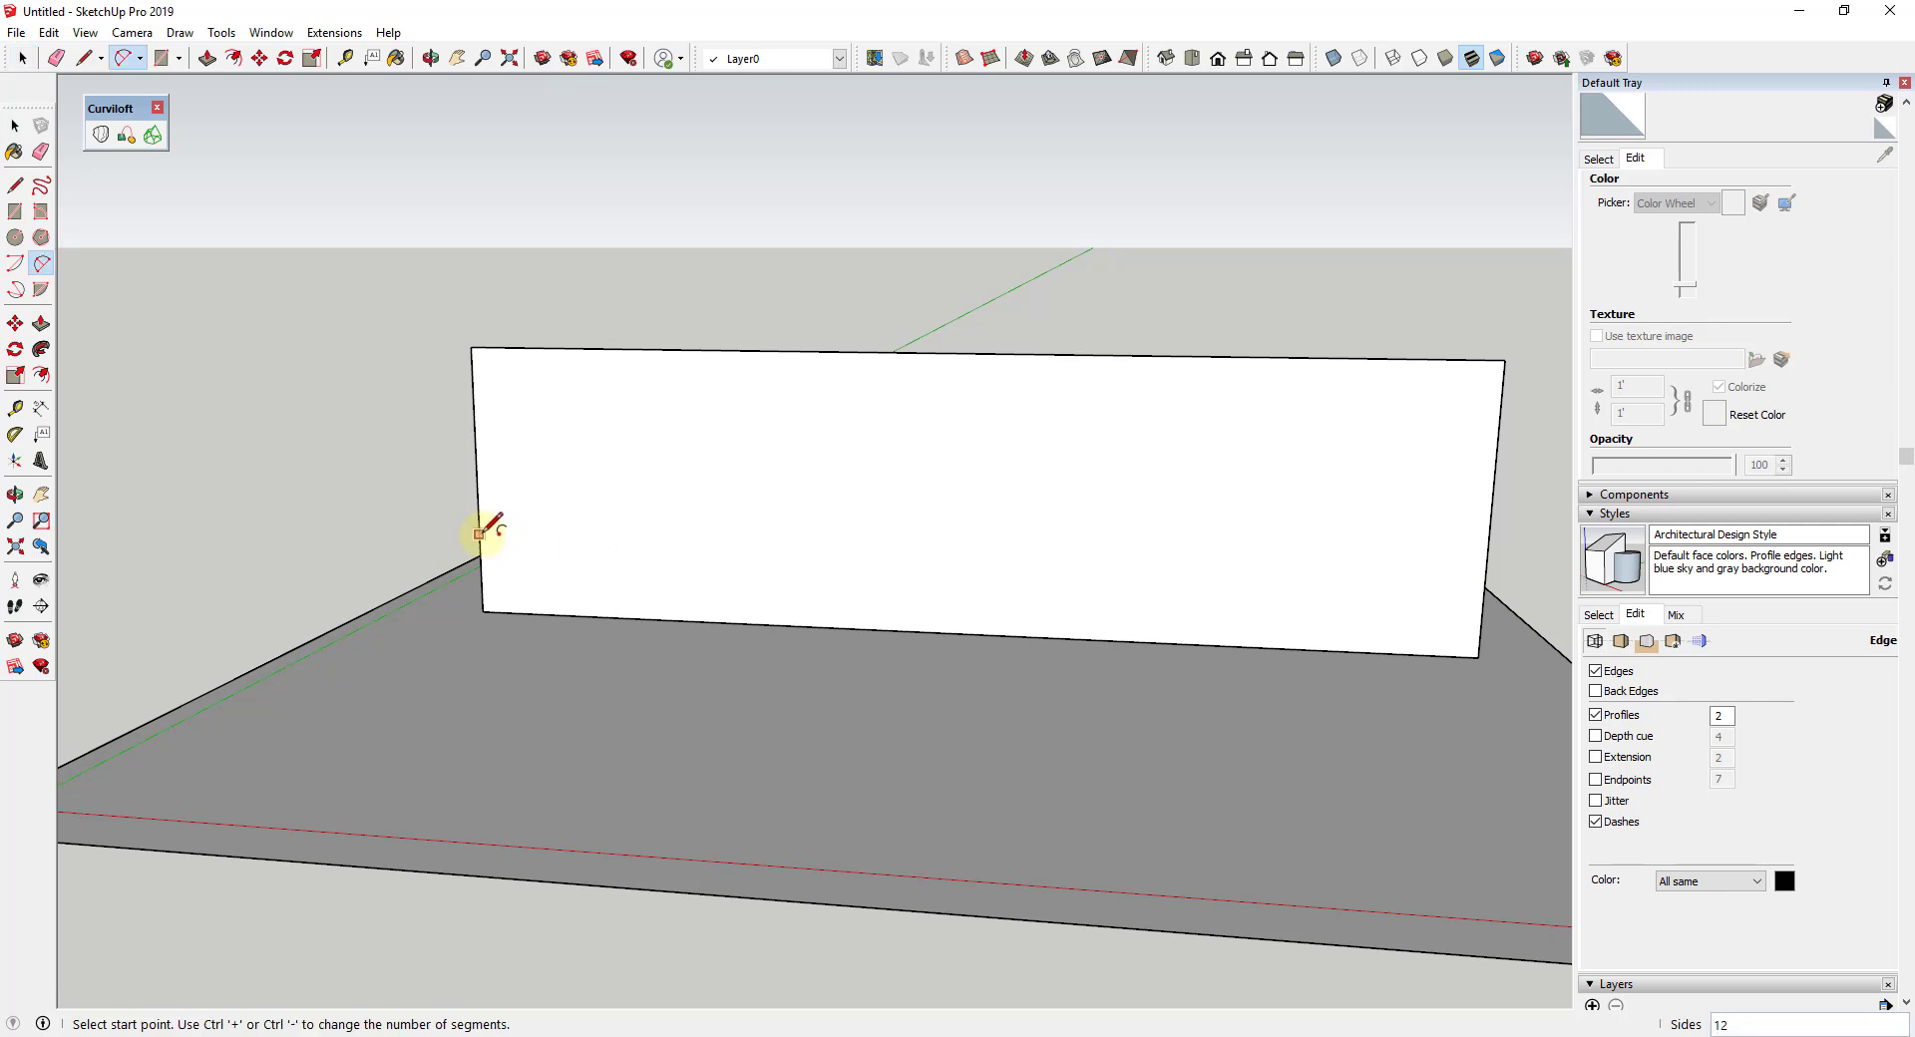
click(479, 529)
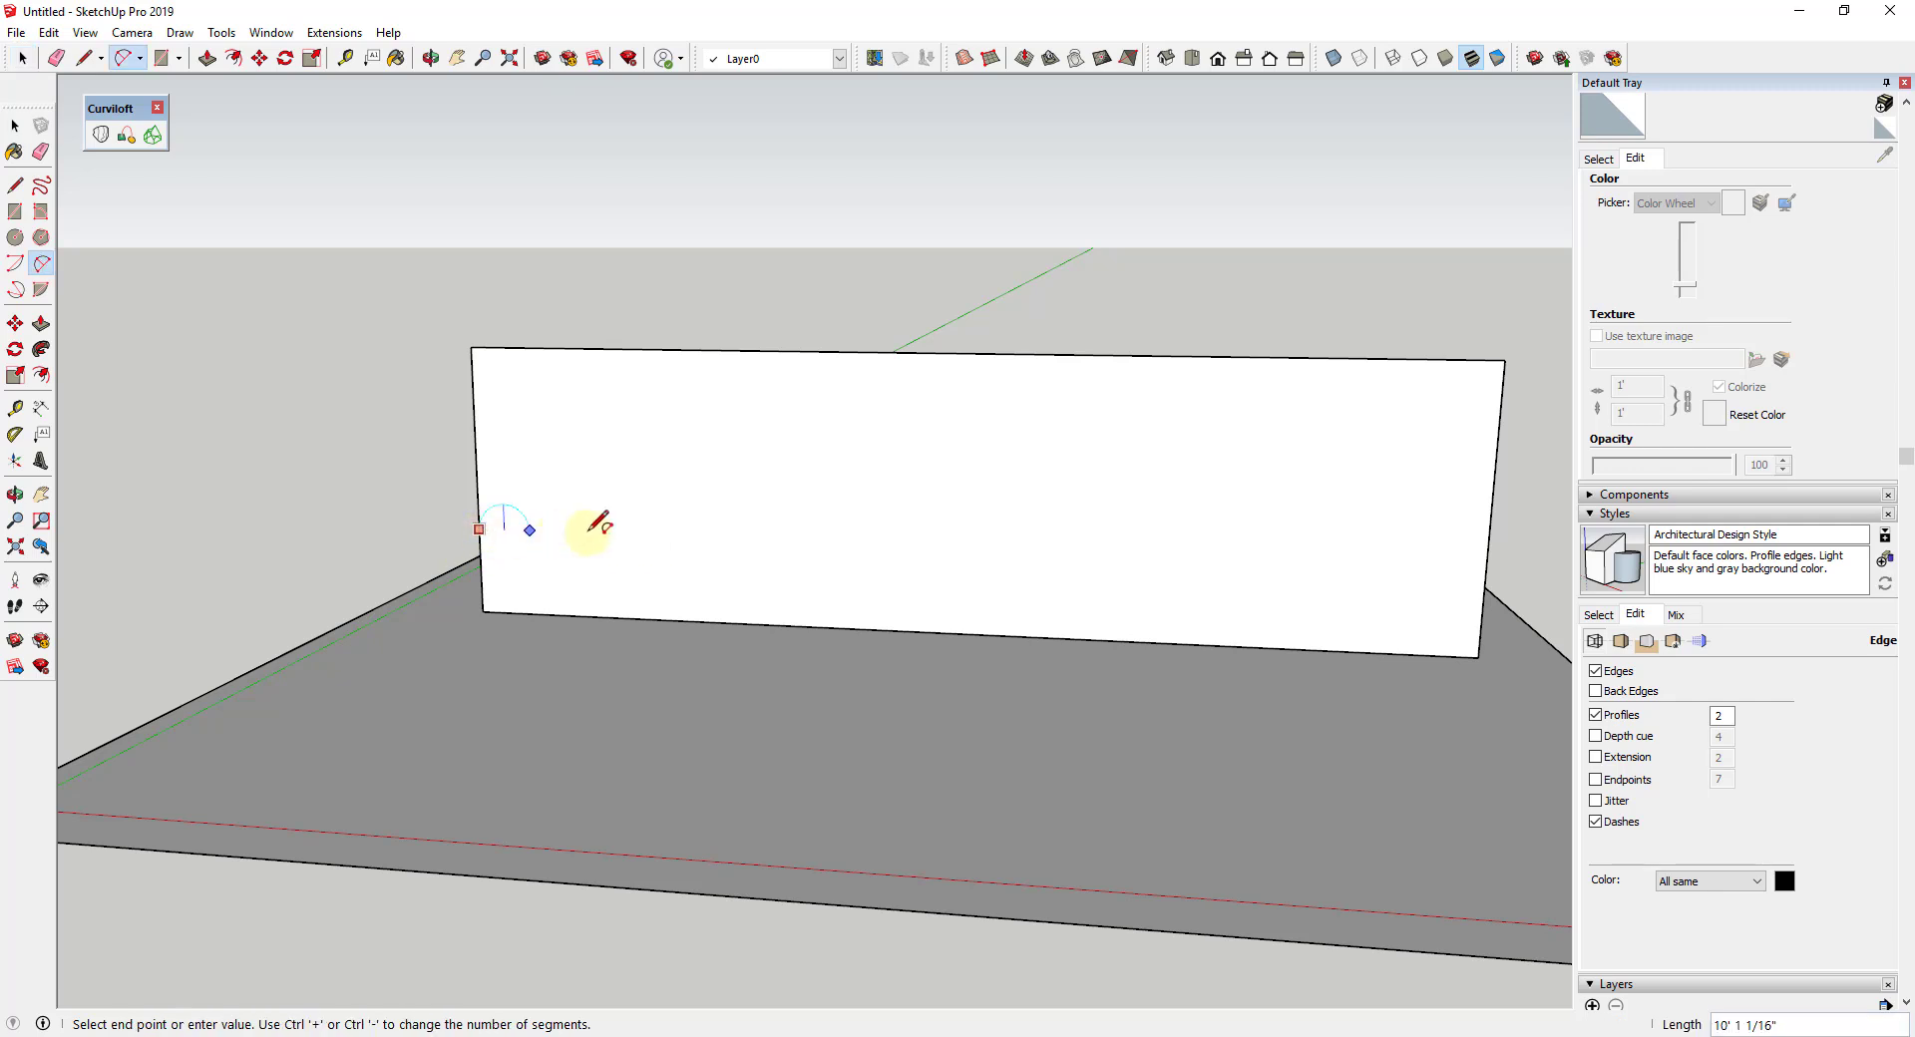
click(693, 534)
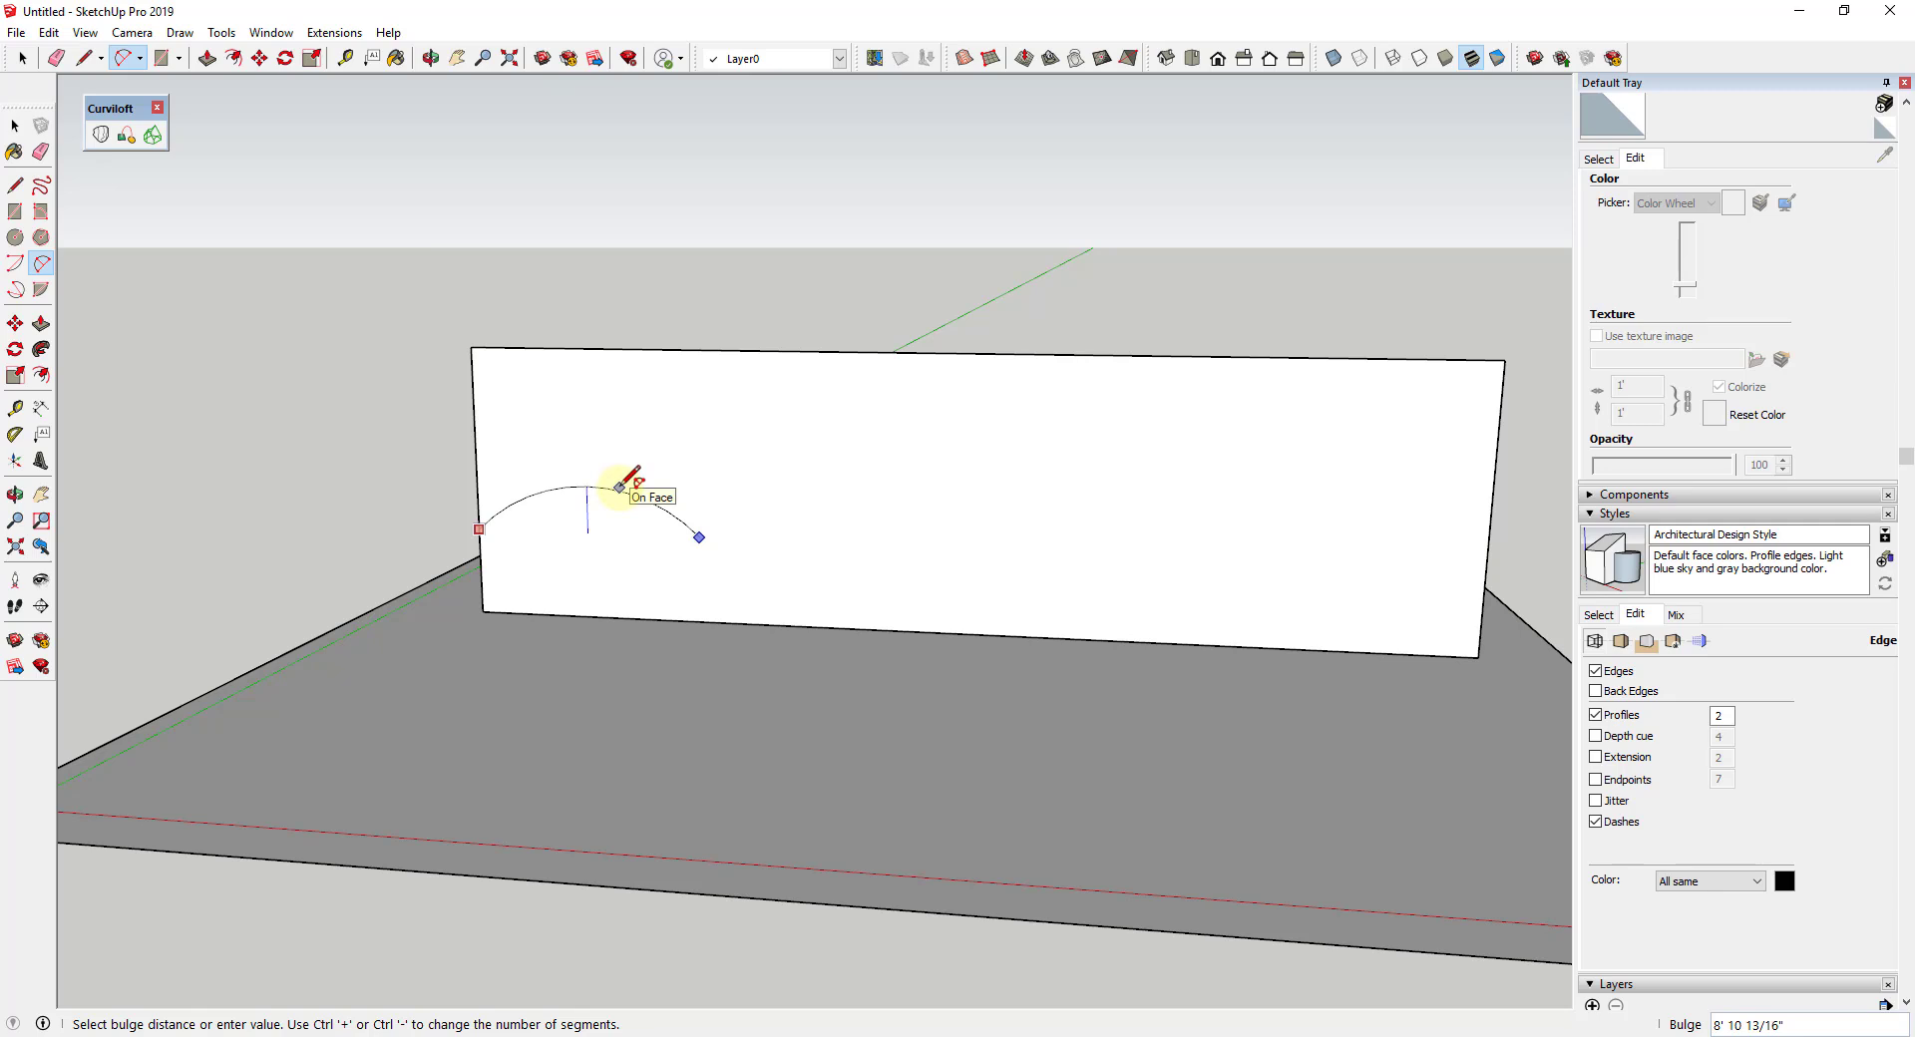
key(space)
key(a)
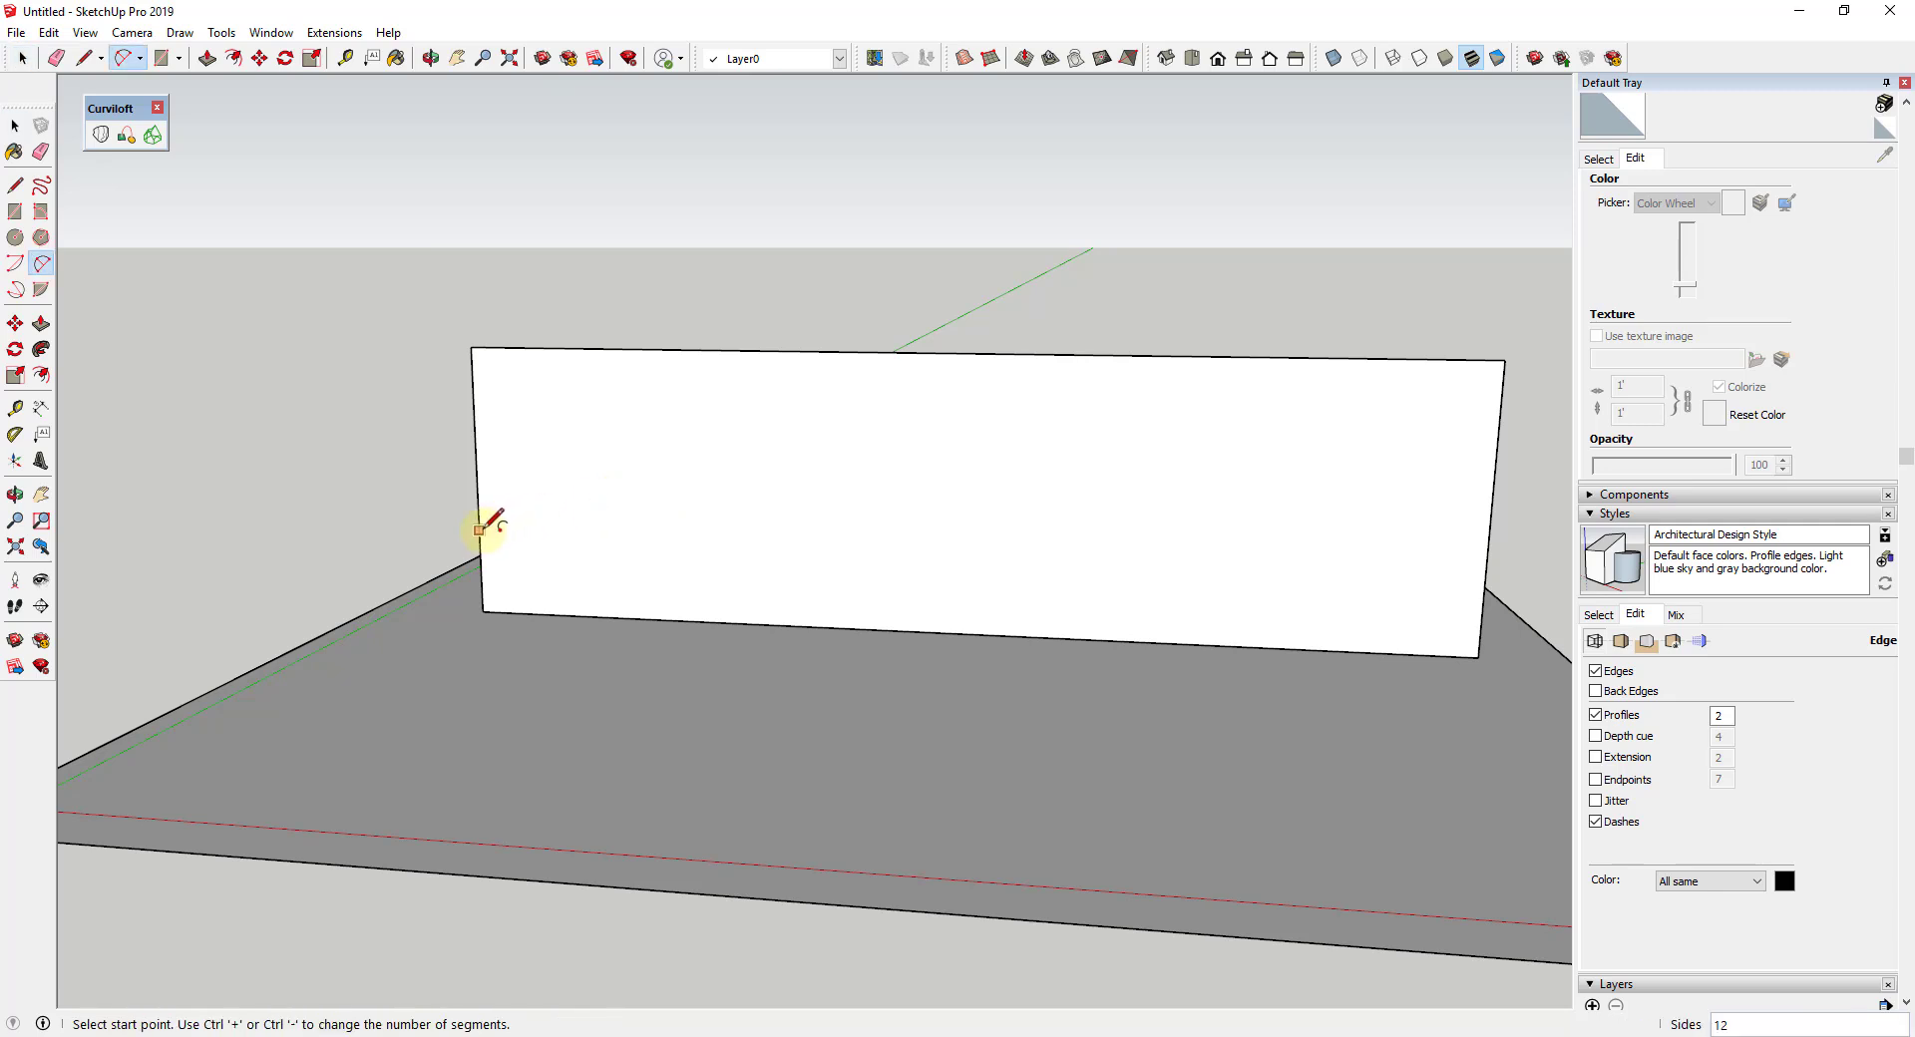
click(478, 531)
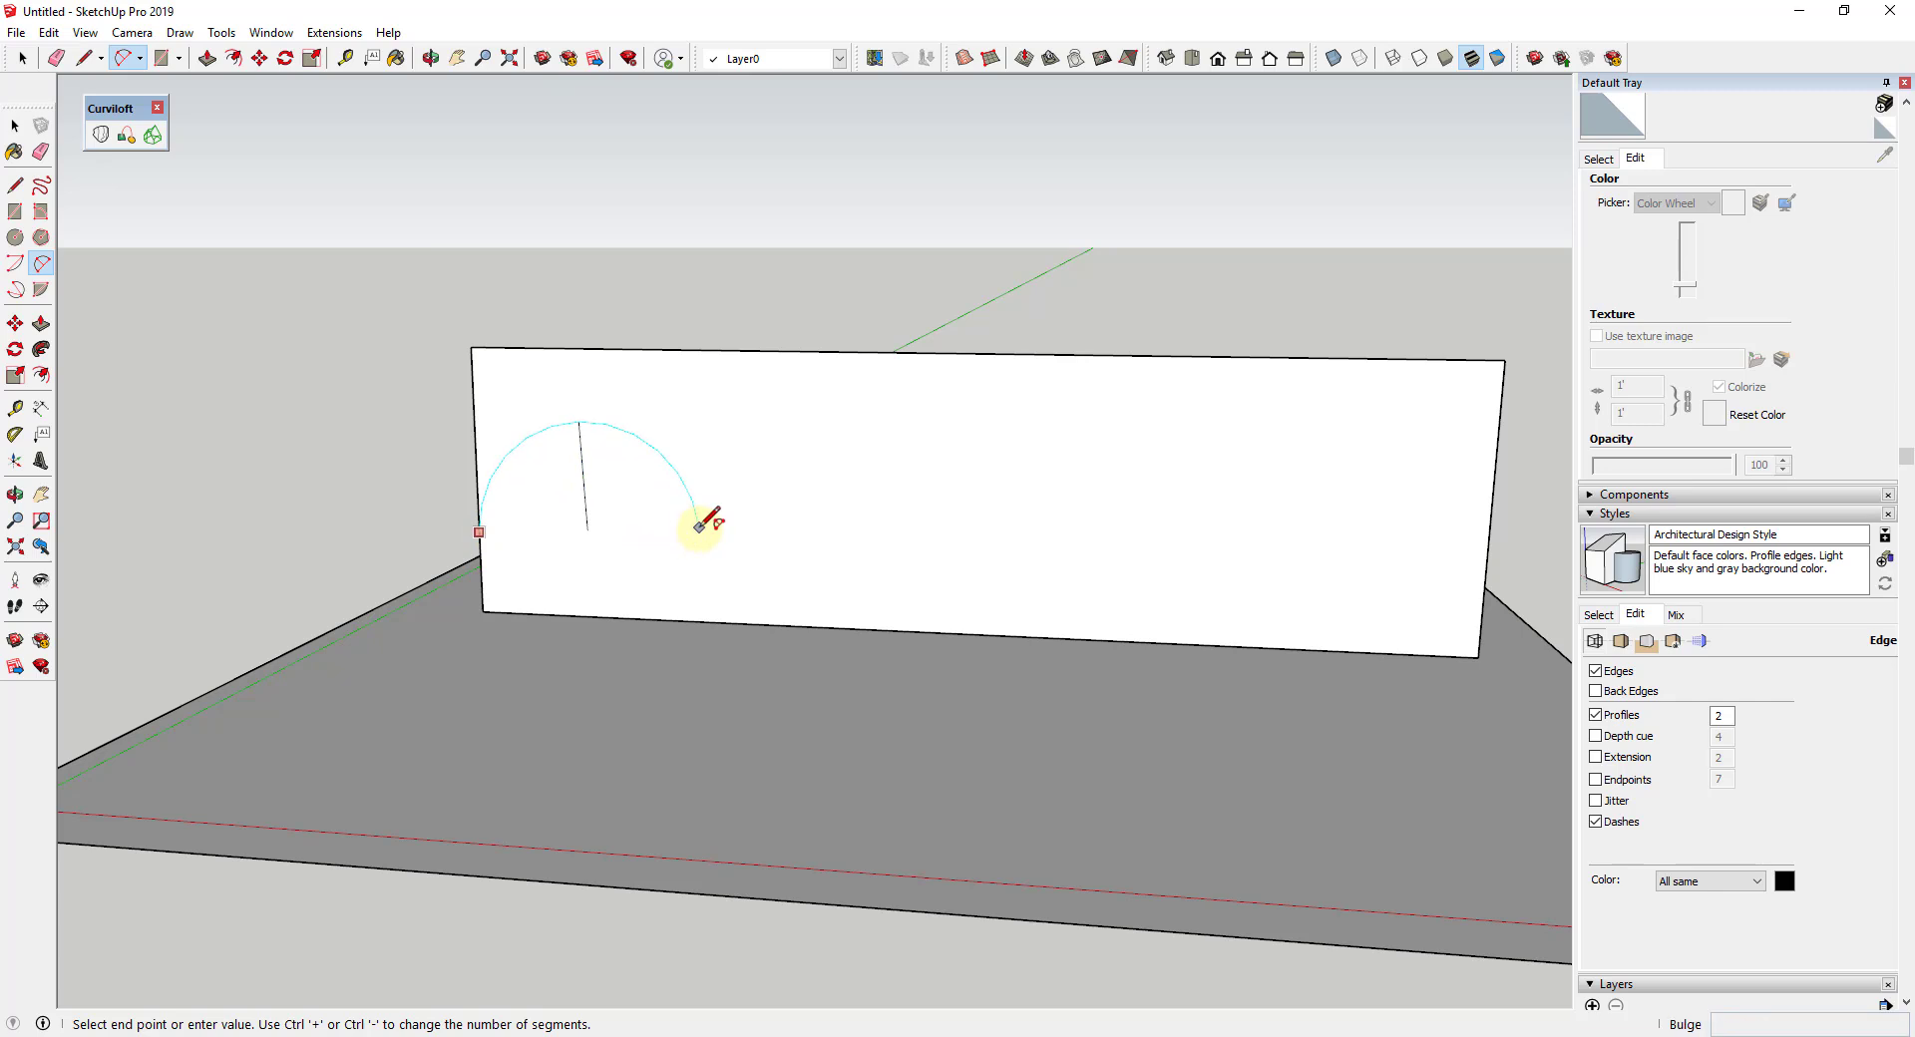
key(Escape)
Draw a two-point arc on the vertical face, starting on its left edge, with an upward bulge of about 9' 4"
click(479, 539)
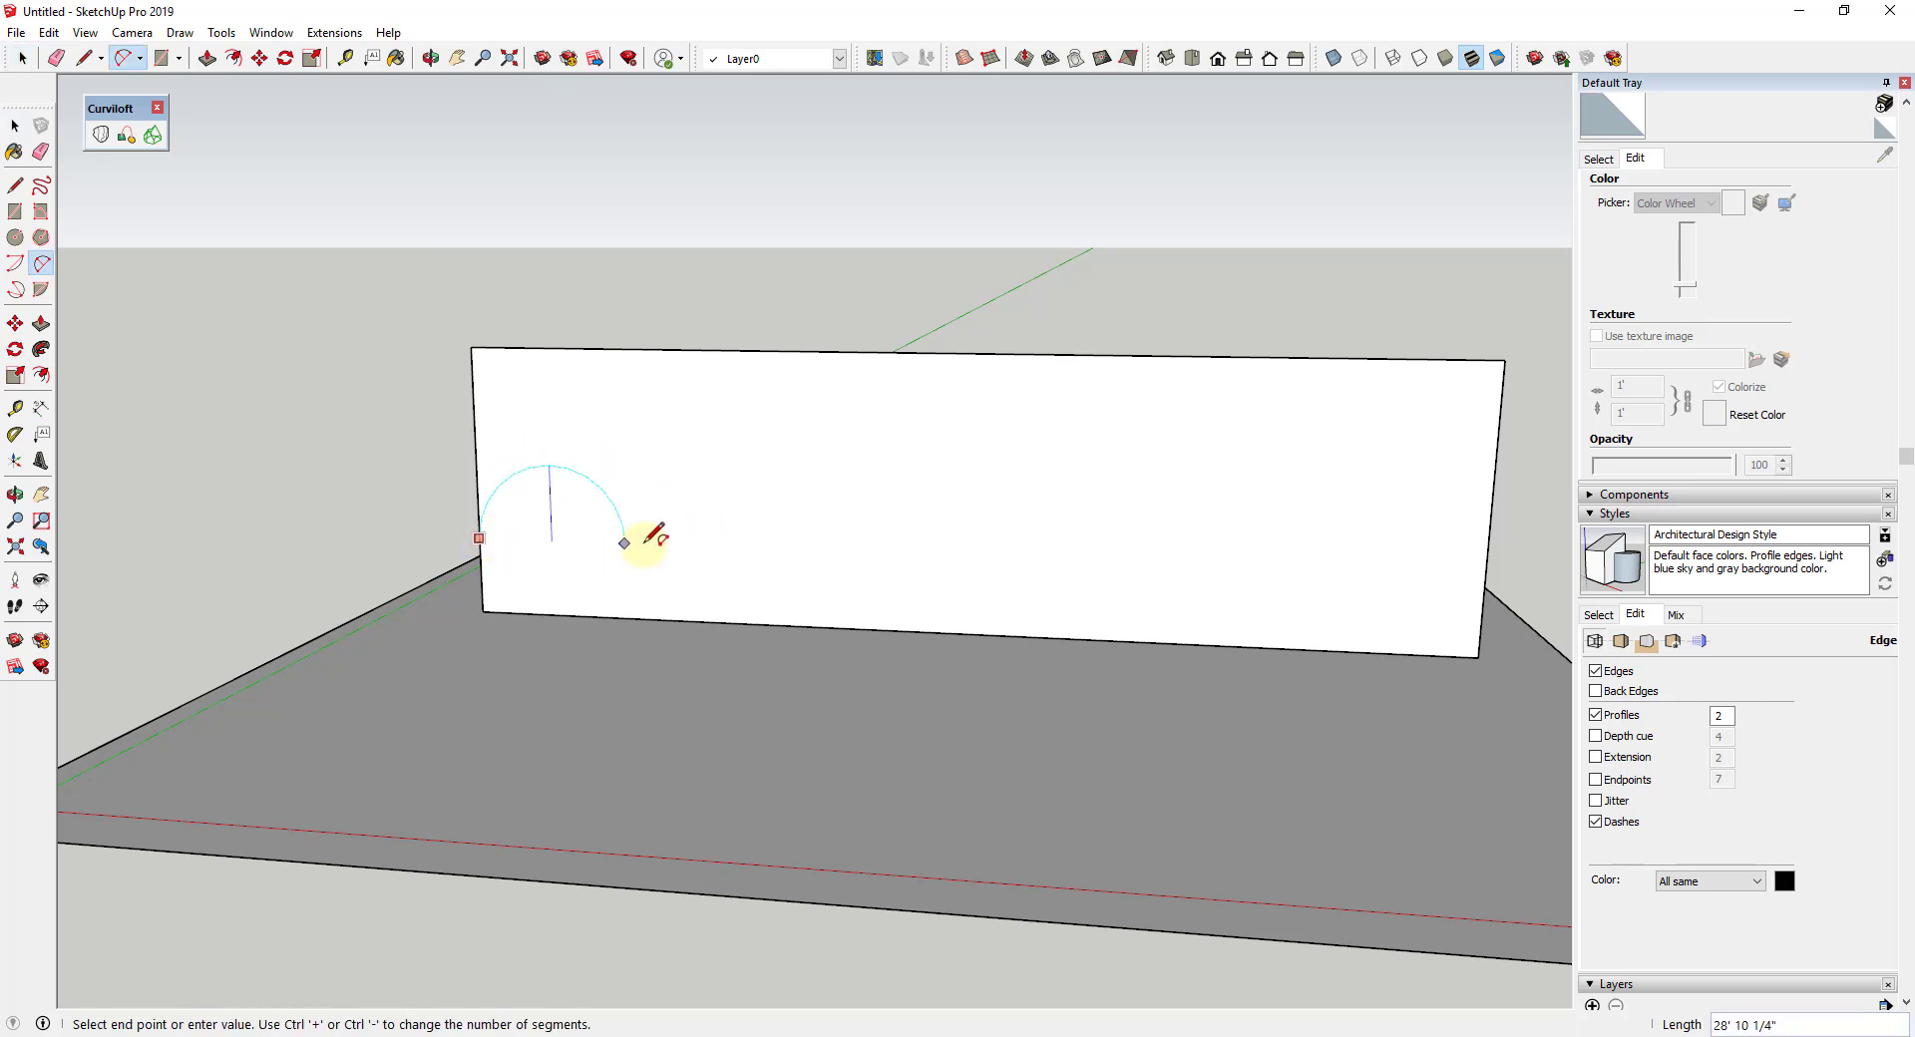
click(671, 543)
scroll(618, 512, up, 2)
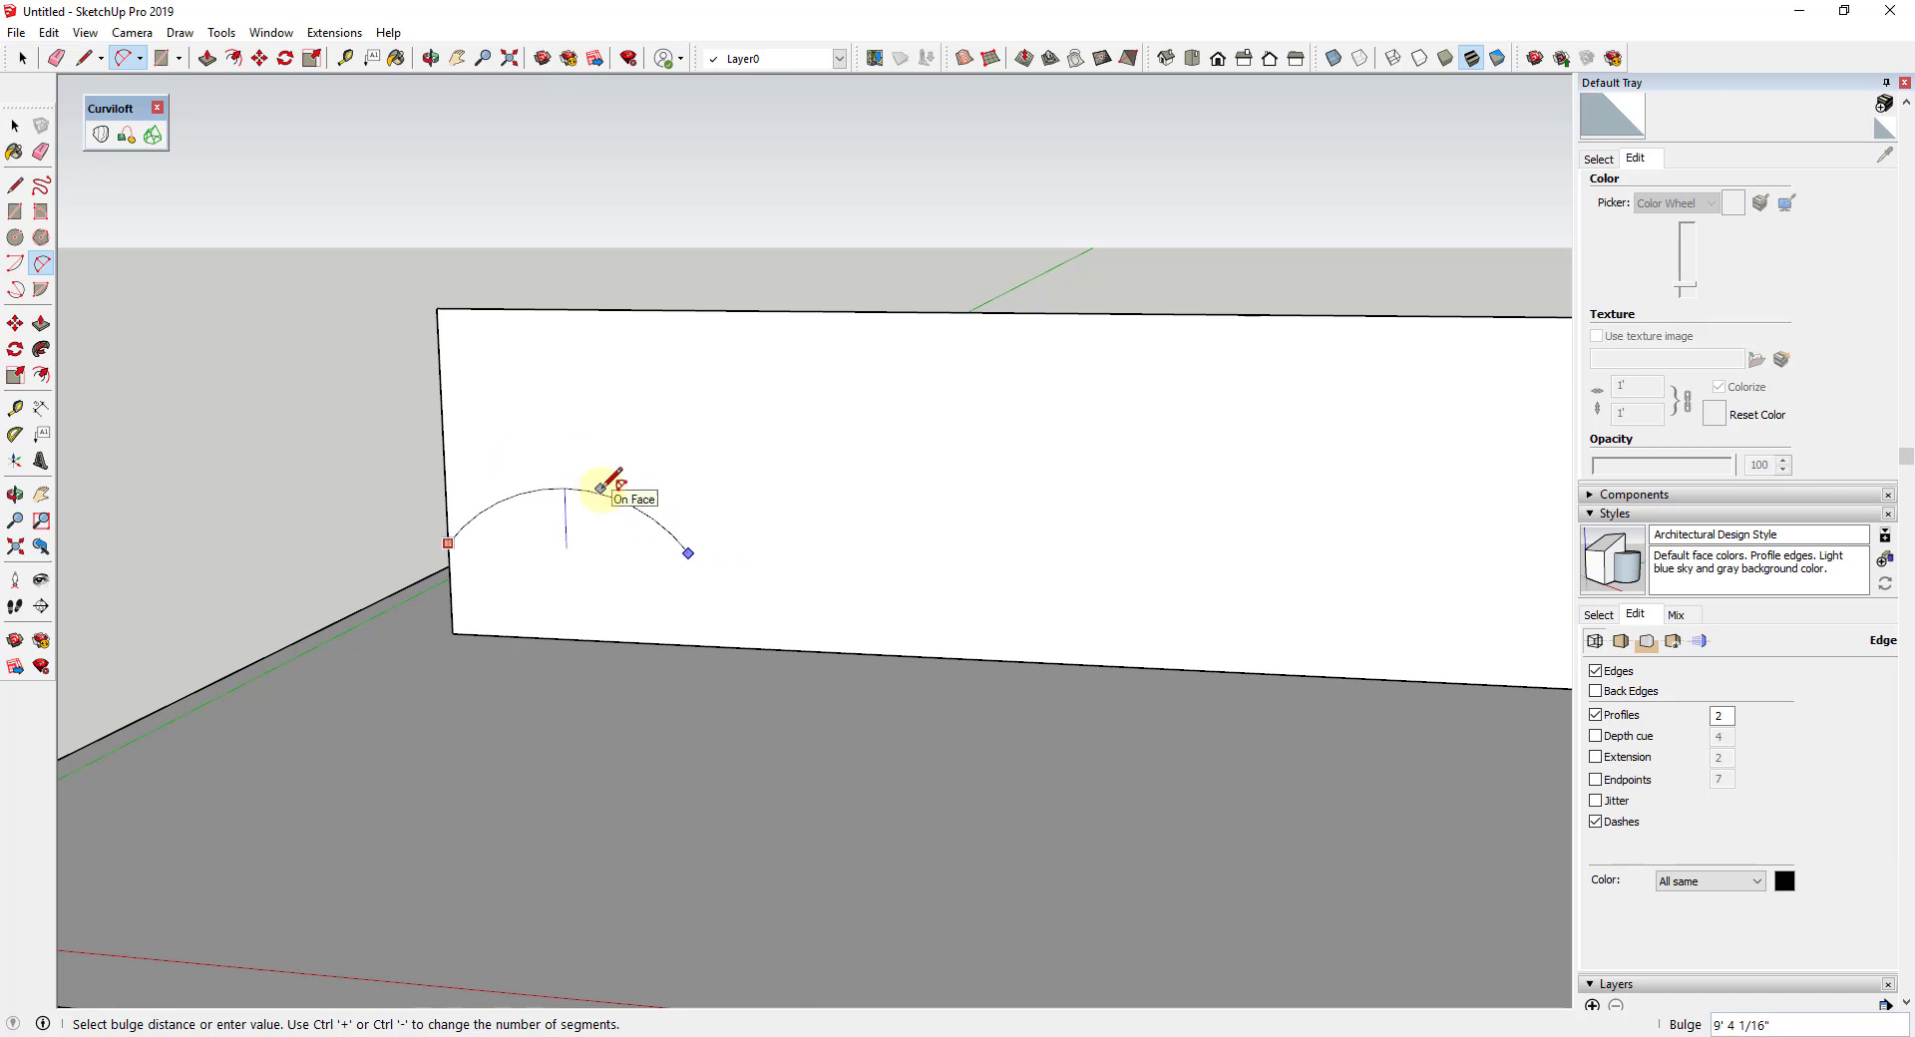
click(604, 487)
key(space)
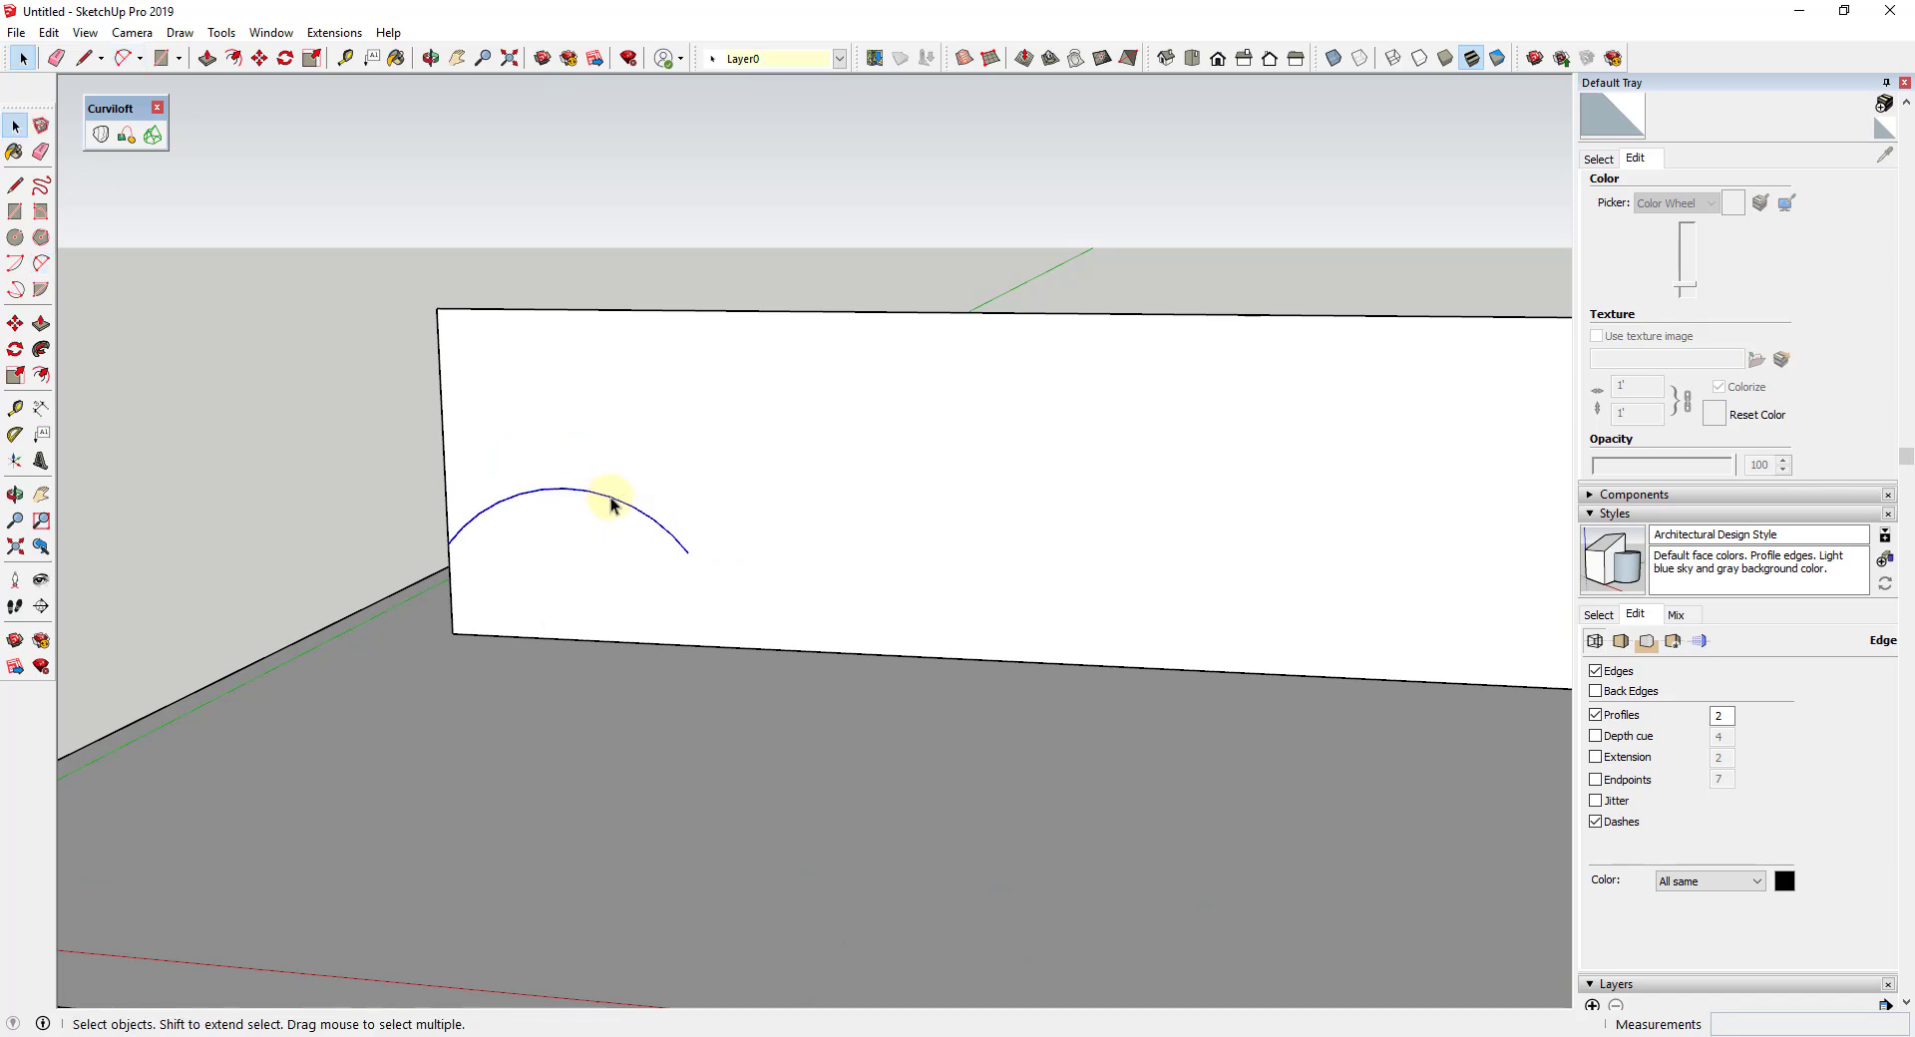
Rotate a copy of the arc 180 degrees about its right endpoint to form an S-shaped wave
key(q)
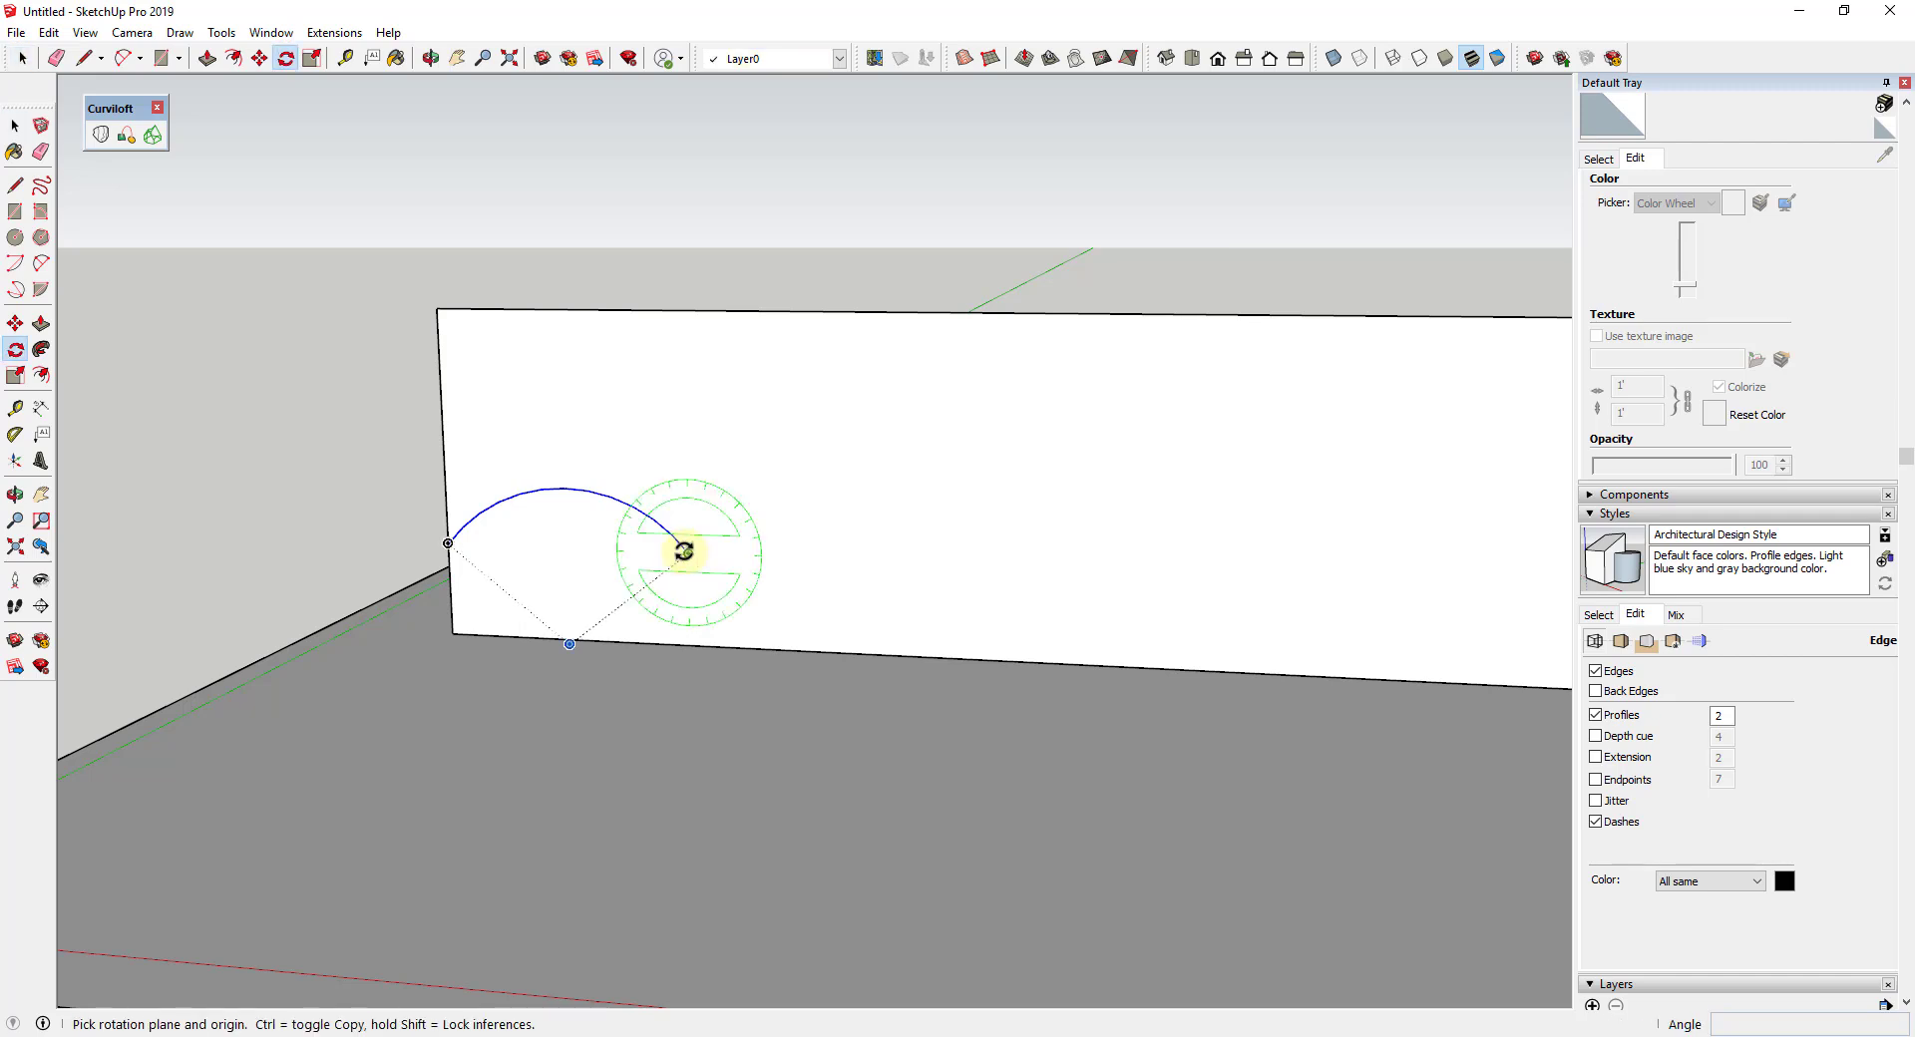
click(684, 552)
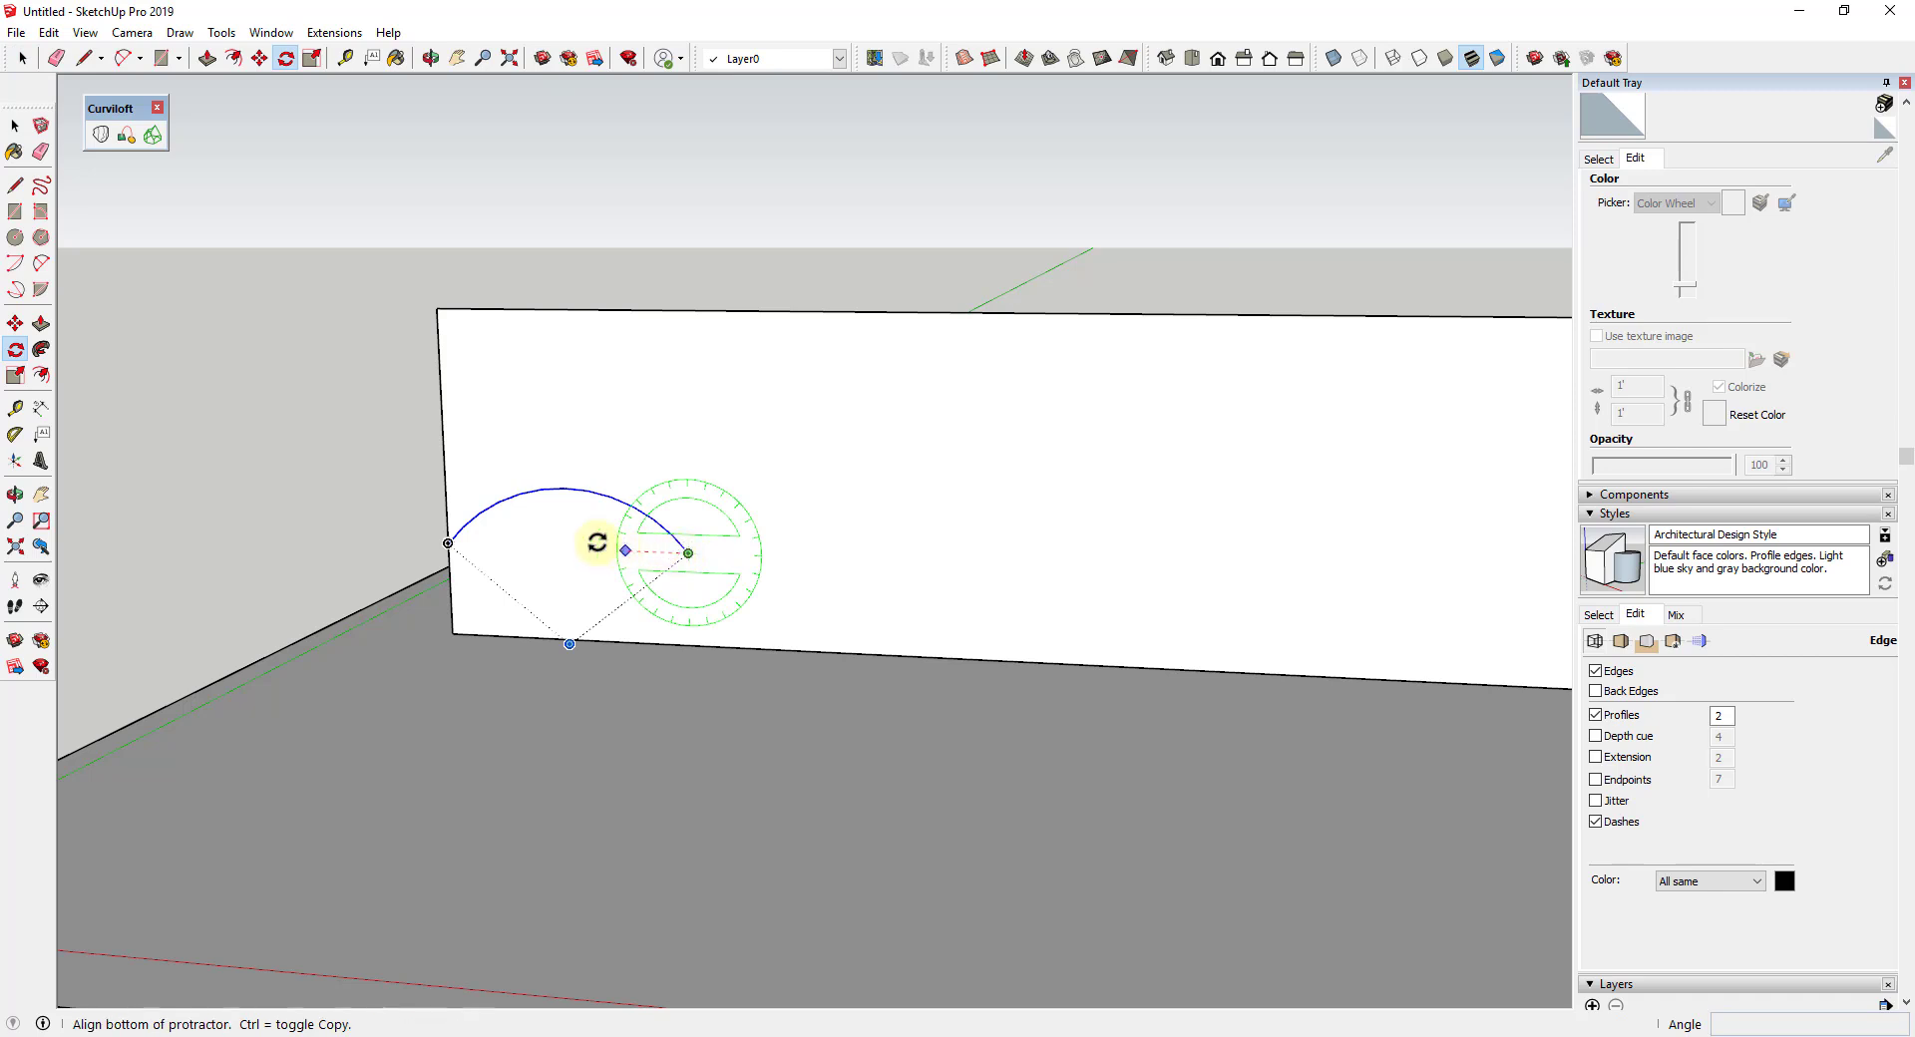
click(452, 542)
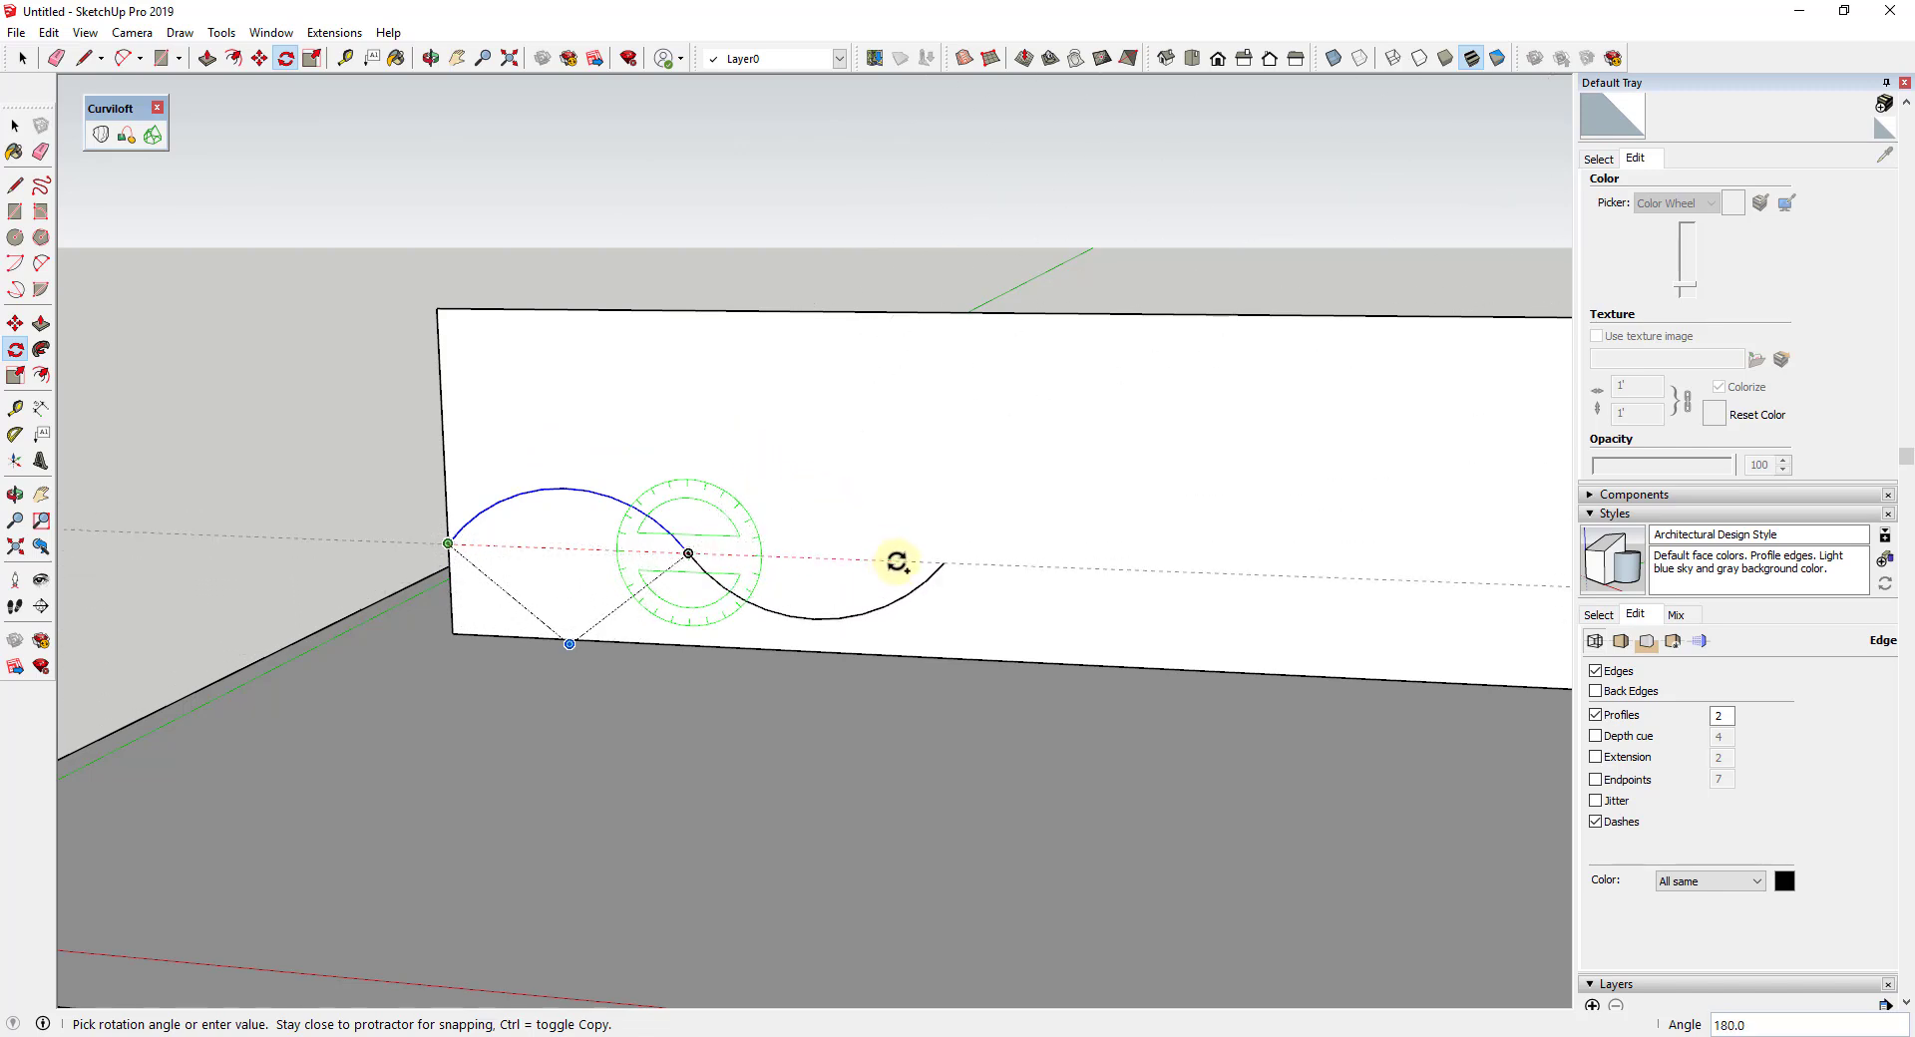
click(898, 561)
key(space)
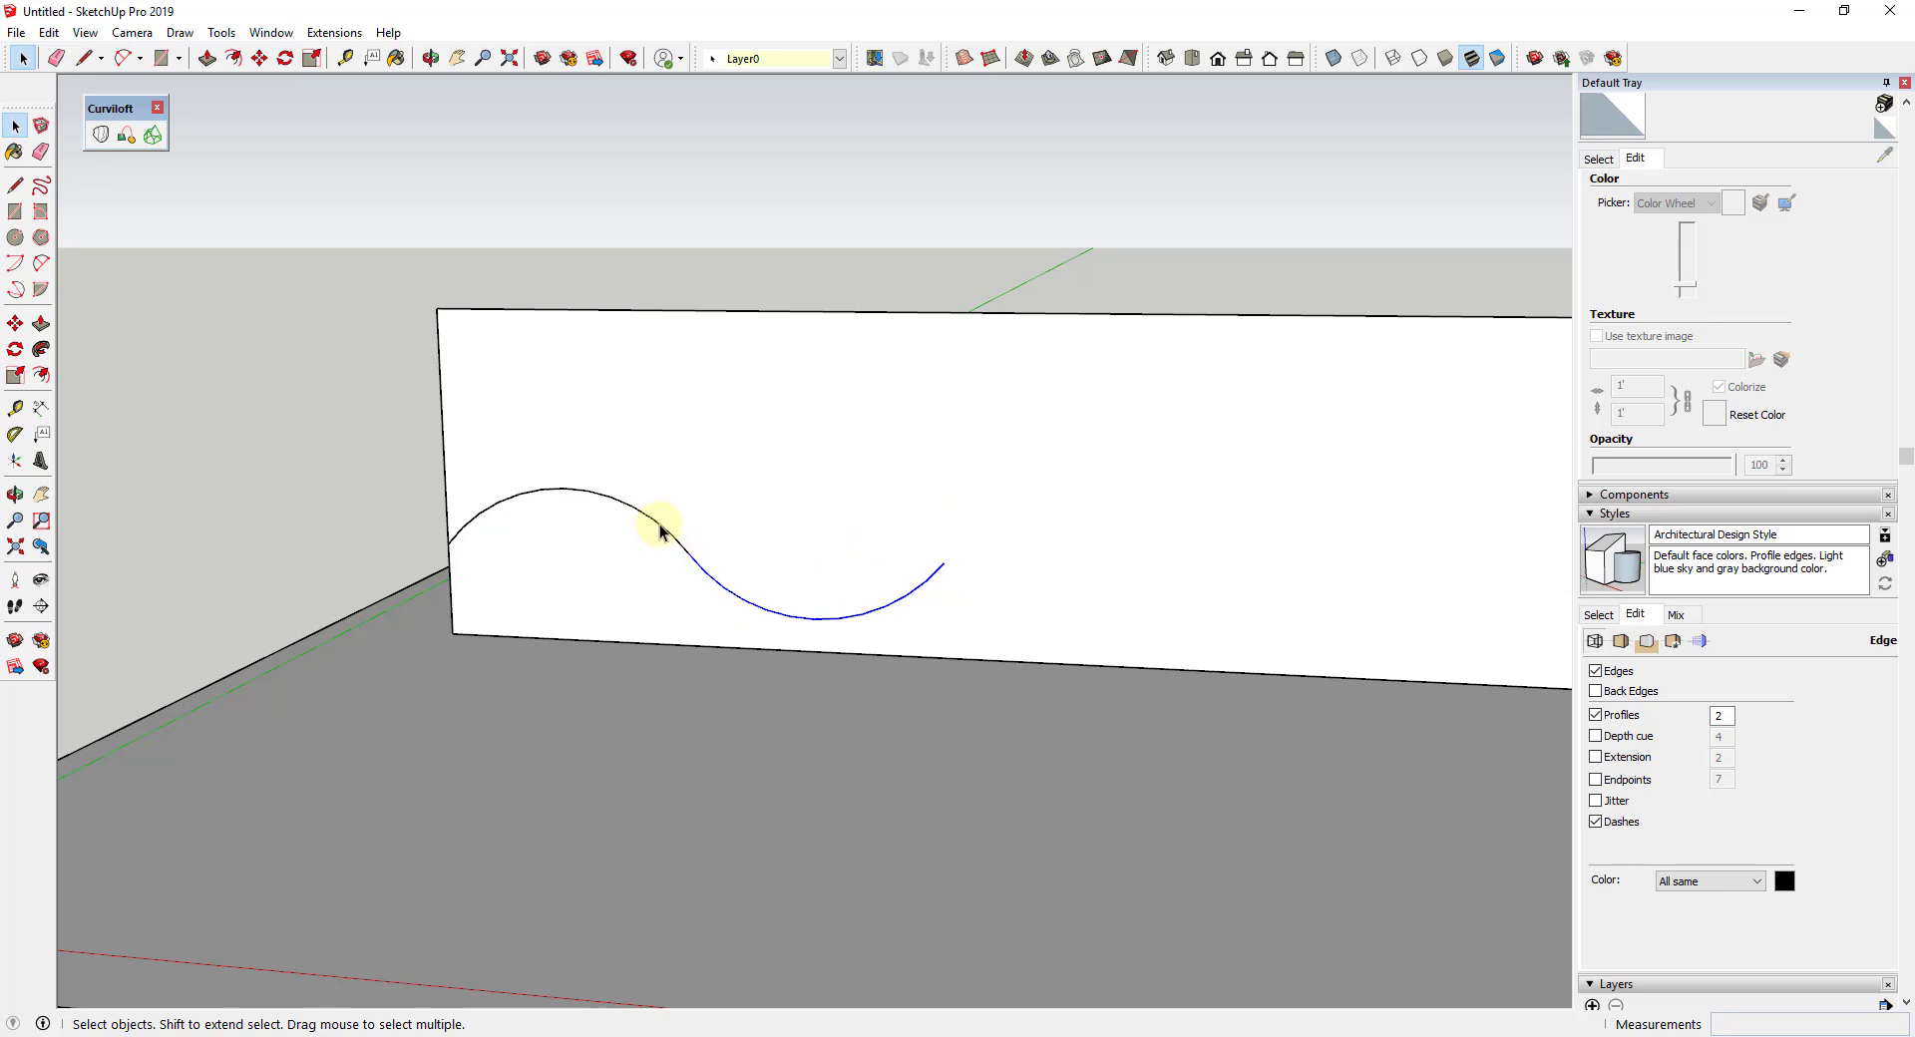
Copy both arcs of the S-shaped wave from their left endpoint to the wave's right endpoint
scroll(926, 616, down, 5)
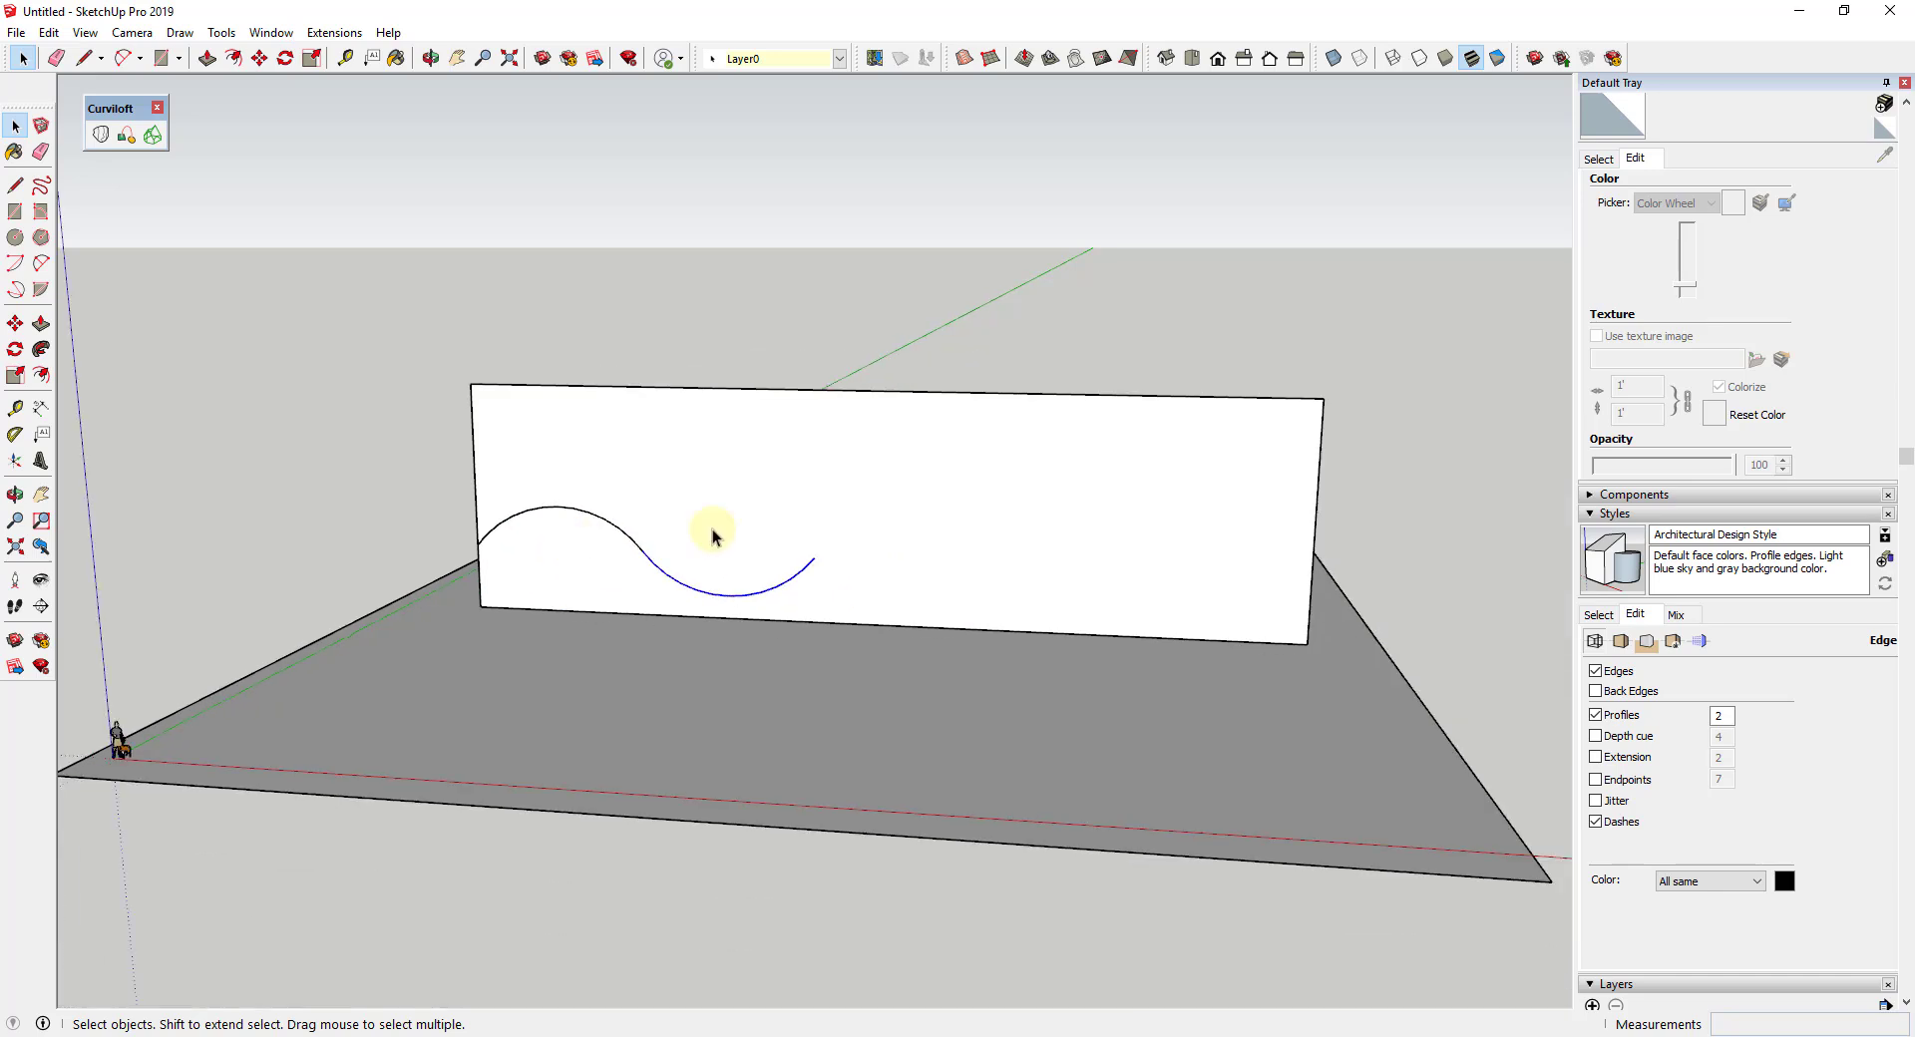
scroll(828, 534, up, 3)
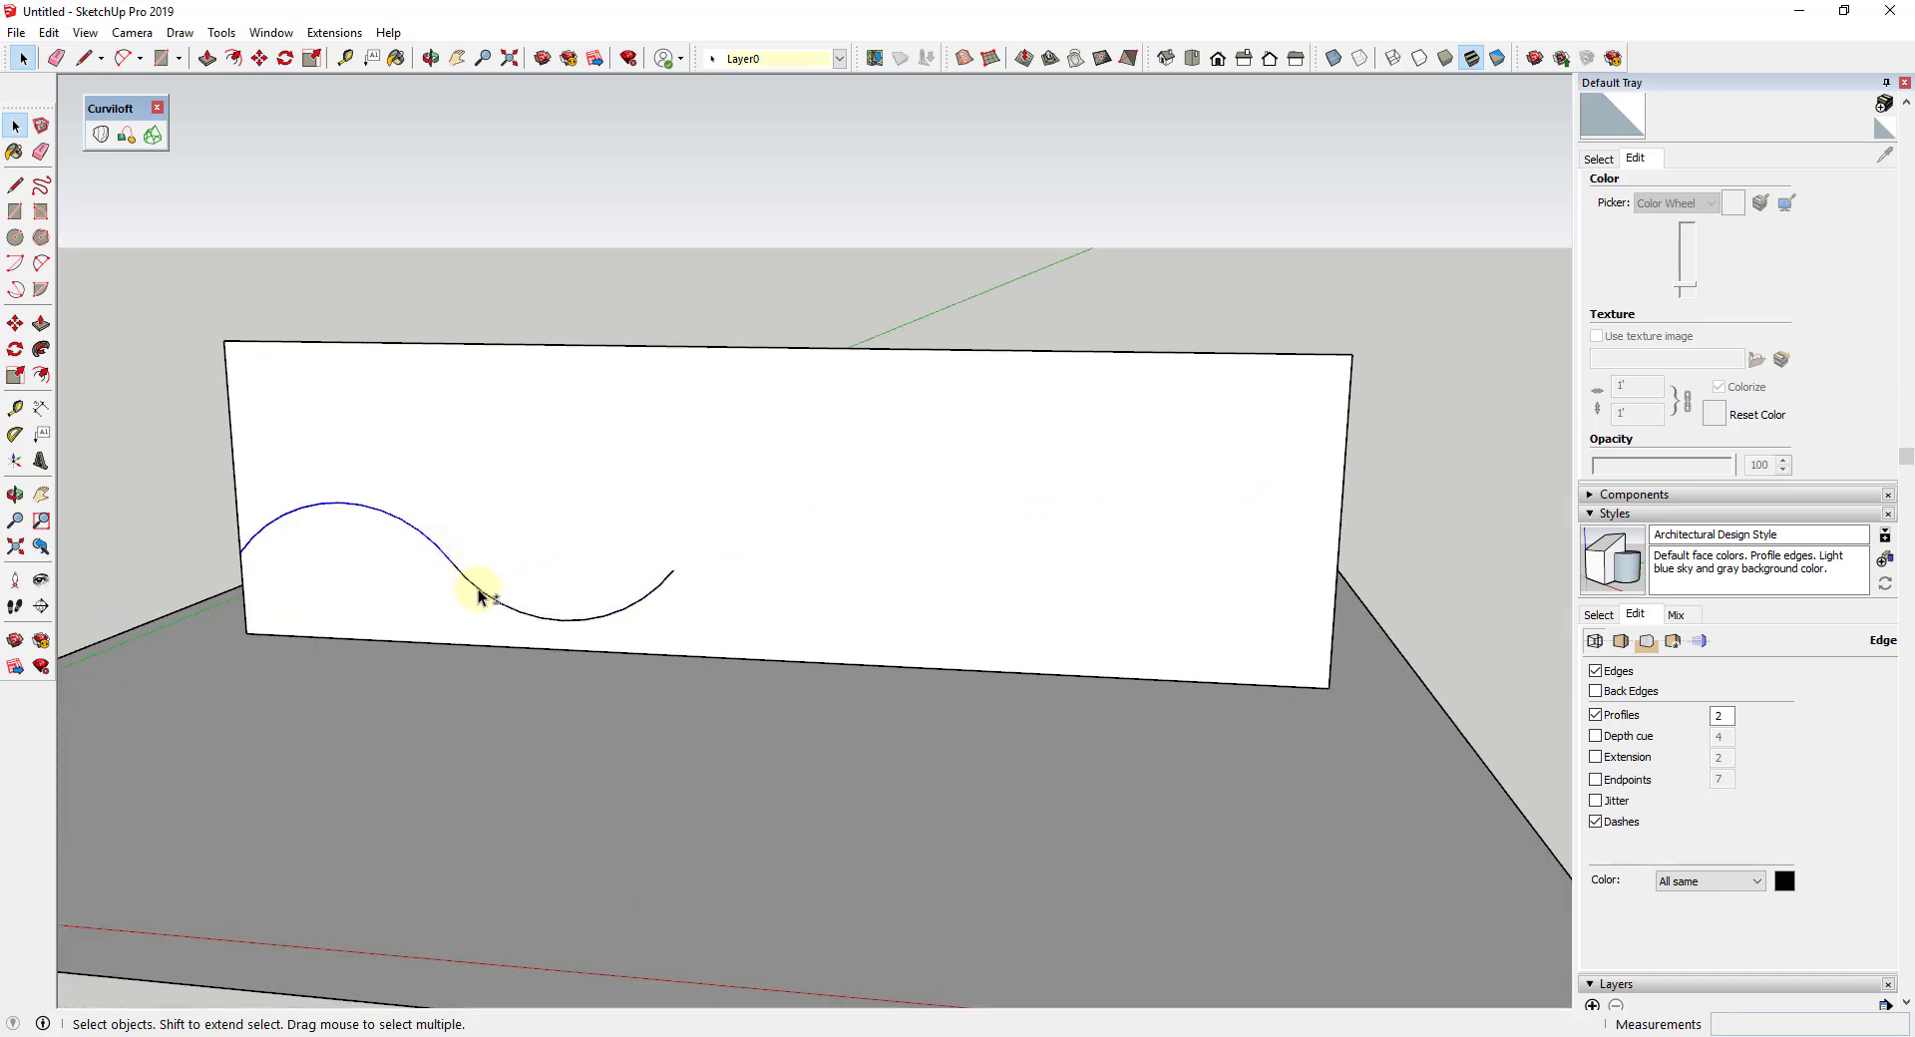
key(m)
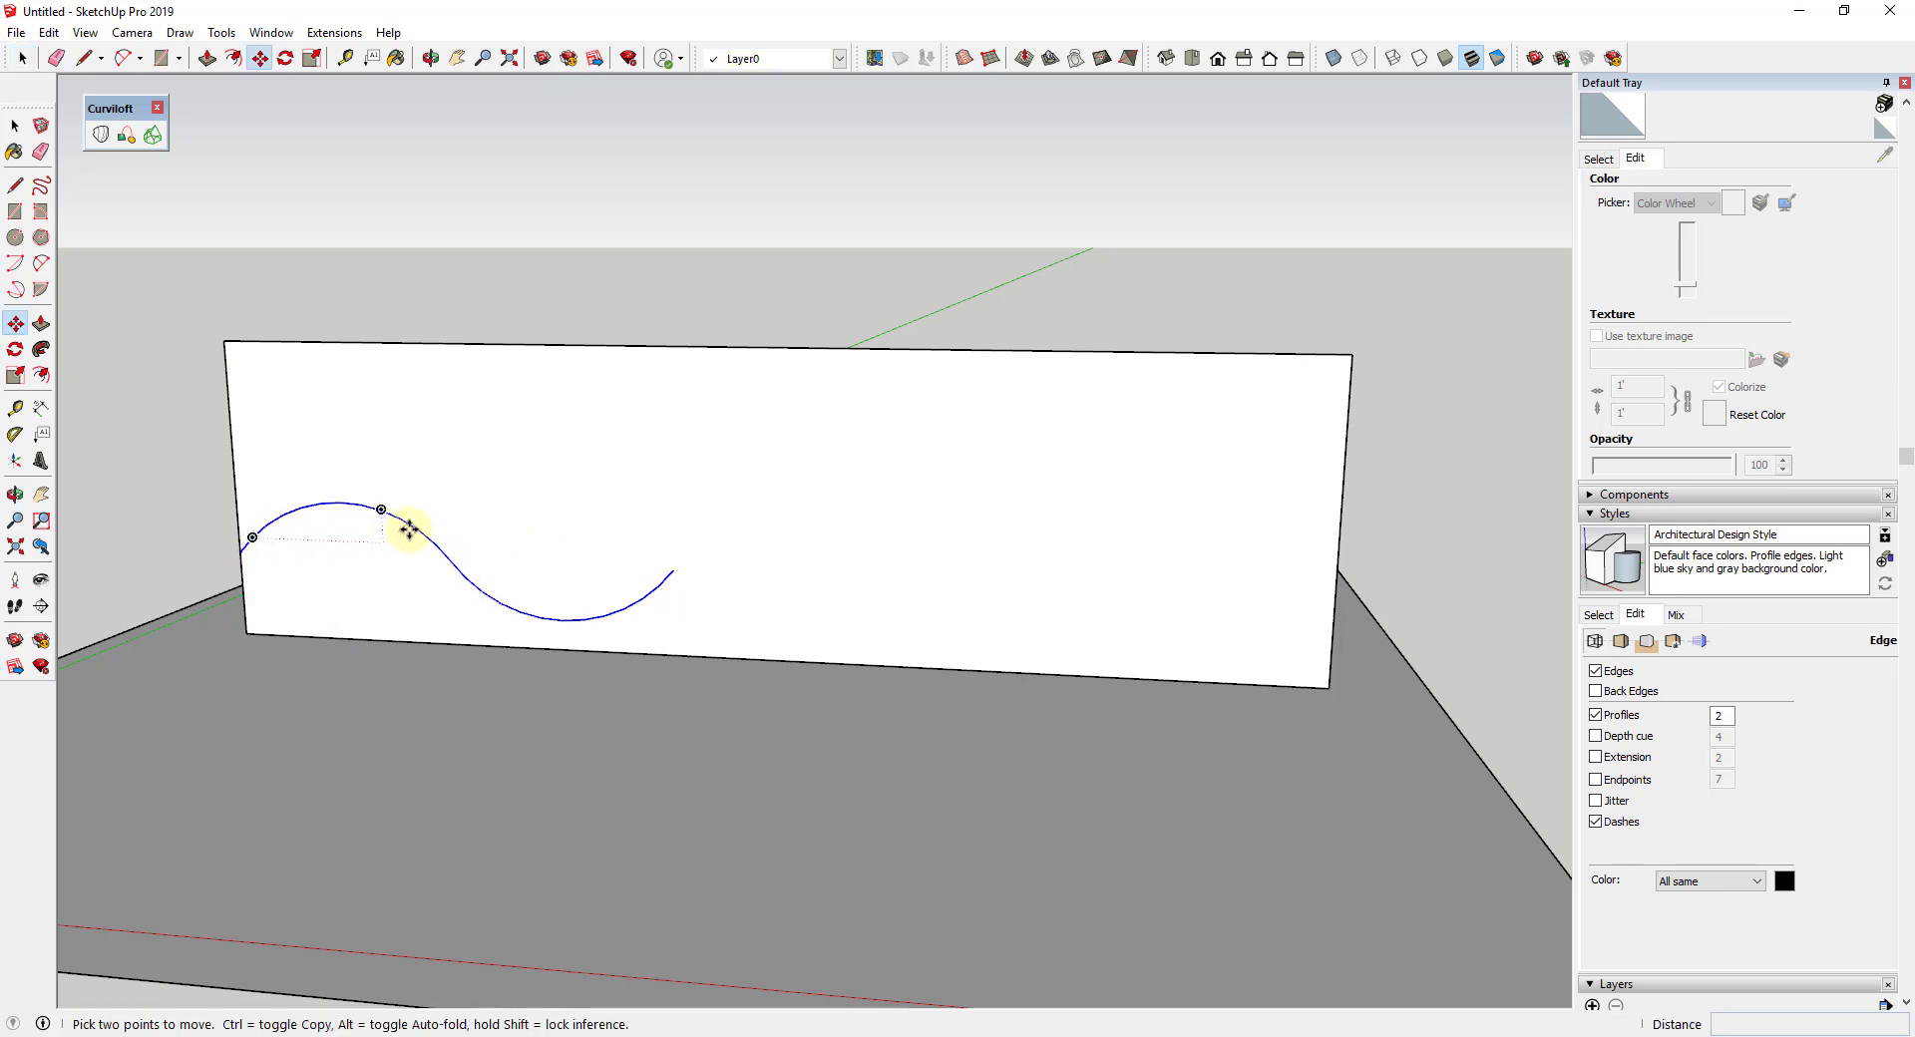
key(space)
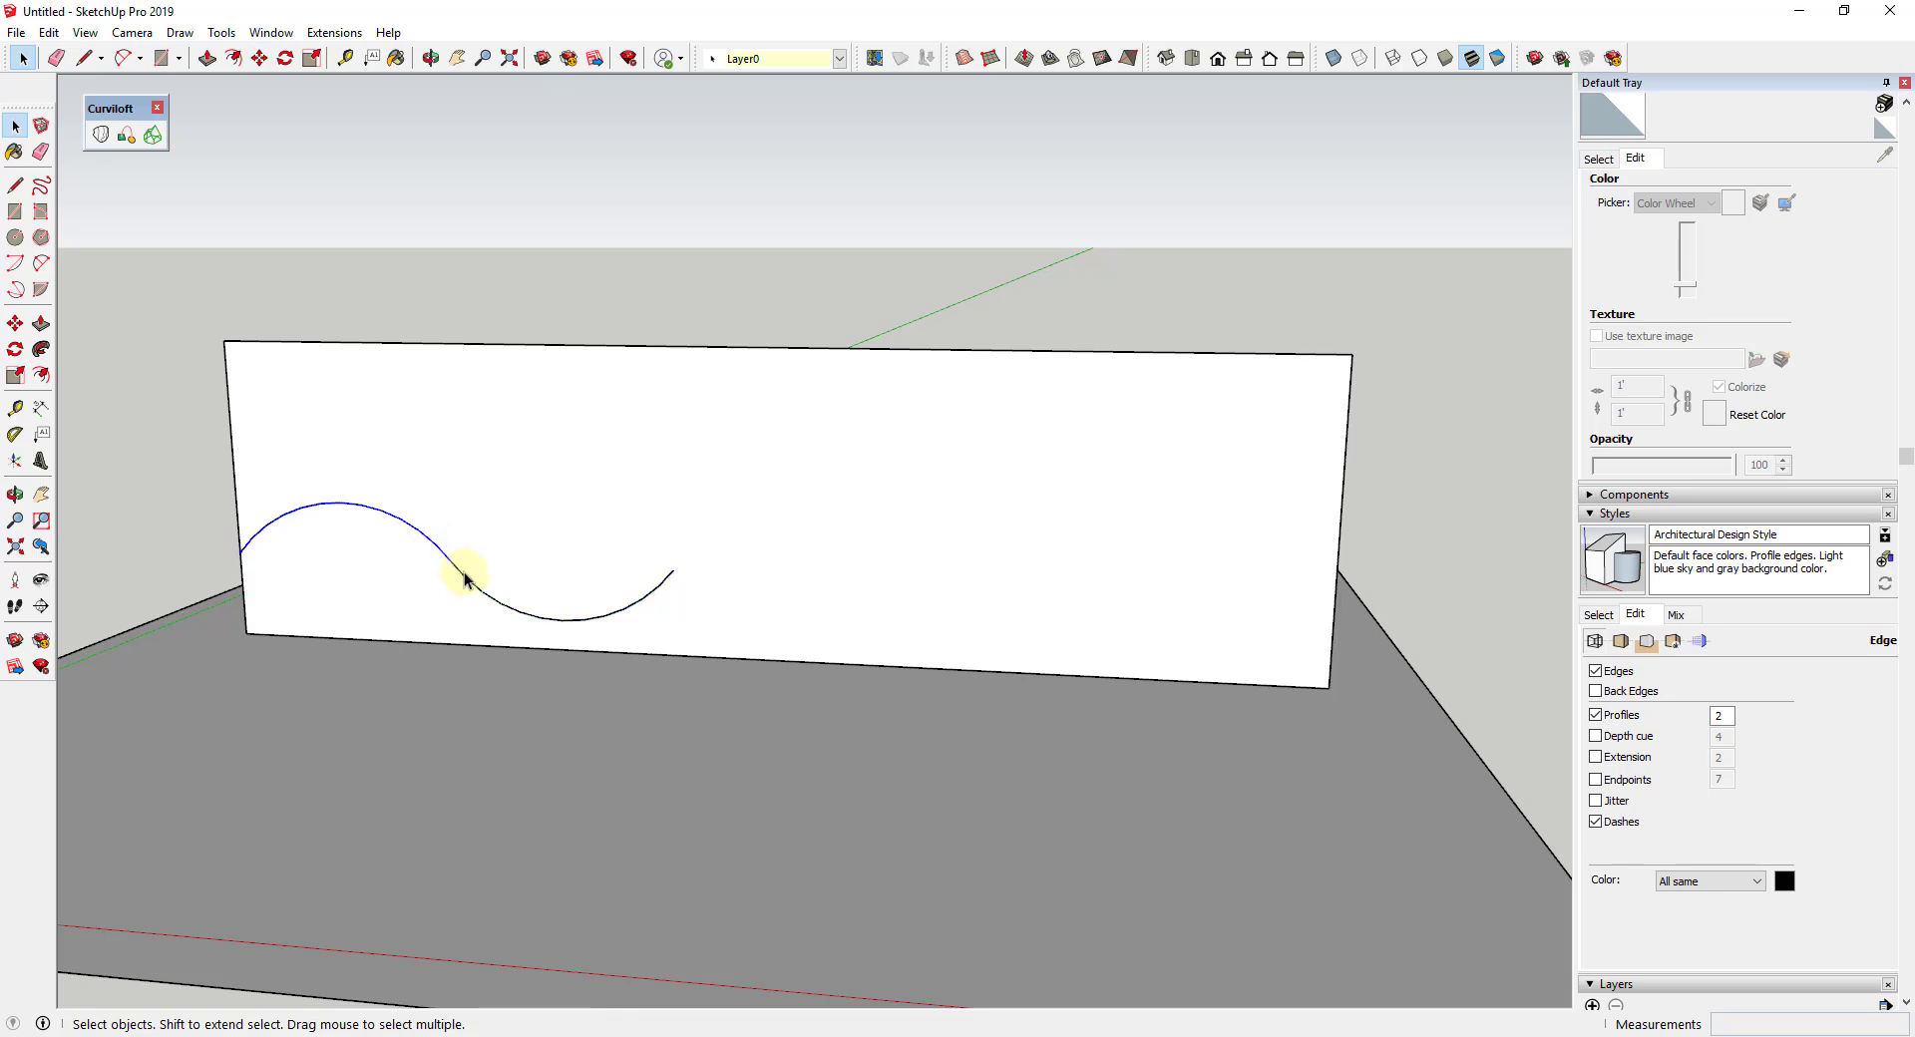
key(m)
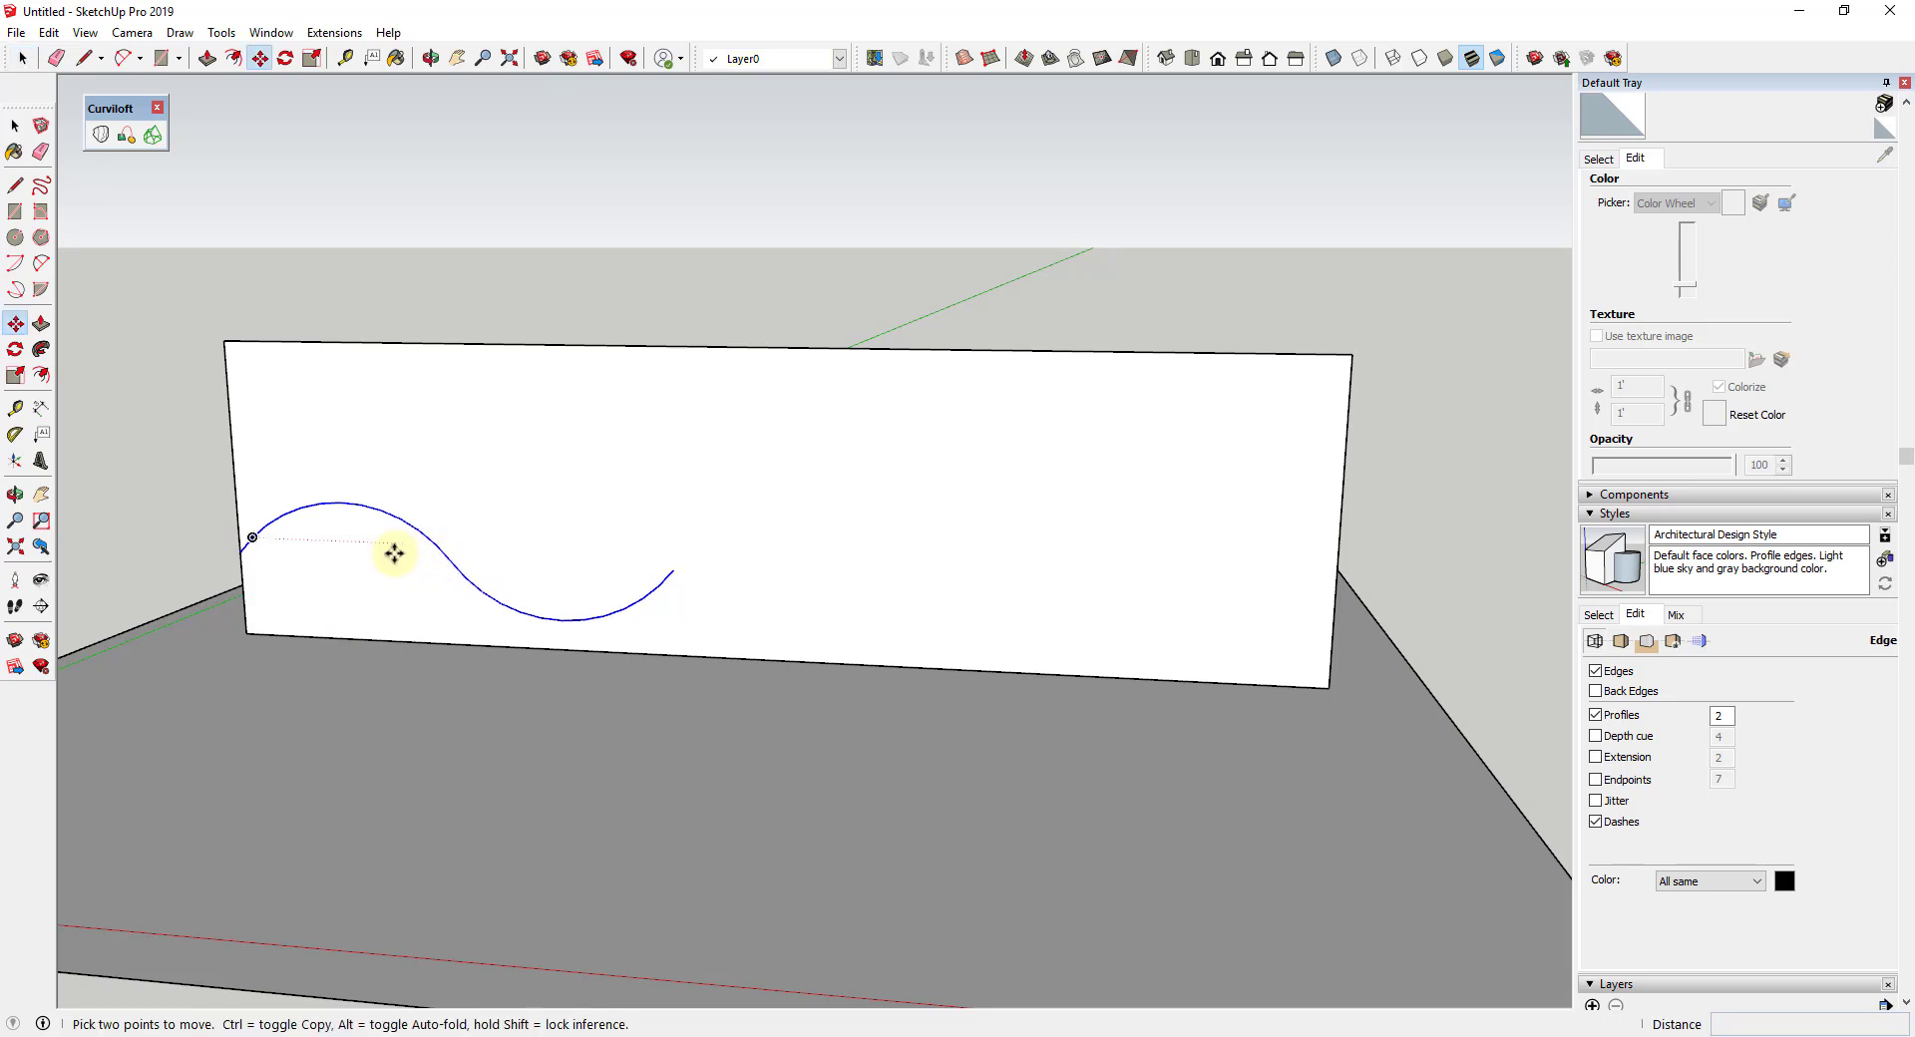
click(242, 550)
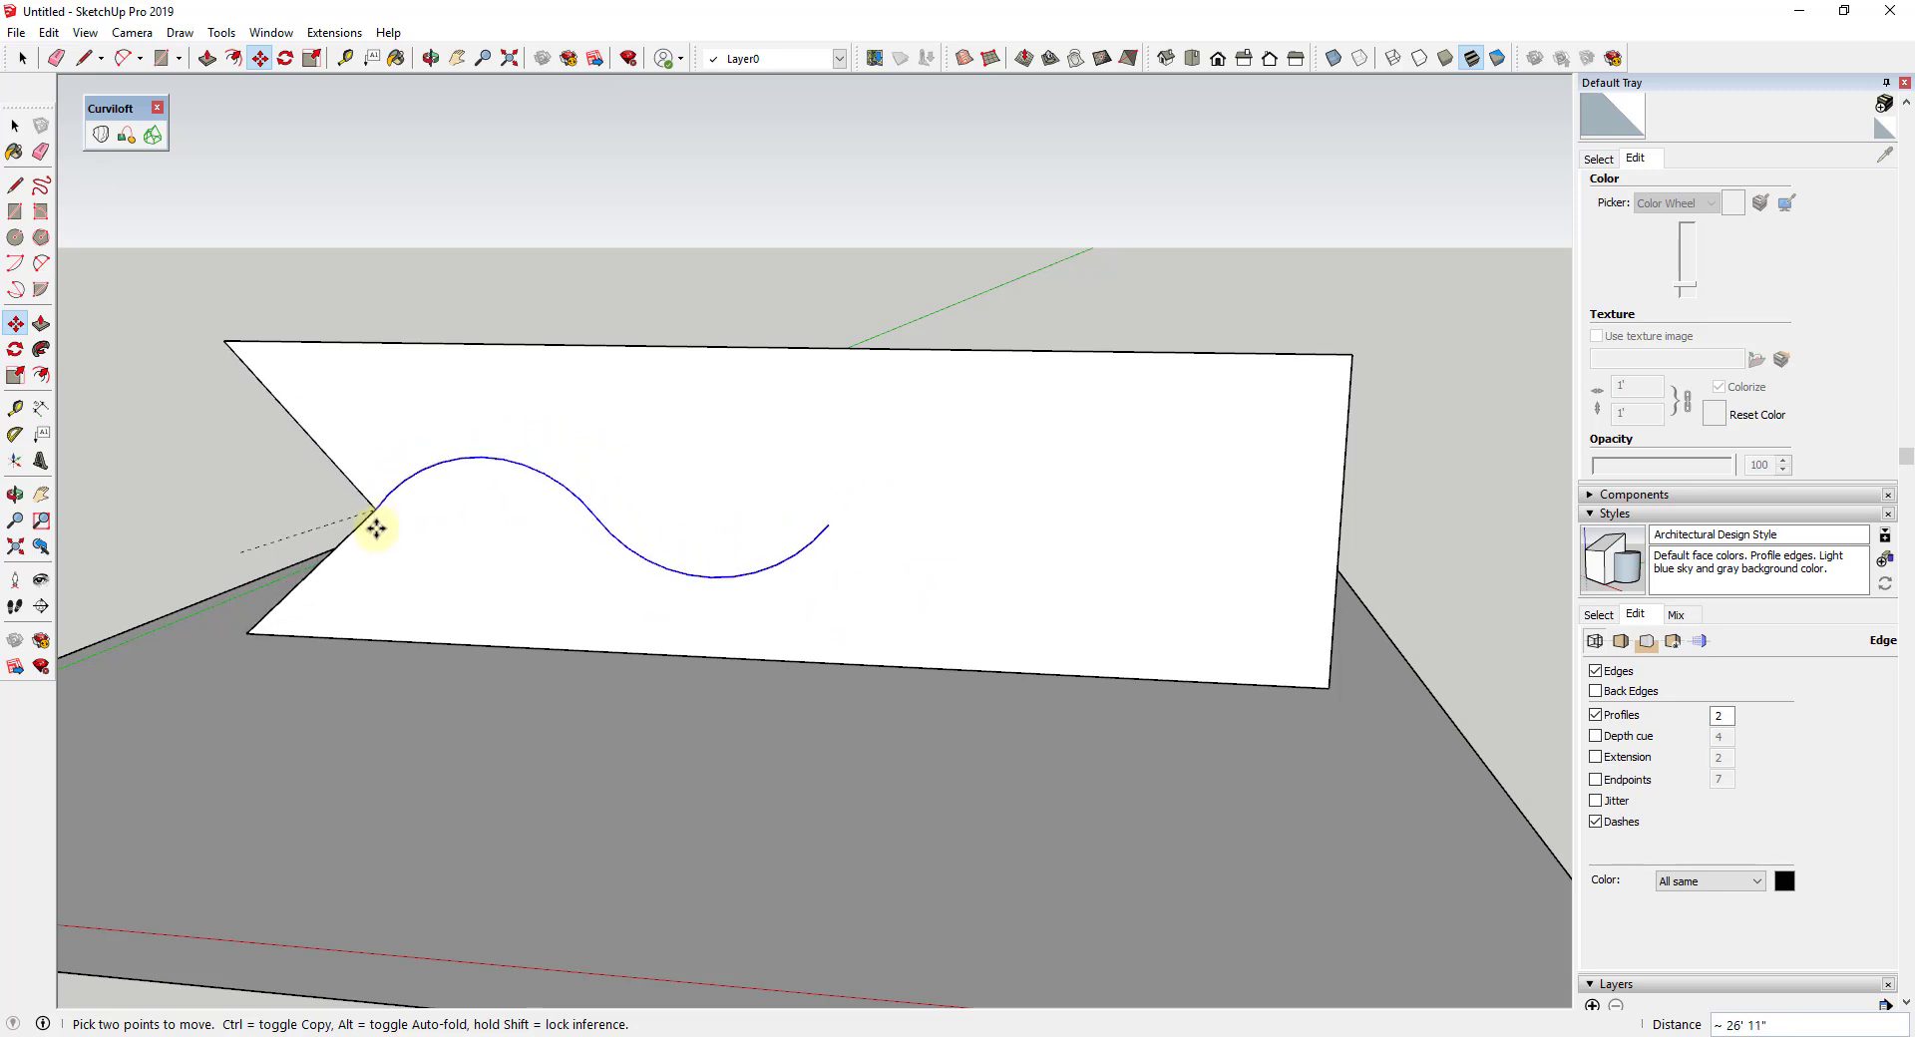
key(ctrl)
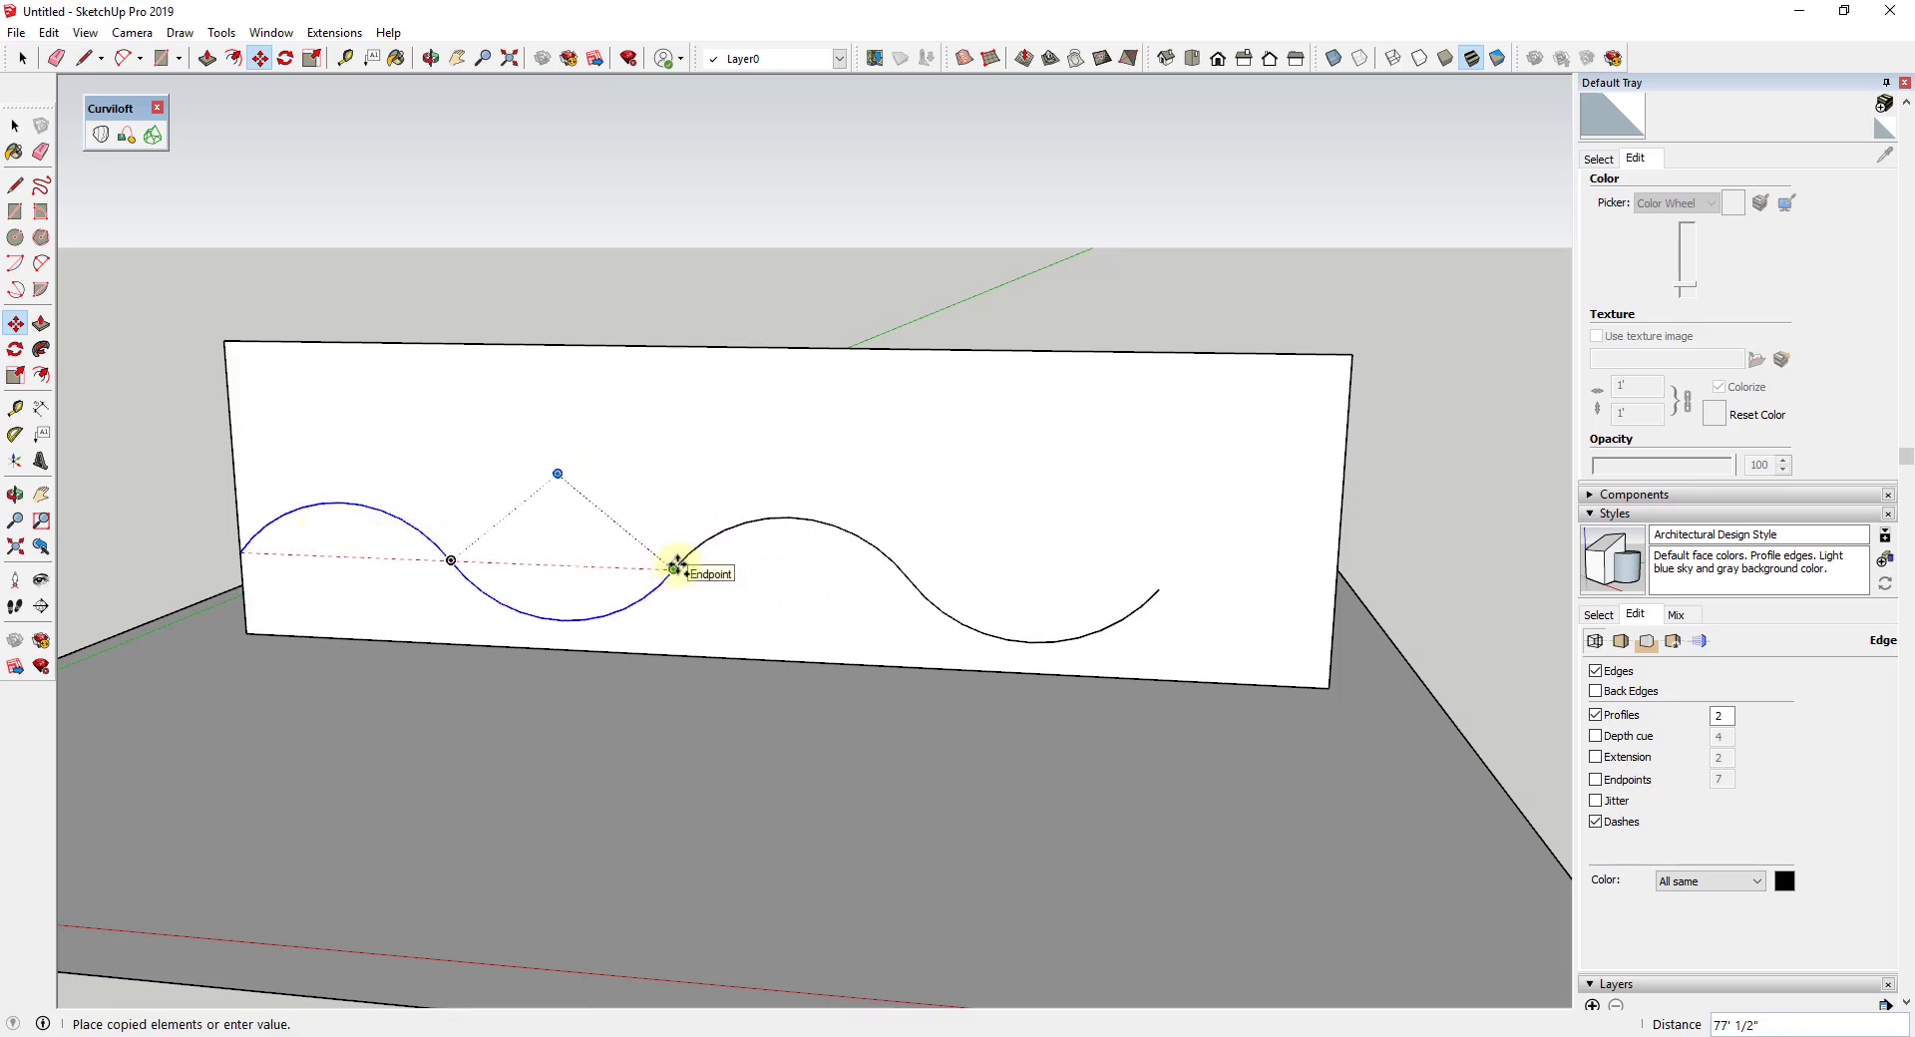
click(676, 567)
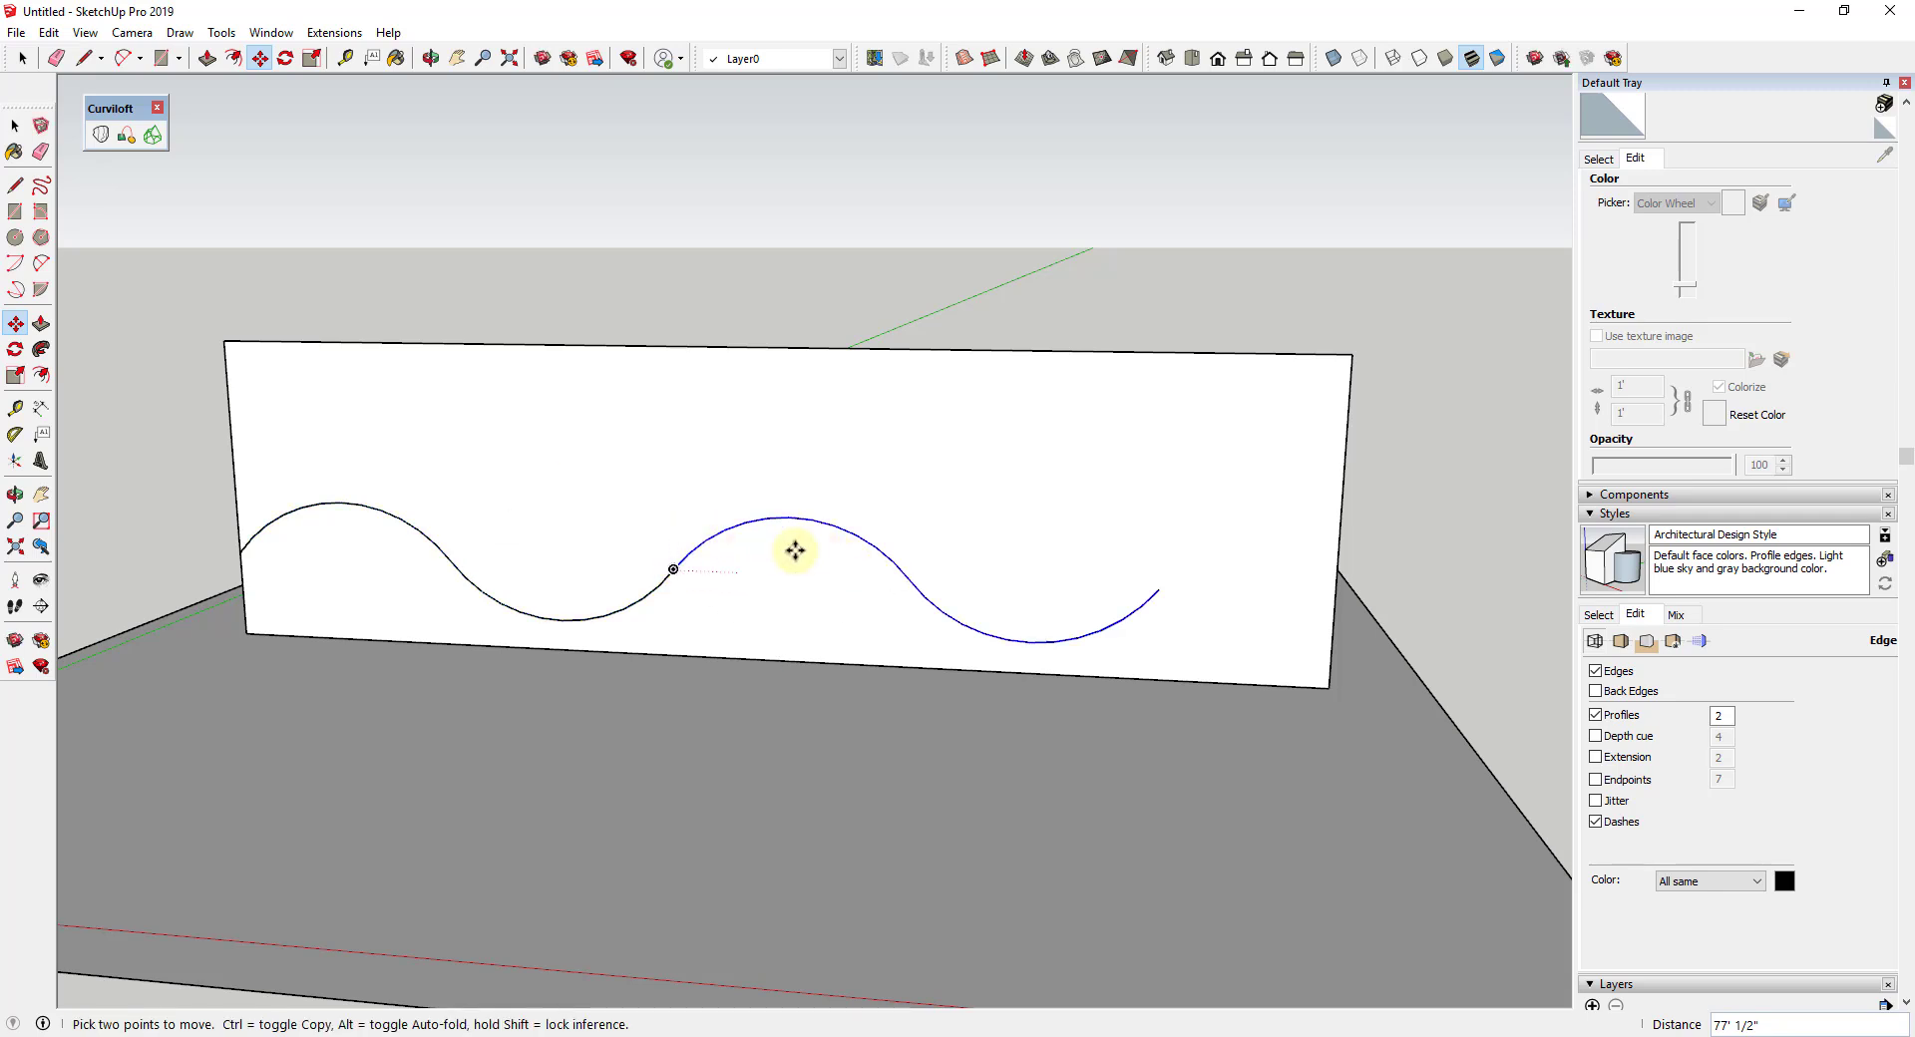
key(space)
Erase the first upward arc and move the remaining three arcs so the wave starts at the face's left edge
scroll(399, 543, down, 2)
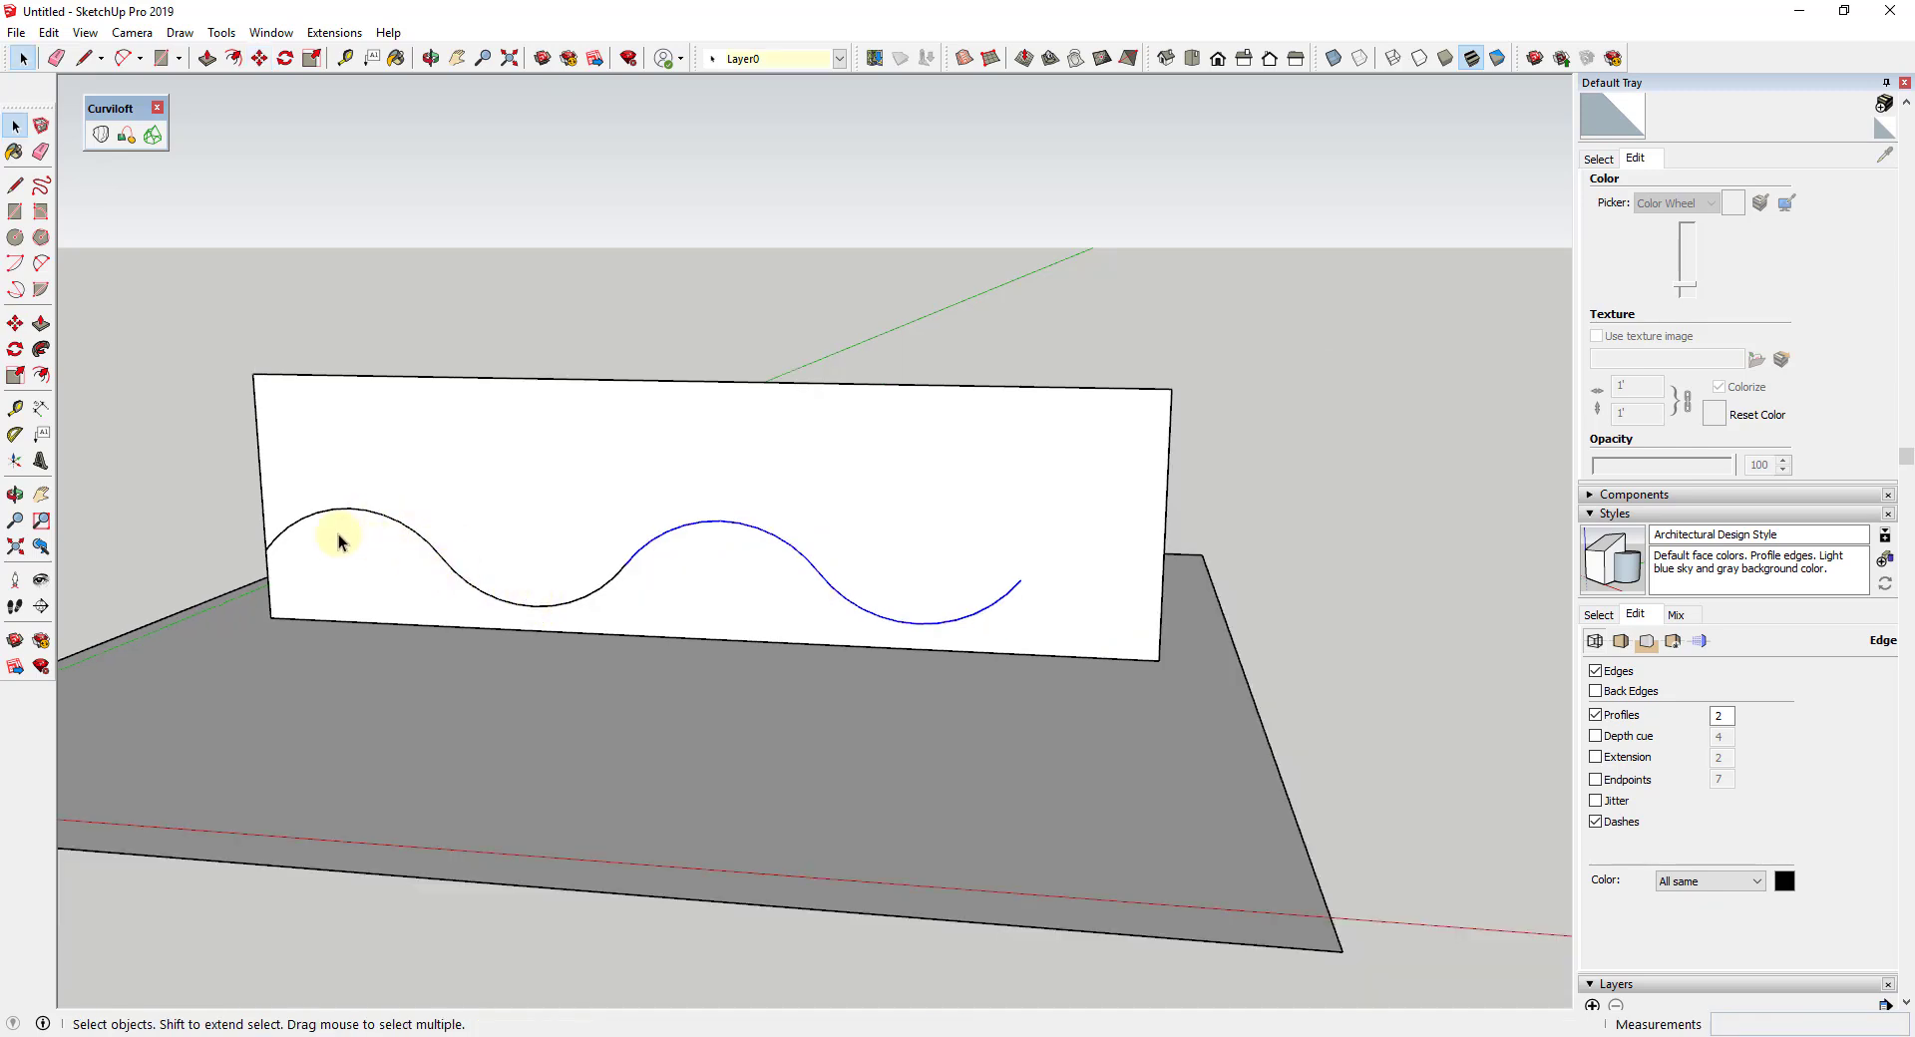
key(e)
click(399, 529)
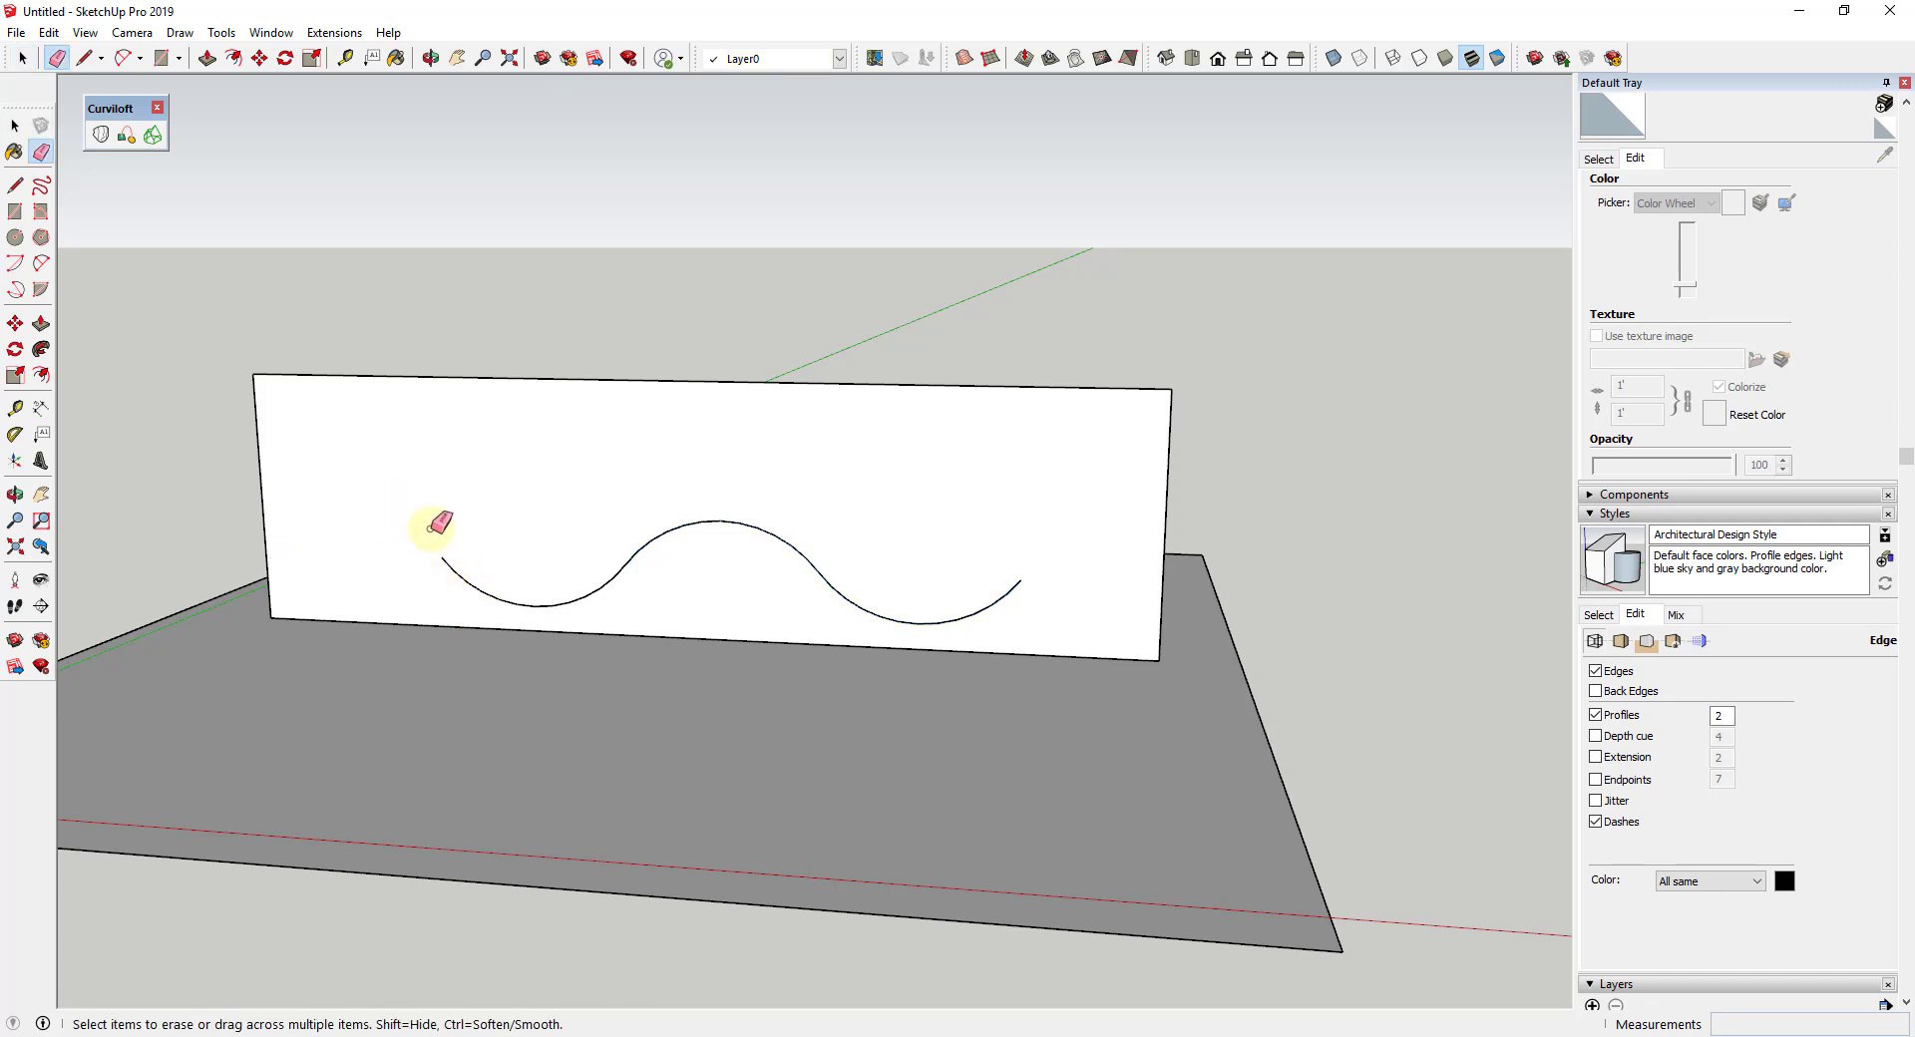
key(space)
mouse_move(396, 460)
mouse_down()
mouse_move(846, 631)
mouse_move(1060, 641)
mouse_up()
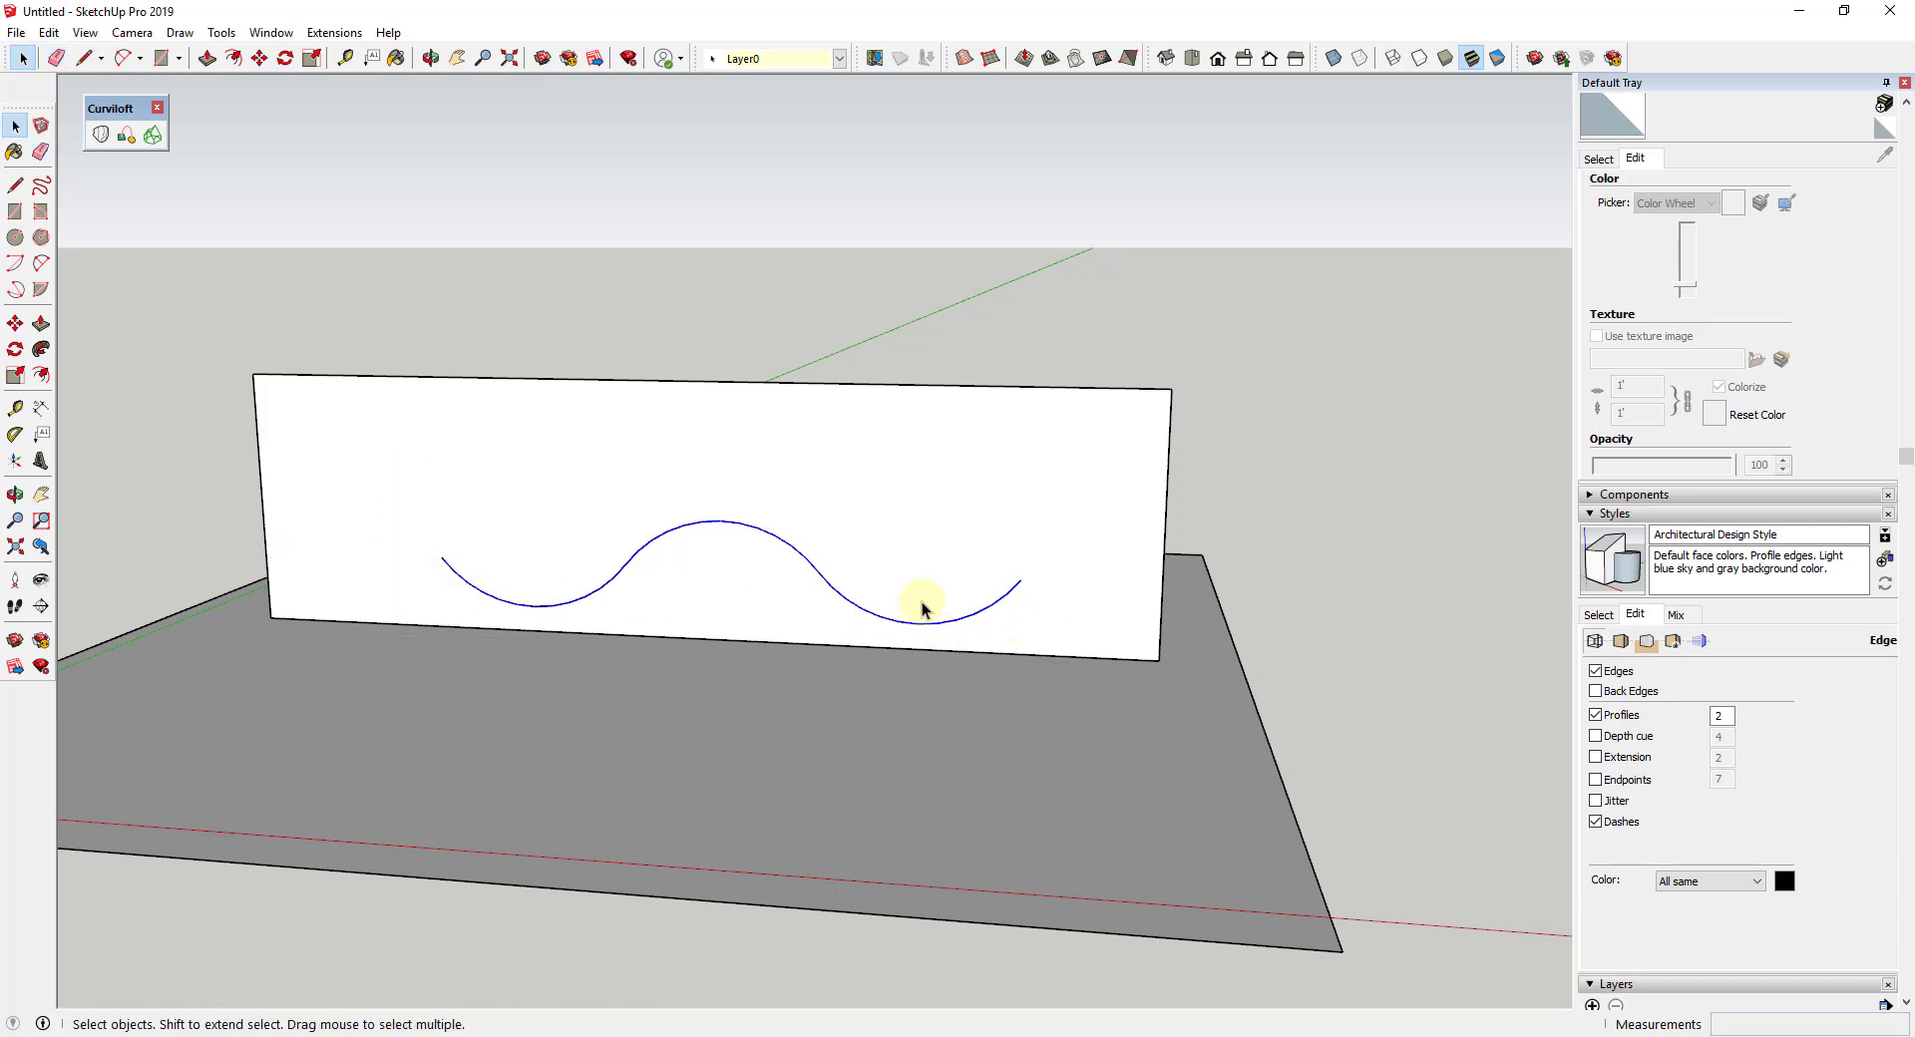
key(m)
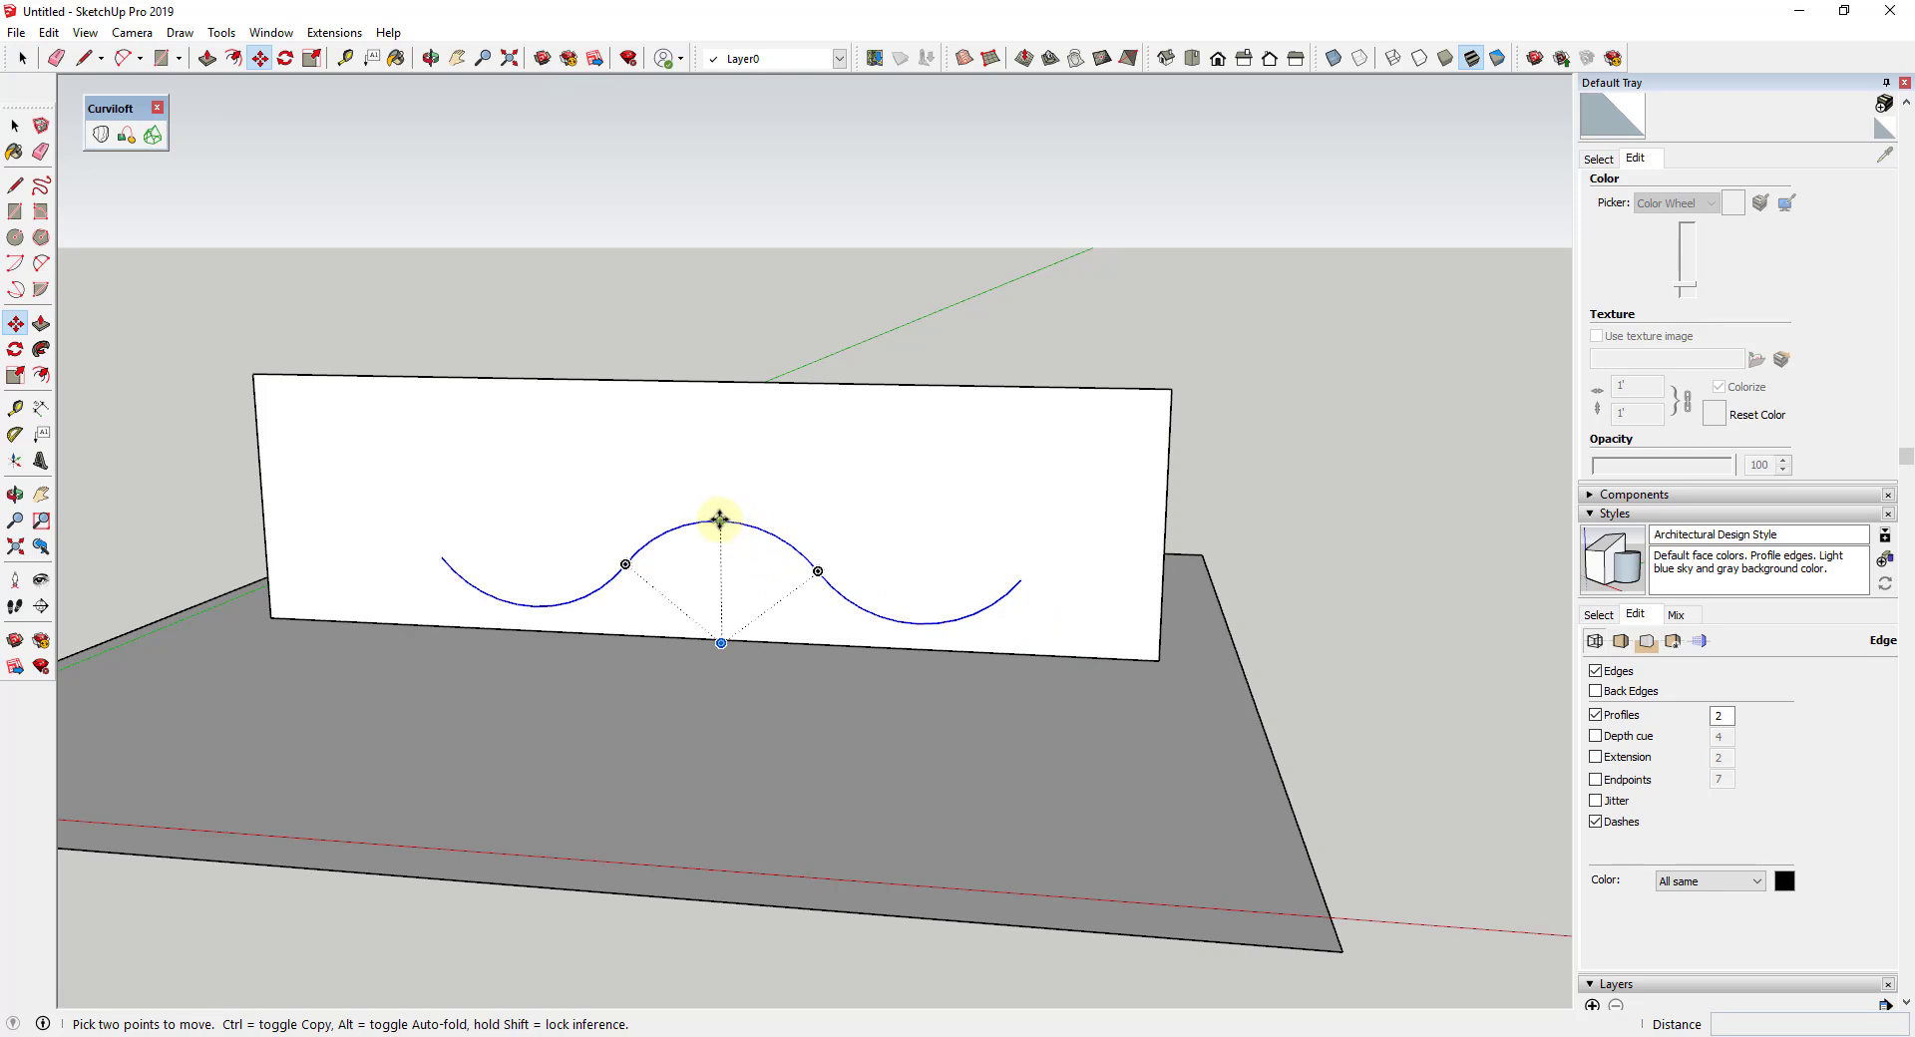
key(ctrl+z)
Copy the upward arc so that it continues from the right end of the wave
click(487, 534)
key(m)
click(632, 564)
key(ctrl)
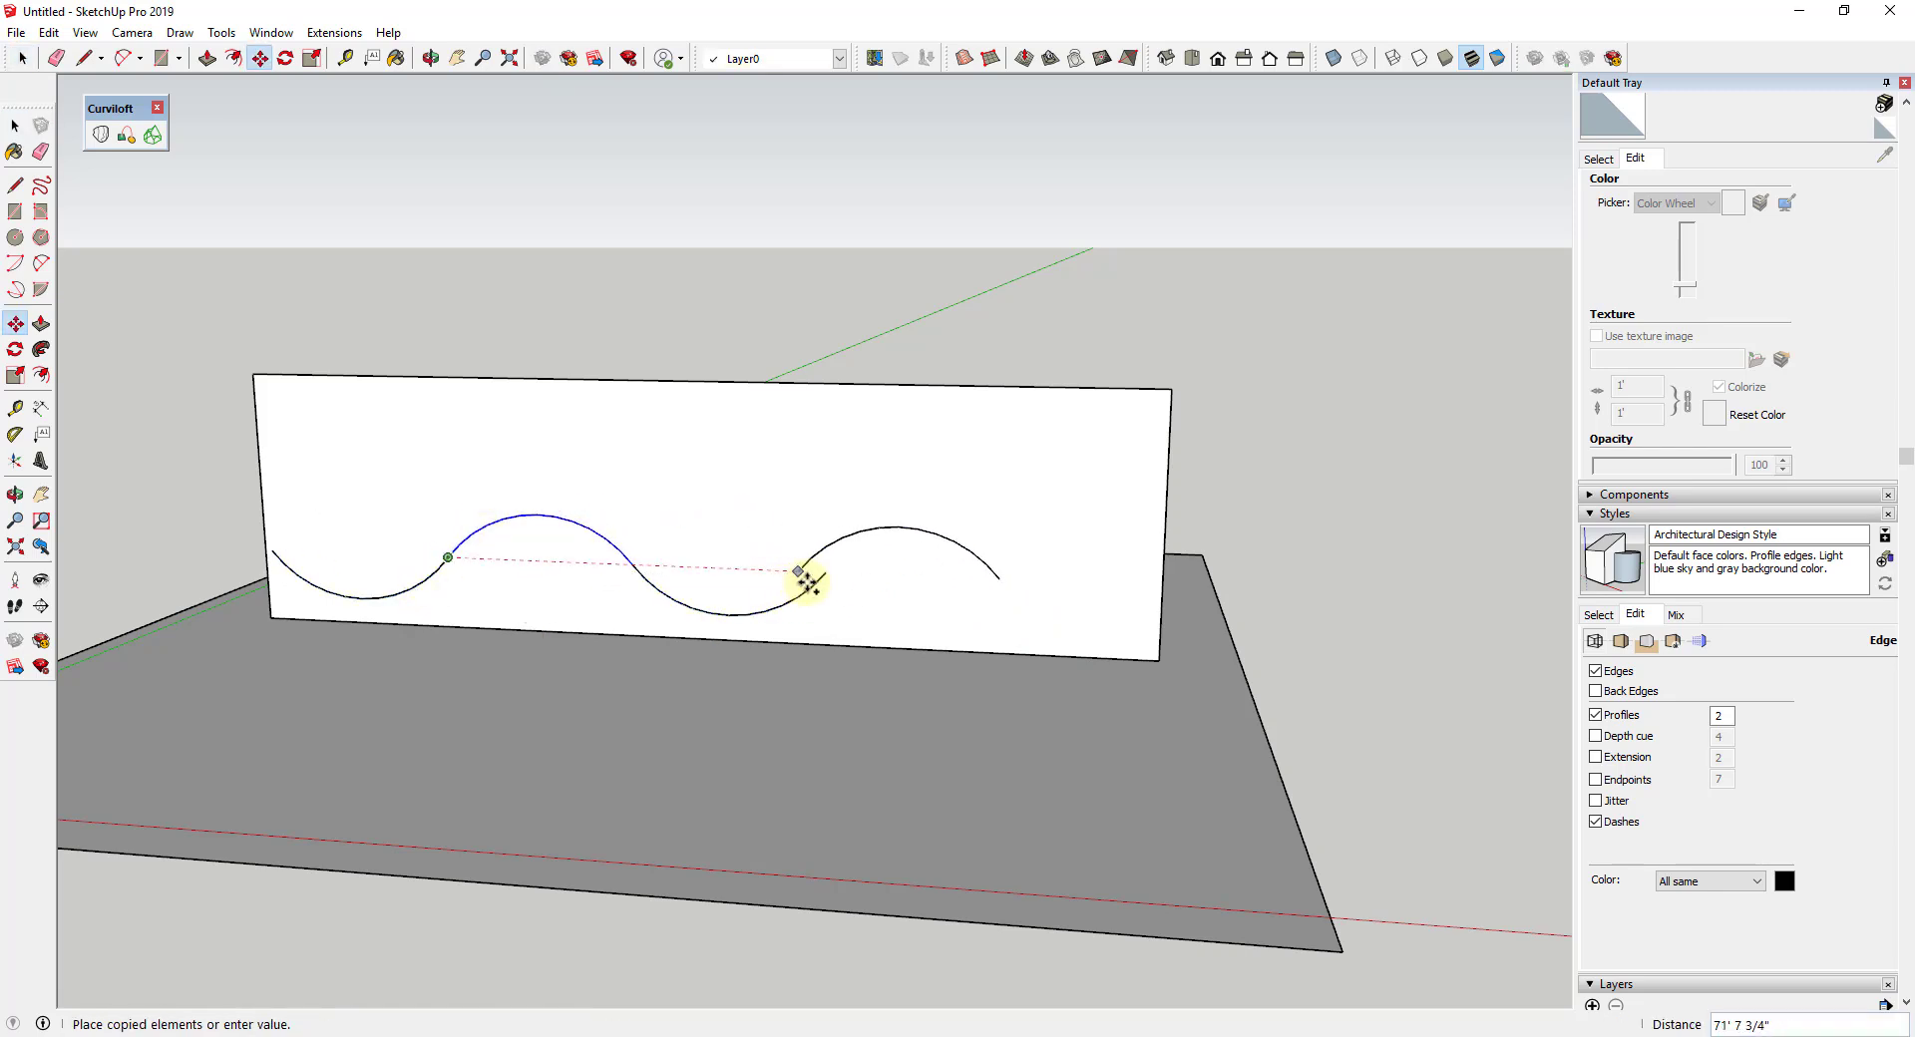
click(828, 570)
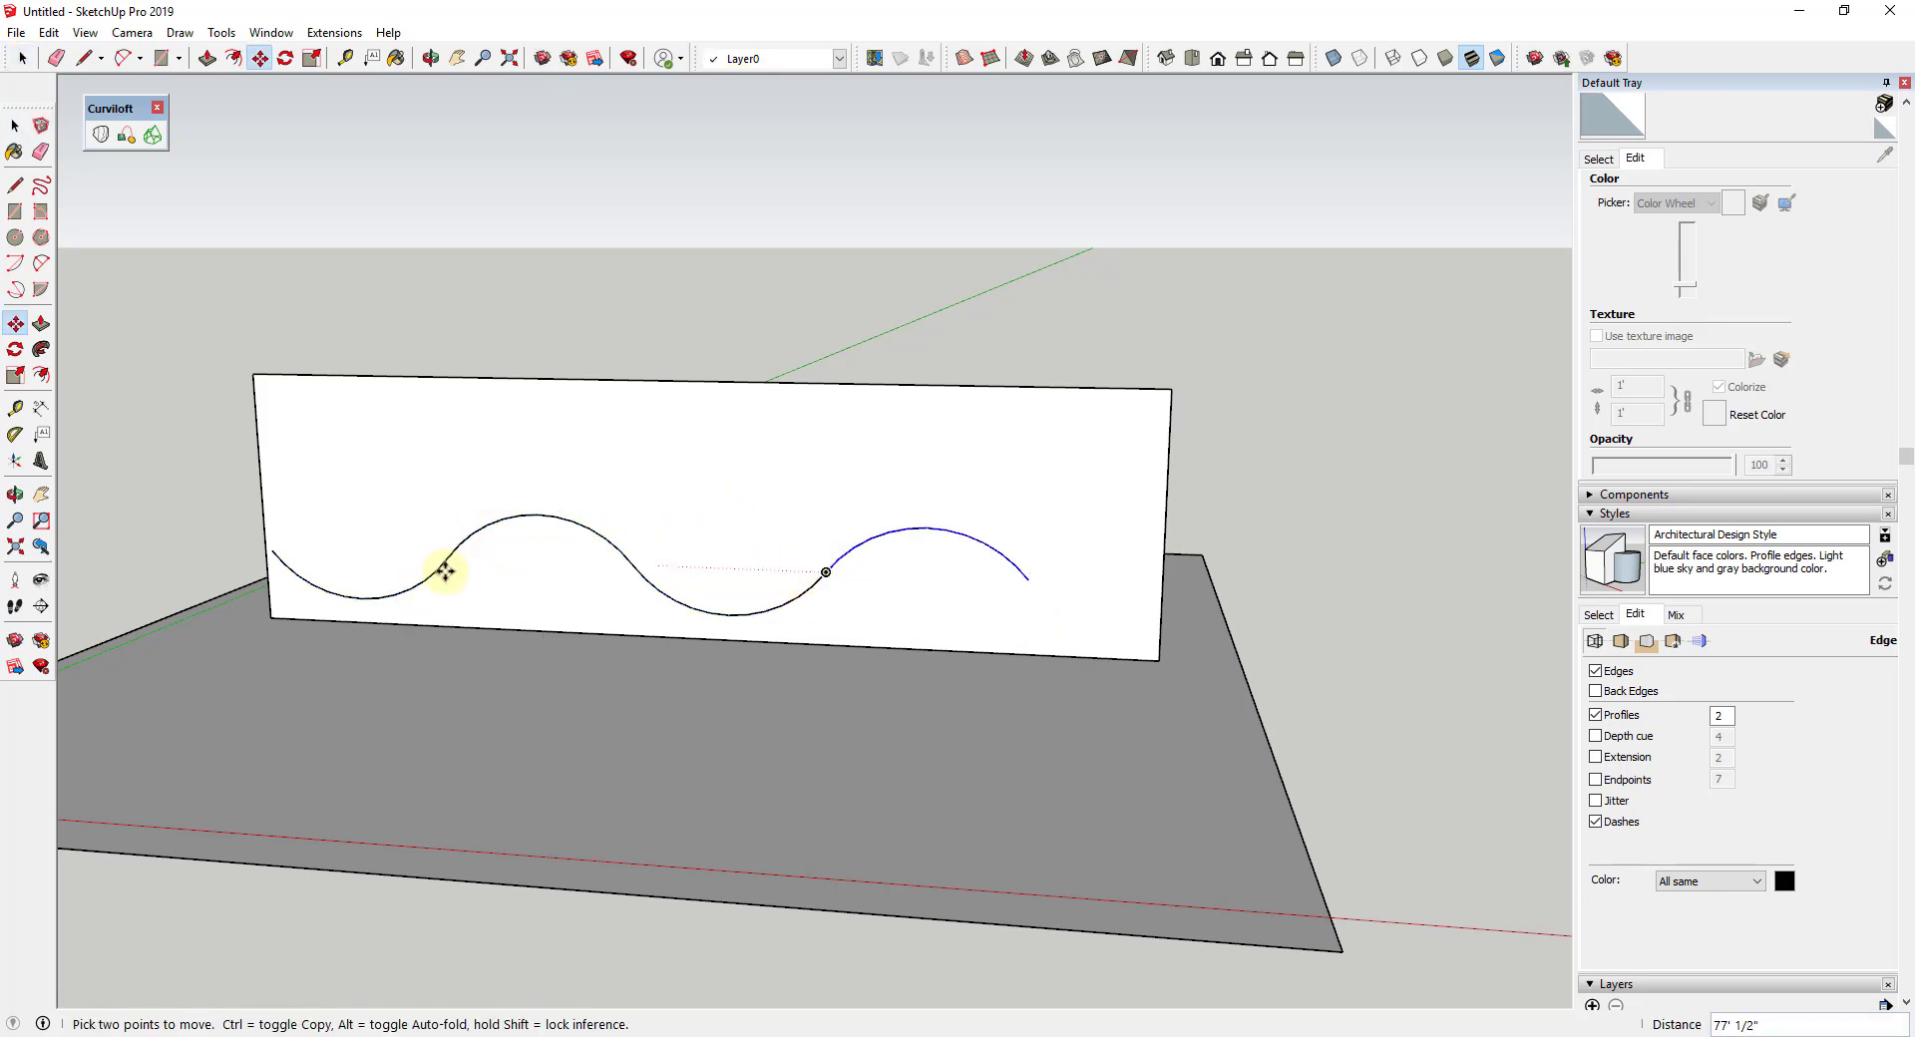
Copy the first downward arc from its left endpoint to the right end of the new upward arc
key(space)
key(m)
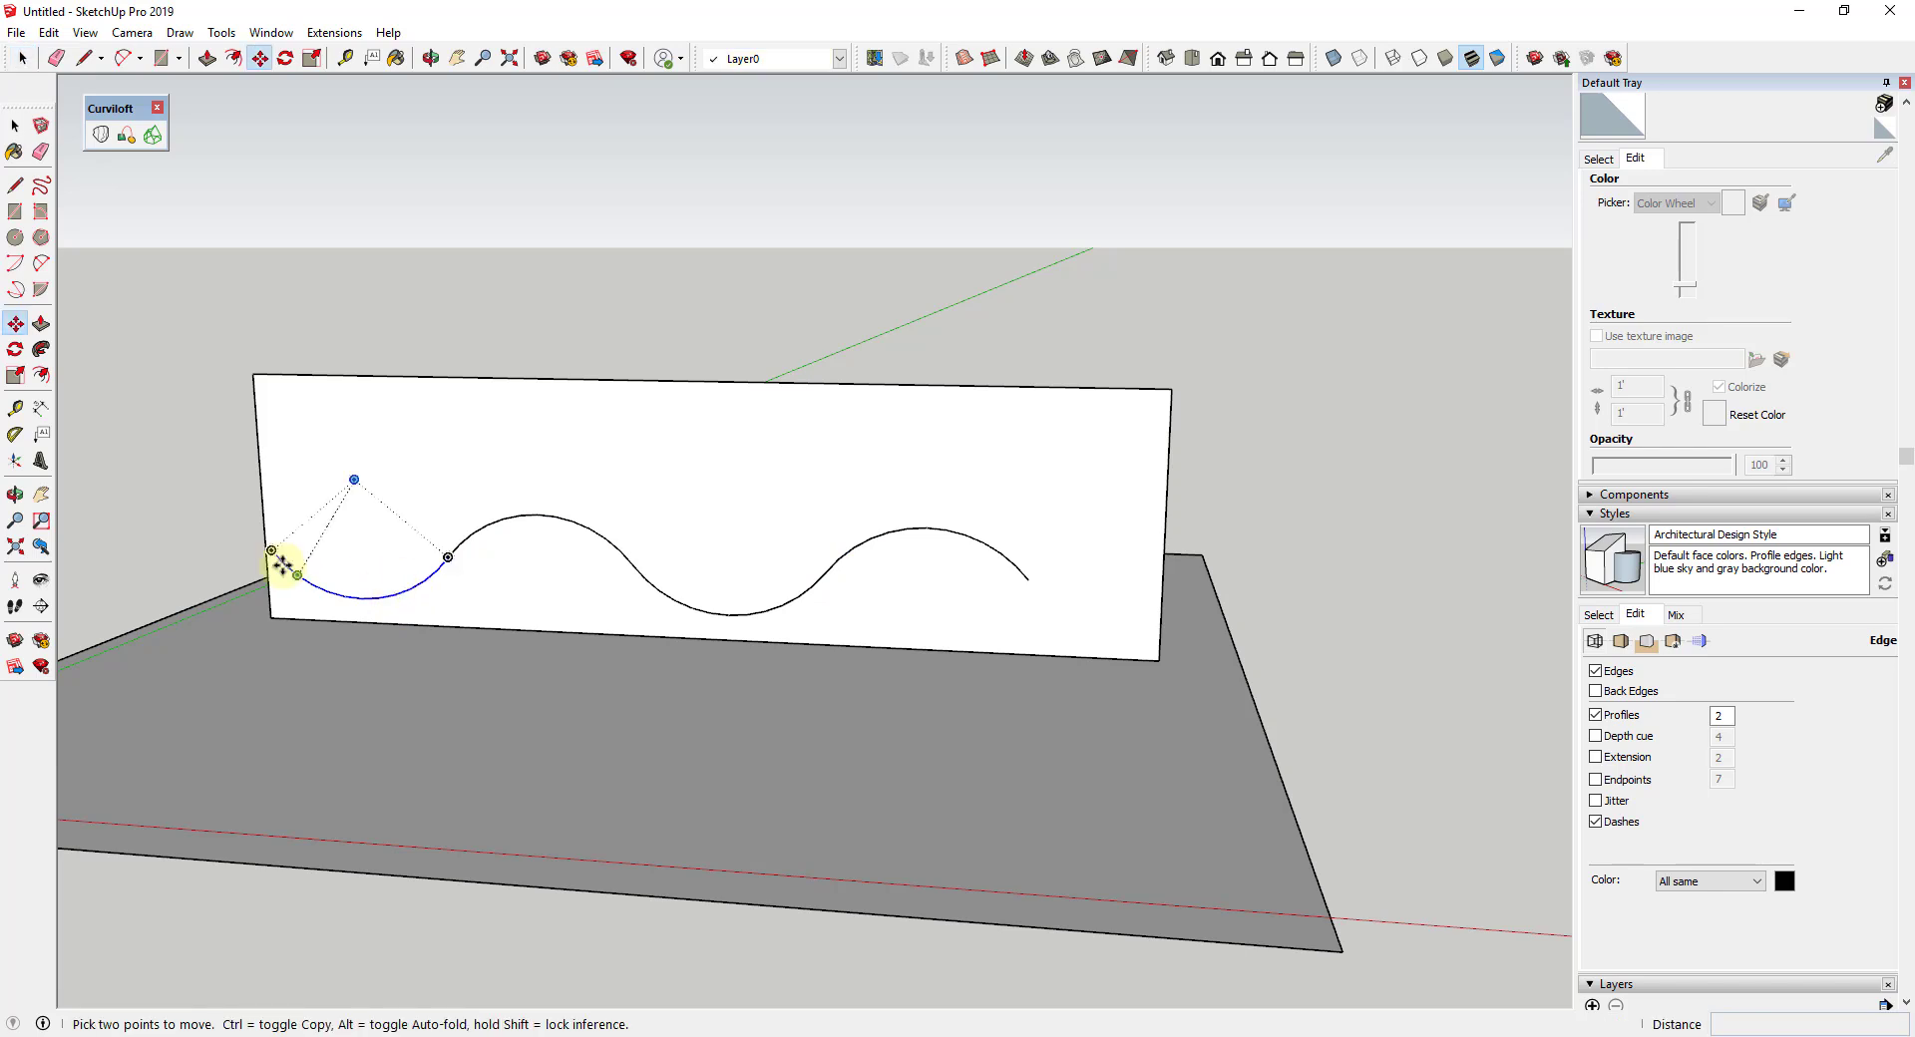
click(274, 552)
key(ctrl)
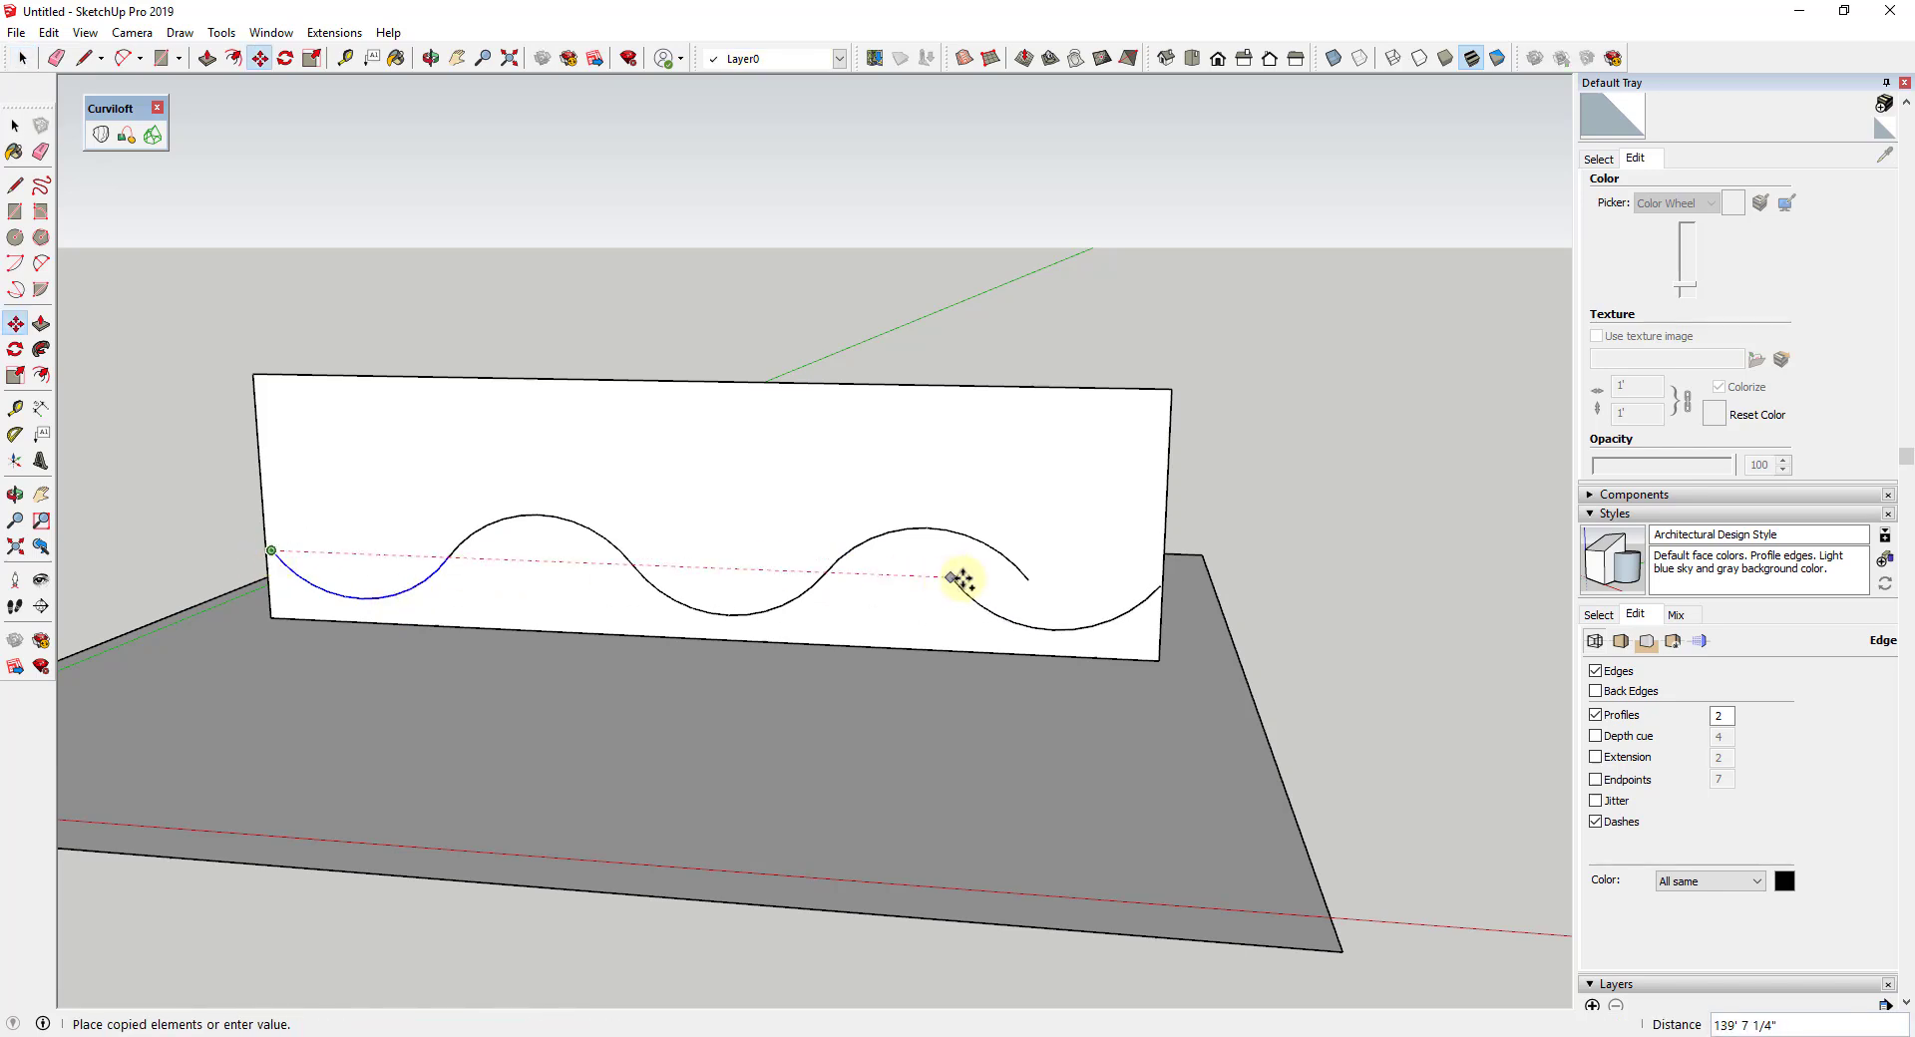
click(1028, 578)
key(space)
Erase all edges of the vertical sketching rectangle, keeping only the wave curve
middle_drag(1240, 597, 1004, 569)
scroll(1107, 639, up, 2)
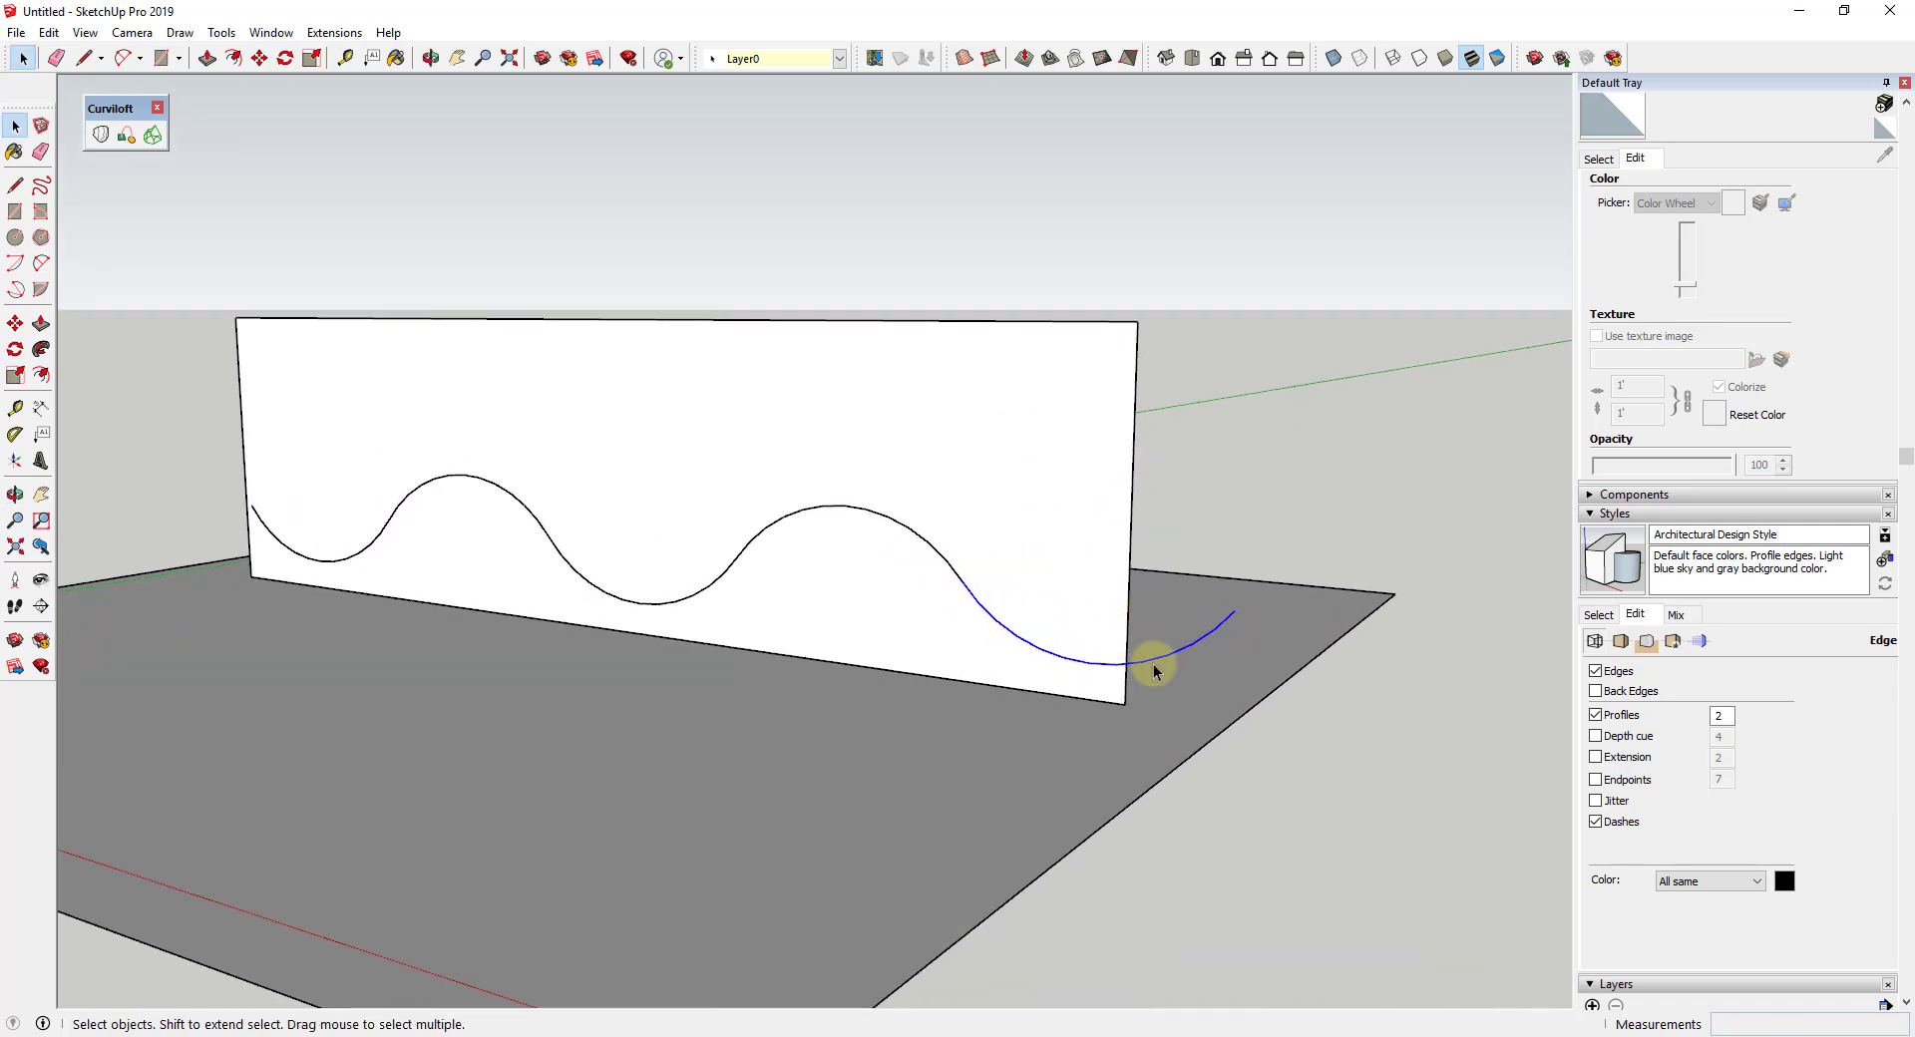
scroll(1157, 613, down, 3)
middle_drag(1165, 601, 1161, 551)
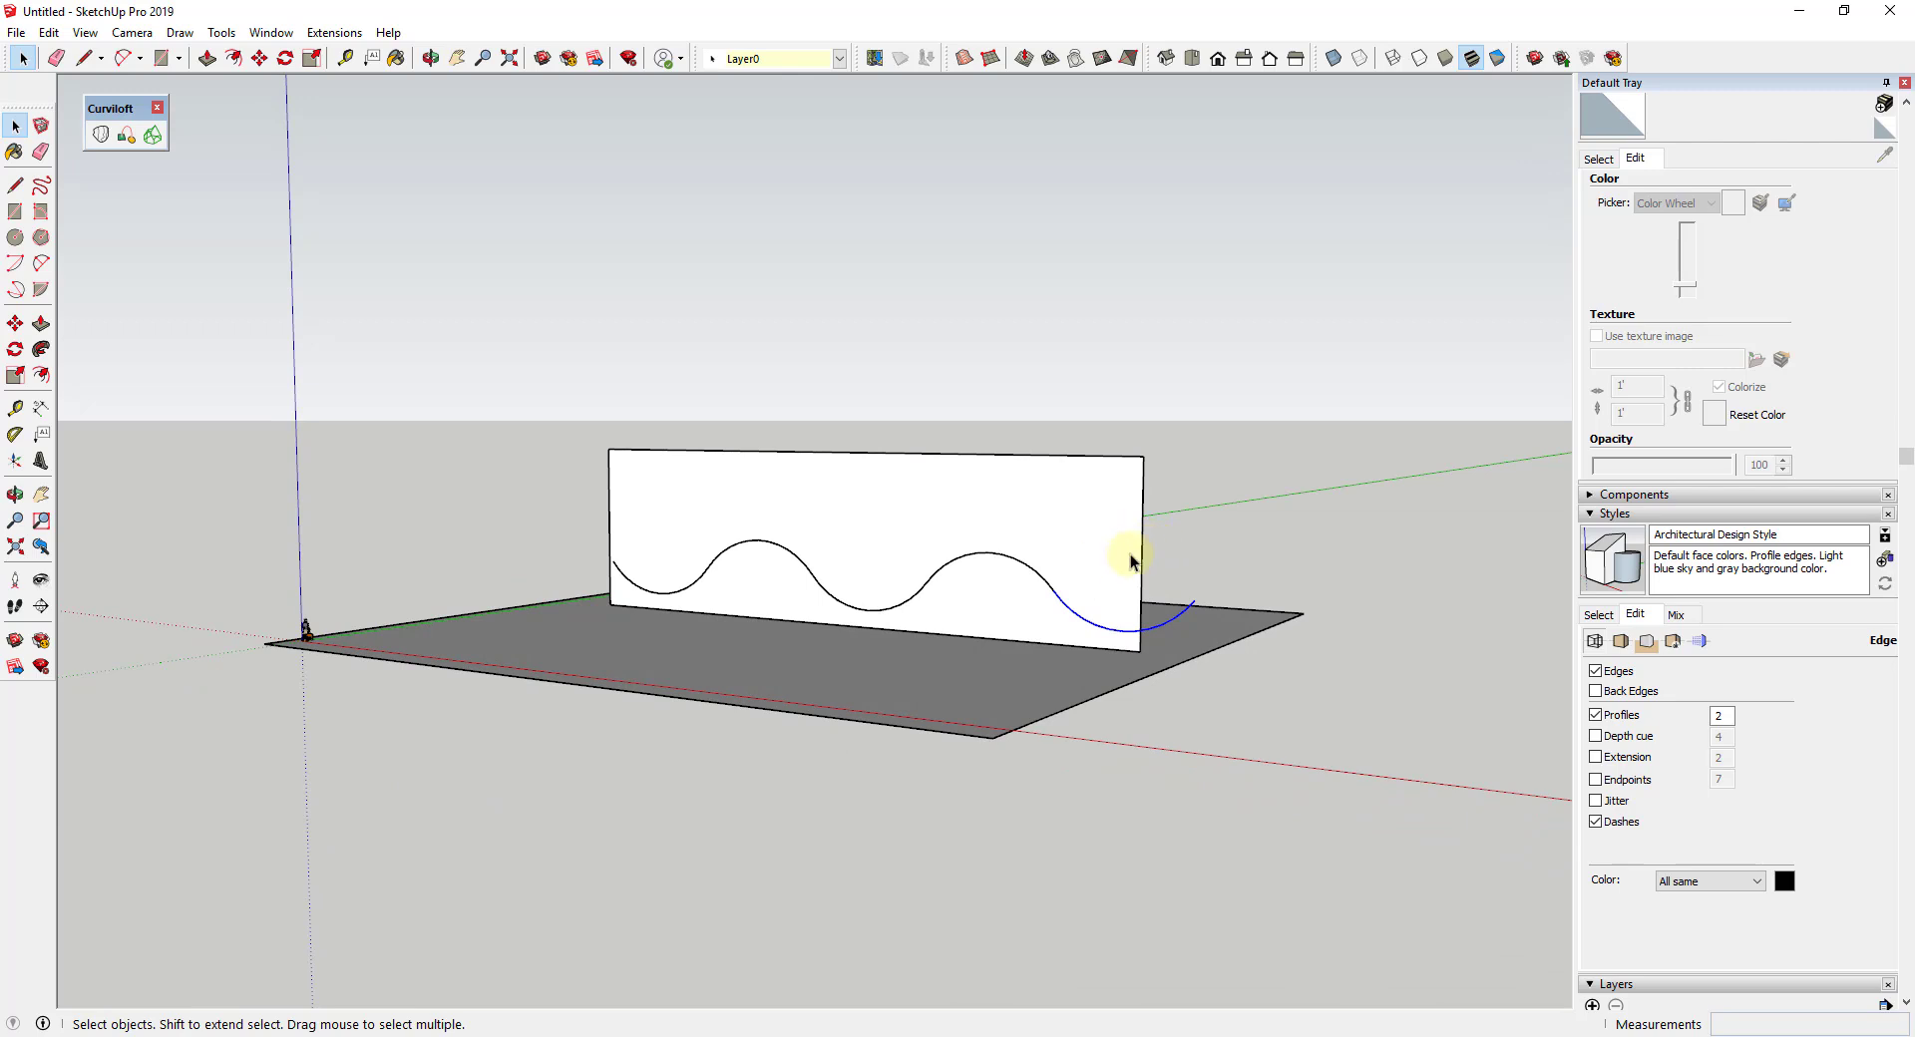
key(e)
drag(1112, 443, 897, 477)
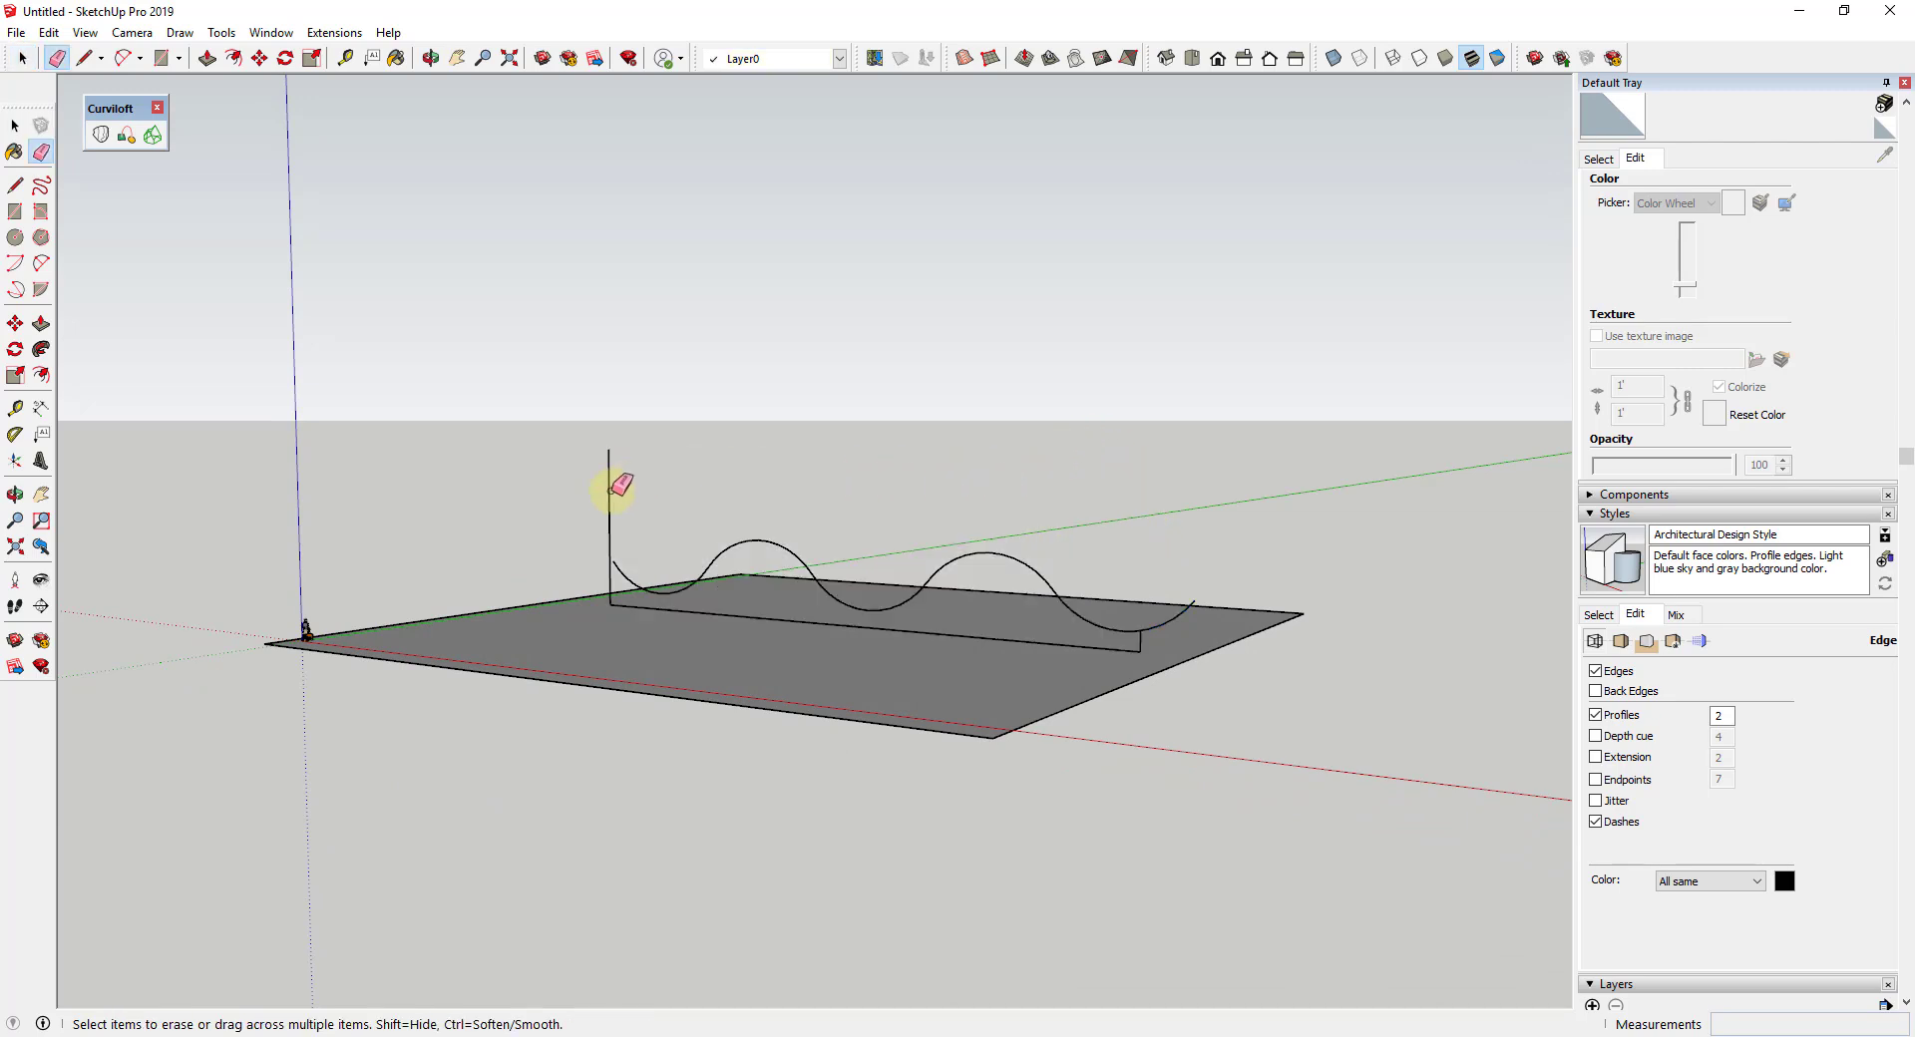
mouse_move(611, 493)
mouse_down()
mouse_move(718, 633)
mouse_move(735, 612)
mouse_move(1141, 667)
mouse_up()
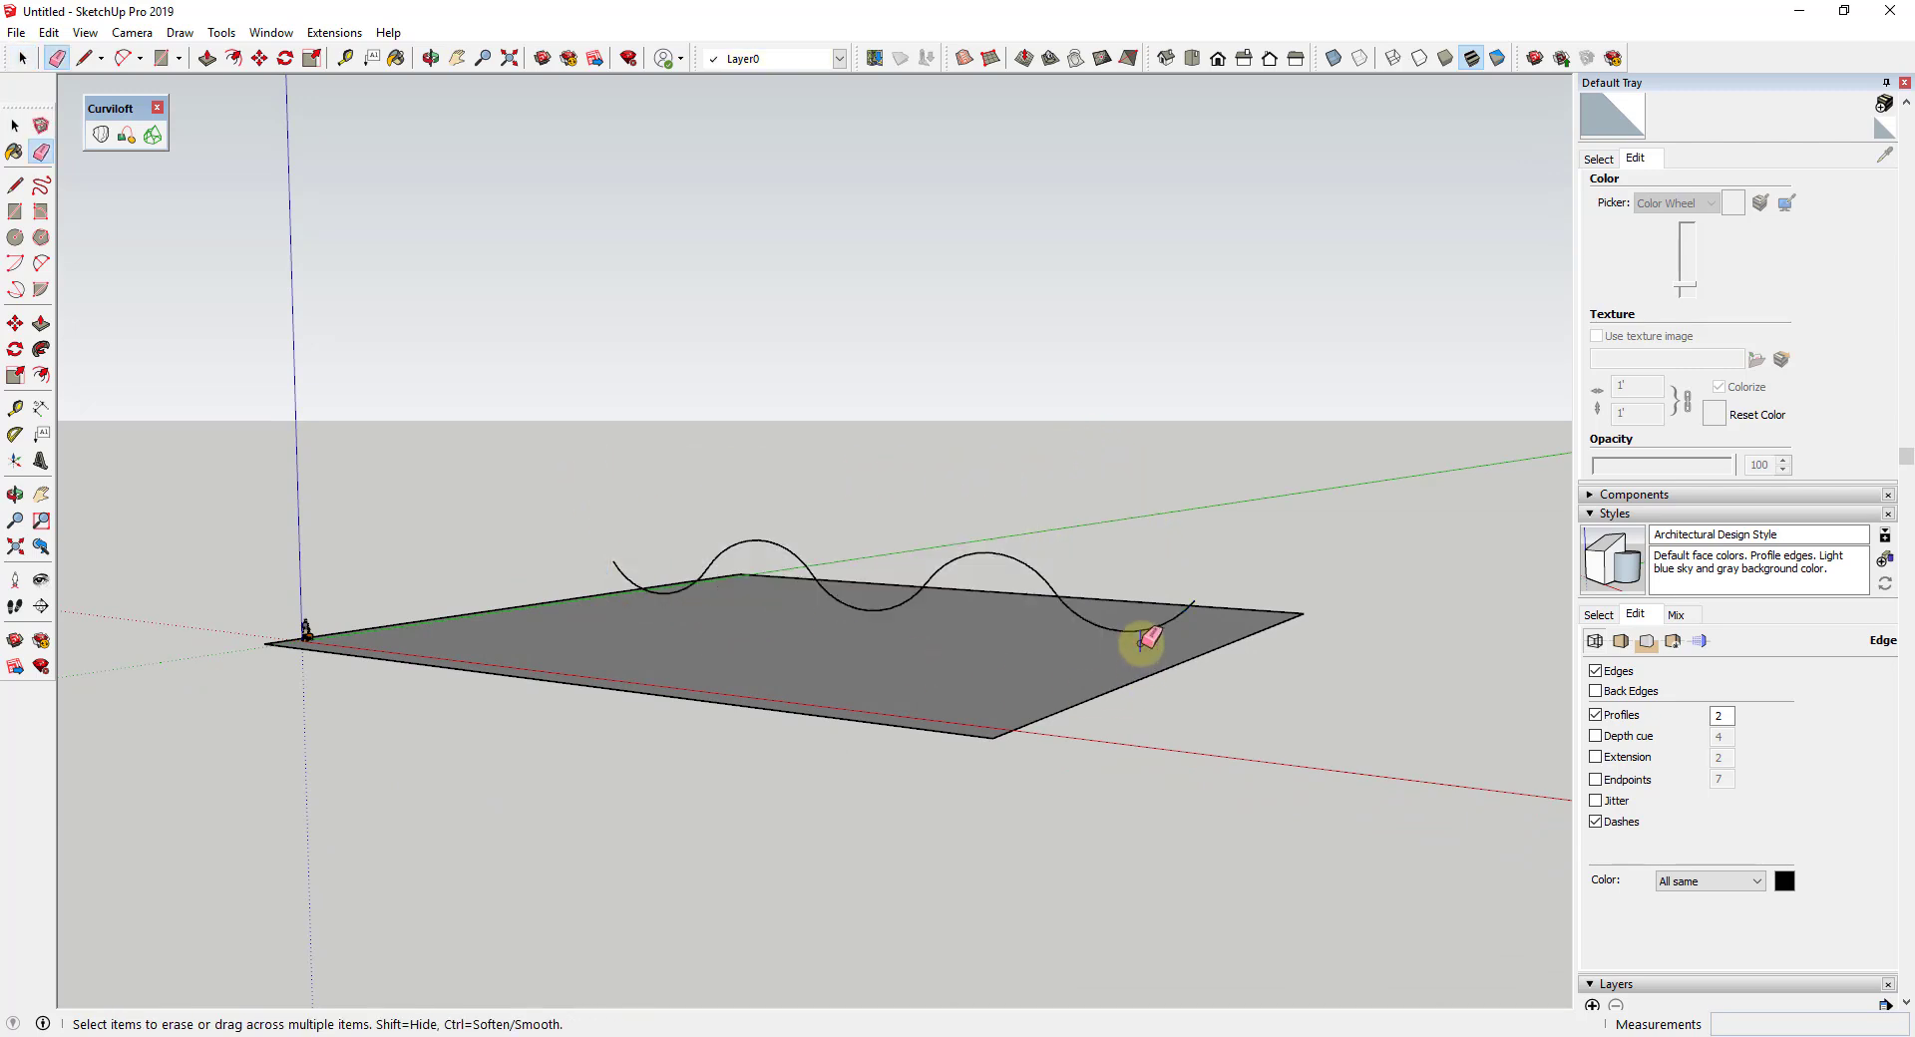
Draw a straight base line from the lowest point of the first downward arc to the lowest point of the last
mouse_move(1147, 639)
middle_down()
mouse_move(1248, 662)
mouse_move(1162, 678)
mouse_move(1137, 631)
mouse_move(1172, 627)
middle_up()
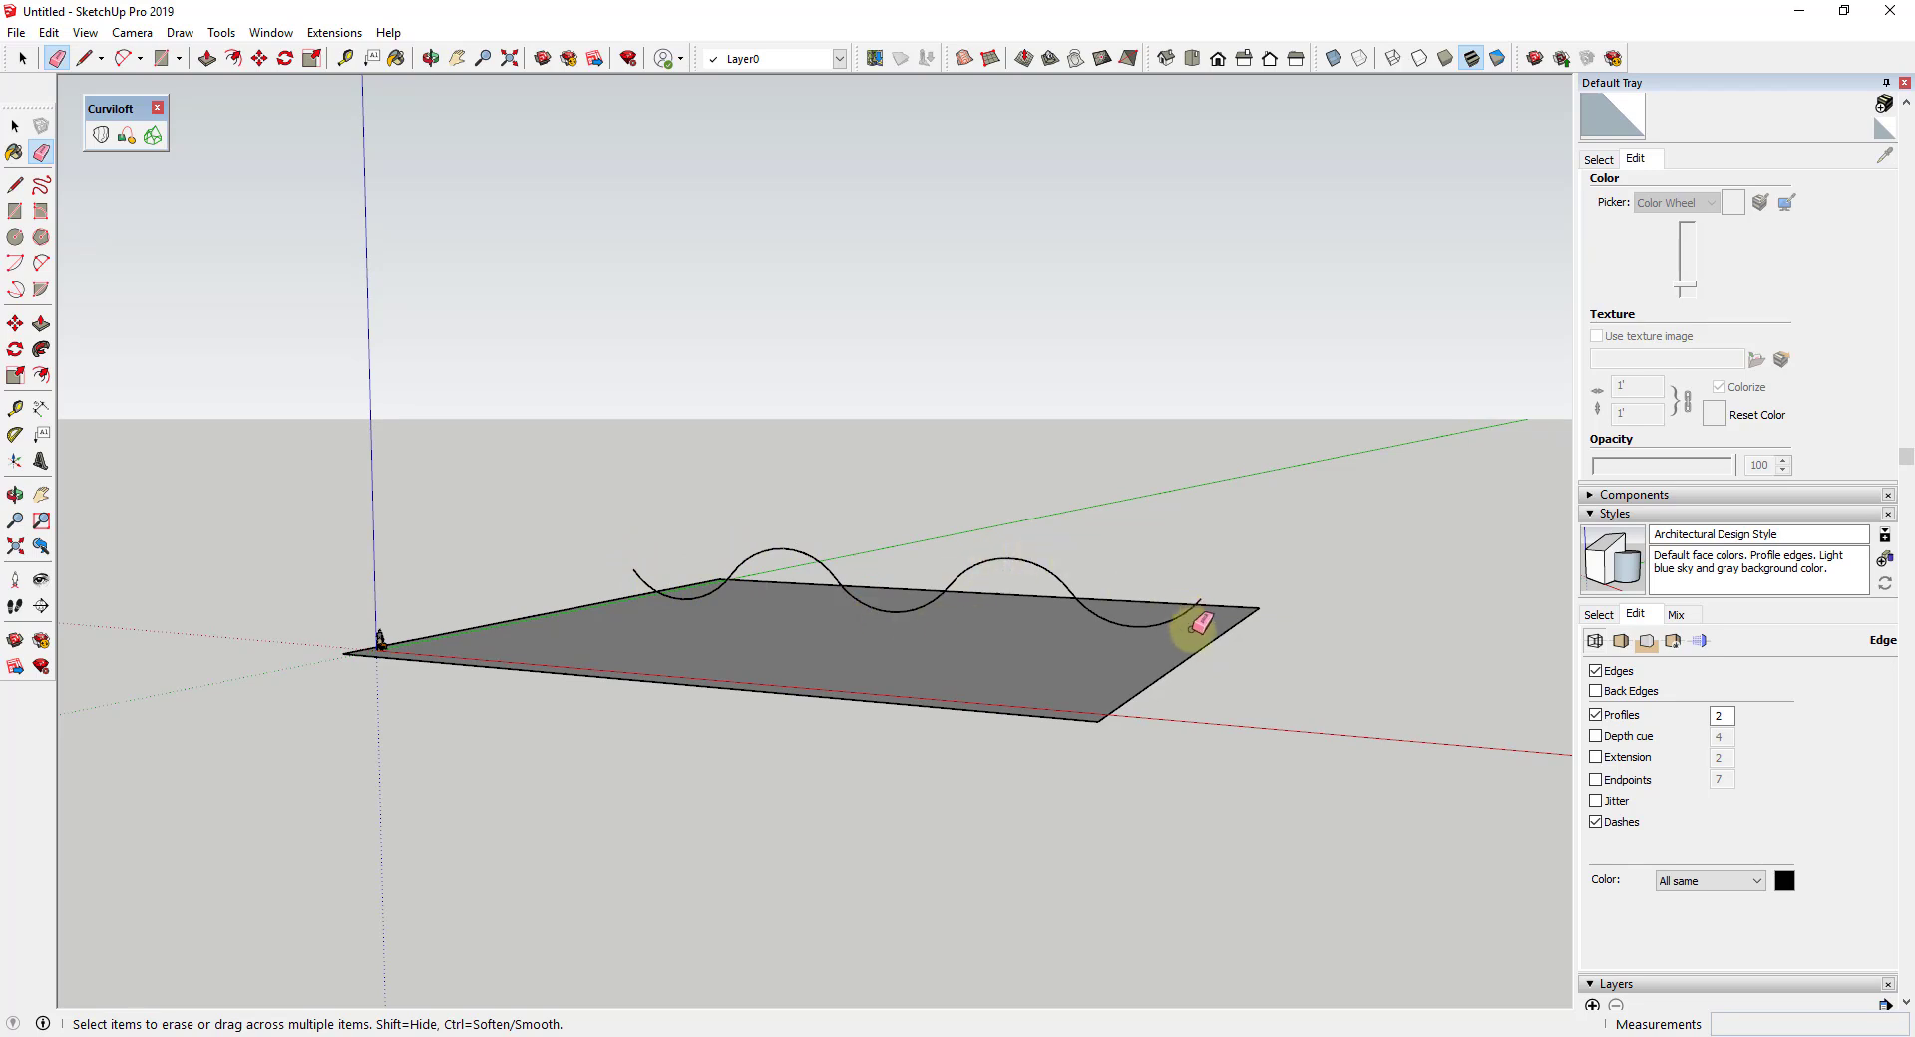
middle_drag(1202, 623, 1137, 635)
key(space)
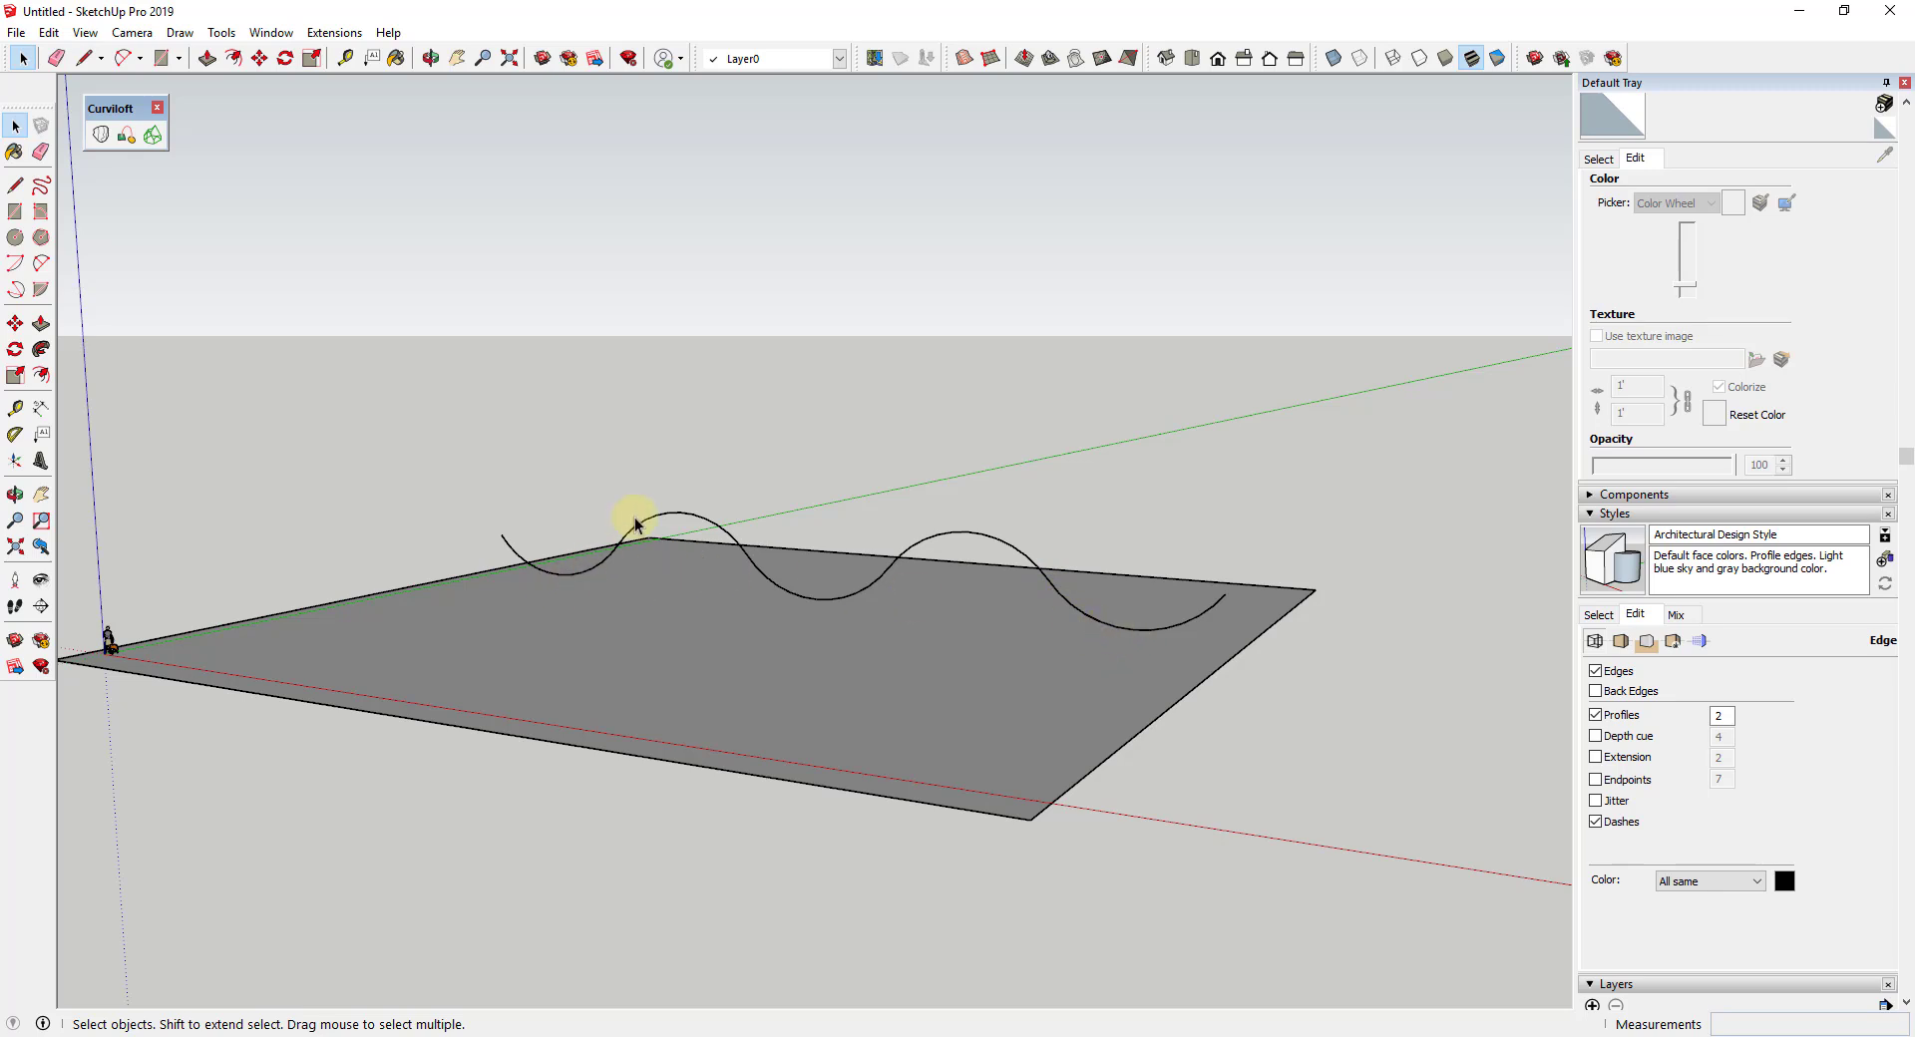
key(l)
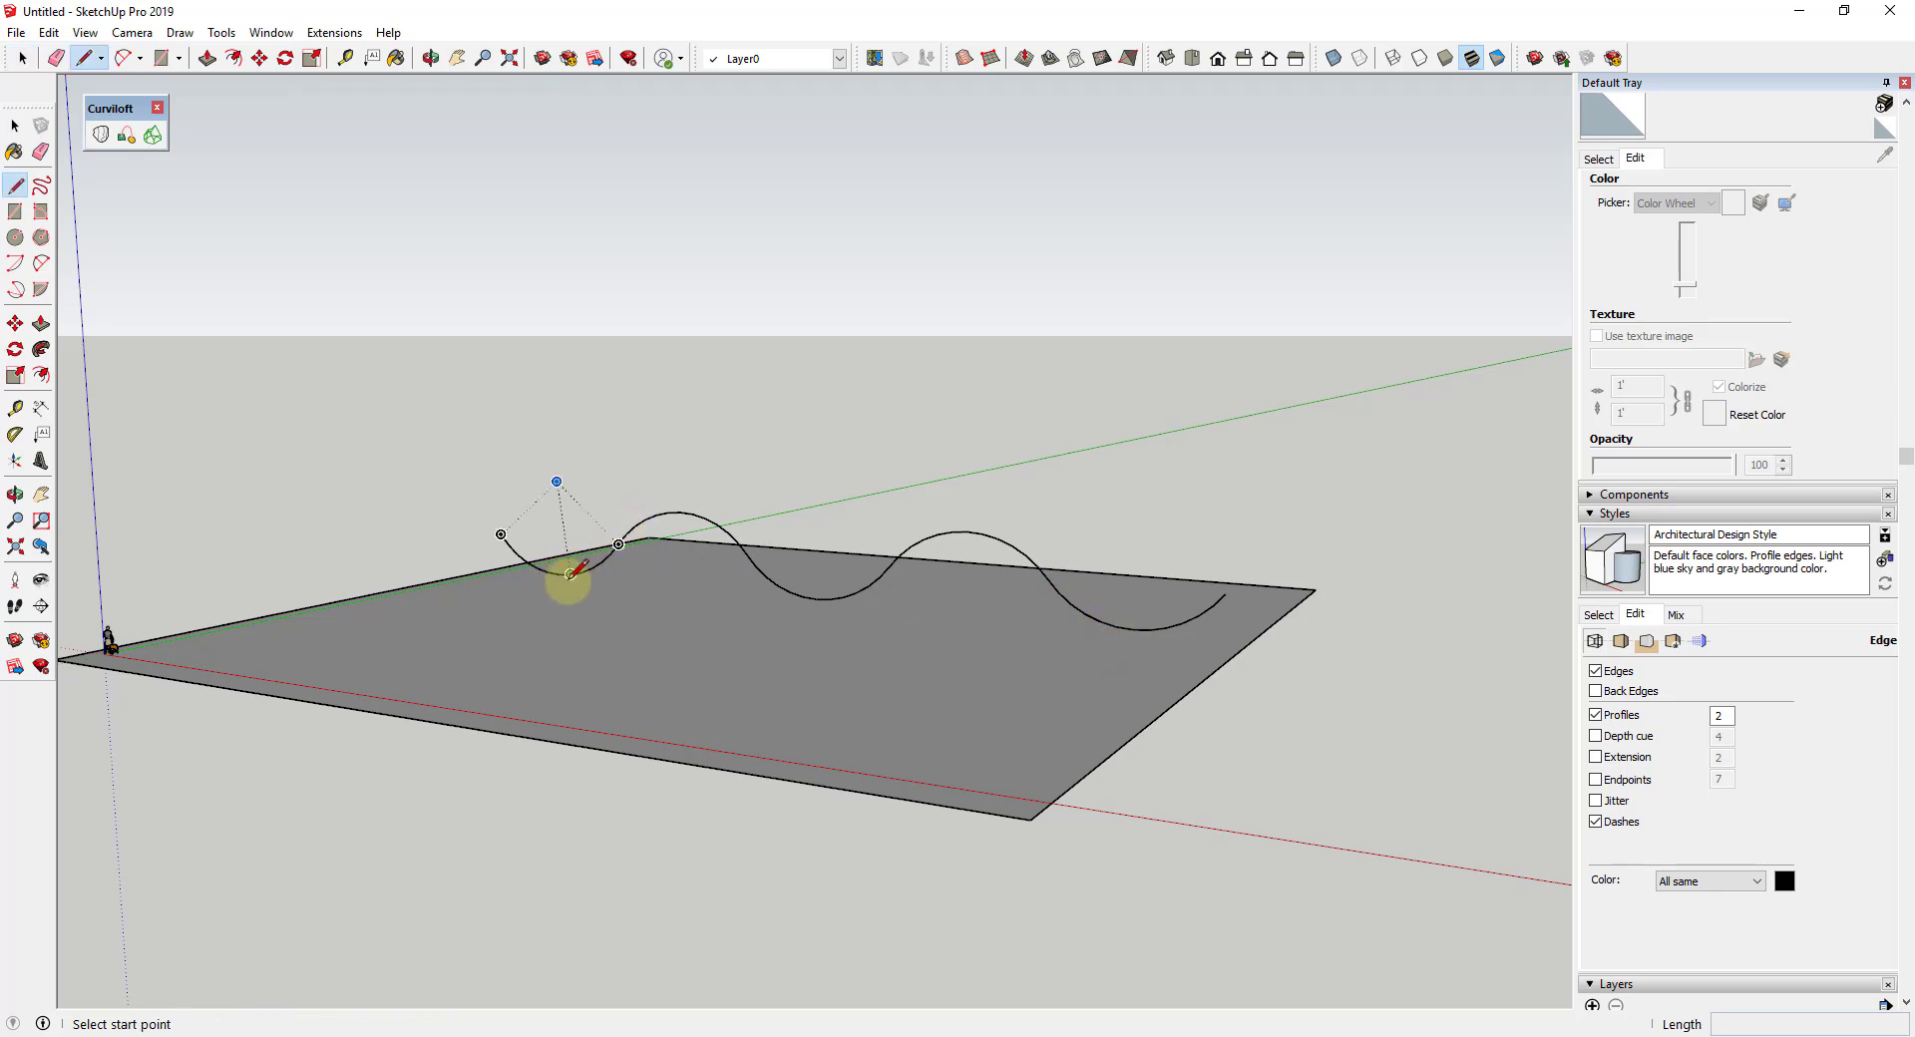
click(559, 574)
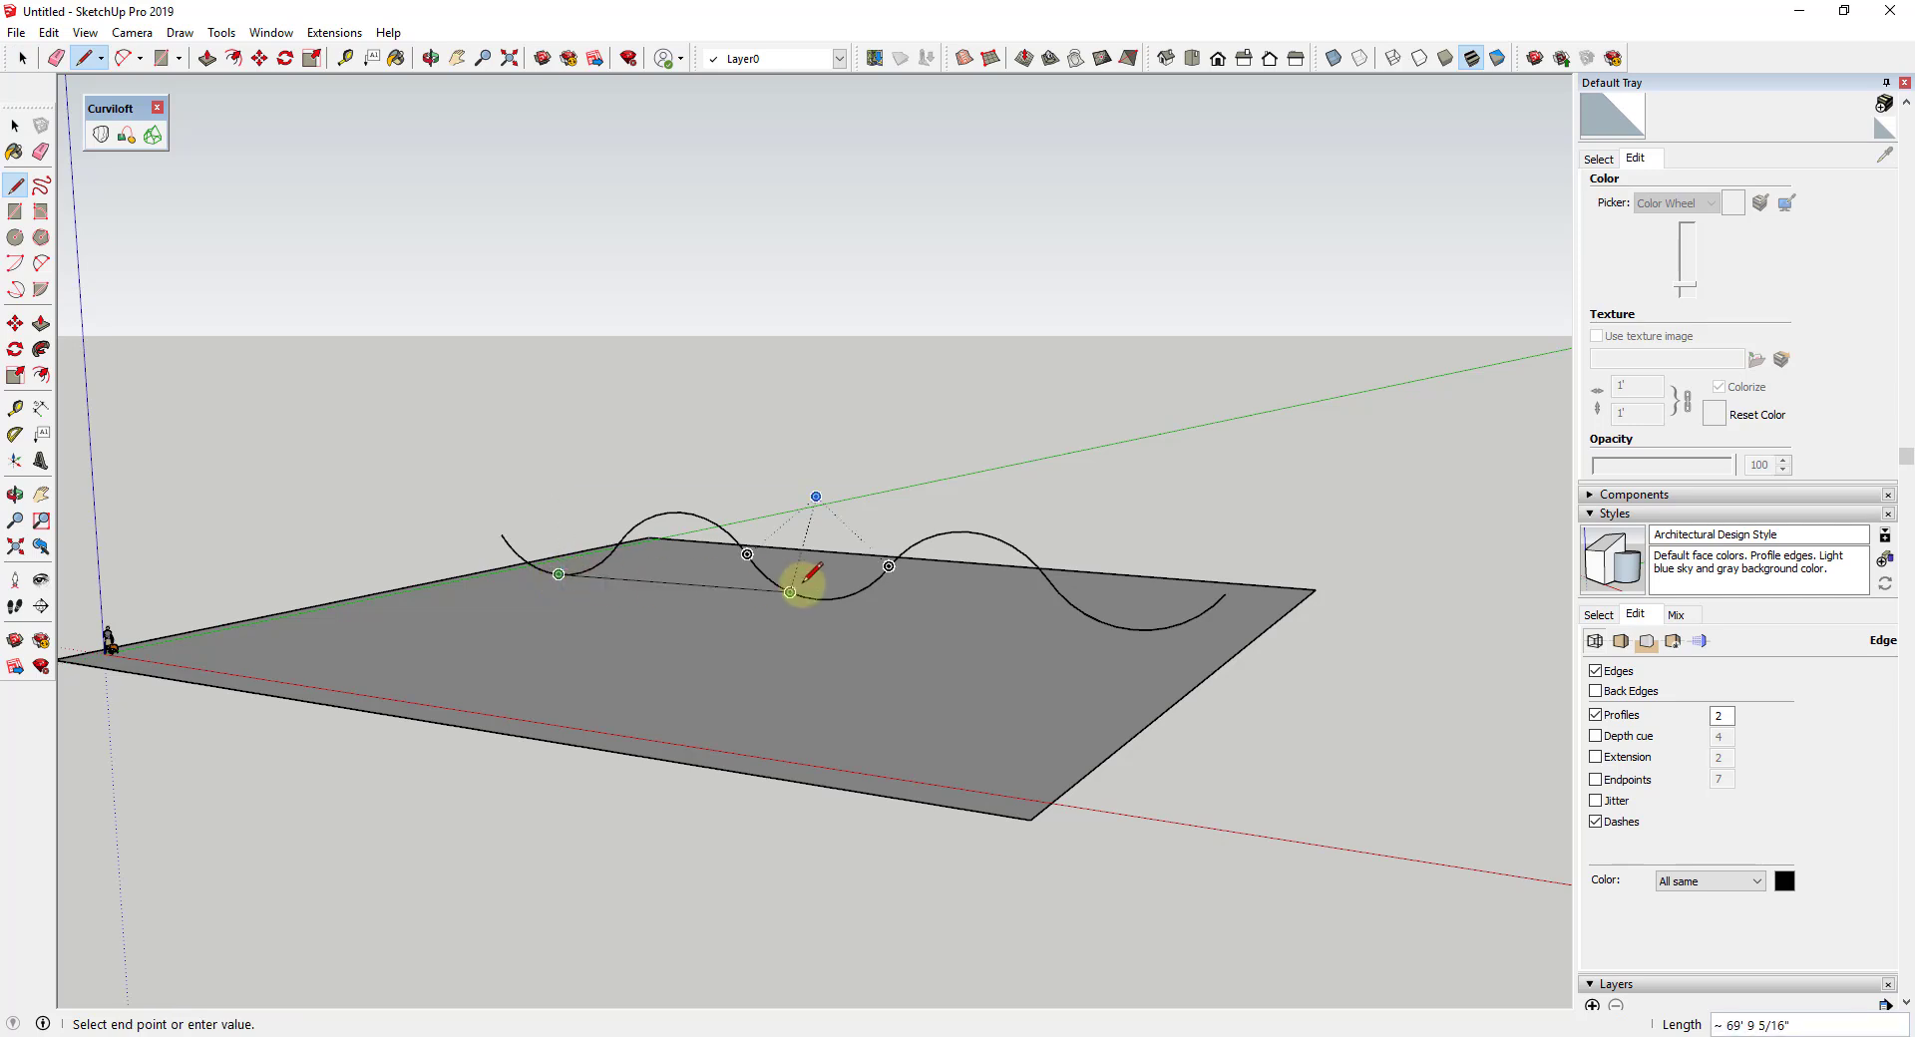
click(1133, 628)
key(space)
Split the last arc at the base line's right end with a short helper line, and erase the overhanging tail and the helper
key(e)
click(1175, 611)
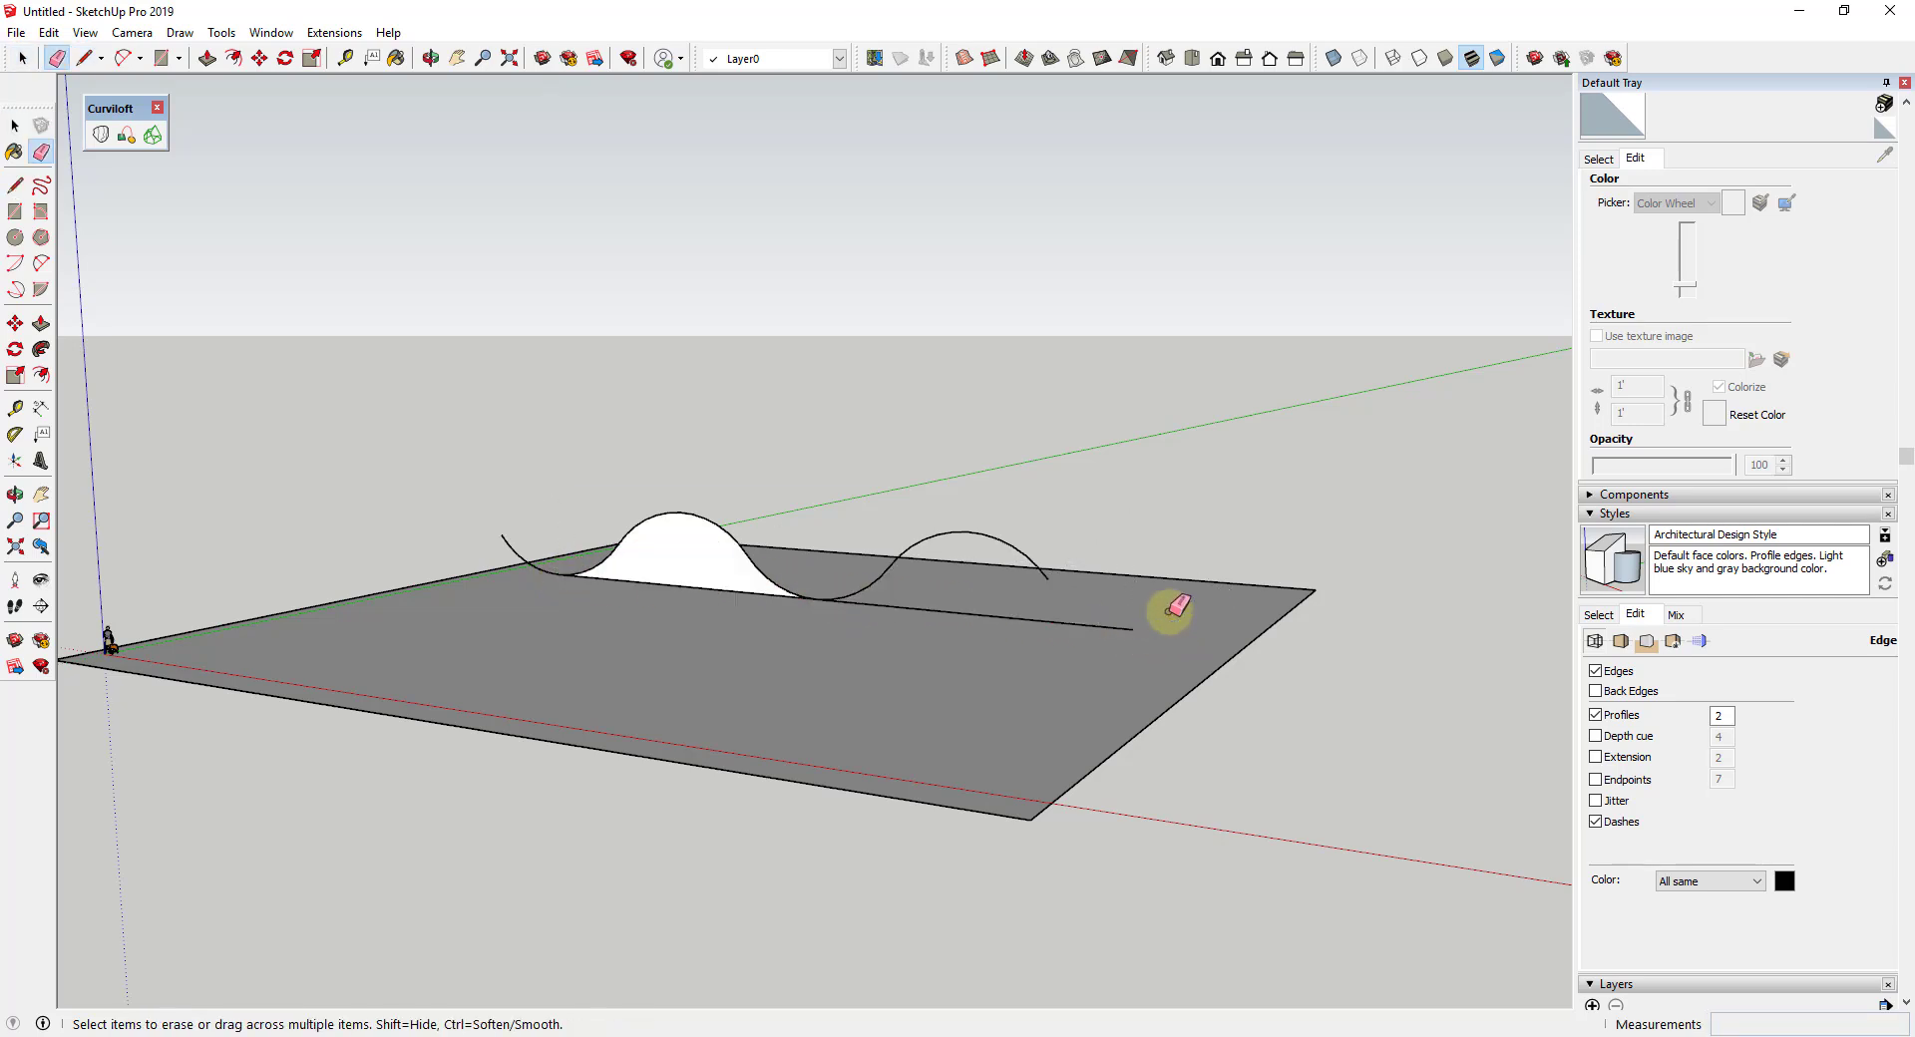
scroll(1005, 648, up, 10)
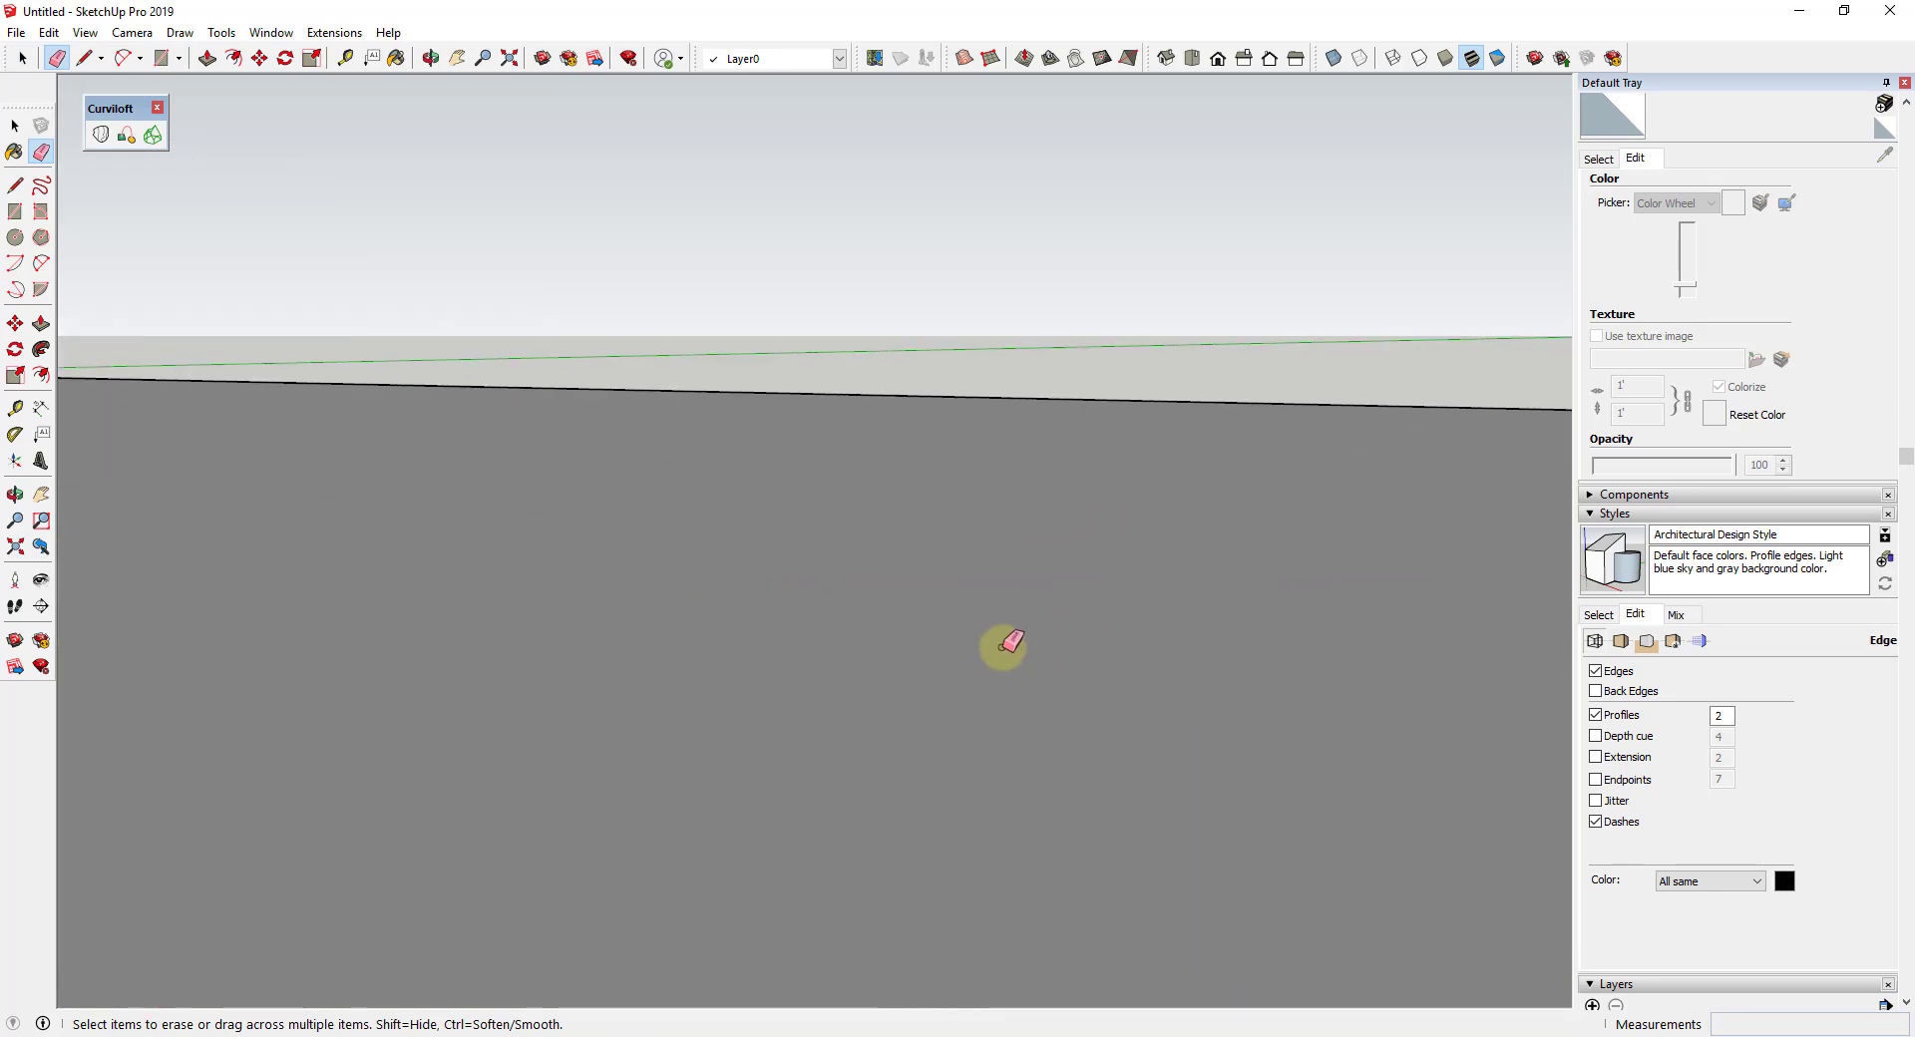
middle_drag(1006, 648, 1022, 693)
key(l)
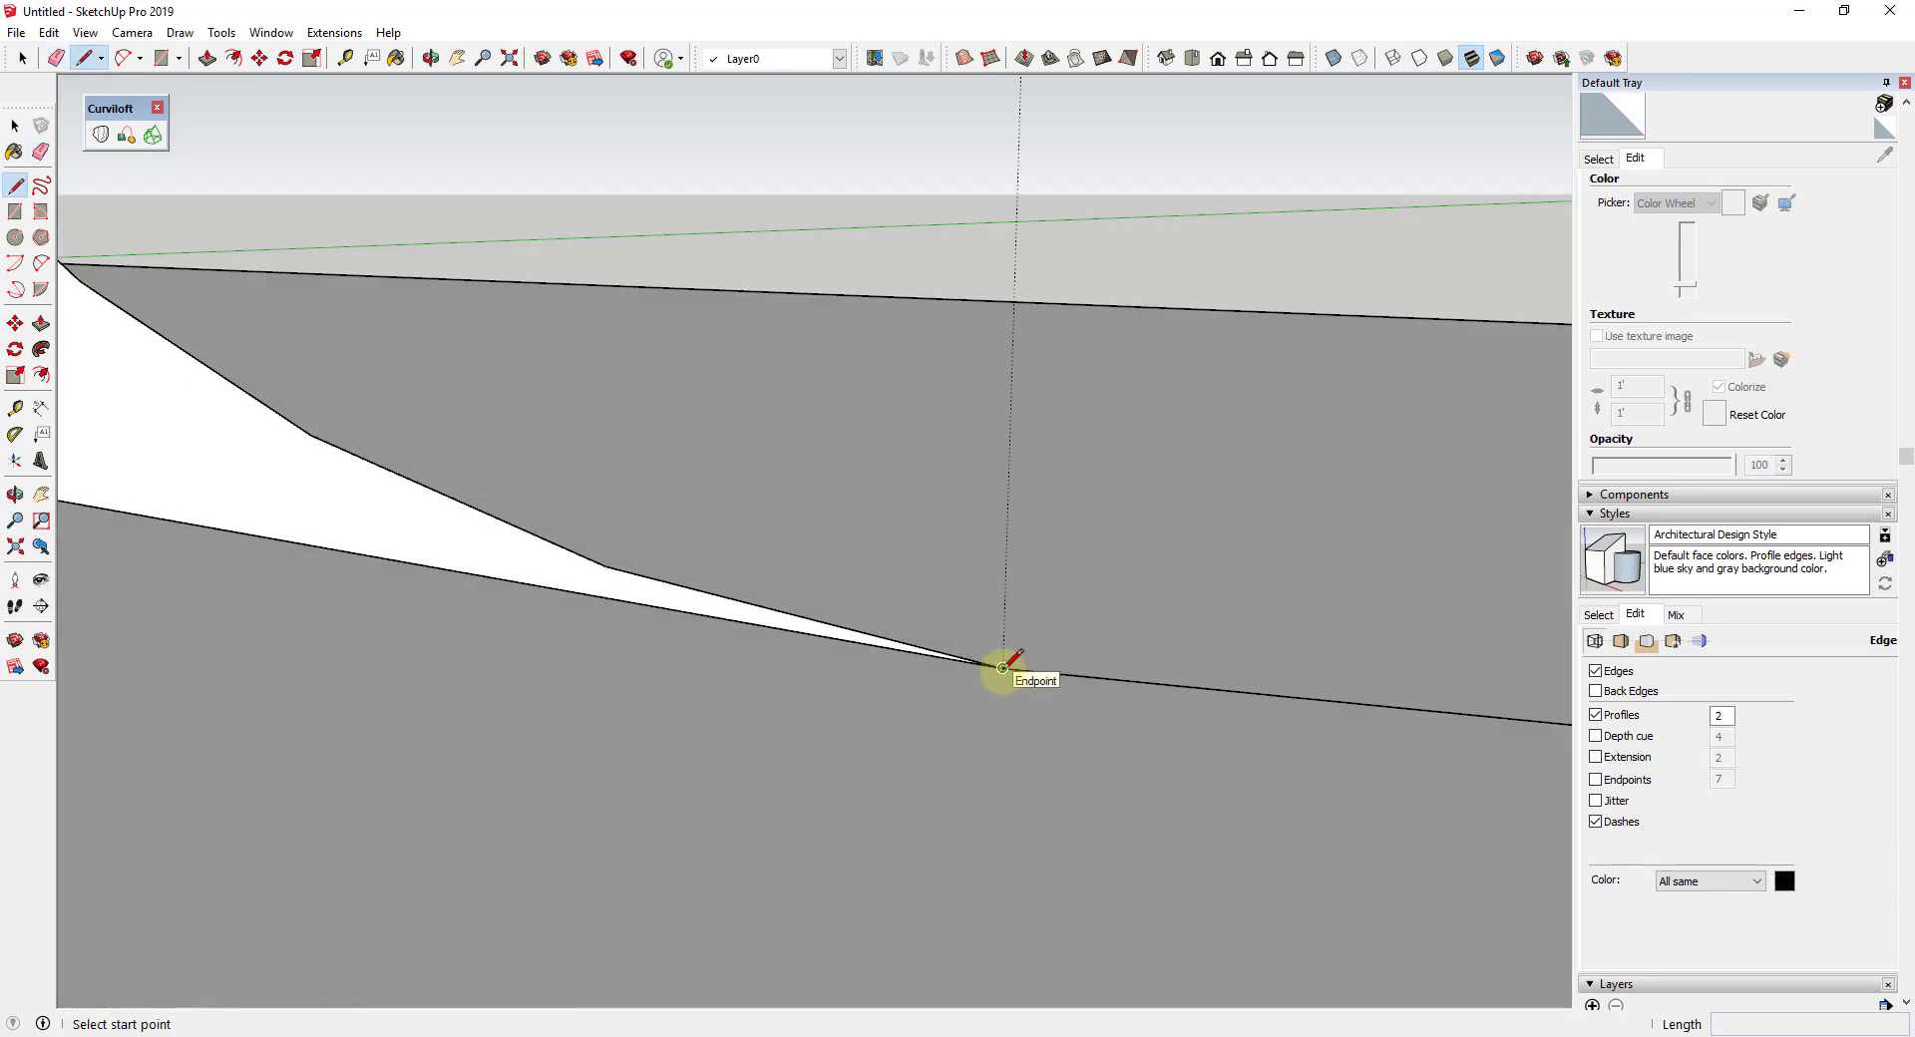
click(1003, 668)
click(925, 718)
key(e)
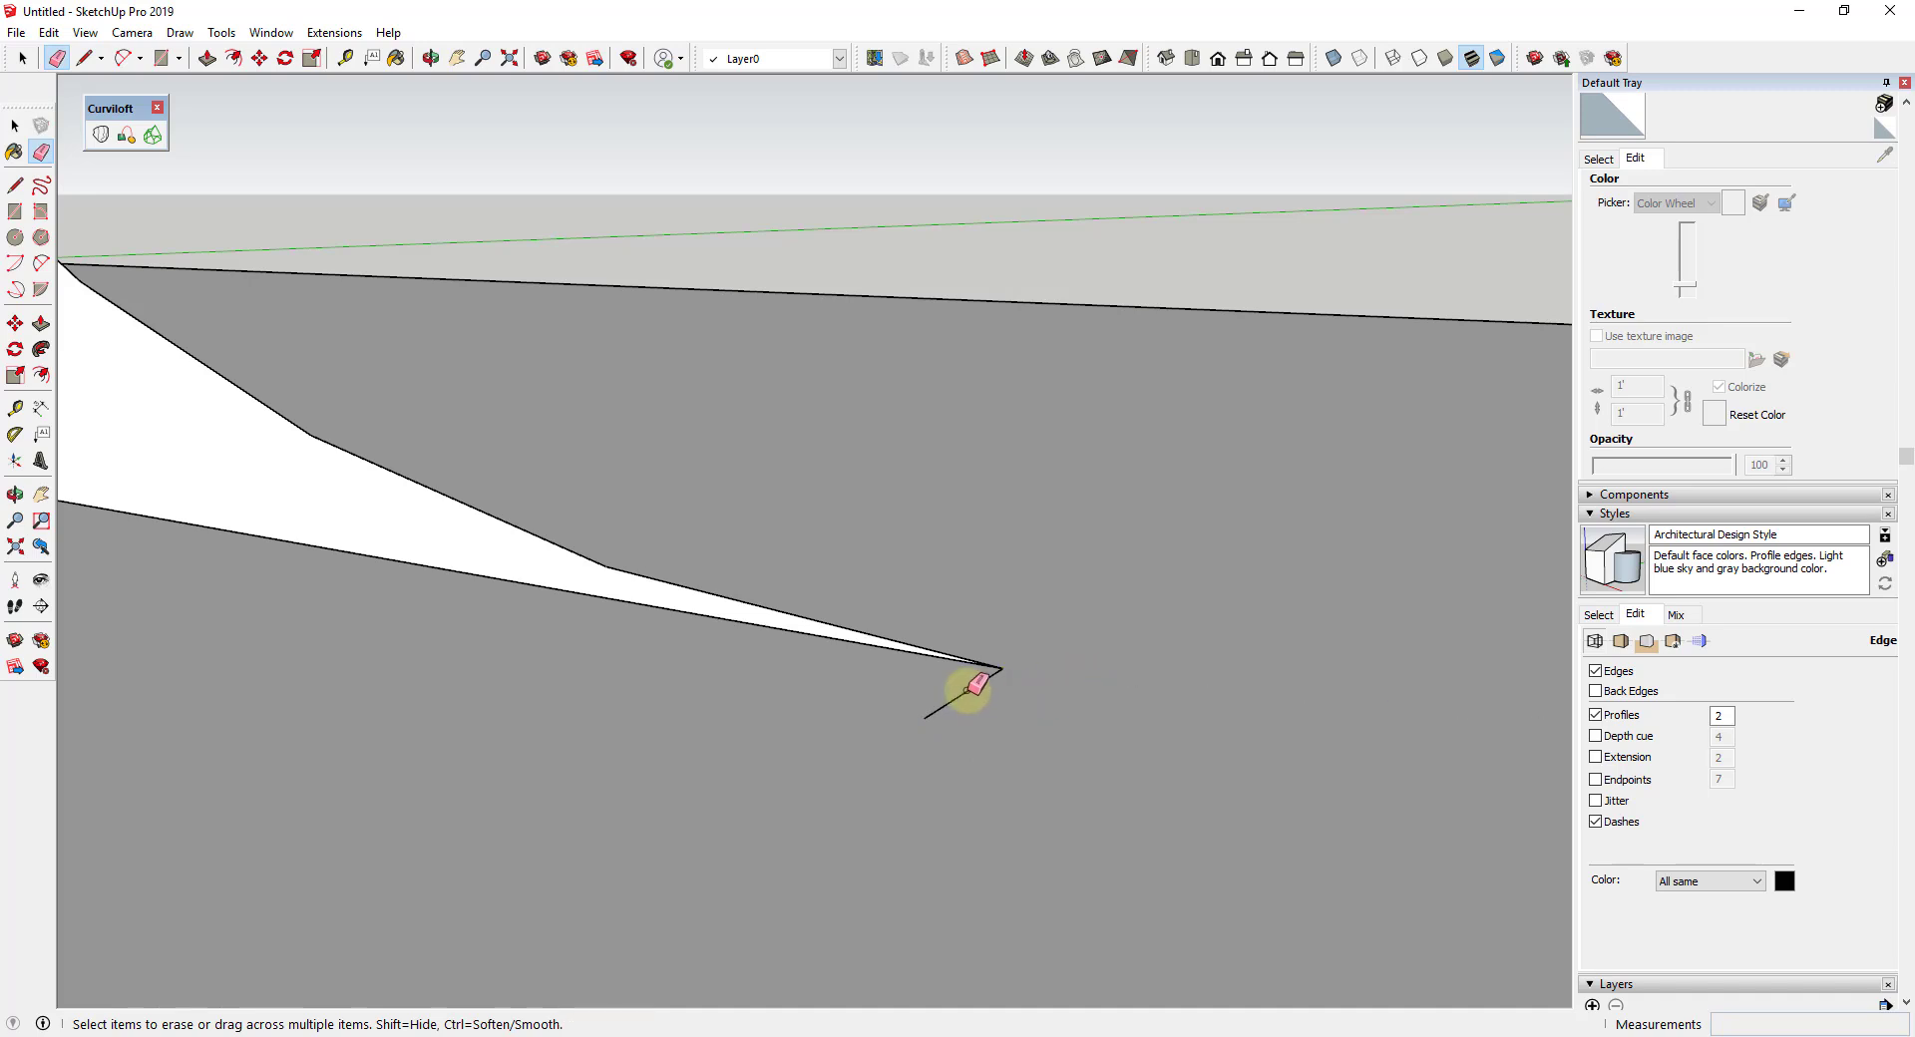
click(969, 688)
Split the first arc at the base line's left end with a short helper line, and erase the overhanging tail and the helper
scroll(1236, 658, down, 10)
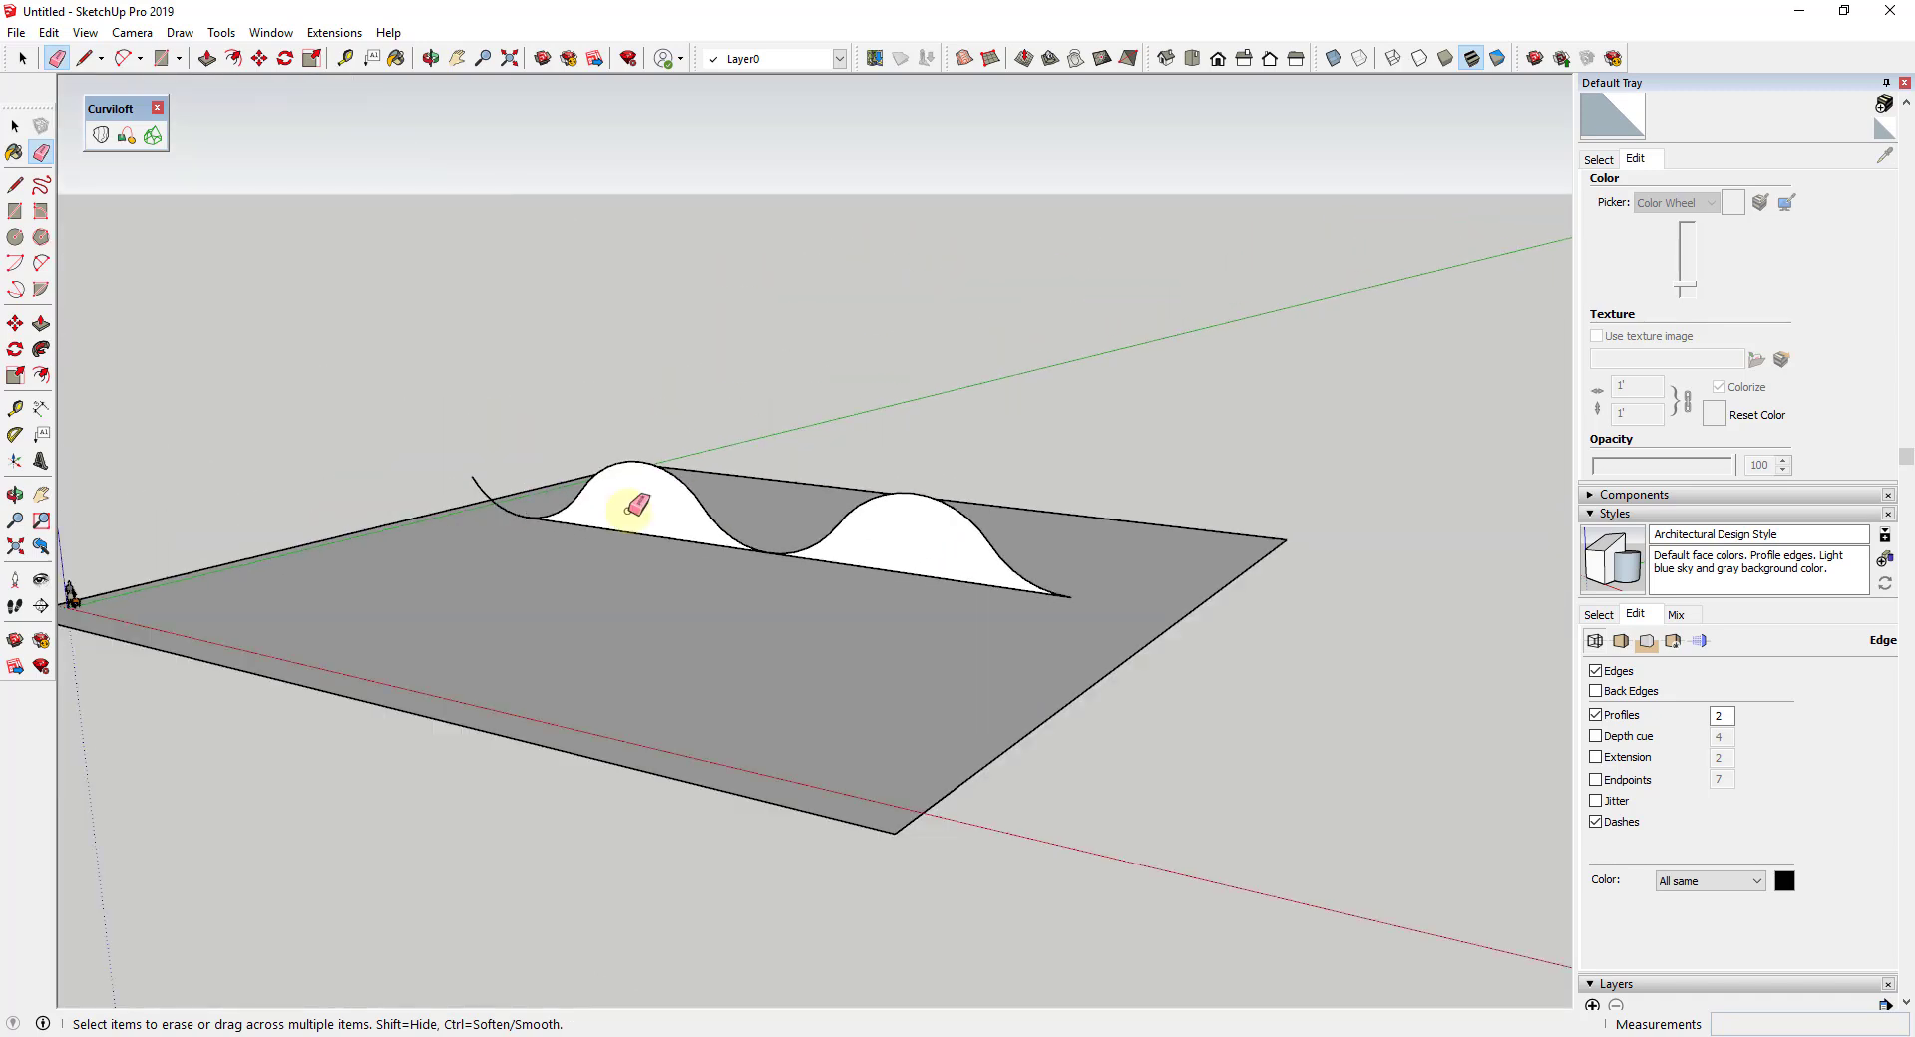
scroll(633, 500, up, 8)
mouse_move(535, 515)
middle_down()
mouse_move(761, 521)
mouse_move(445, 551)
middle_up()
scroll(445, 549, up, 4)
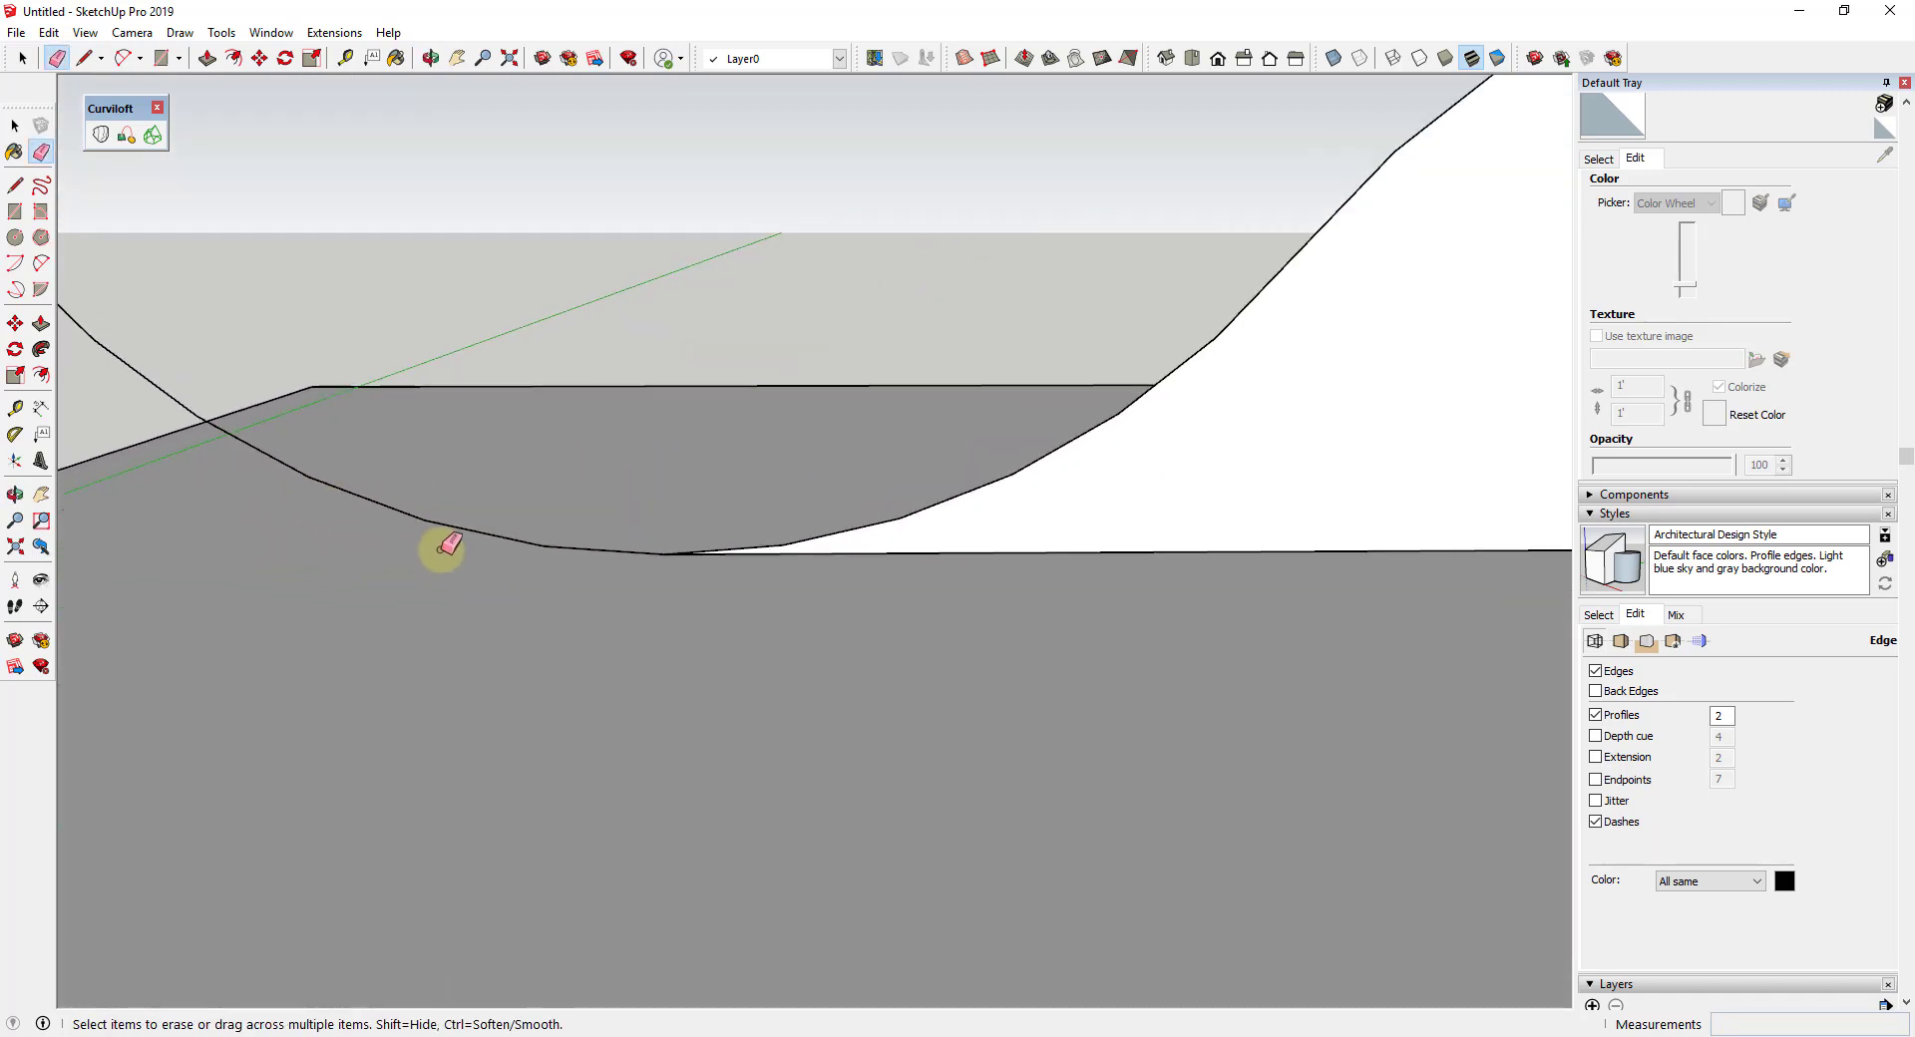
key(l)
click(653, 553)
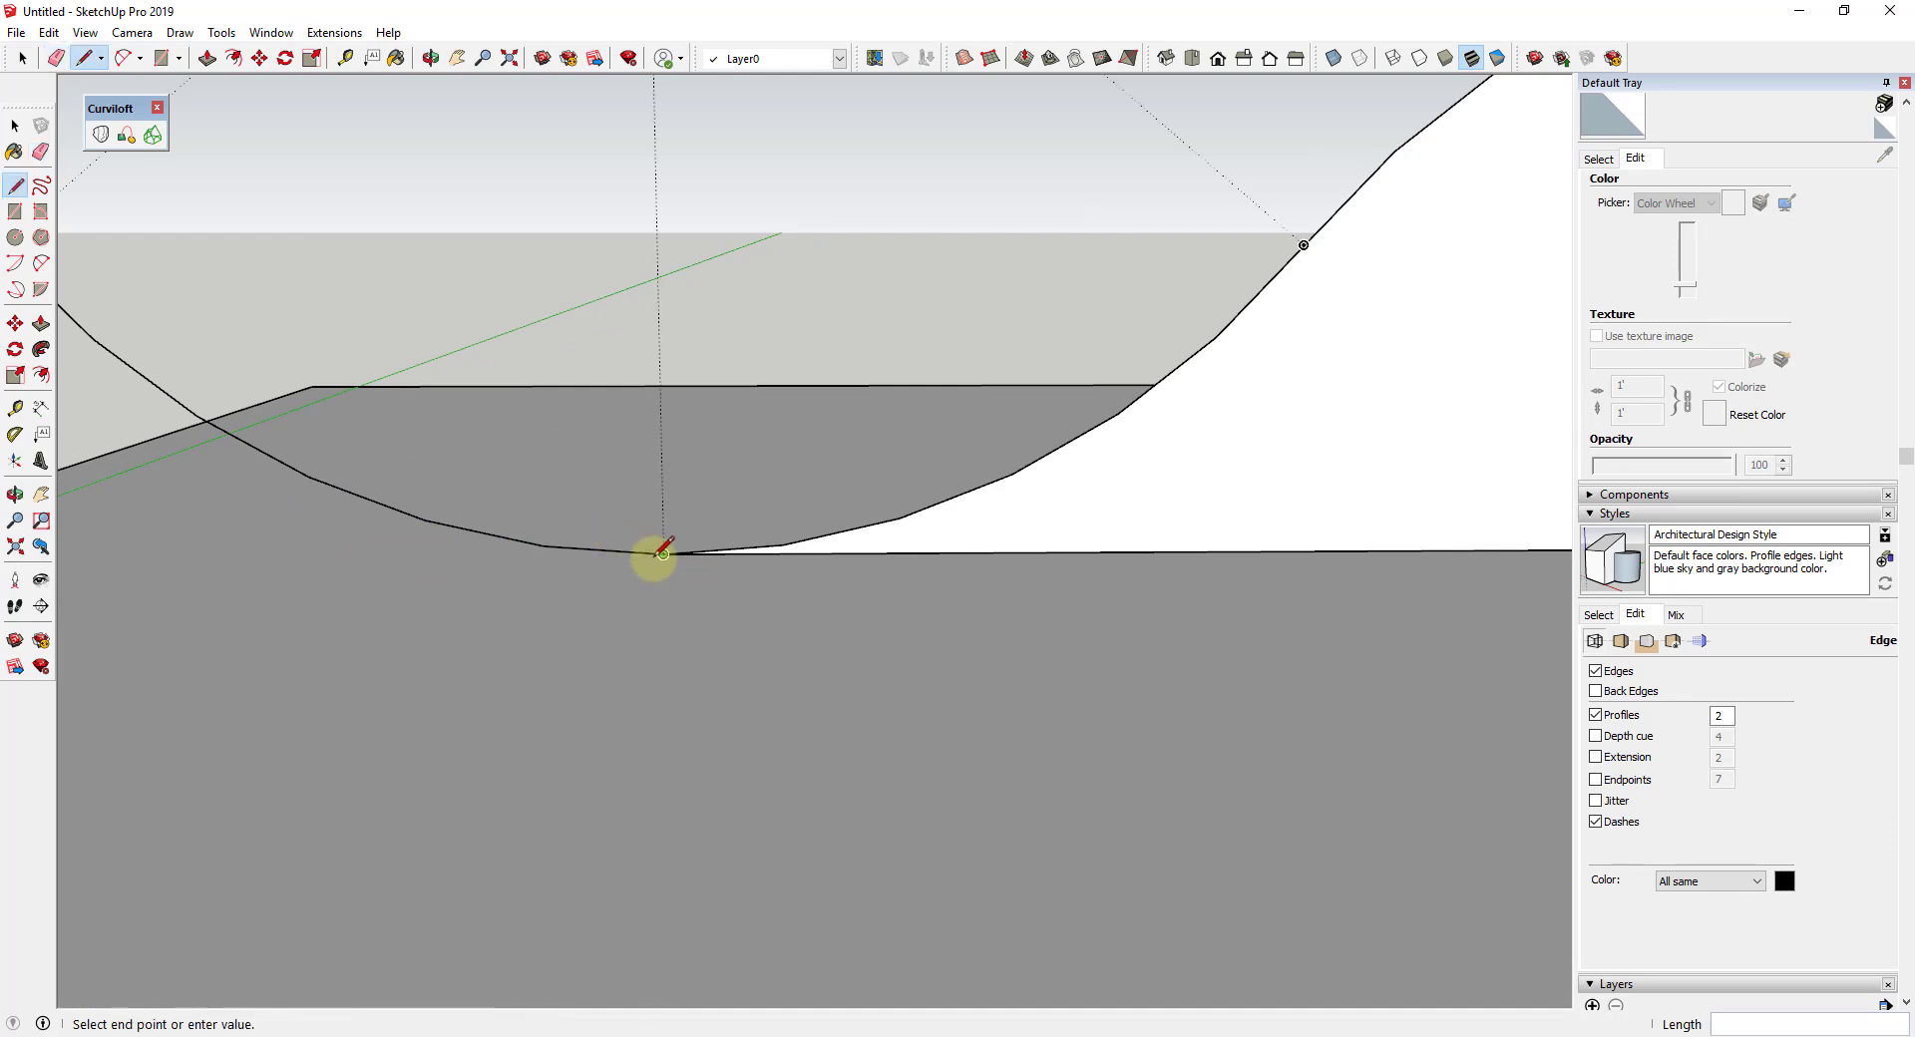
click(639, 626)
key(e)
click(601, 547)
mouse_move(601, 534)
mouse_down()
mouse_move(657, 599)
mouse_move(621, 572)
mouse_move(558, 593)
mouse_up()
Select the complete two-hump profile with its edges and move it straight down onto the ground face
scroll(299, 551, down, 6)
mouse_move(299, 552)
middle_down()
mouse_move(966, 654)
mouse_move(571, 638)
mouse_move(1047, 585)
mouse_move(628, 521)
mouse_move(920, 539)
middle_up()
scroll(917, 539, up, 5)
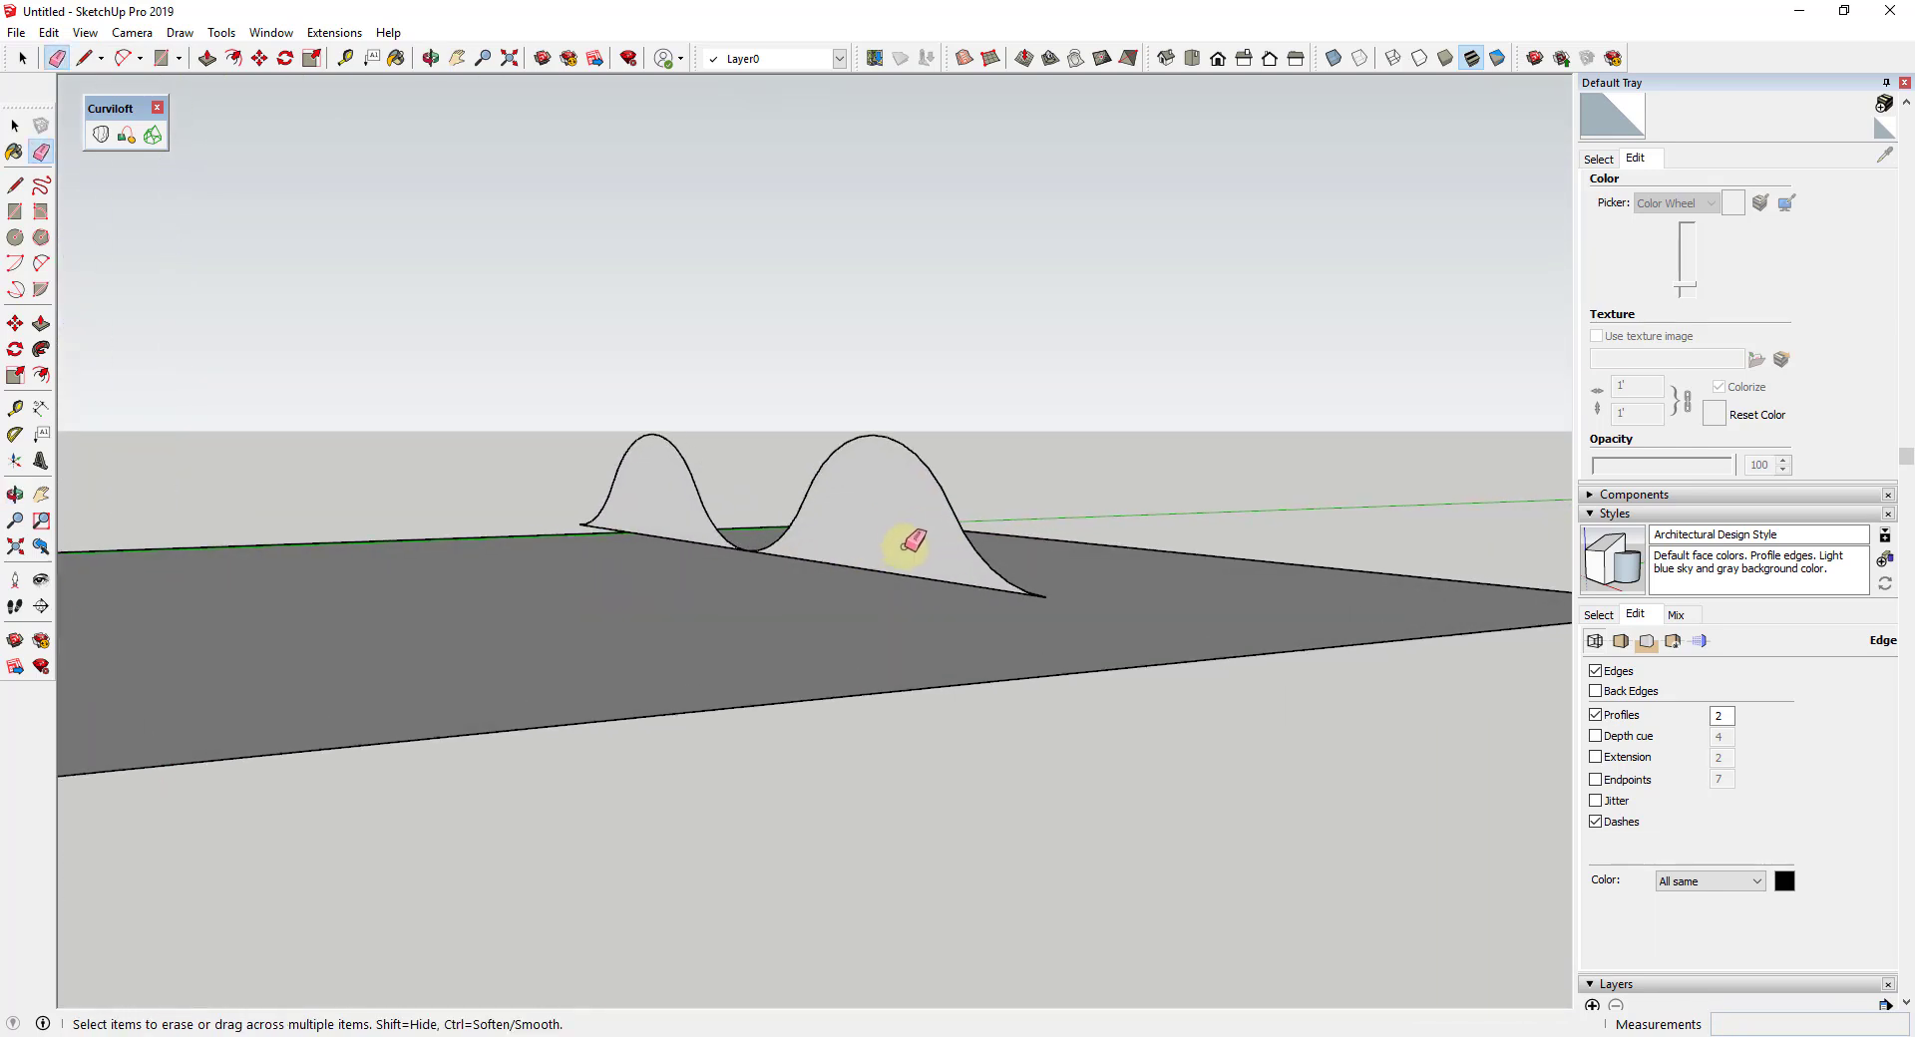
key(space)
click(864, 537)
double_click(863, 537)
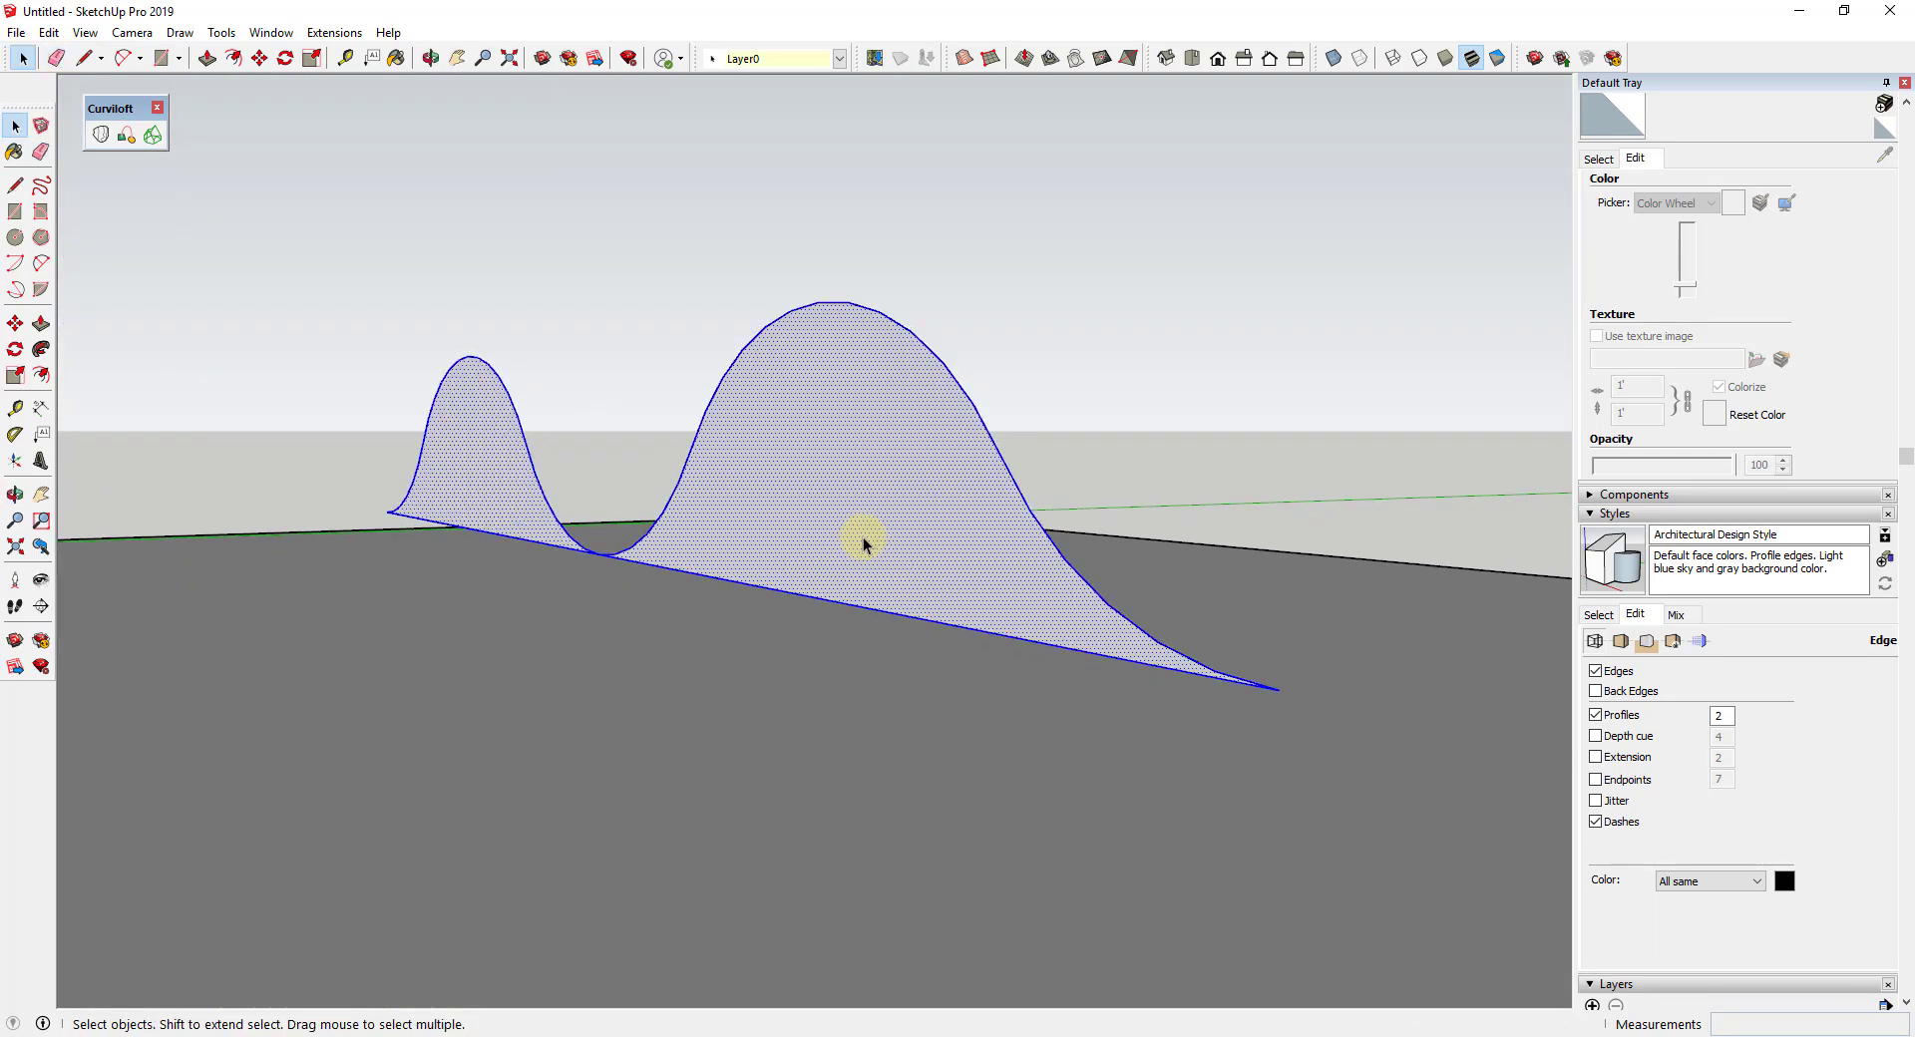
key(m)
click(1280, 692)
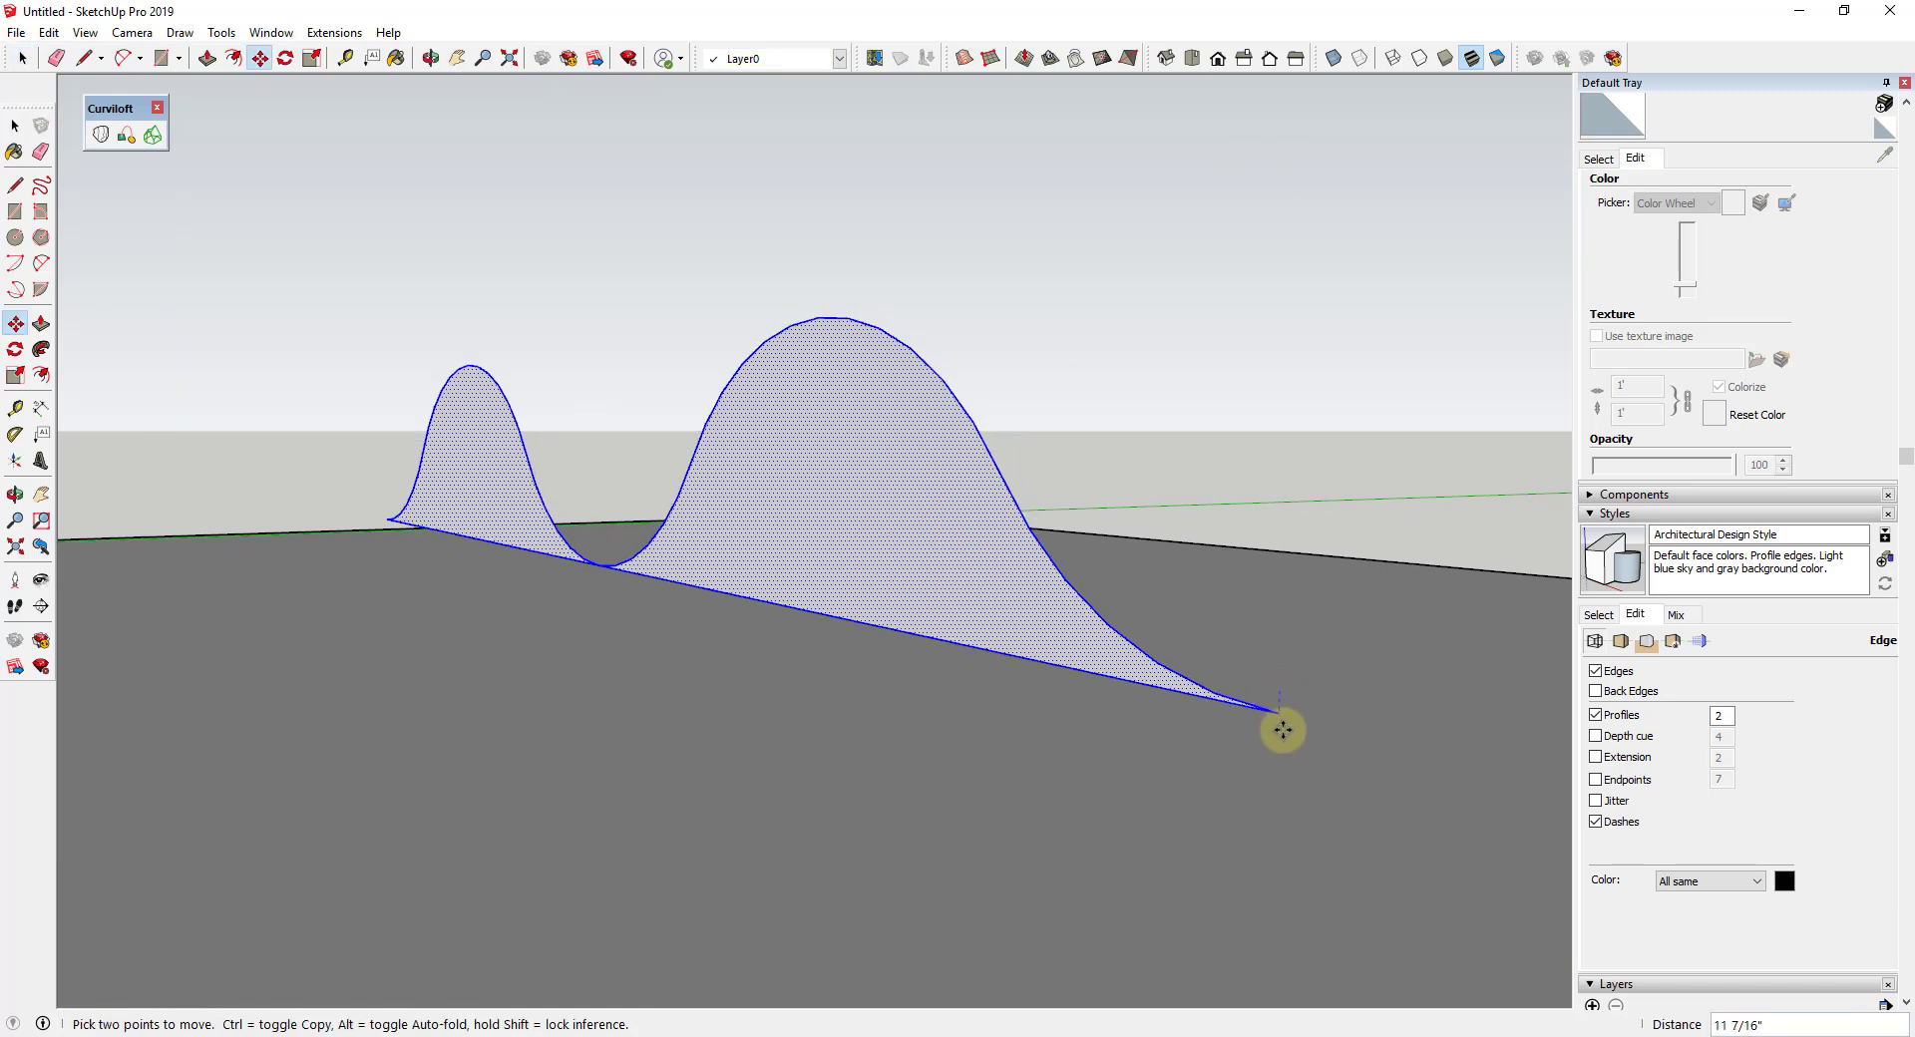
click(1271, 804)
middle_drag(1272, 845, 654, 589)
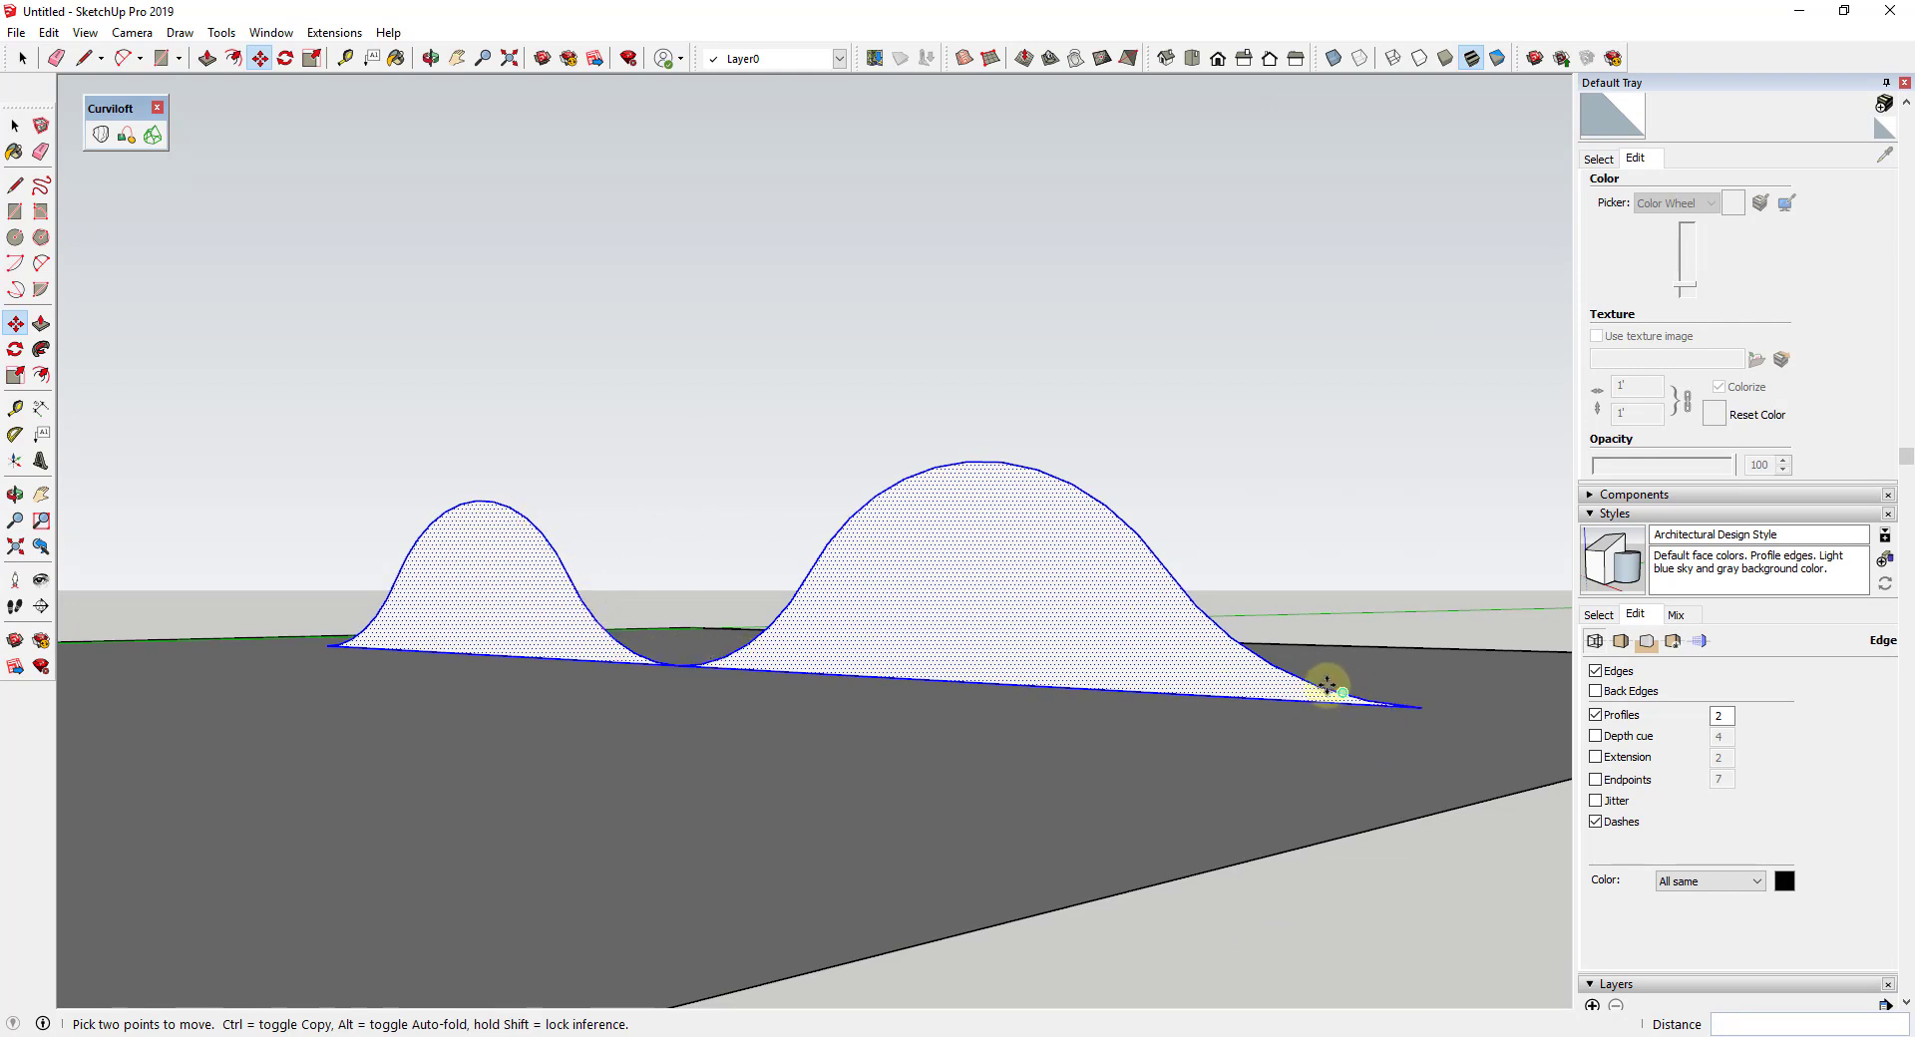
Select the smaller hump's arc and scale its height down to about 0.81
middle_drag(1327, 686, 1095, 690)
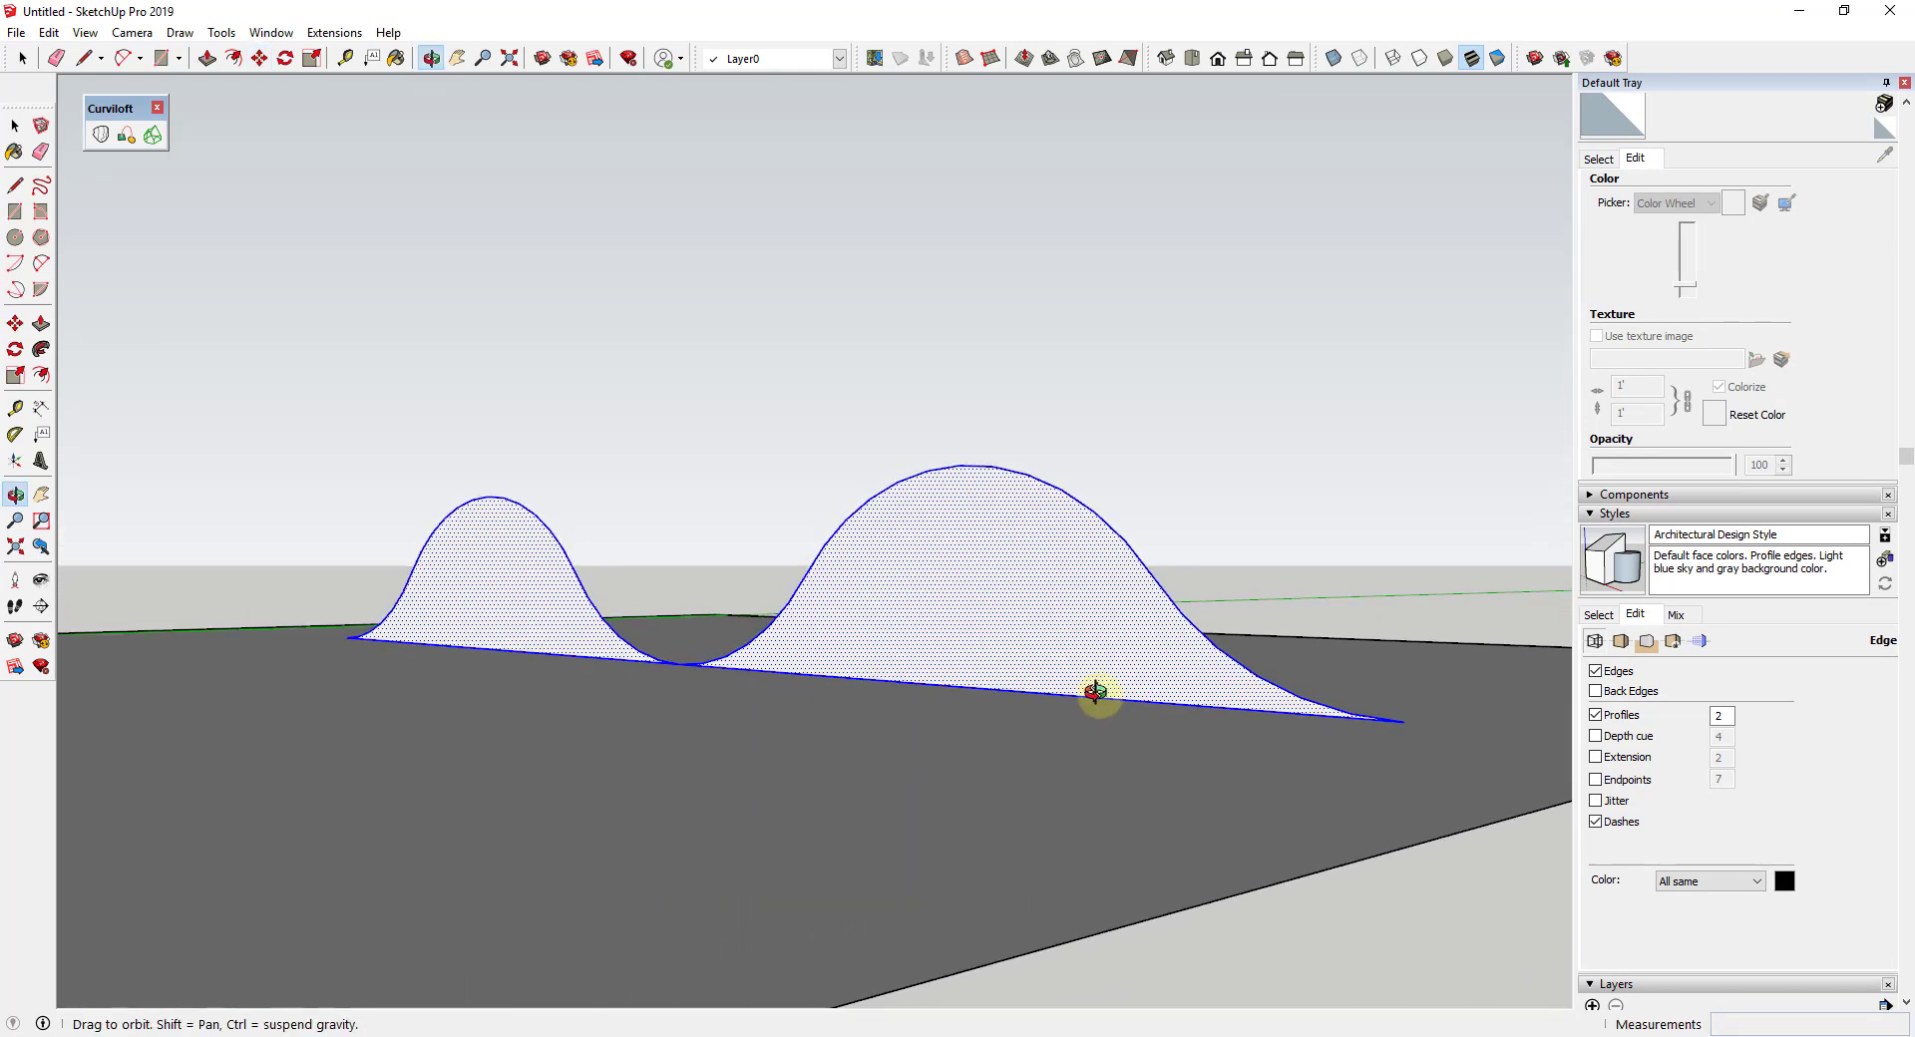
key(space)
scroll(804, 718, down, 2)
scroll(659, 589, up, 3)
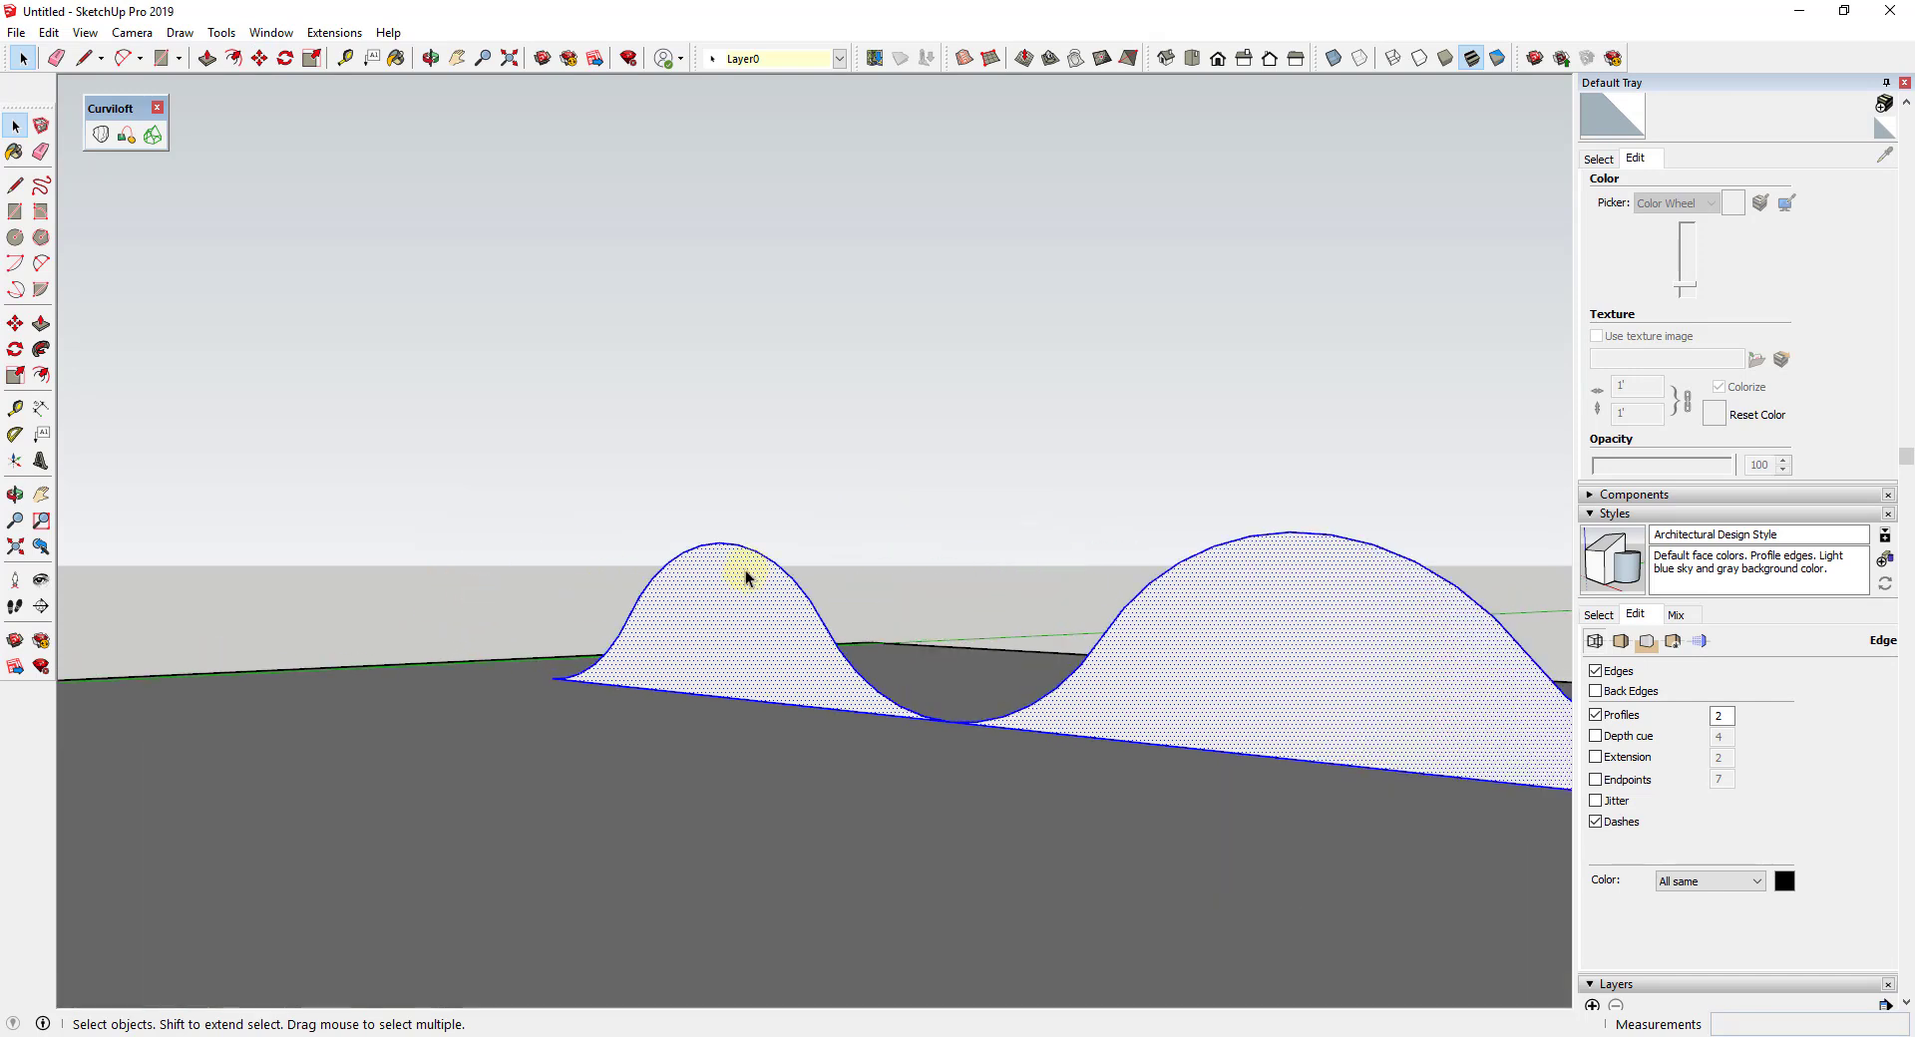
click(804, 598)
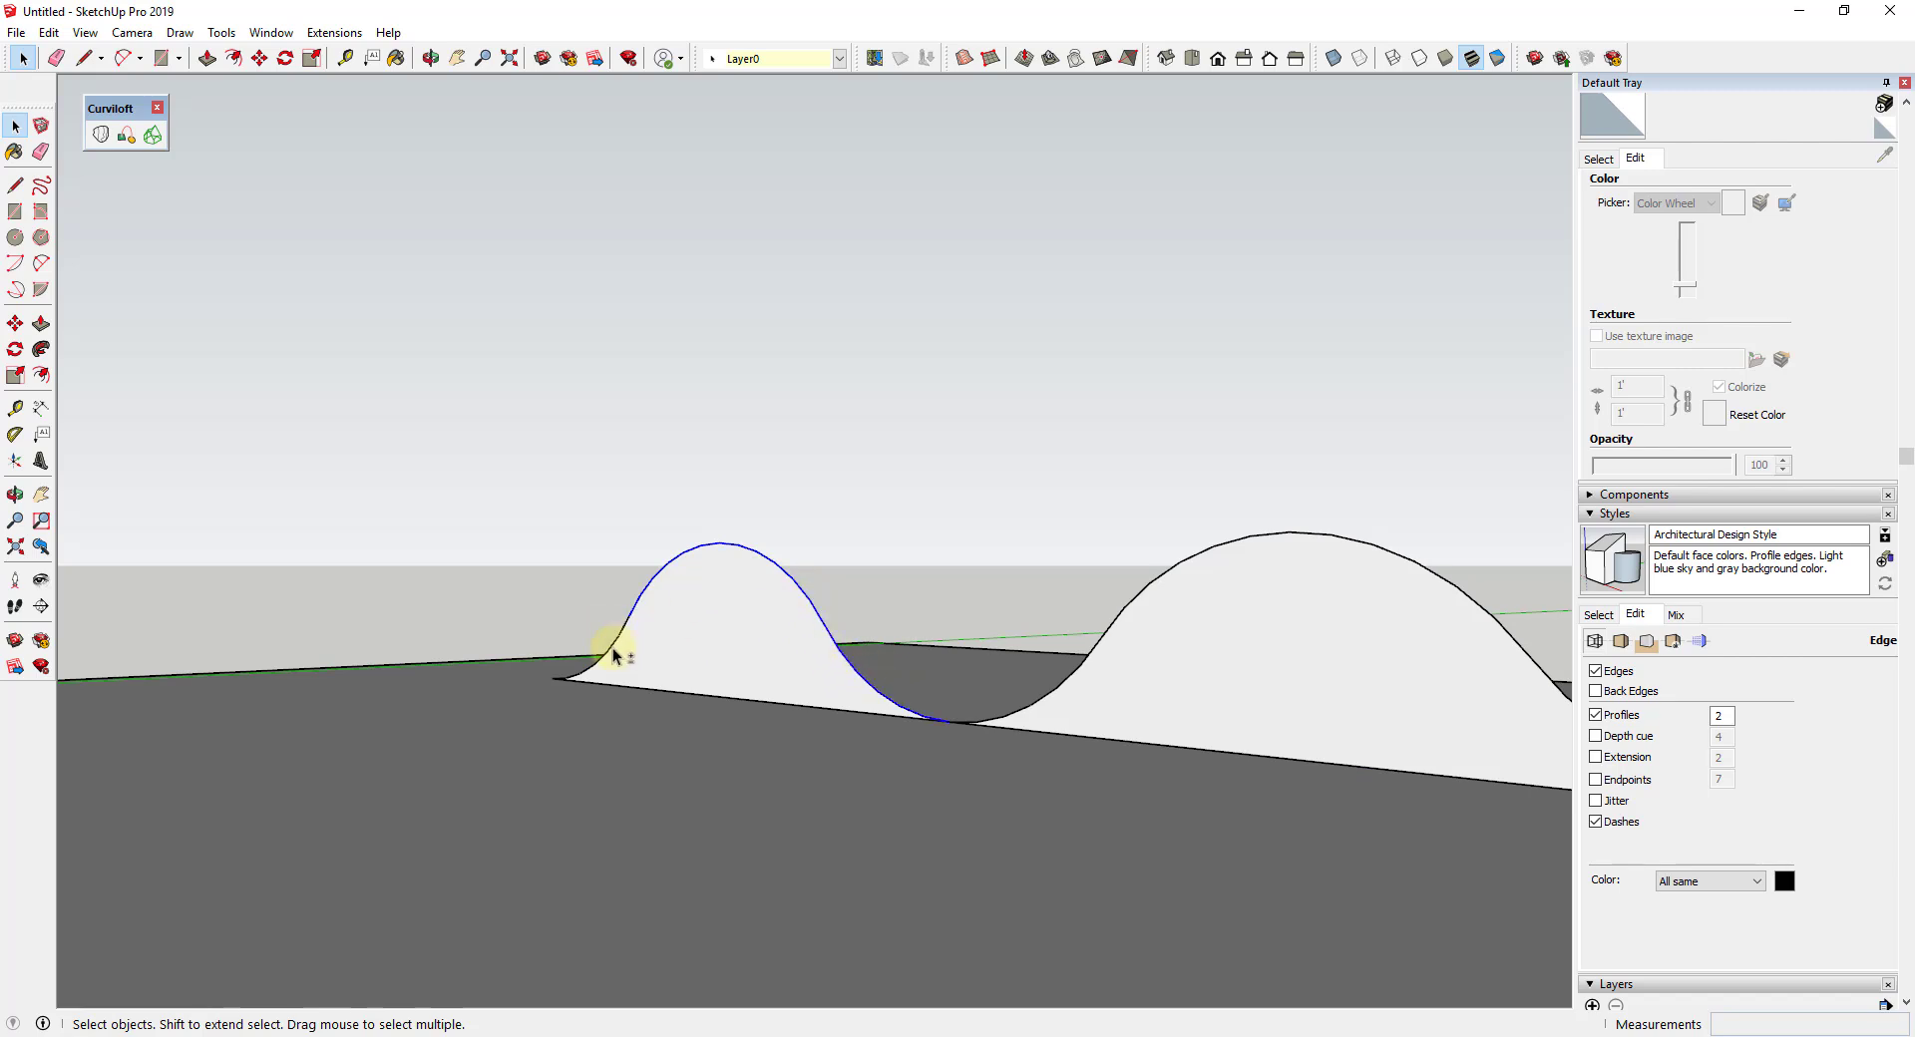
key(s)
drag(718, 534, 718, 569)
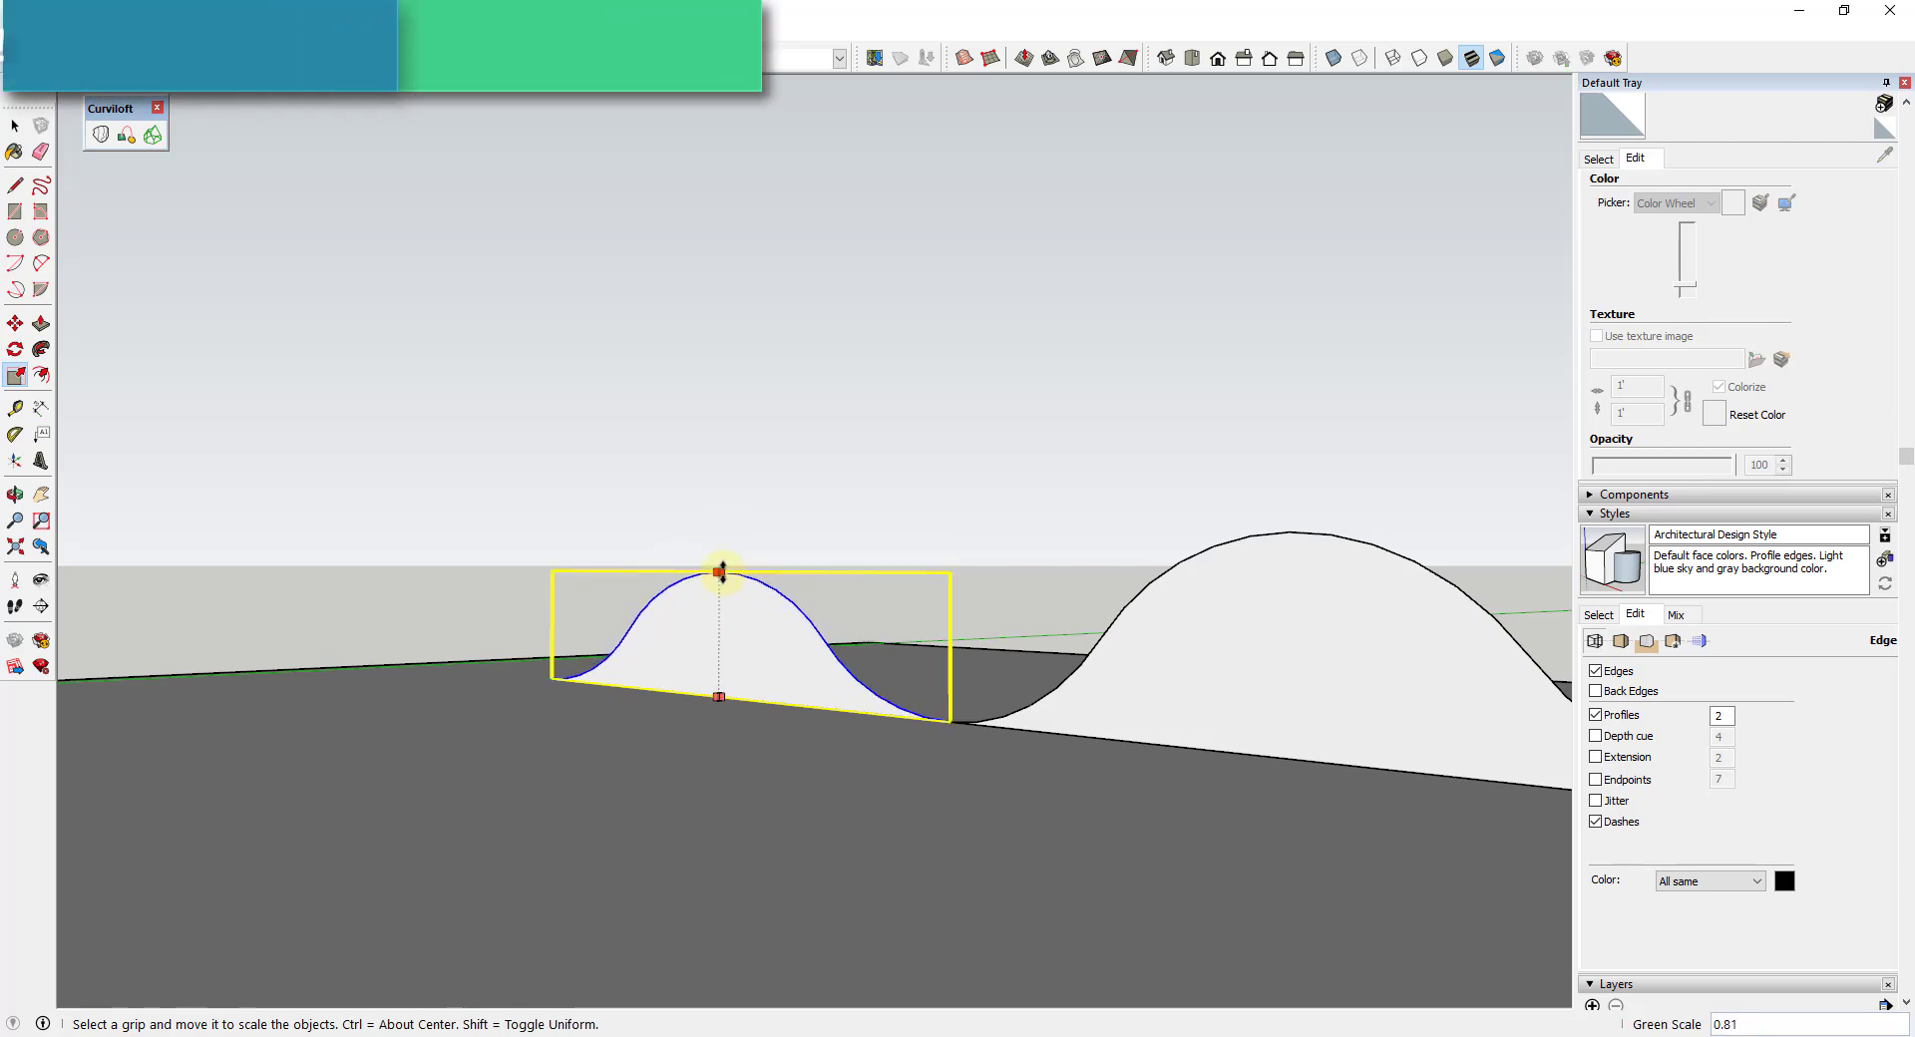
key(space)
Erase both segments of the profile's straight base line so only the wavy curve is left
middle_drag(961, 691, 876, 644)
scroll(875, 648, down, 4)
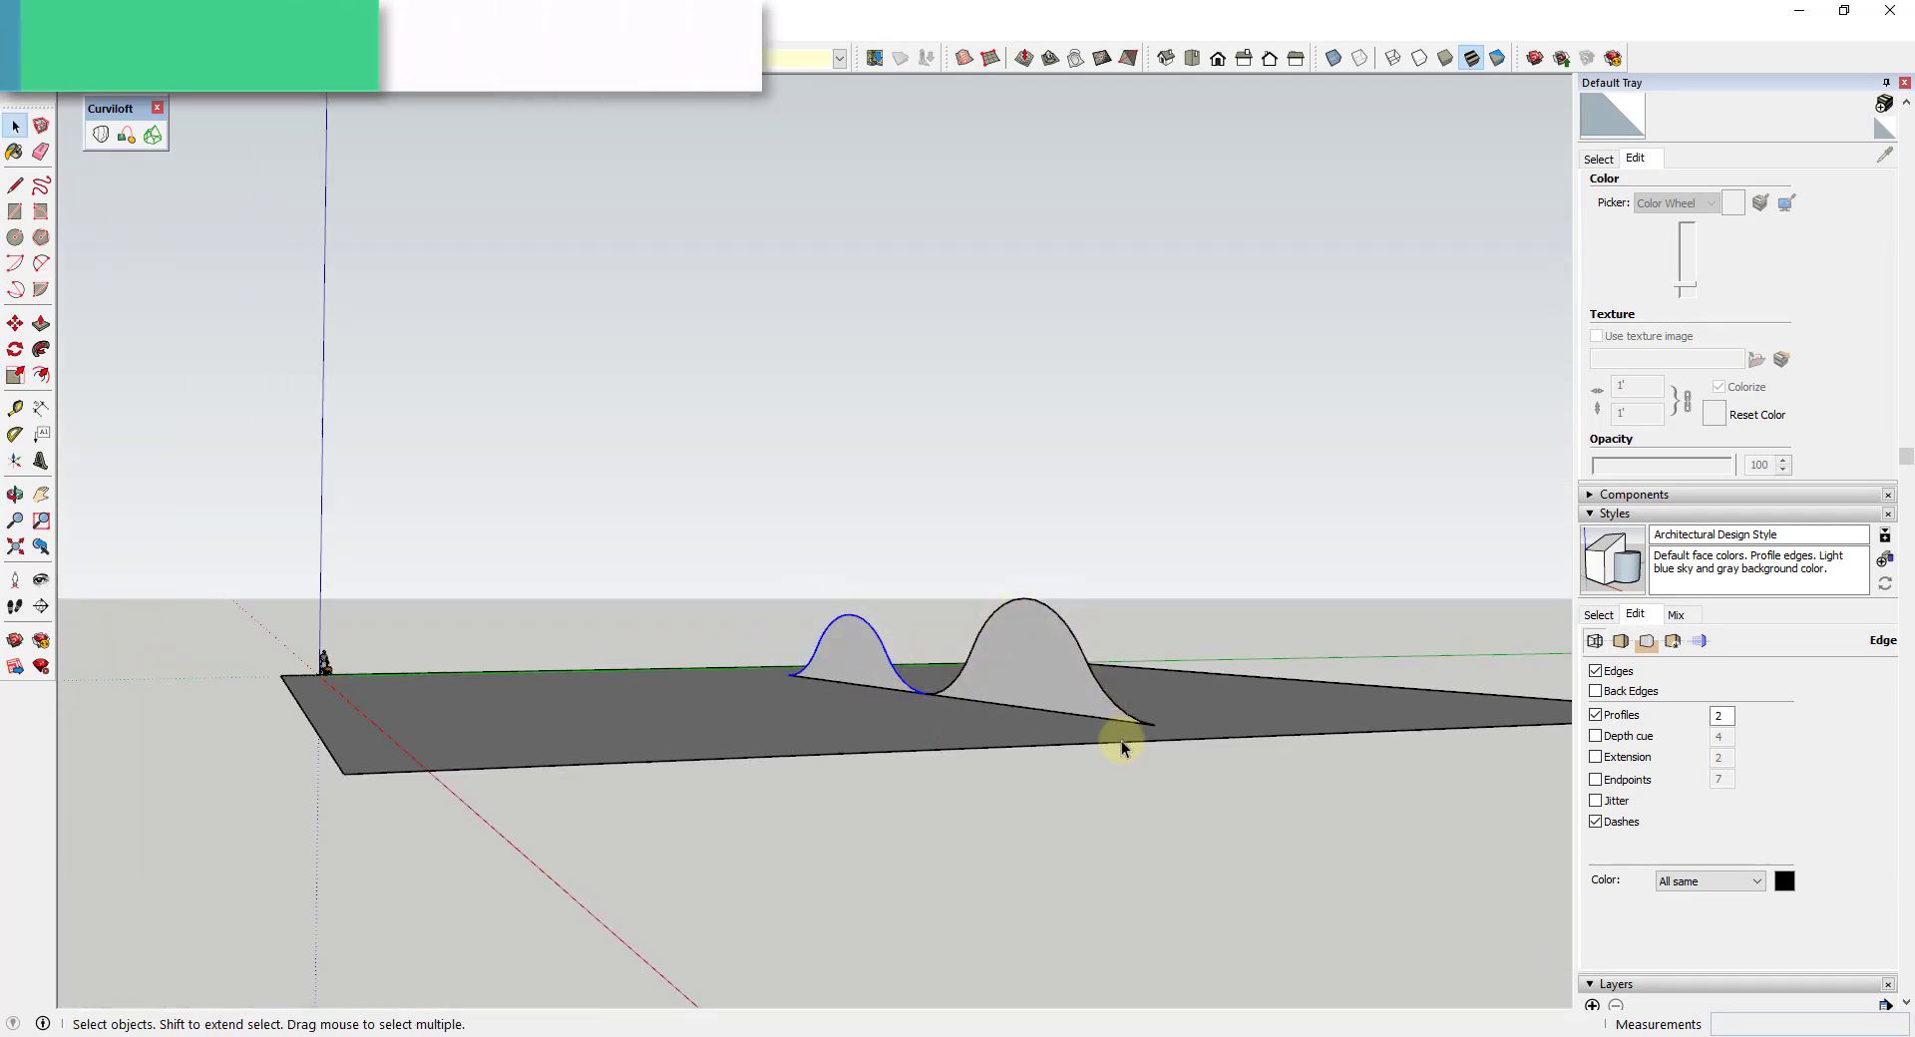
mouse_move(1171, 748)
middle_down()
mouse_move(1120, 785)
mouse_move(1043, 761)
mouse_move(924, 769)
mouse_move(1017, 773)
mouse_move(895, 710)
middle_up()
key(e)
click(1026, 726)
click(885, 676)
key(space)
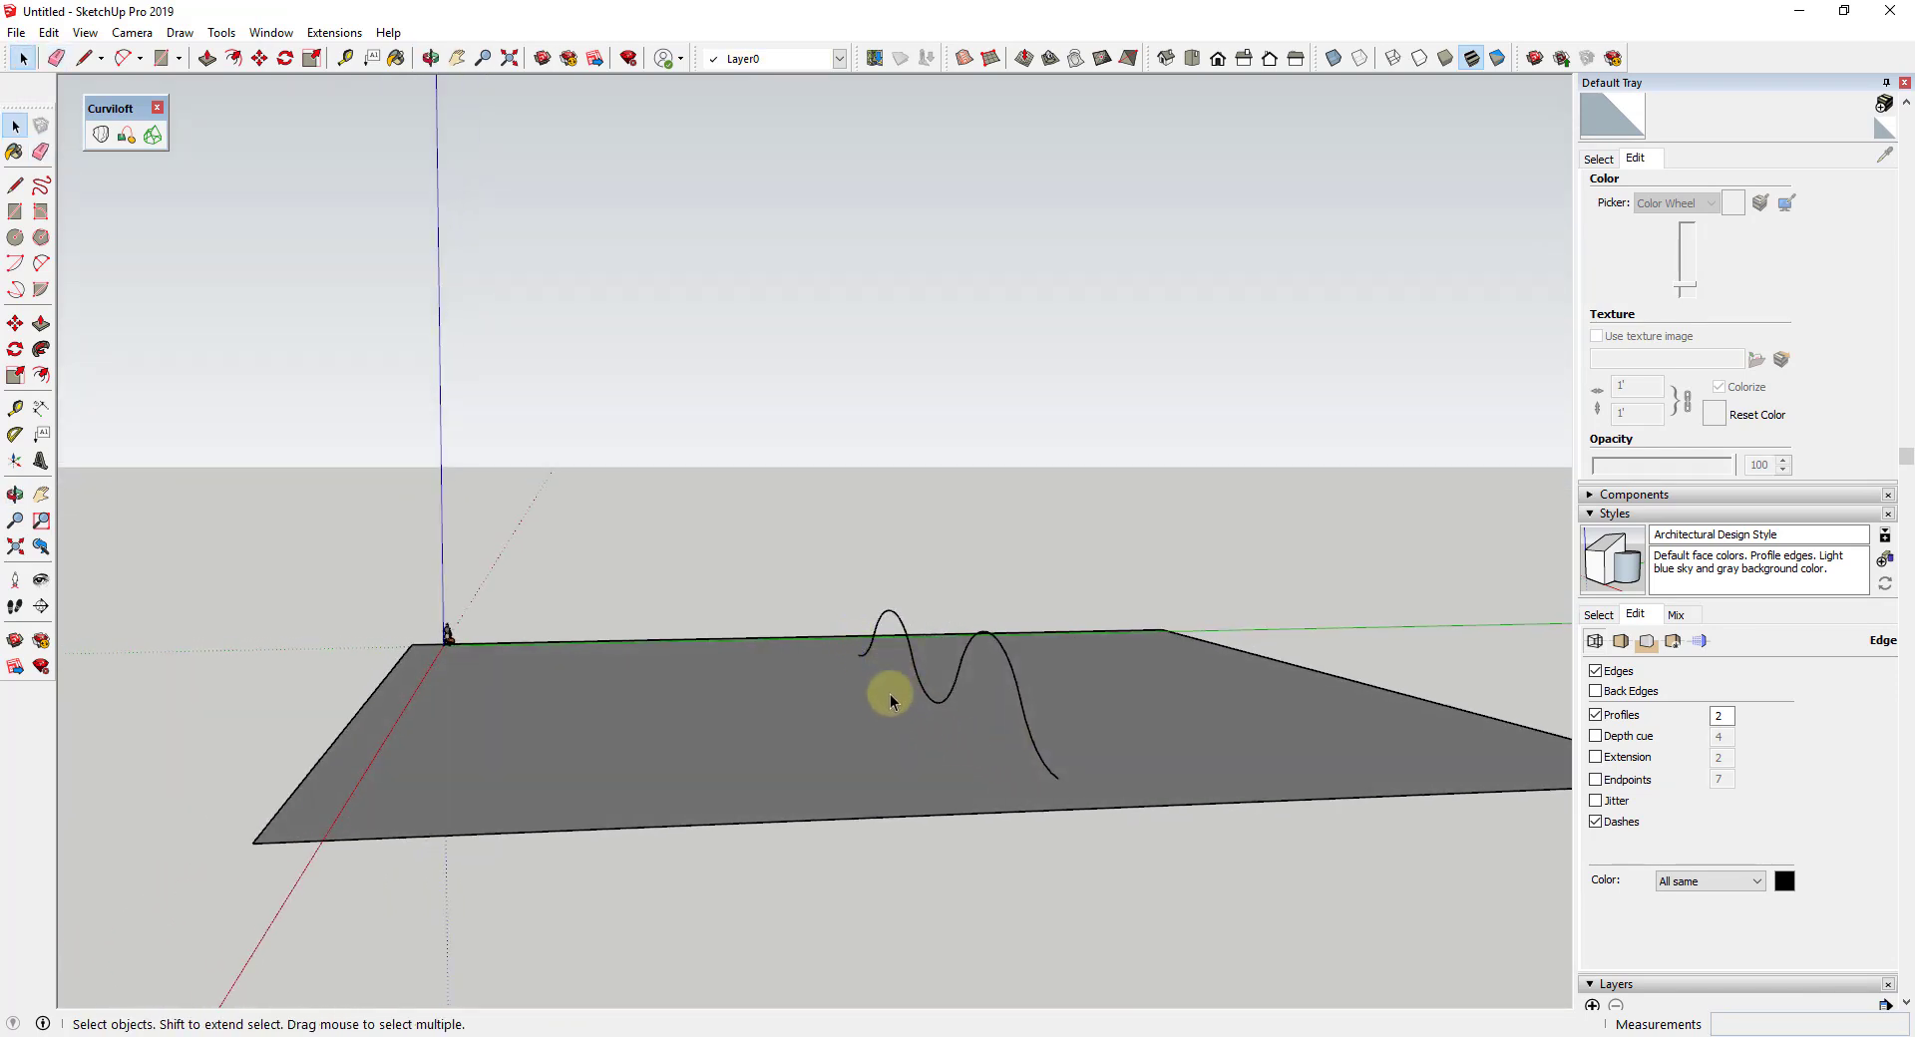
Select the complete wavy curve and copy it sideways along the green axis on the ground face
mouse_move(780, 579)
mouse_down()
mouse_move(1034, 727)
mouse_move(1120, 804)
mouse_move(1111, 776)
mouse_up()
key(m)
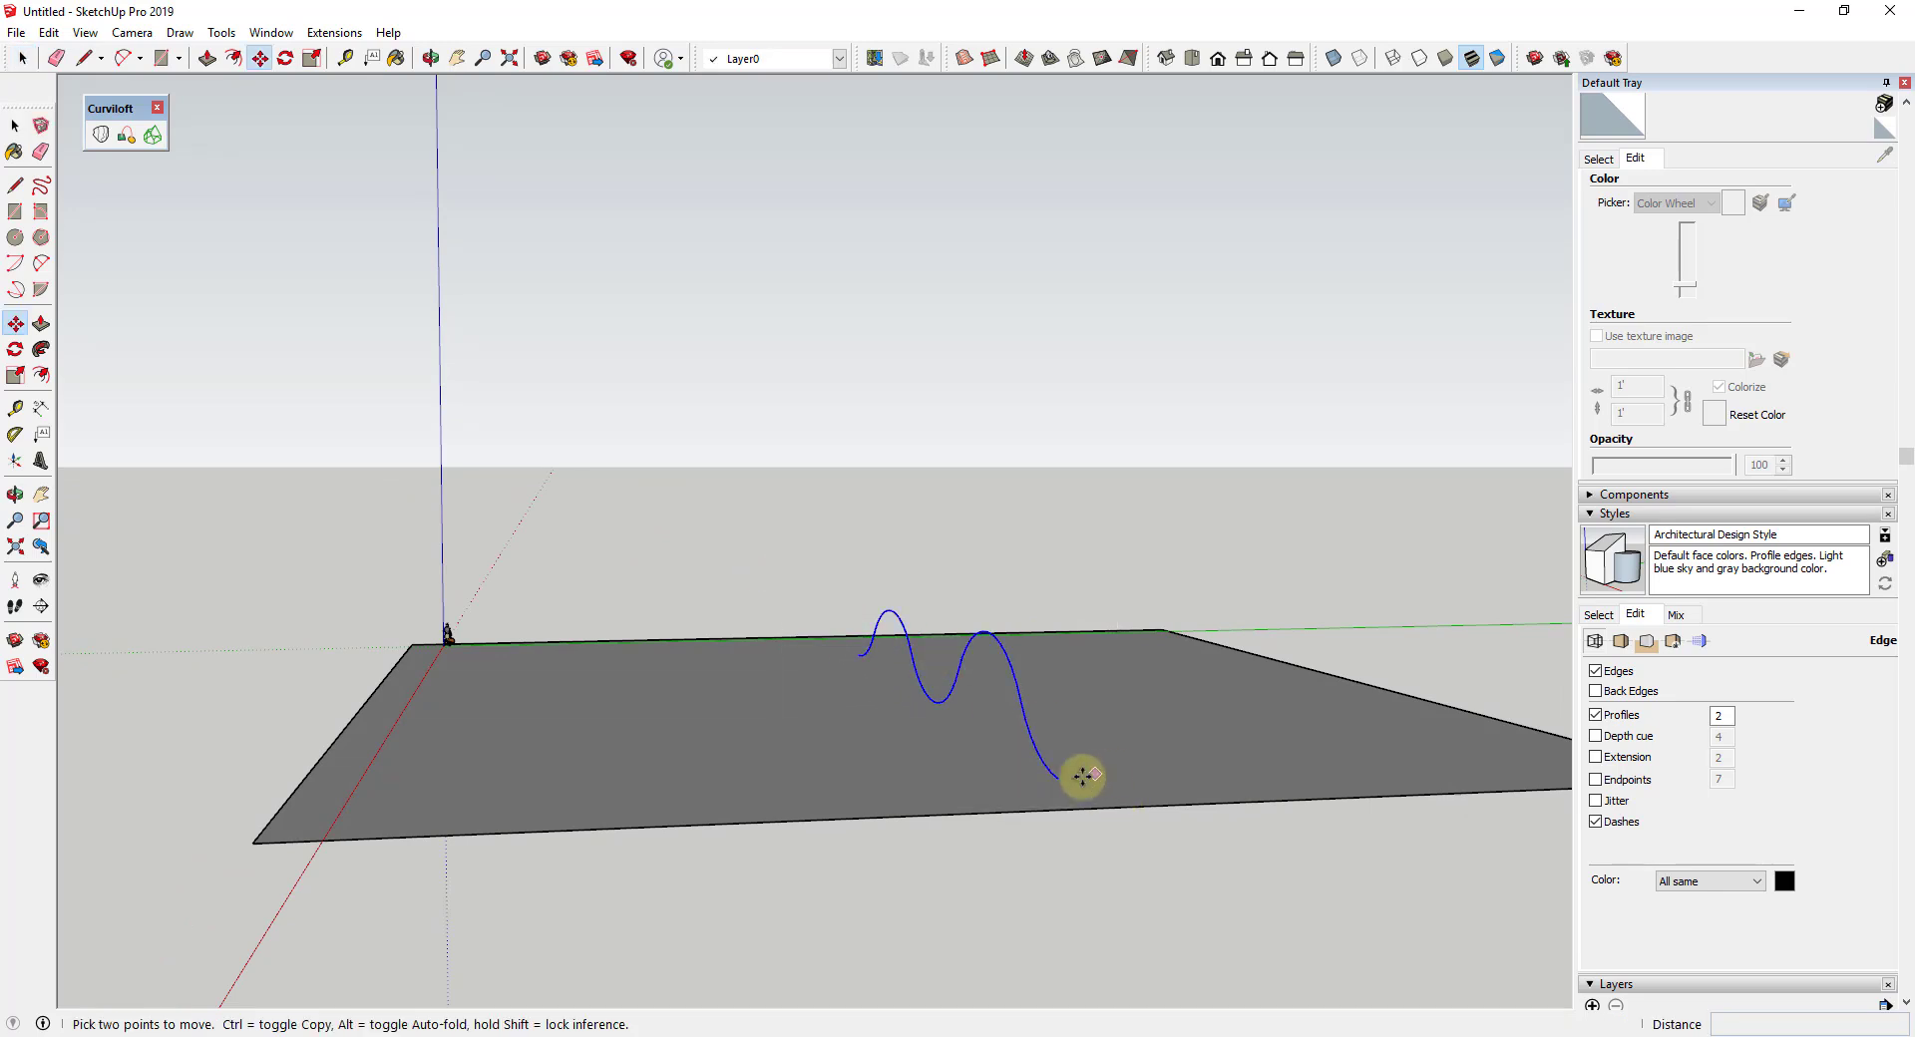
middle_drag(1133, 782, 1013, 798)
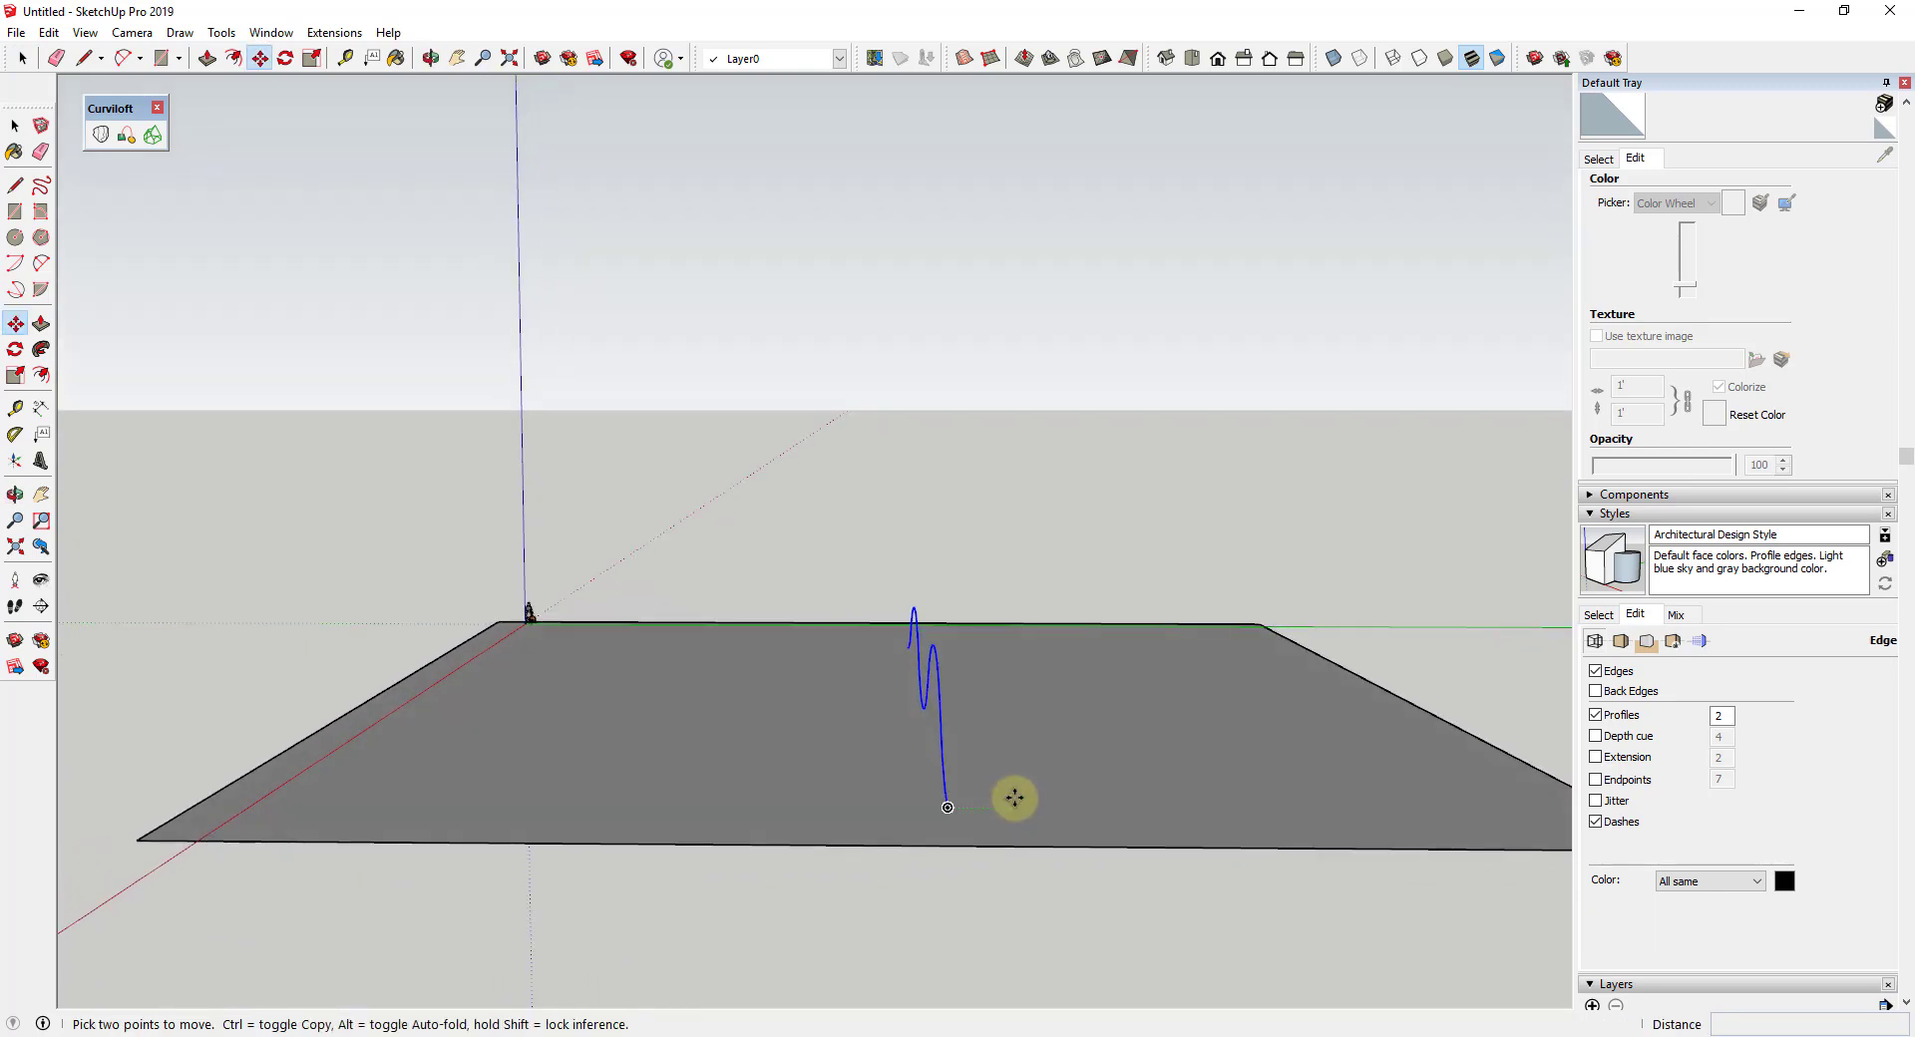
ctrl+click(949, 807)
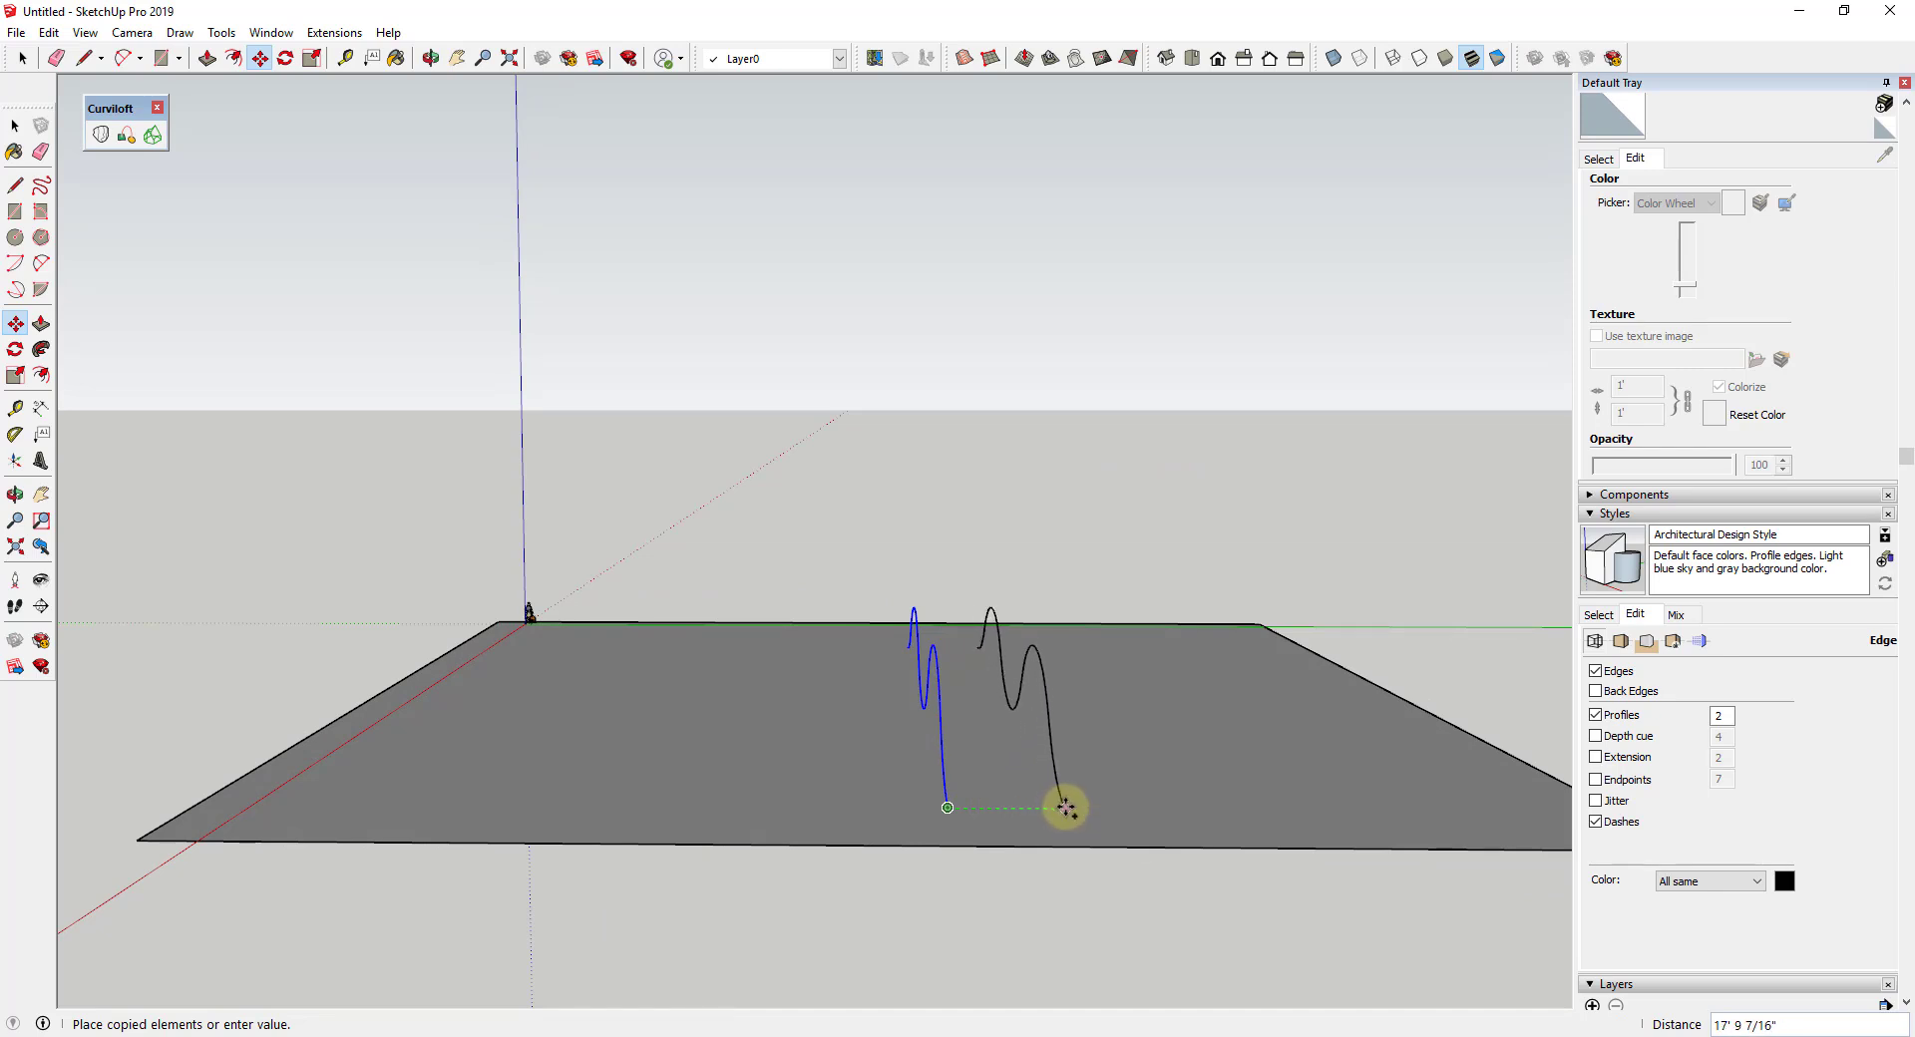
click(1095, 810)
Scale the copied curve's height down to about 0.79, keeping its base on the ground
middle_drag(1069, 783, 1130, 676)
key(s)
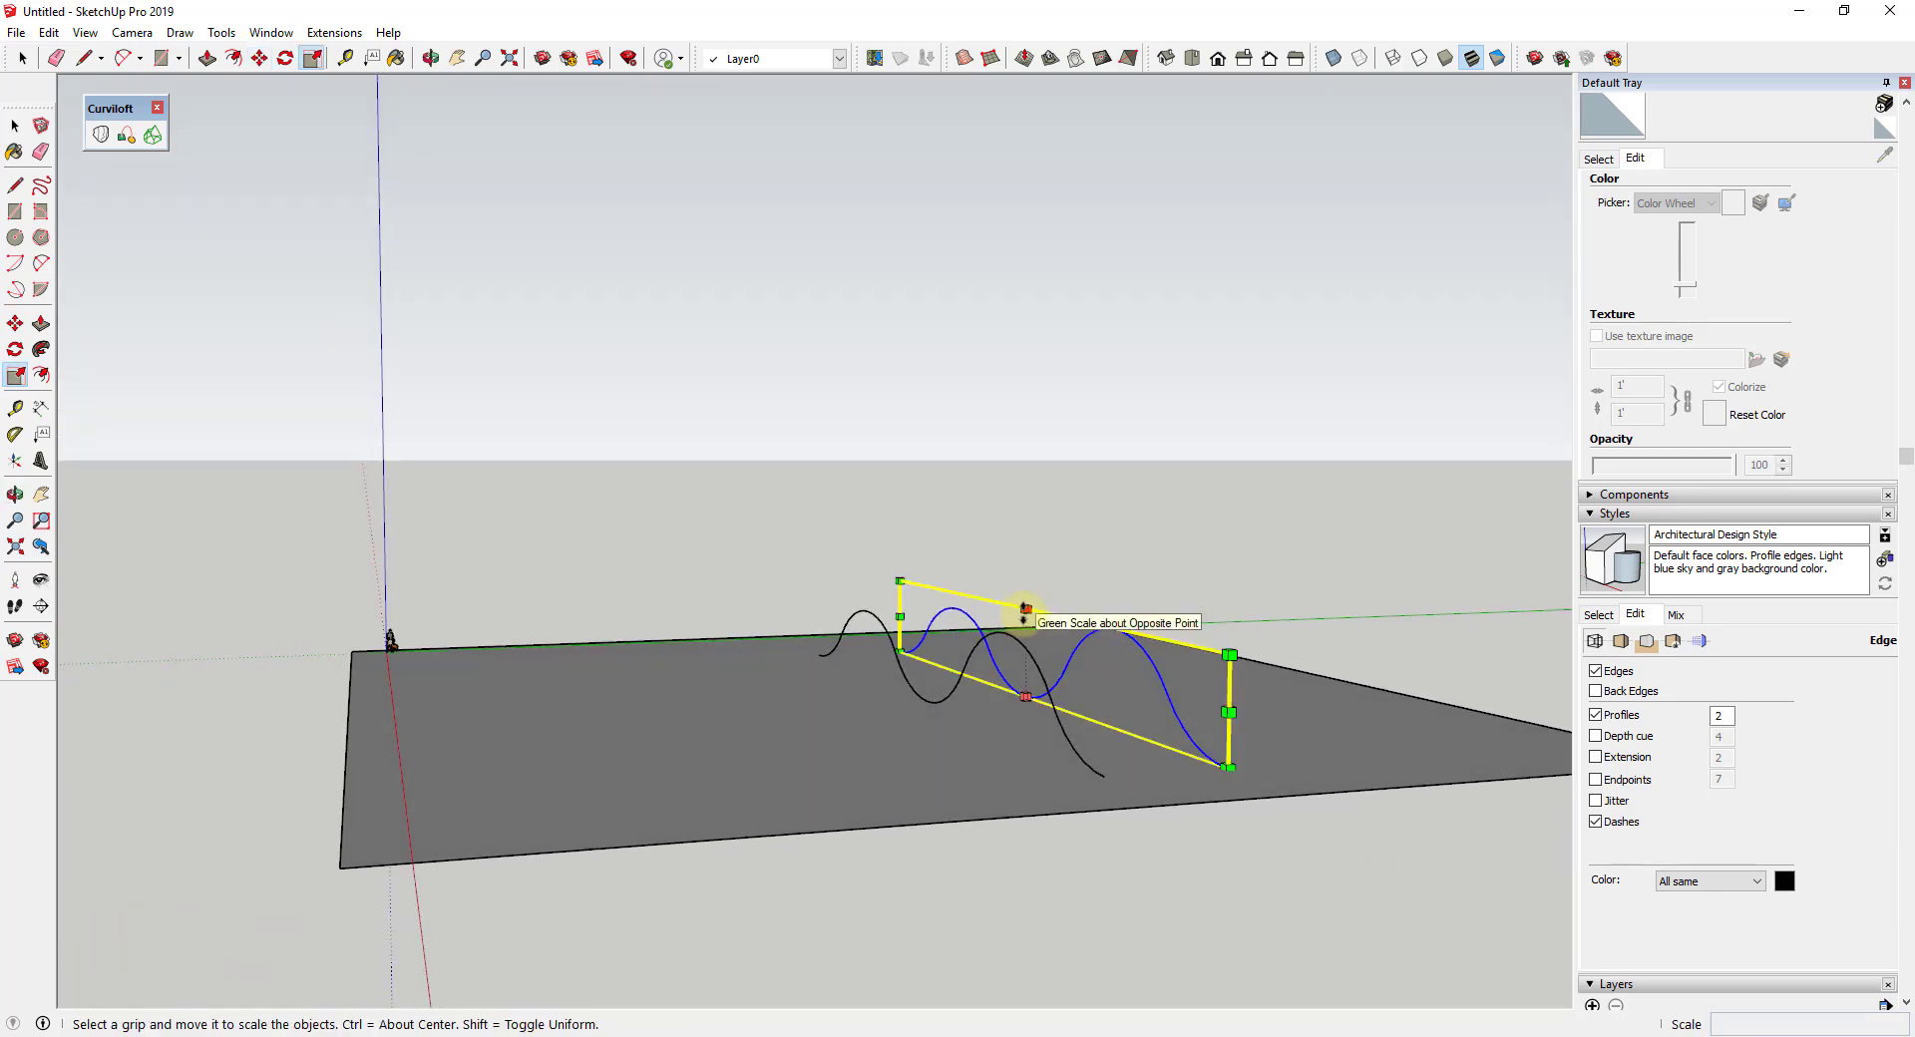
drag(1026, 609, 1034, 633)
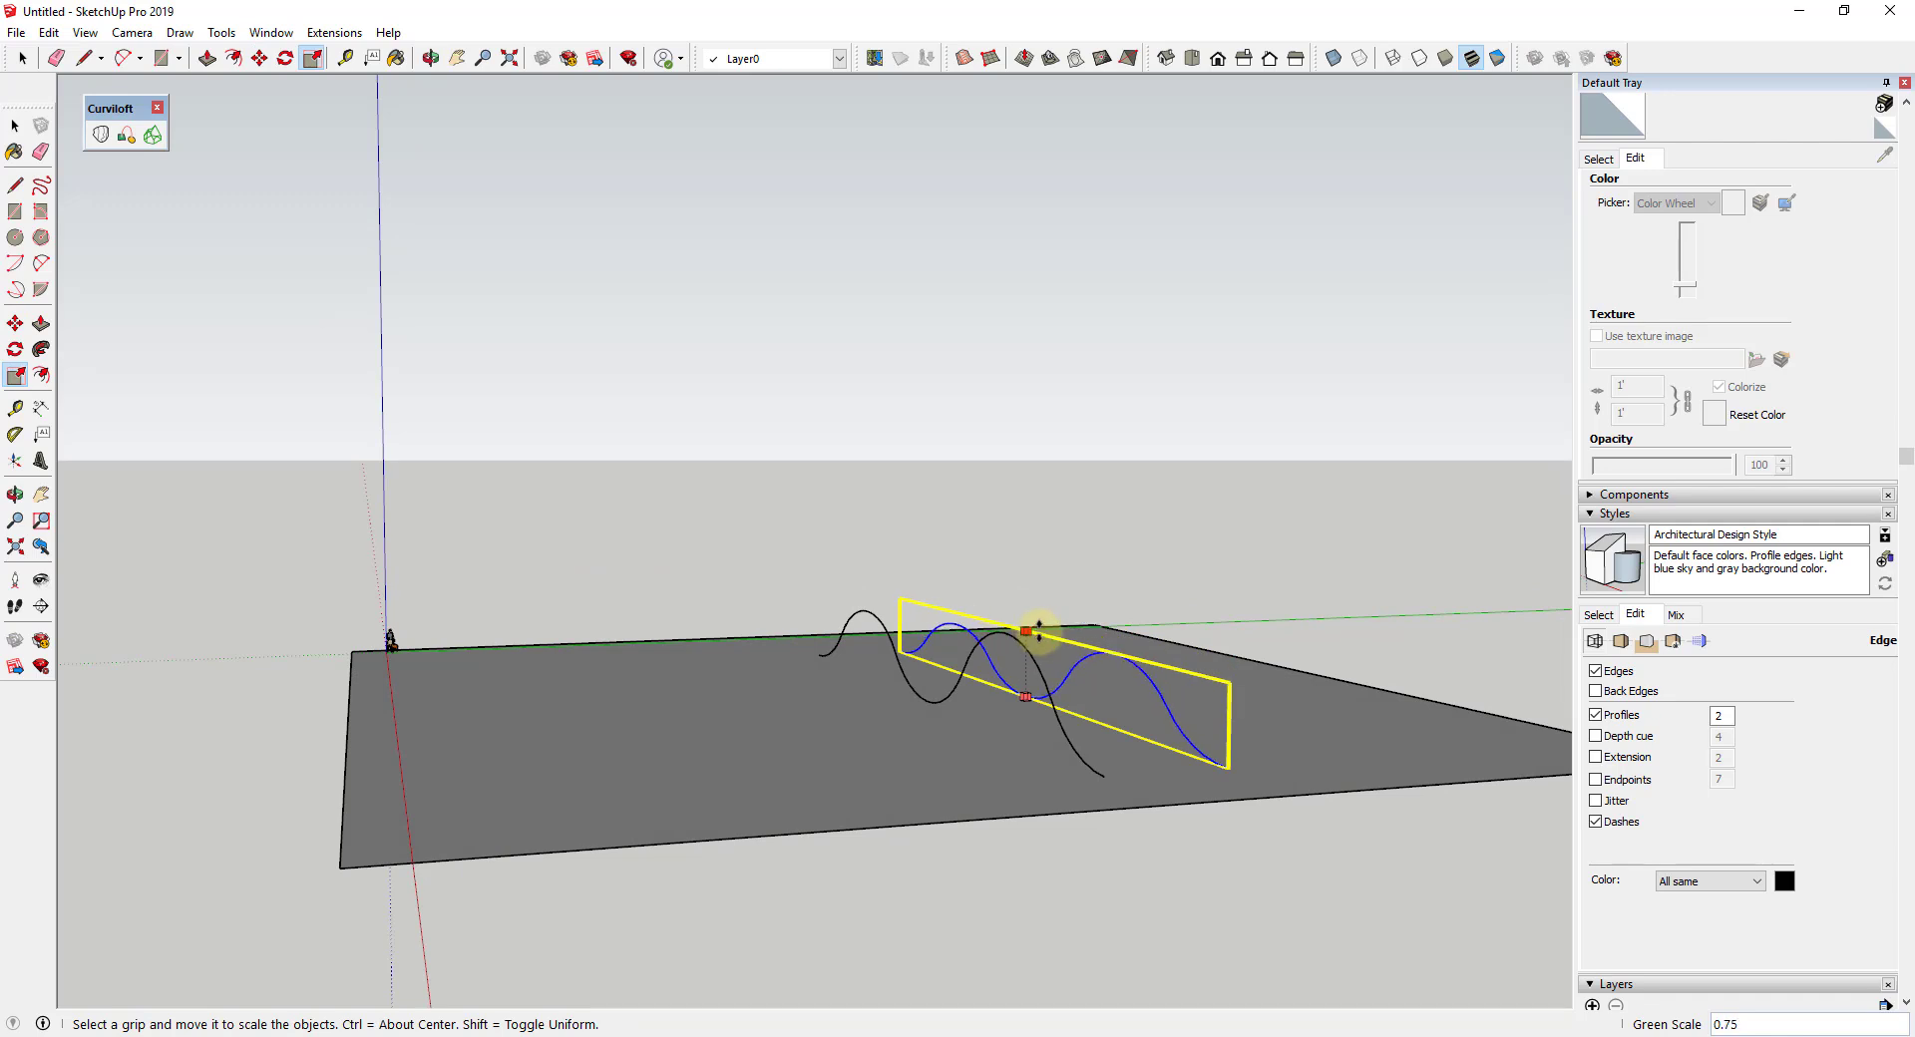
middle_drag(1040, 628, 1143, 661)
drag(1143, 662, 1179, 735)
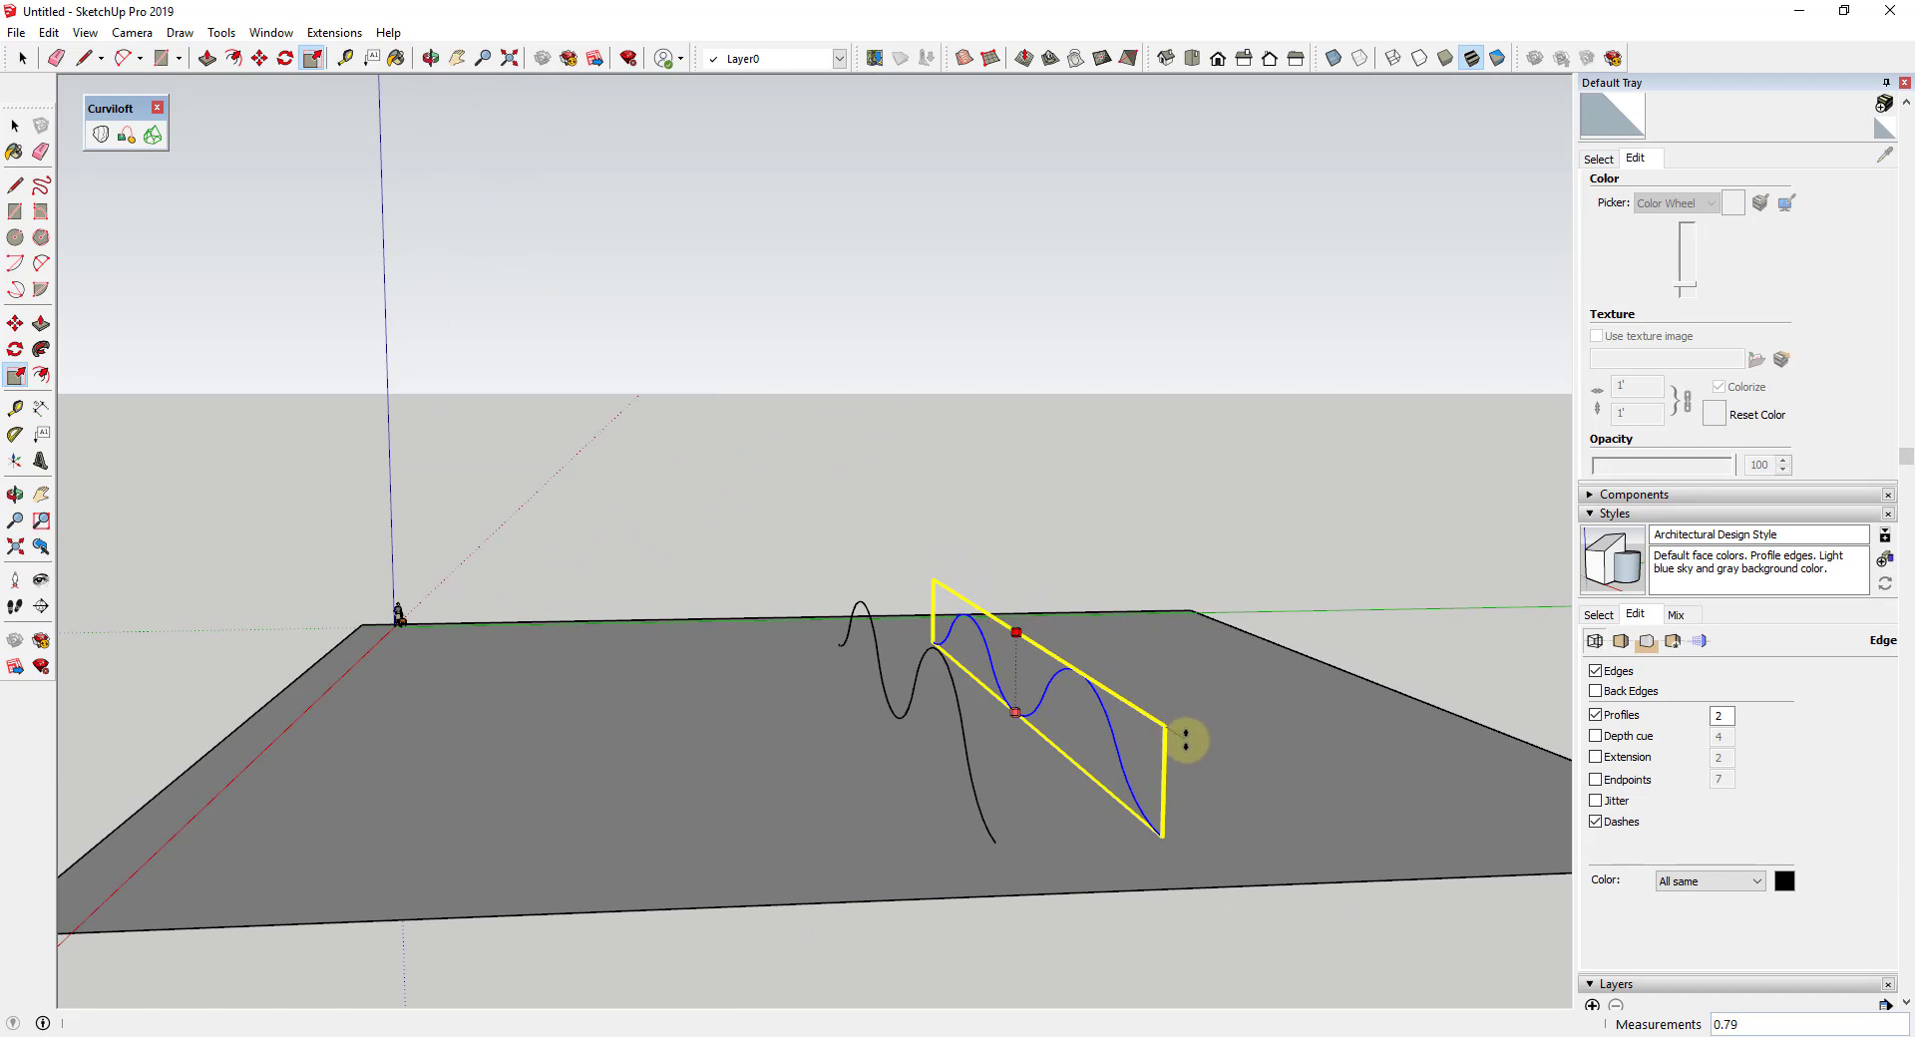
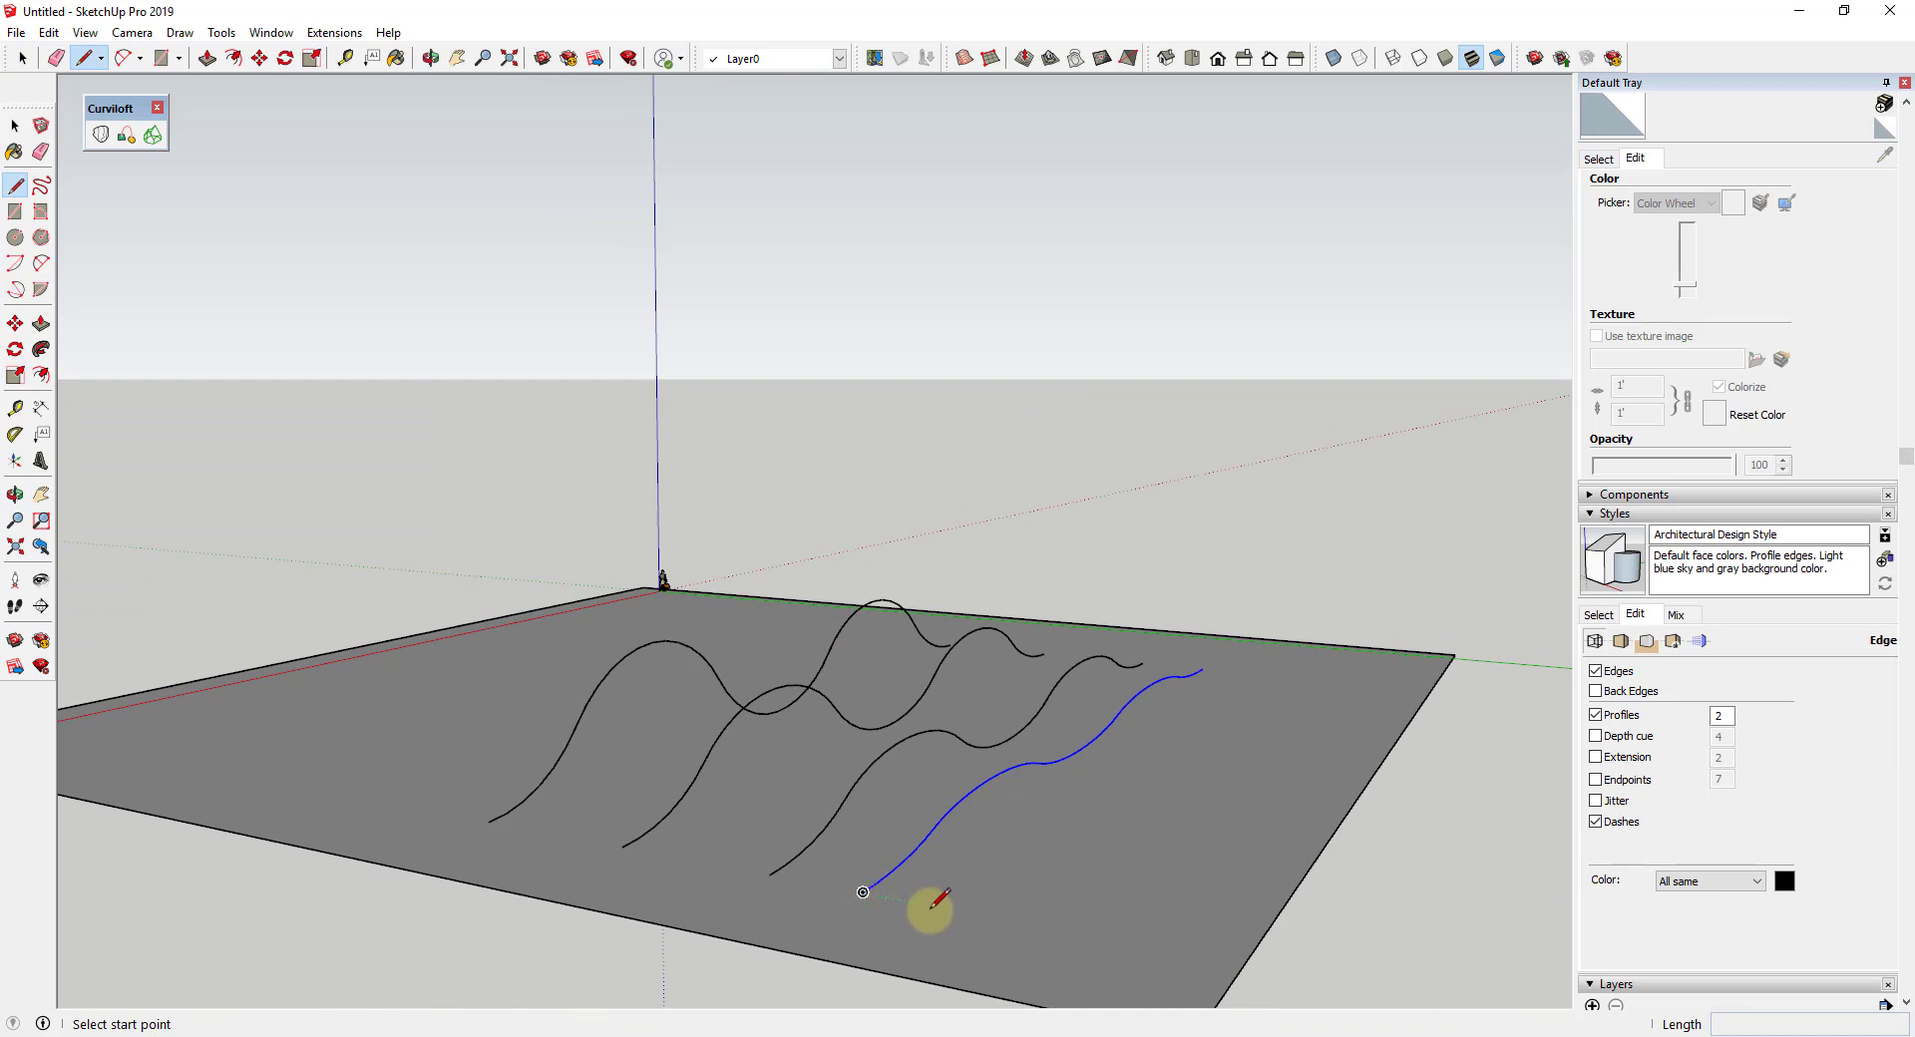
Draw a straight ground line about 147' 10" long beside the flattest curve, parallel to the red axis
click(991, 914)
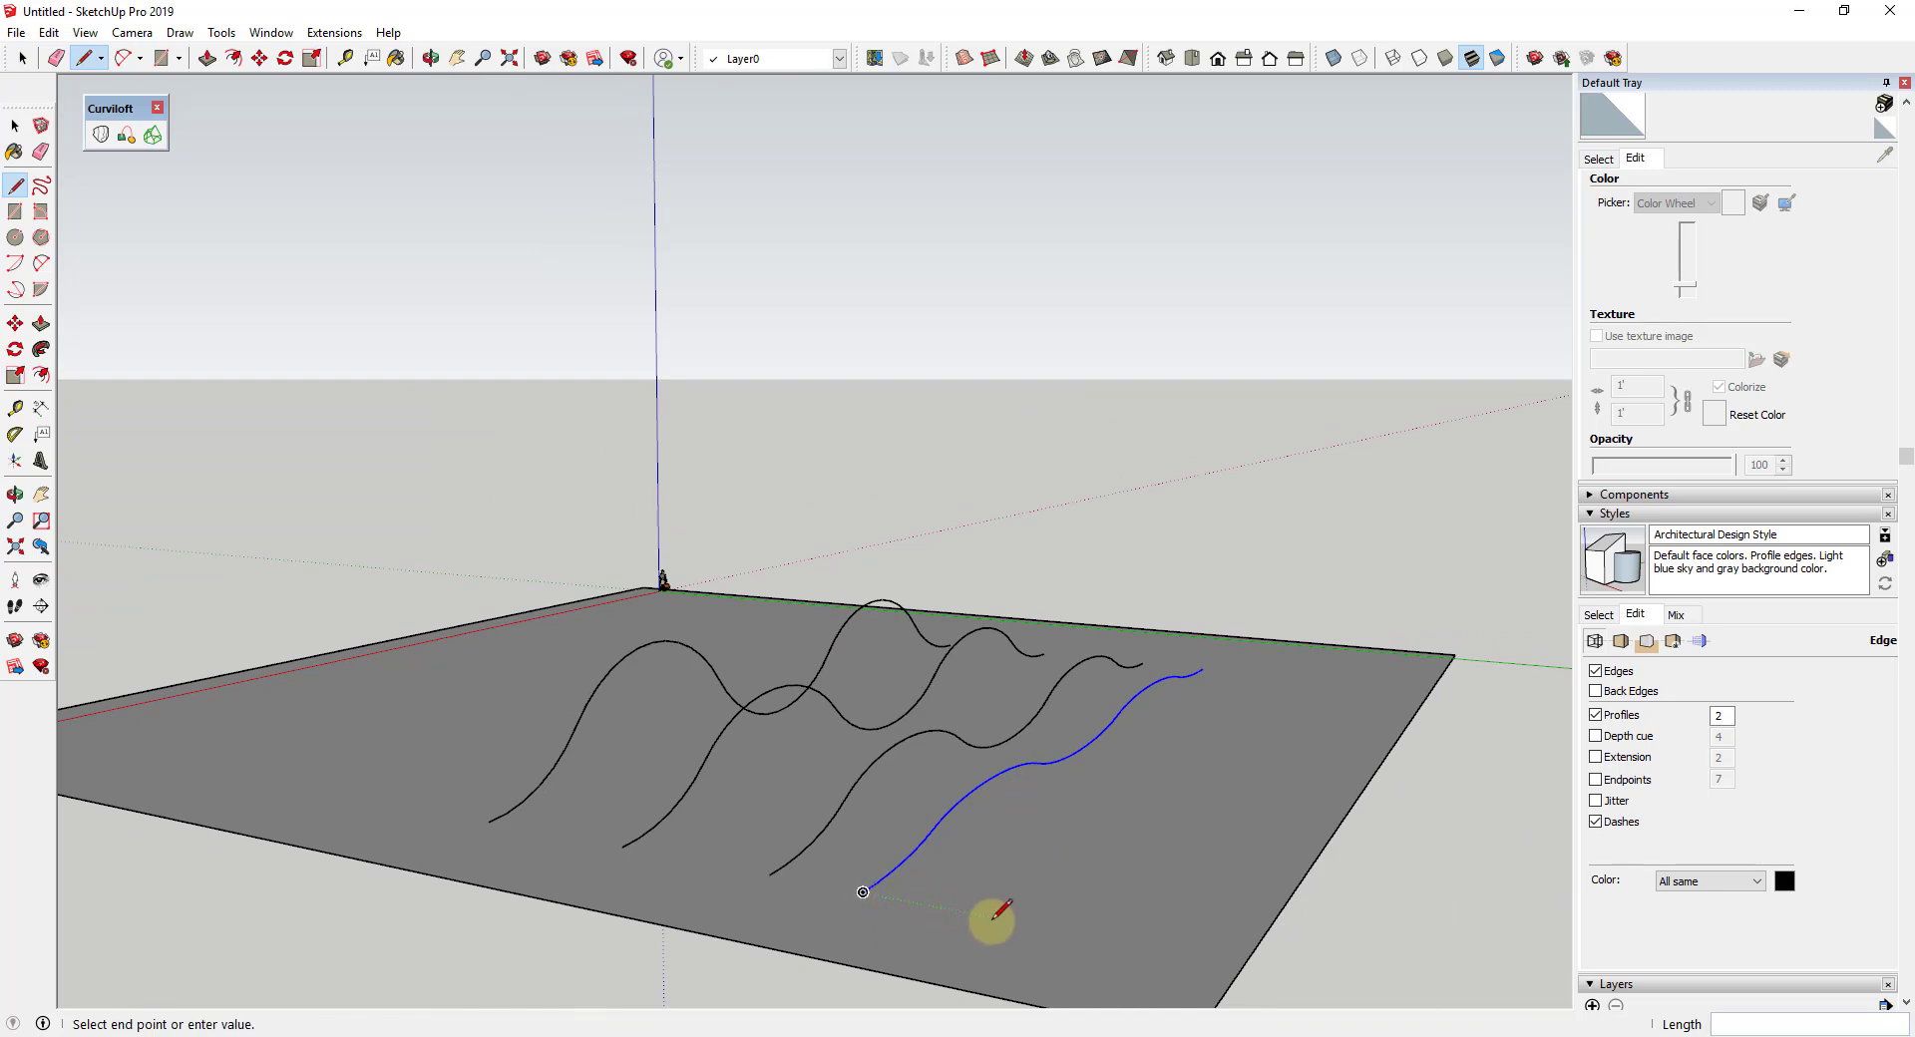
click(1147, 789)
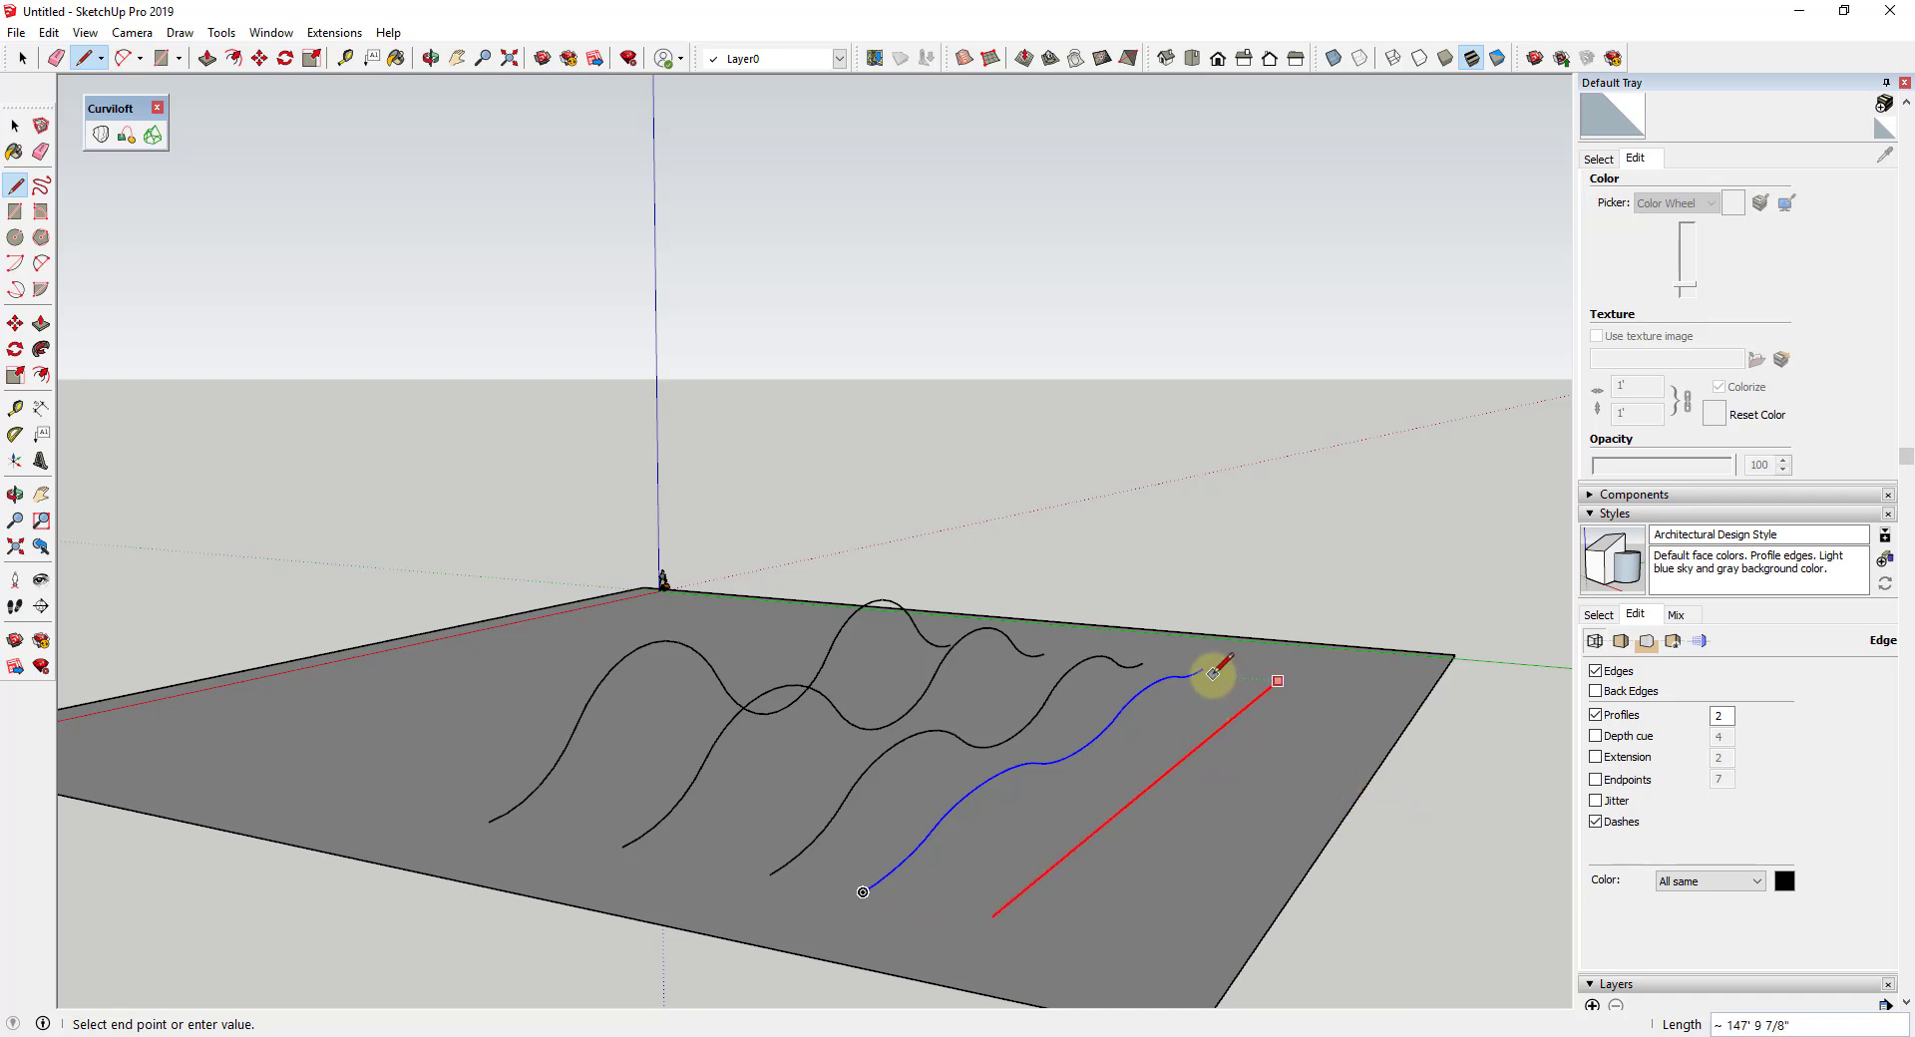
key(Escape)
middle_drag(975, 825, 1280, 746)
middle_drag(1128, 698, 1029, 712)
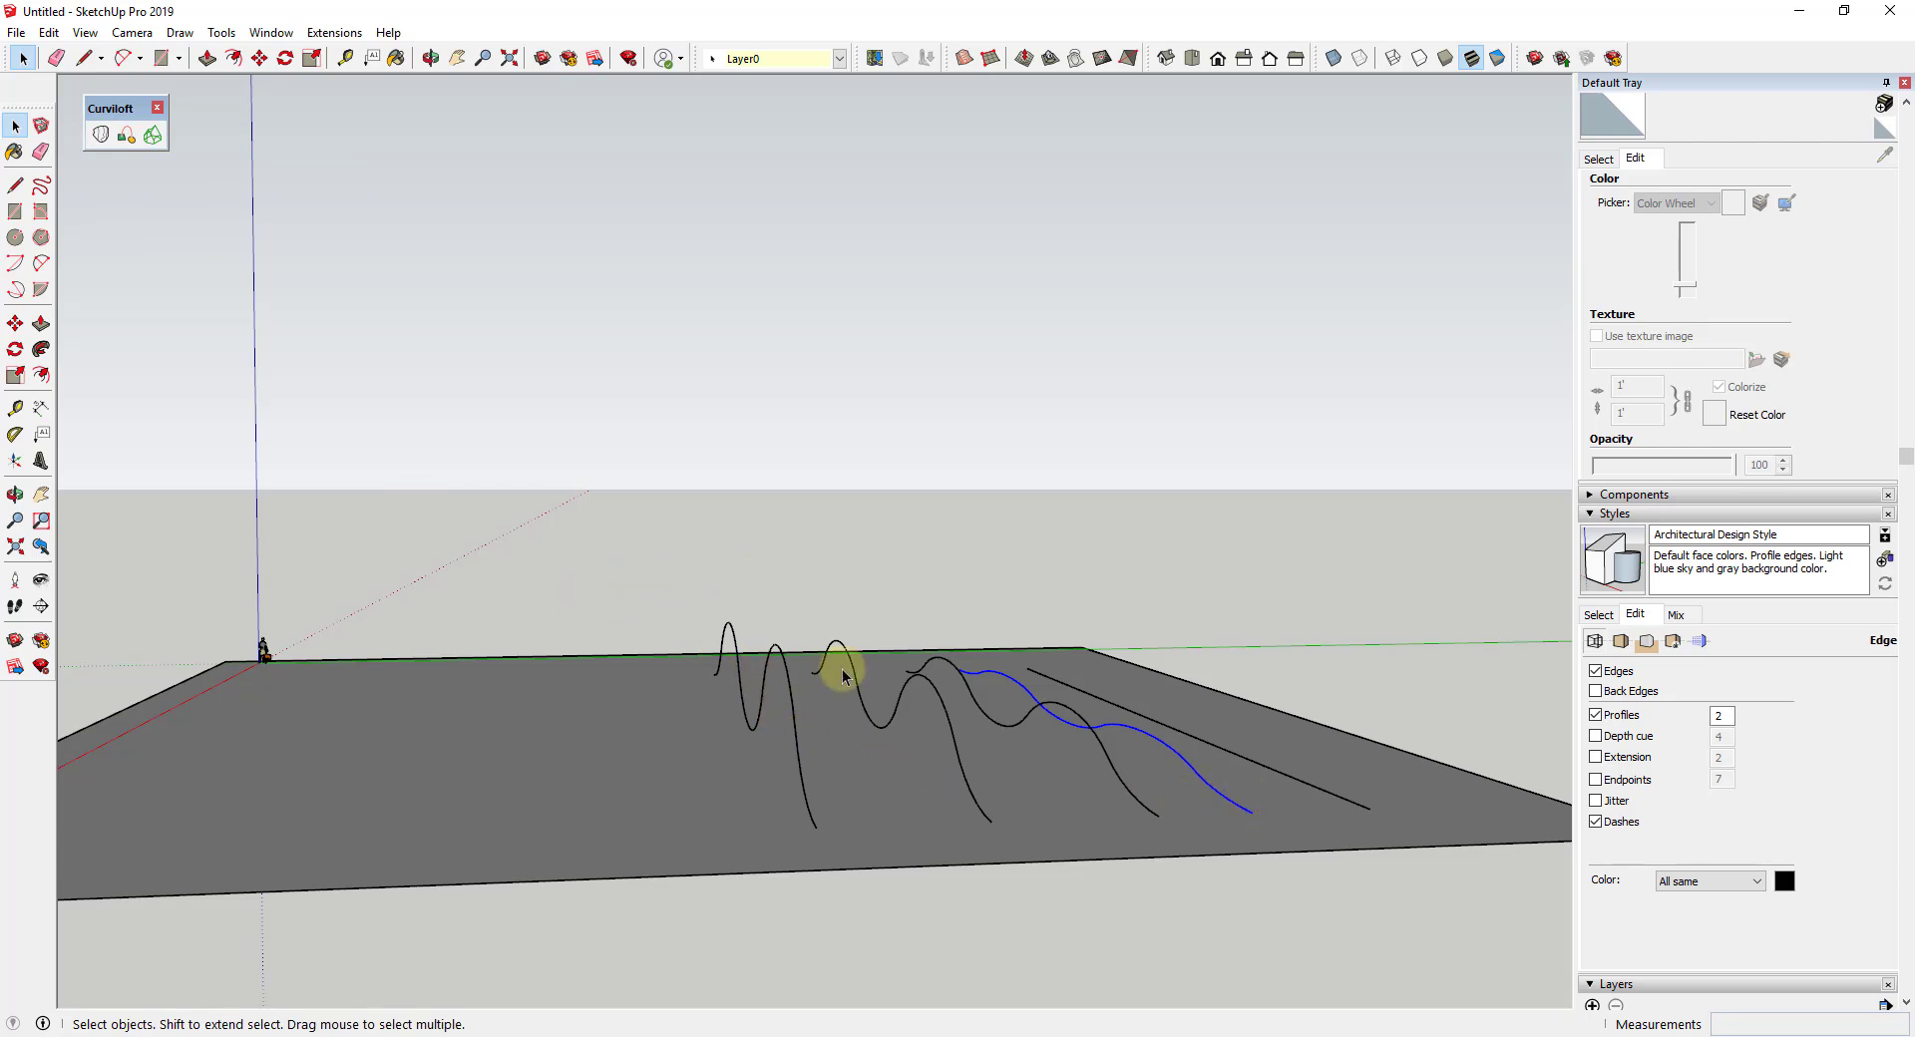
Select all four wavy curves with the straight line and preview a Curviloft Loft by Spline through them
scroll(887, 758, down, 3)
middle_drag(886, 758, 688, 760)
drag(679, 581, 1081, 847)
middle_drag(1081, 846, 1013, 757)
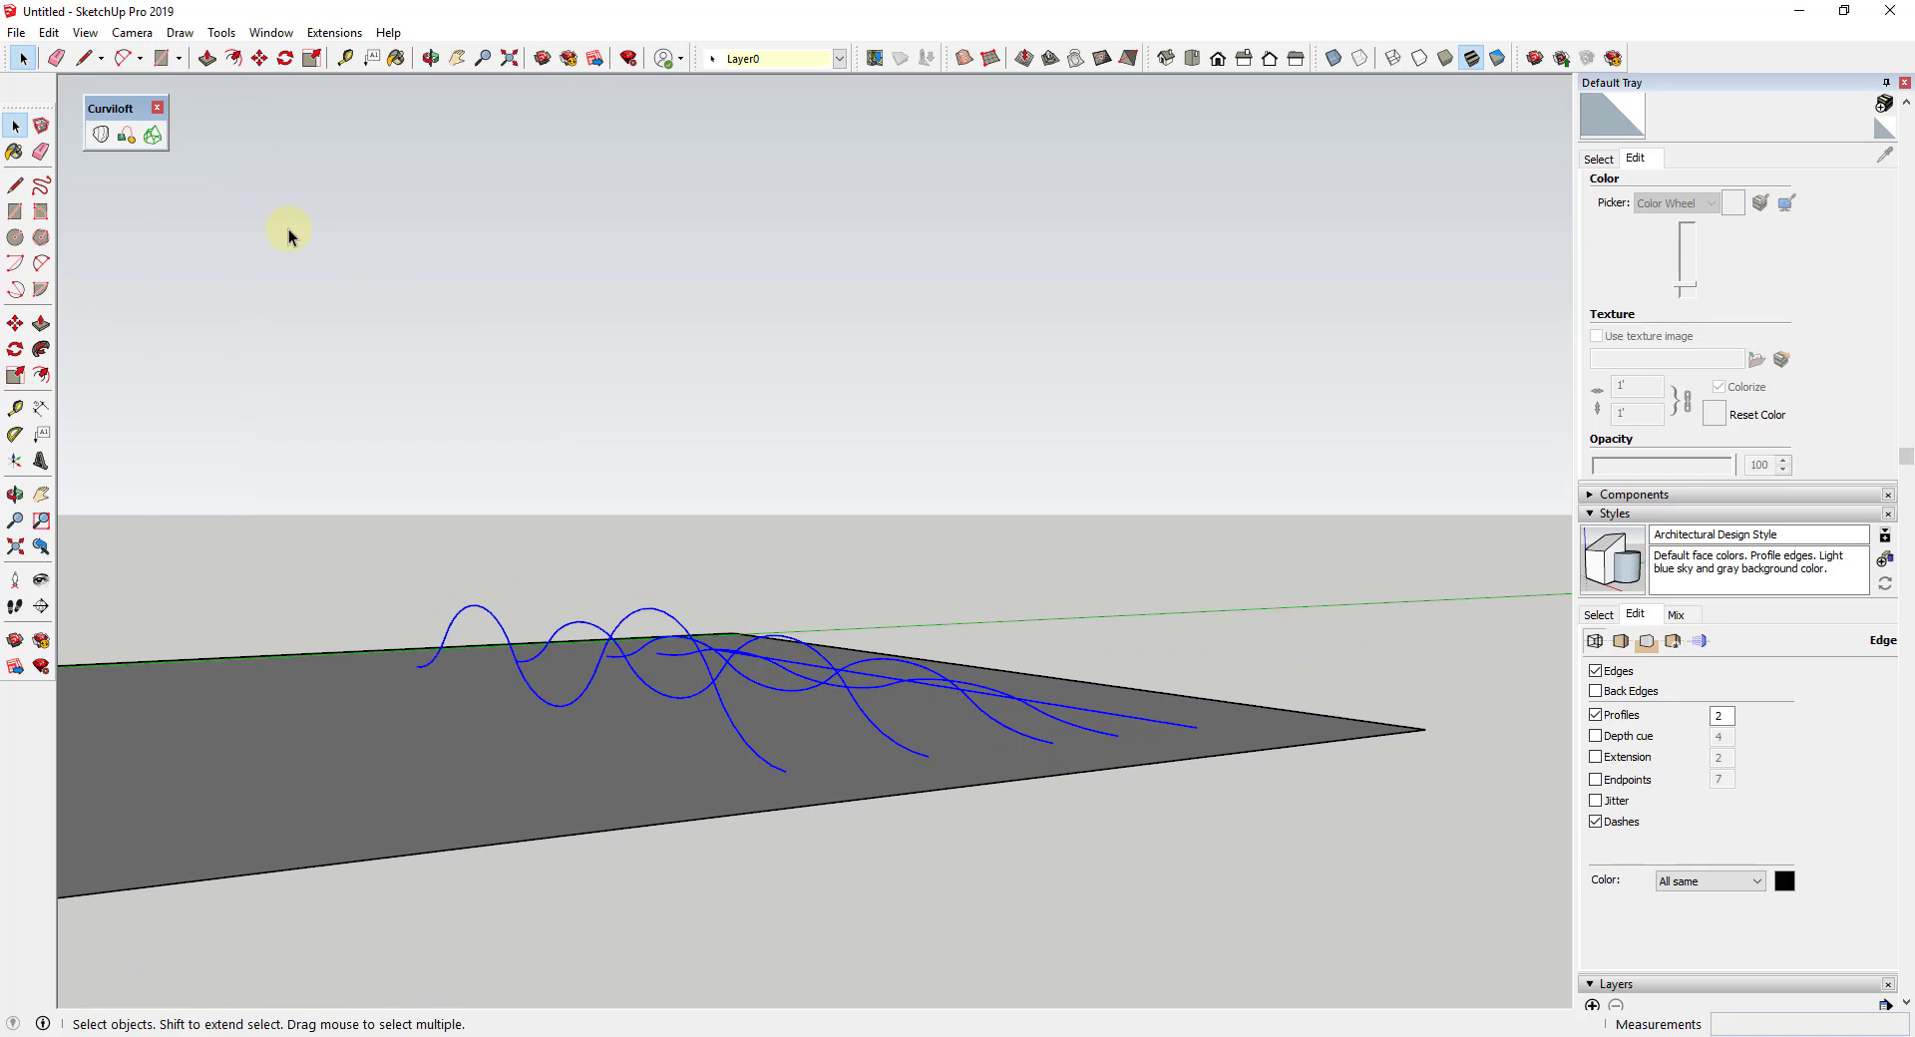
click(101, 136)
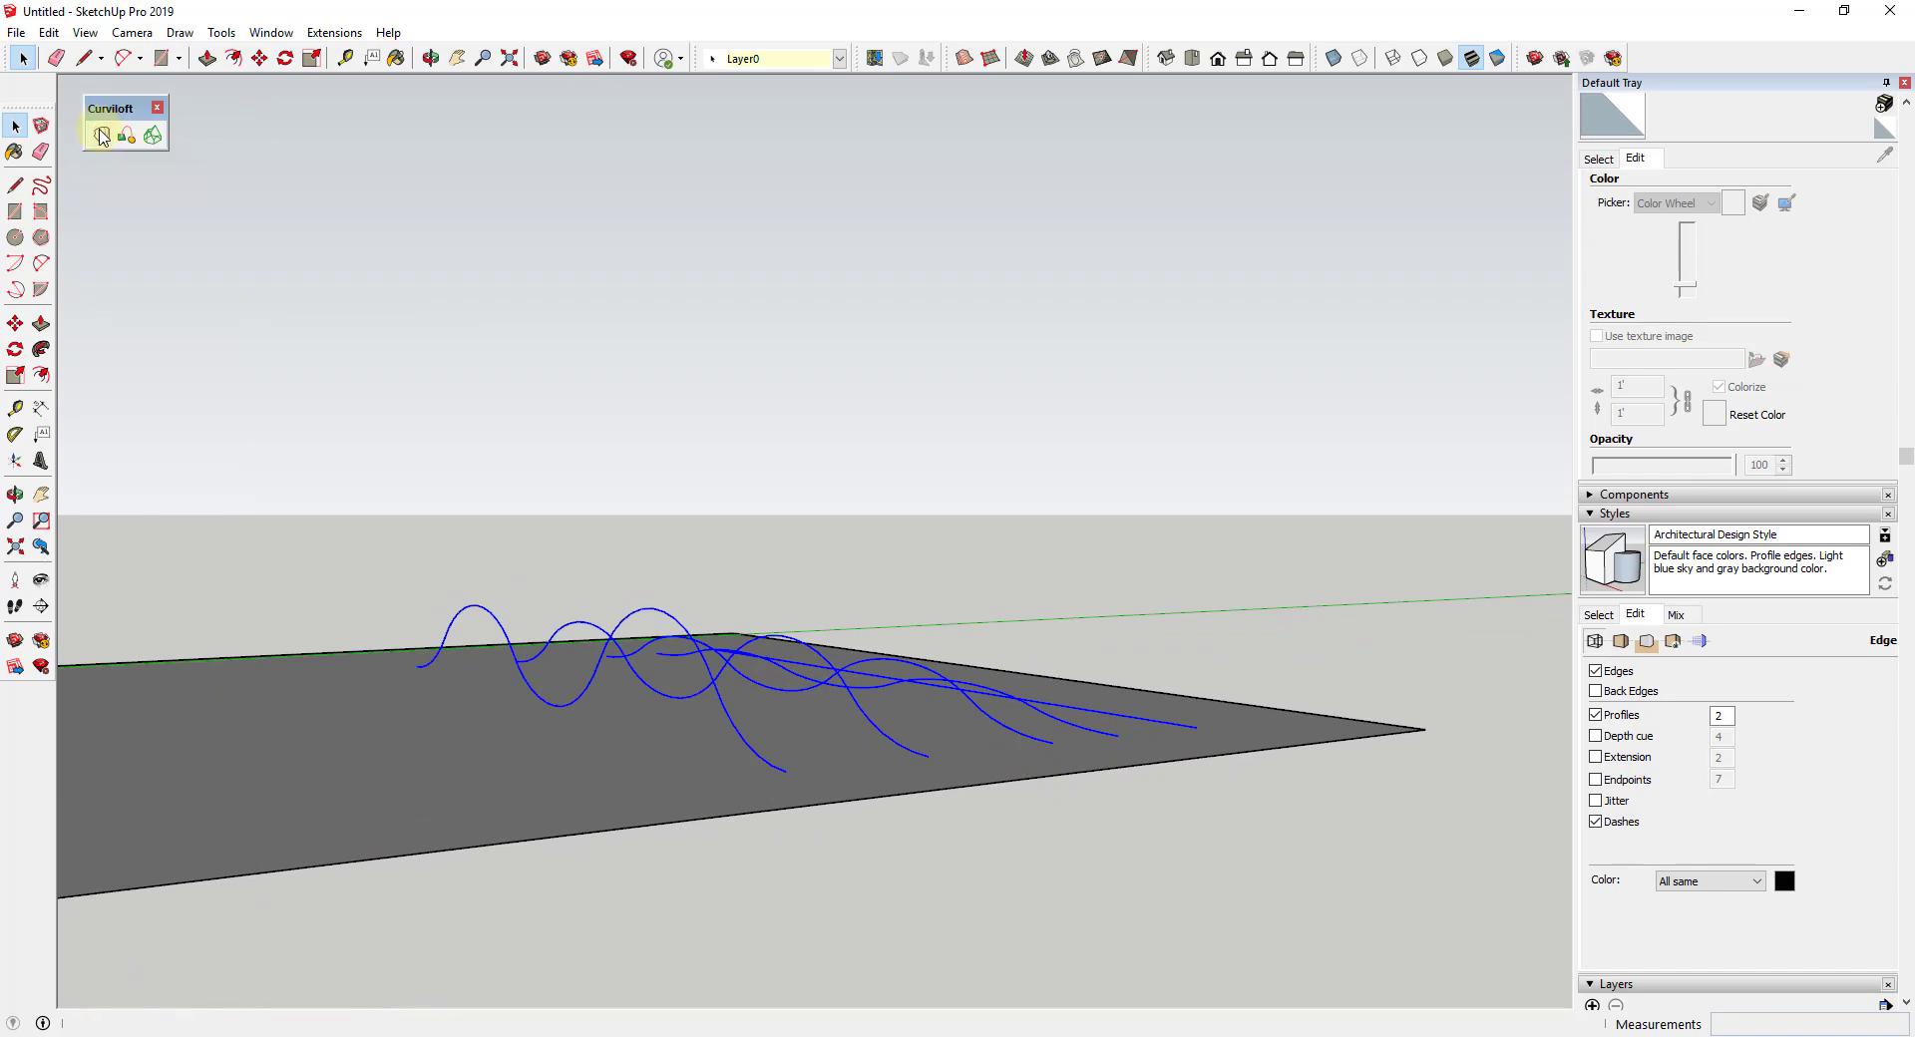
middle_drag(522, 576, 948, 898)
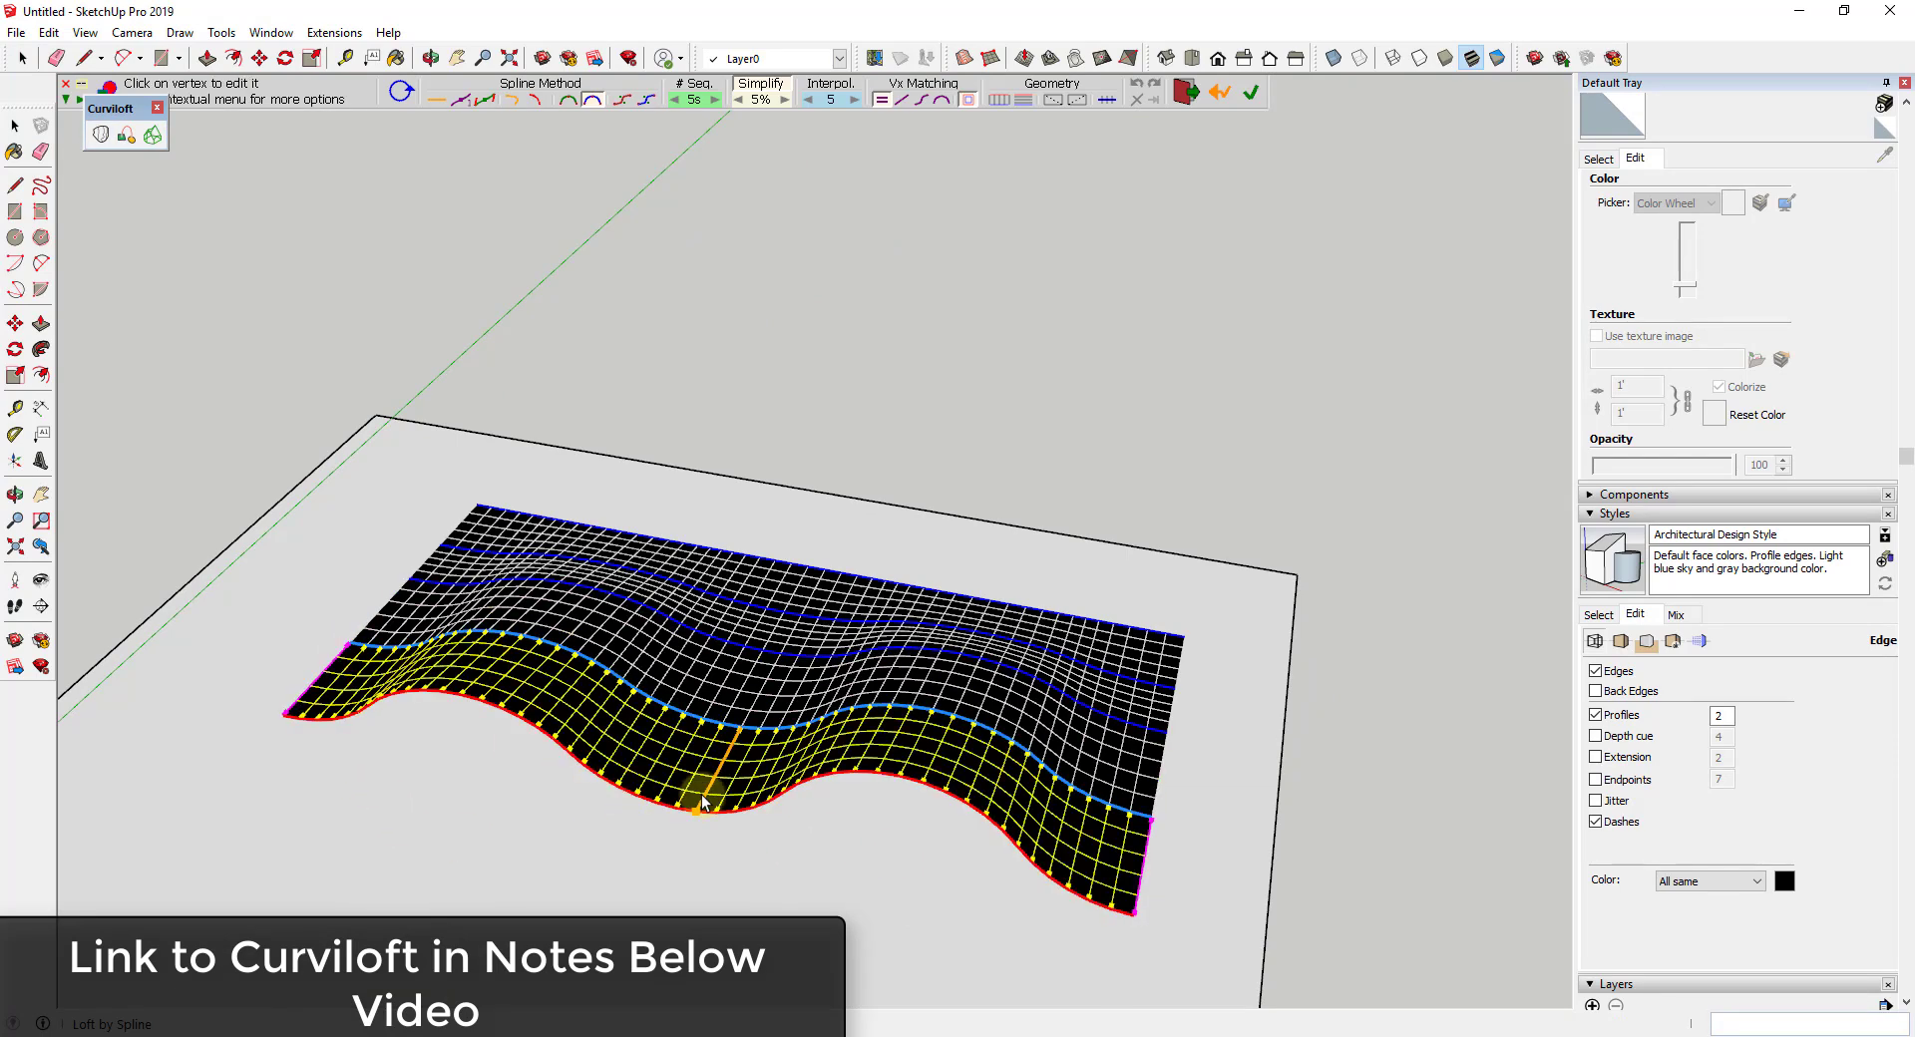
key(Escape)
middle_drag(1083, 843, 496, 676)
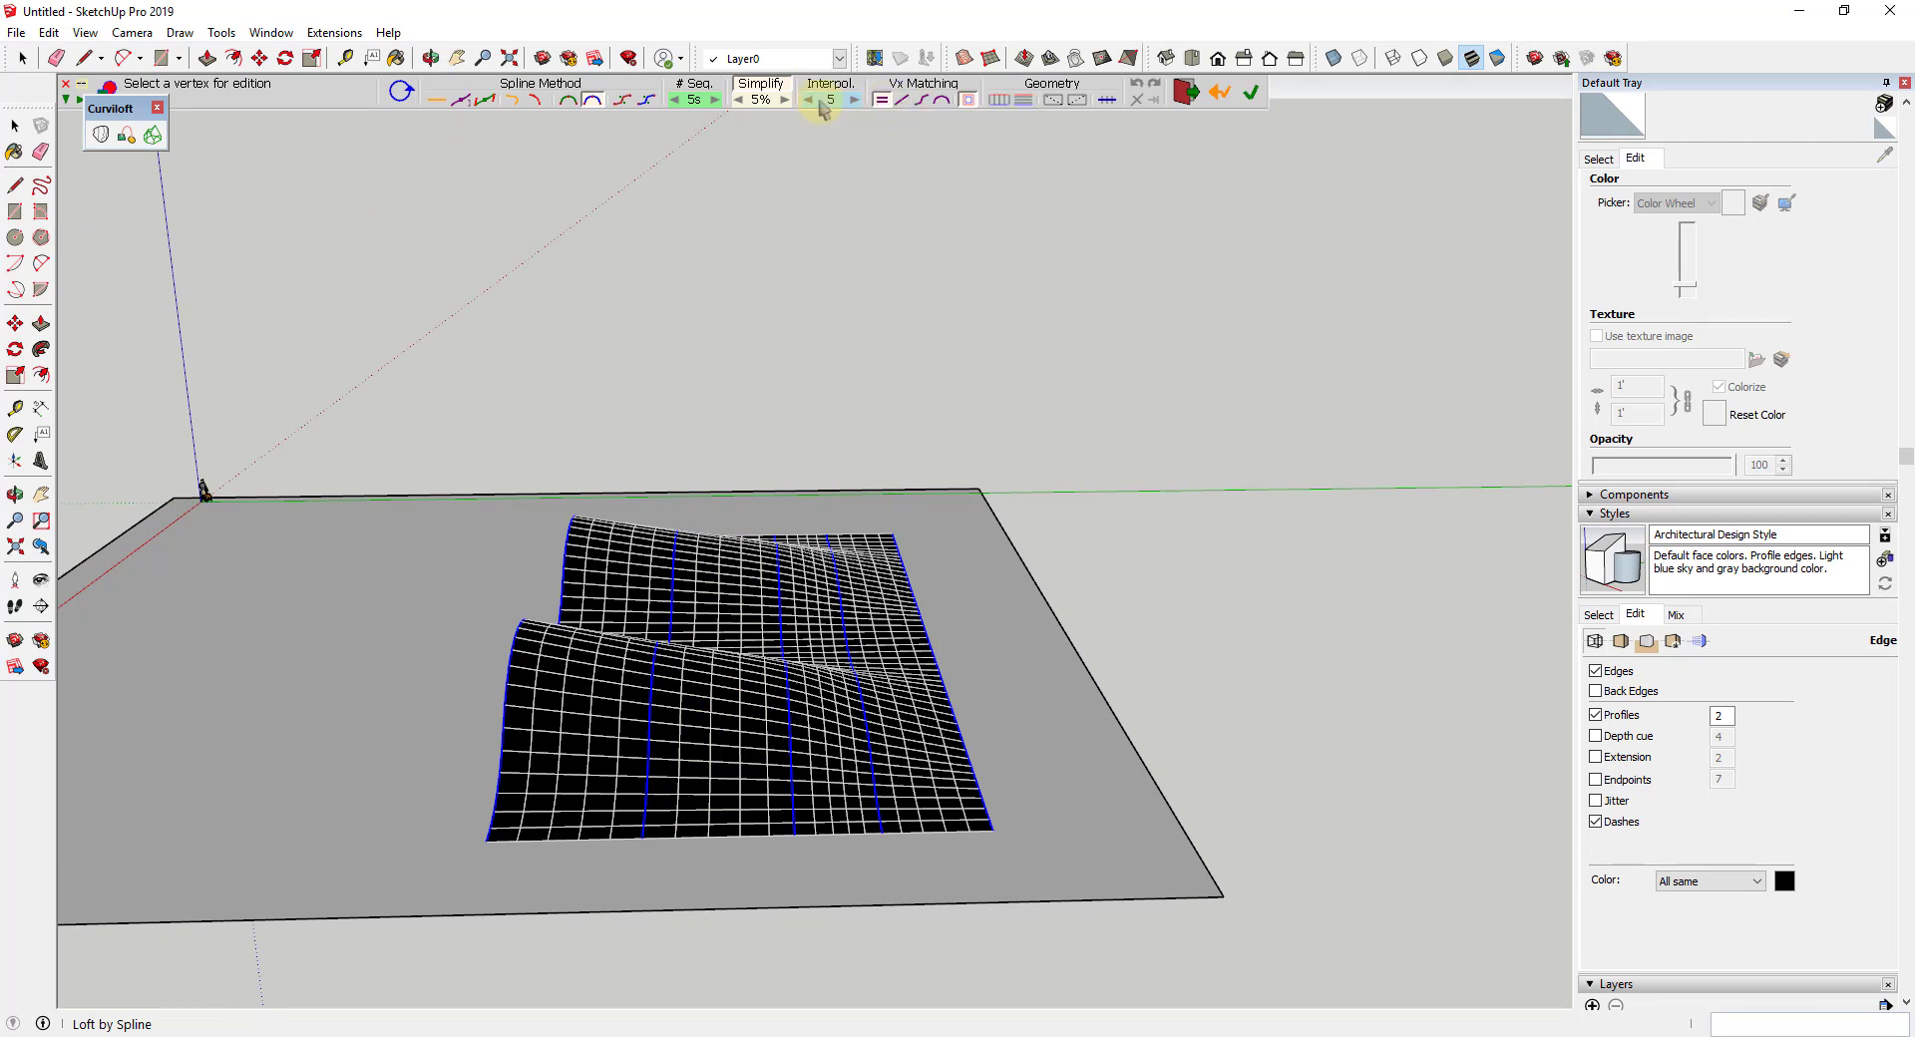
Compare the available spline methods on the loft preview and choose the straight-line method
click(514, 103)
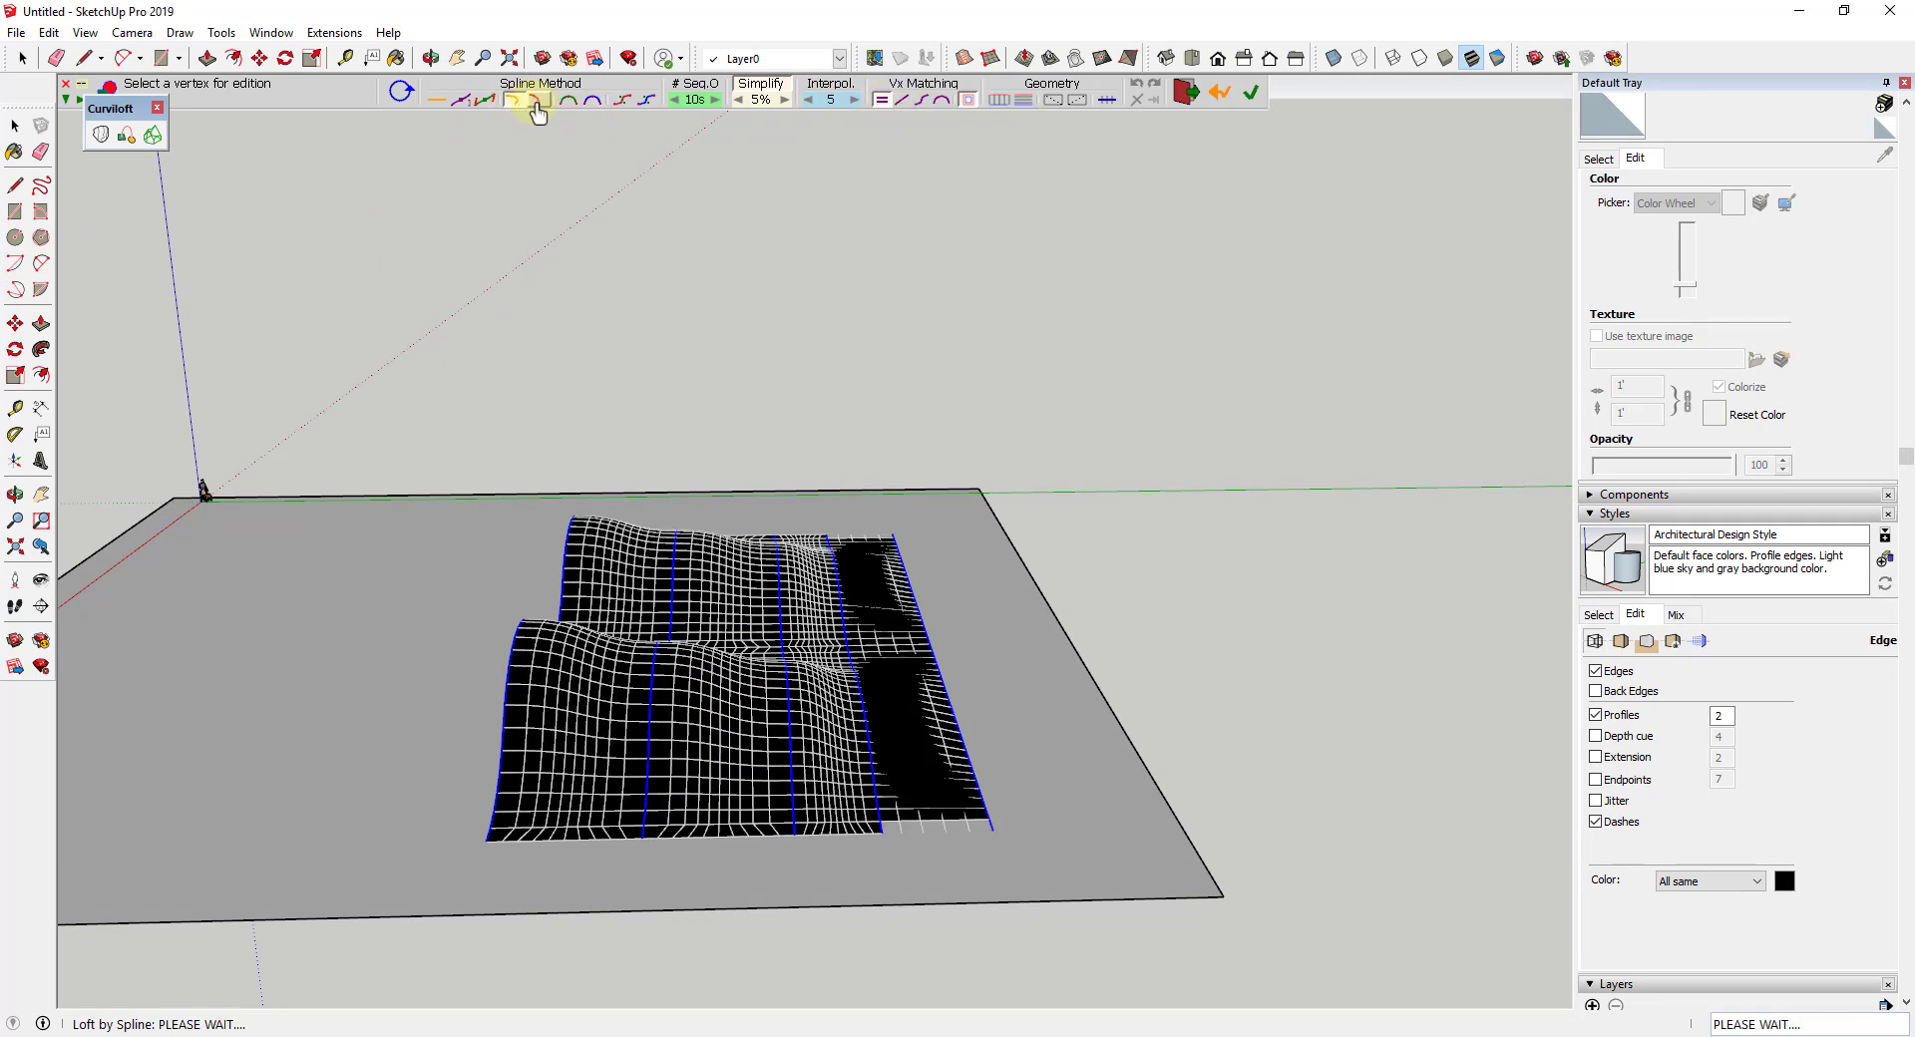
click(537, 104)
click(596, 106)
click(645, 102)
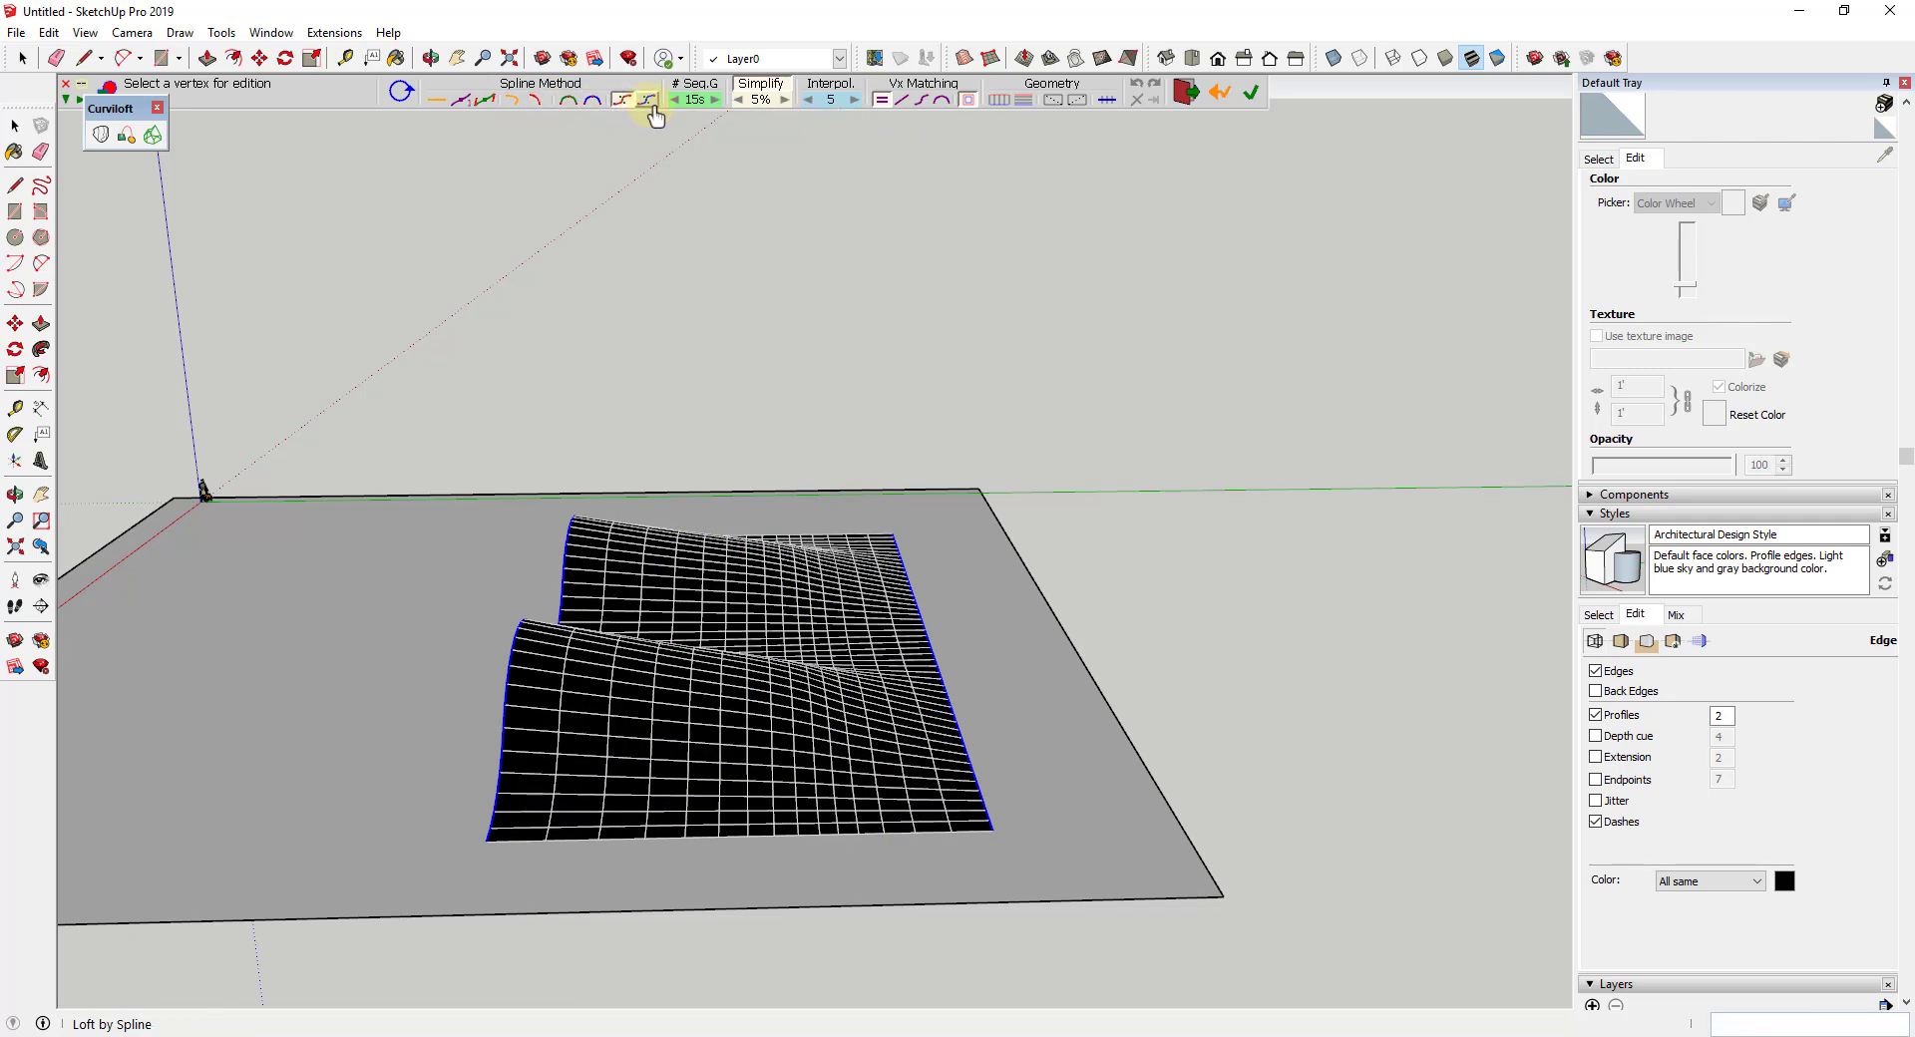
click(439, 102)
click(453, 102)
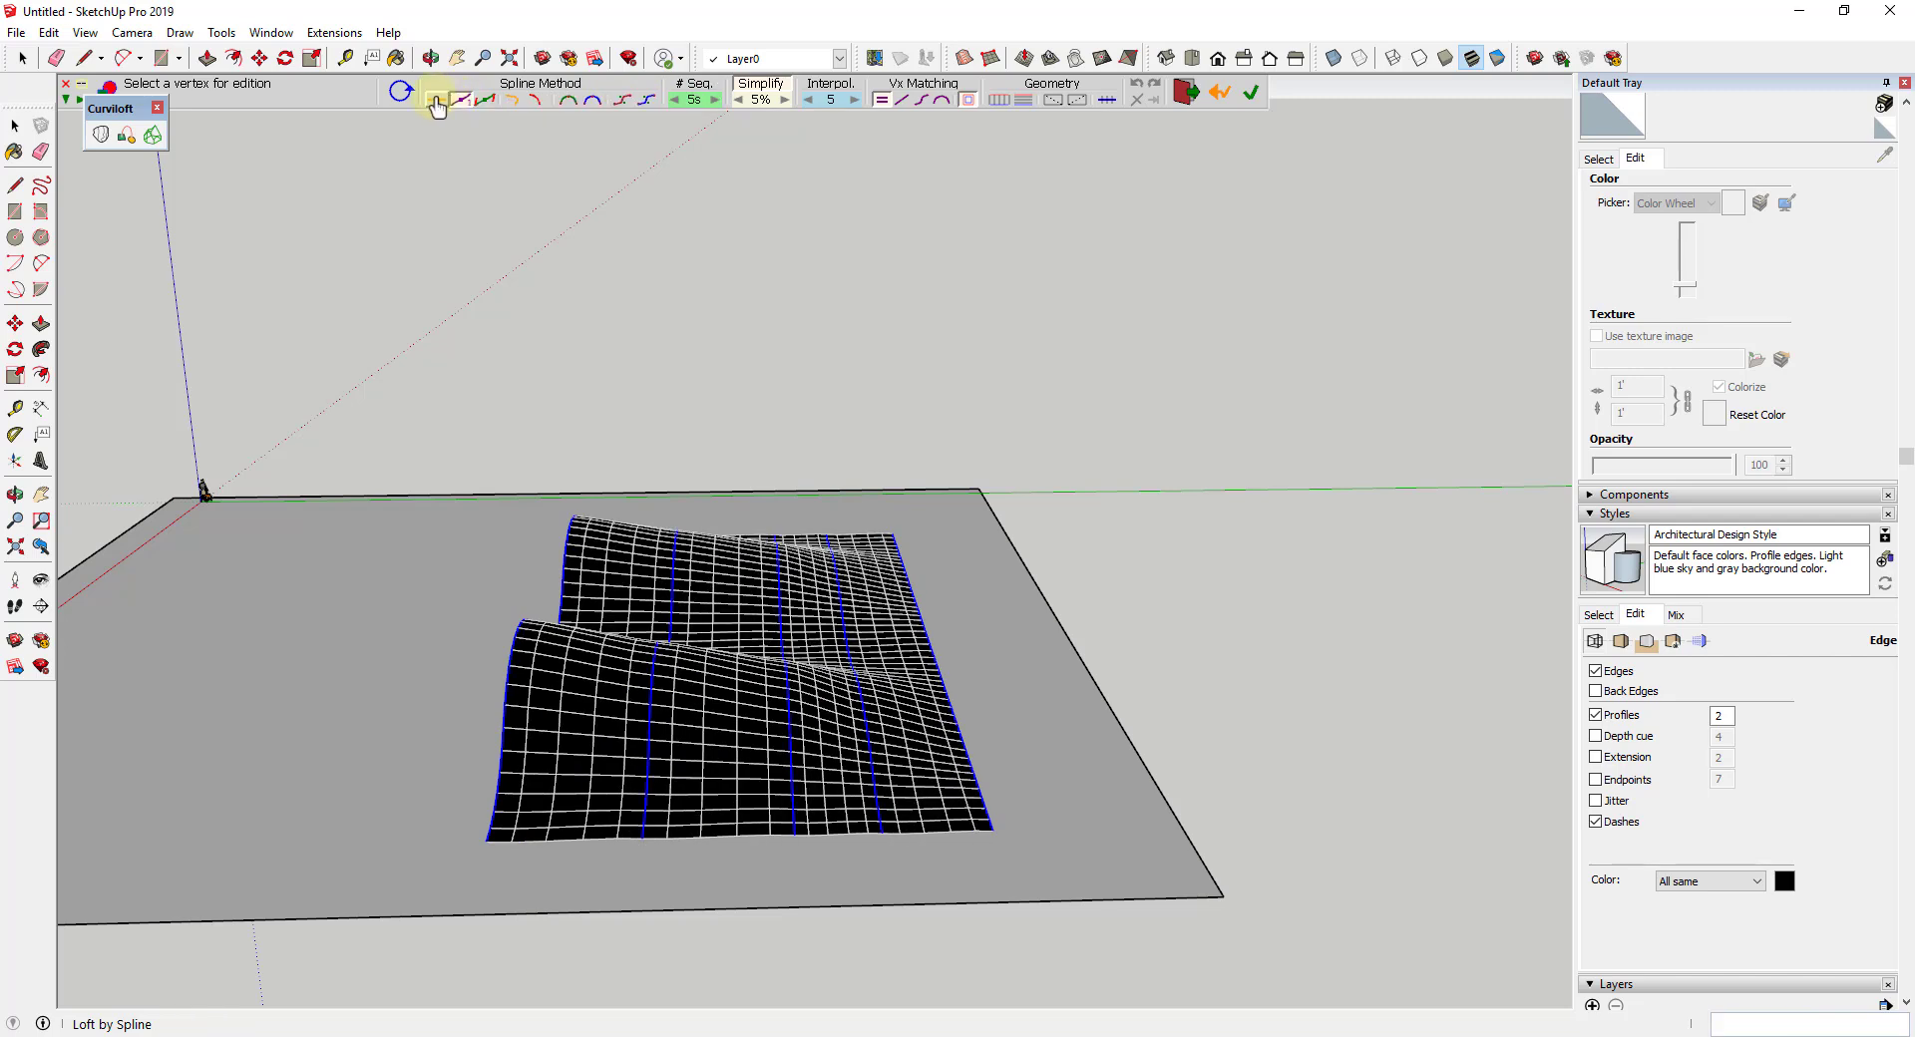
click(437, 103)
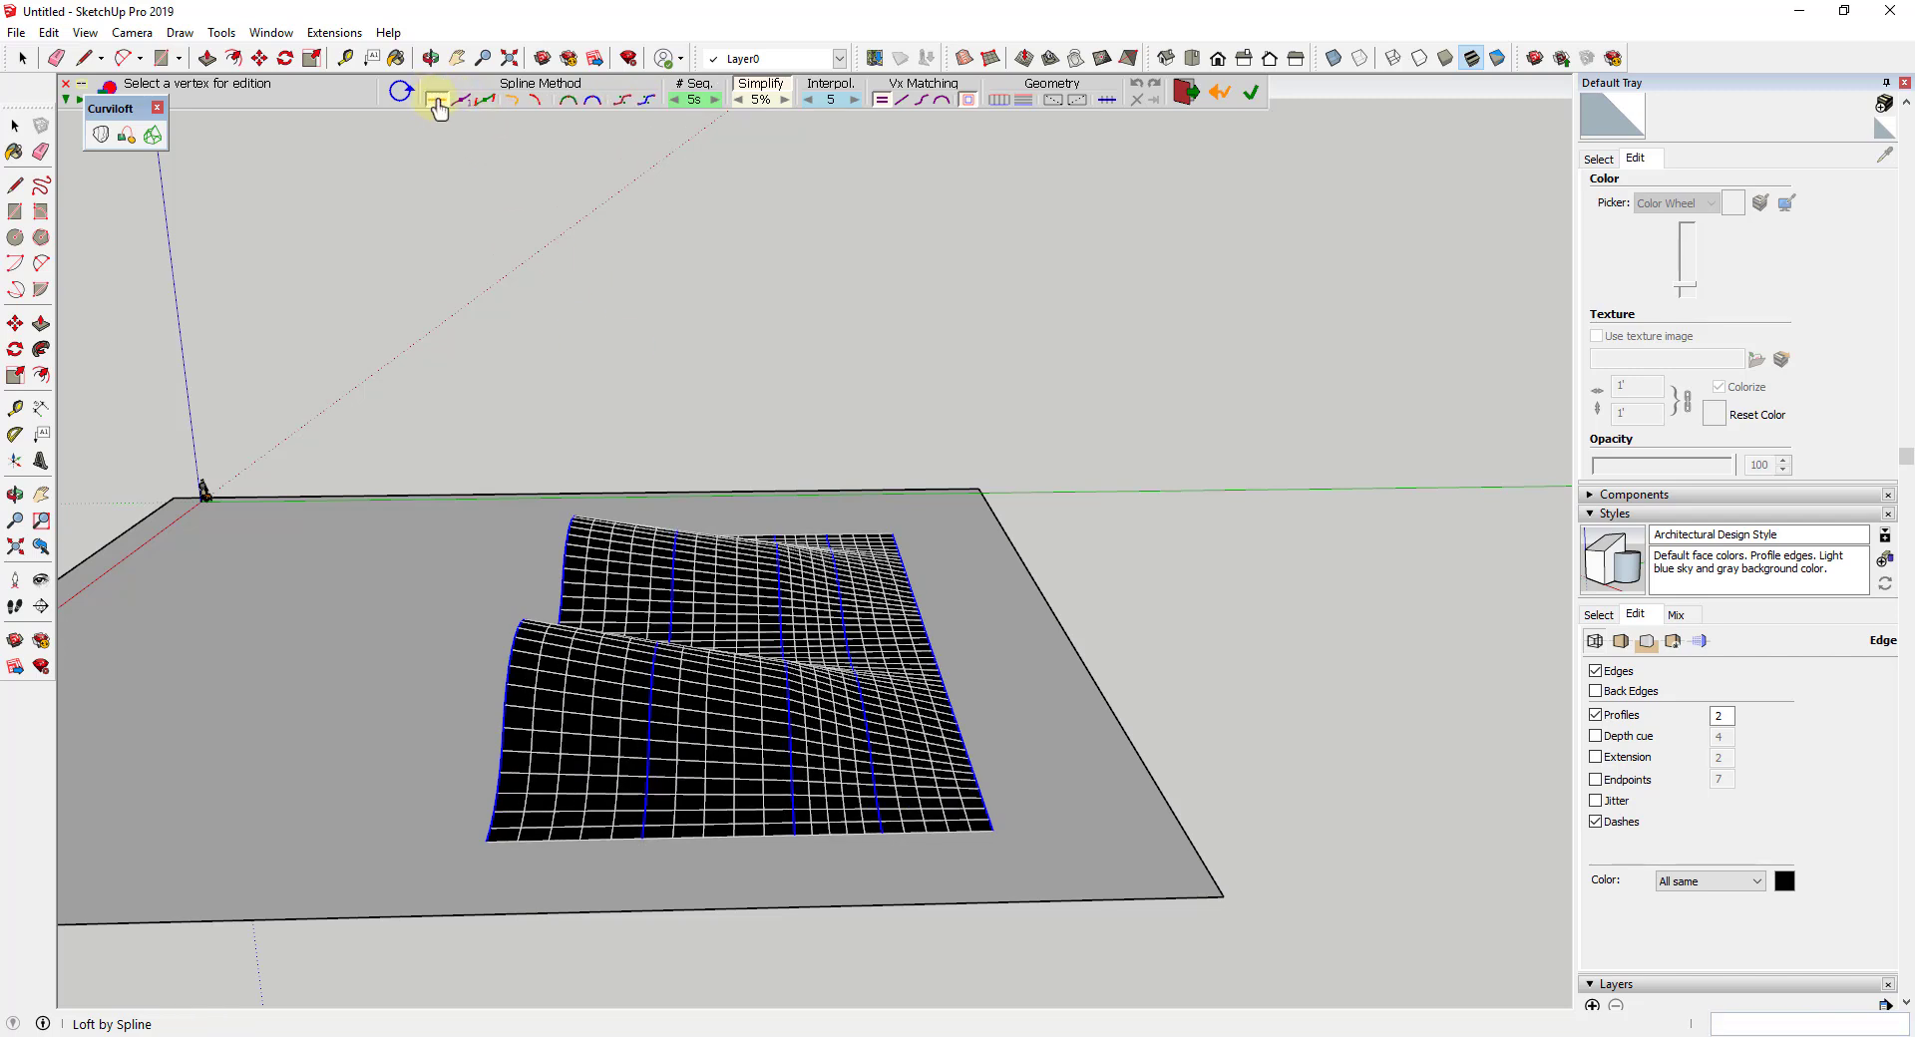
Check the loft preview from the front and accept it to generate the wavy roof surface
middle_drag(633, 385, 1431, 663)
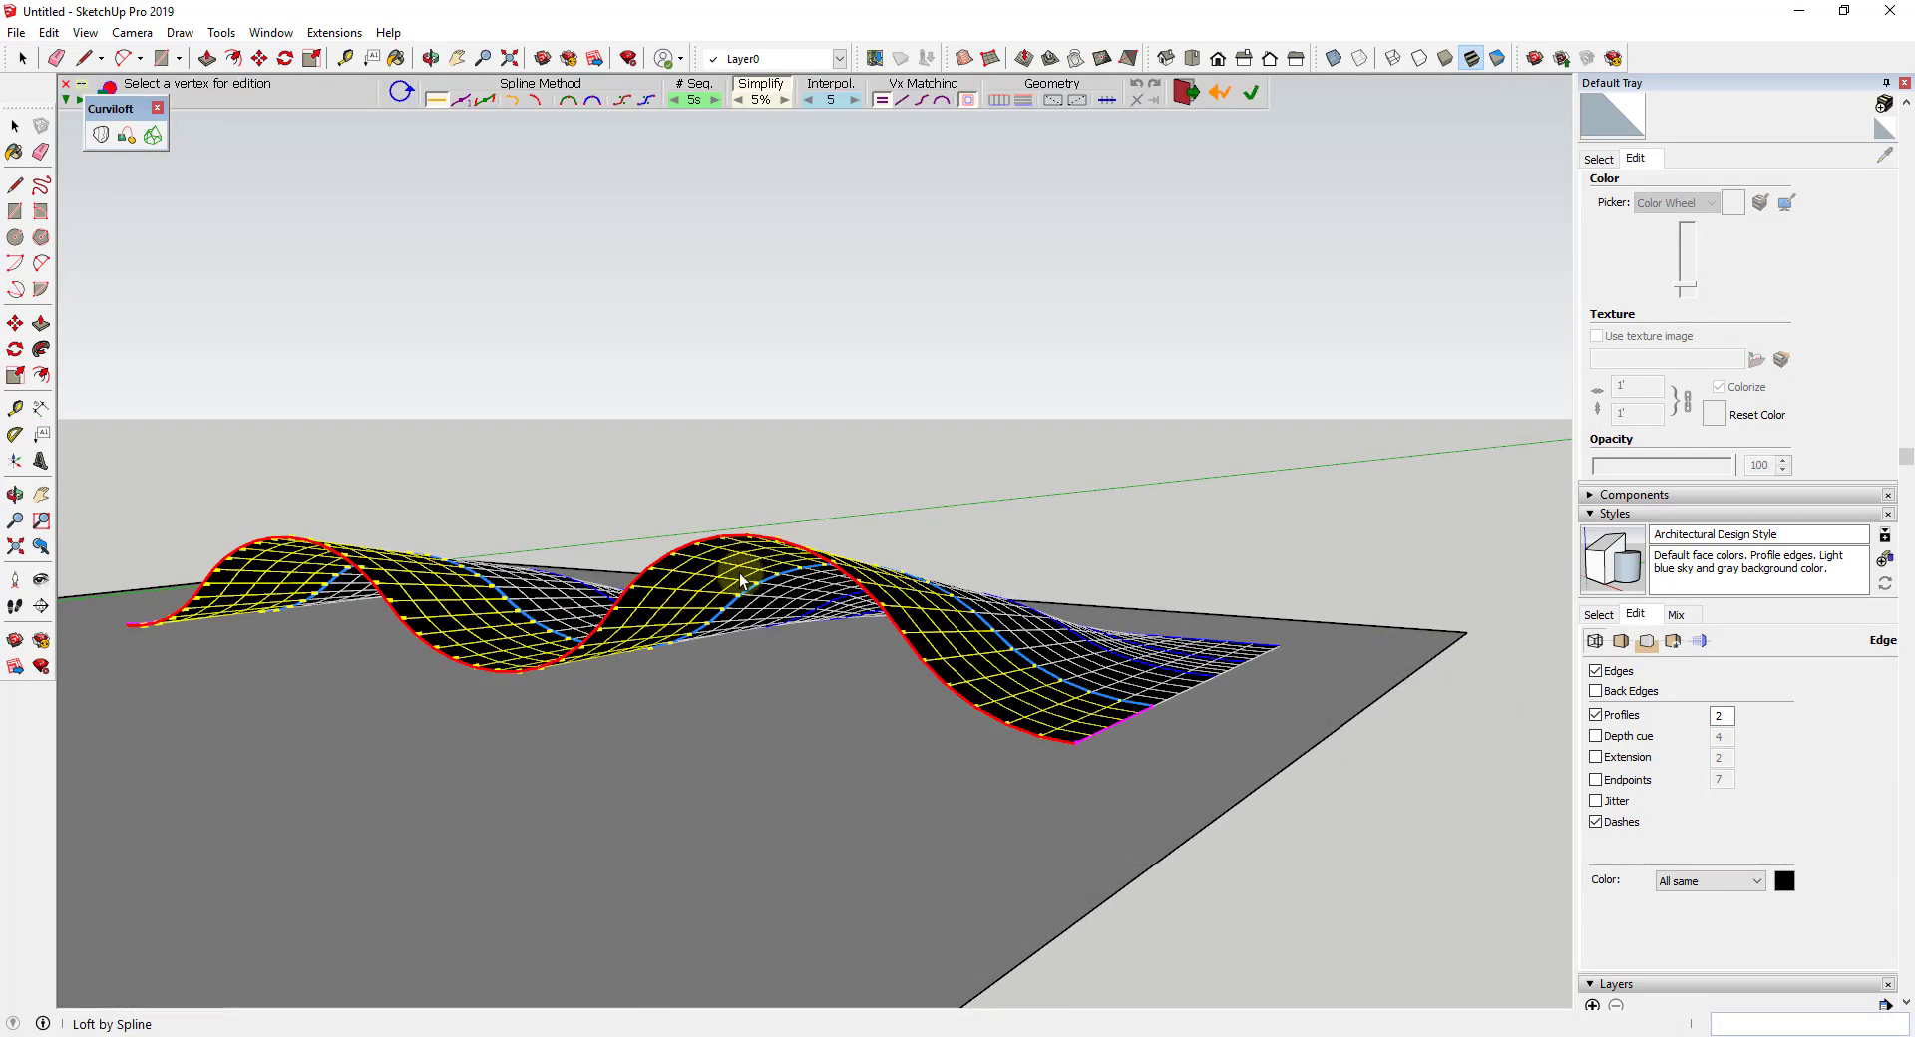
middle_drag(1240, 735, 1111, 734)
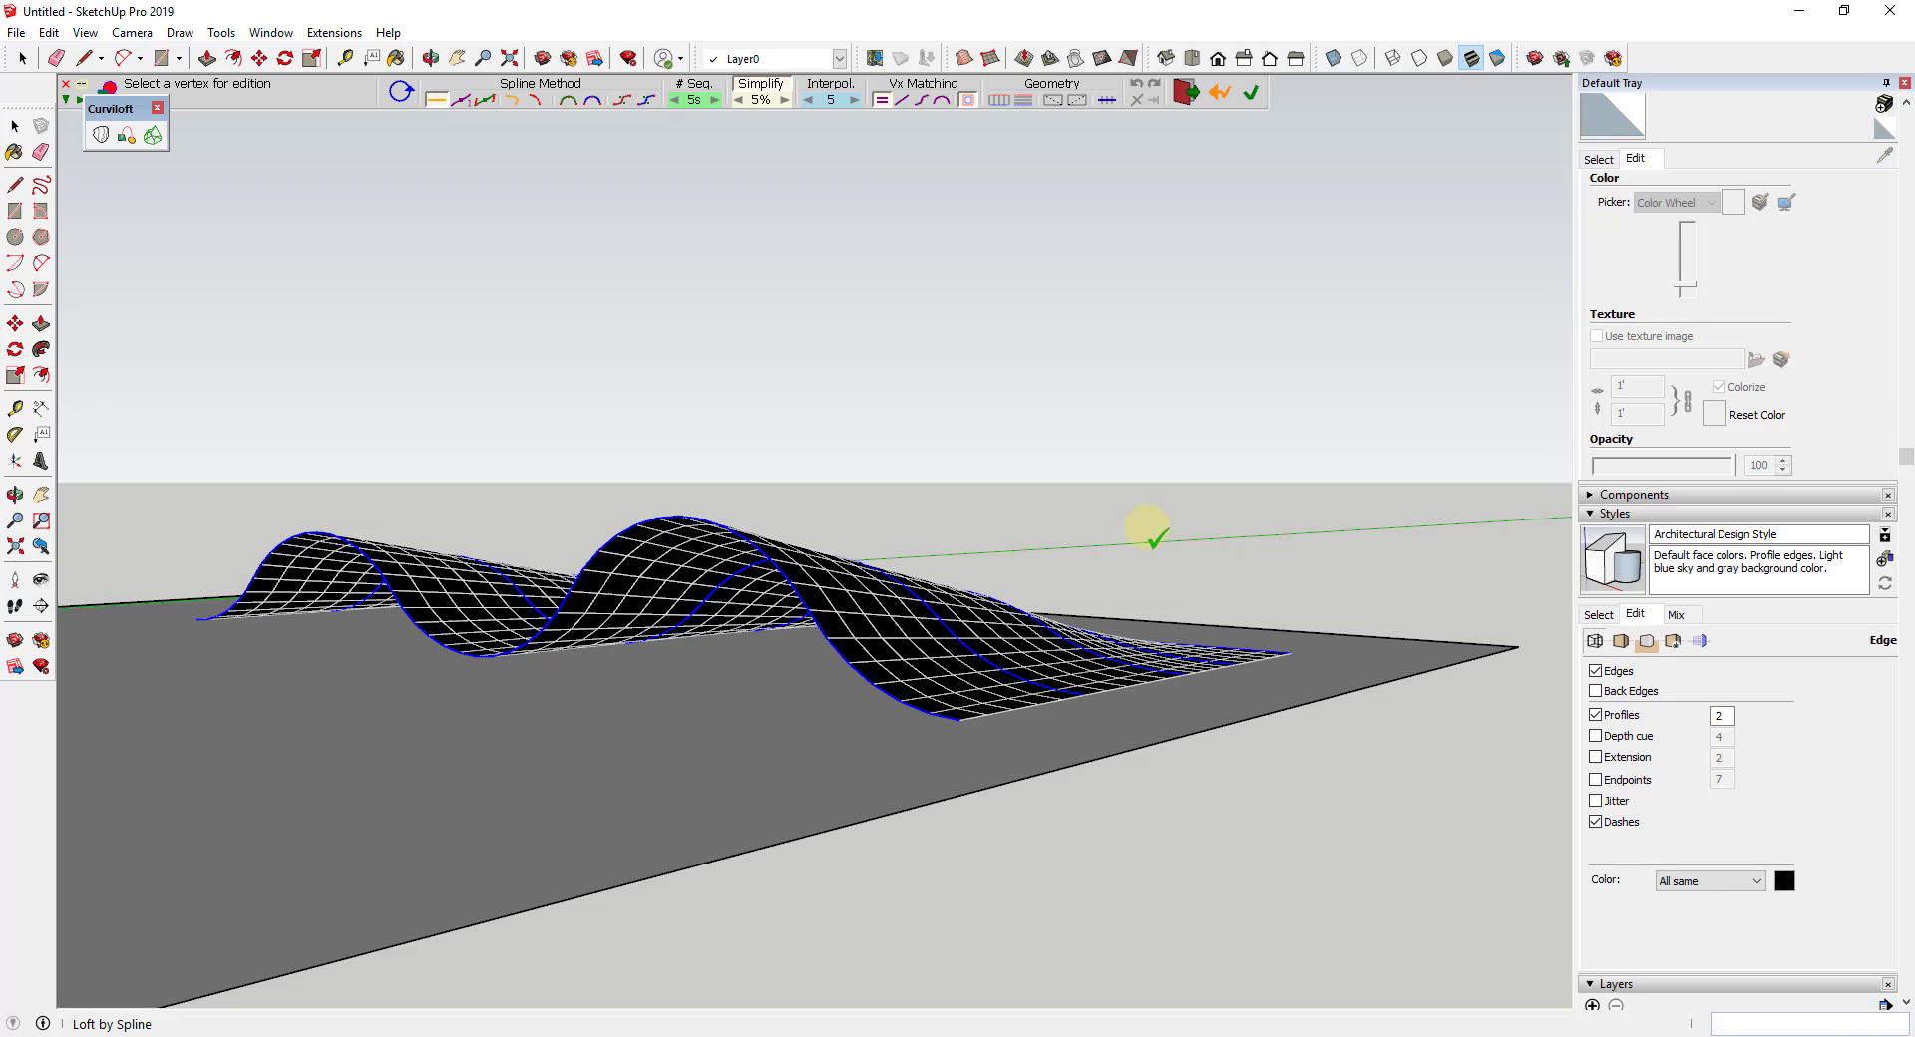
click(1155, 539)
mouse_move(1145, 541)
middle_down()
mouse_move(692, 739)
mouse_move(256, 727)
mouse_move(357, 691)
mouse_move(662, 671)
middle_up()
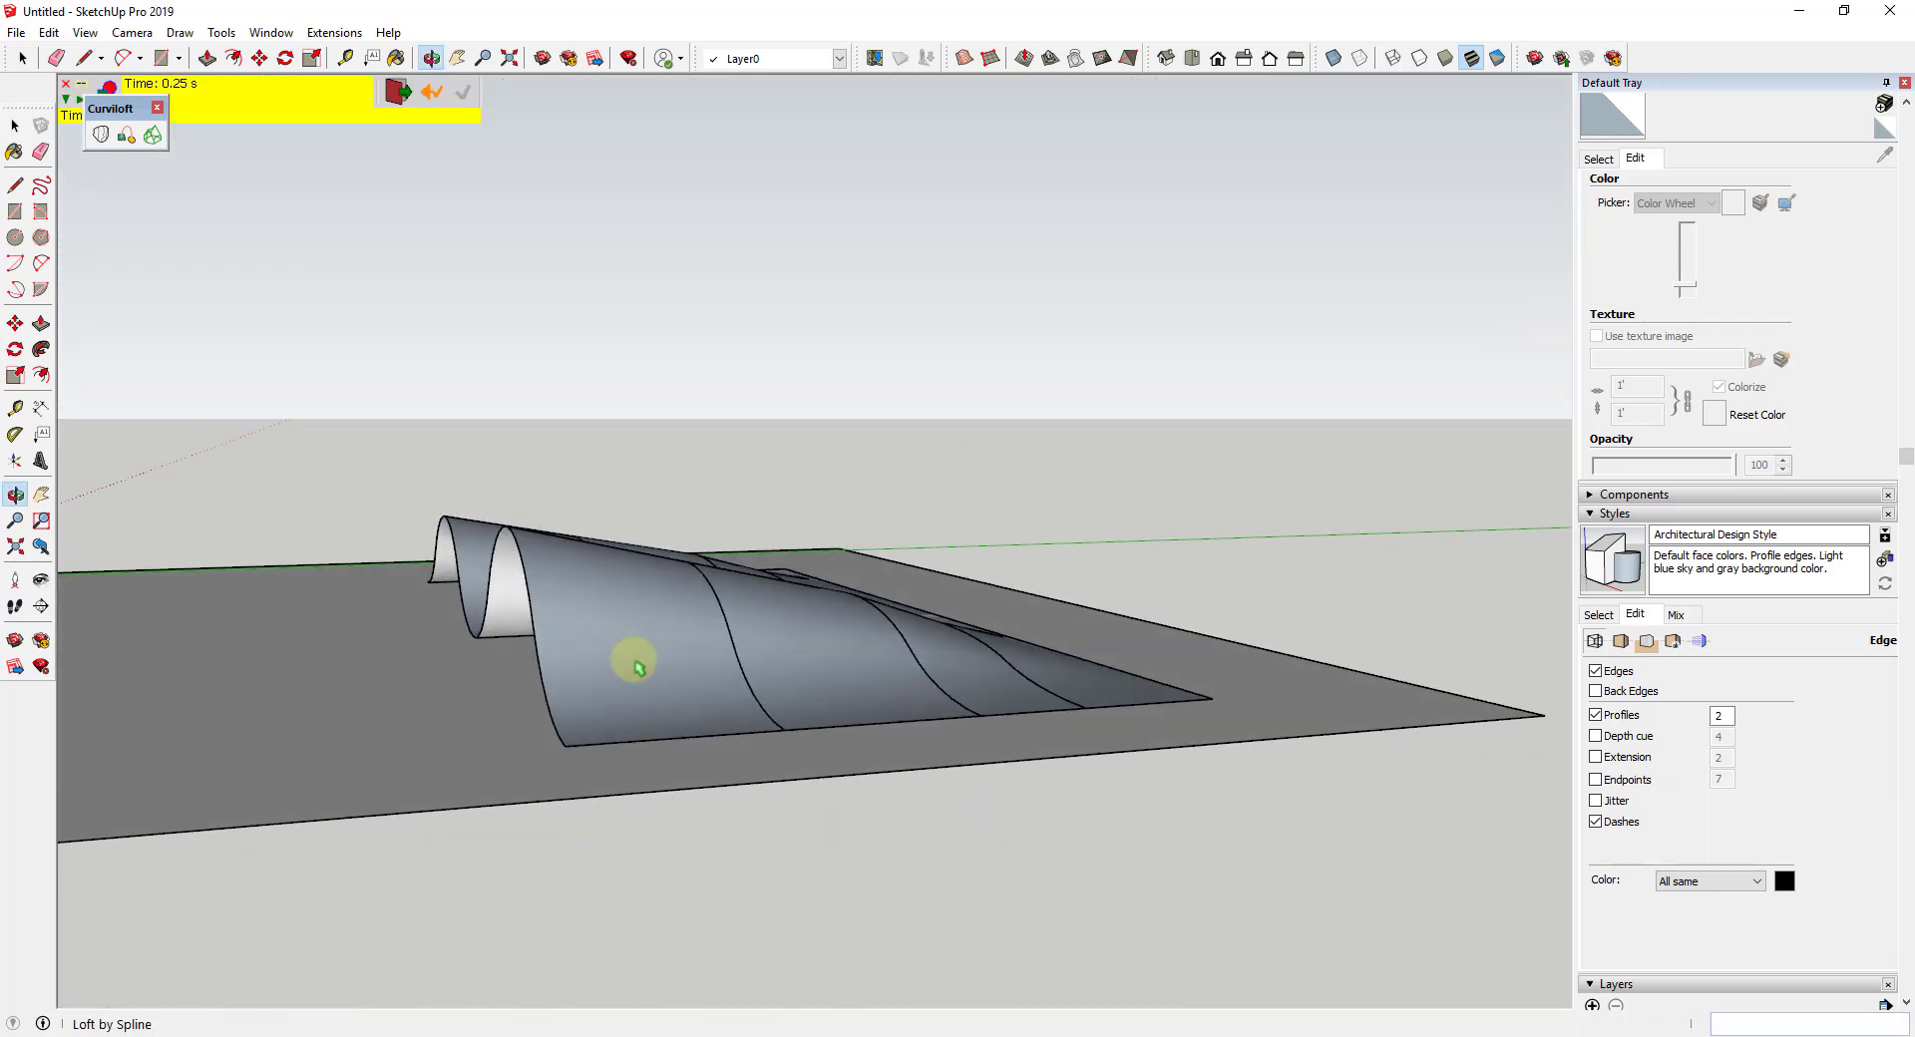
Select the lofted roof group and reverse its faces so the white side faces up
click(608, 598)
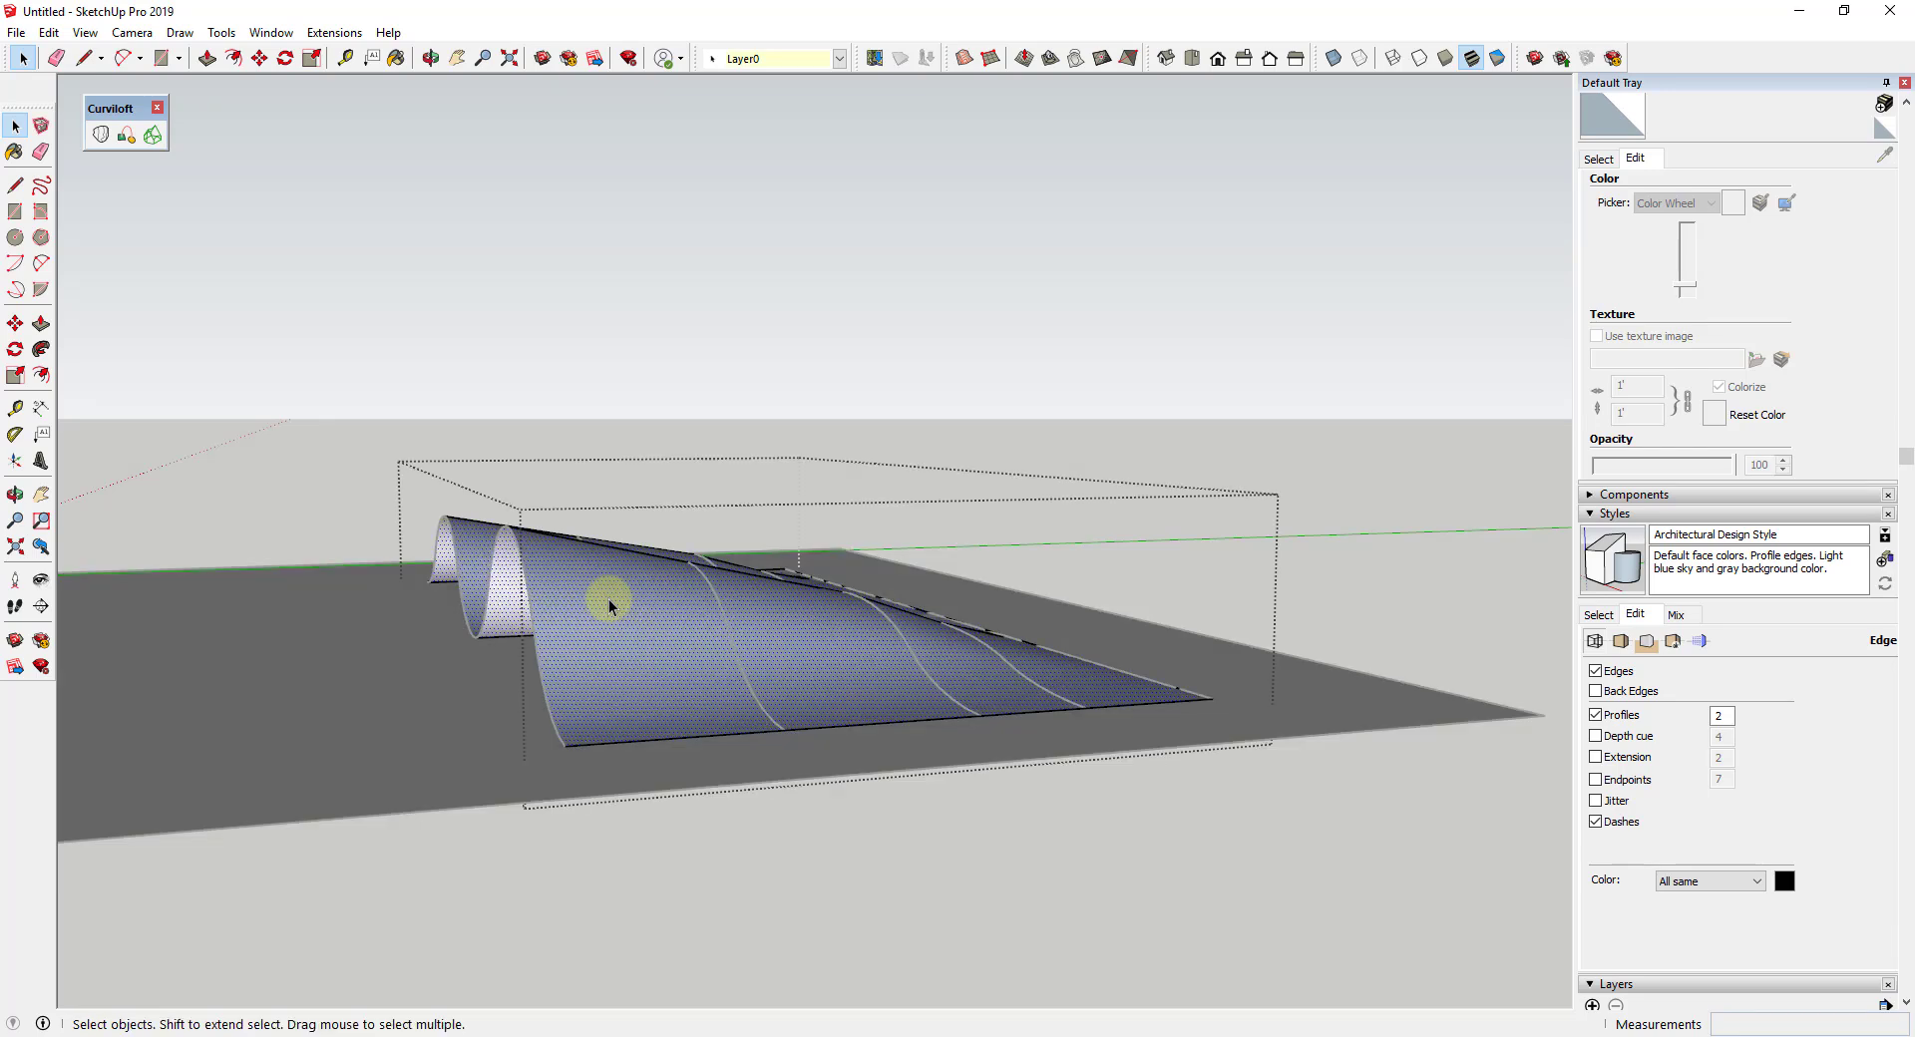
right_click(622, 606)
click(738, 286)
click(1159, 446)
middle_drag(1159, 446, 748, 678)
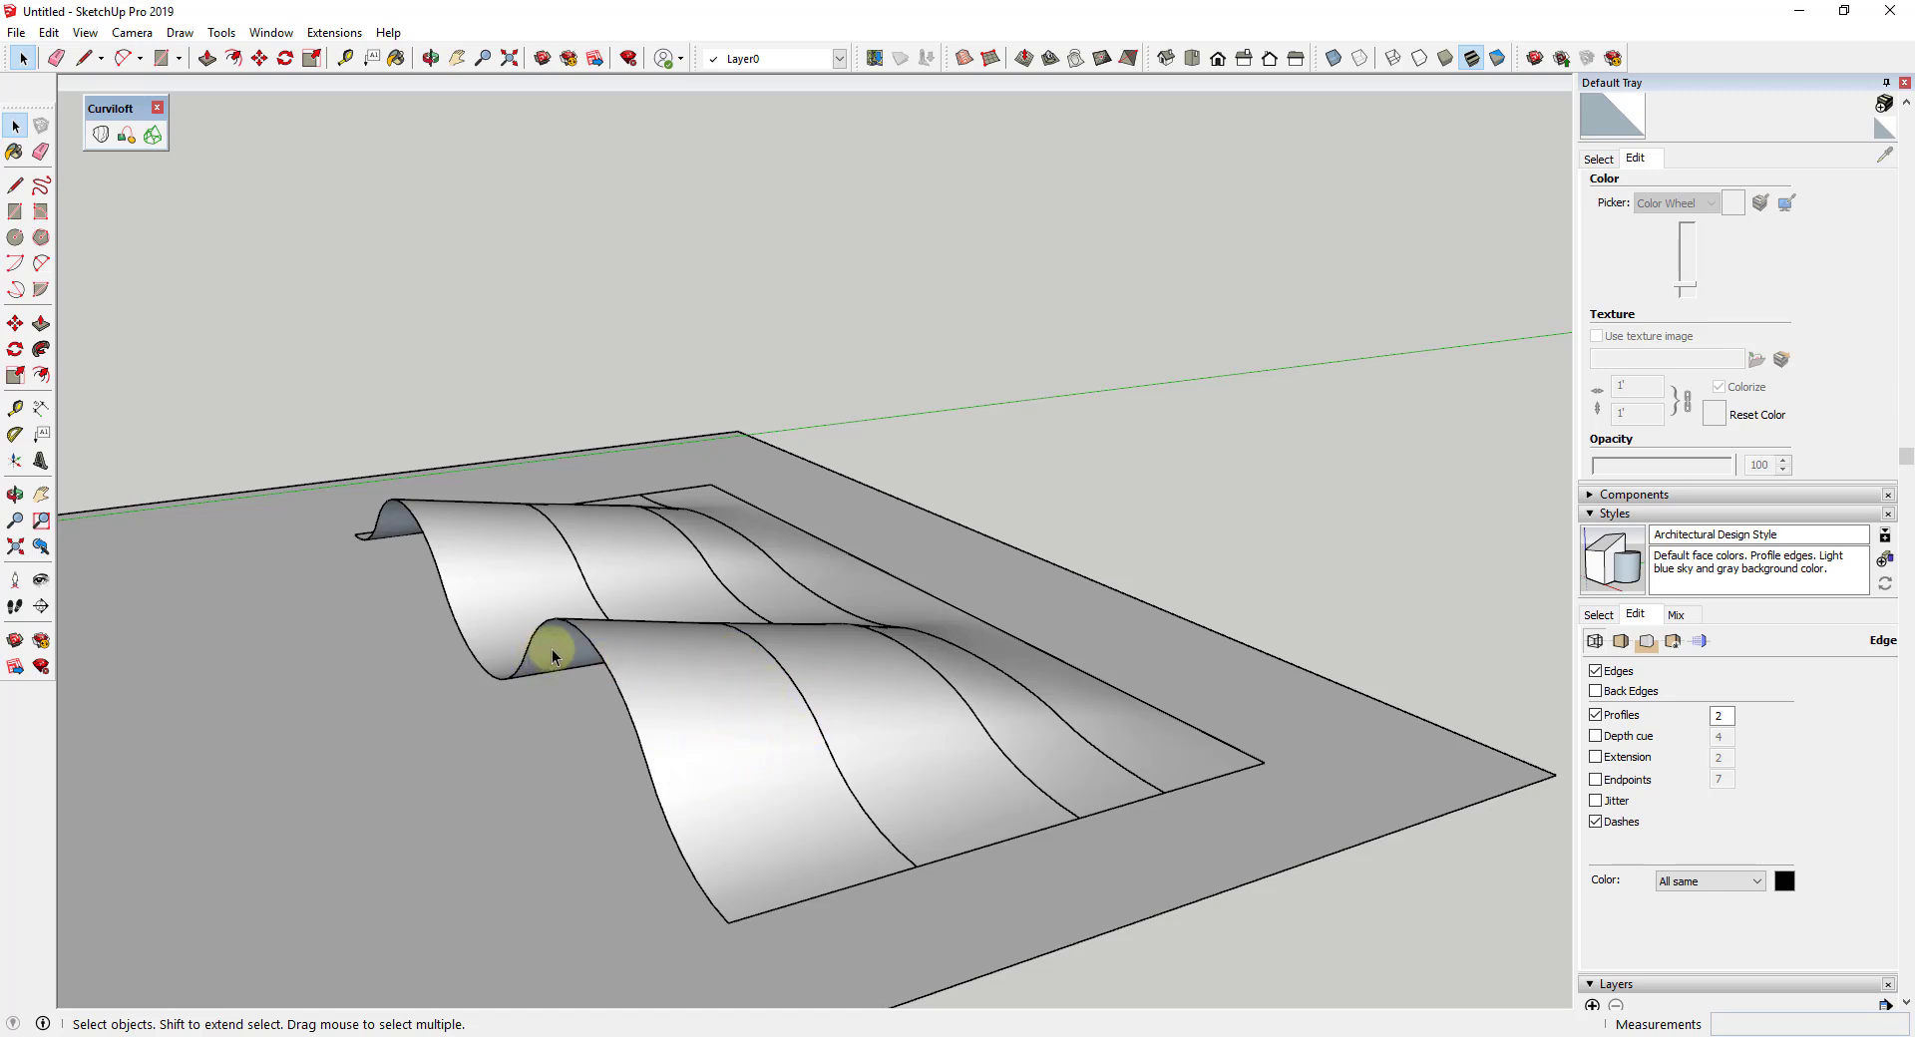
Inside the roof group, draw a straight line about 154' long across the front base to close the arch openings with faces
middle_drag(607, 773, 734, 658)
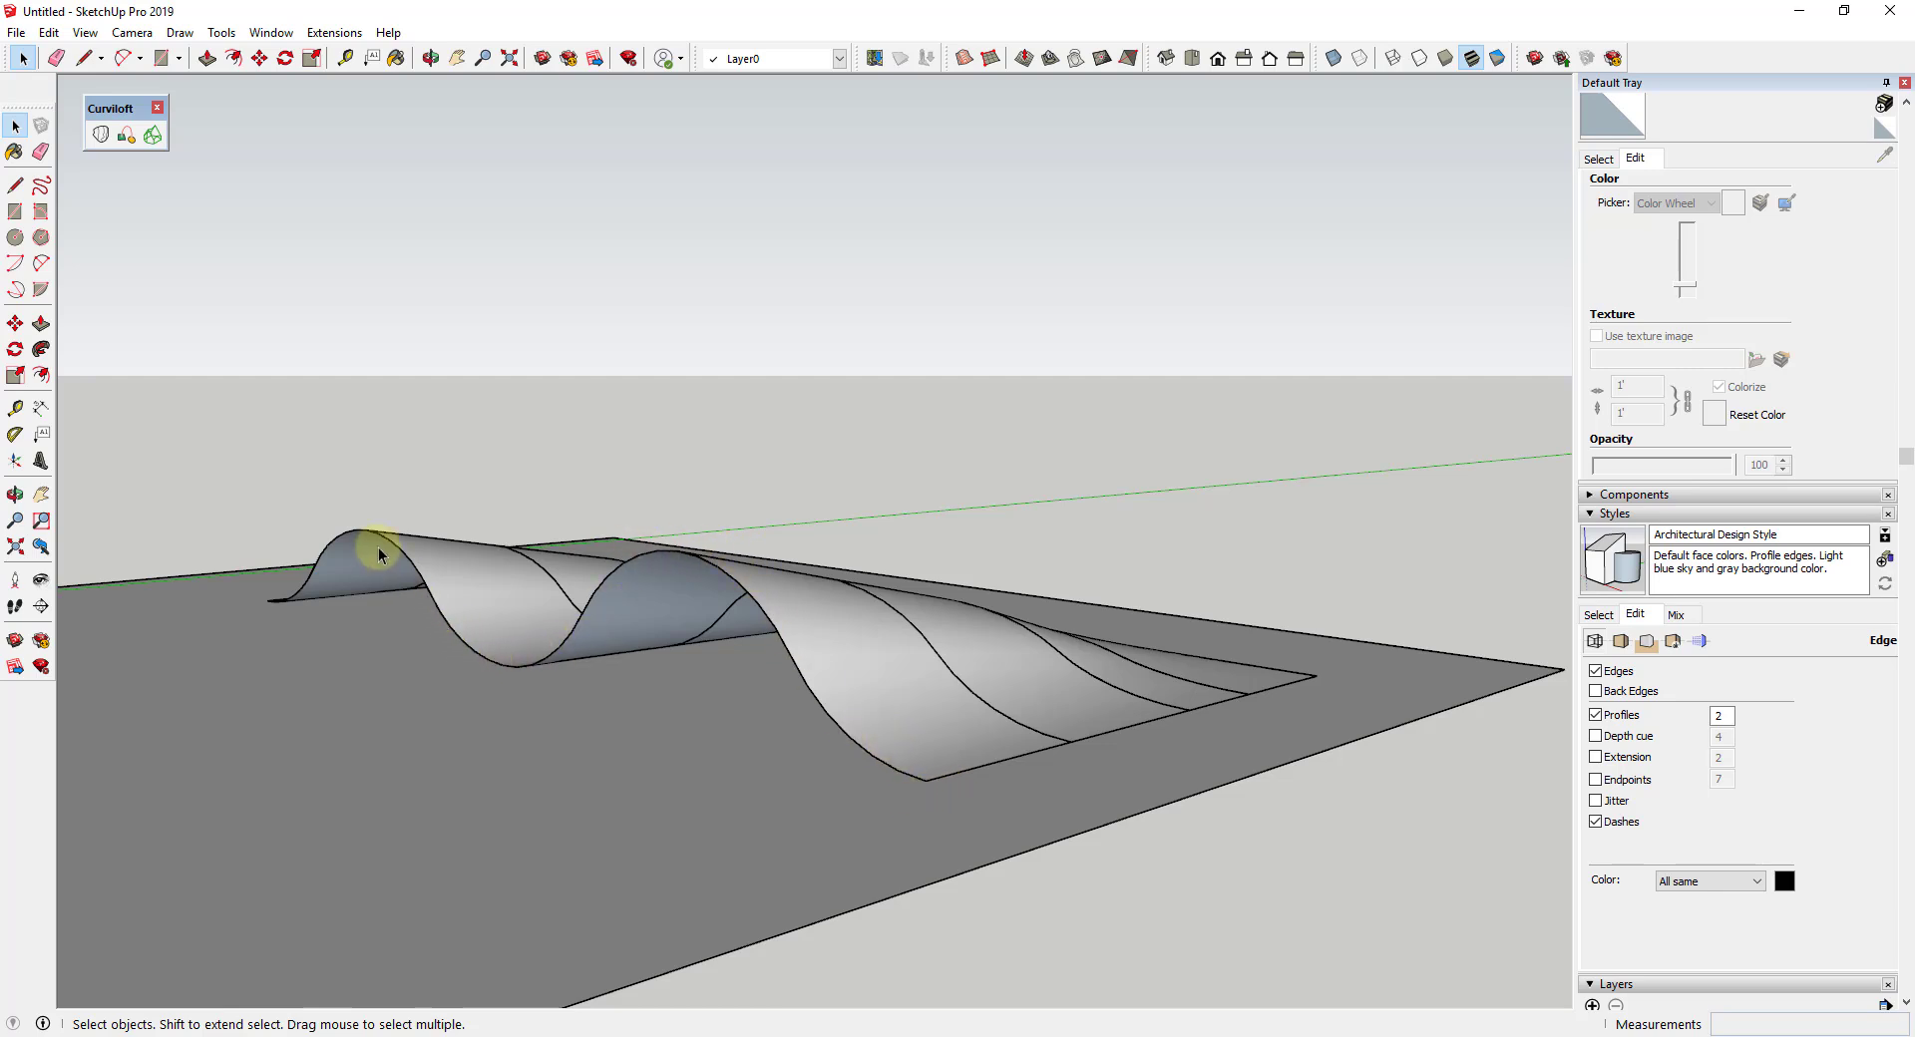
middle_drag(709, 683, 713, 600)
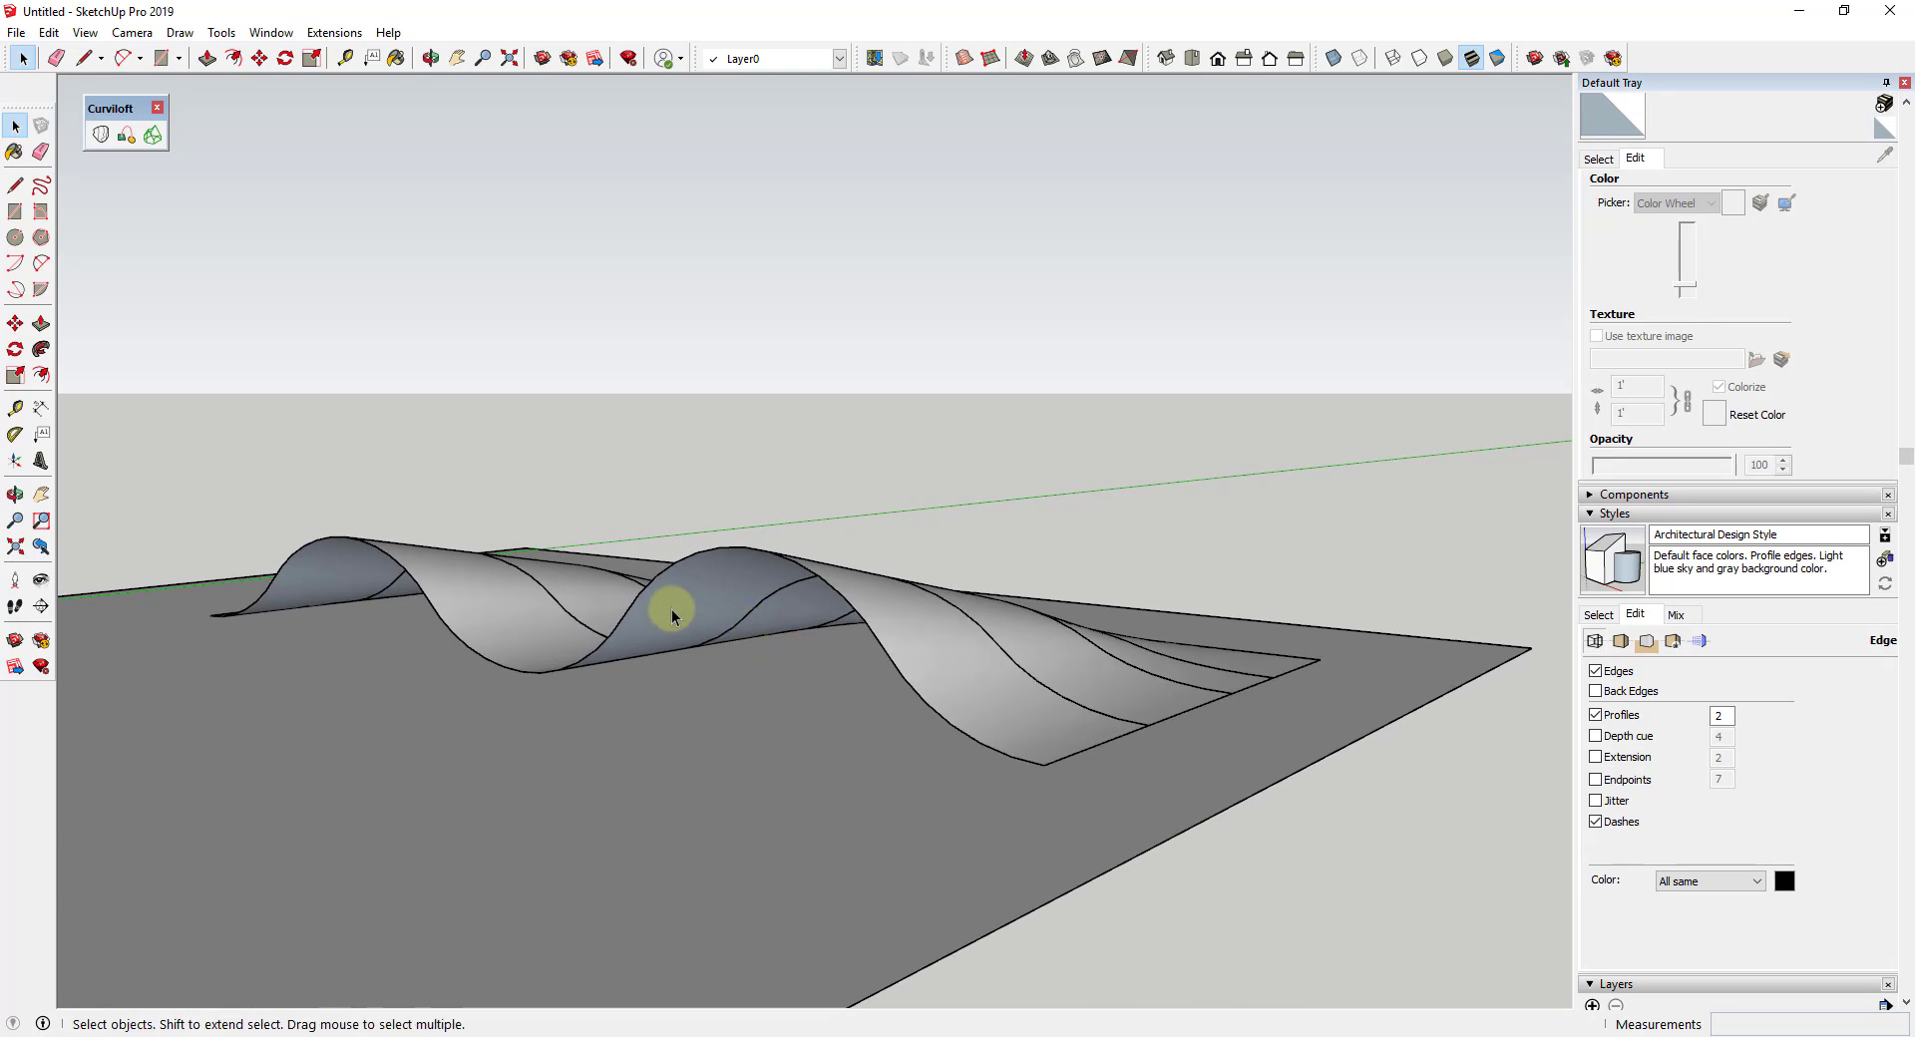
middle_drag(672, 609, 761, 718)
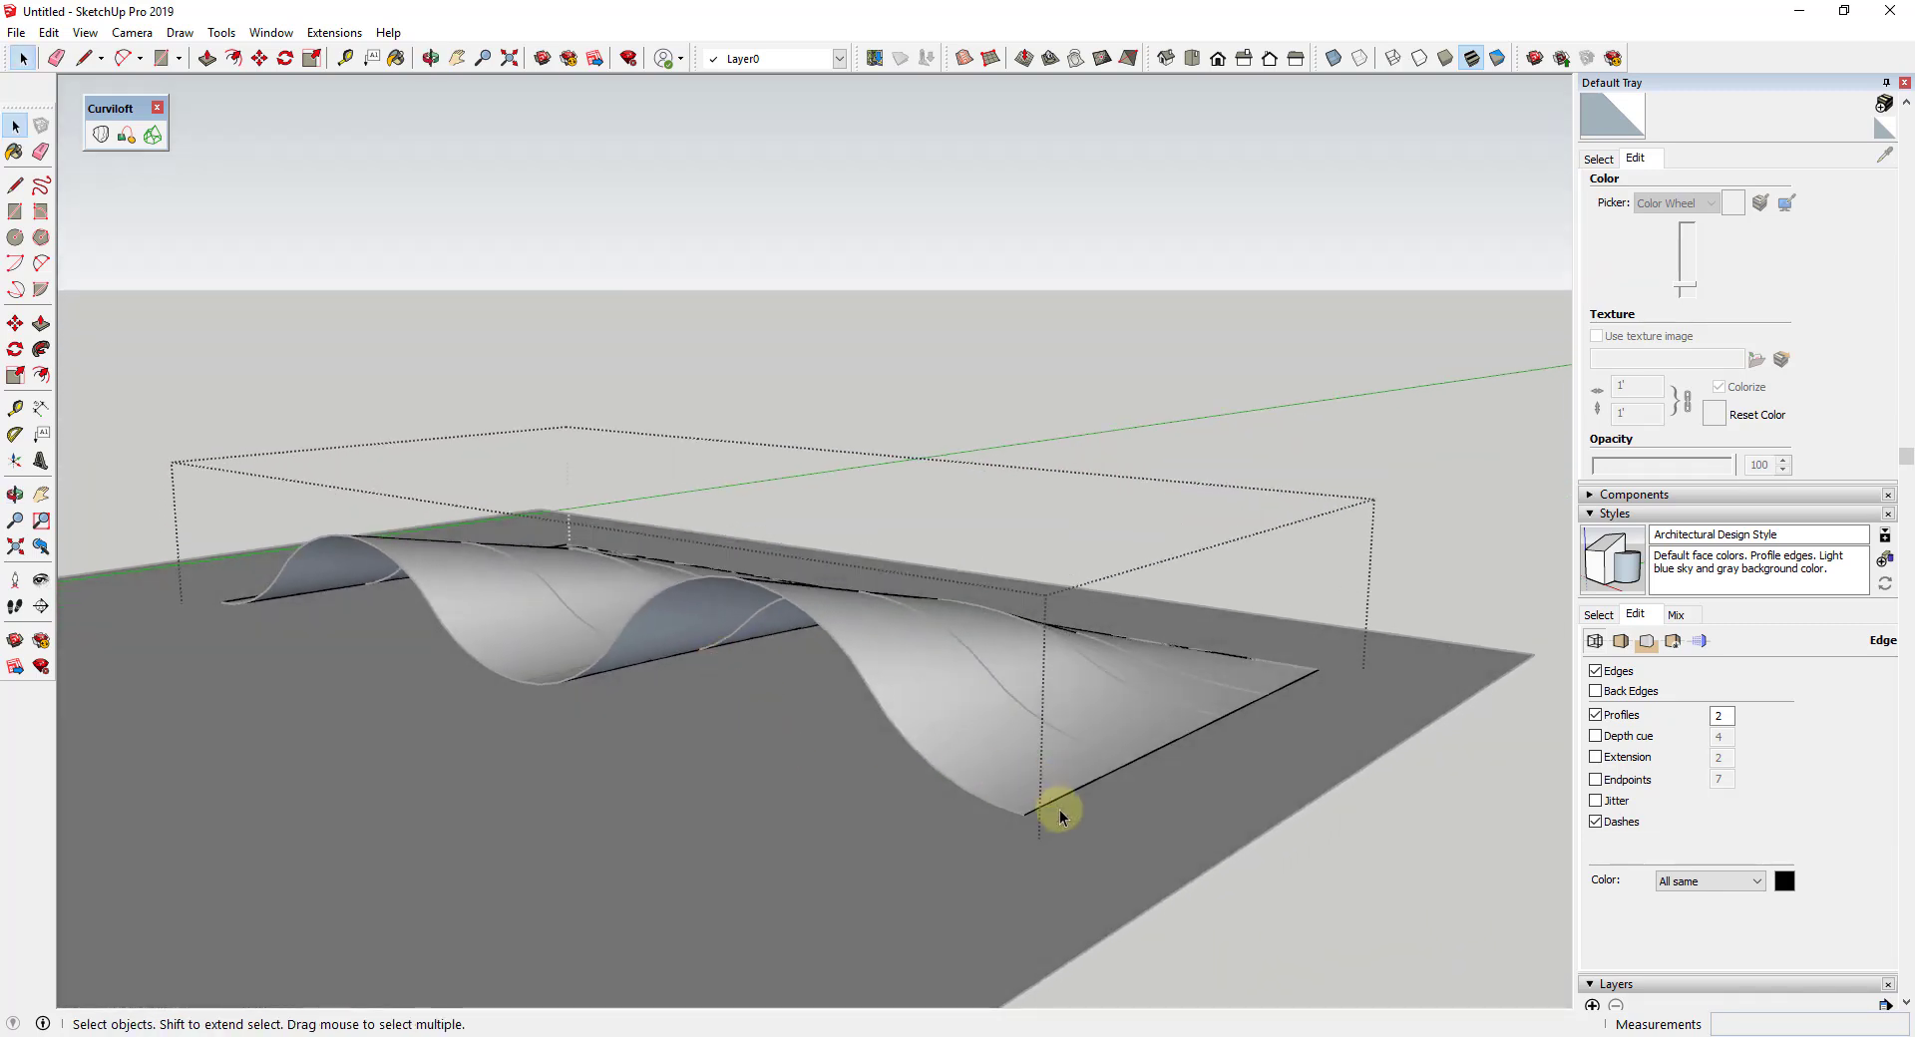
key(l)
key(space)
click(914, 686)
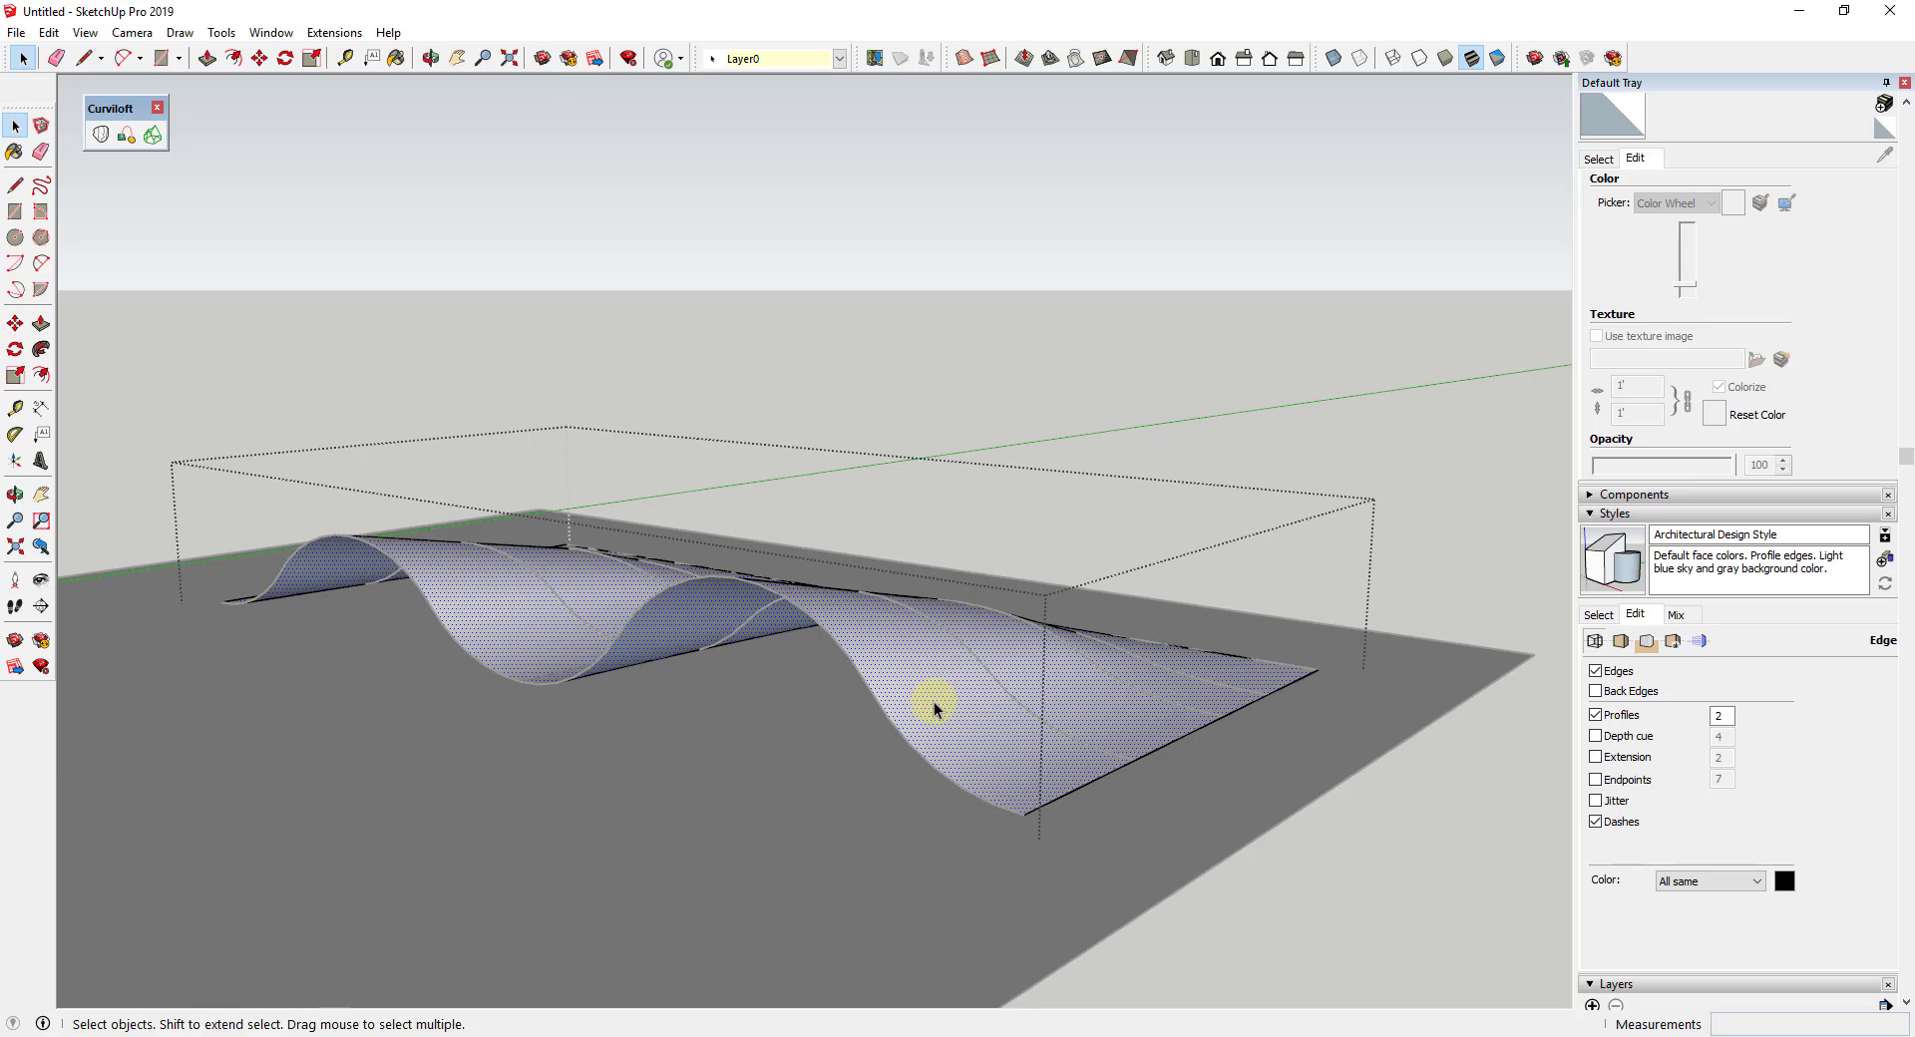
key(l)
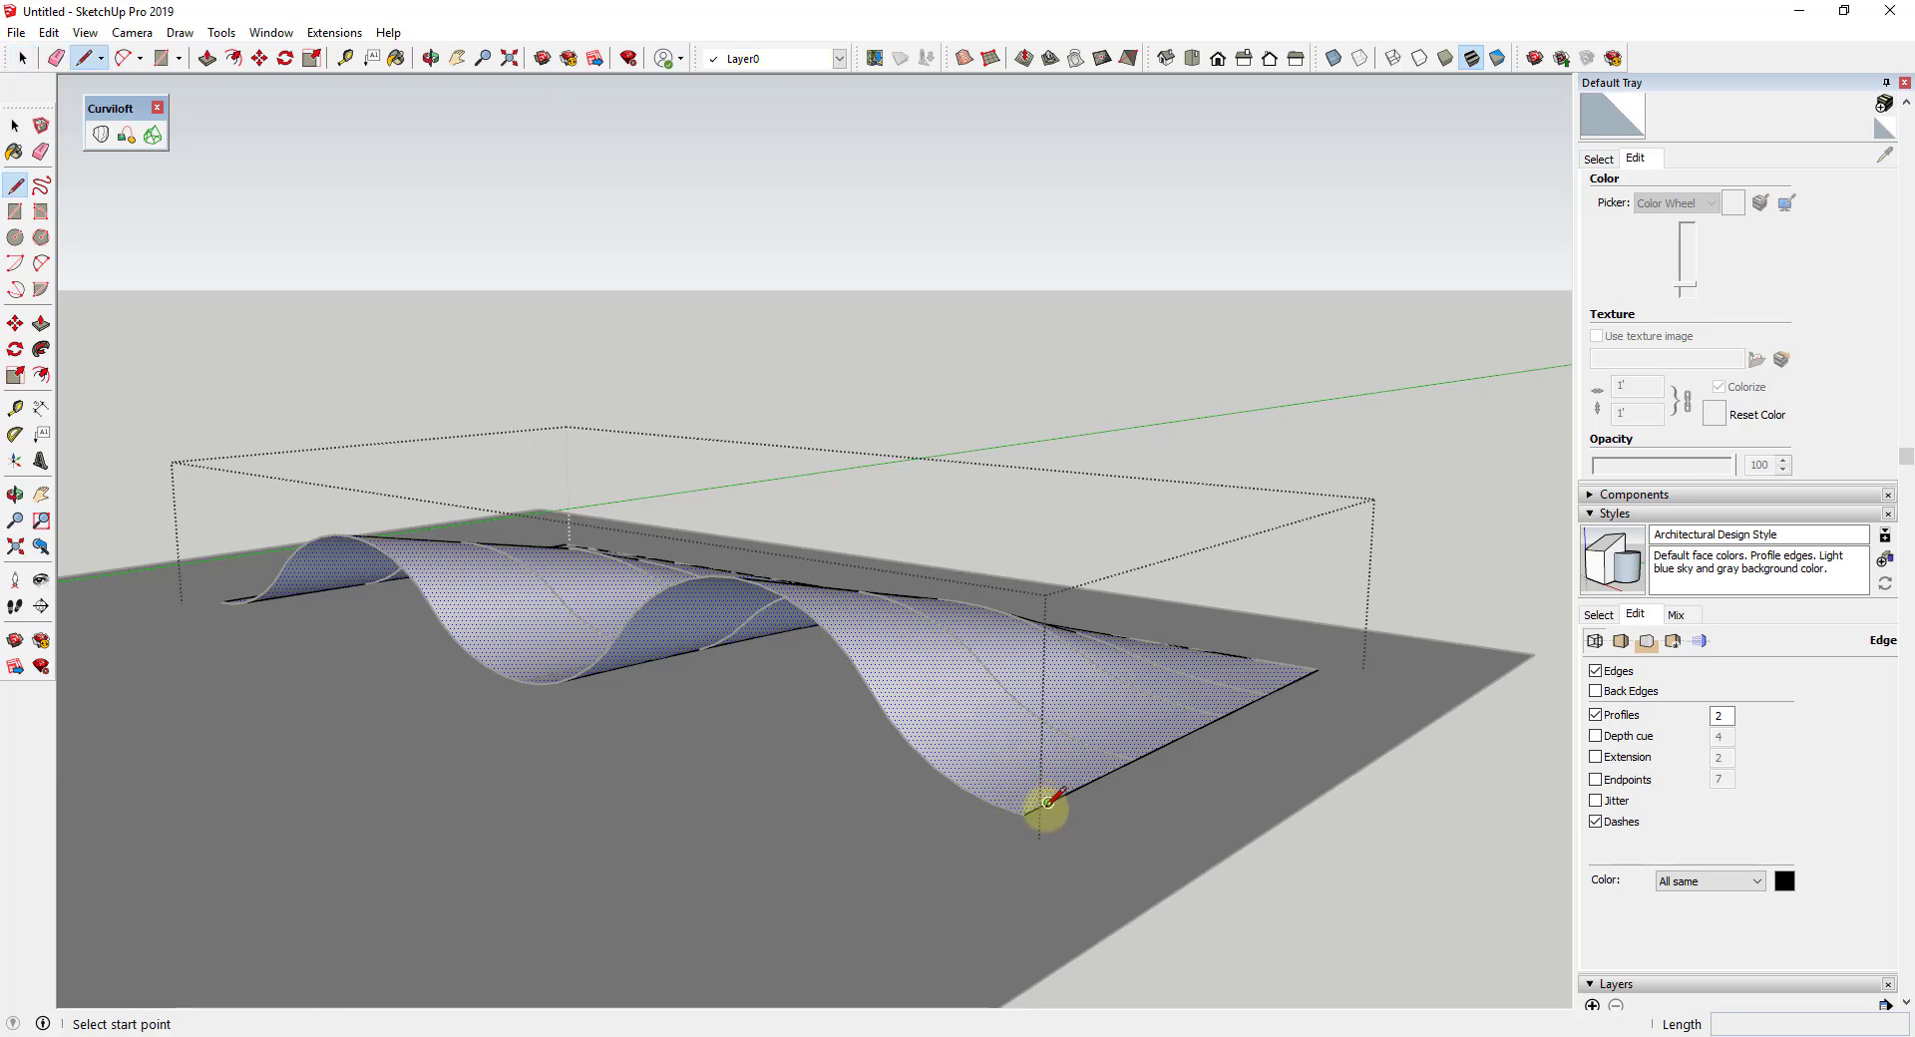
click(1047, 801)
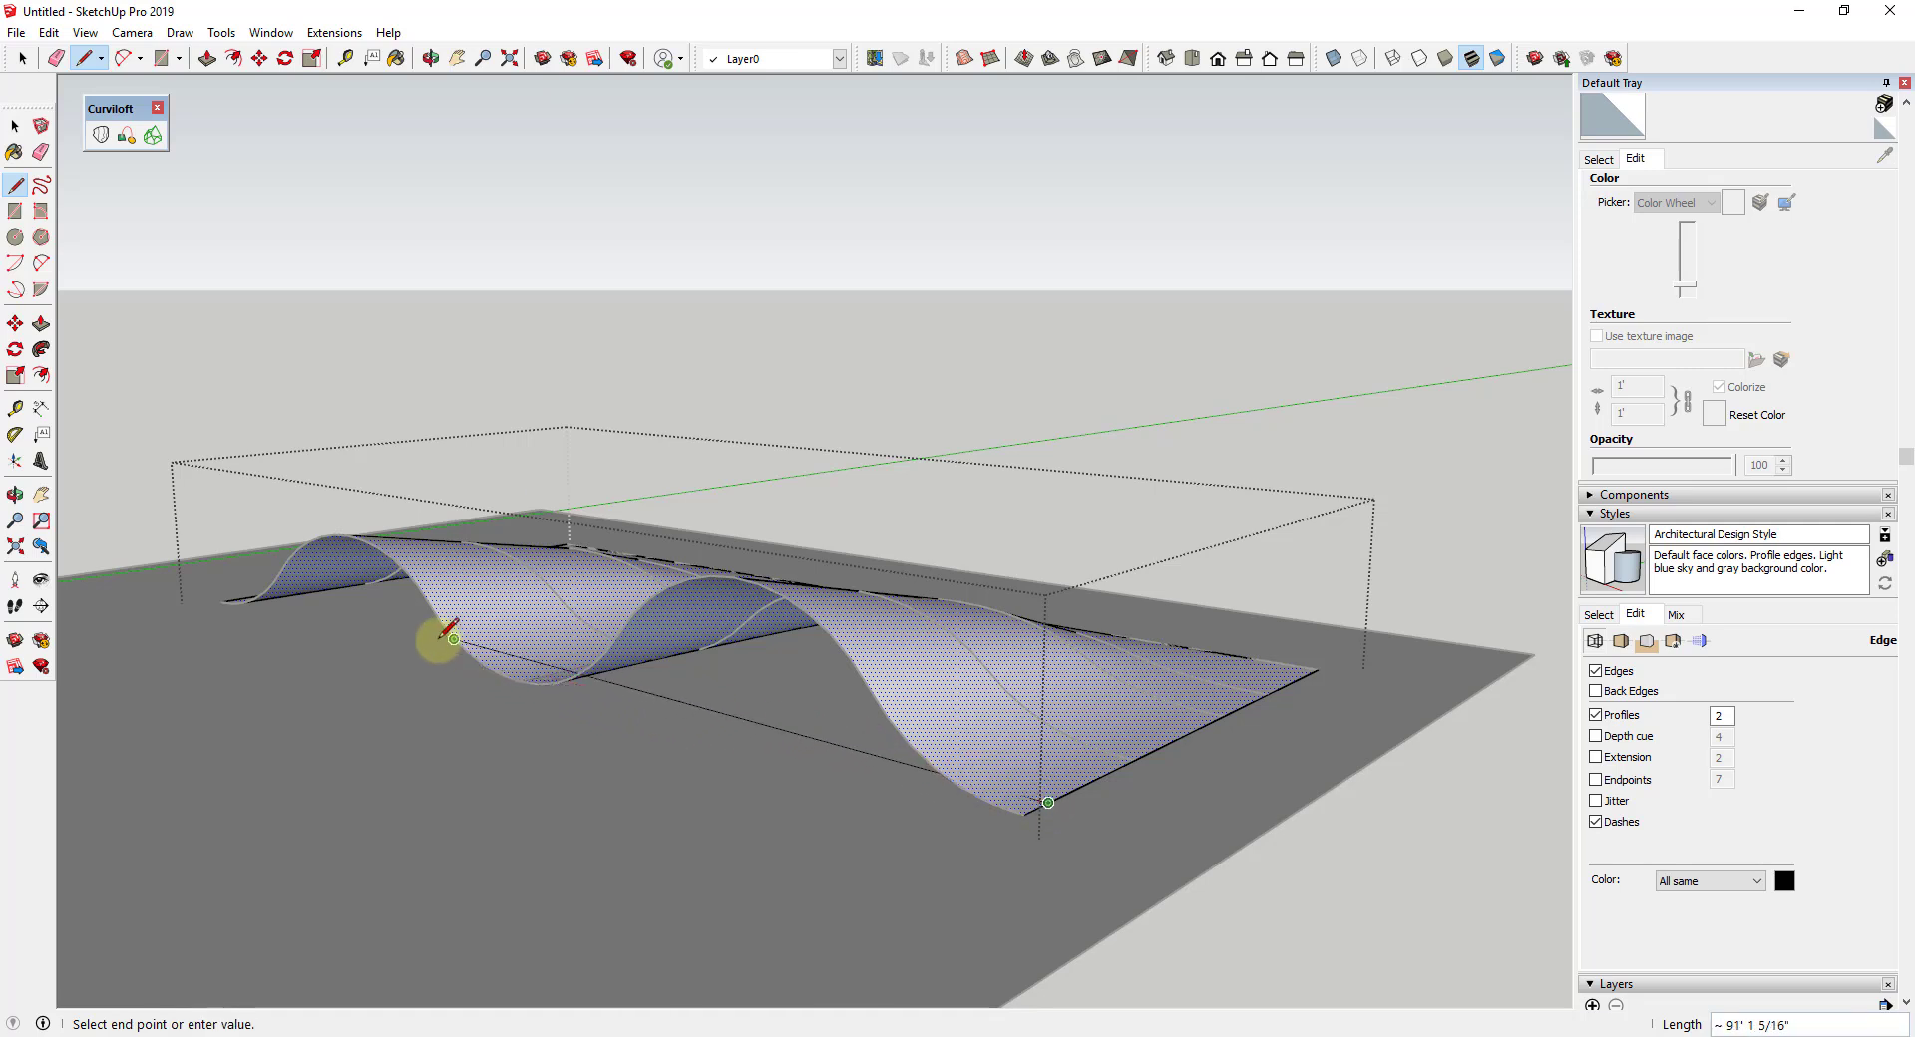
scroll(189, 589, up, 4)
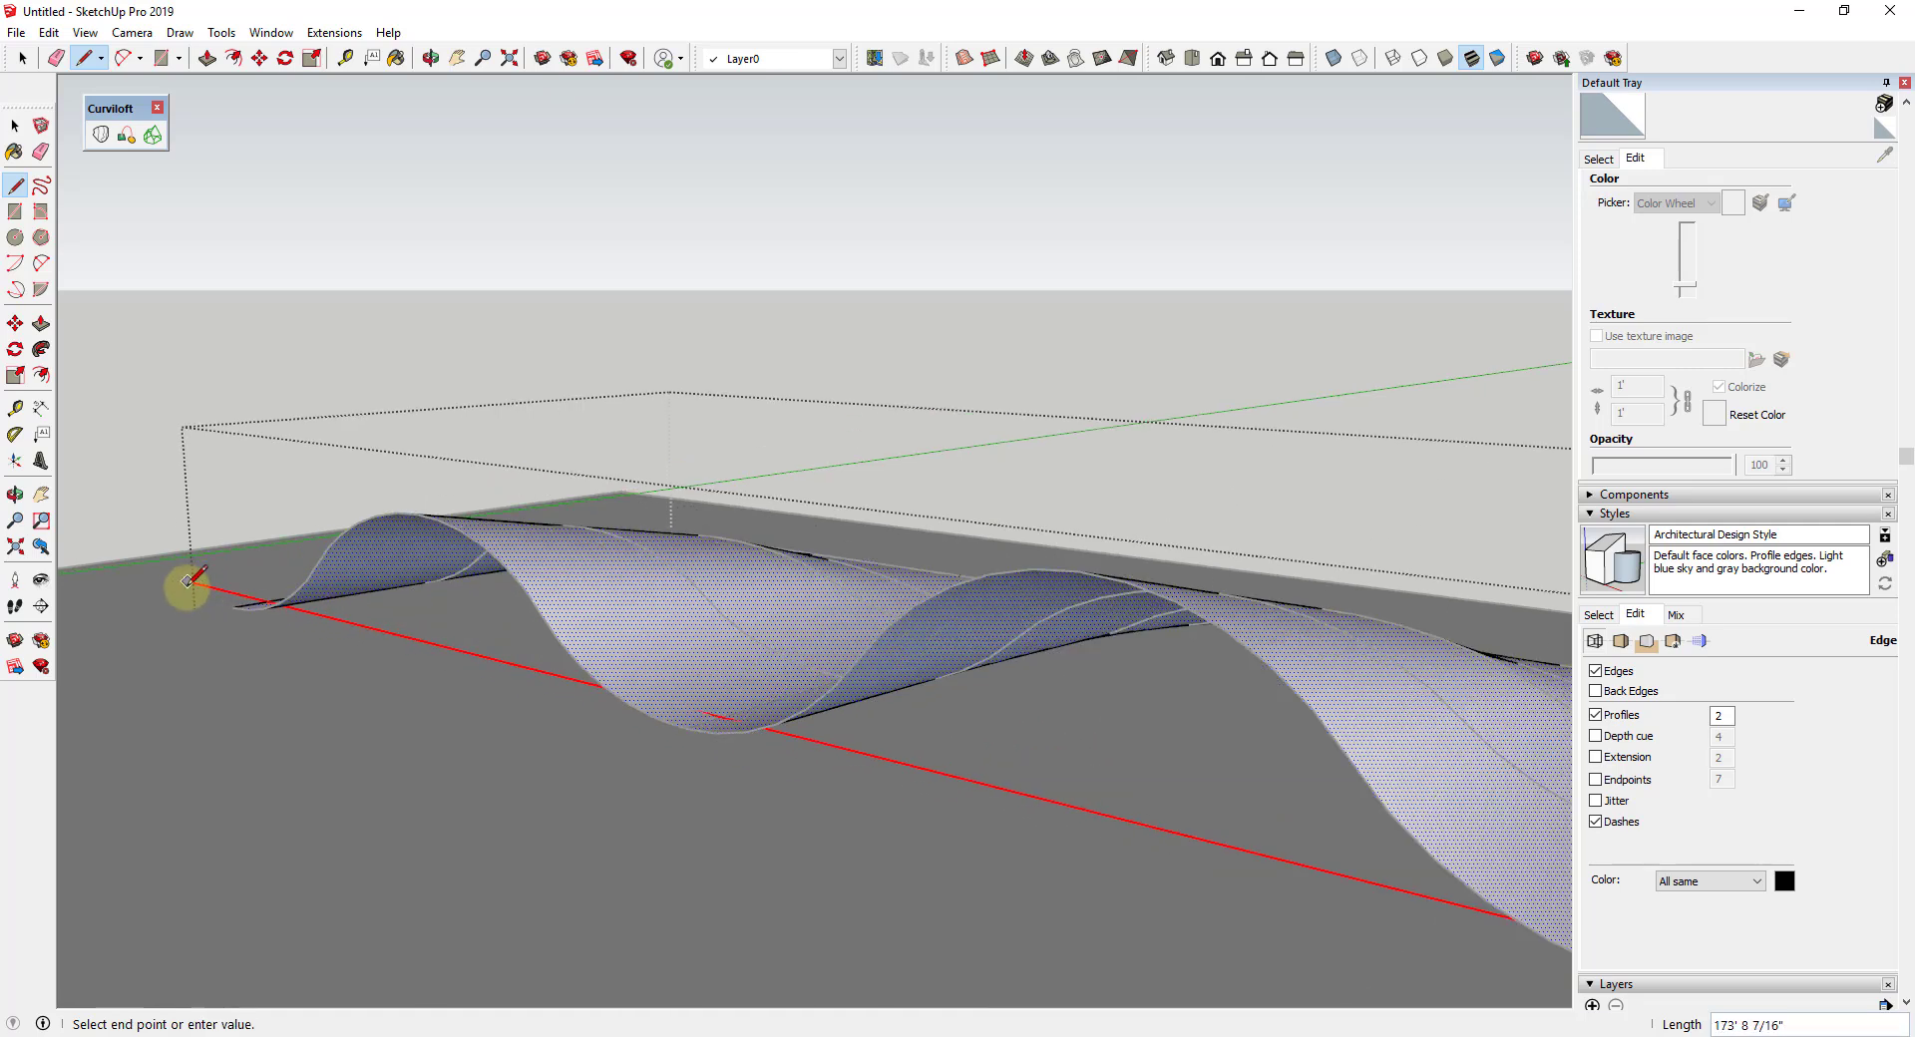
click(302, 608)
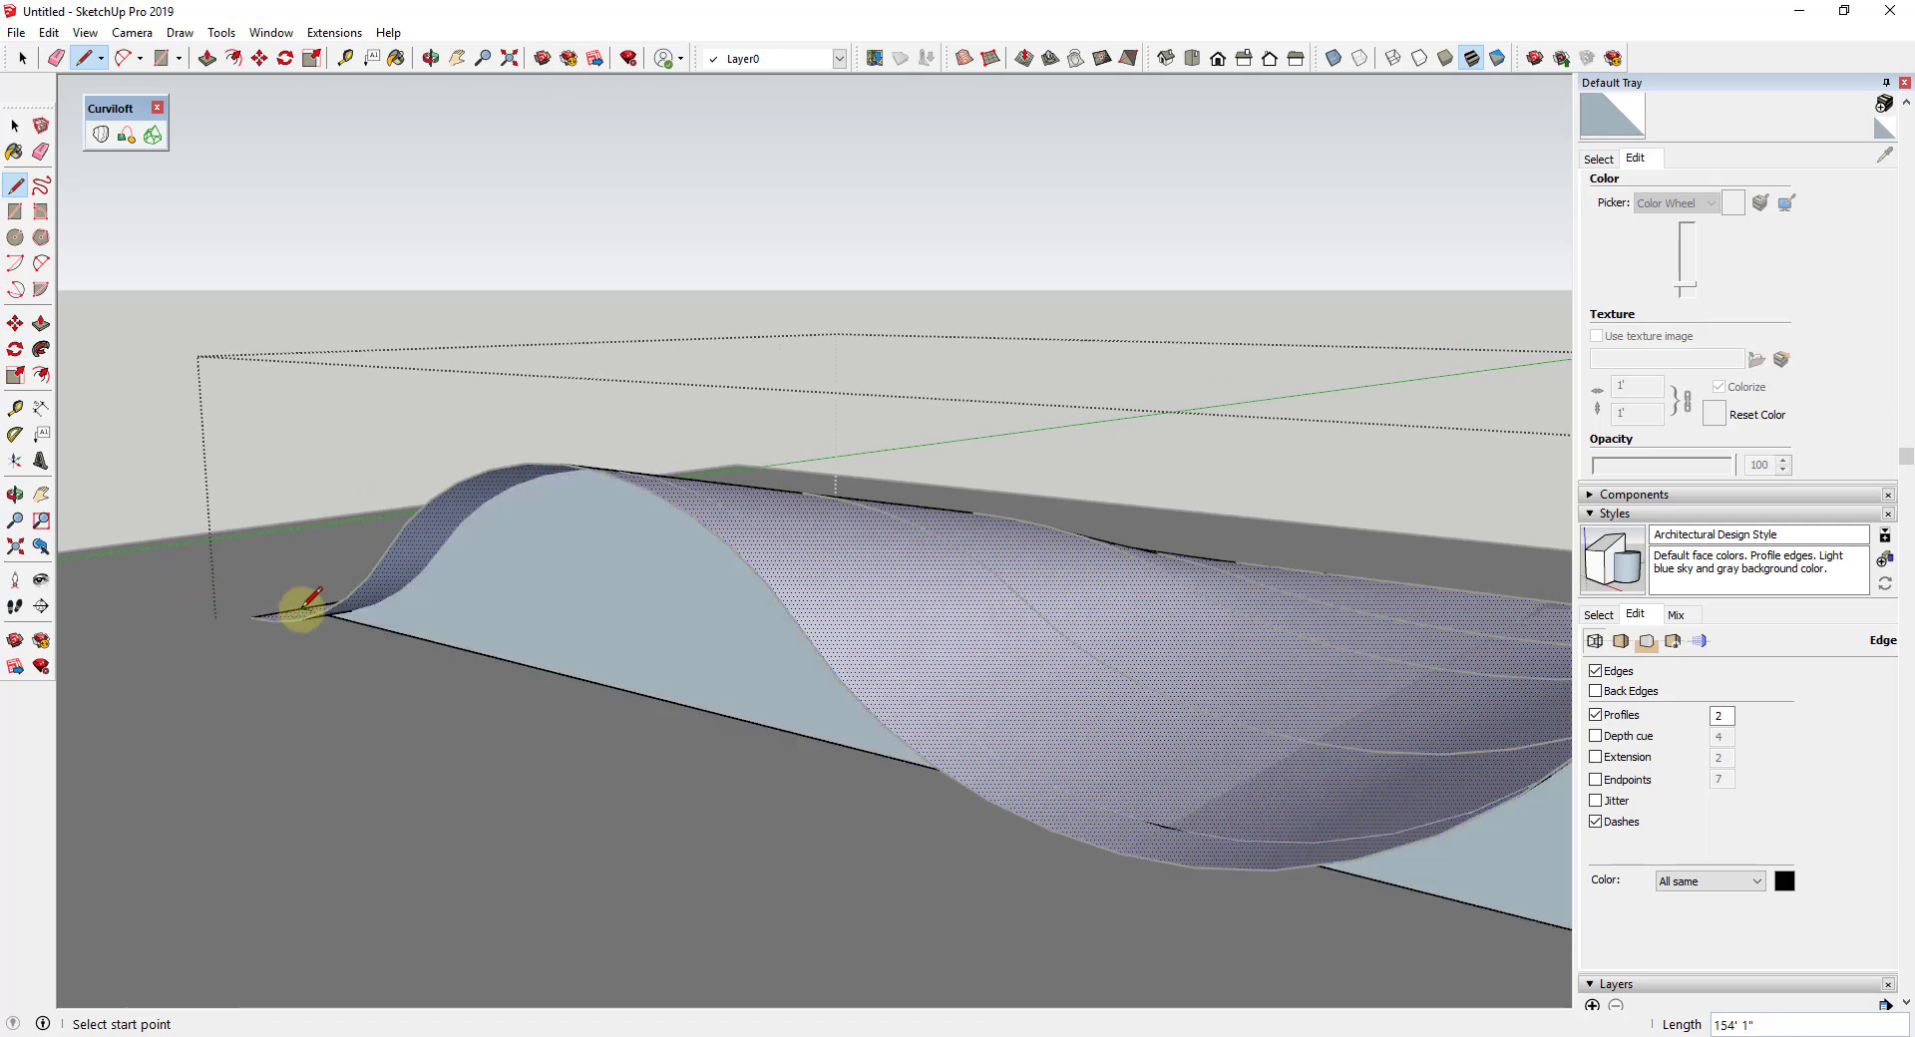
Reverse the larger front arch face so its white side faces outward
mouse_move(302, 608)
middle_down()
mouse_move(872, 692)
mouse_move(428, 804)
mouse_move(1077, 799)
mouse_move(952, 735)
mouse_move(936, 671)
mouse_move(868, 774)
mouse_move(791, 705)
middle_up()
key(e)
key(space)
click(1046, 753)
middle_drag(1045, 751, 752, 625)
click(666, 678)
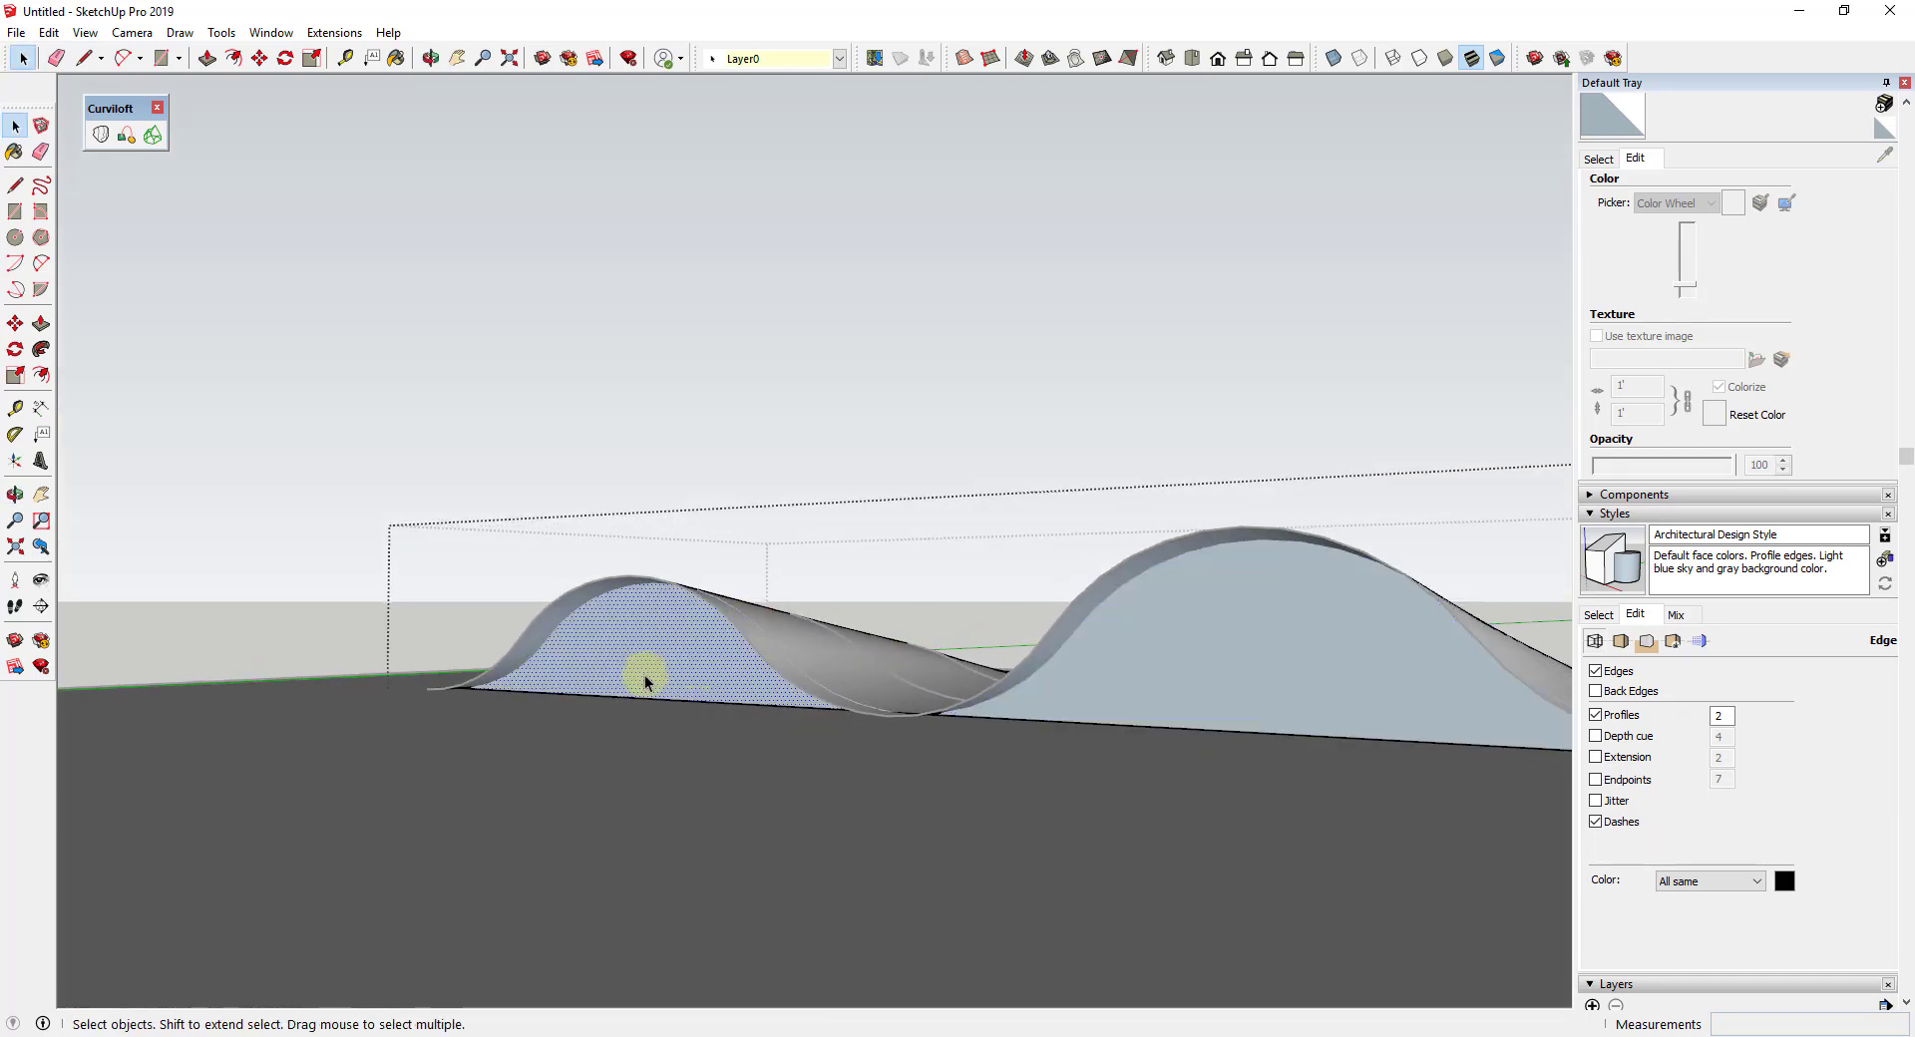
middle_drag(1321, 675, 914, 719)
key(space)
click(915, 718)
right_click(919, 712)
click(982, 424)
Reverse the smaller front arch face so its white side also faces outward
middle_drag(974, 584, 320, 688)
right_click(327, 672)
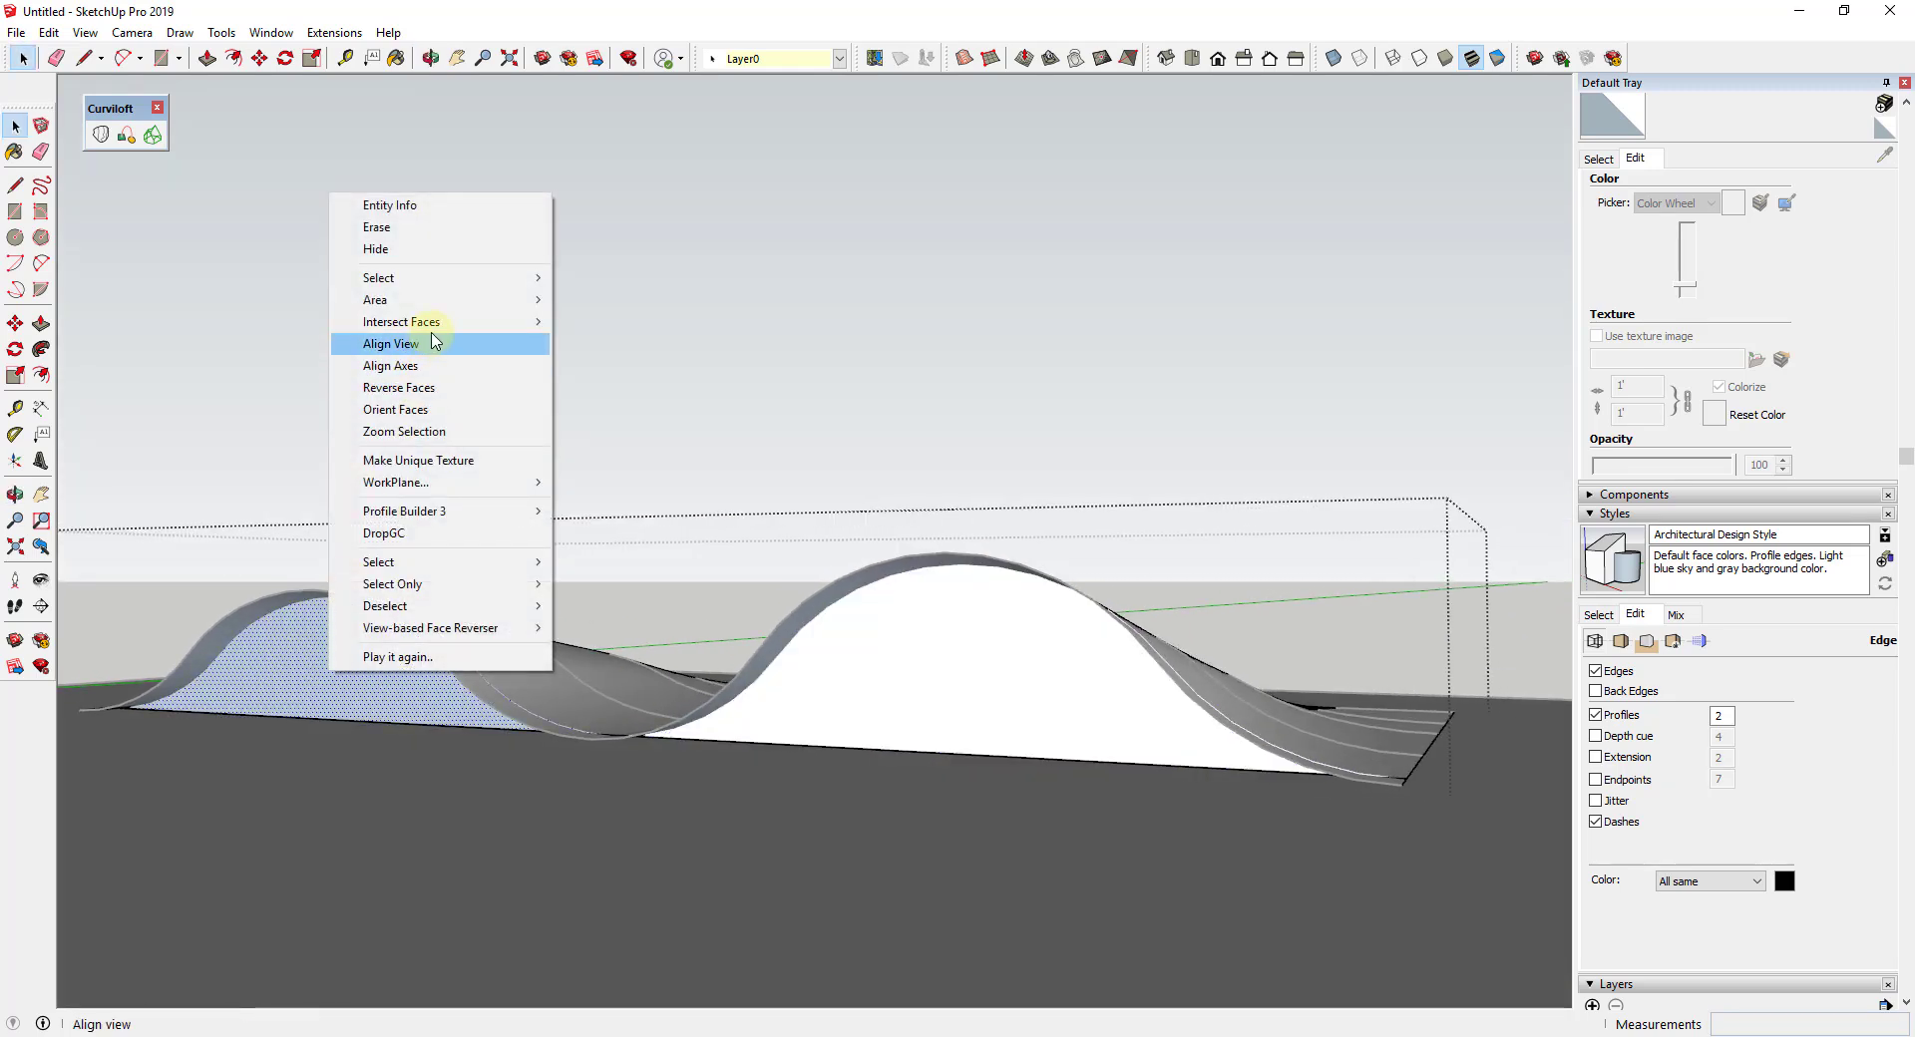
mouse_move(429, 321)
click(401, 387)
middle_drag(876, 696, 1007, 662)
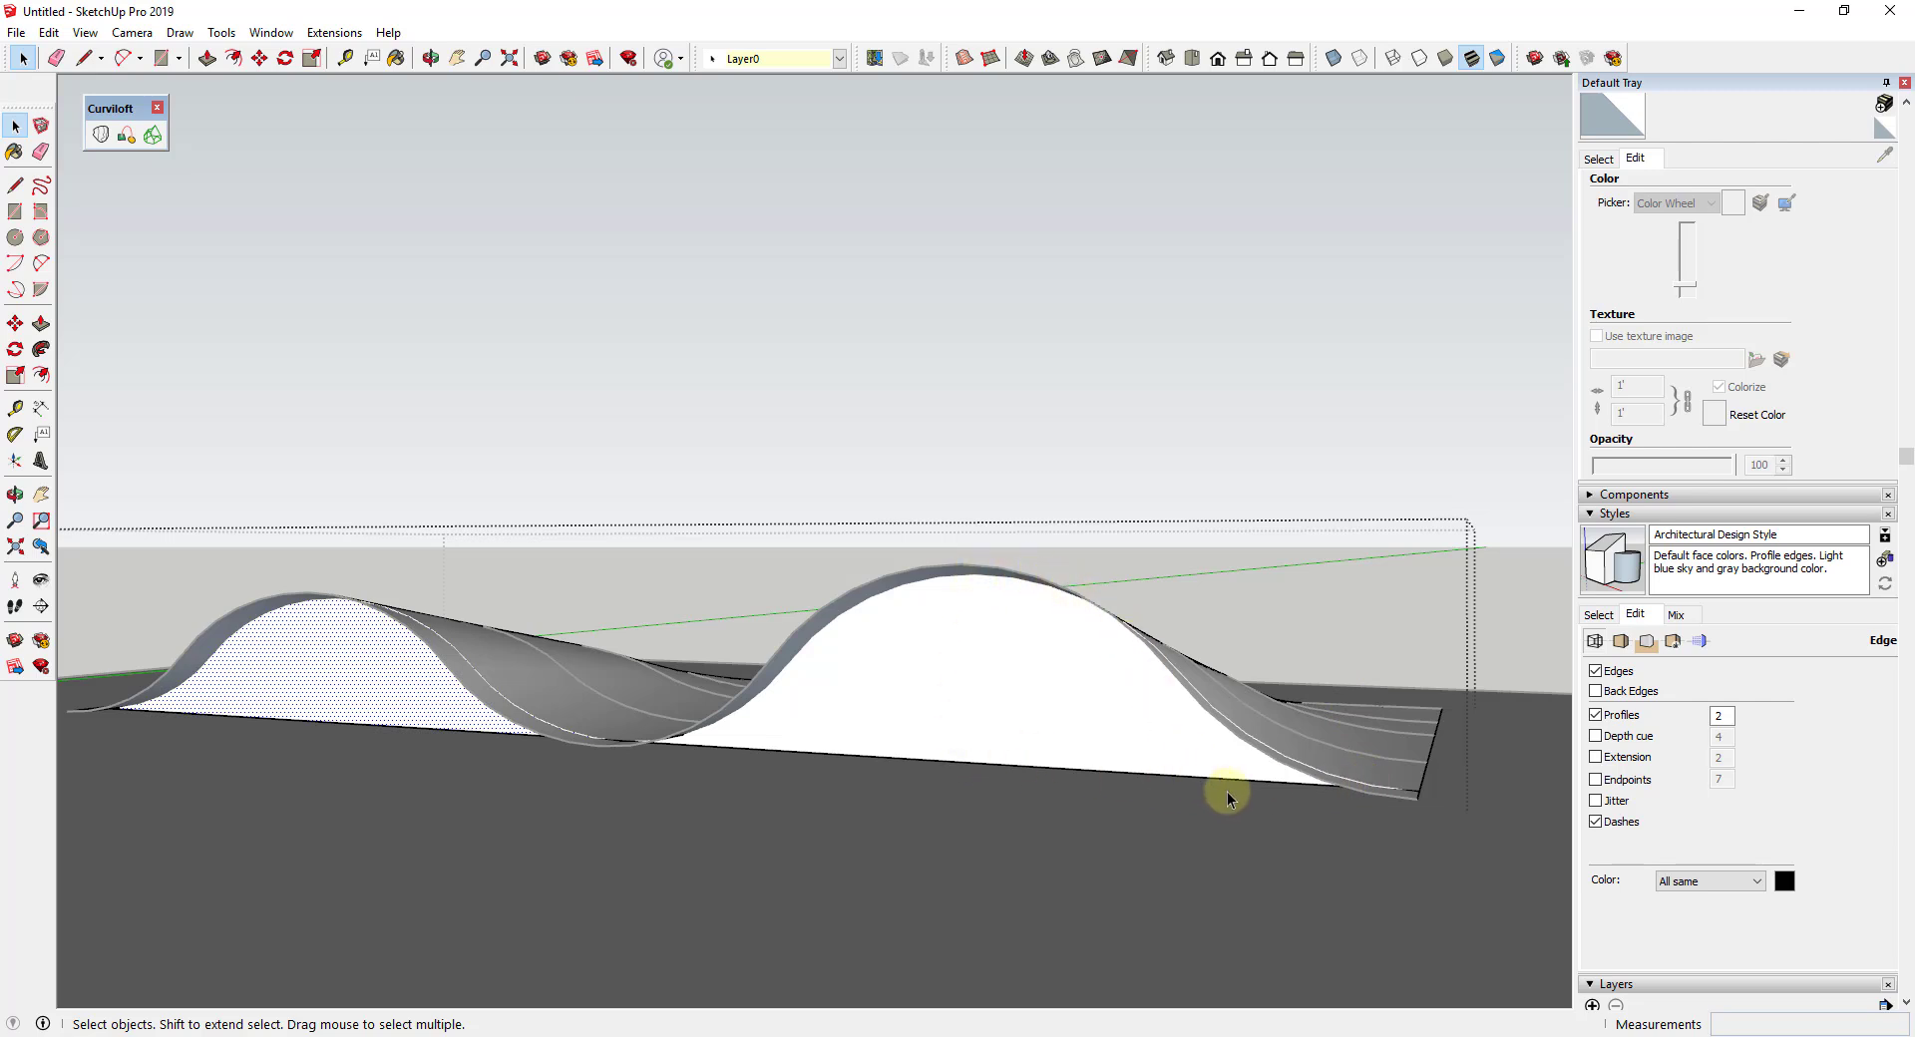
Draw a vertical line on the larger arch face from the peak of the curve down to the base edge
click(973, 699)
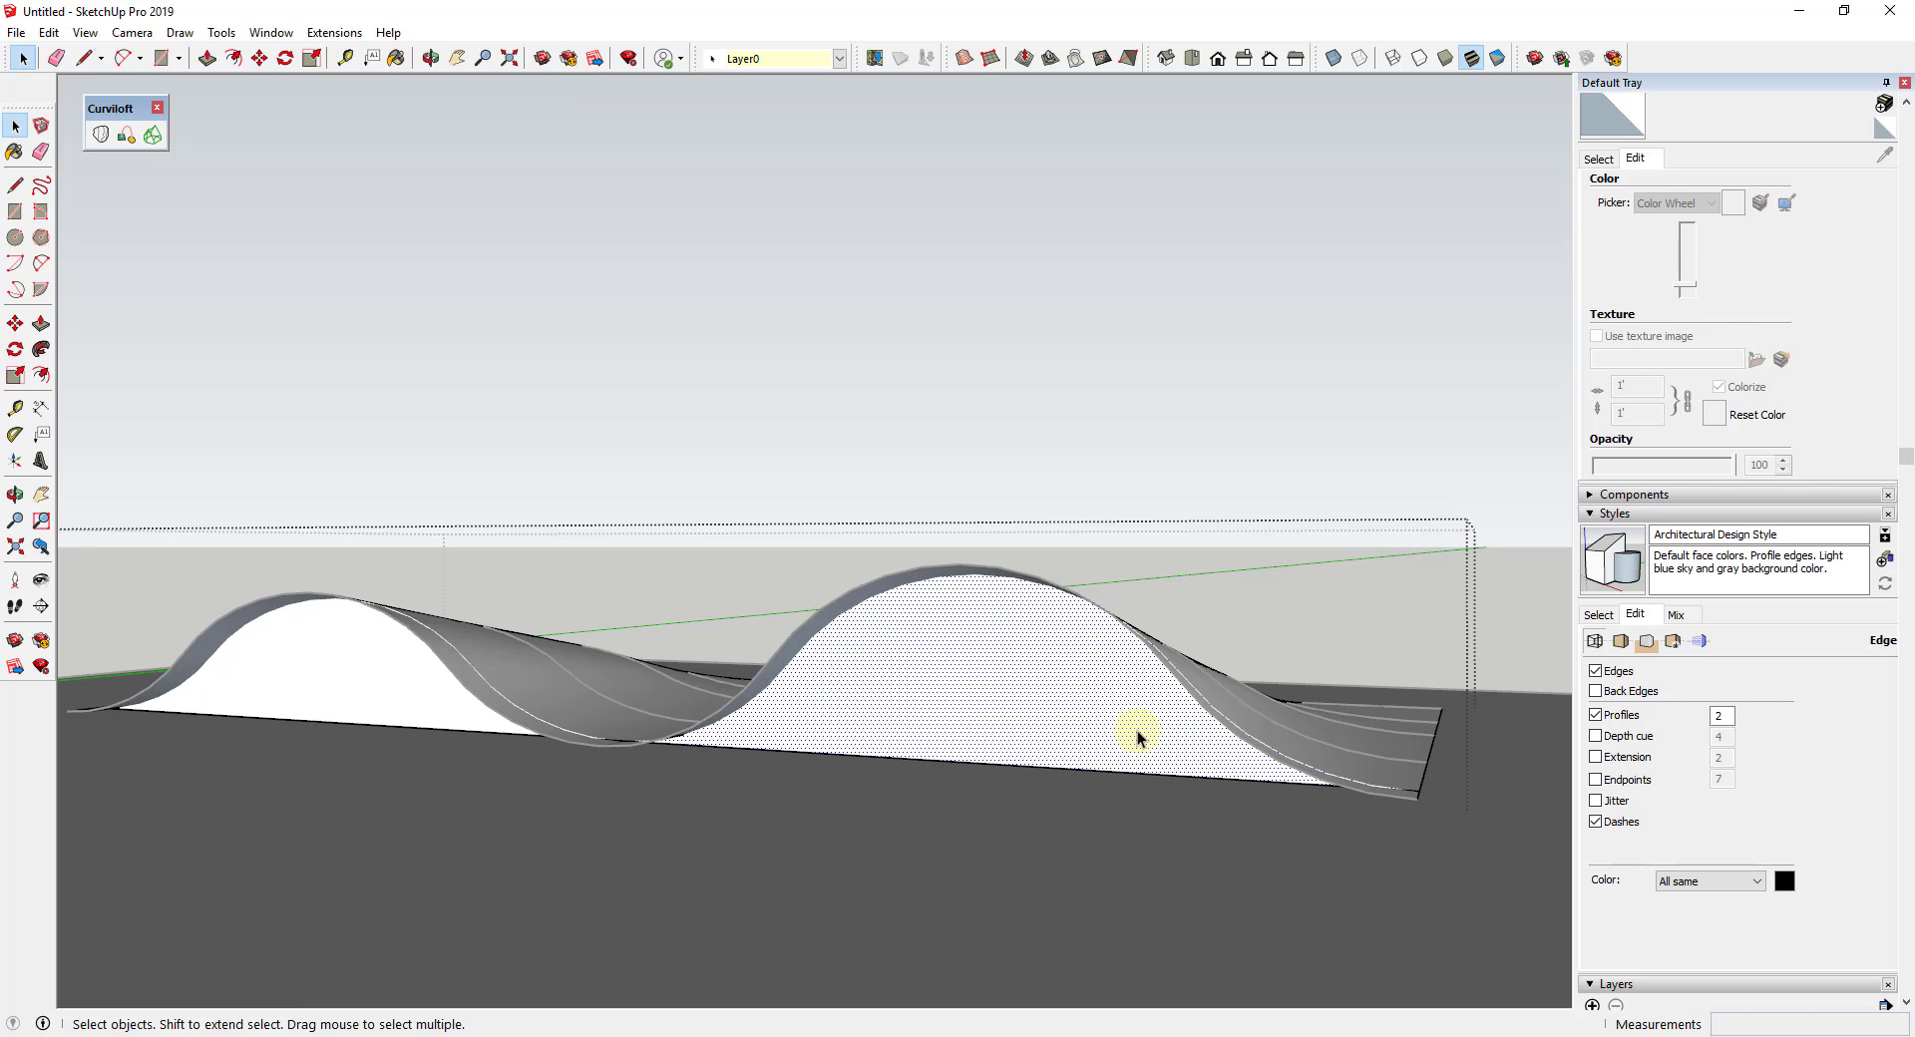
middle_drag(1189, 720, 1135, 722)
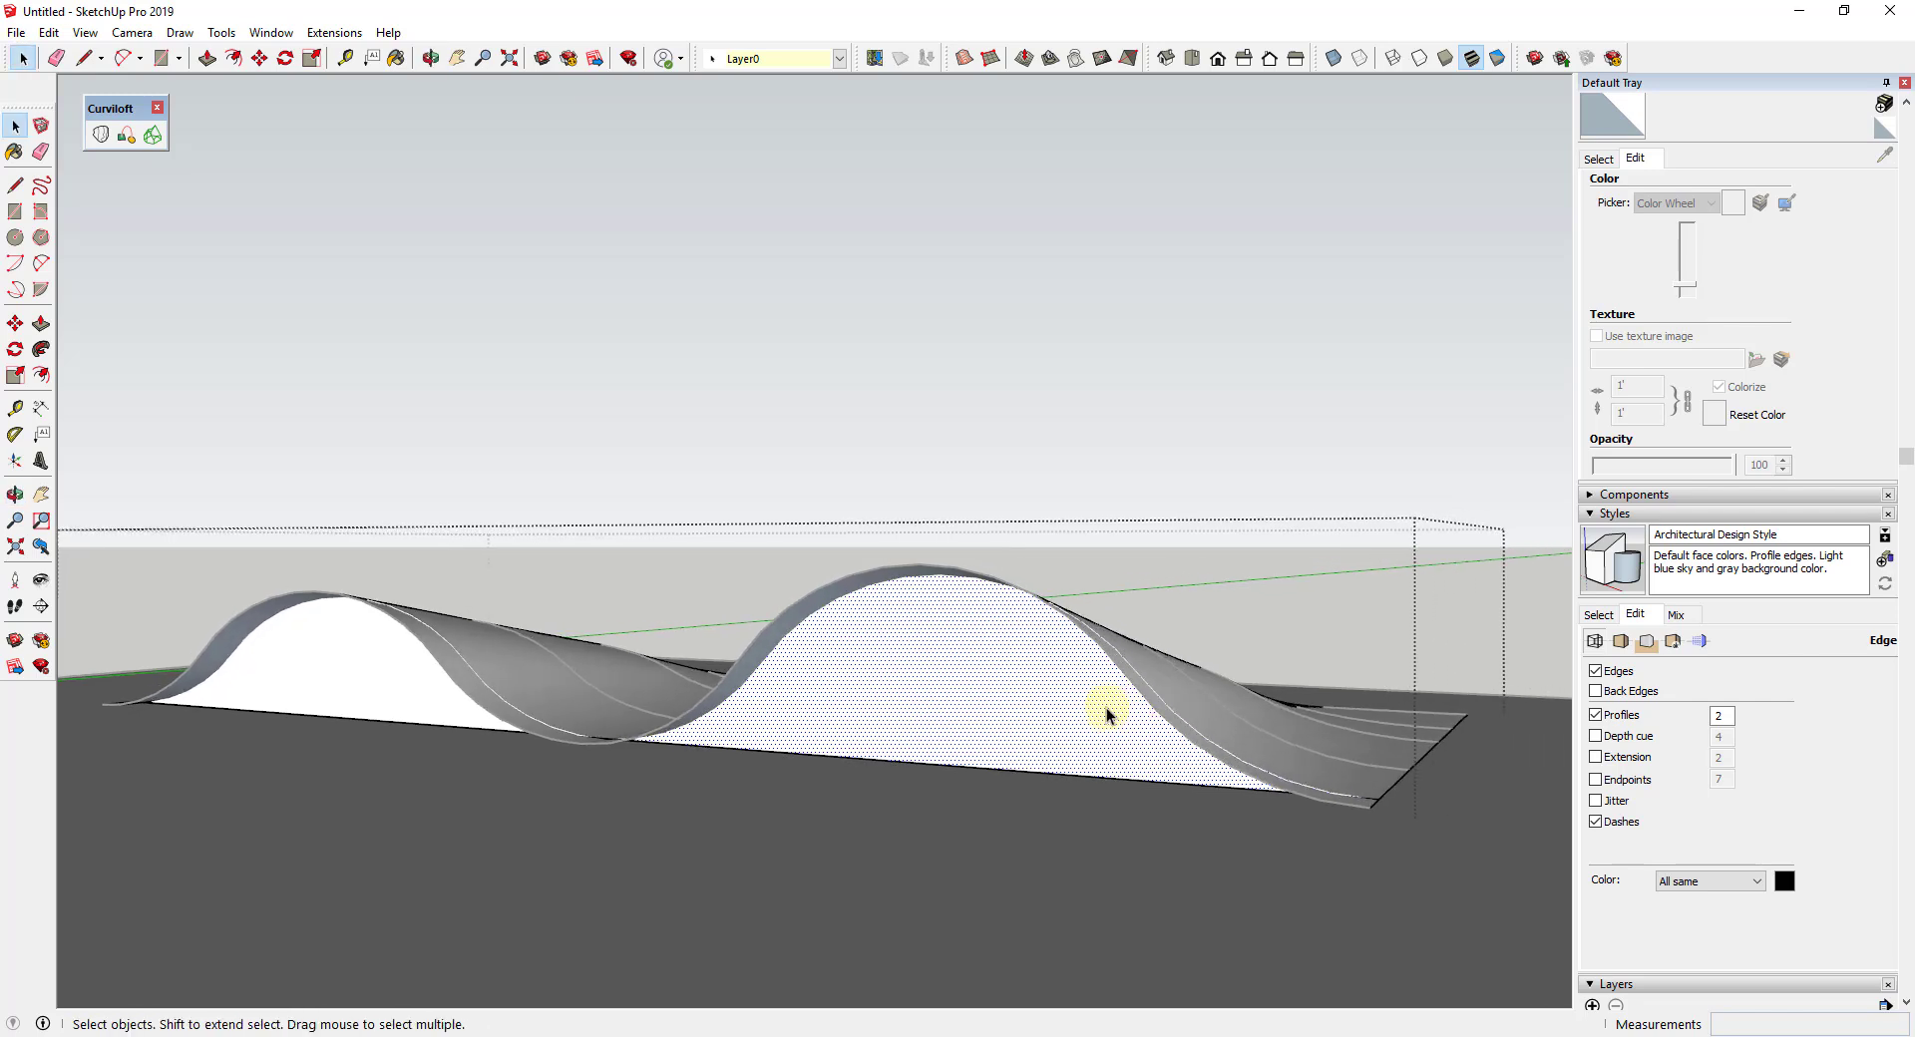
scroll(1110, 708, down, 1)
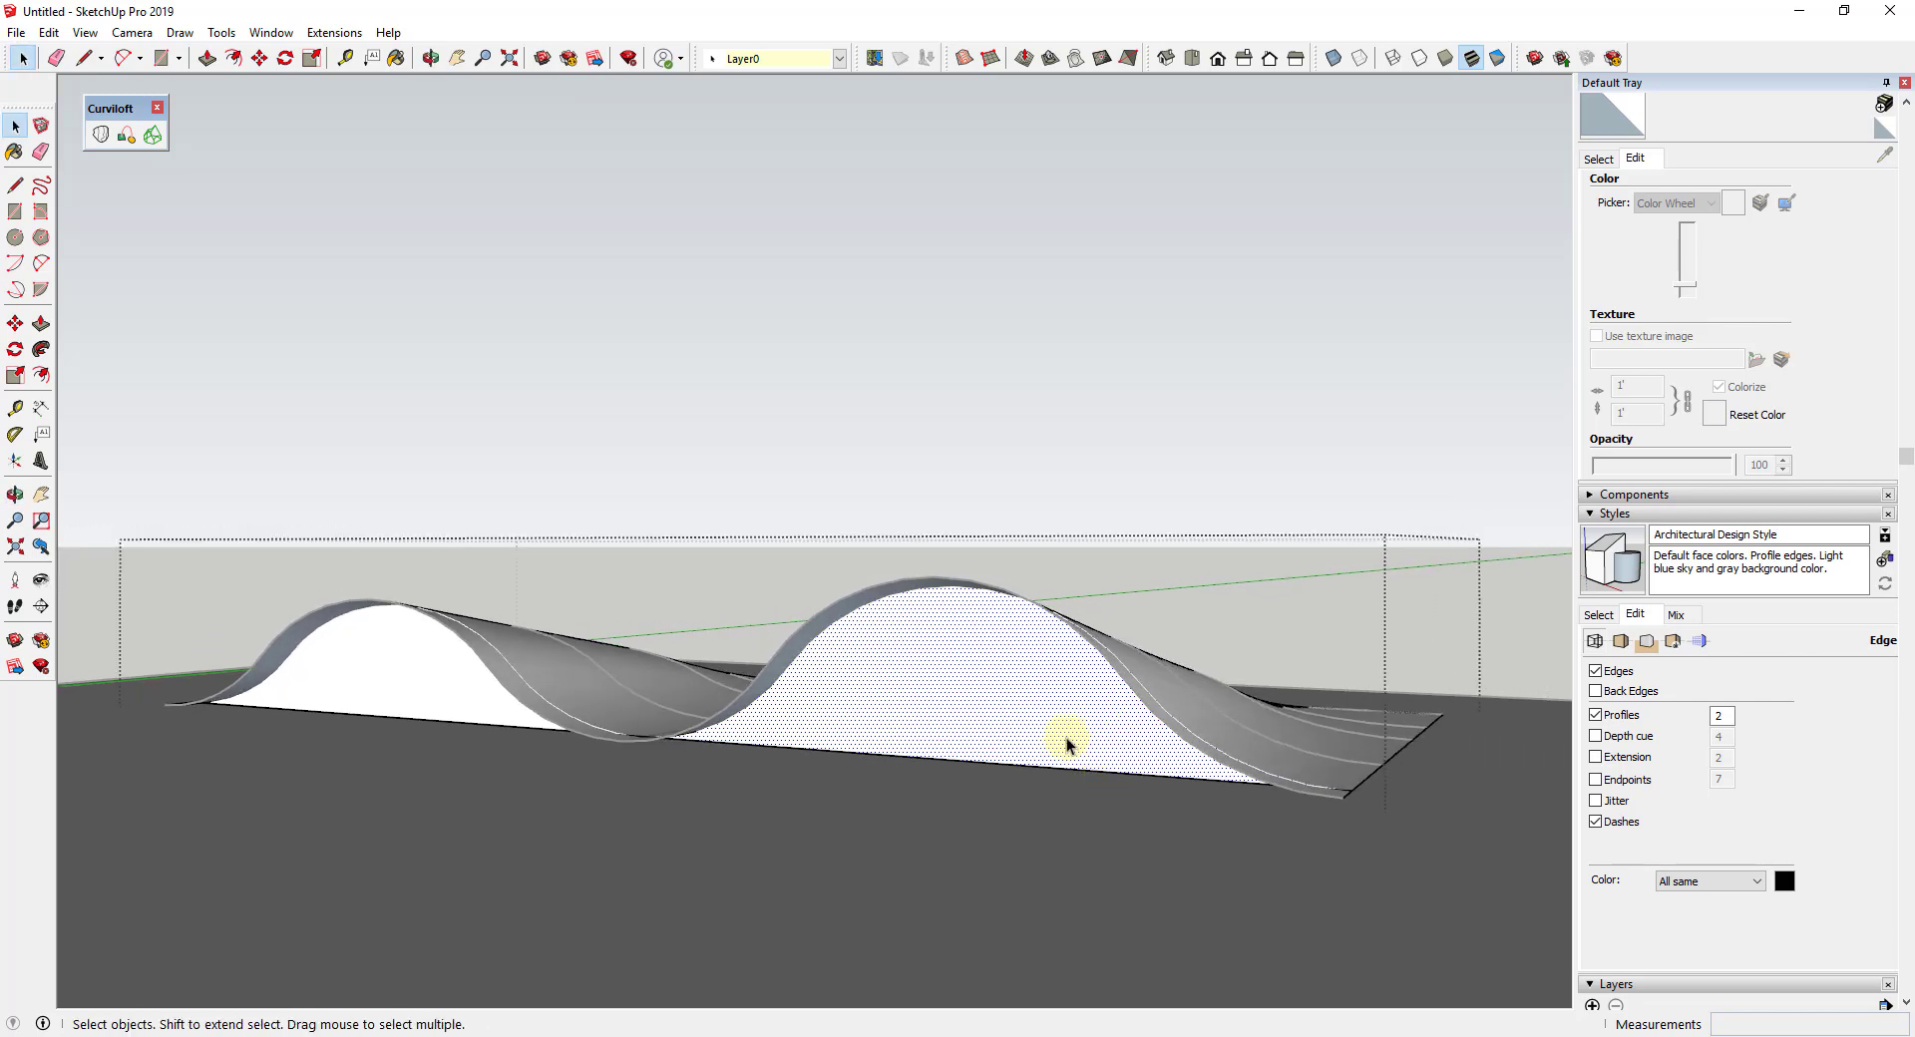
key(l)
mouse_move(974, 623)
middle_down()
mouse_move(974, 838)
mouse_move(1089, 647)
mouse_move(1091, 576)
middle_up()
scroll(1013, 569, up, 3)
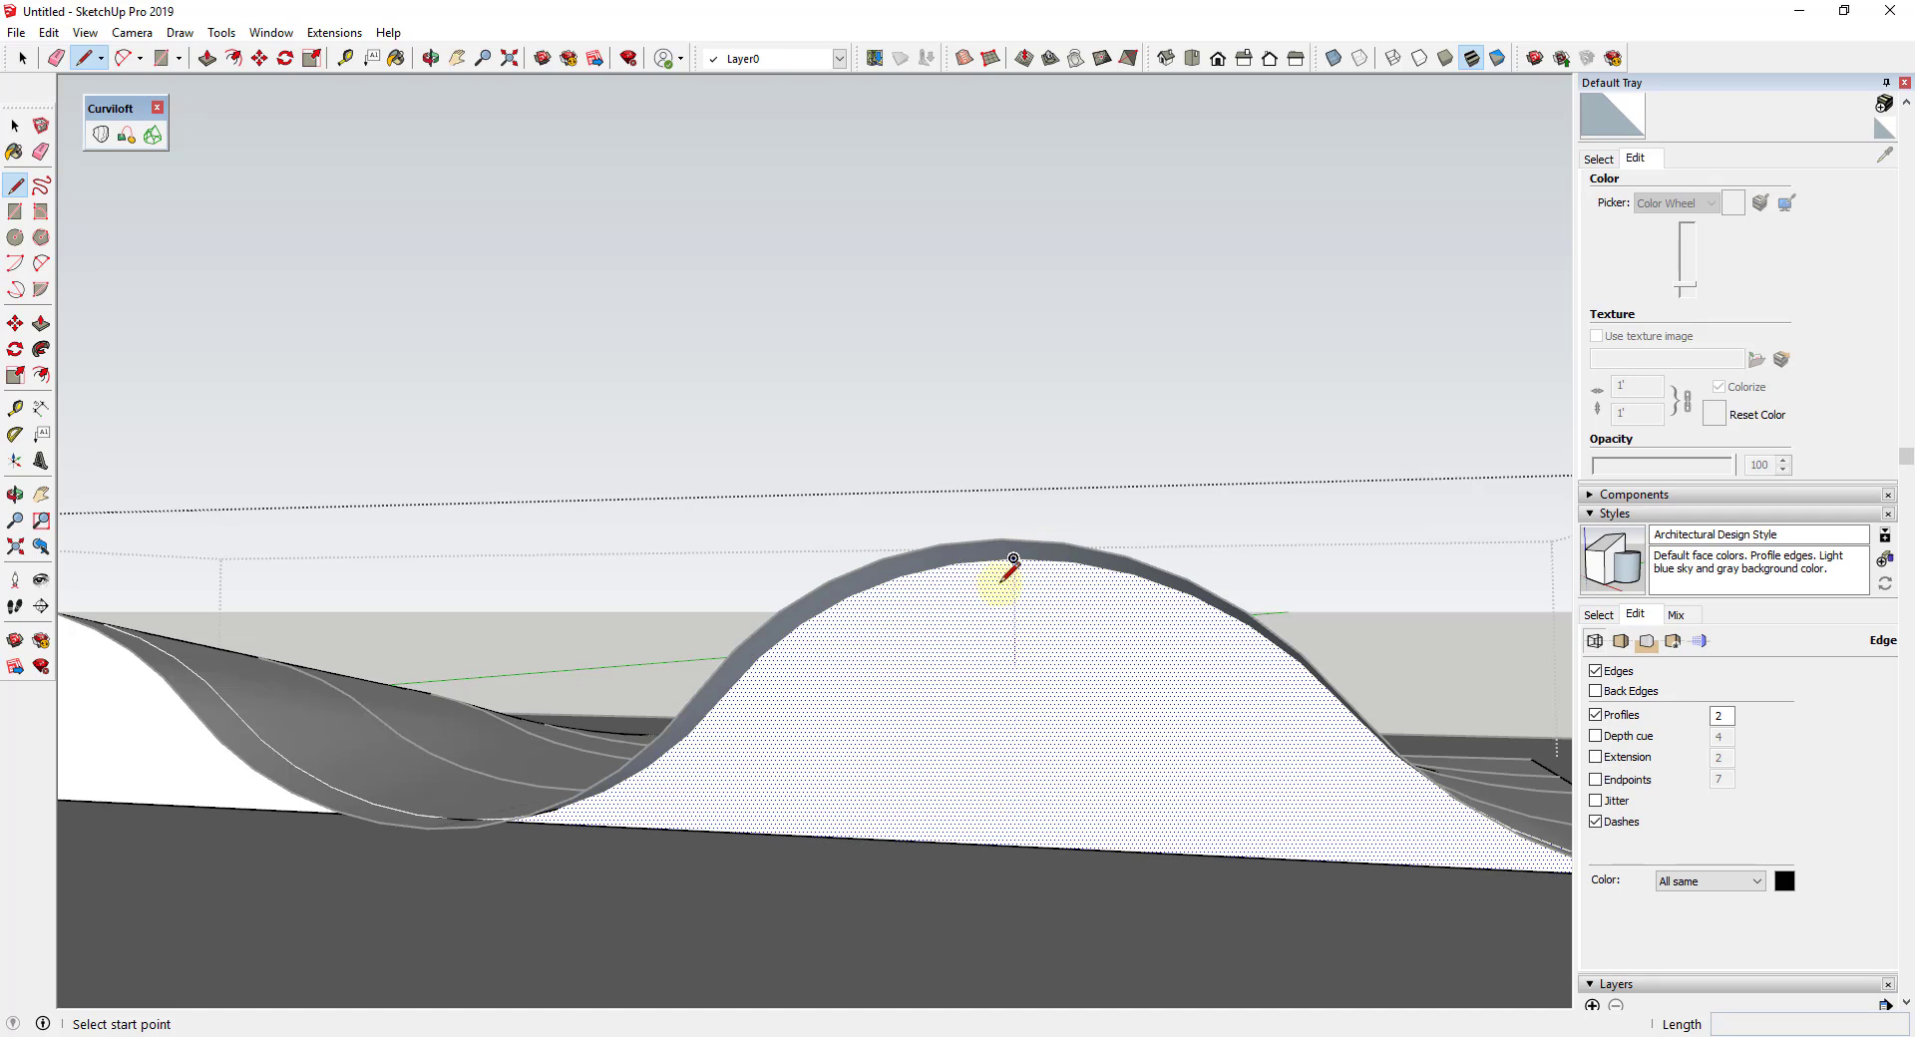
click(1013, 557)
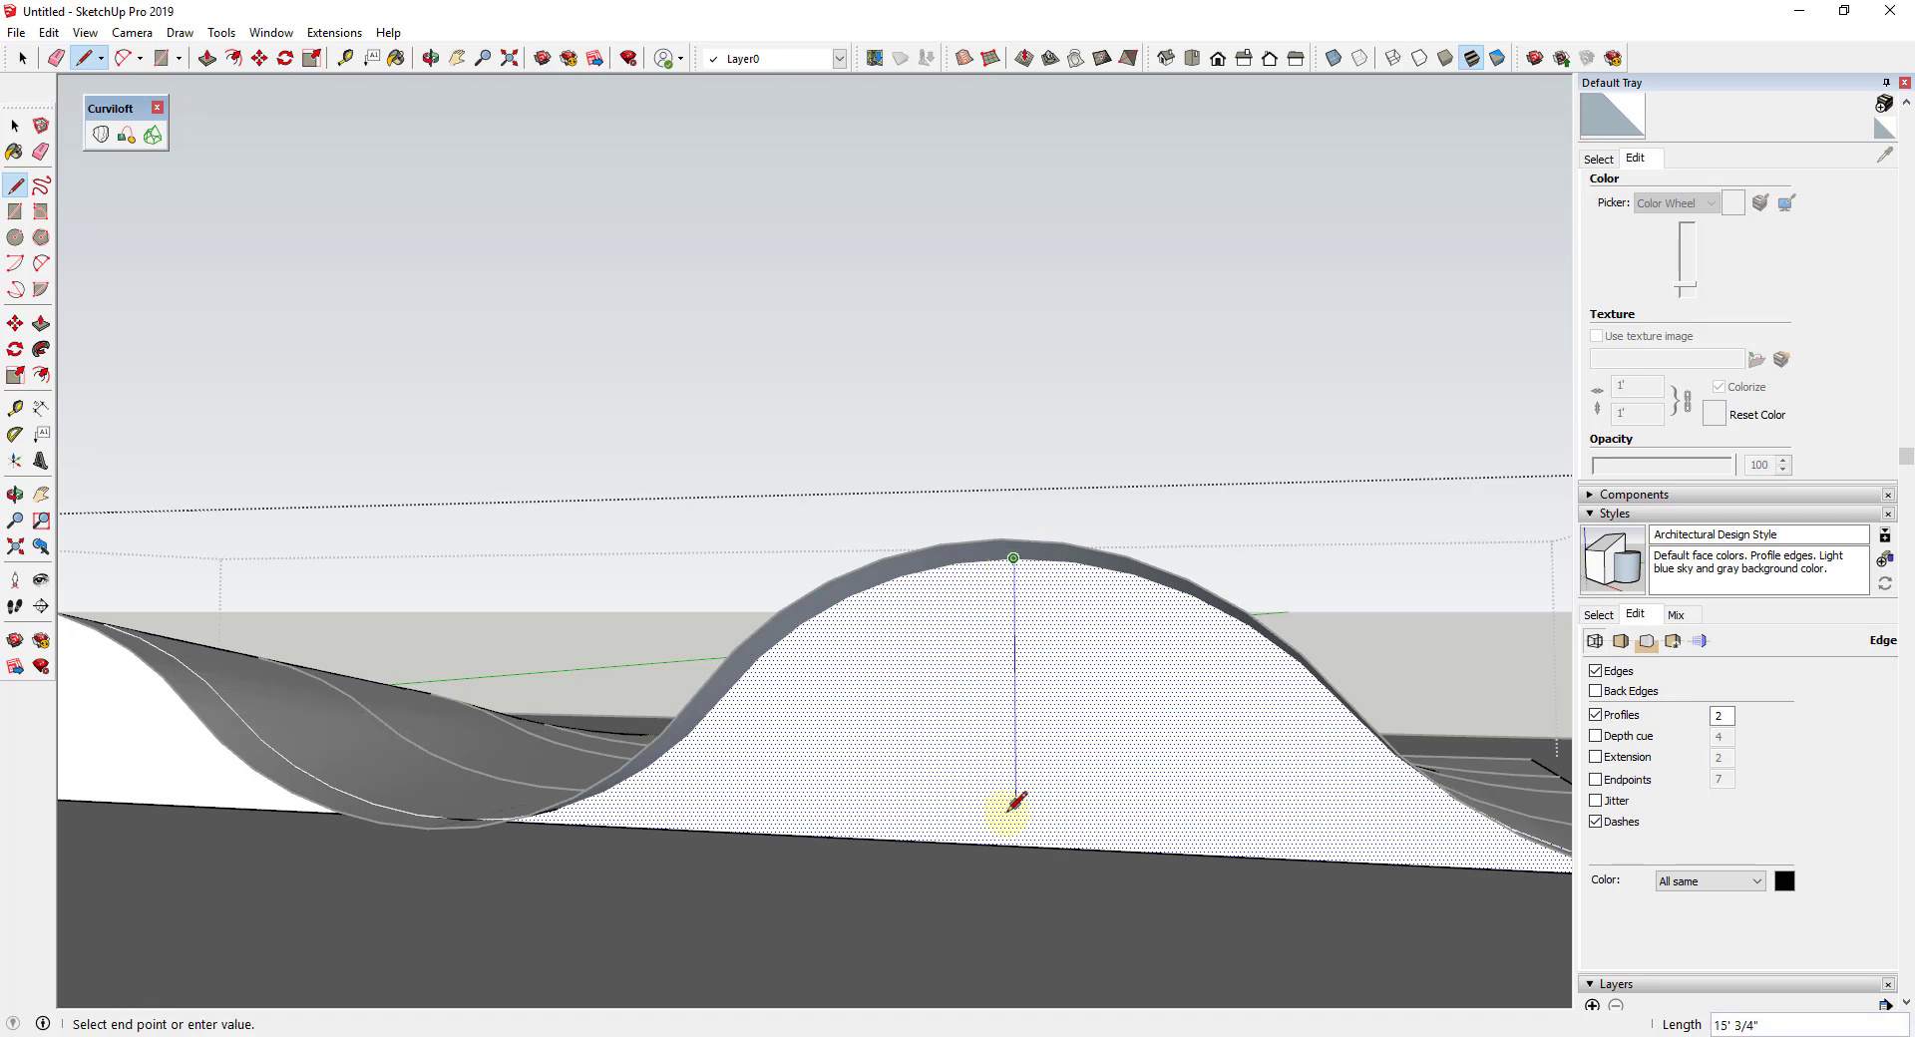
click(1015, 846)
key(space)
Copy the vertical line about 28' along the base edge toward the arch's outer end, dividing the distance into 5 equal spaces
click(1015, 786)
scroll(1019, 776, down, 5)
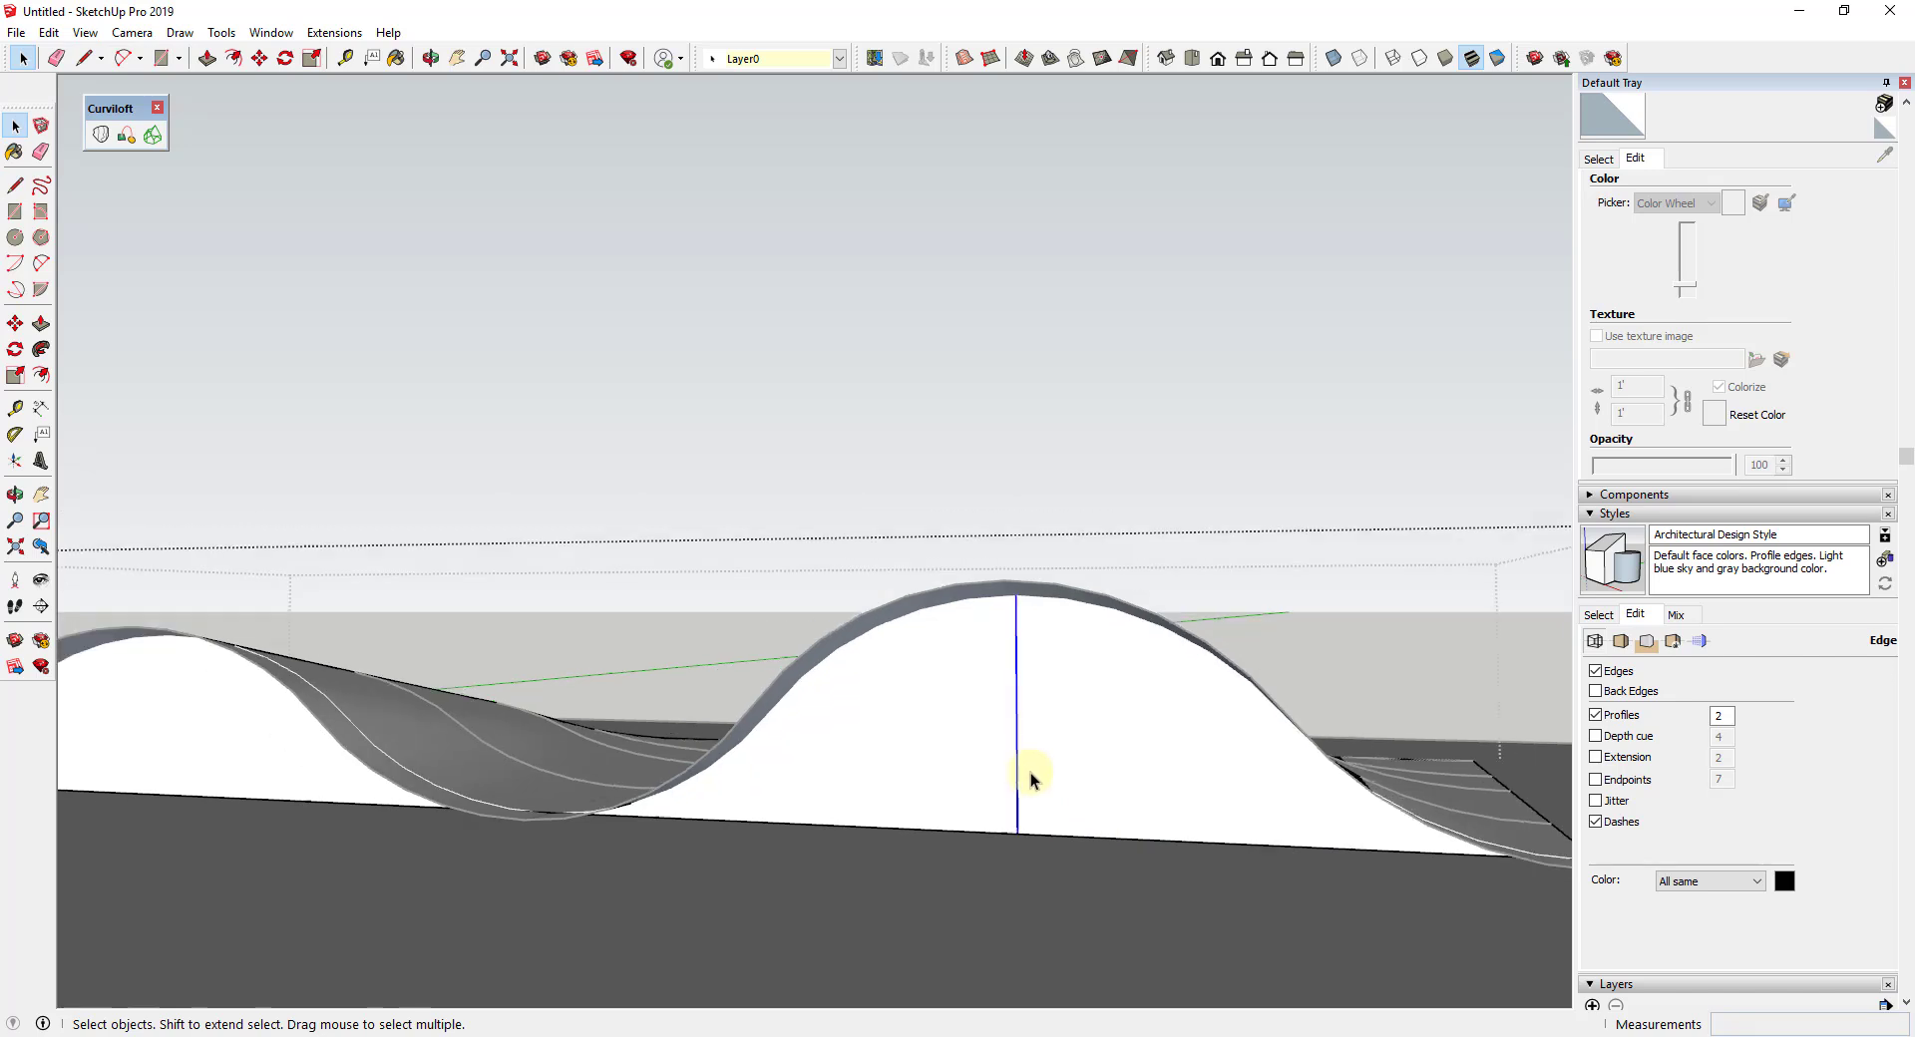
key(m)
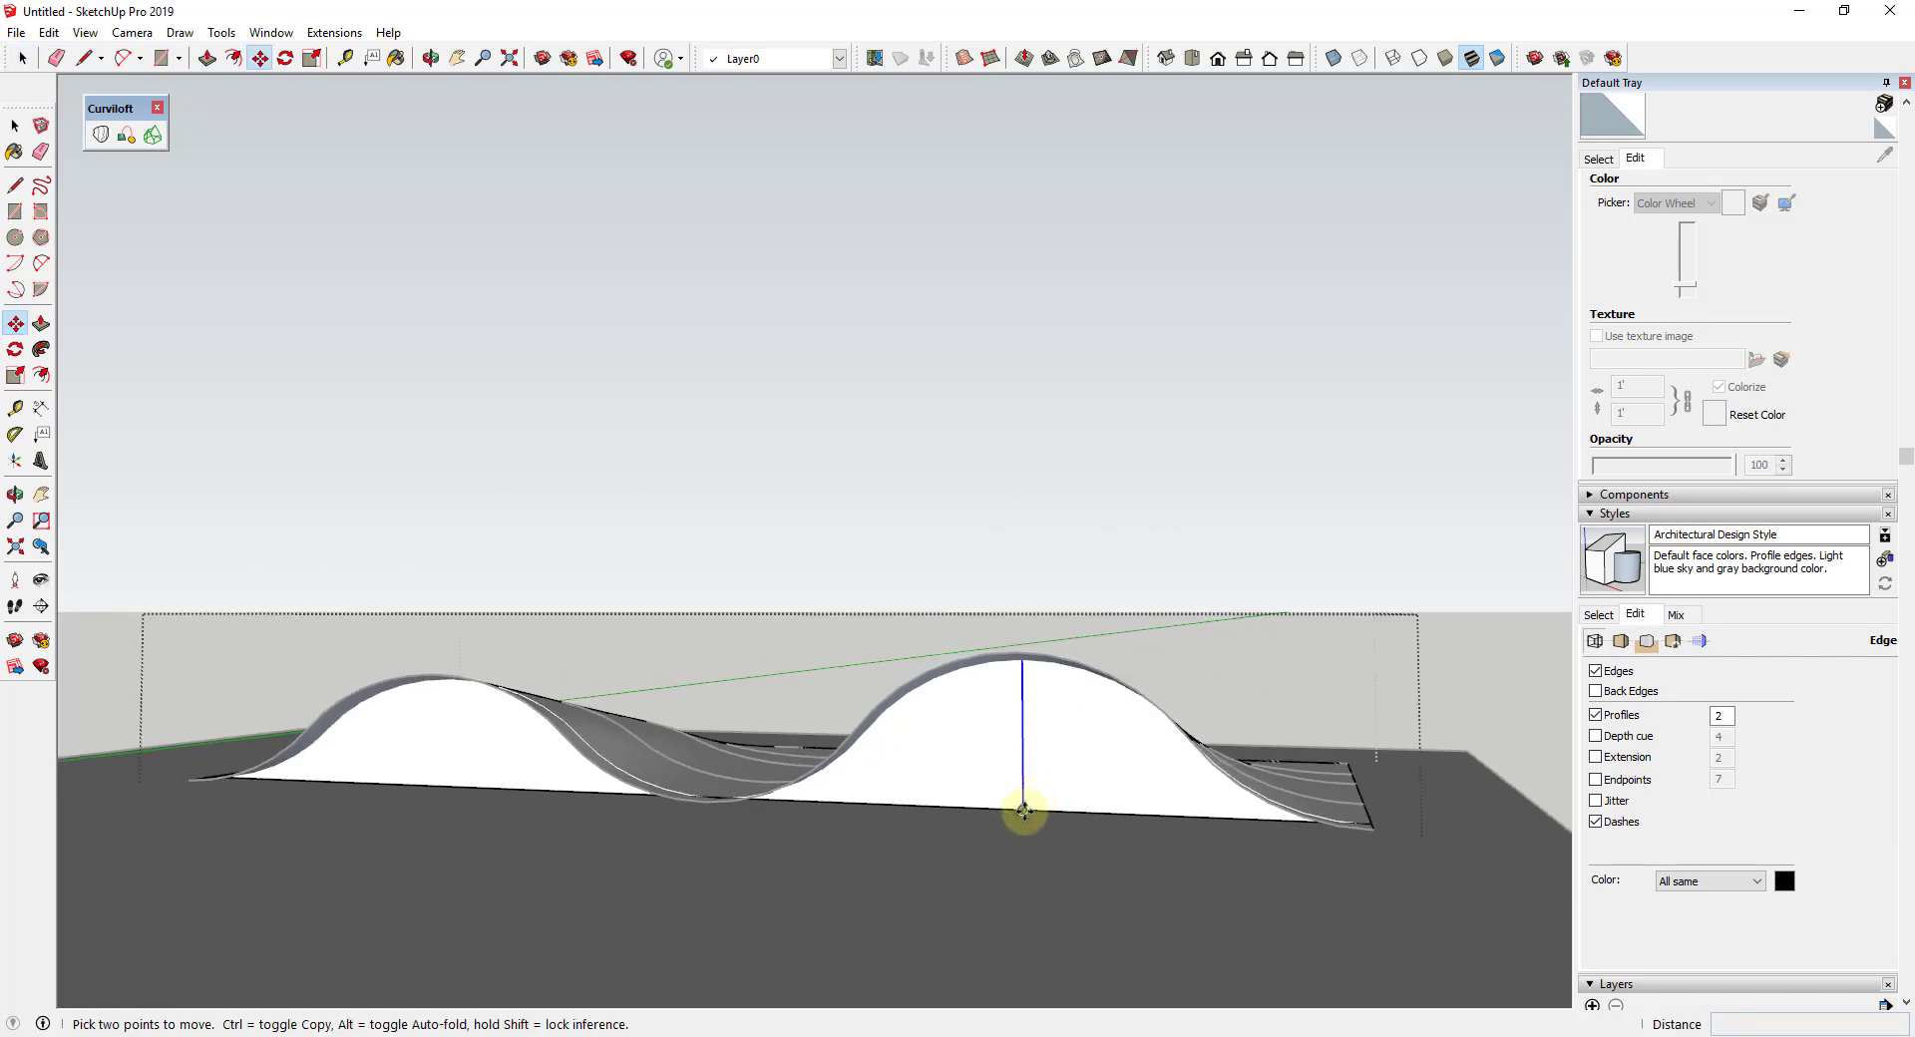
key(space)
key(m)
click(1025, 810)
key(ctrl)
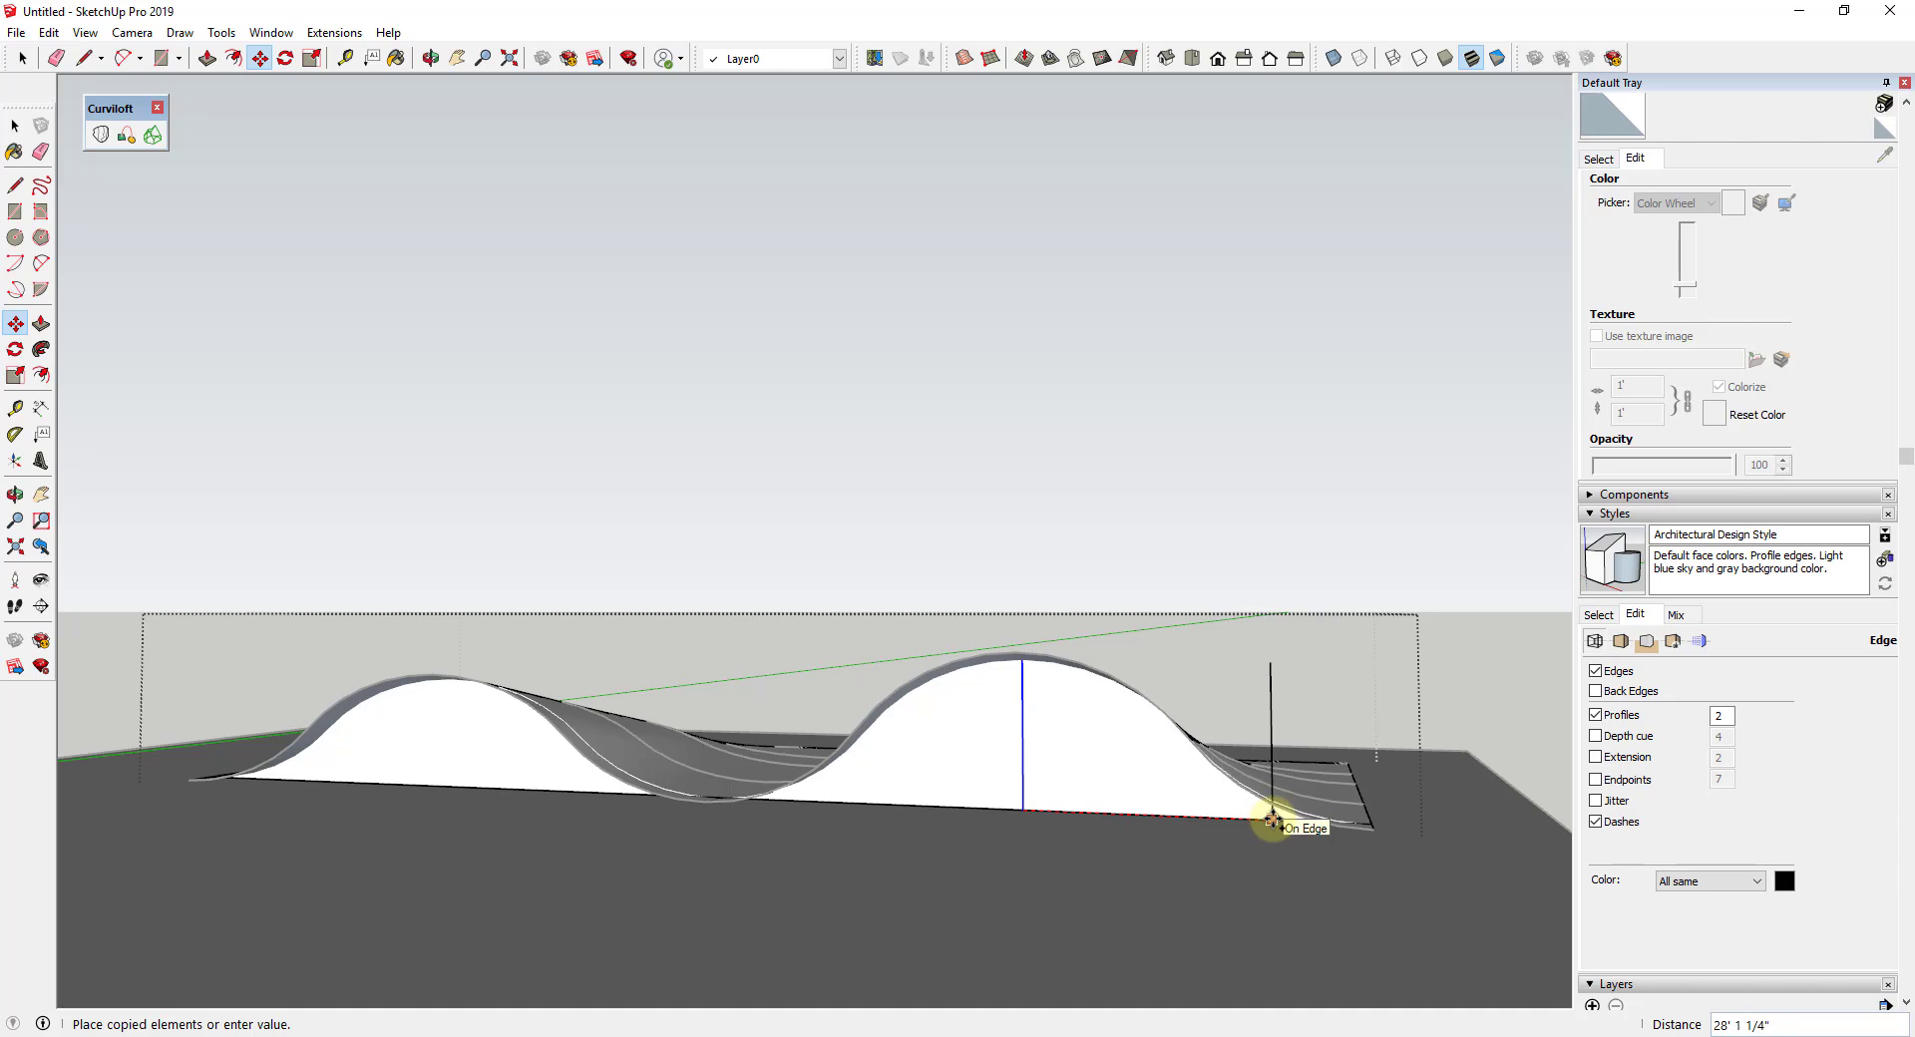
text(28')
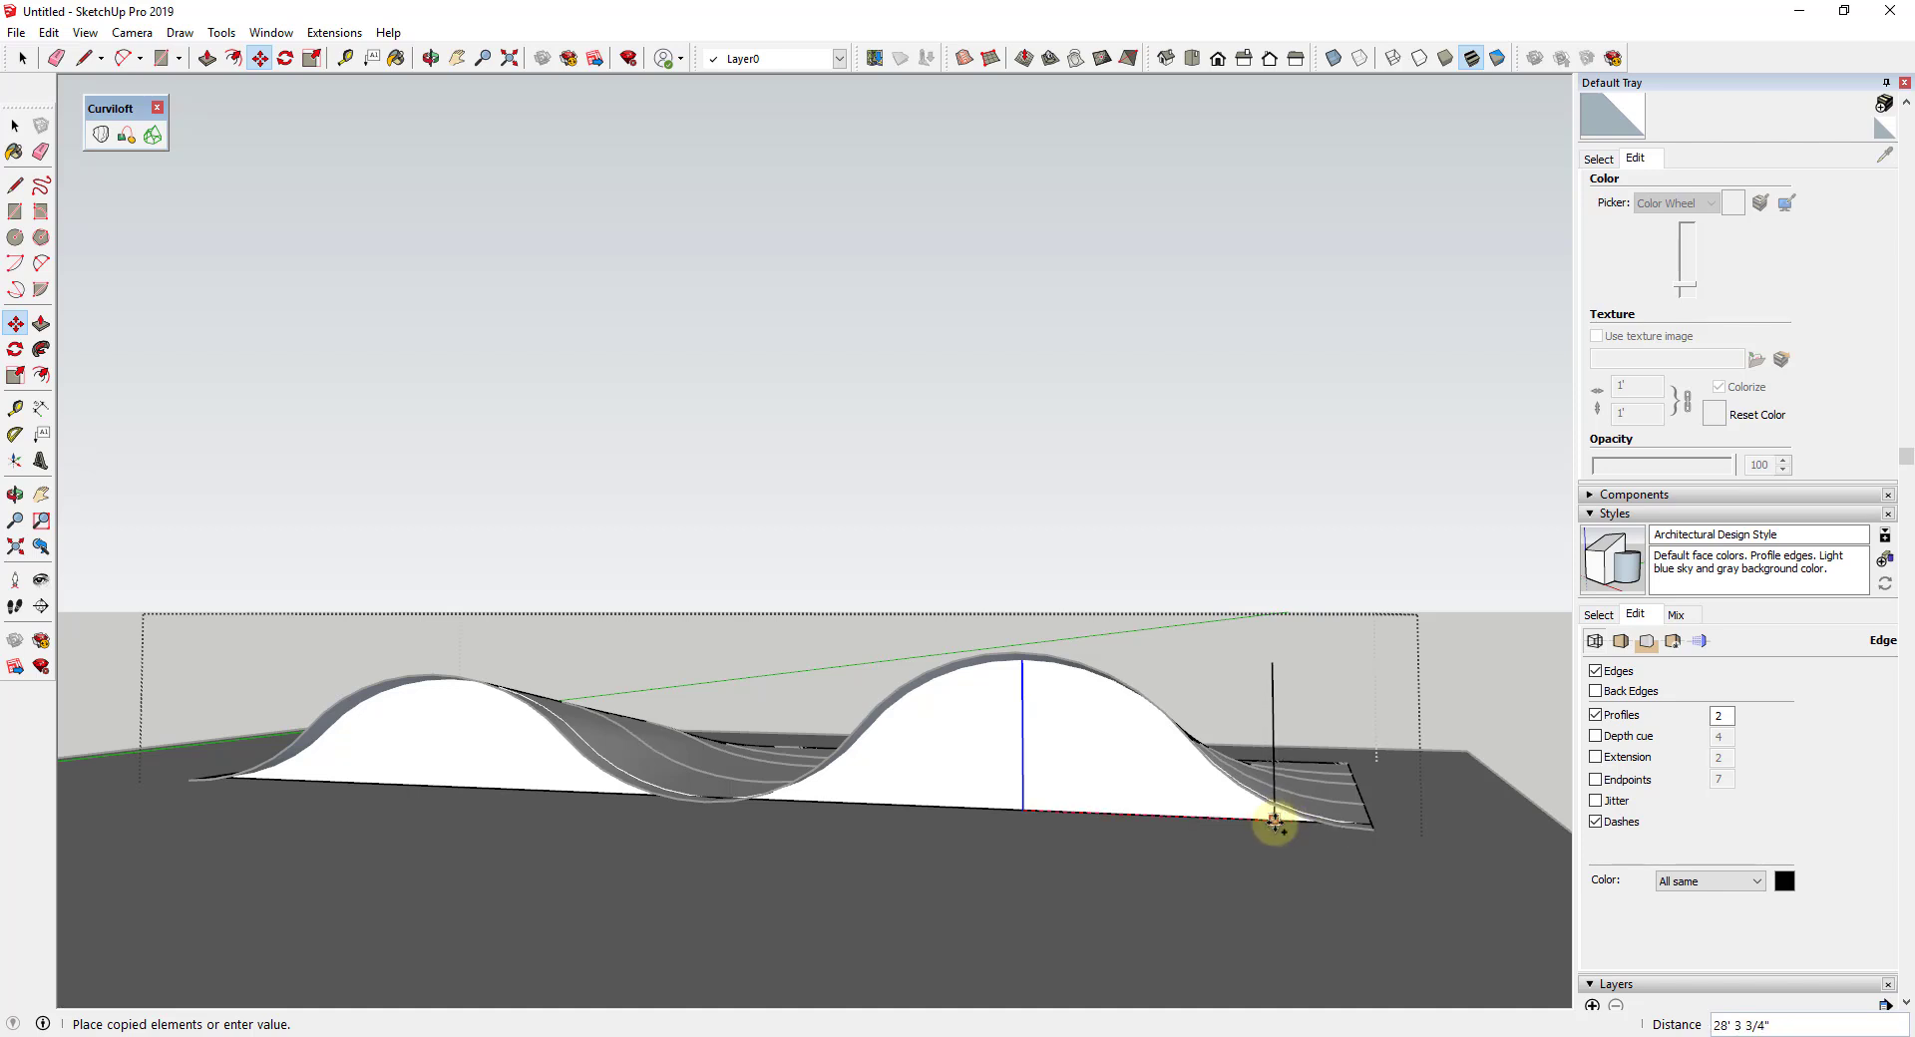
click(1281, 822)
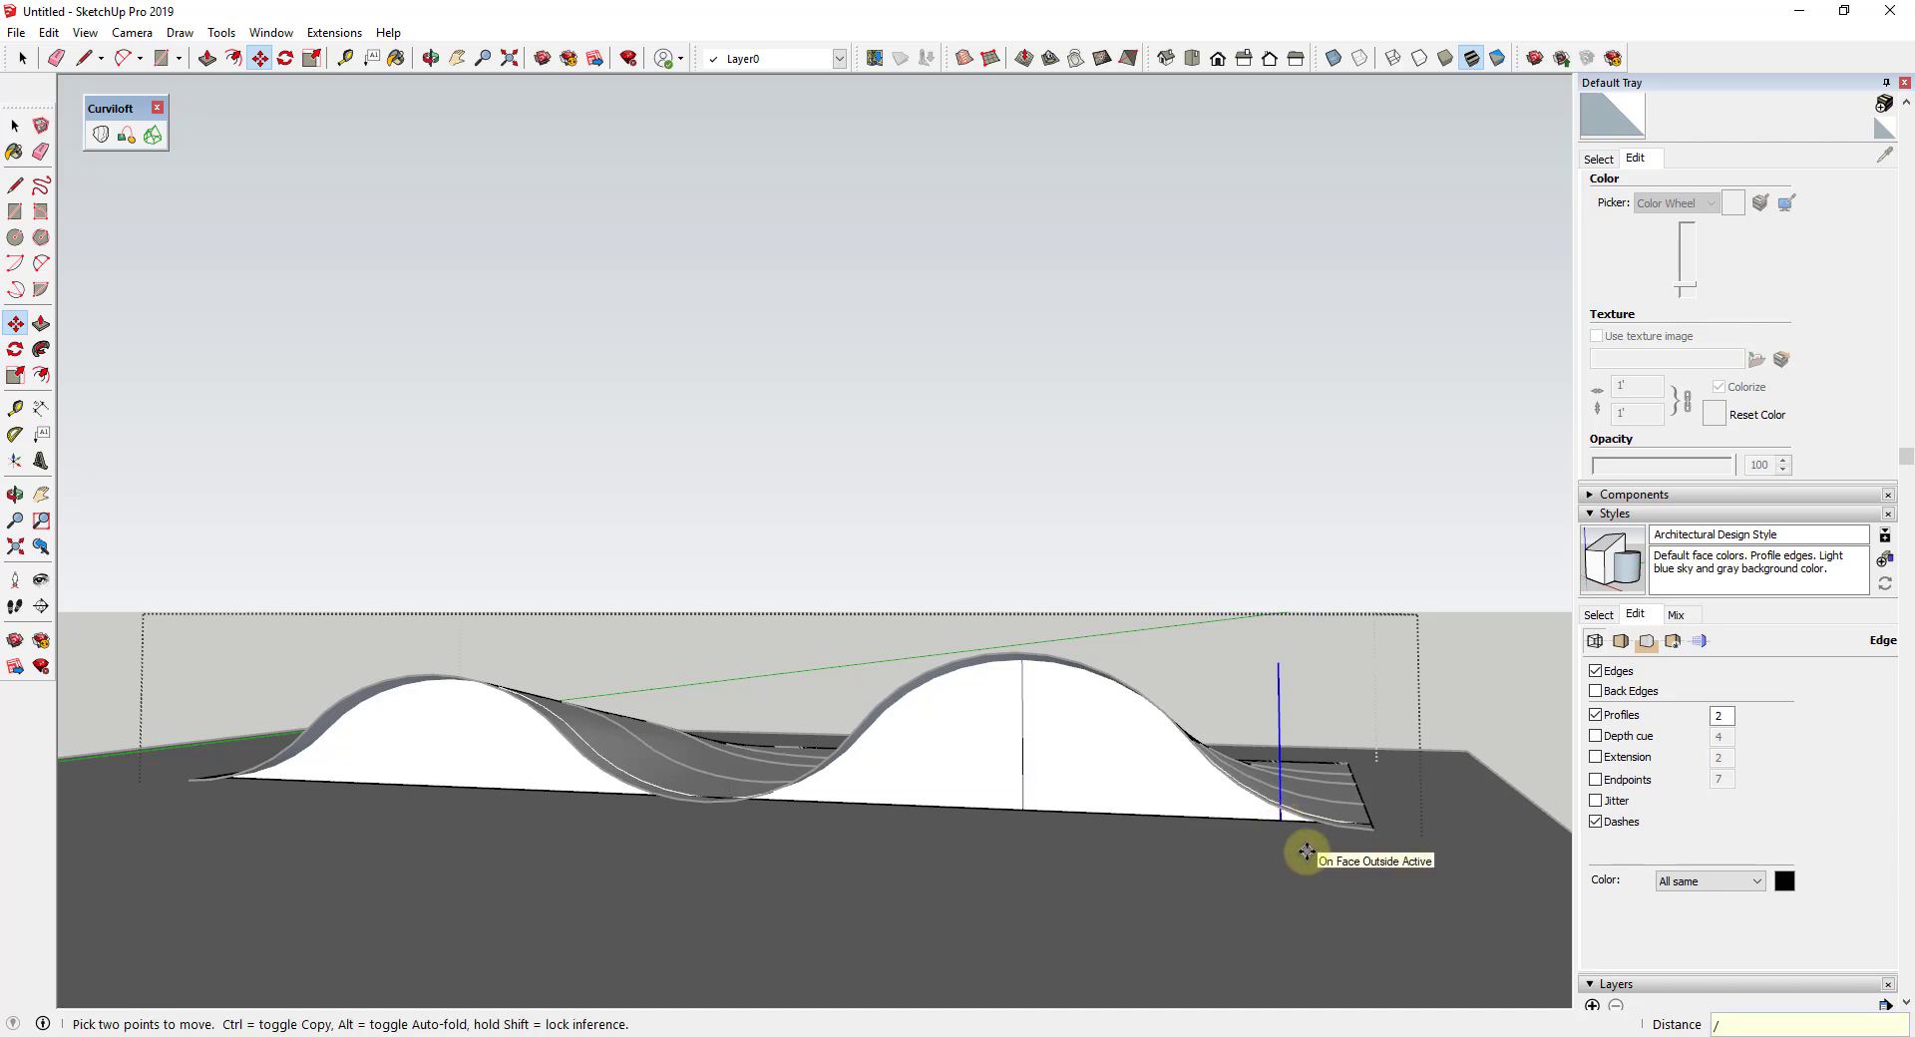
key(Return)
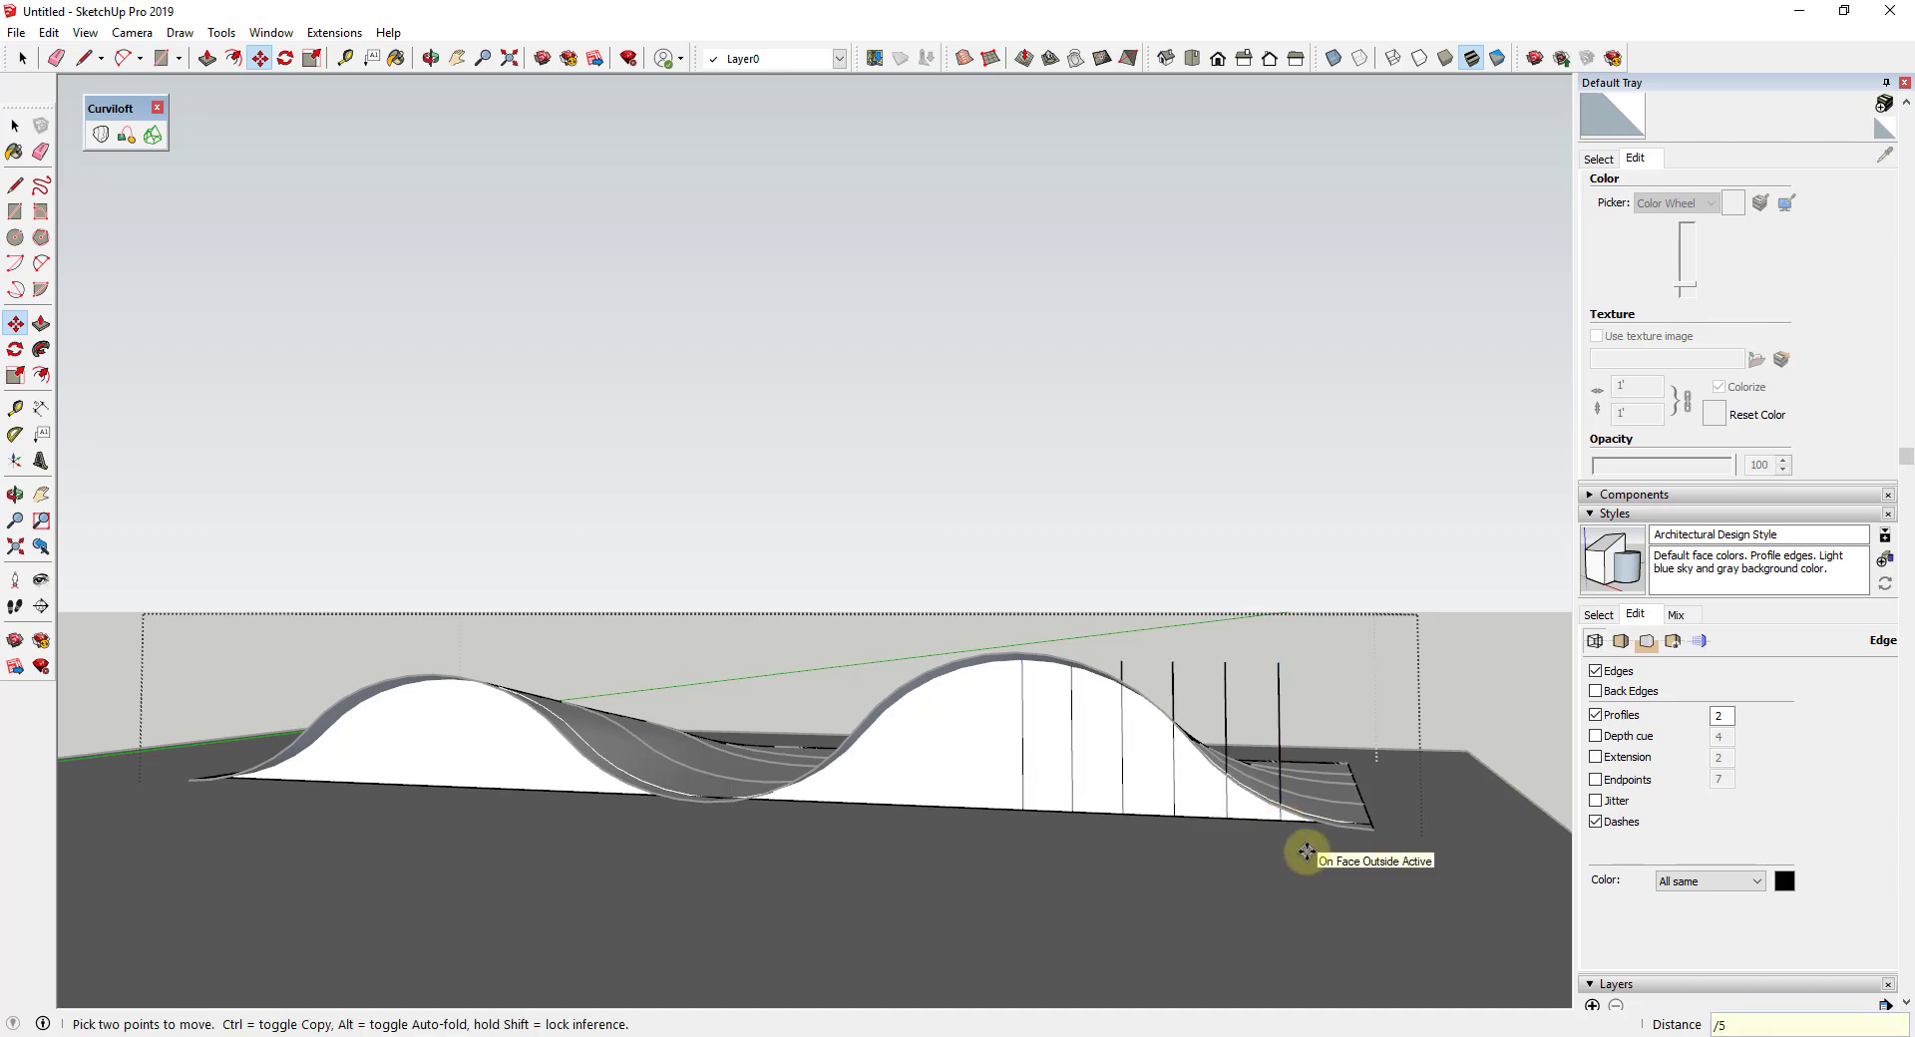
scroll(1184, 878, down, 1)
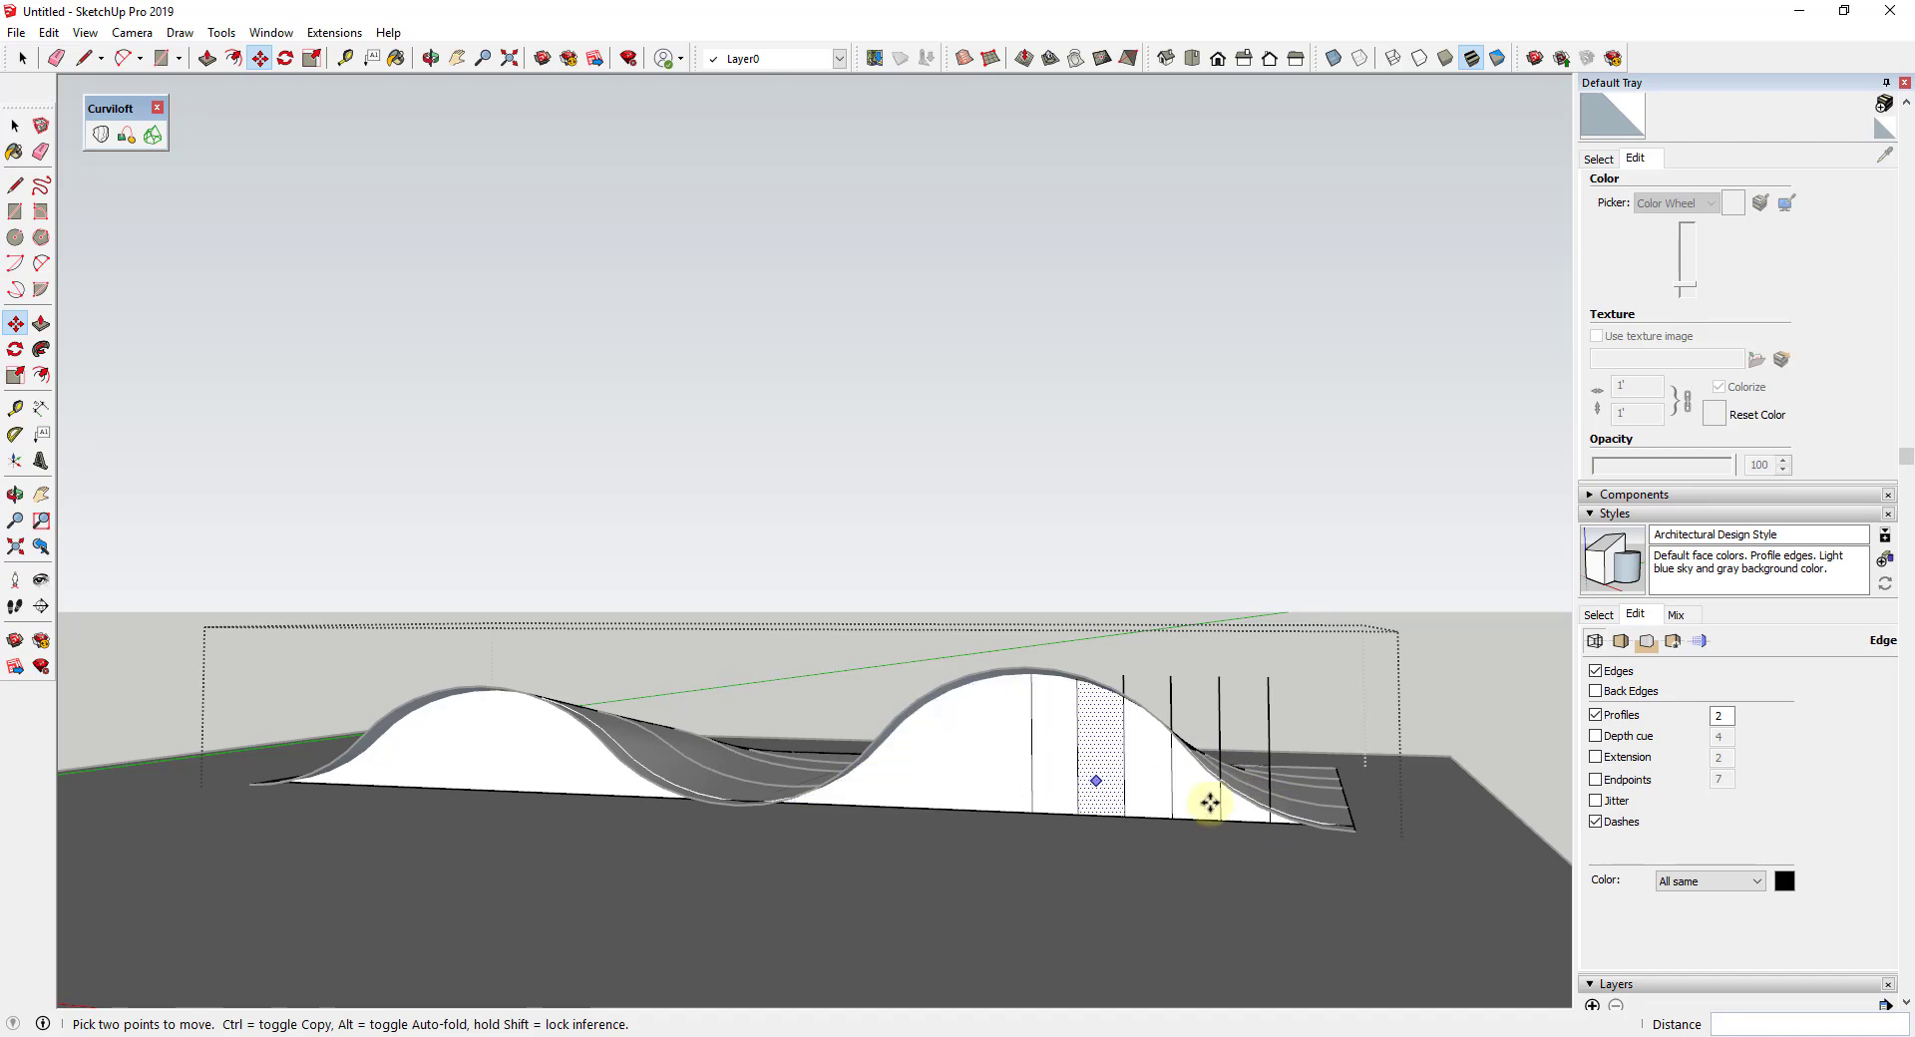
Select the vertical divisions inside the larger arch and copy them about 70' along the red axis, clear of the roof
key(space)
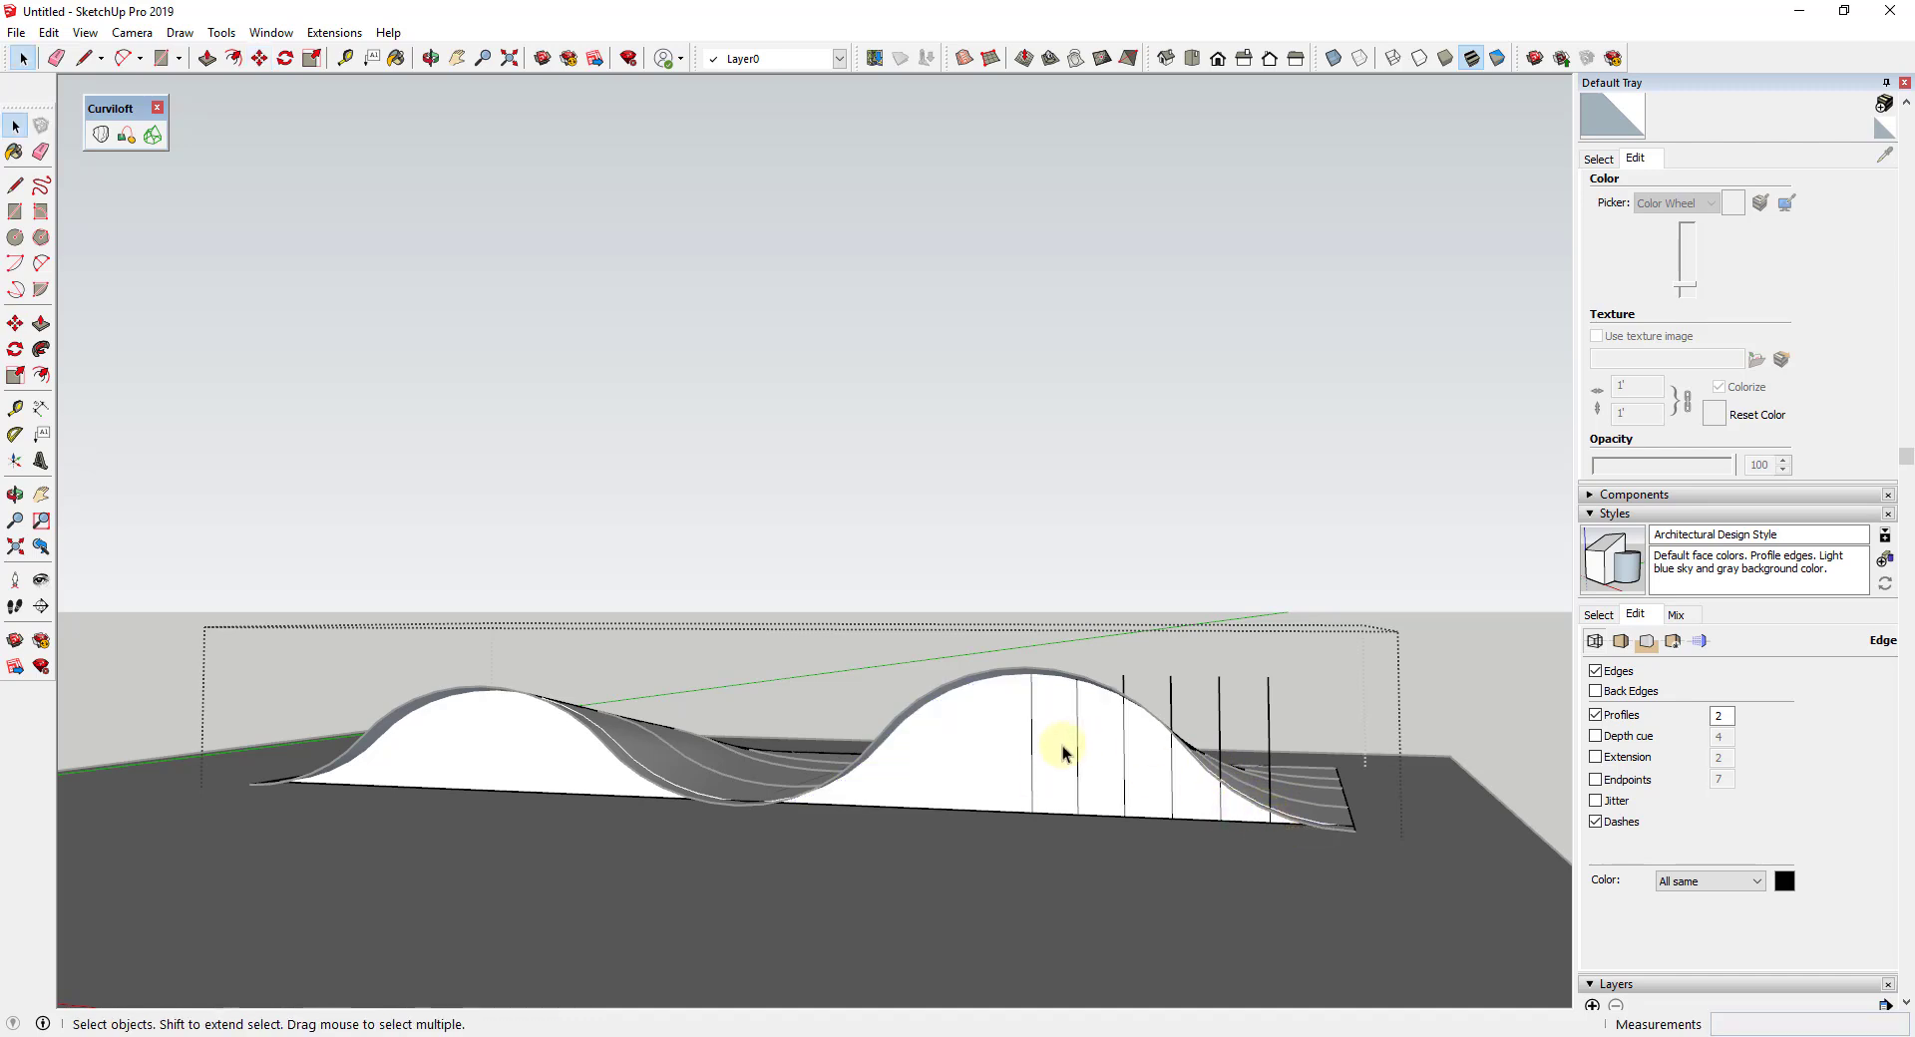
click(1030, 760)
click(1032, 758)
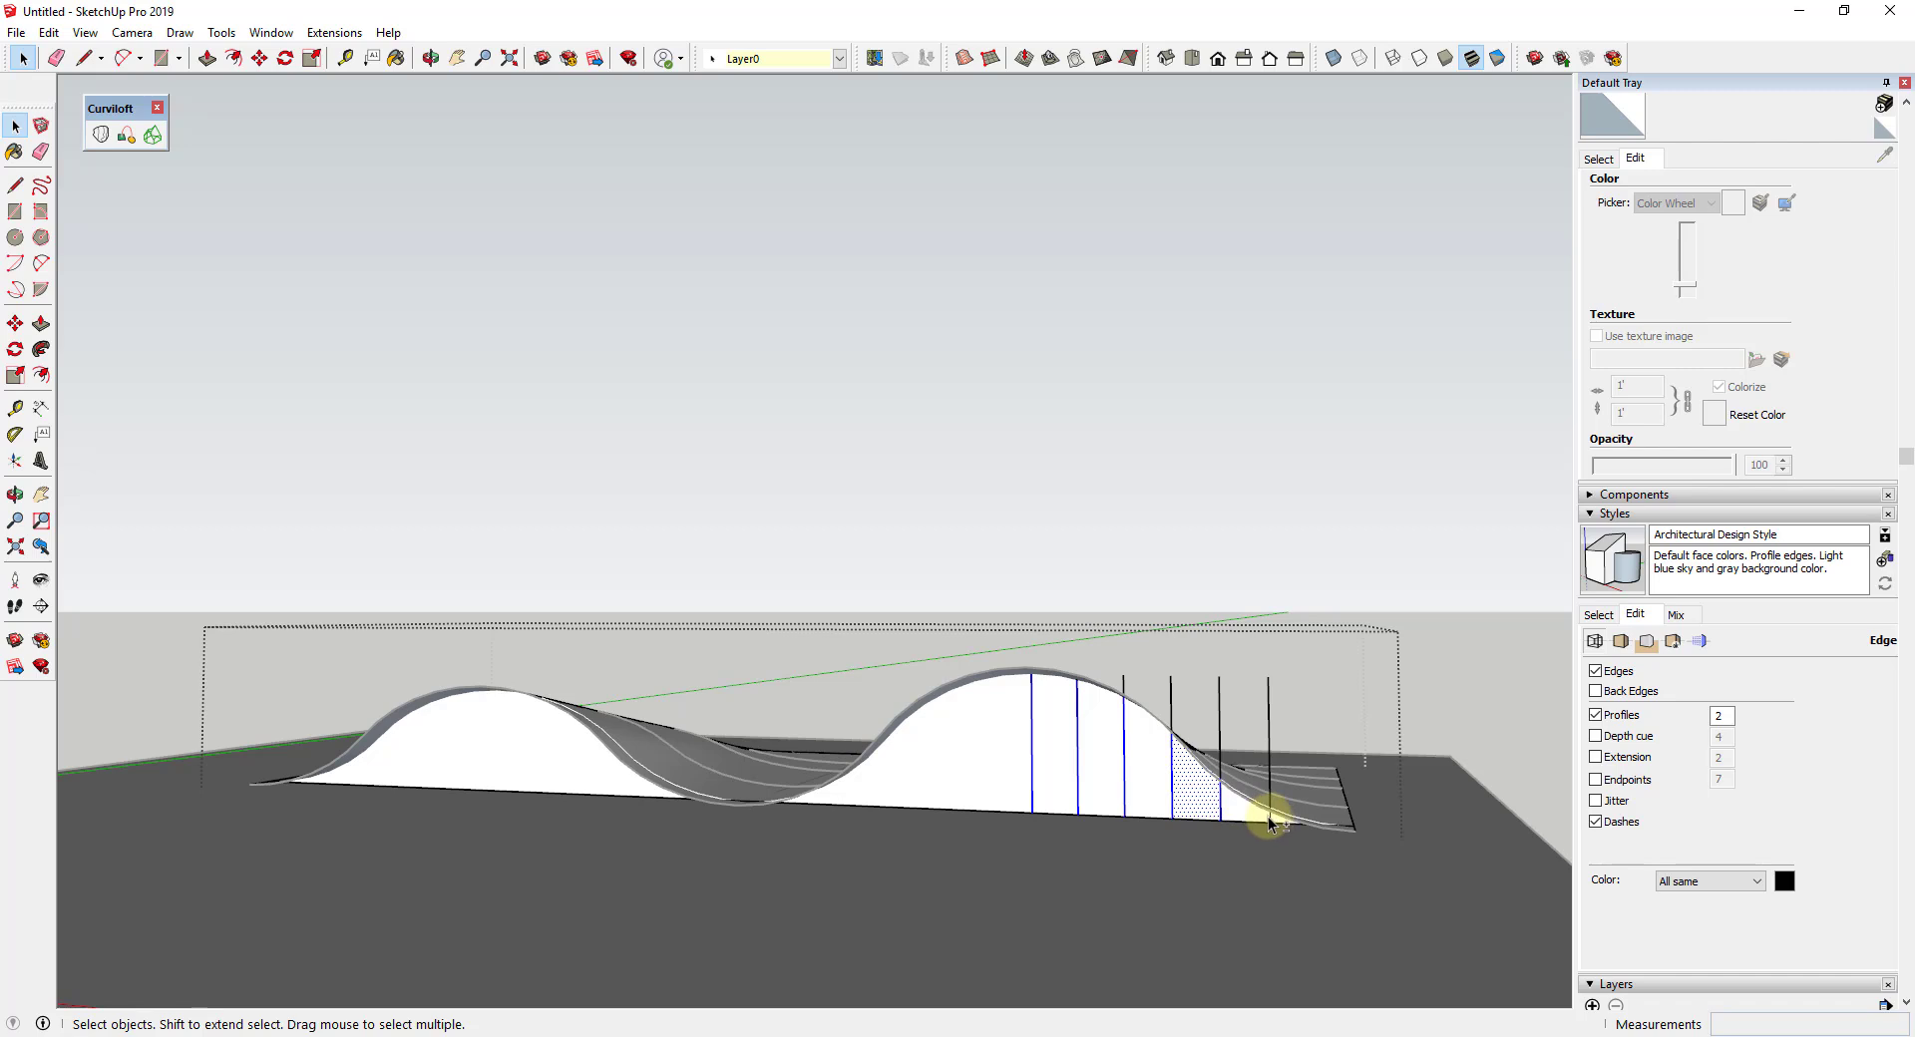
scroll(1197, 797, down, 4)
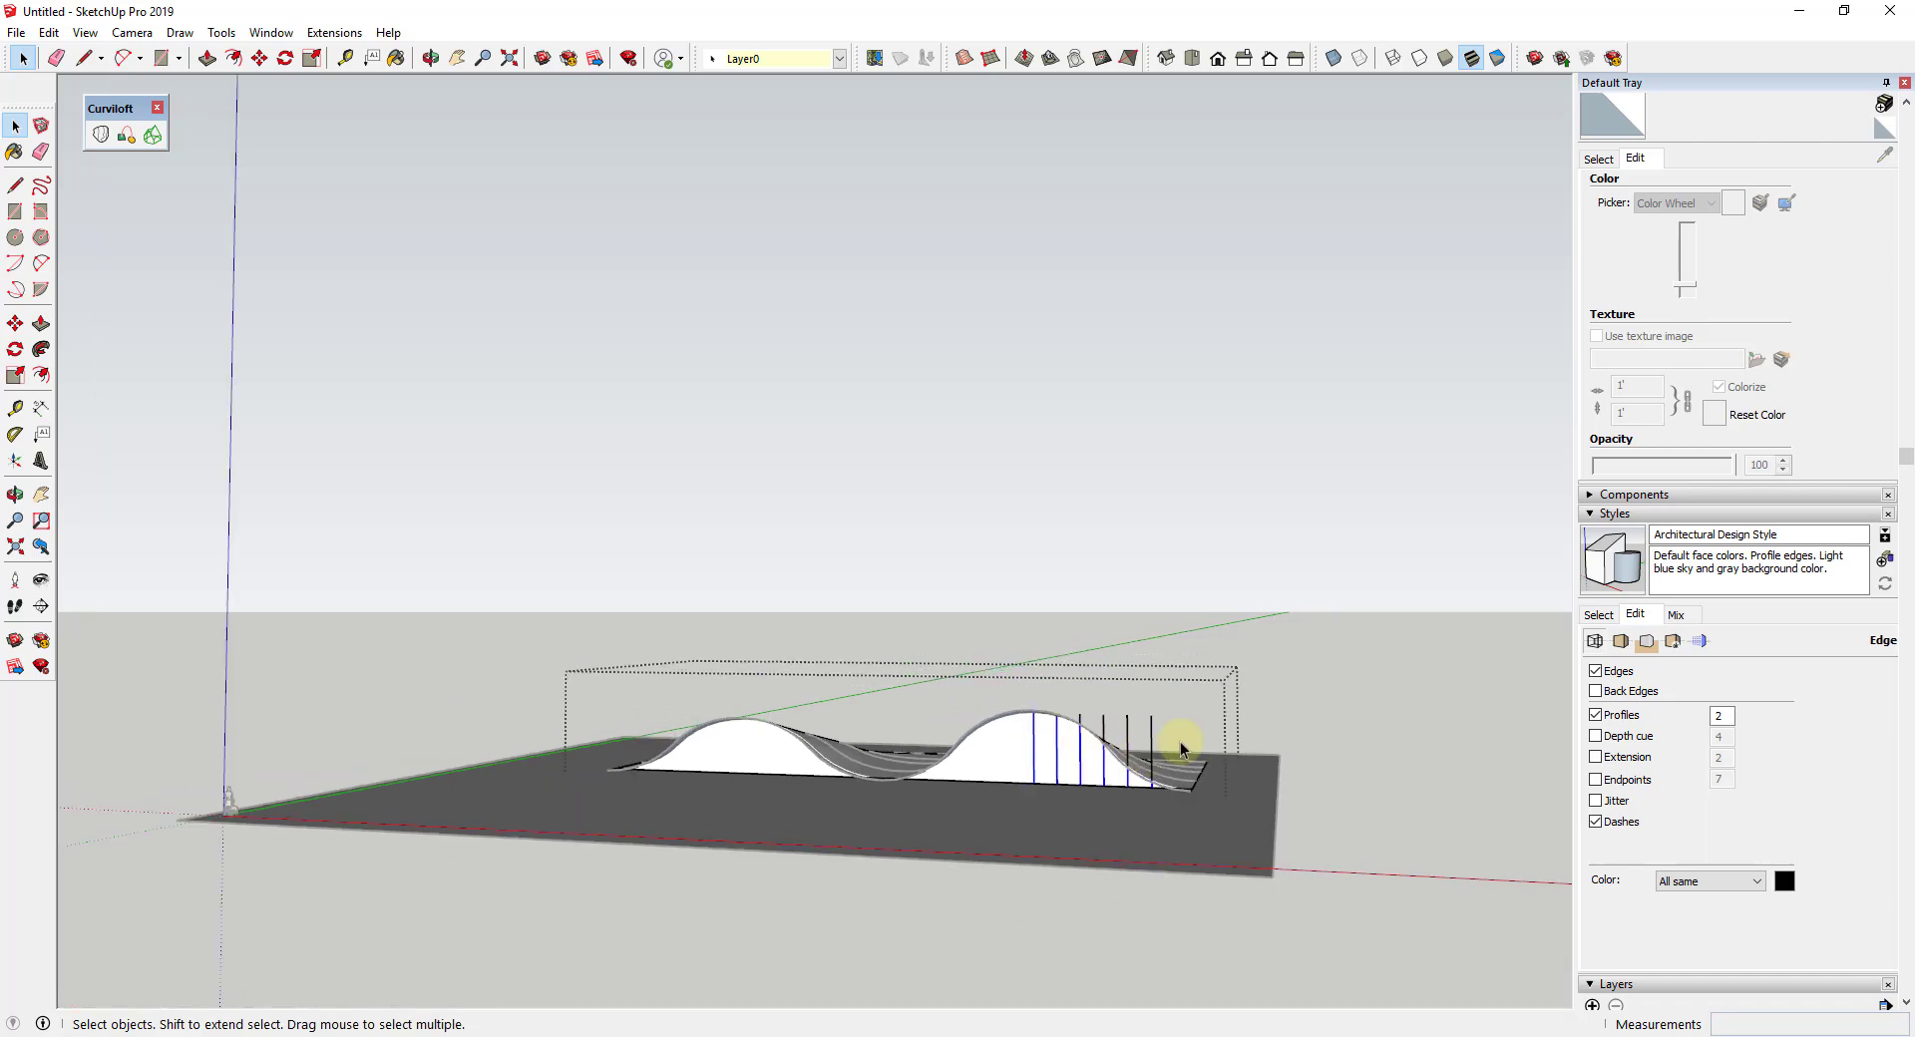
key(m)
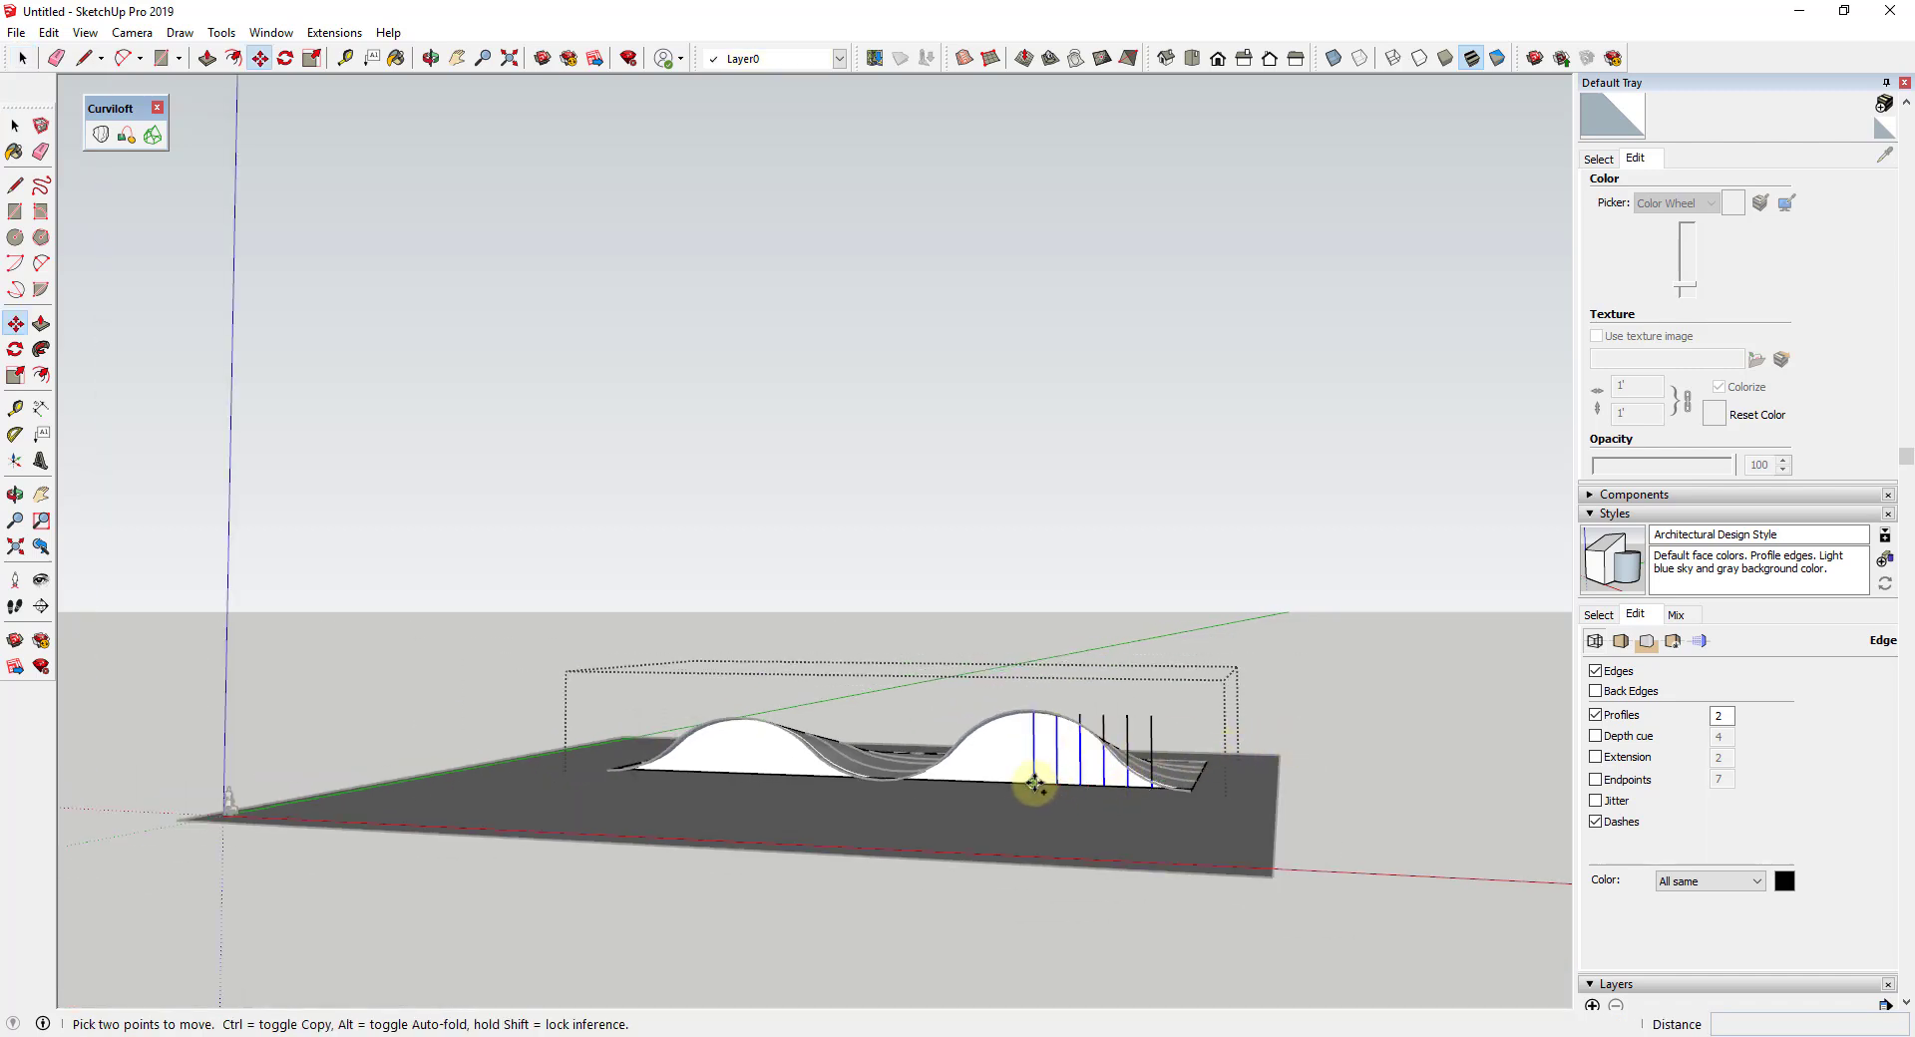
click(1034, 785)
key(ctrl)
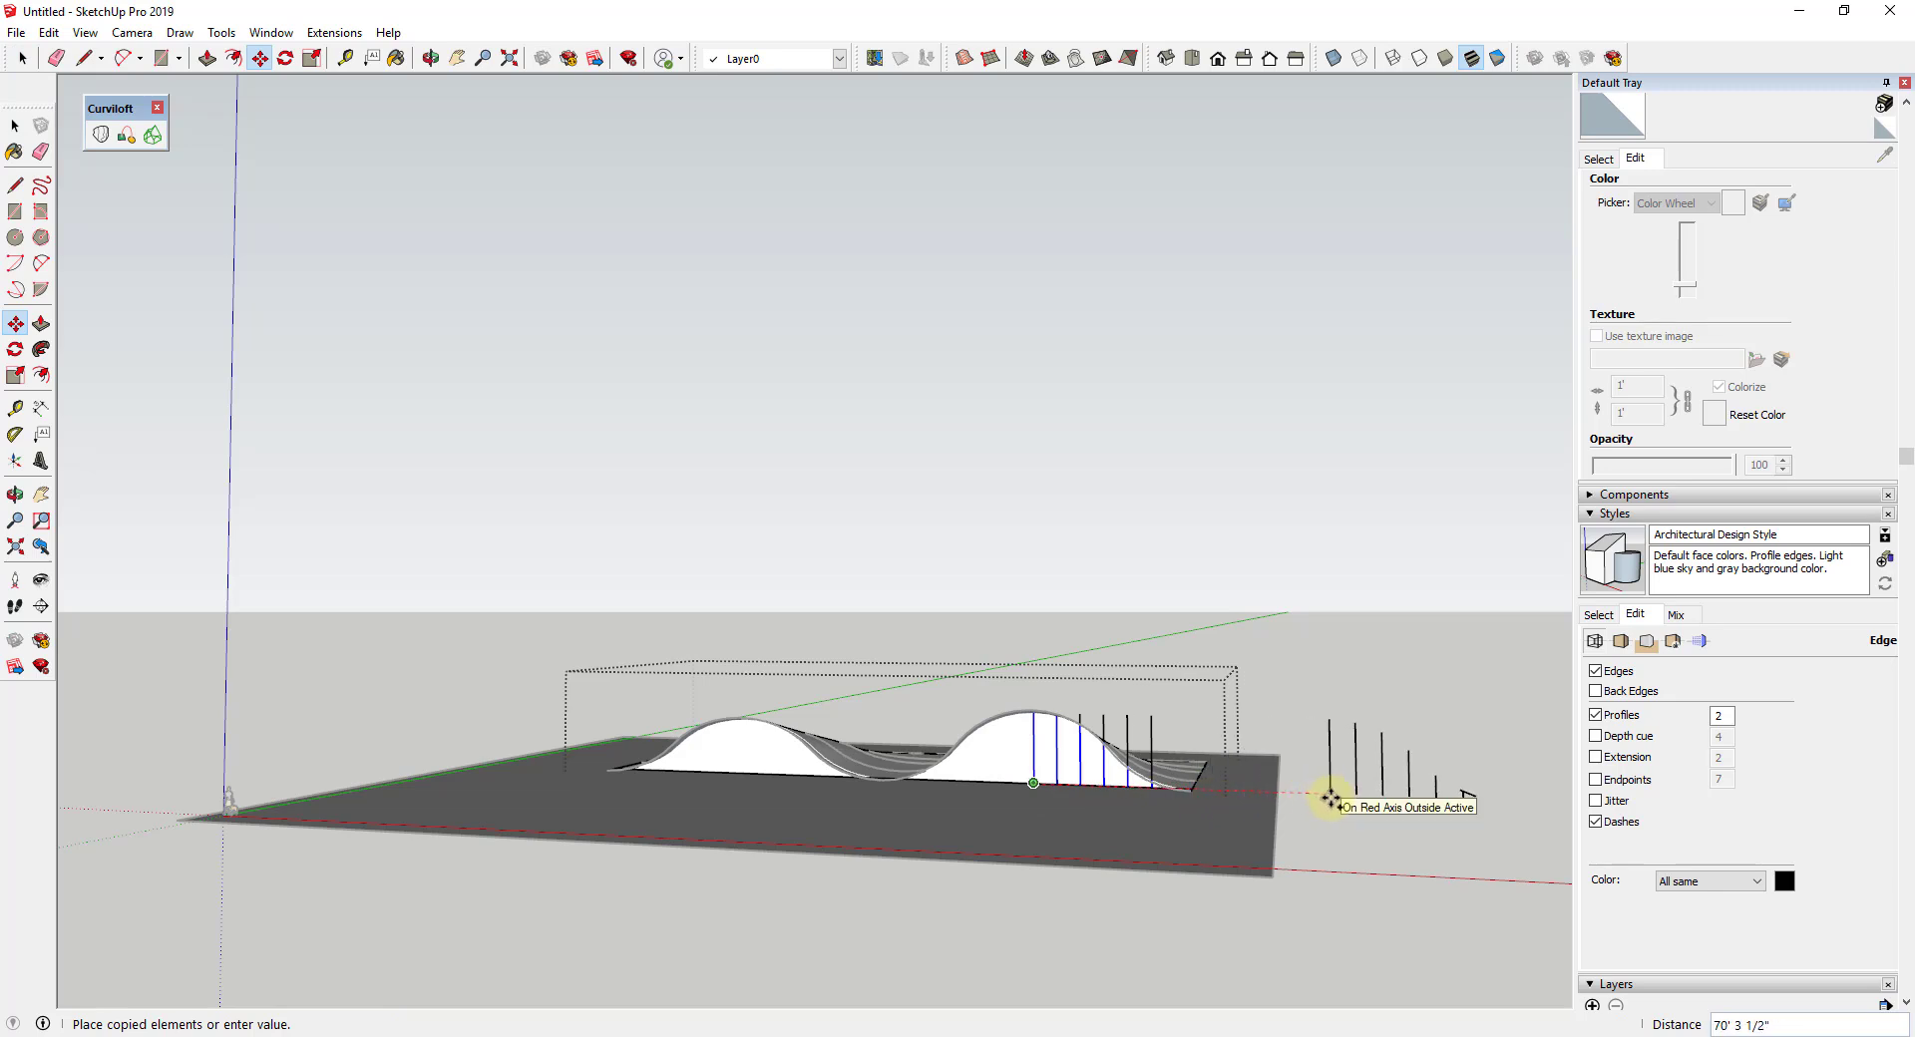
click(1335, 798)
Mirror the copied vertical lines by scaling them -1 along the red axis
scroll(1479, 781, up, 5)
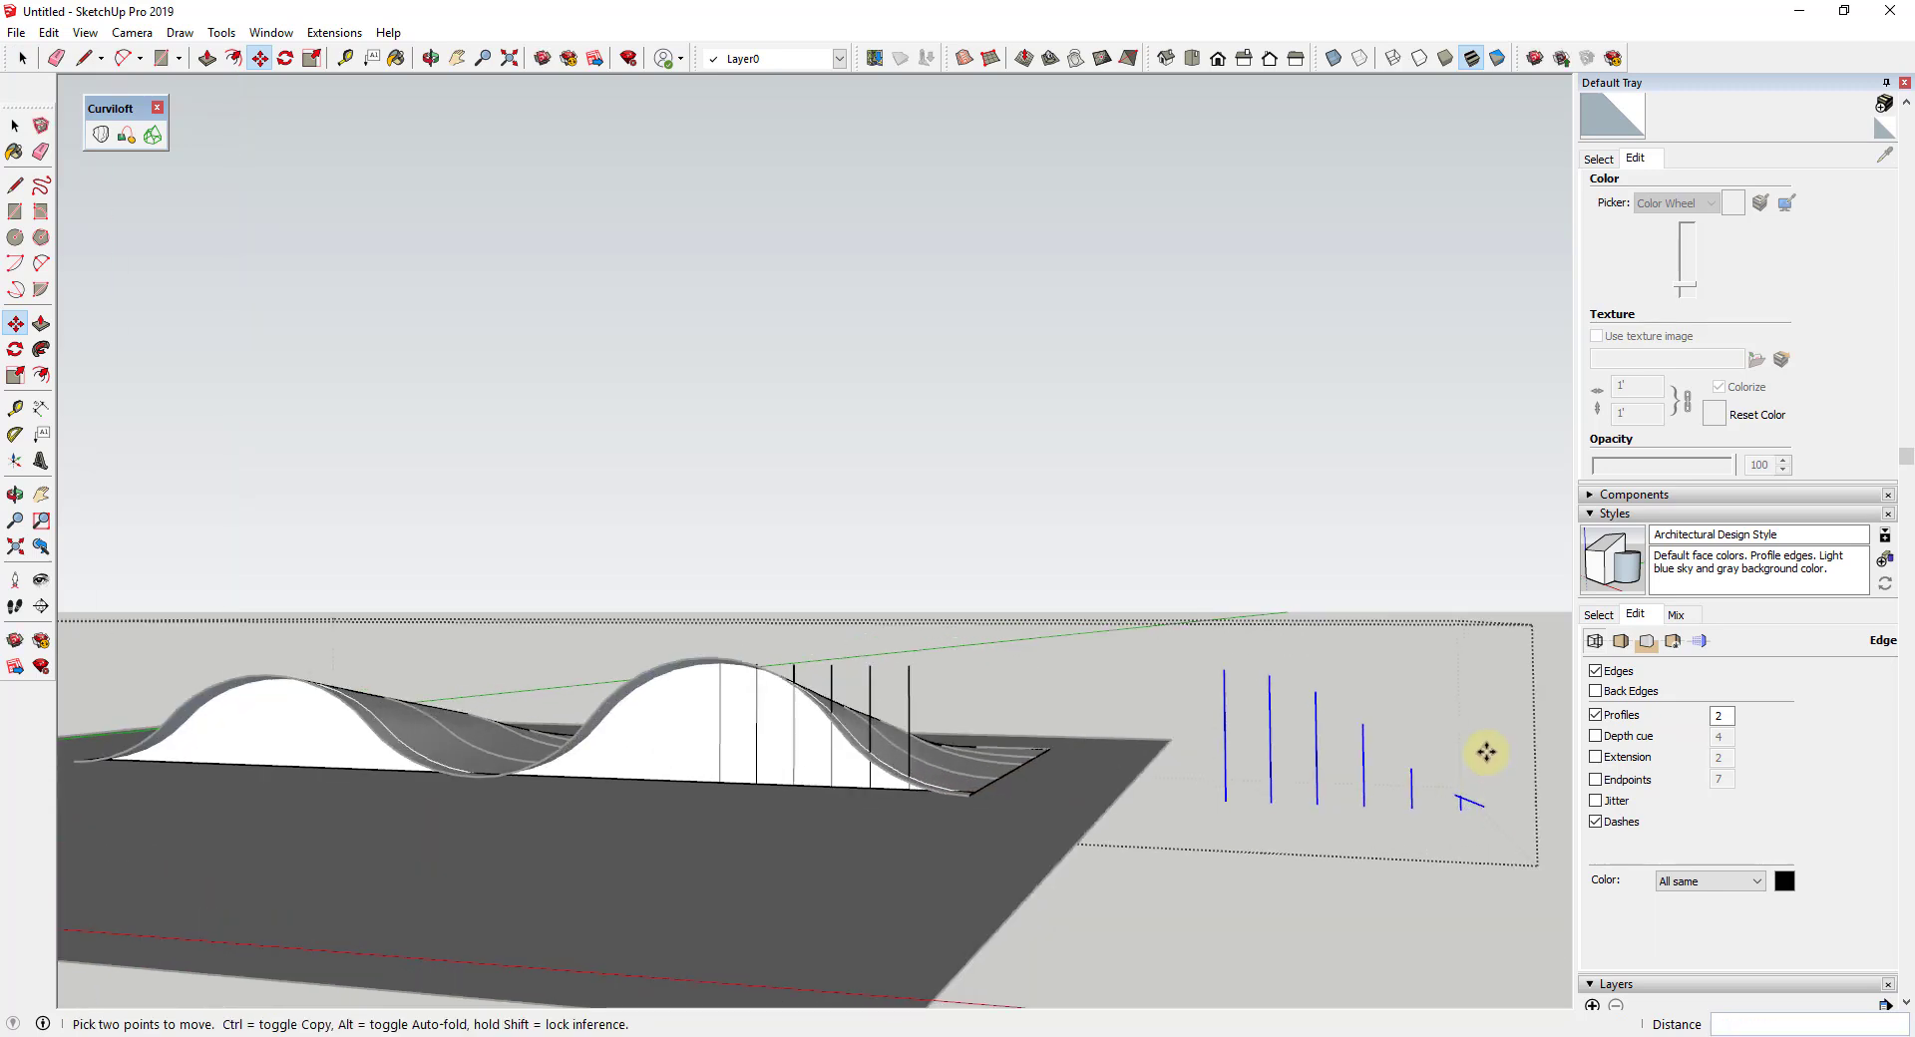
key(s)
mouse_move(1483, 752)
middle_down()
mouse_move(1636, 780)
mouse_move(1504, 774)
middle_up()
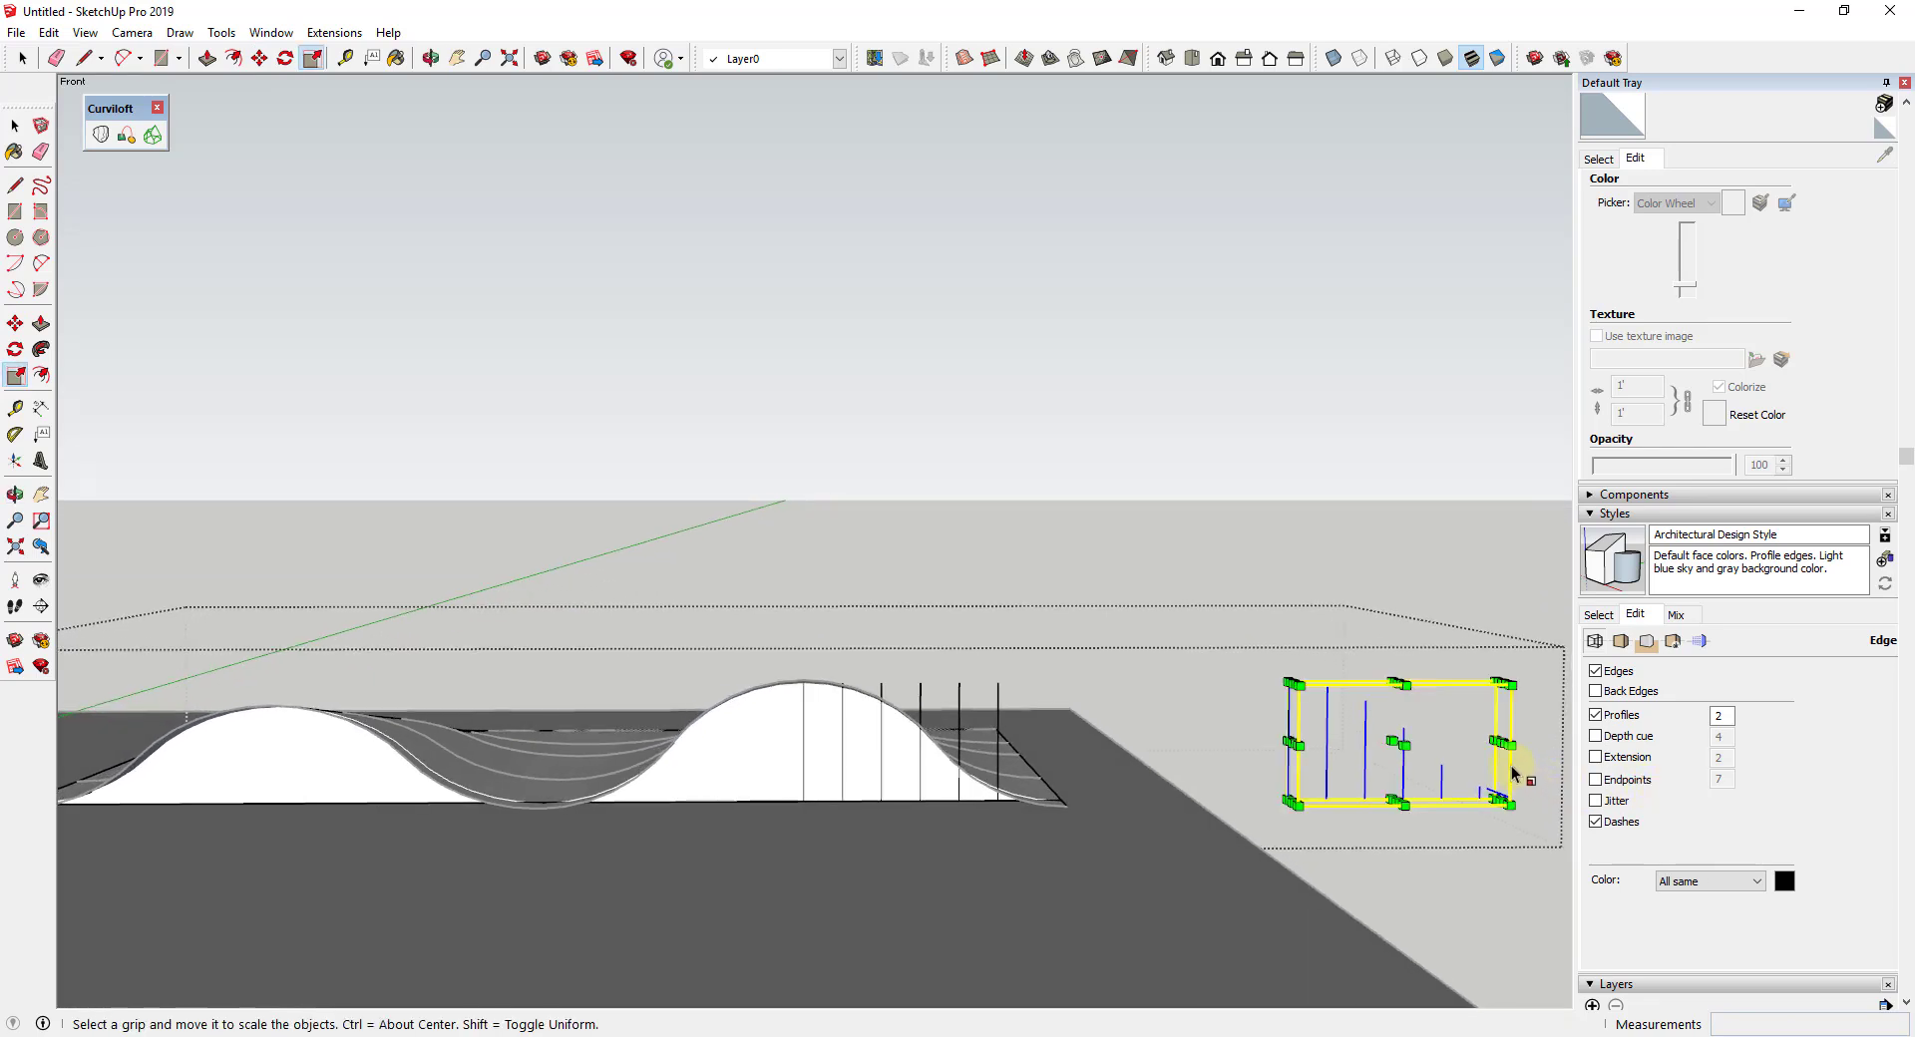
drag(1496, 737, 994, 736)
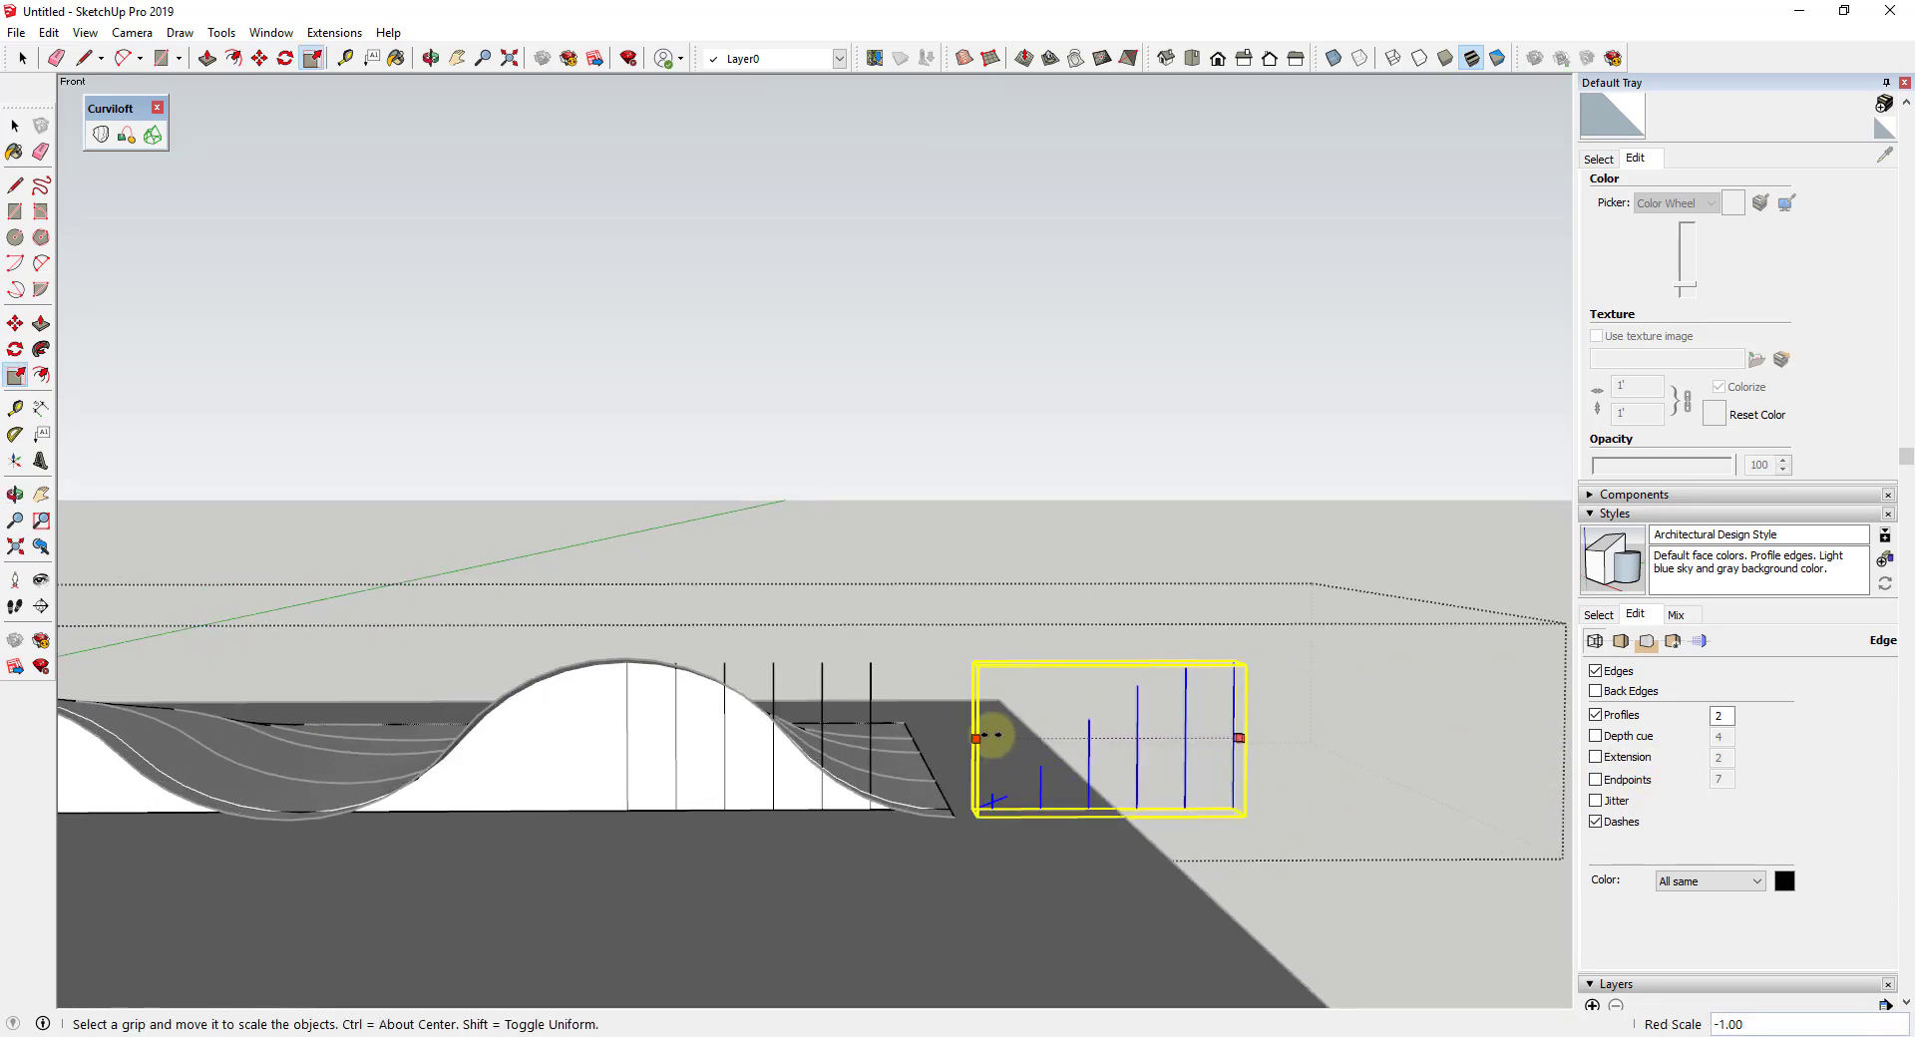
Erase the stray edge among the mirrored lines and move the set so its tallest line meets the arch's centre line
key(e)
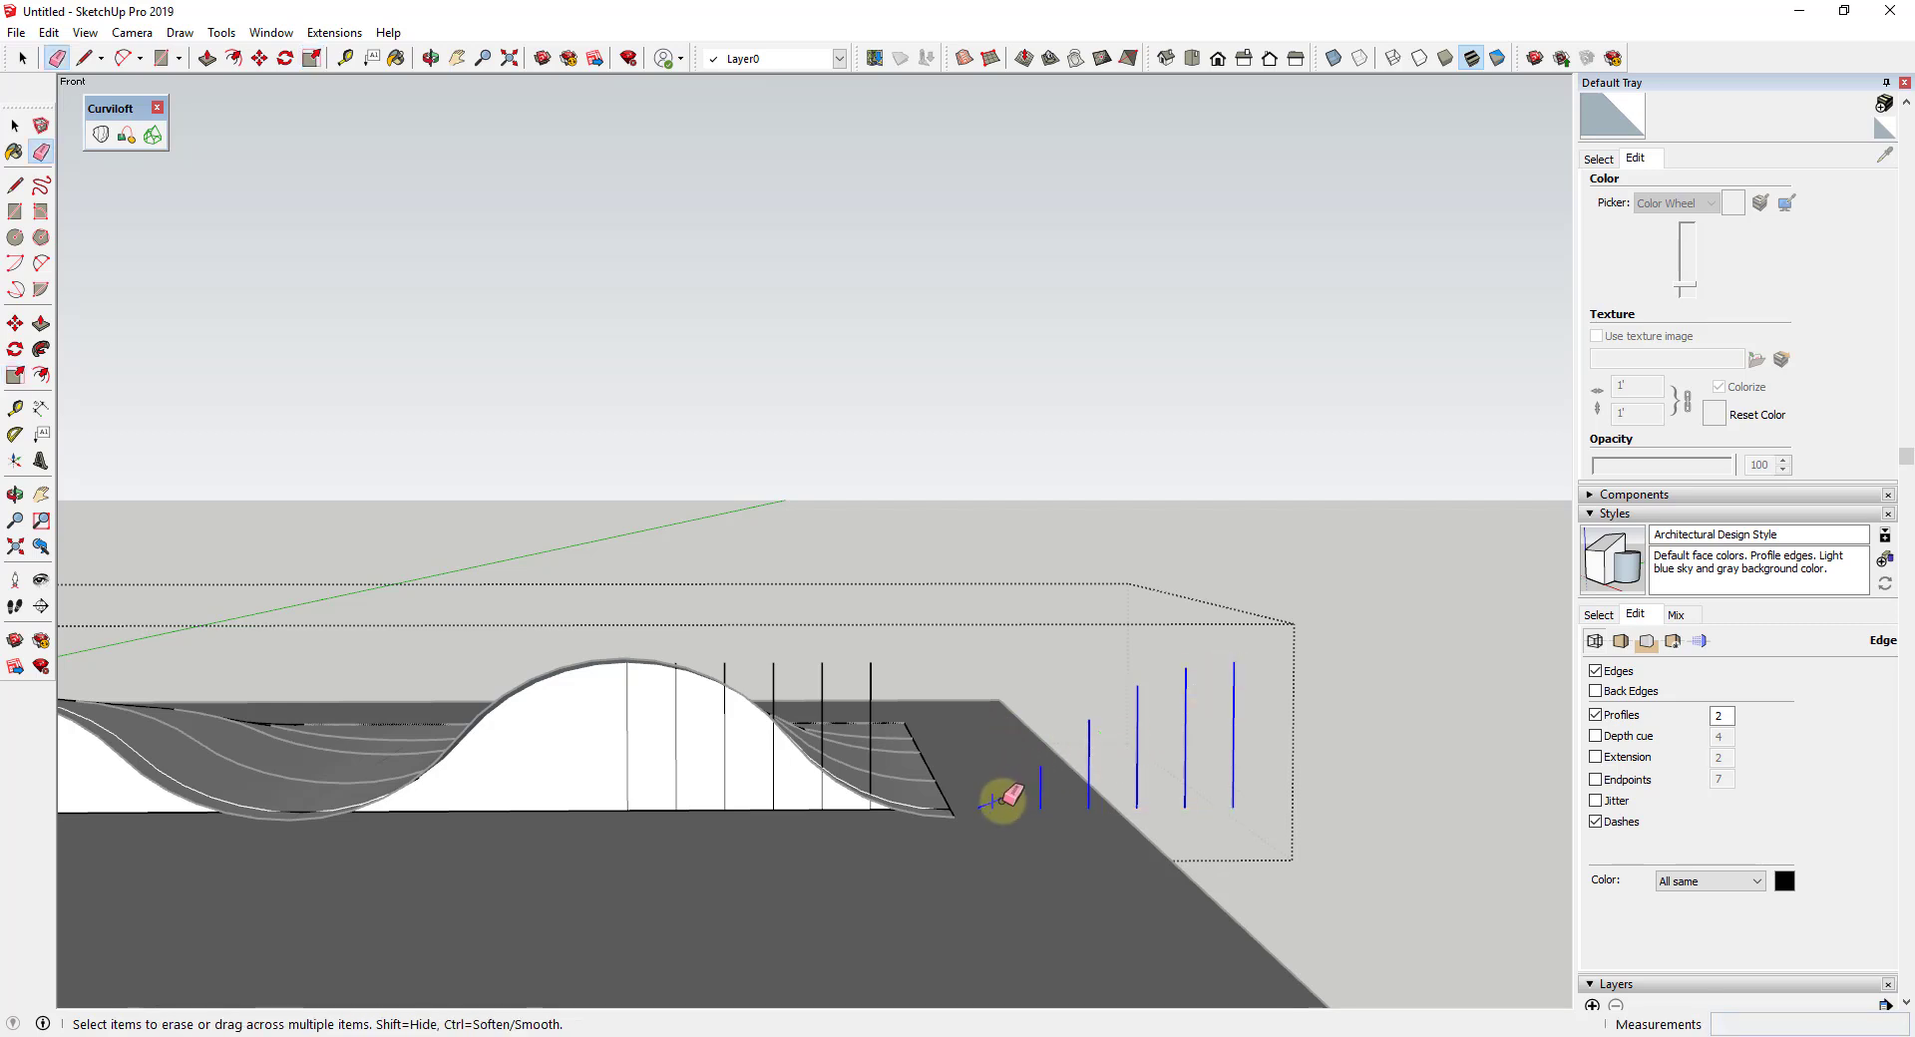
key(space)
mouse_move(970, 594)
mouse_down()
mouse_move(1103, 799)
mouse_move(1303, 853)
mouse_up()
key(m)
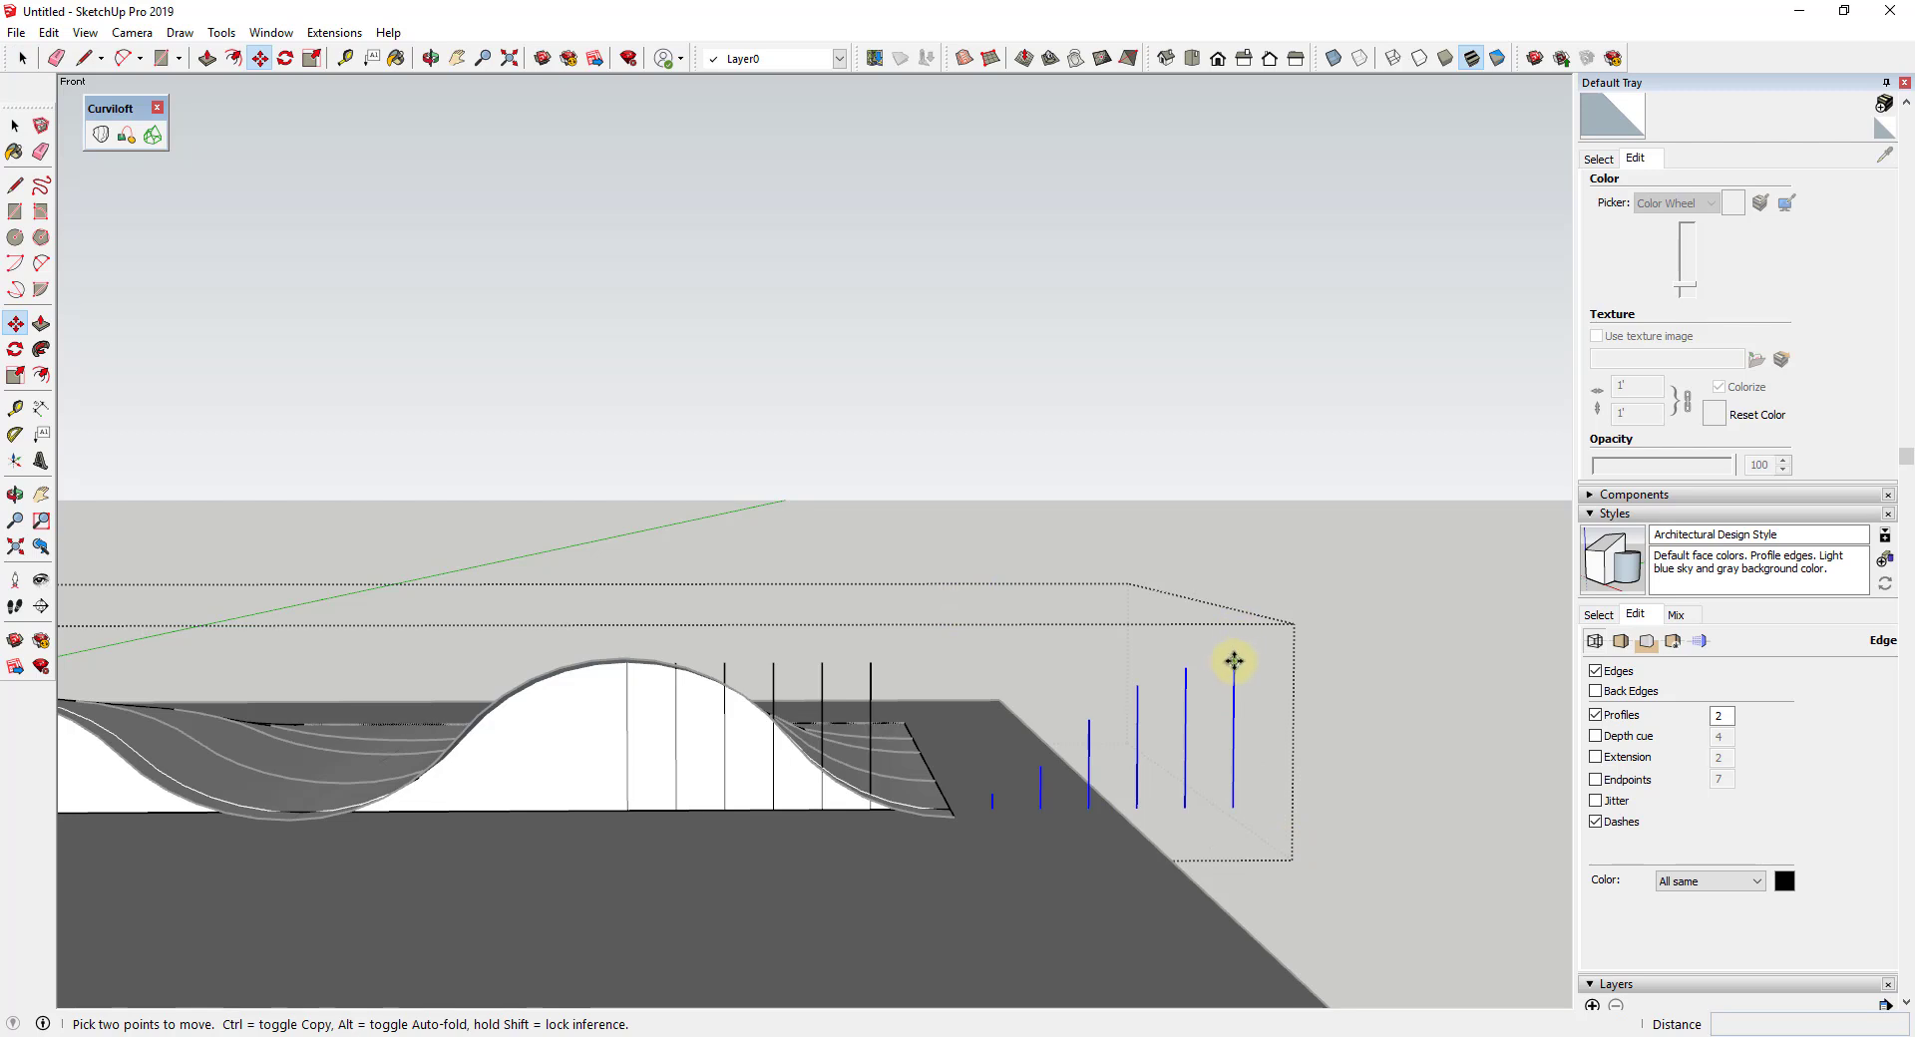
click(1237, 660)
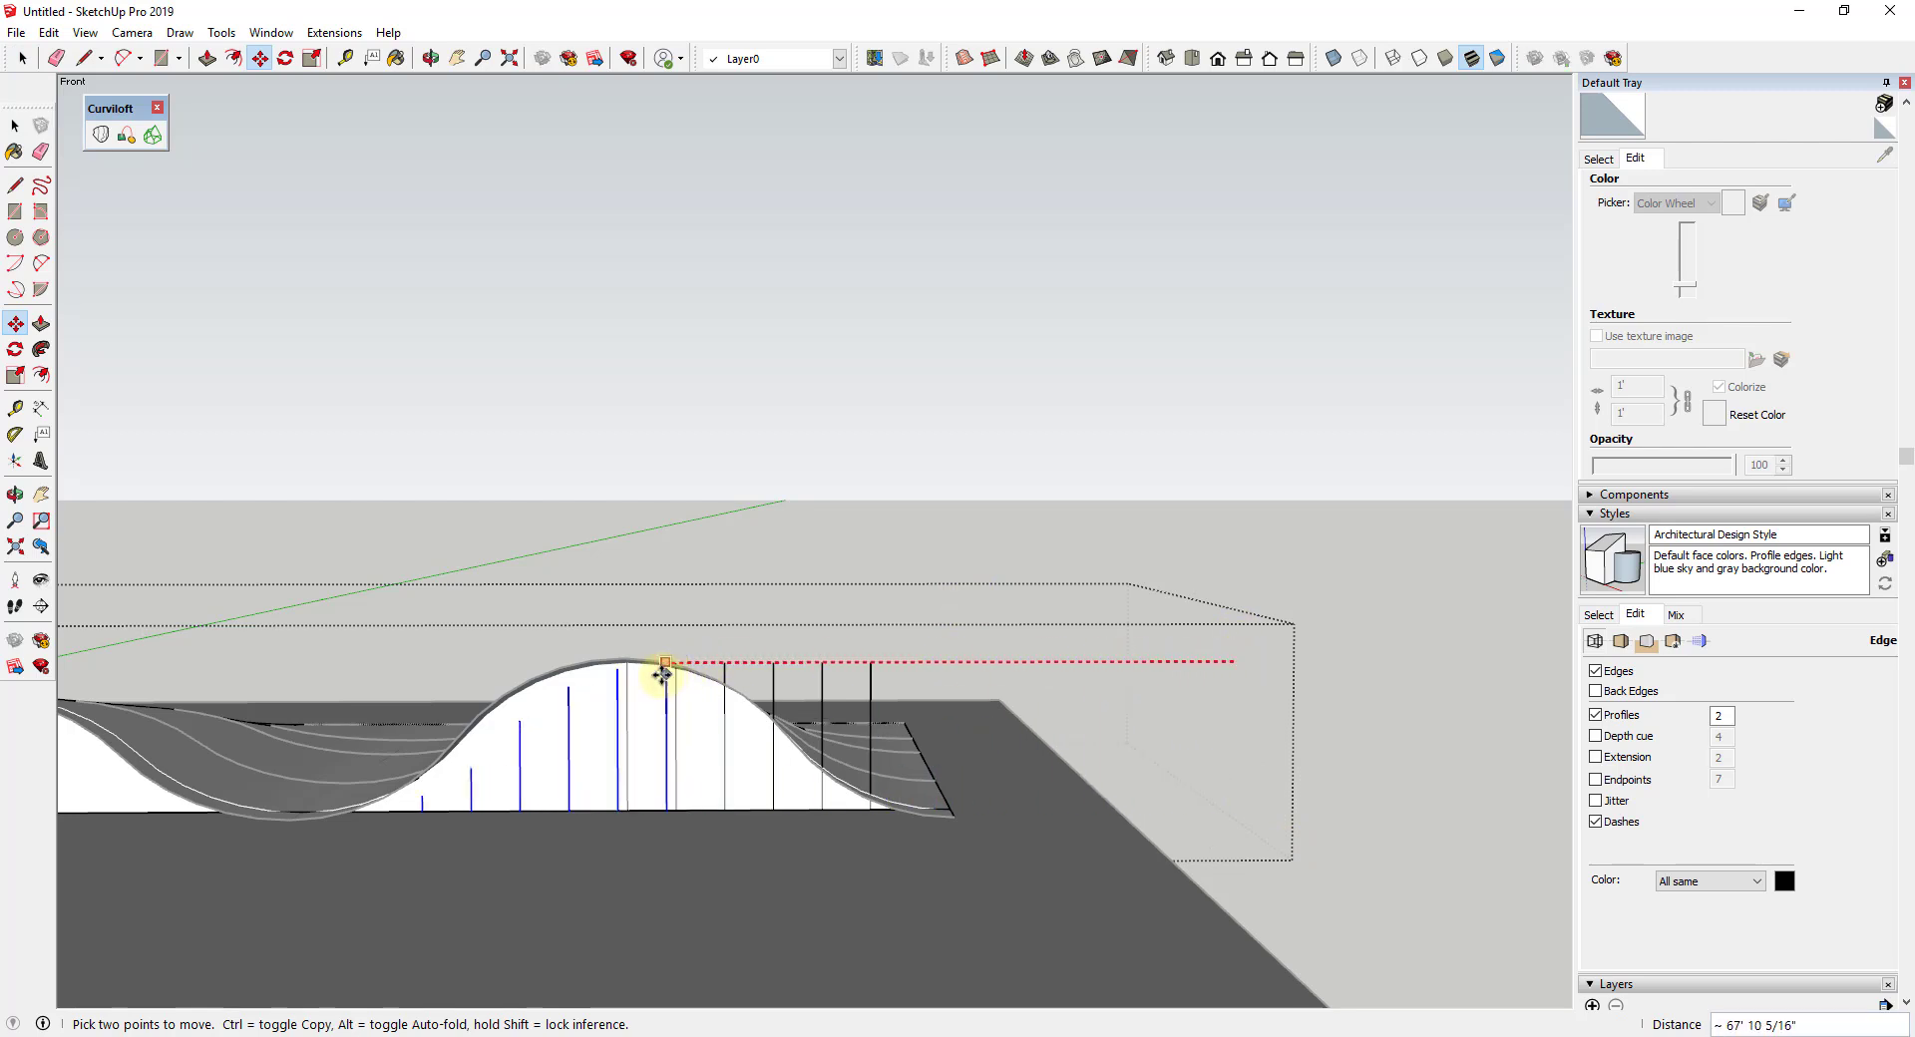
click(627, 664)
Erase the parts of the vertical division lines that stick out above the larger arch's curve
mouse_move(1090, 756)
middle_down()
mouse_move(889, 799)
mouse_move(748, 774)
mouse_move(788, 681)
middle_up()
key(e)
drag(785, 682, 891, 697)
scroll(778, 668, up, 5)
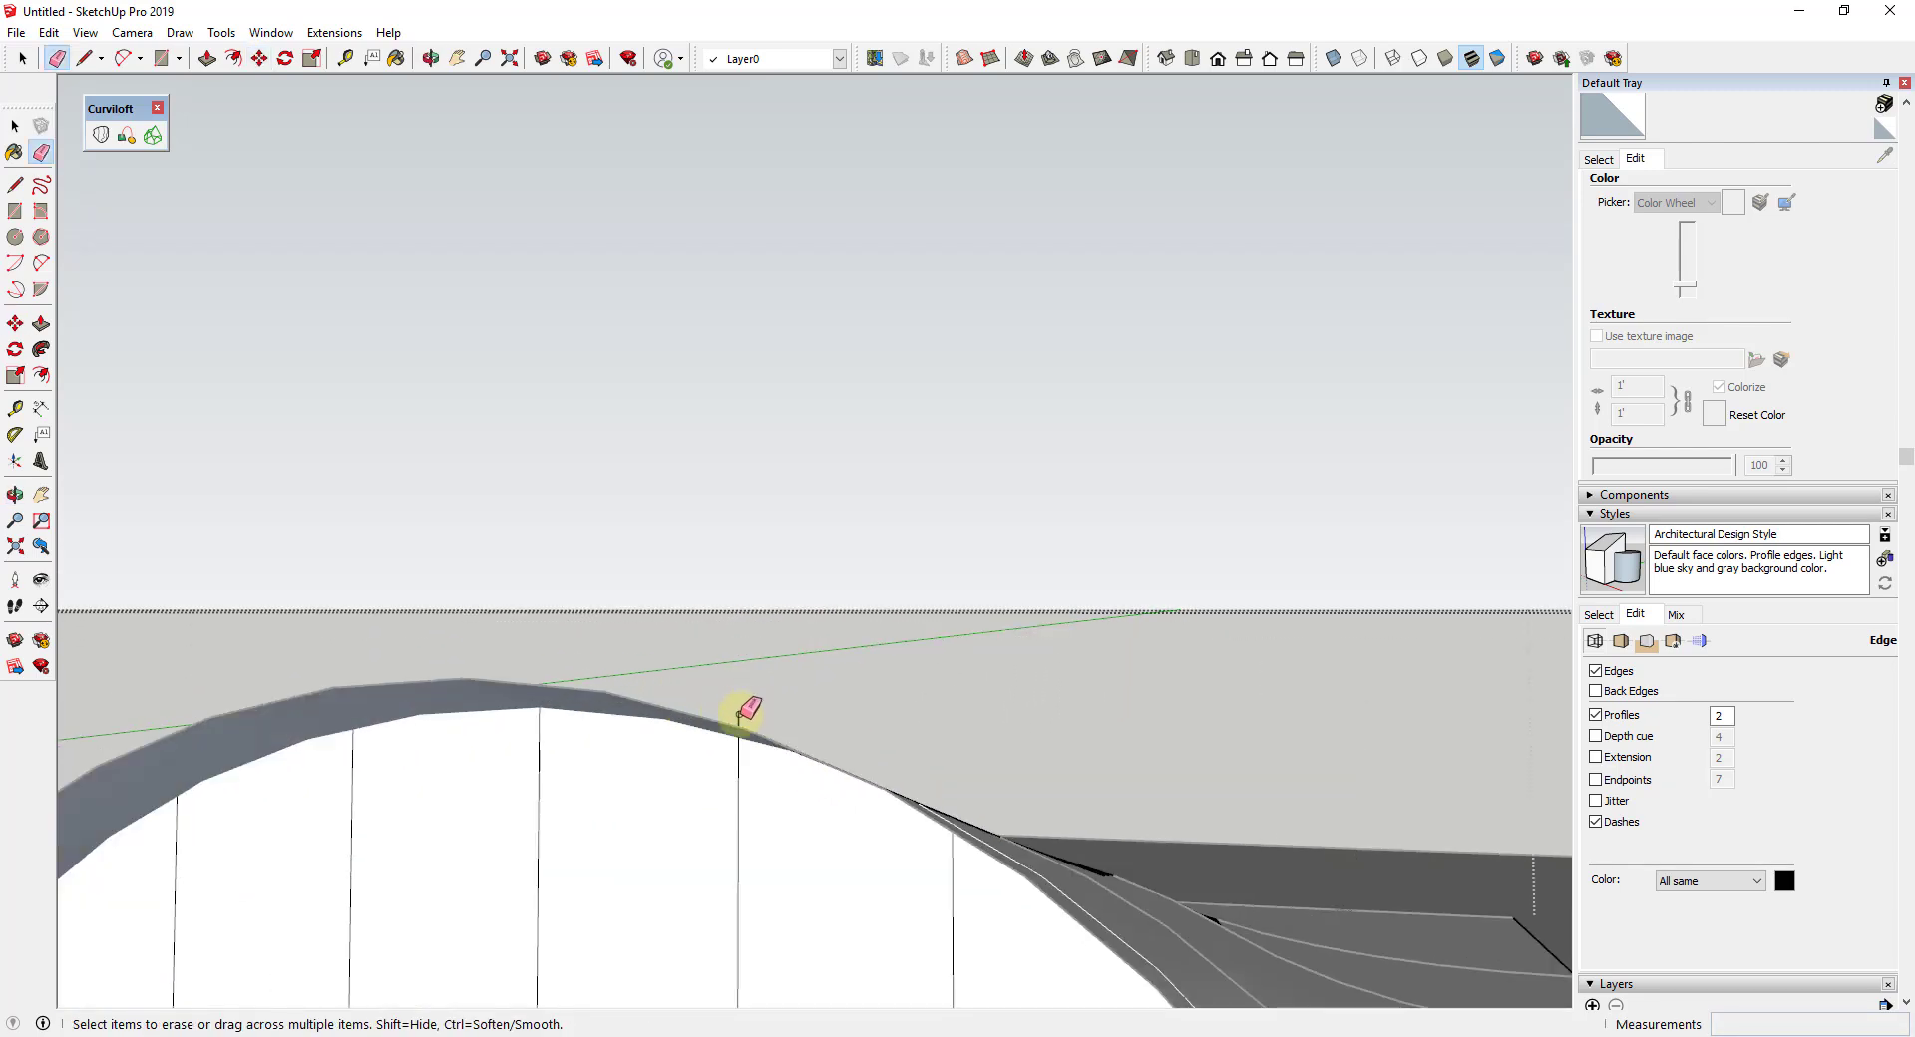
scroll(937, 648, down, 5)
Turn all the larger arch's panel faces into a lattice with width 1, depth 2", pane inset 1", pane thickness 1/4", Black lattice and Glass panes
mouse_move(1040, 736)
middle_down()
mouse_move(1096, 727)
mouse_move(1008, 758)
middle_up()
key(space)
click(672, 779)
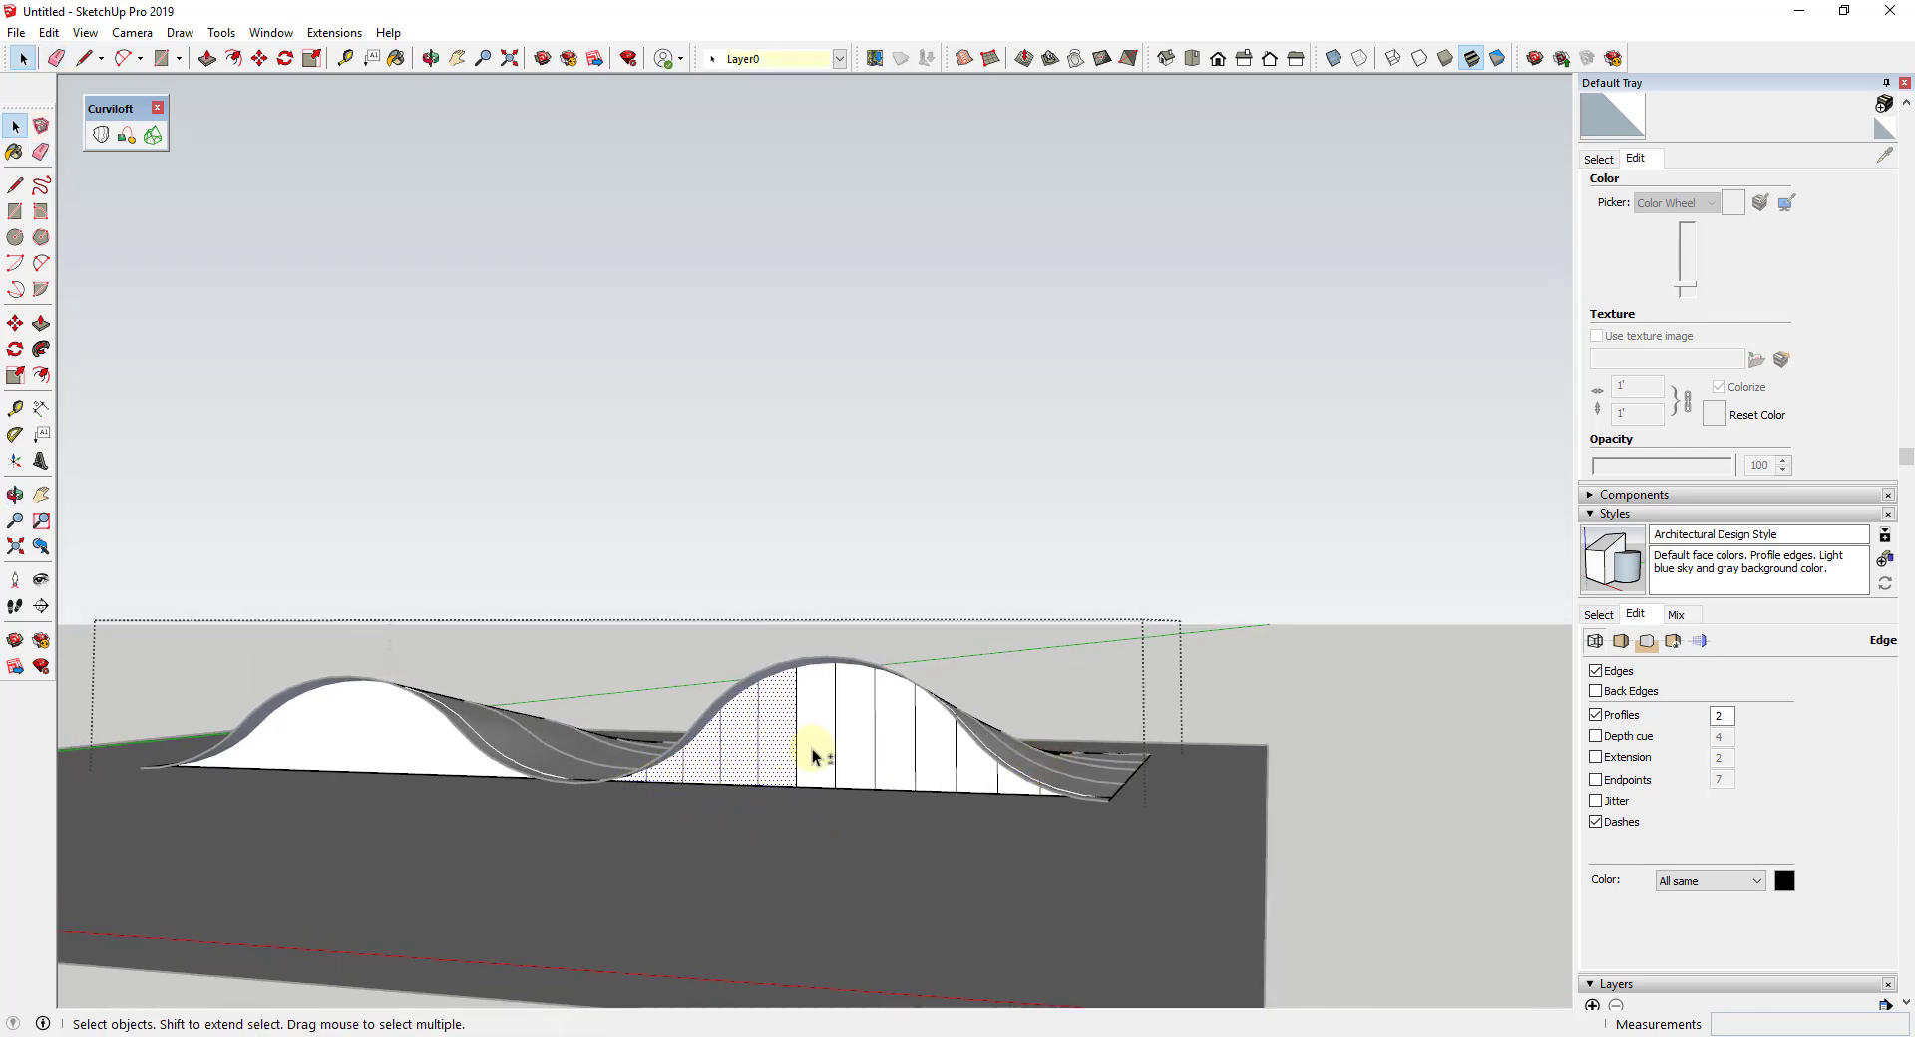
shift+click(926, 757)
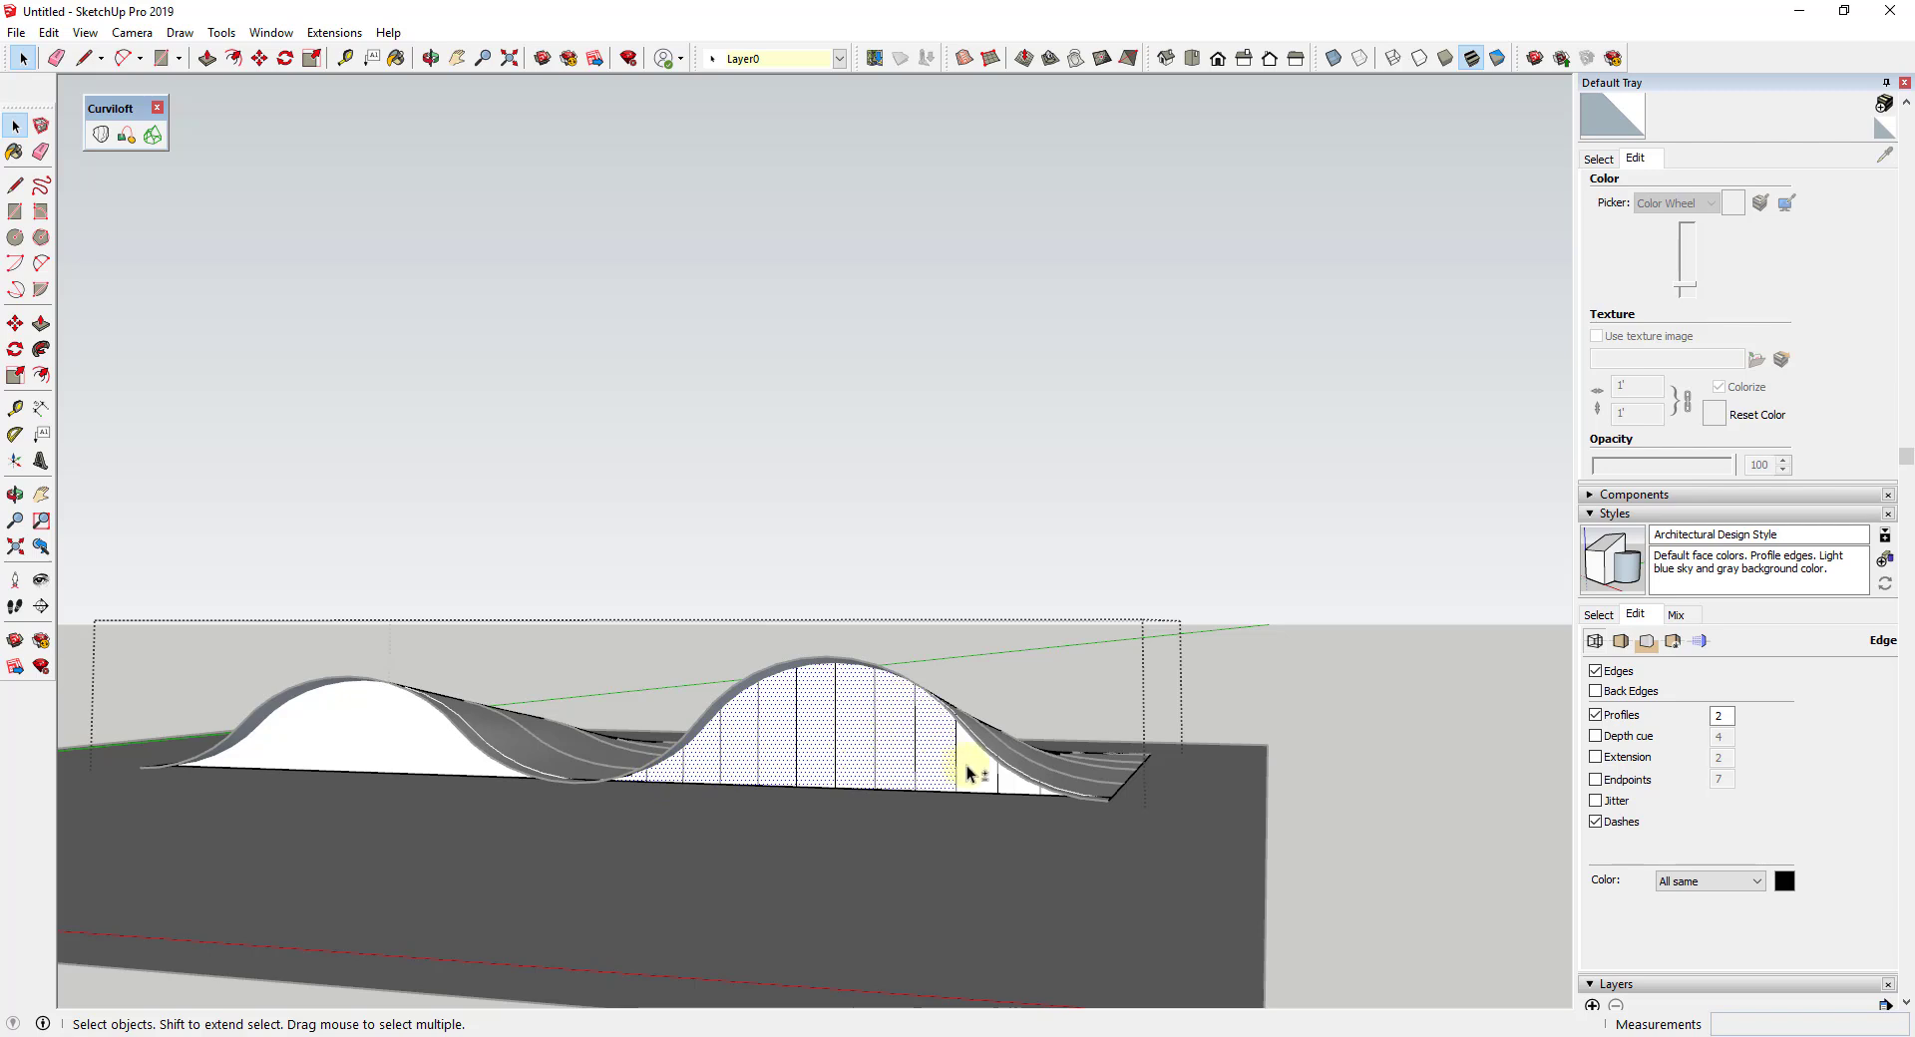
scroll(1047, 795, up, 3)
scroll(1051, 799, up, 3)
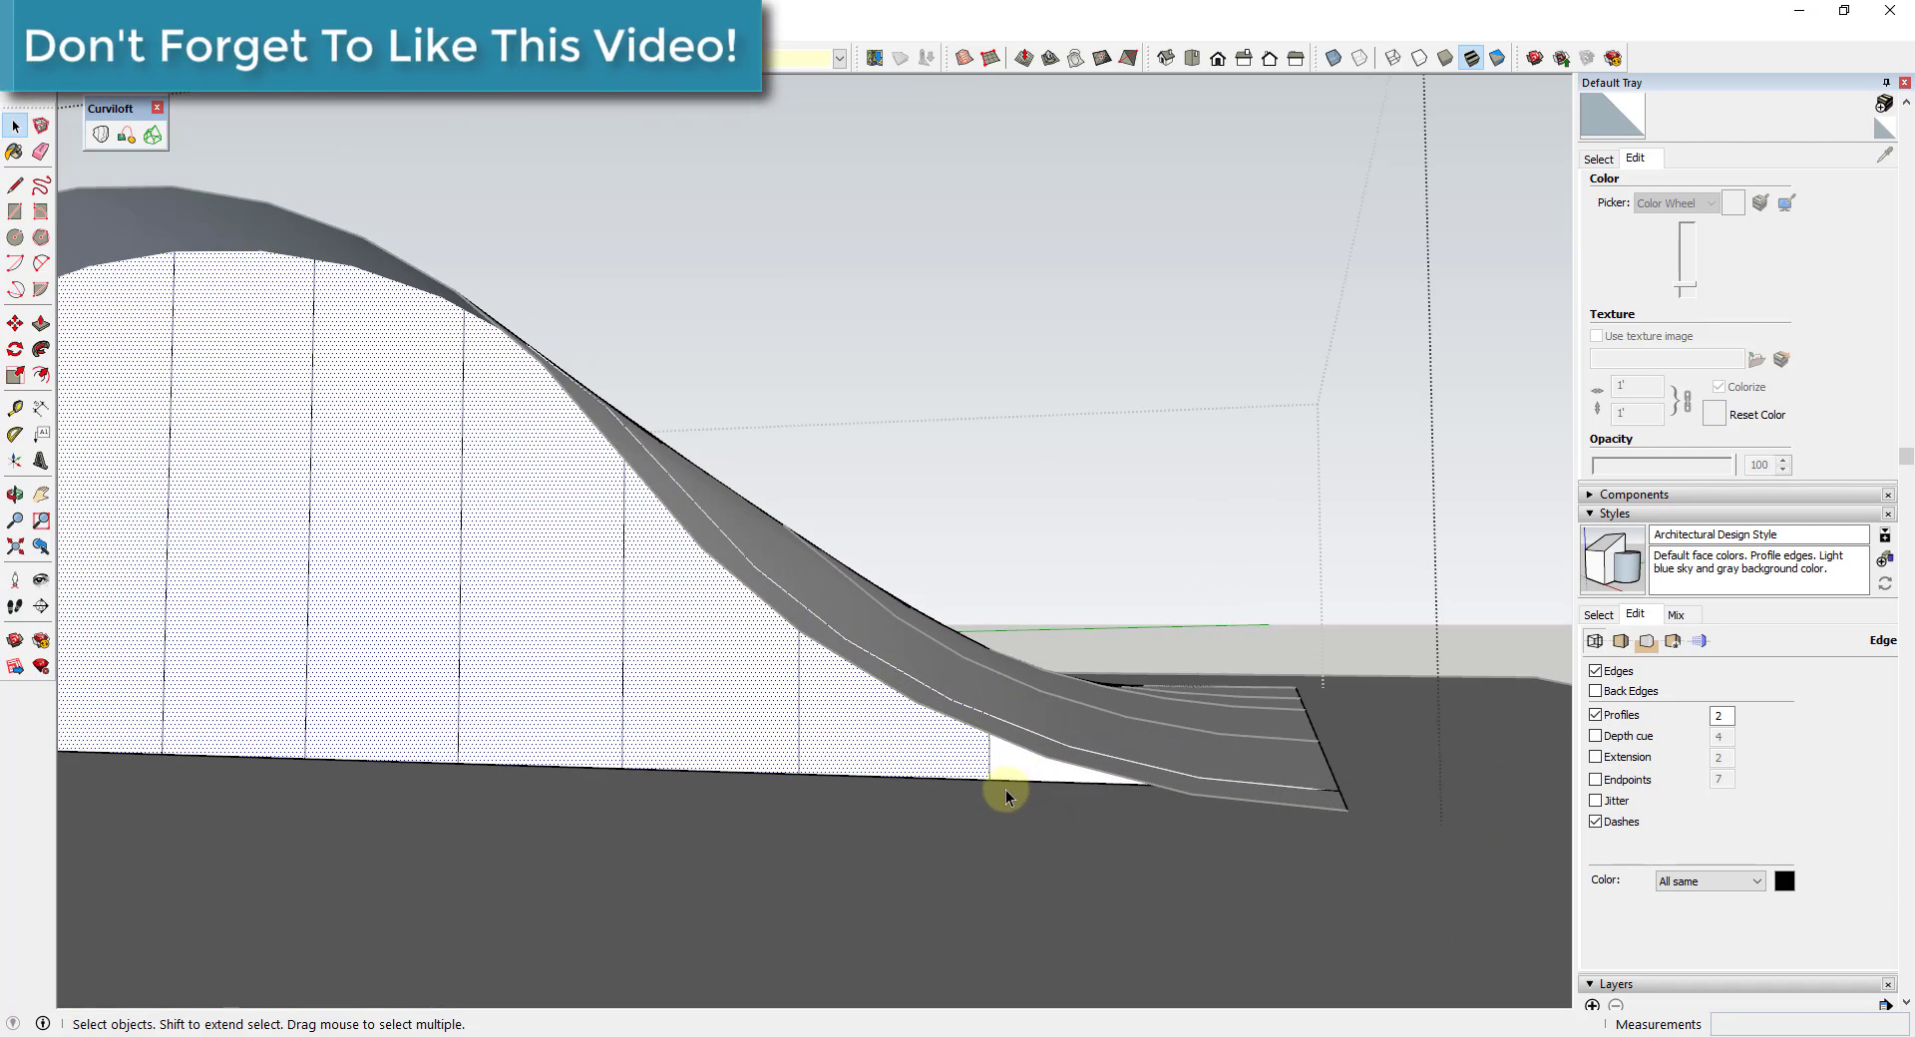
scroll(1067, 773, down, 4)
middle_drag(1081, 763, 799, 842)
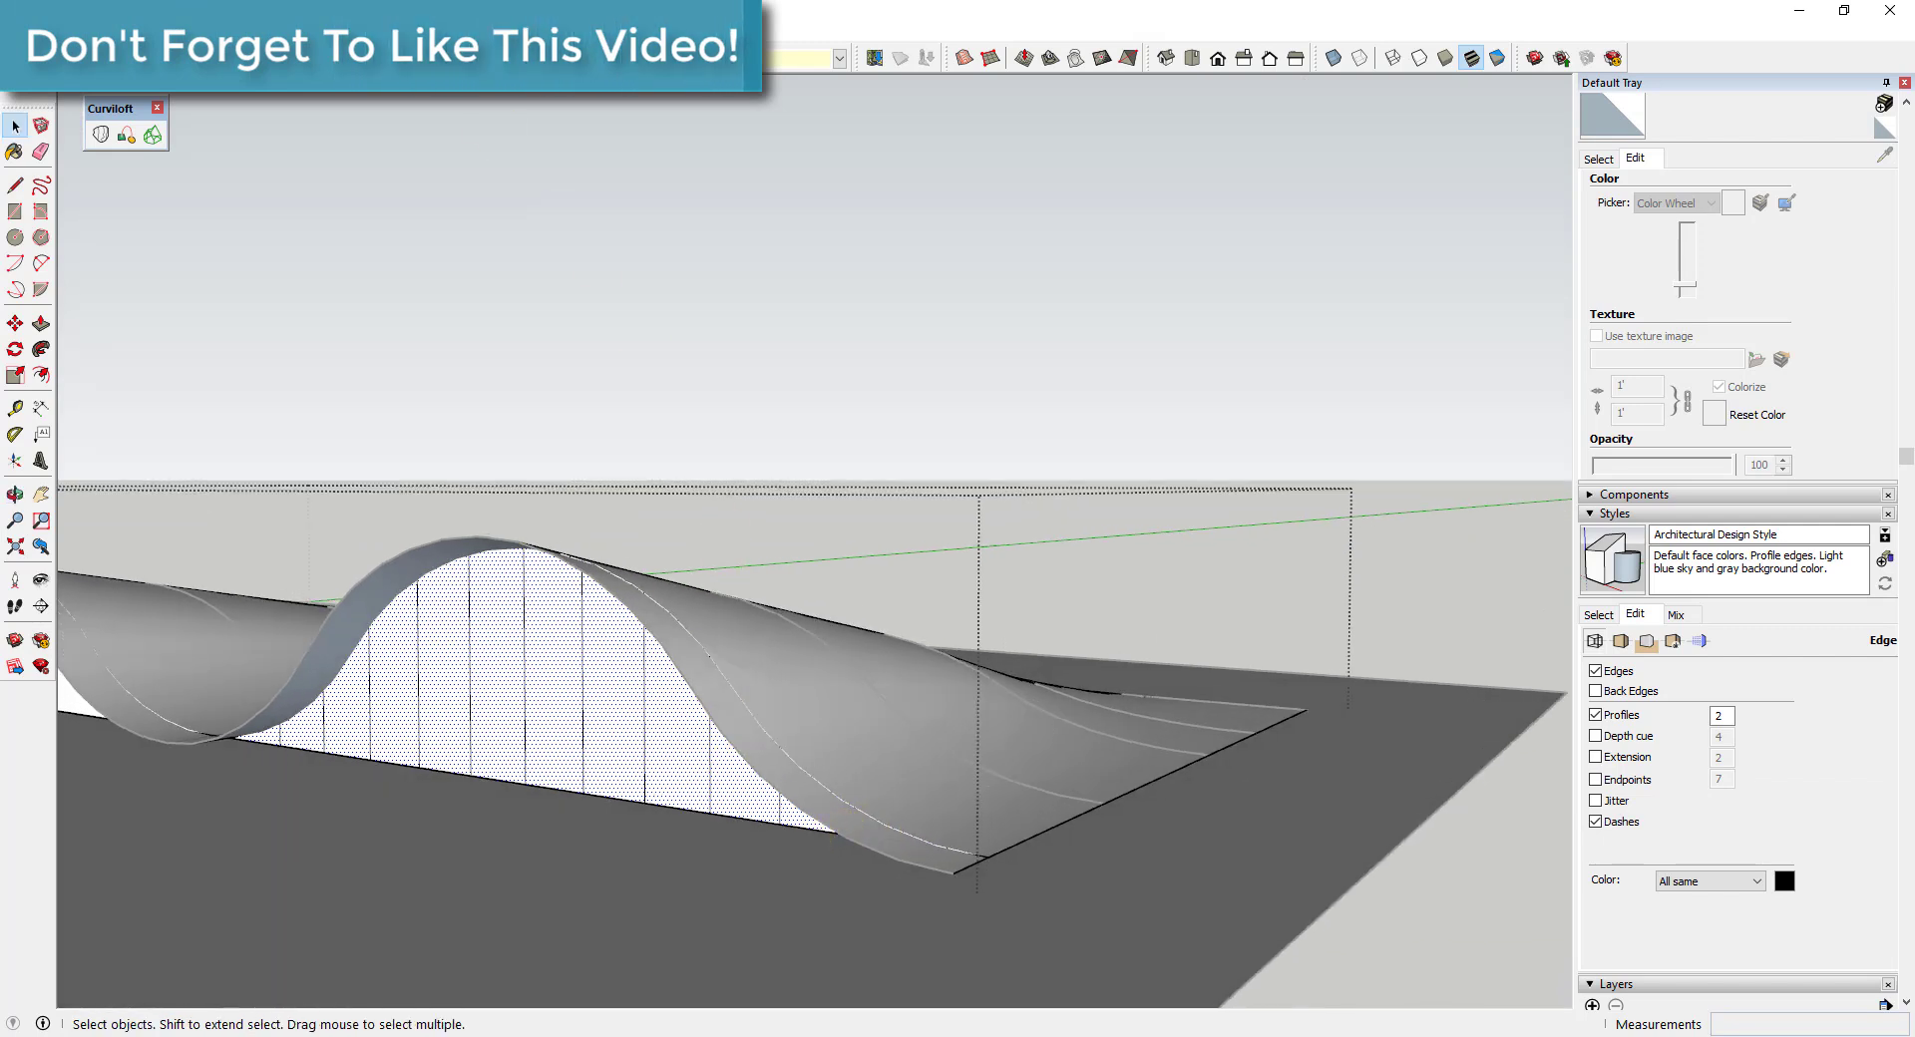
click(334, 32)
click(389, 406)
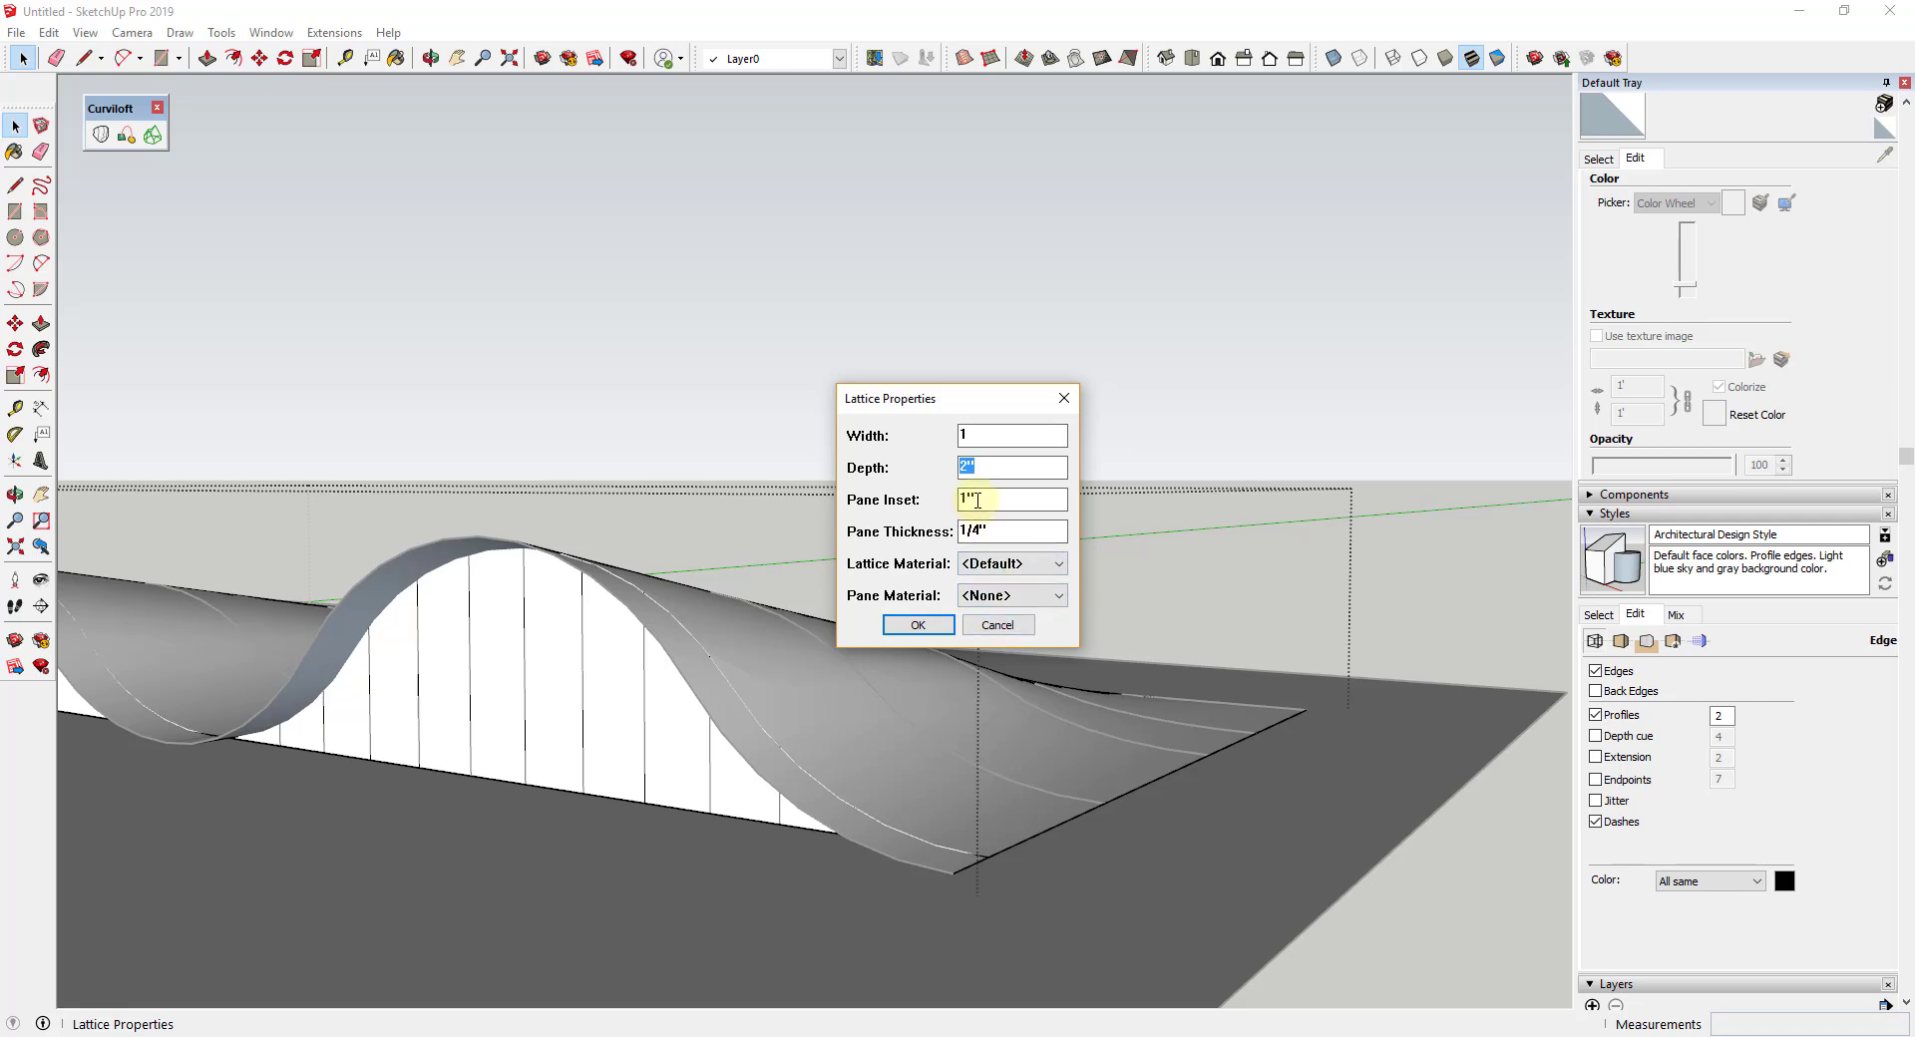
click(1010, 595)
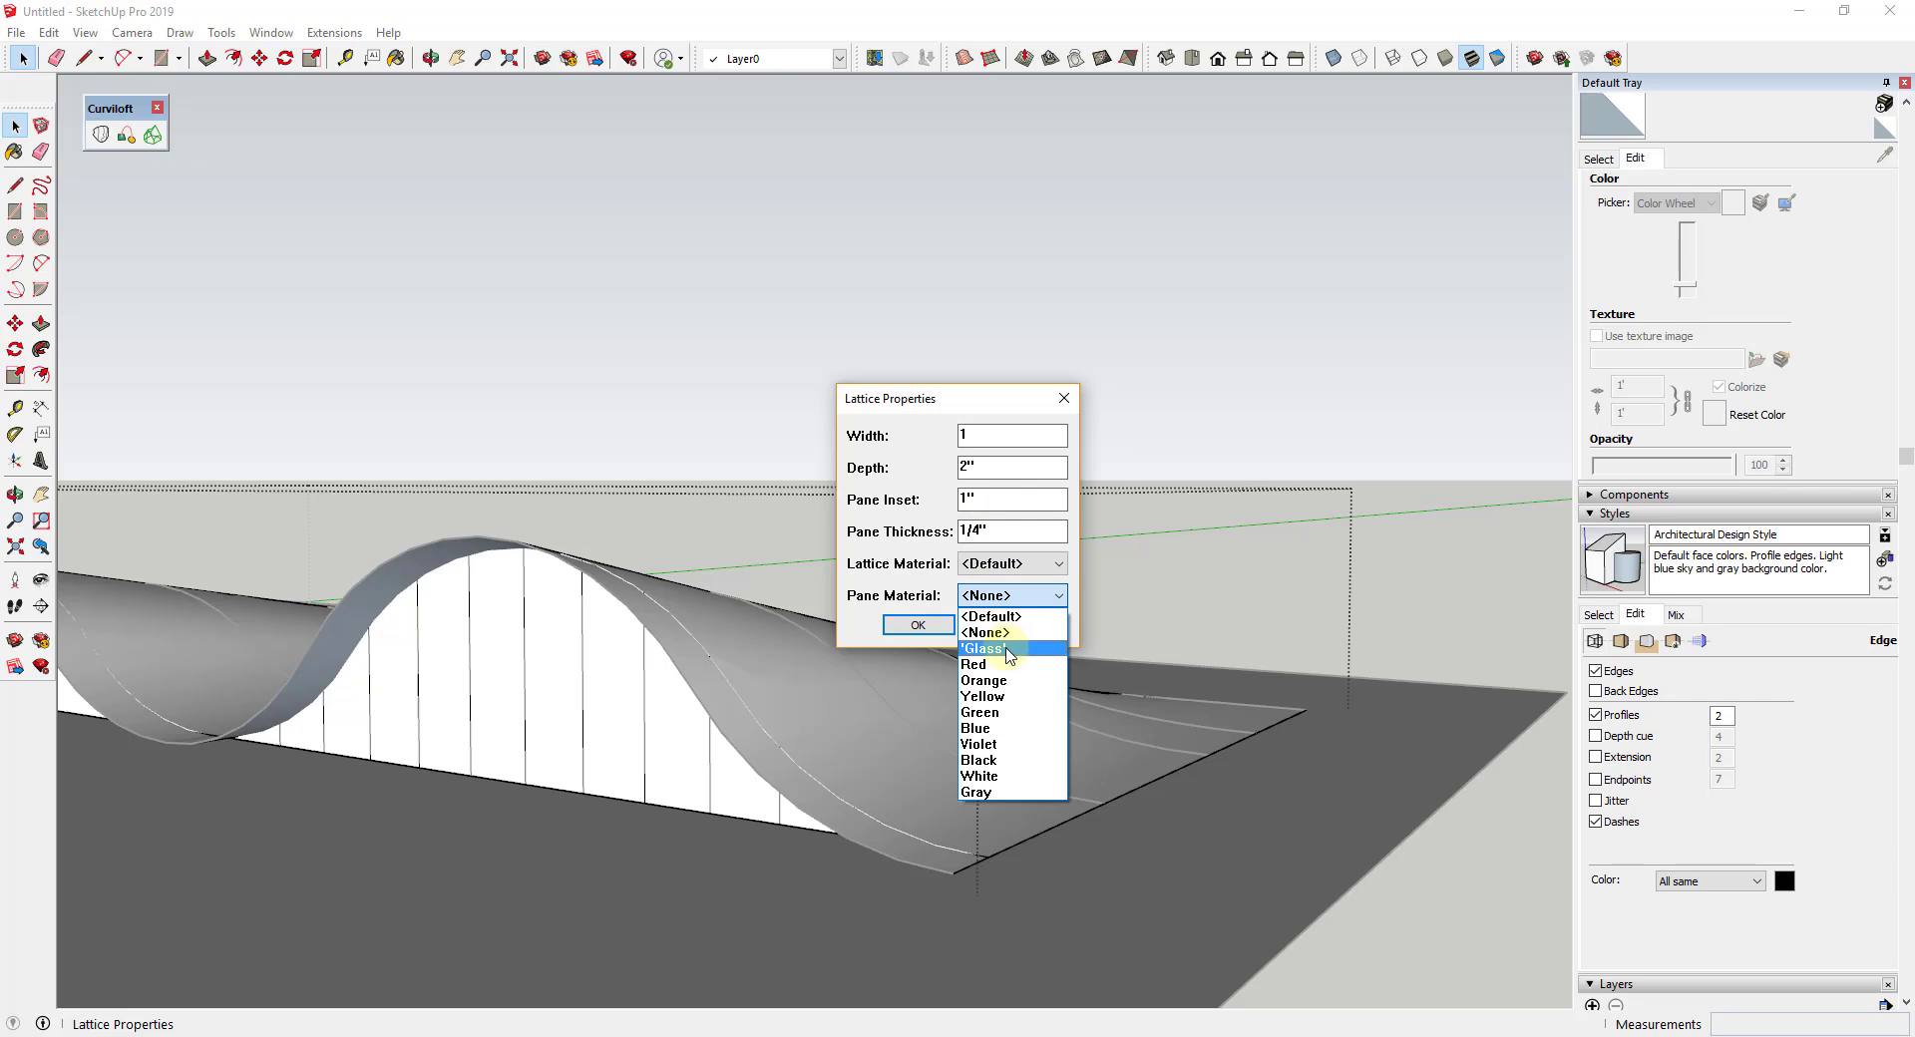
click(1009, 650)
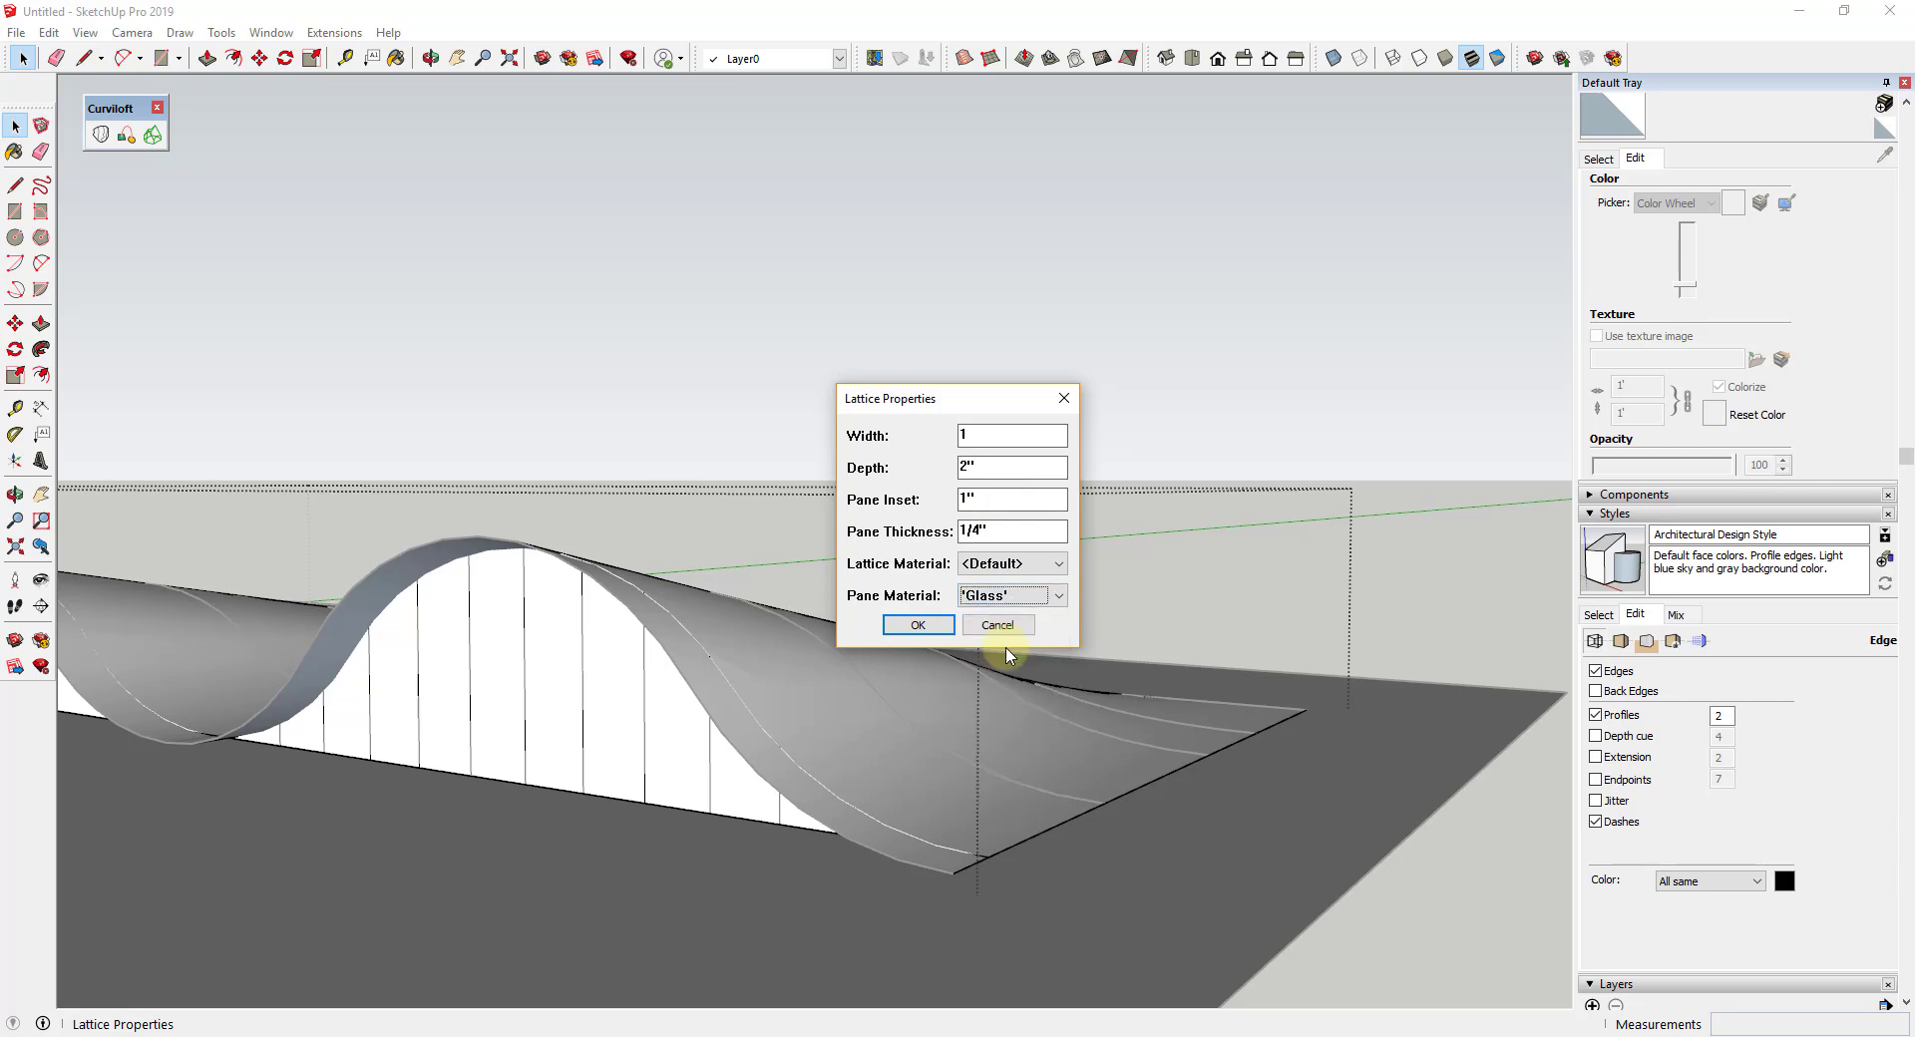
click(994, 575)
click(995, 701)
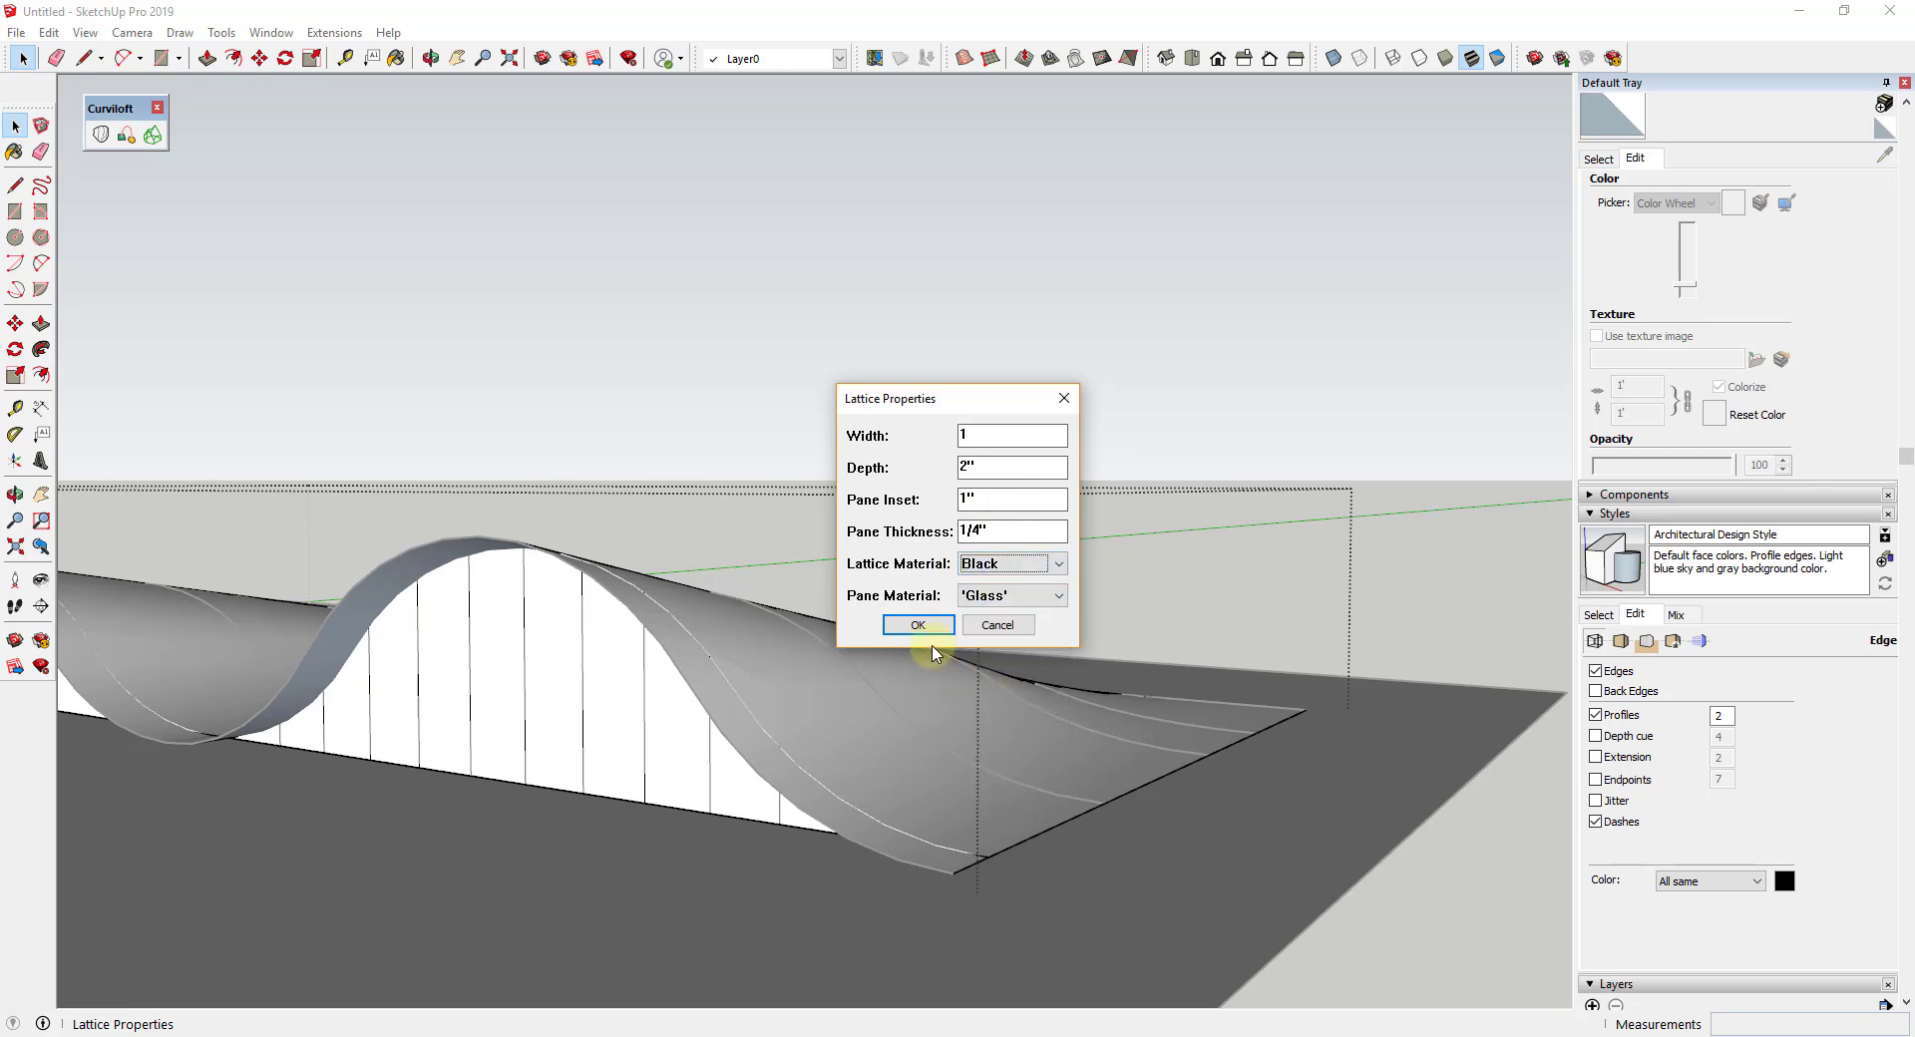
click(918, 626)
middle_drag(542, 705, 783, 631)
scroll(513, 698, up, 8)
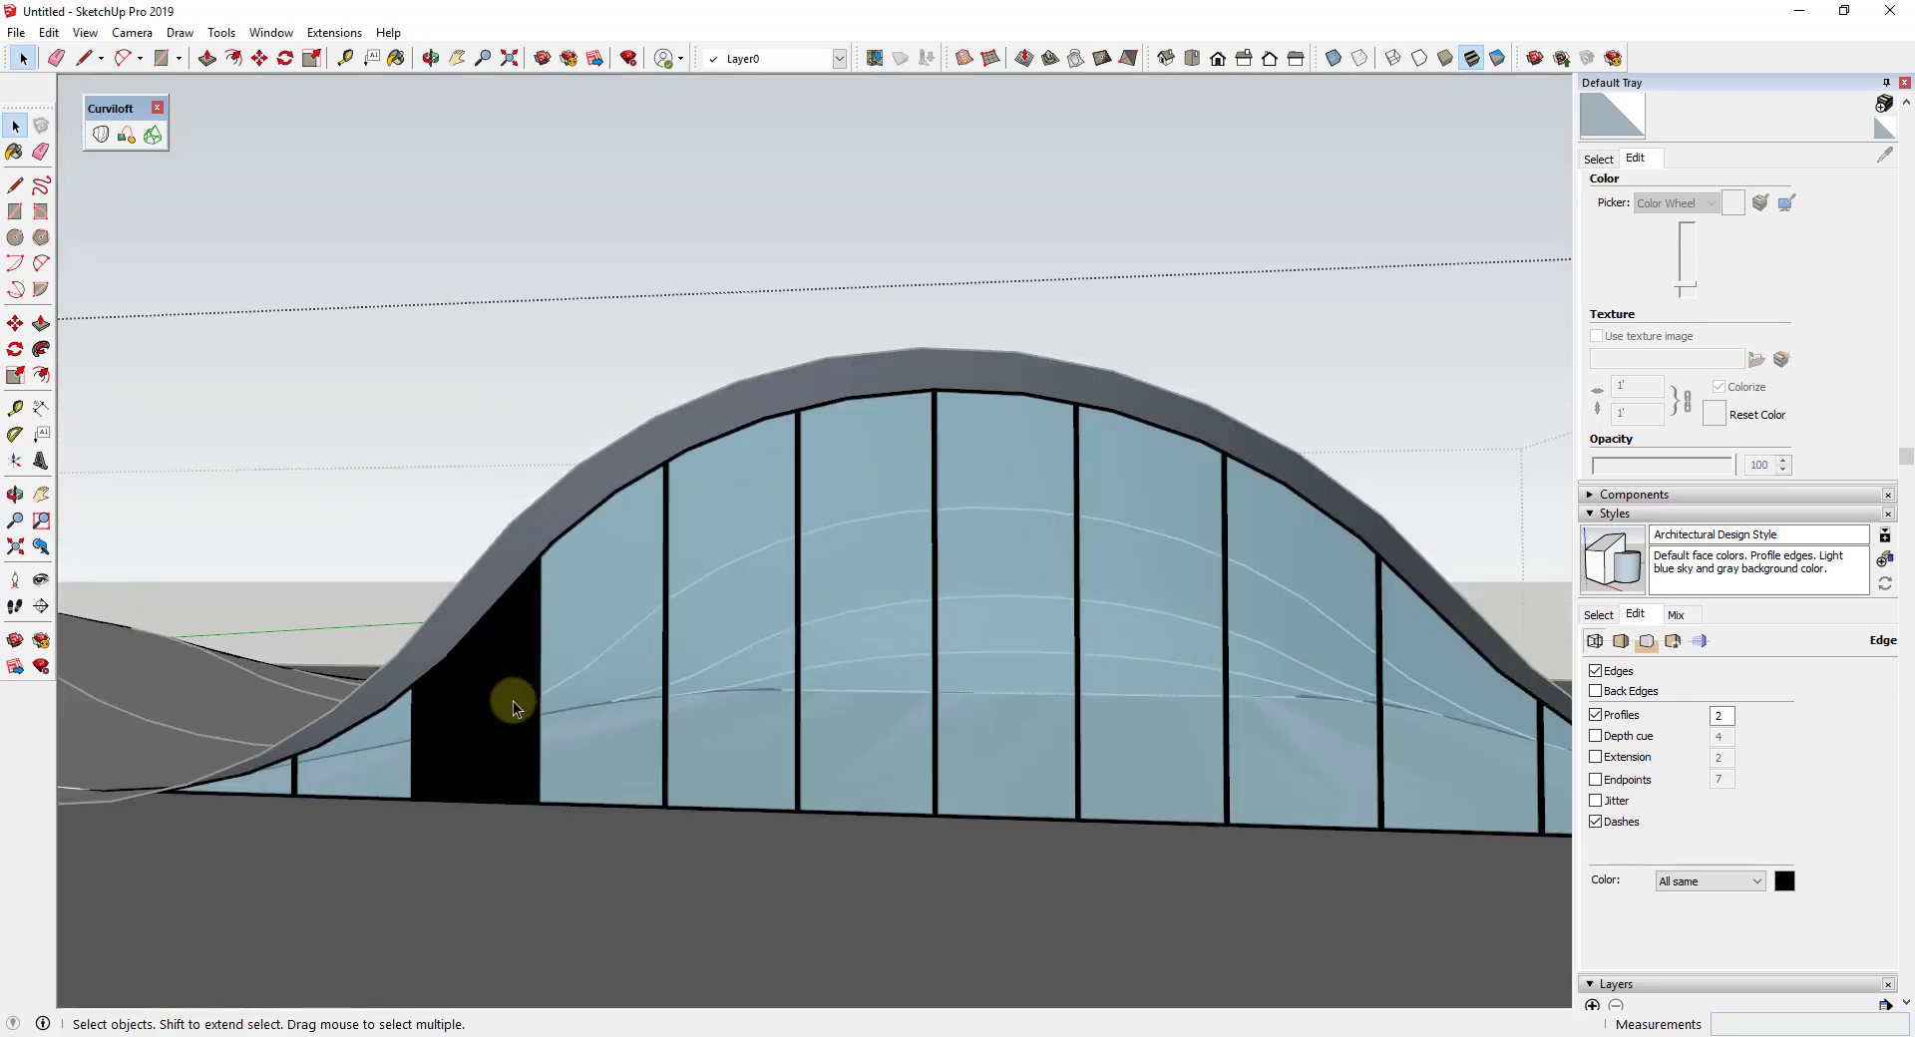
Delete the solid black face covering the third panel from the larger arch's inner end, beside the smaller arch
scroll(476, 647, down, 2)
key(space)
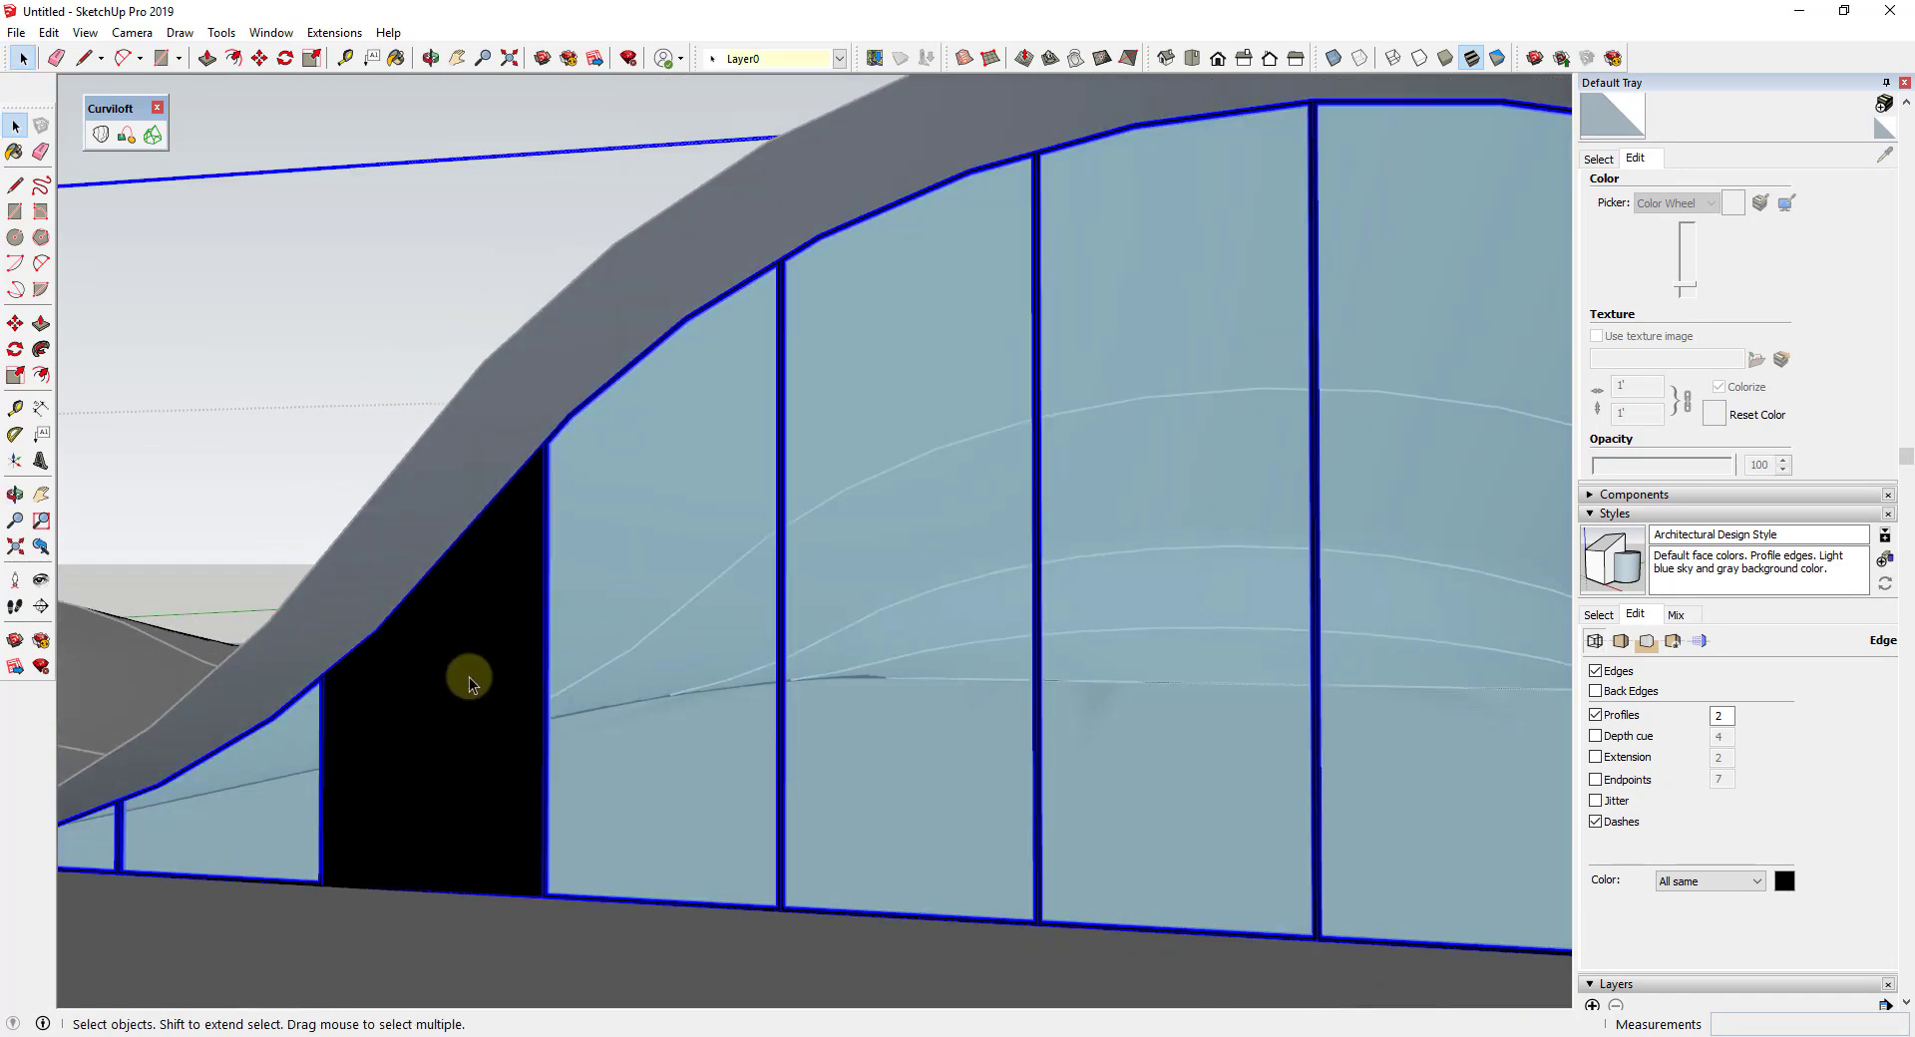
scroll(619, 612, down, 6)
scroll(1284, 723, up, 6)
middle_drag(1236, 709, 500, 611)
key(space)
scroll(1242, 656, down, 5)
scroll(554, 572, up, 5)
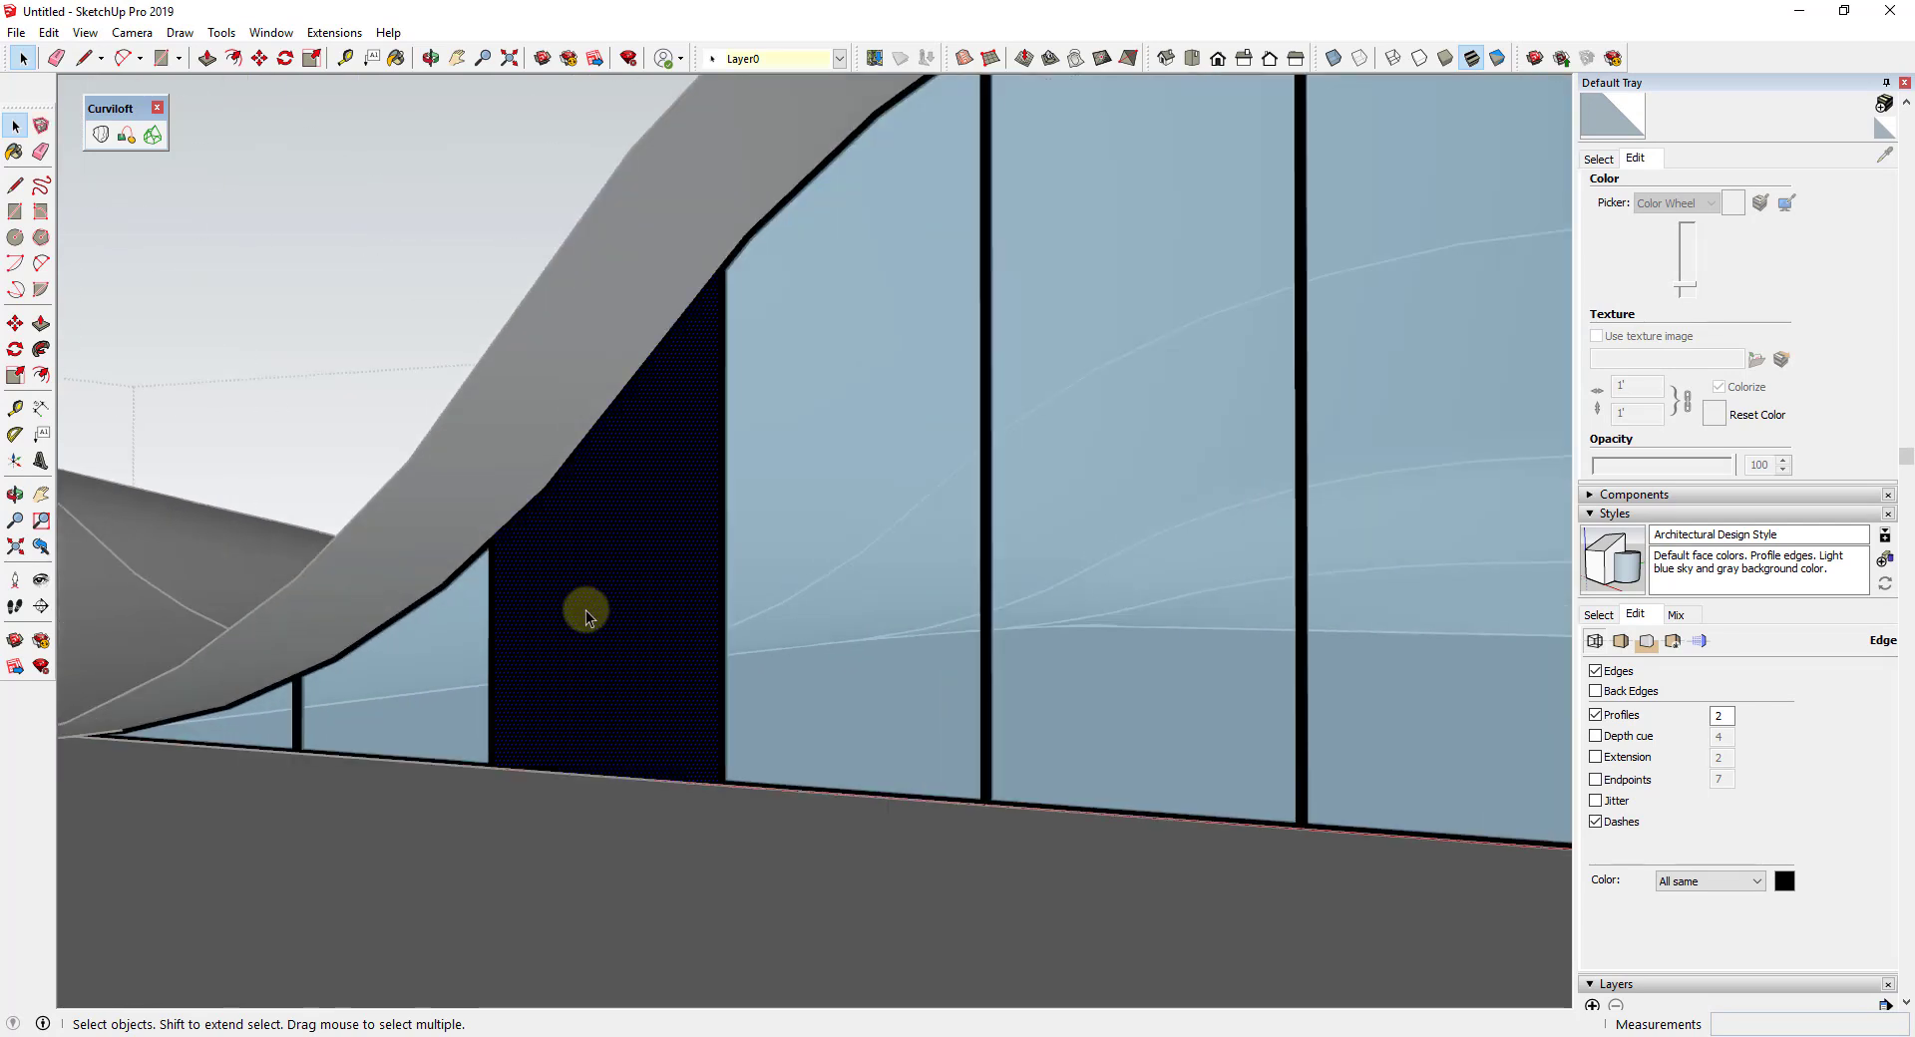
Turn the exposed face of the larger arch's third panel into a width 1, depth 2" lattice with Black frame and Glass pane
click(624, 560)
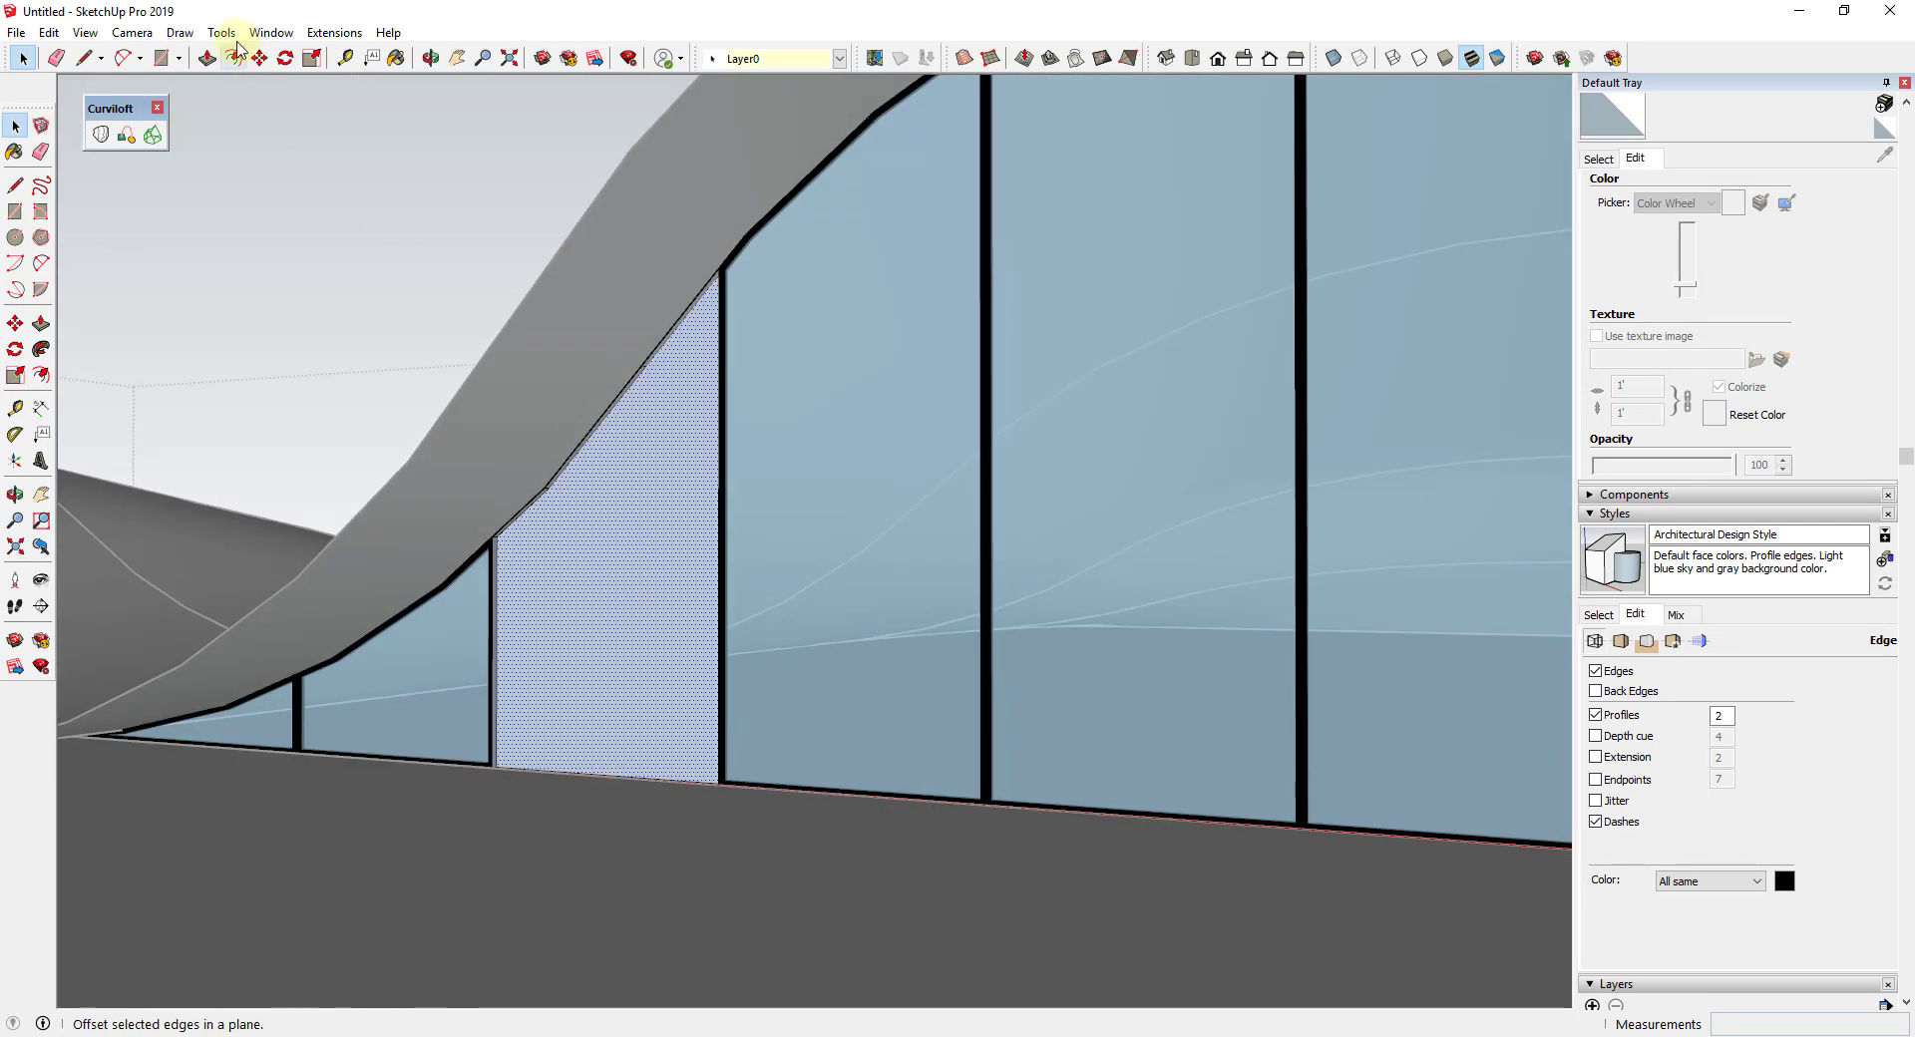
click(337, 40)
click(376, 407)
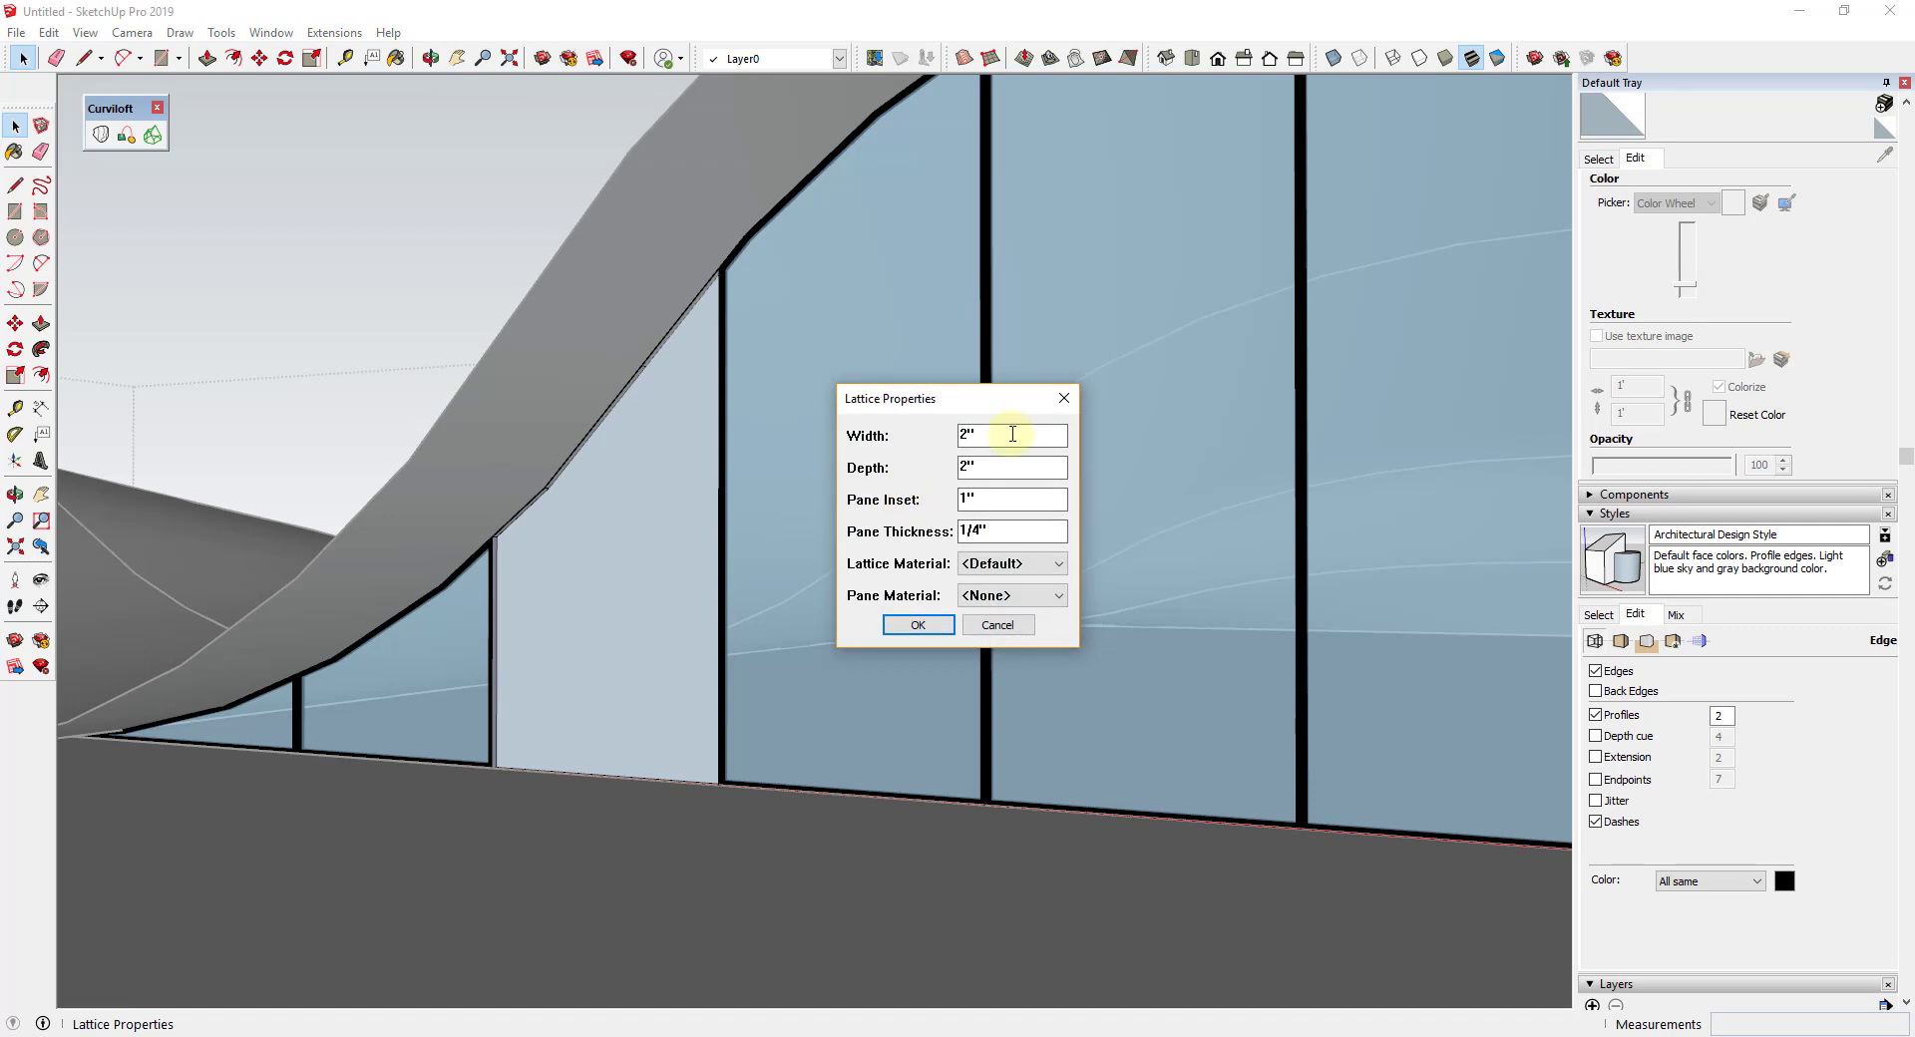
click(985, 596)
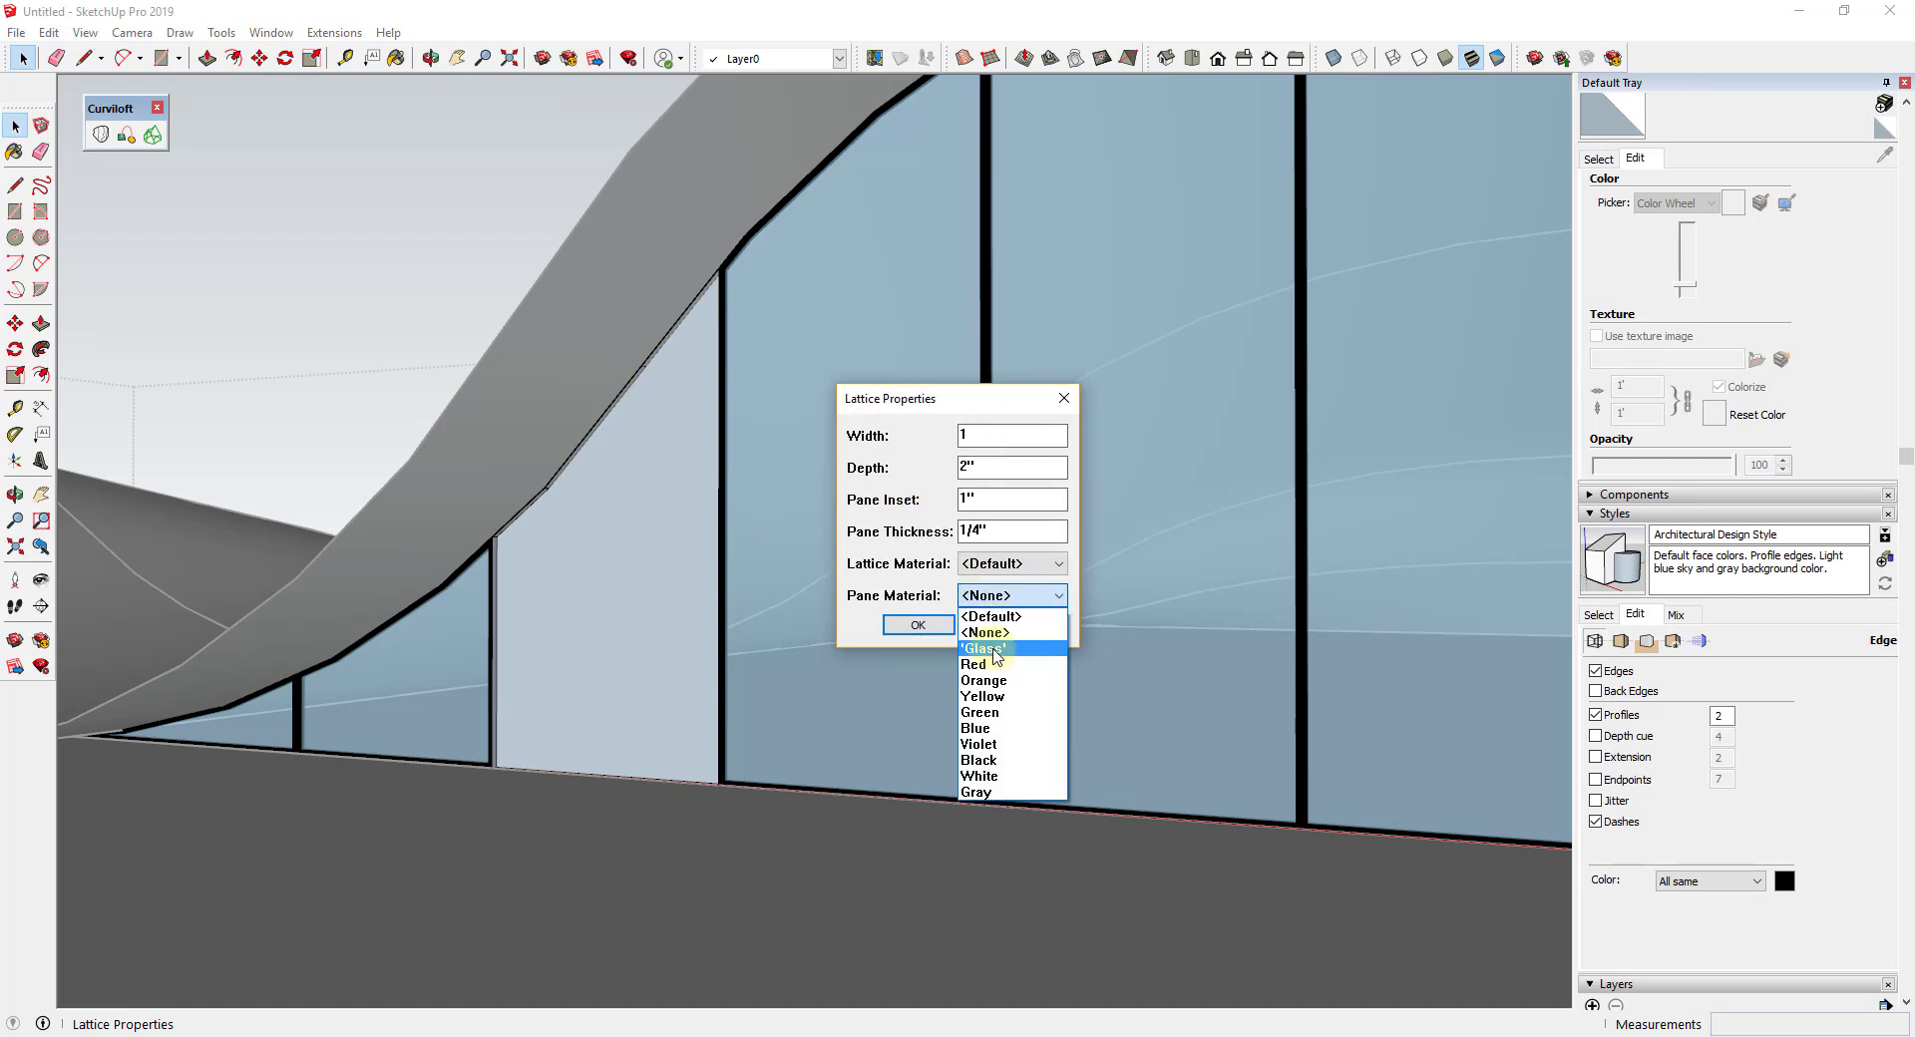
click(991, 565)
click(993, 564)
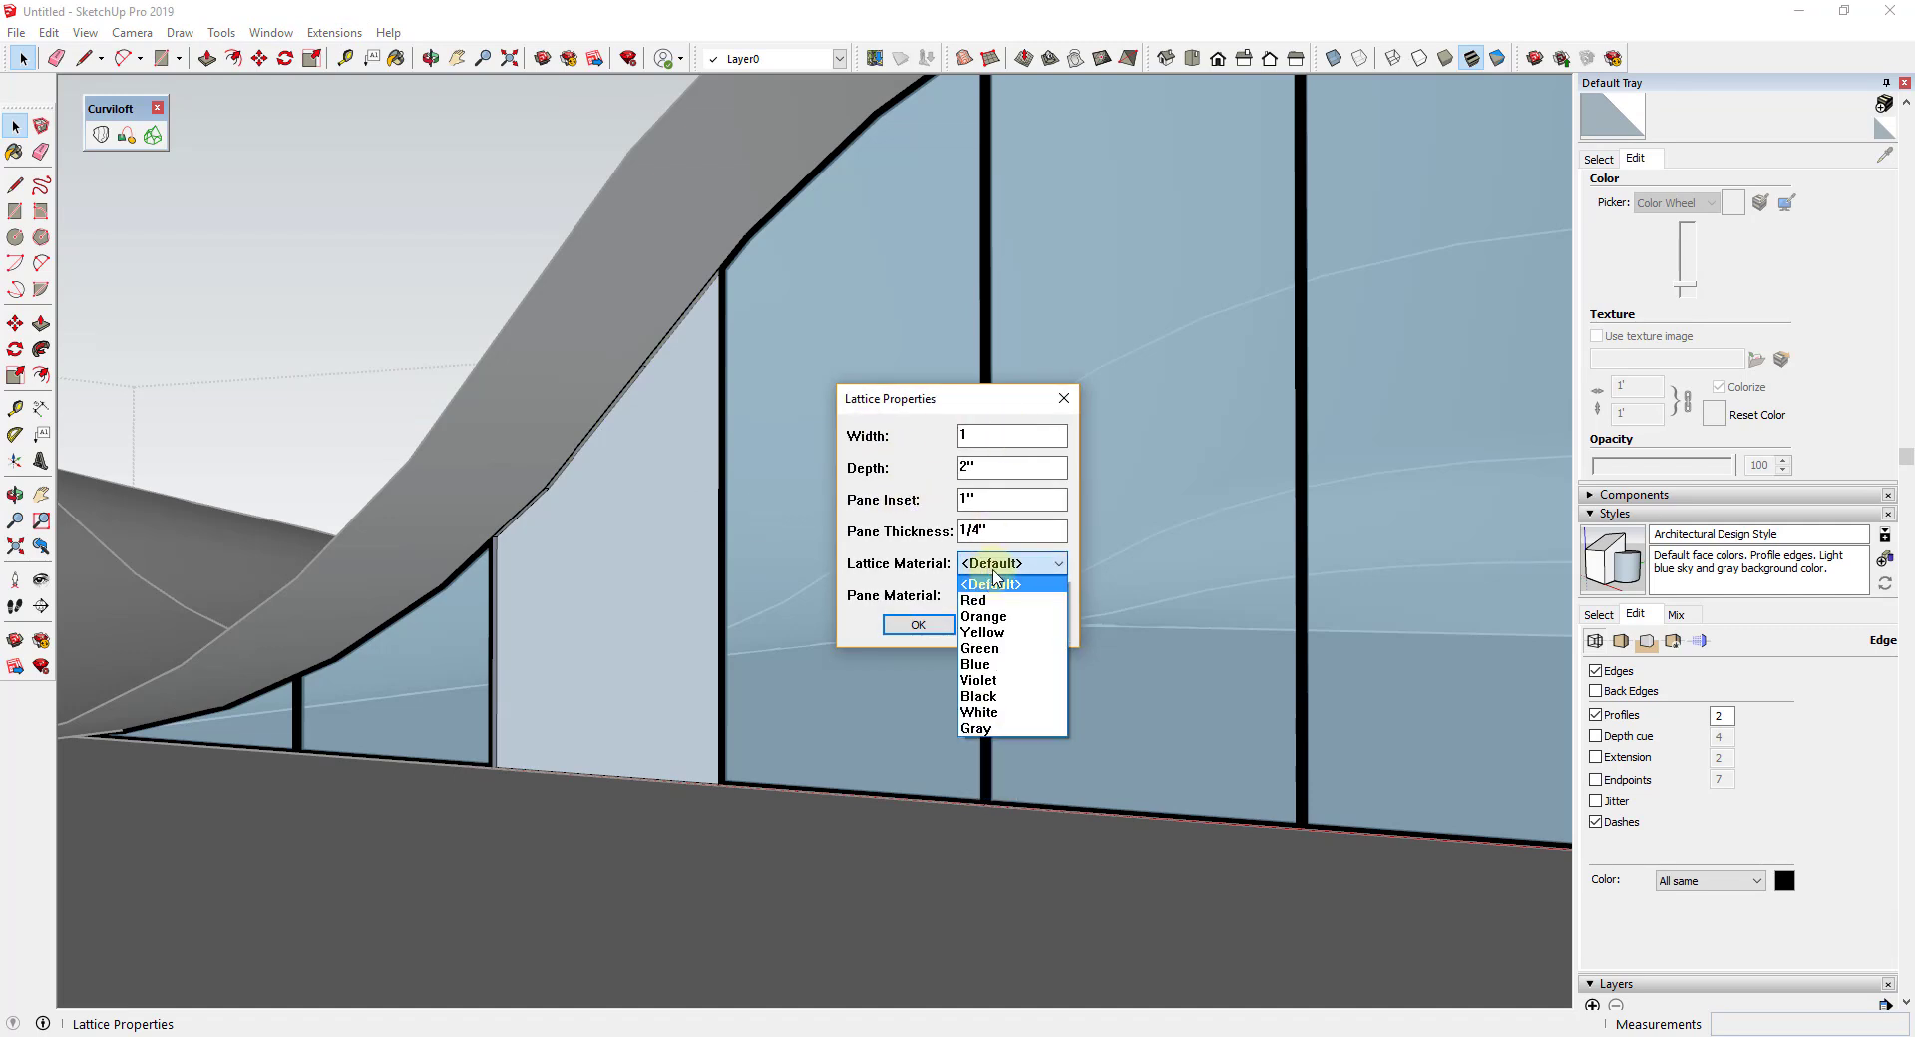
click(980, 696)
click(917, 626)
scroll(561, 531, up, 4)
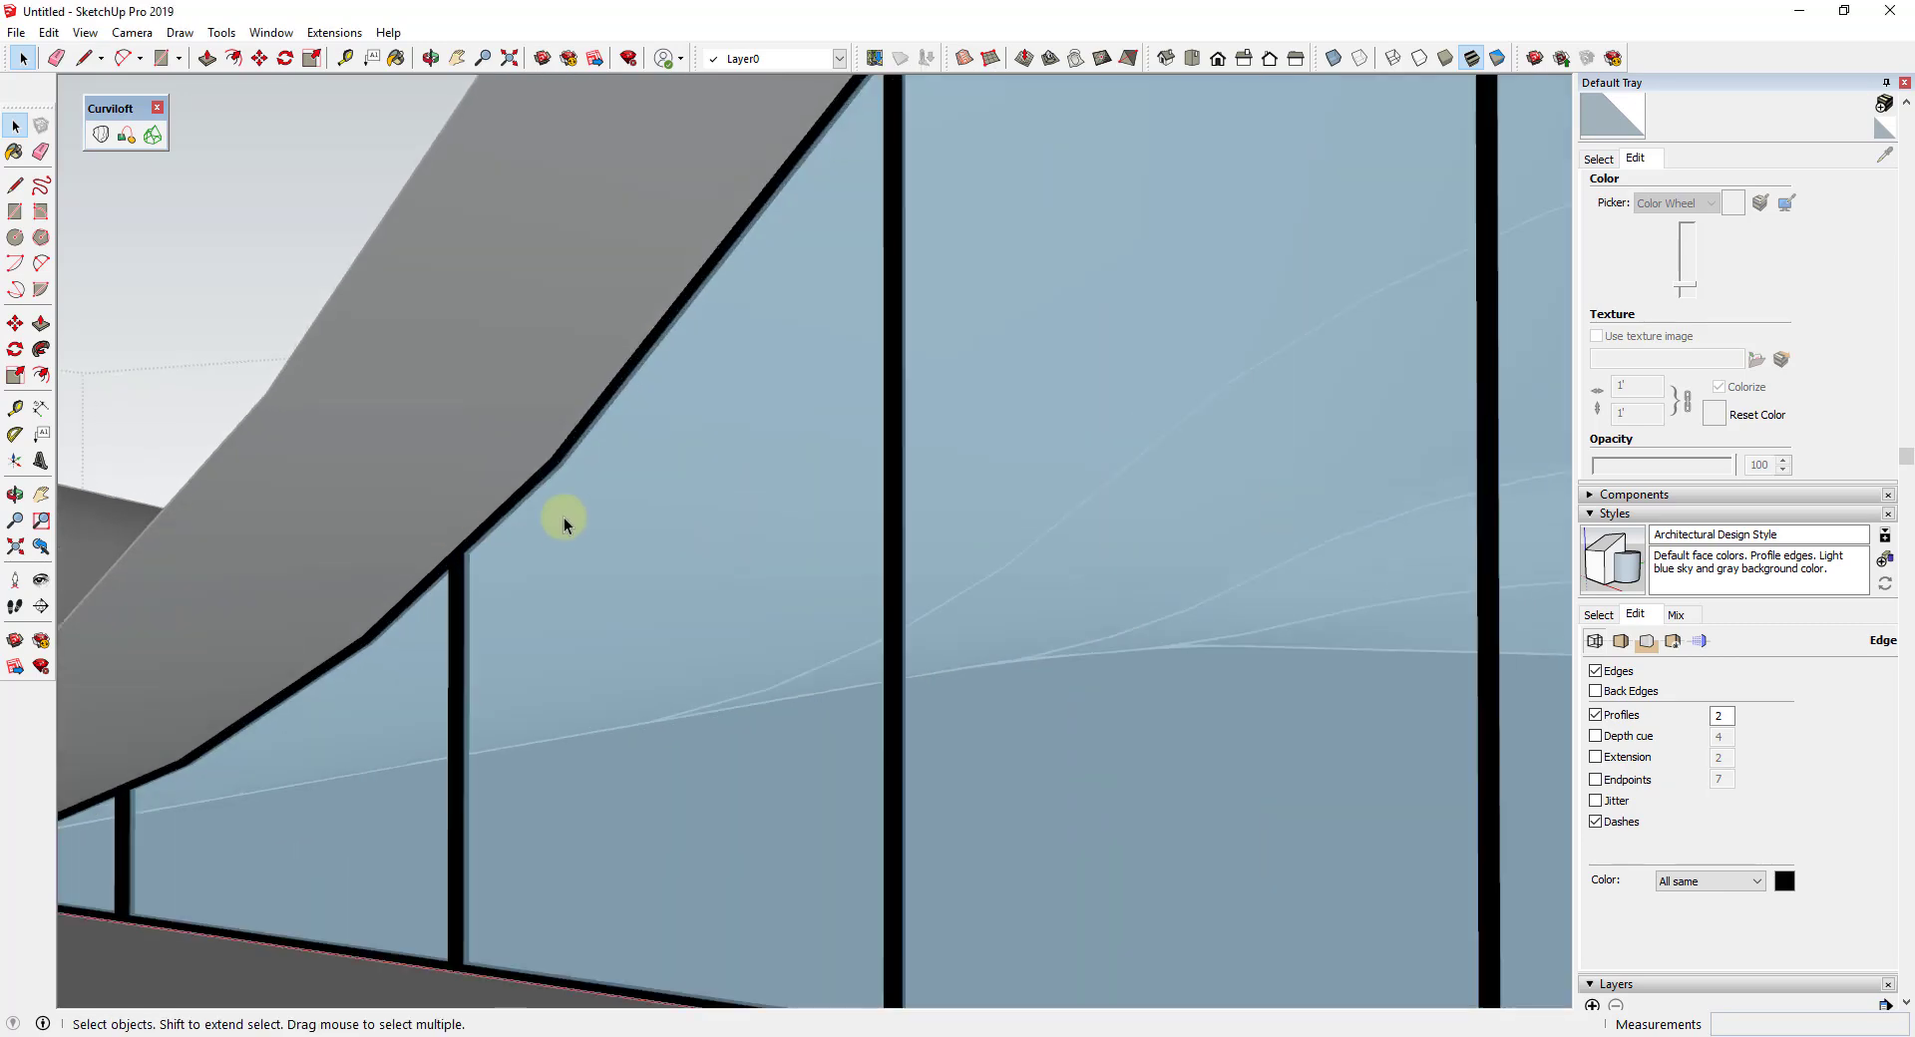
Delete the solid black face covering the last triangular panel at the larger arch's outer end
scroll(566, 486, down, 3)
scroll(565, 486, down, 4)
middle_drag(928, 470, 676, 547)
key(F2)
scroll(1255, 612, up, 5)
scroll(1236, 656, up, 2)
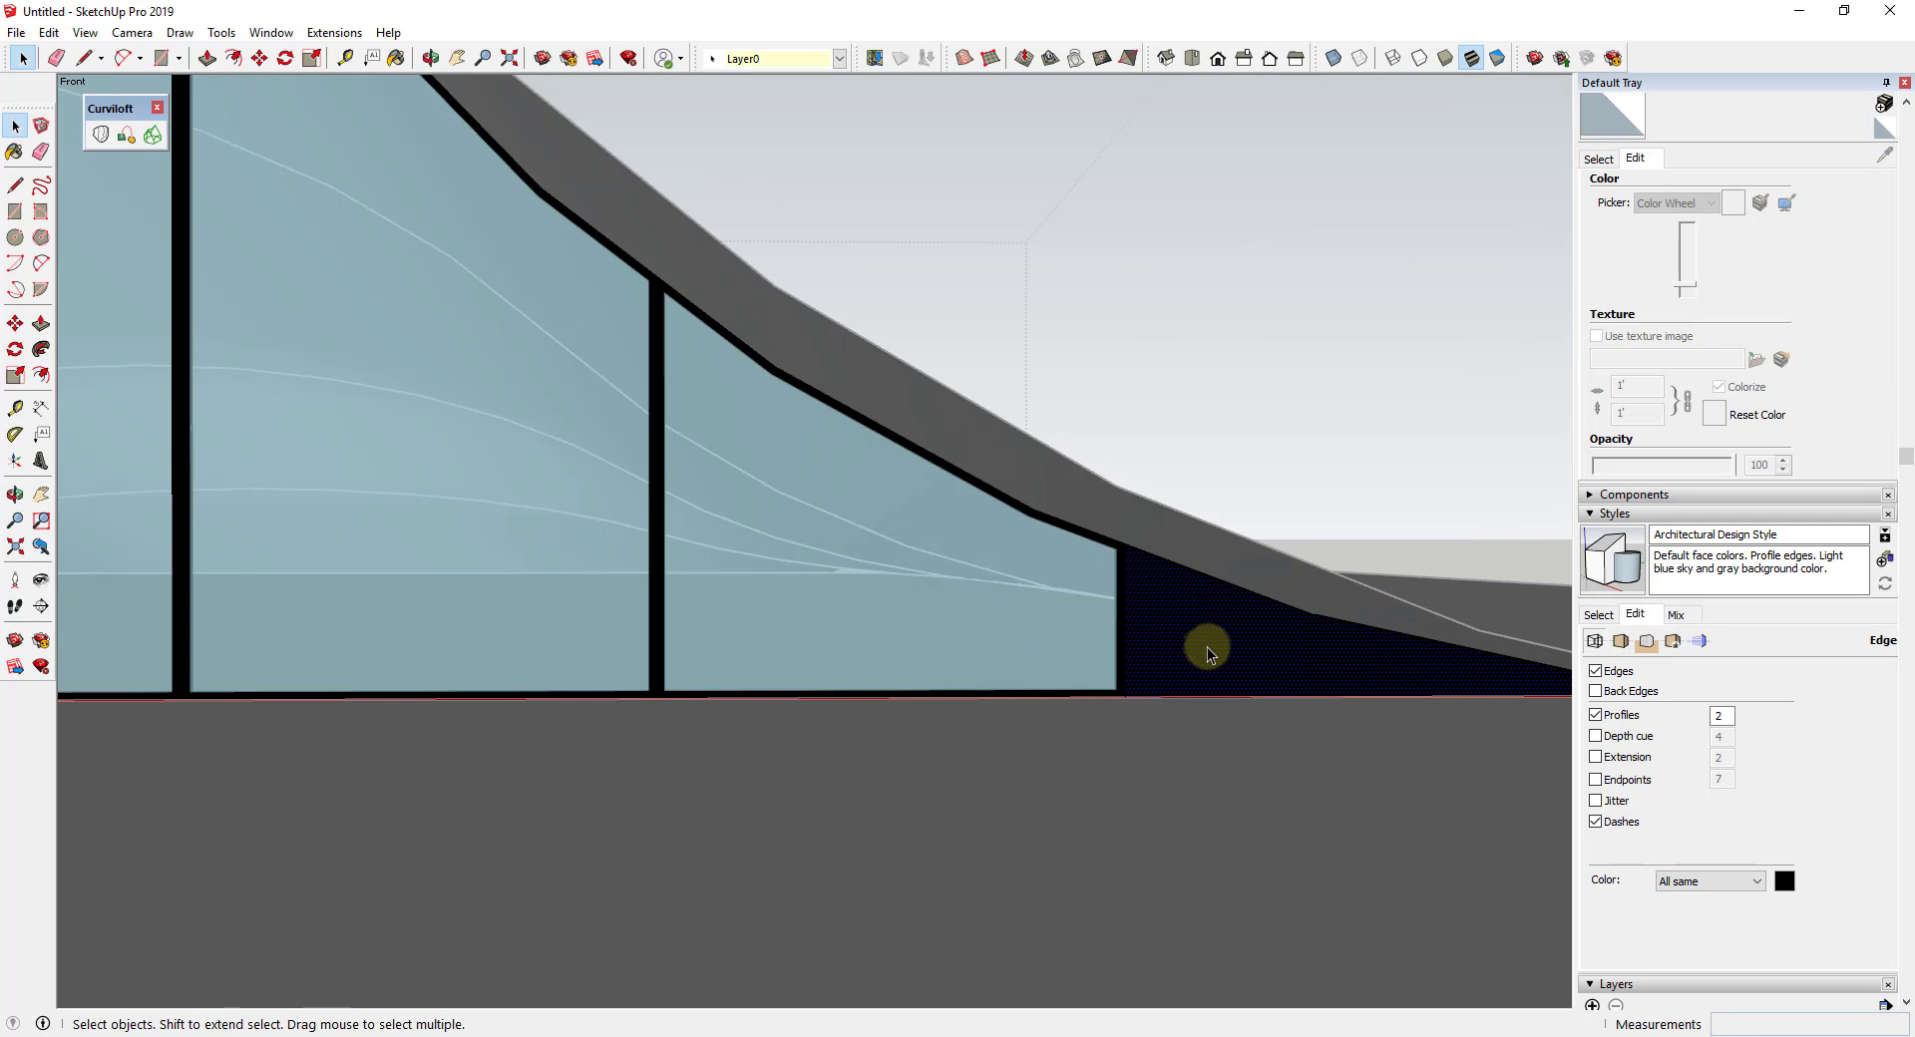
Turn the exposed triangular end face into a lattice with width 1, depth 2", Black lattice material and Glass pane material
click(1201, 655)
scroll(1297, 648, up, 2)
click(335, 32)
click(382, 406)
double_click(1030, 430)
text(1)
click(1002, 597)
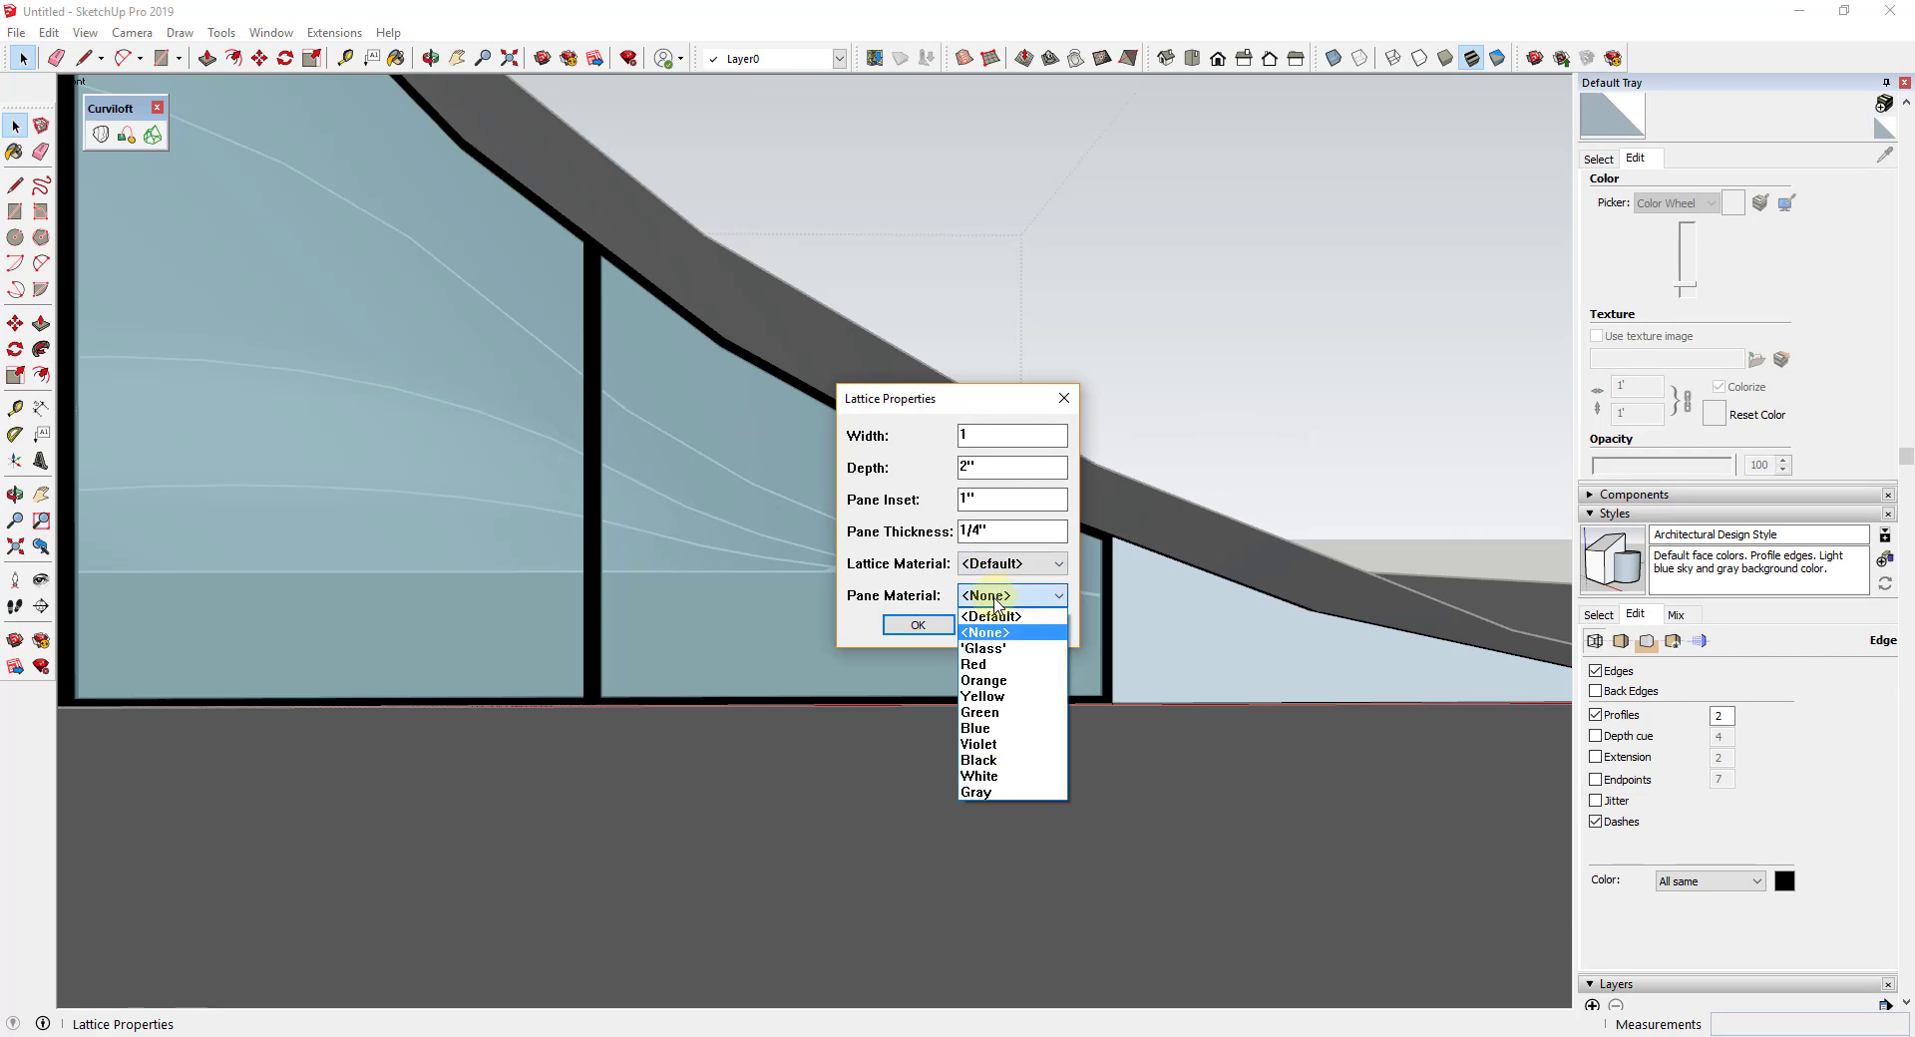
click(991, 561)
click(994, 563)
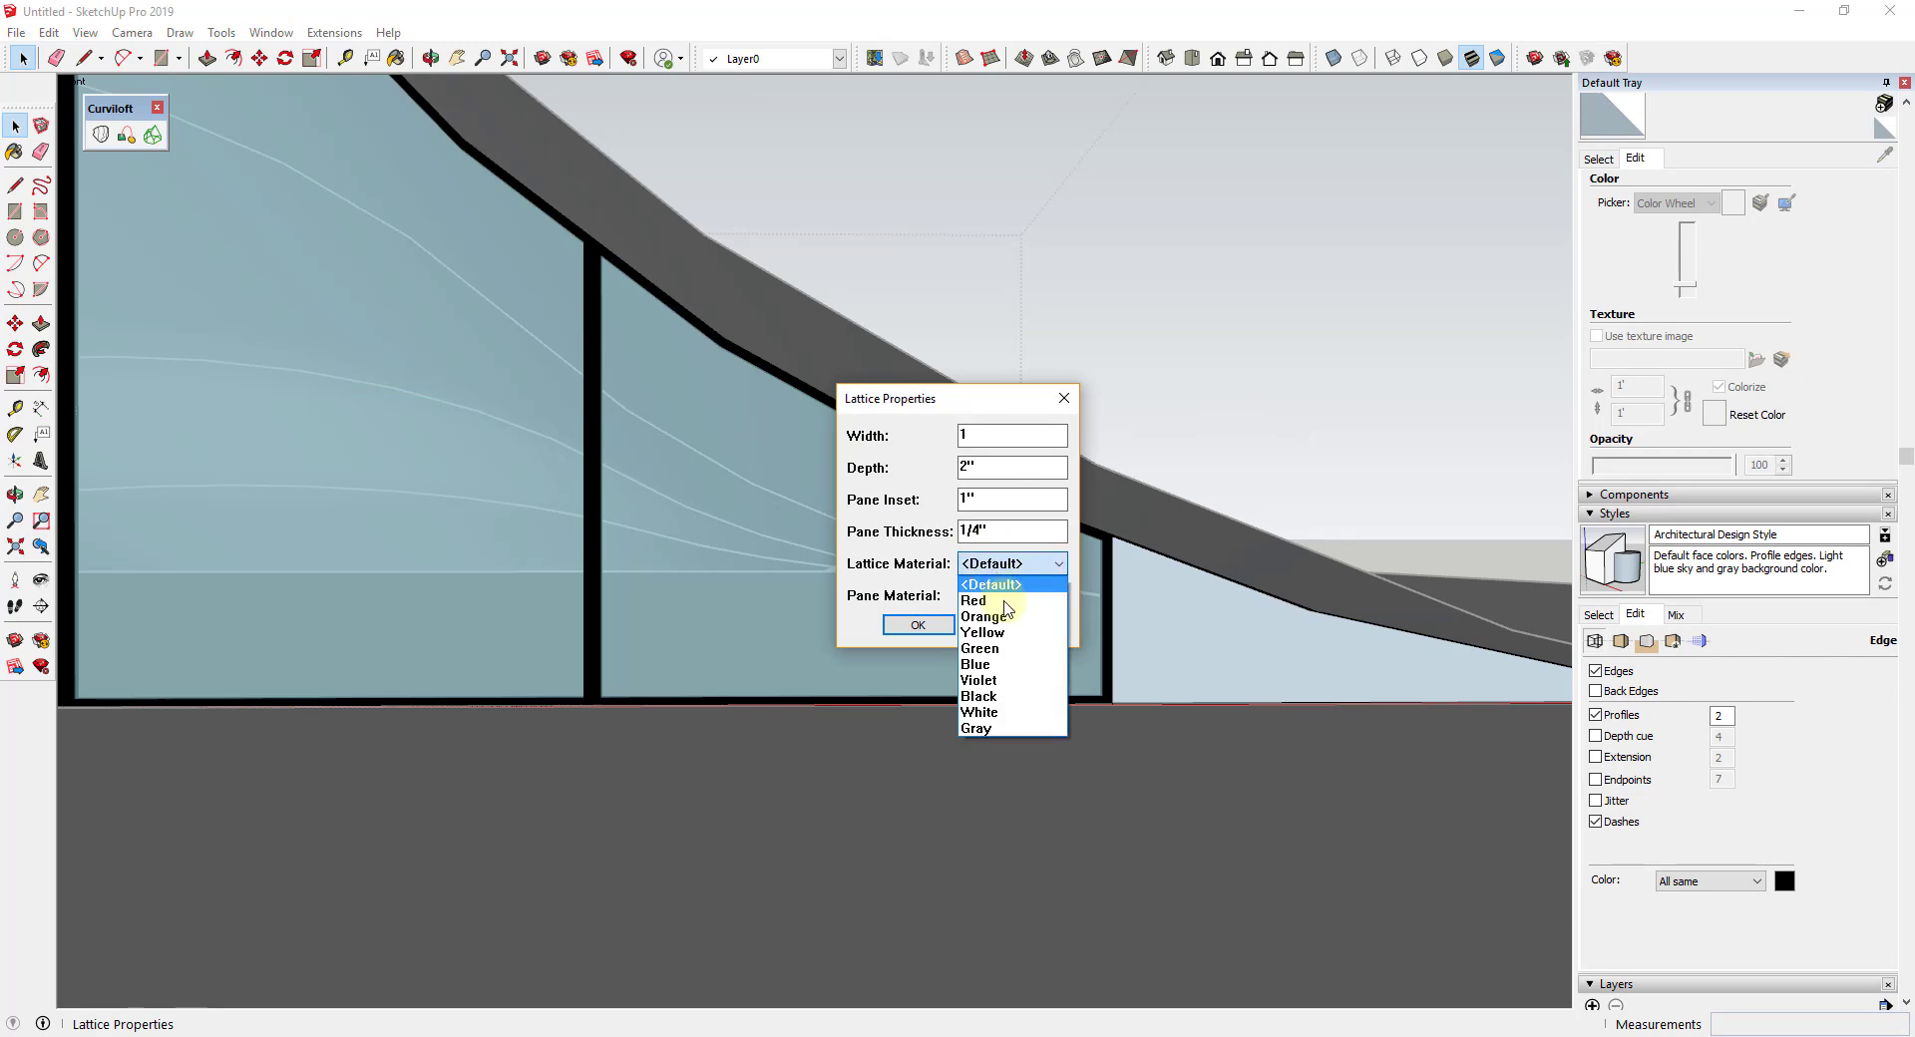
click(979, 696)
click(909, 620)
scroll(1111, 579, down, 10)
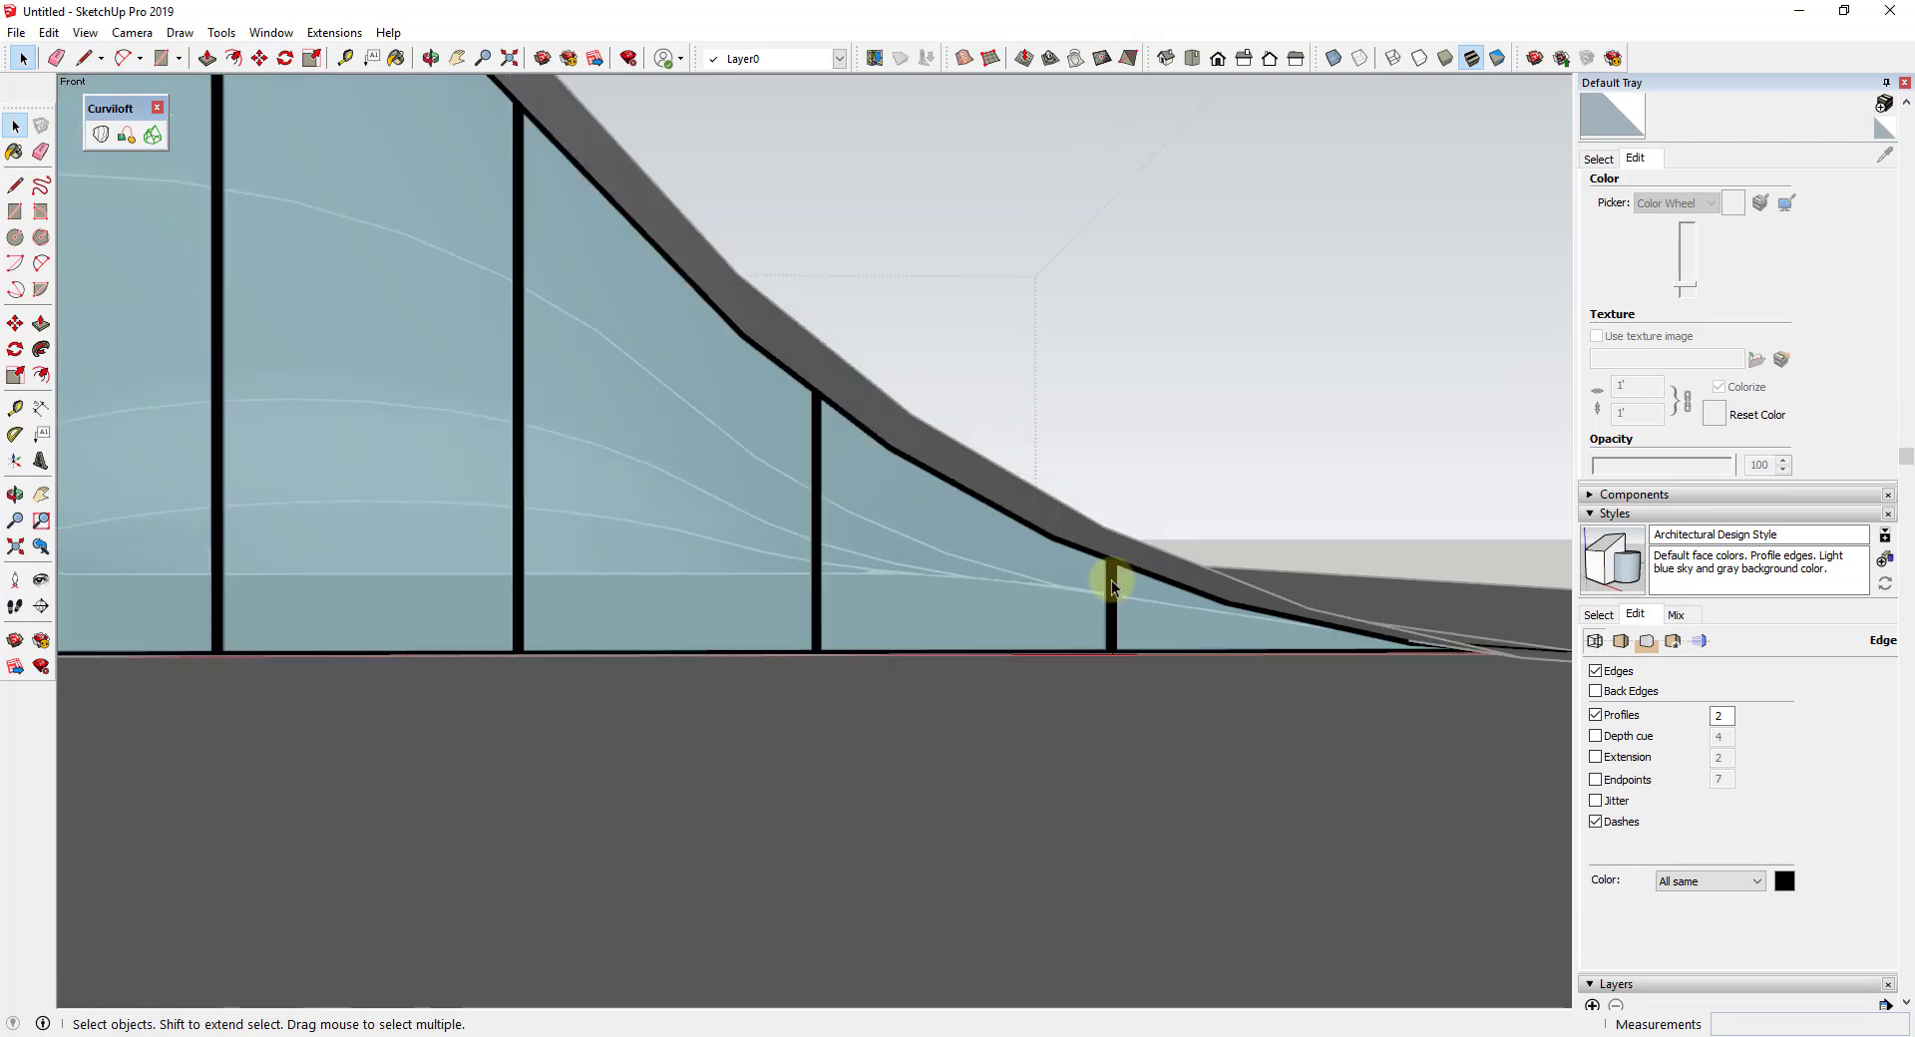
Draw a vertical centre line on the smaller arch's face from the curve's peak down to the base edge
middle_drag(1103, 577, 966, 401)
scroll(656, 571, up, 3)
scroll(964, 513, down, 3)
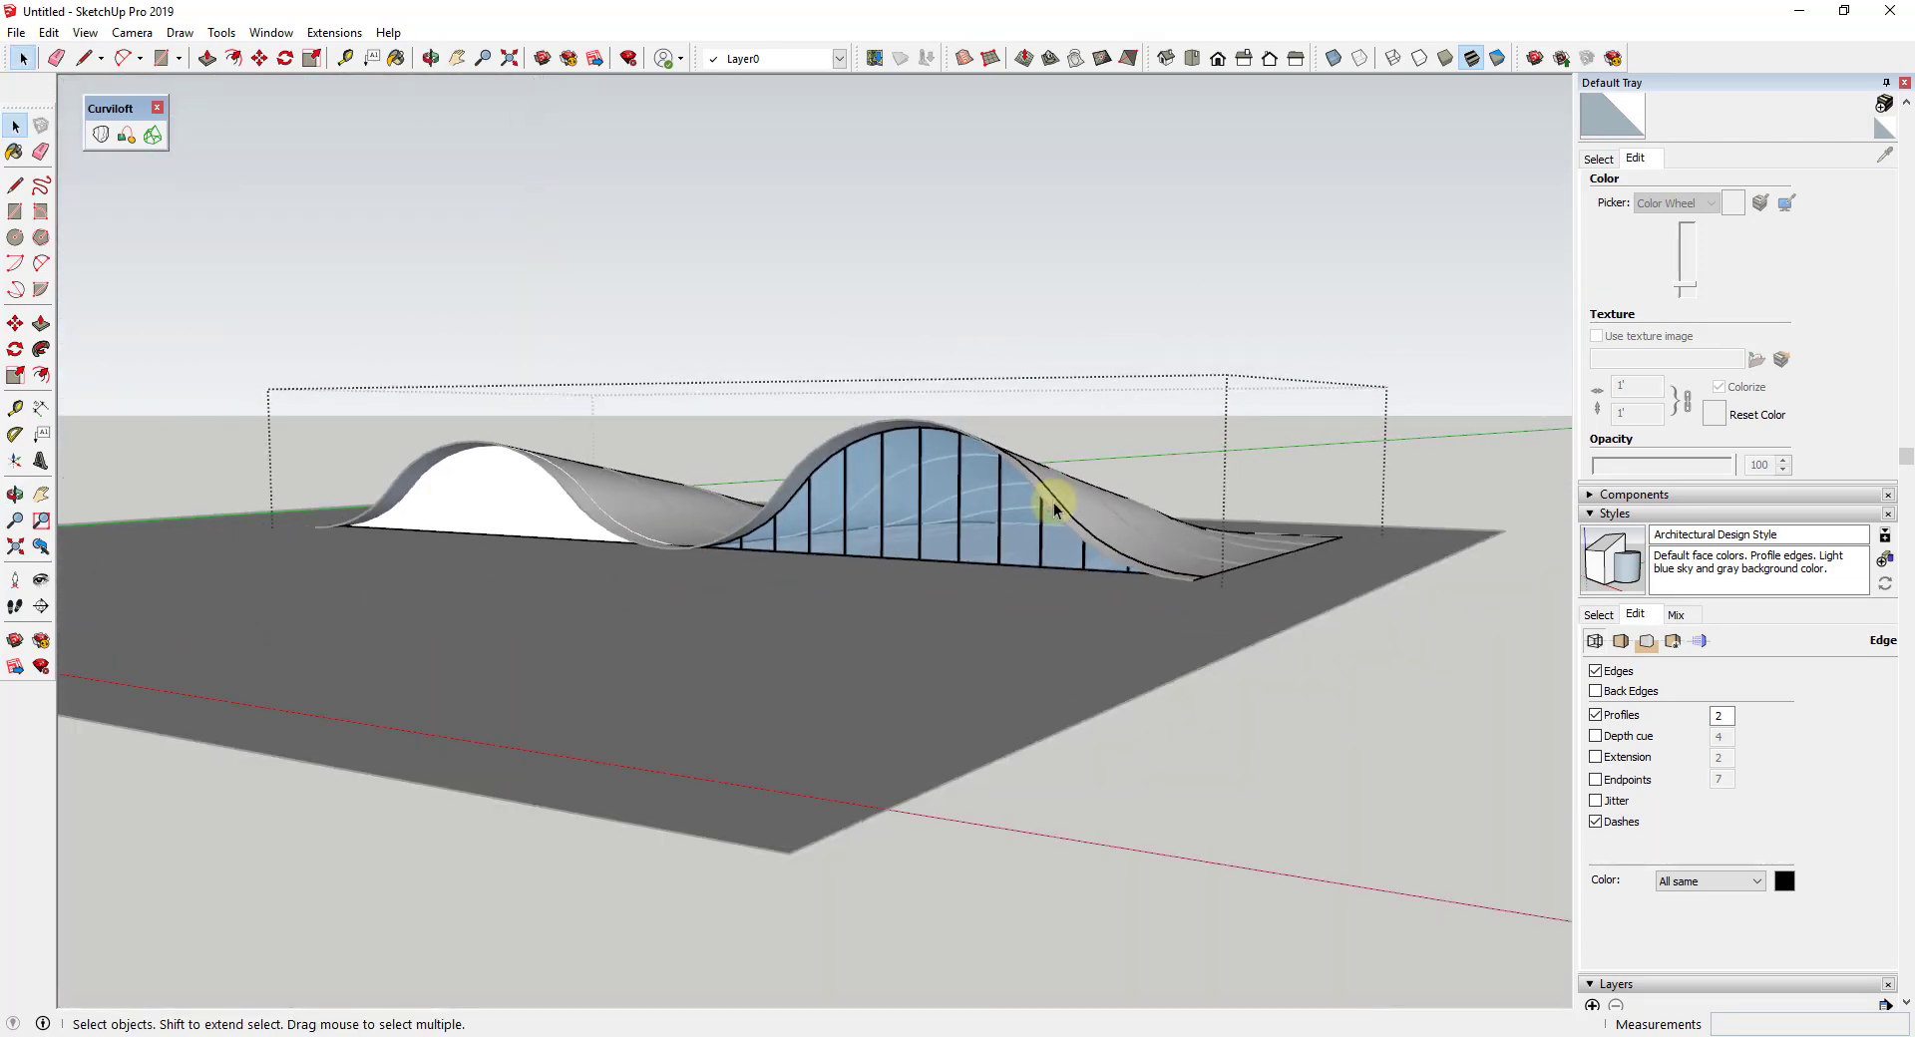
scroll(463, 547, up, 5)
middle_drag(543, 470, 715, 417)
key(l)
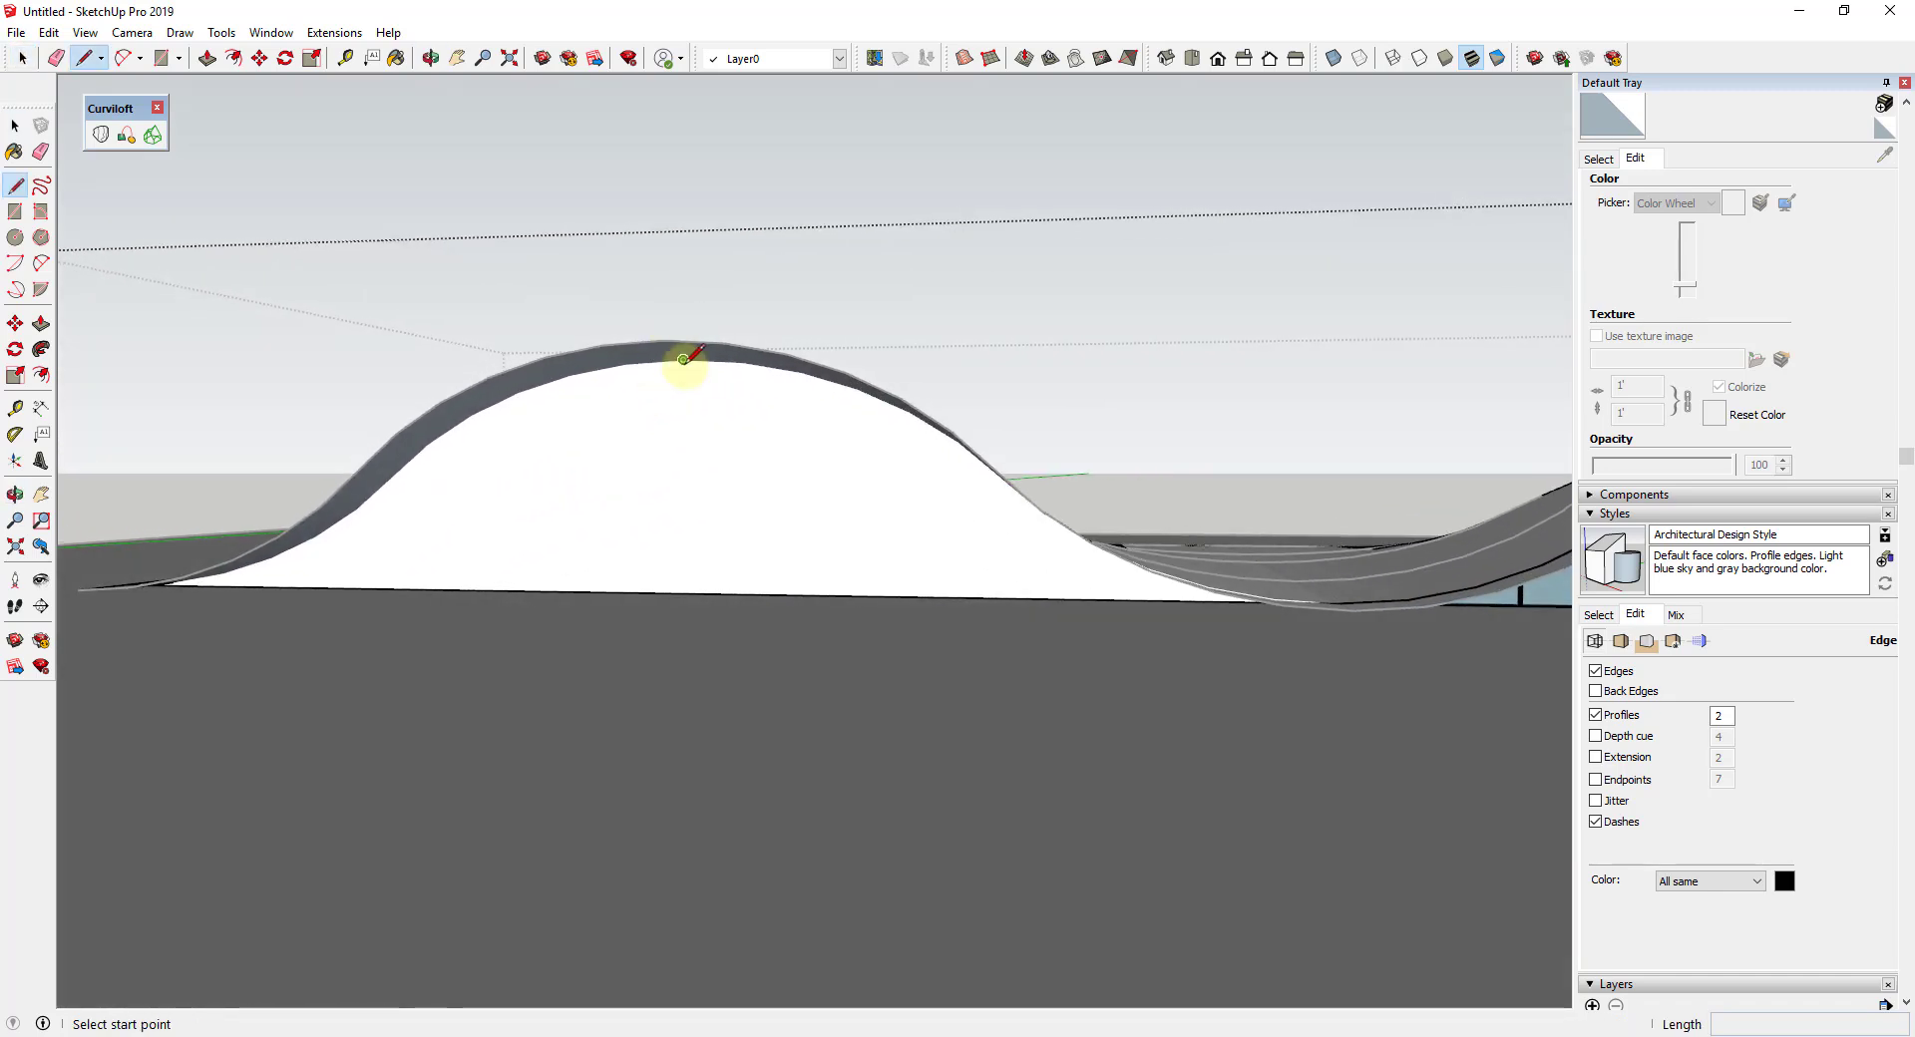
click(683, 358)
click(684, 593)
key(space)
scroll(628, 518, down, 5)
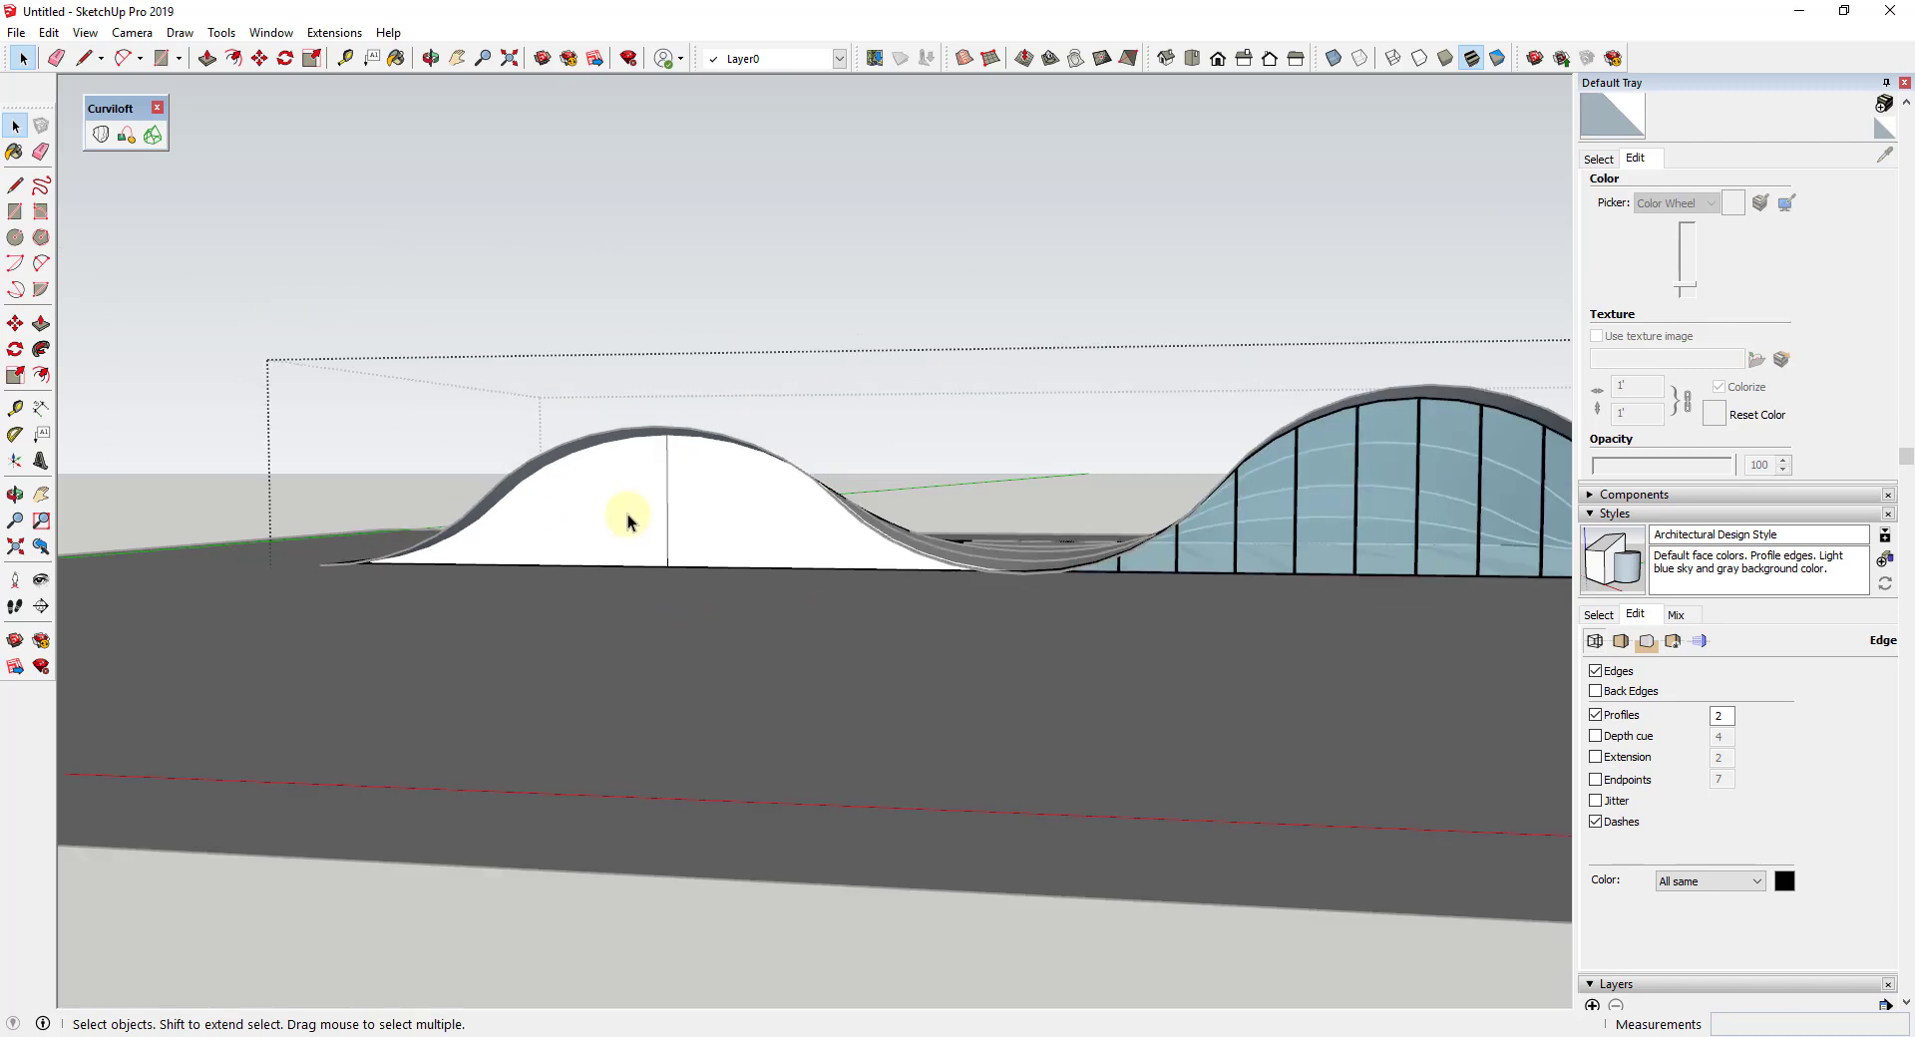
Copy the smaller arch's centre line to its outer end along the base, dividing the distance into 5 equal spaces
key(l)
click(482, 546)
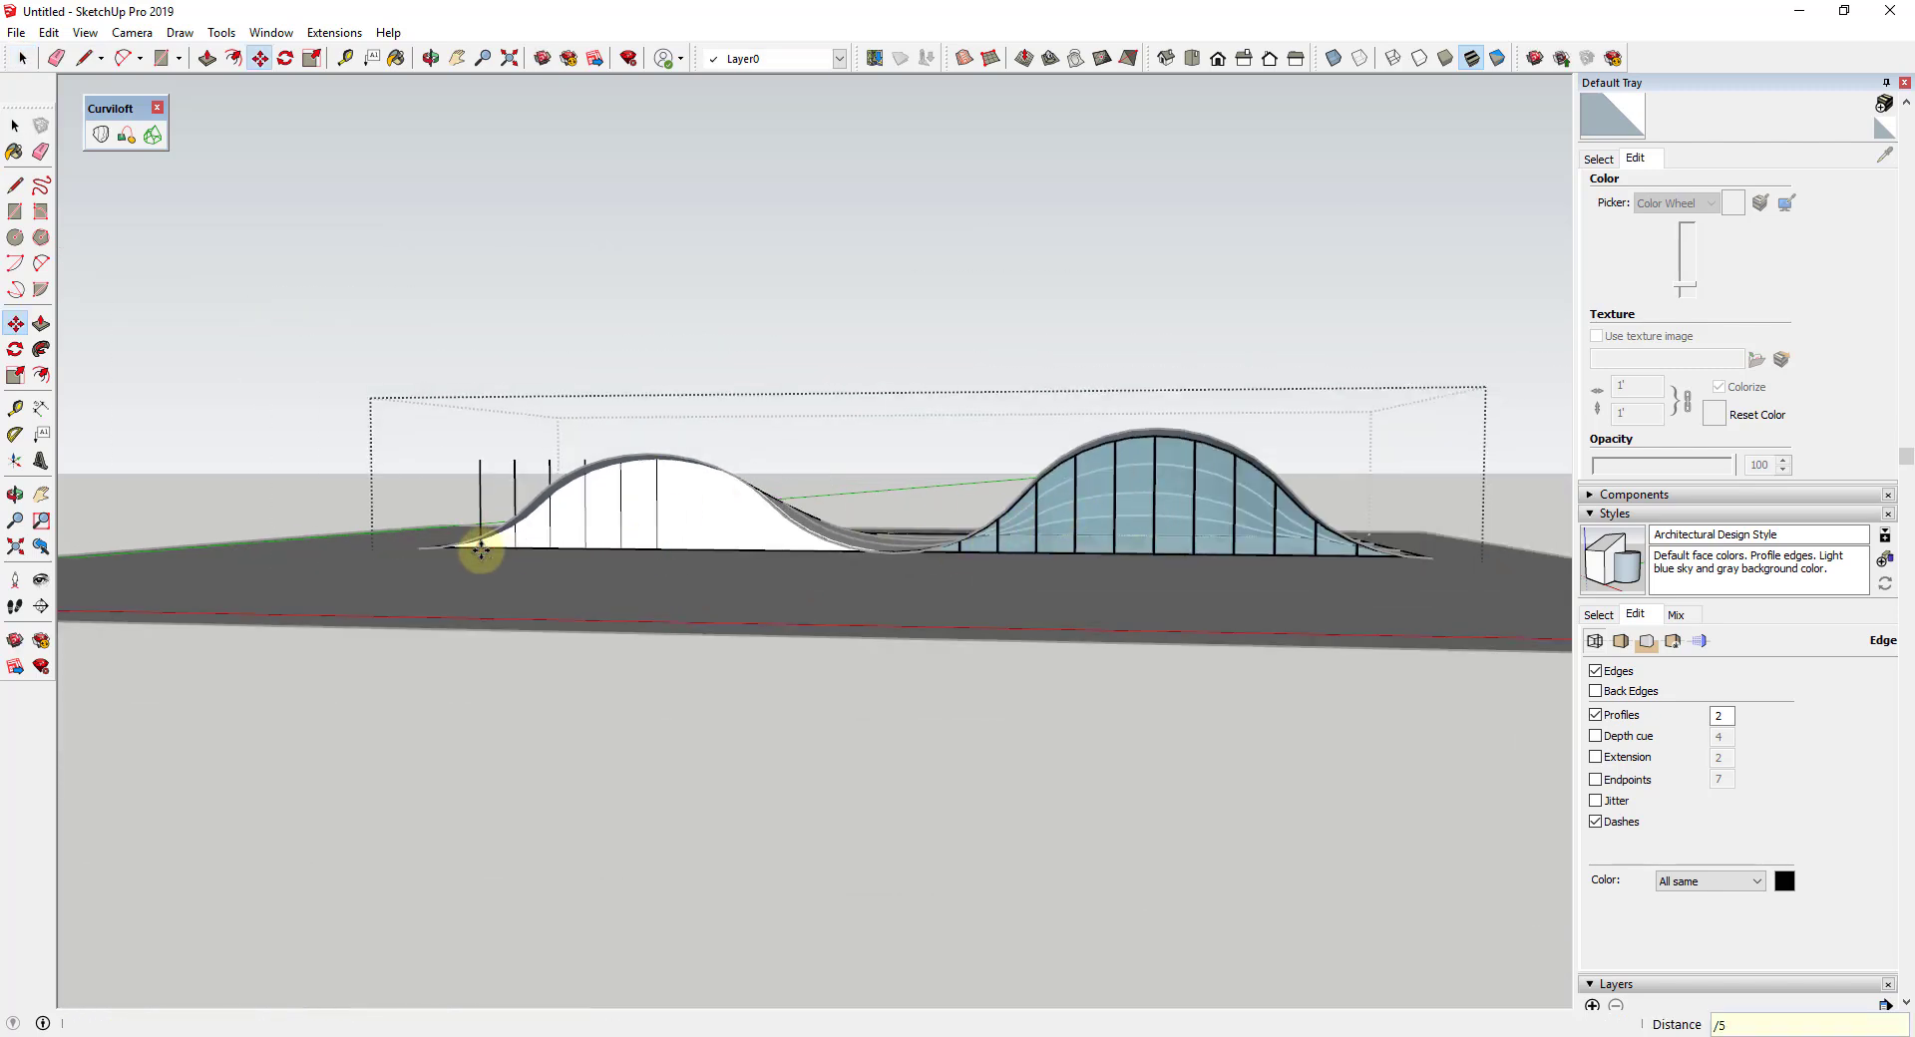
key(space)
Copy the smaller arch's trimmed vertical lines out beyond the slab and mirror the copied set along the red axis
scroll(469, 618, up, 3)
middle_drag(483, 578, 791, 585)
key(s)
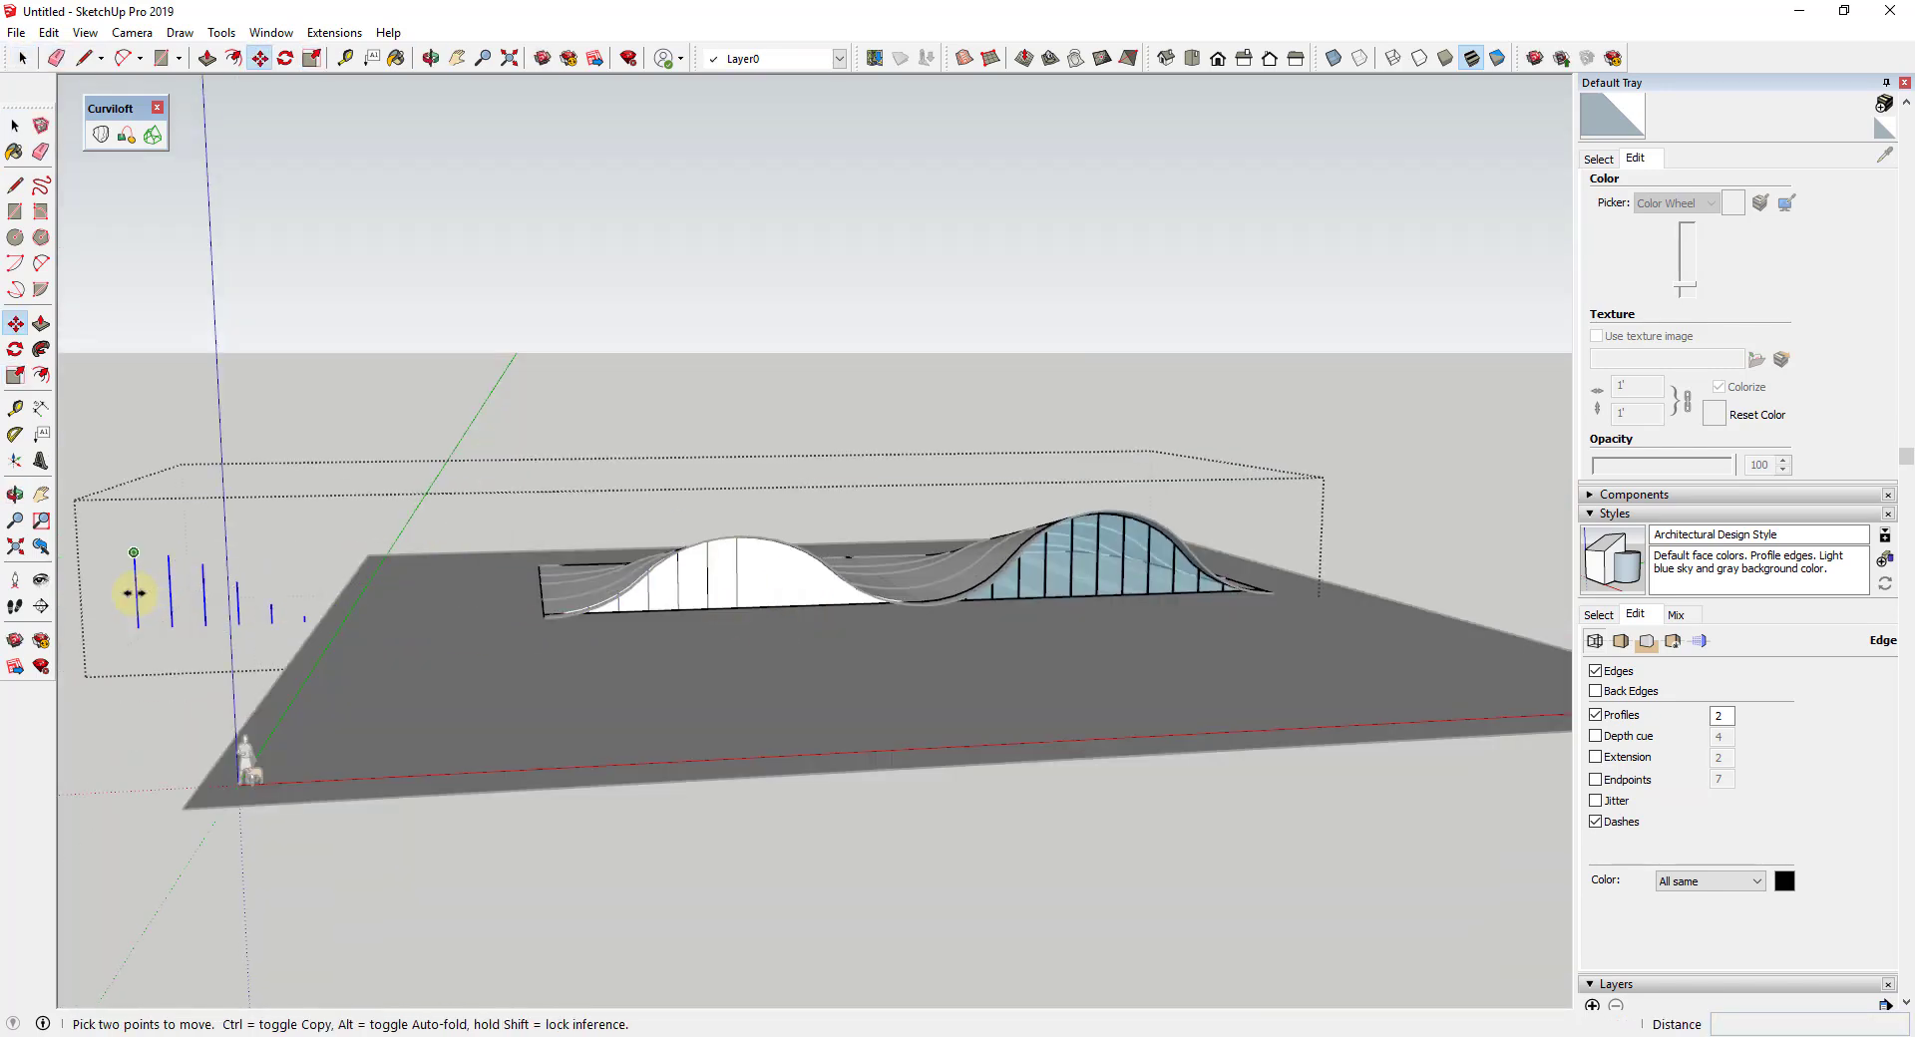
Move the mirrored lines into the other half of the smaller arch, dividing it into matching panels
scroll(432, 684, up, 5)
middle_drag(431, 685, 971, 566)
key(space)
scroll(889, 544, down, 5)
key(m)
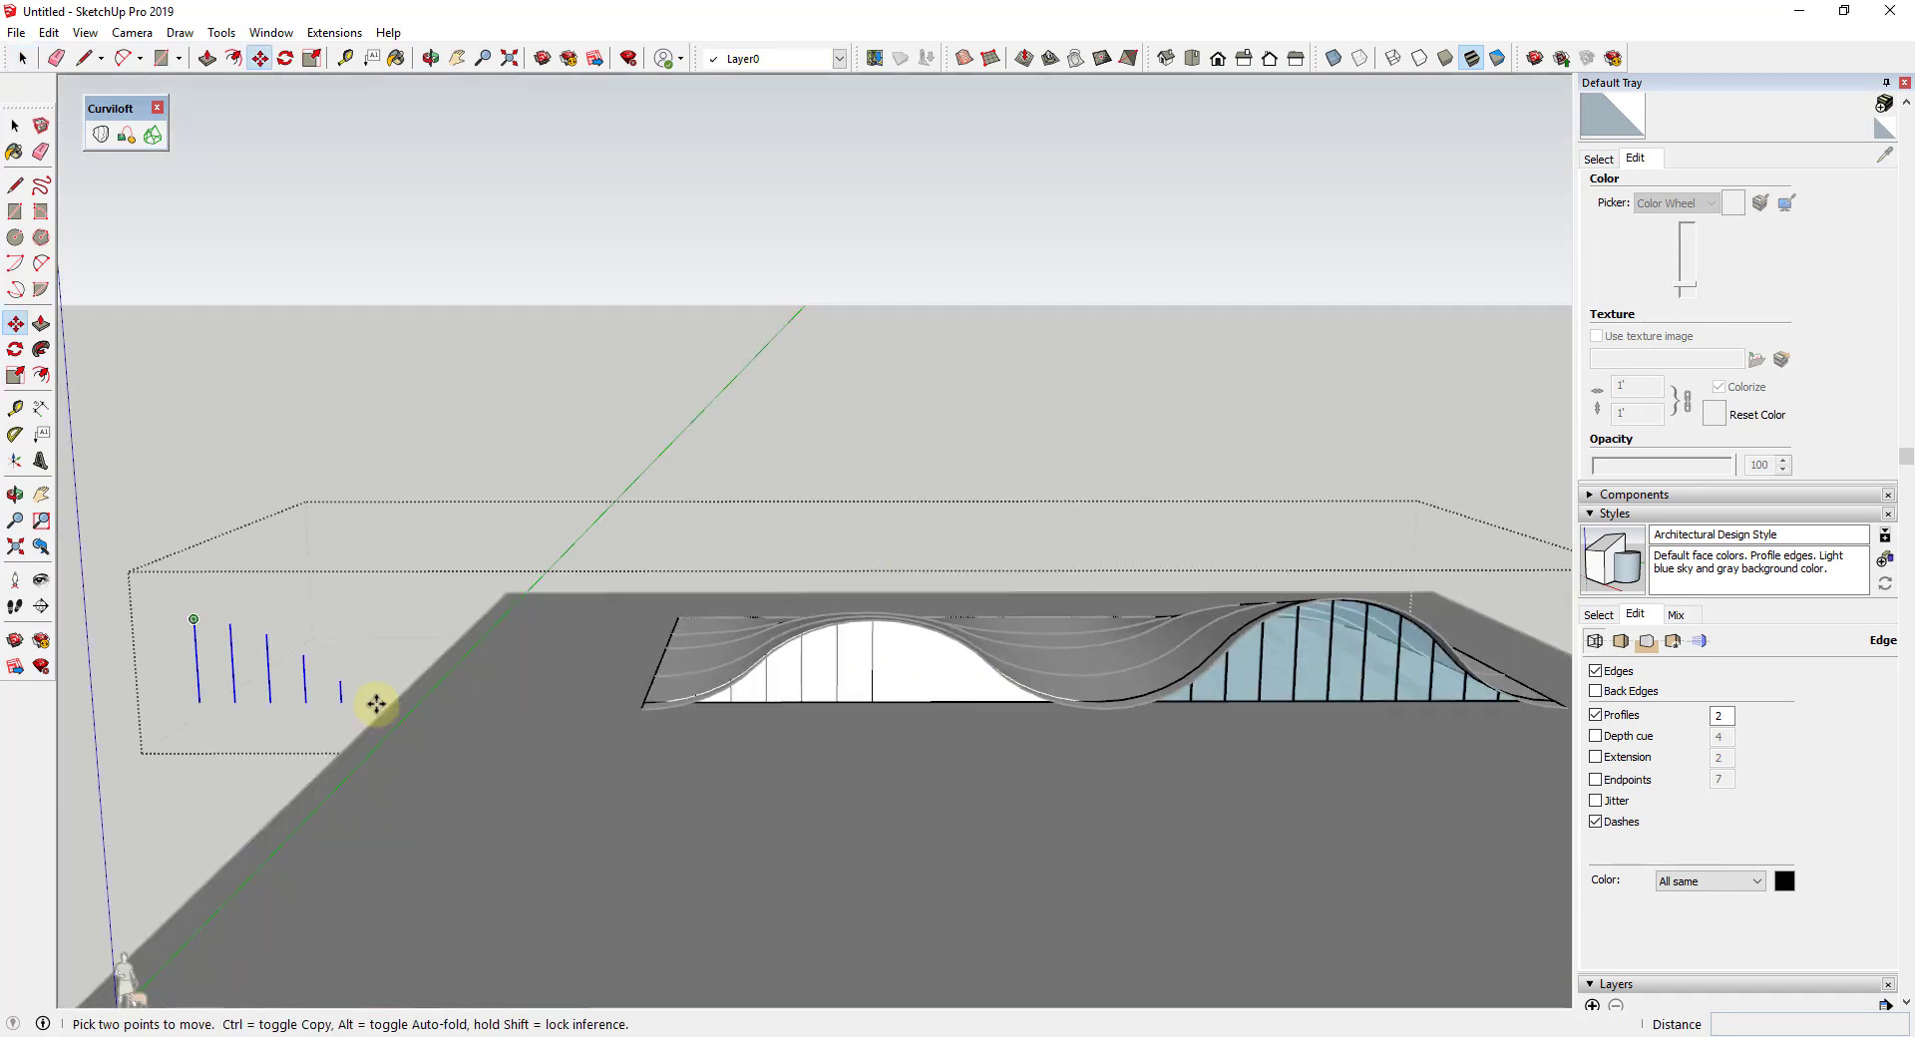
key(f)
Turn the smaller arch's panel faces into a lattice with width 1, depth 2", Black lattice material and Glass pane material
key(space)
click(334, 32)
click(428, 398)
click(1008, 595)
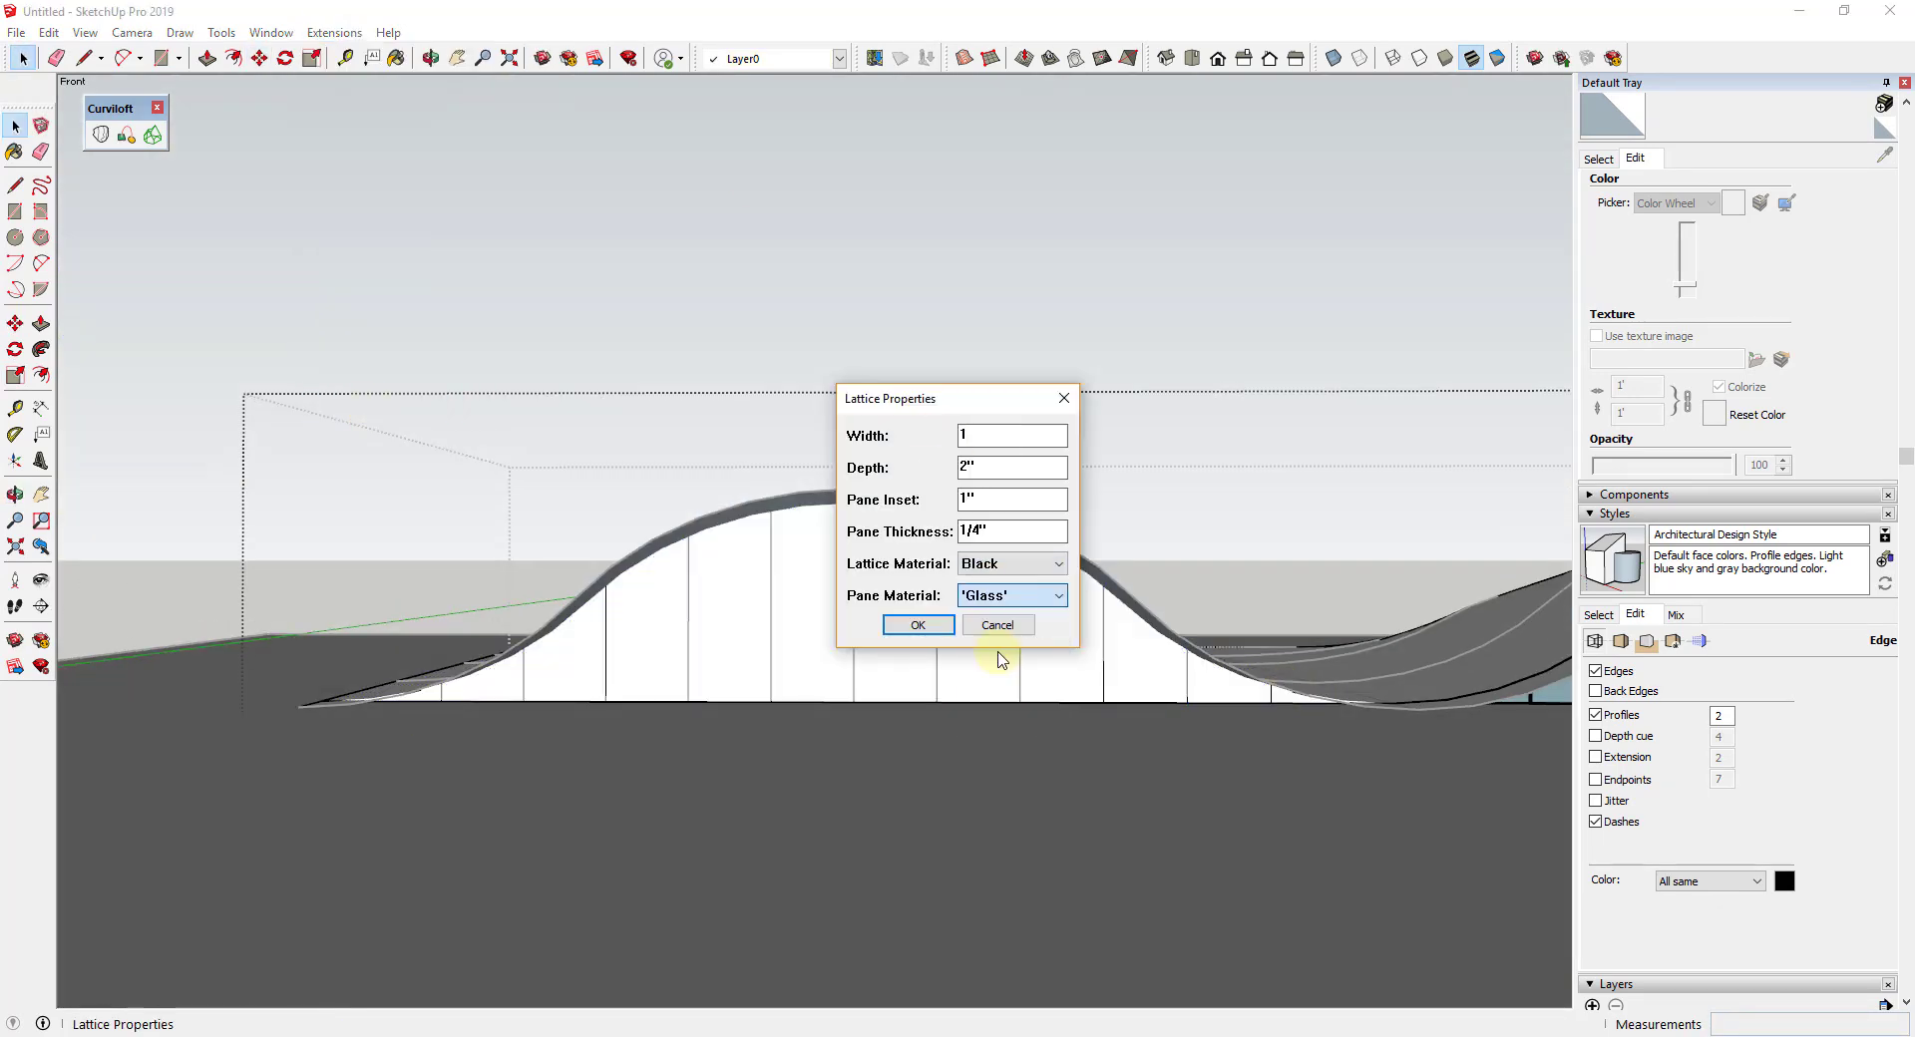
click(1009, 624)
click(911, 624)
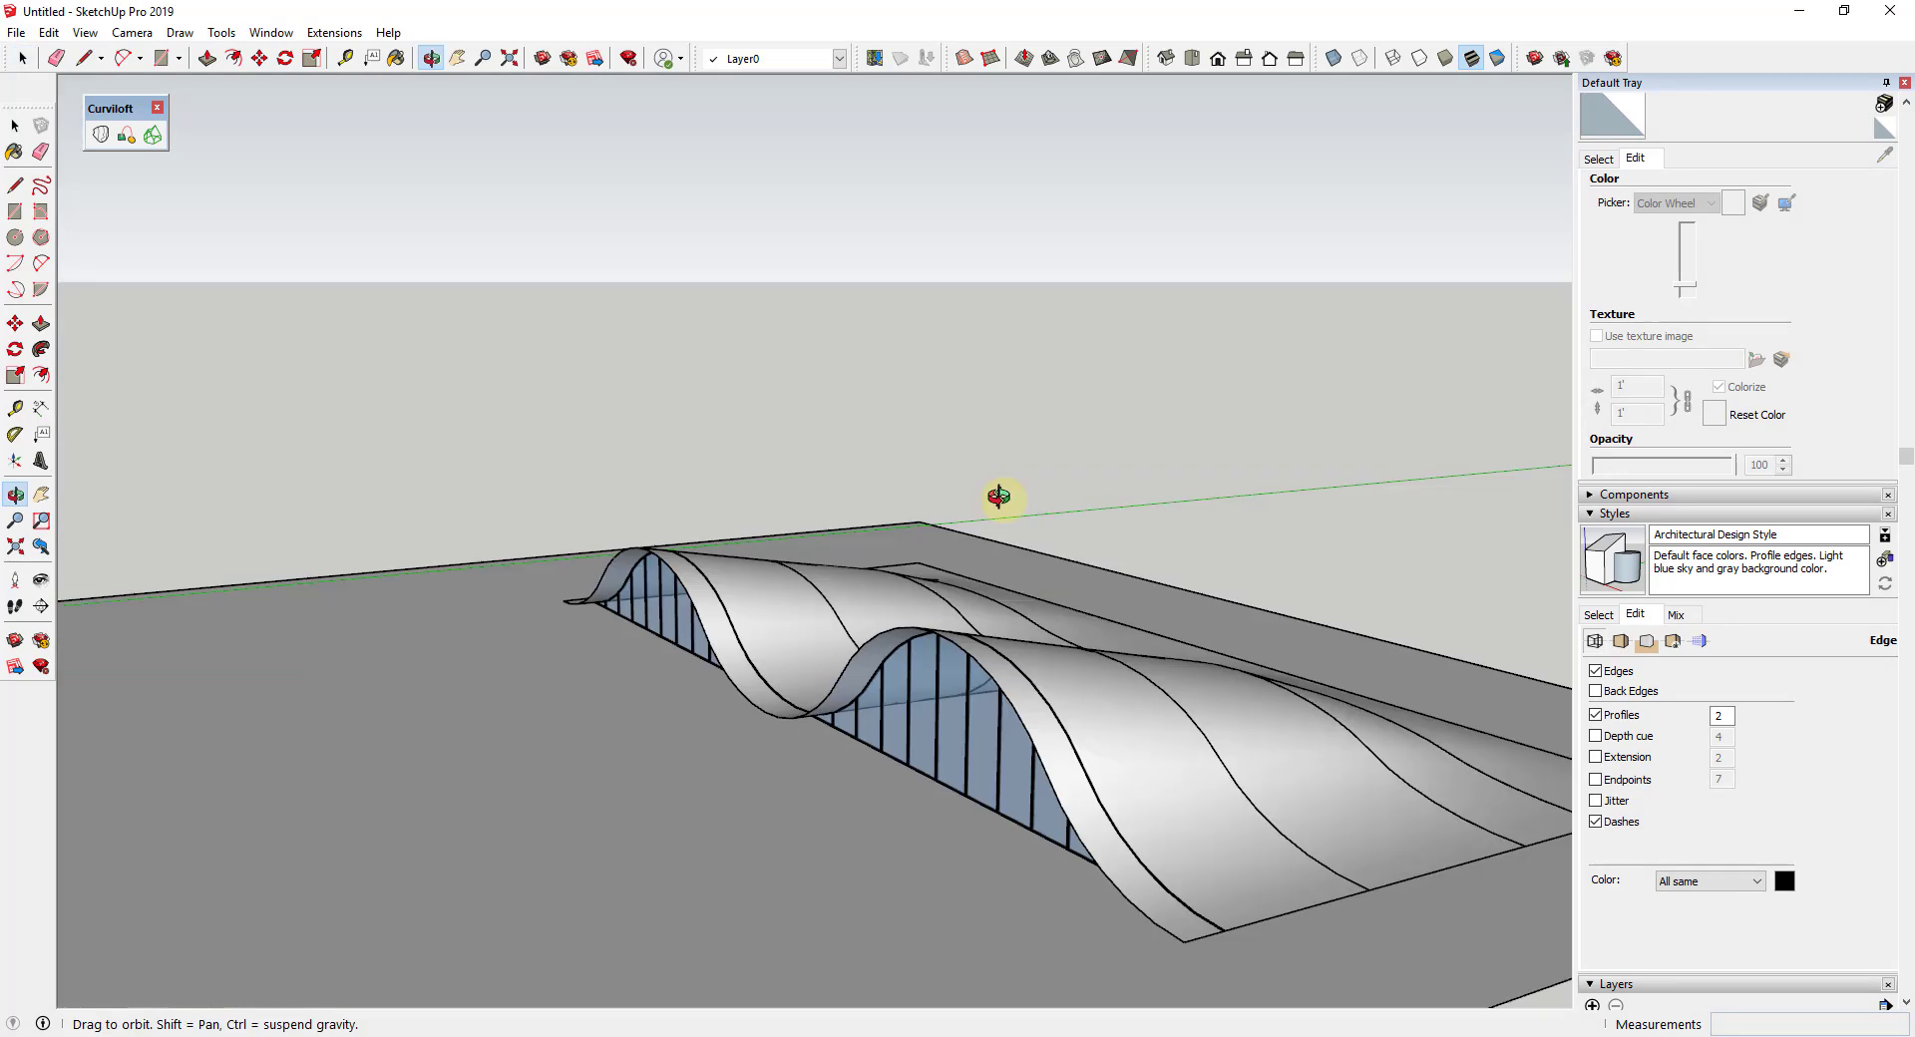
Examine the glazed arches and the thin curved roof surface from several angles
scroll(995, 500, down, 5)
scroll(1043, 654, up, 5)
scroll(866, 720, up, 2)
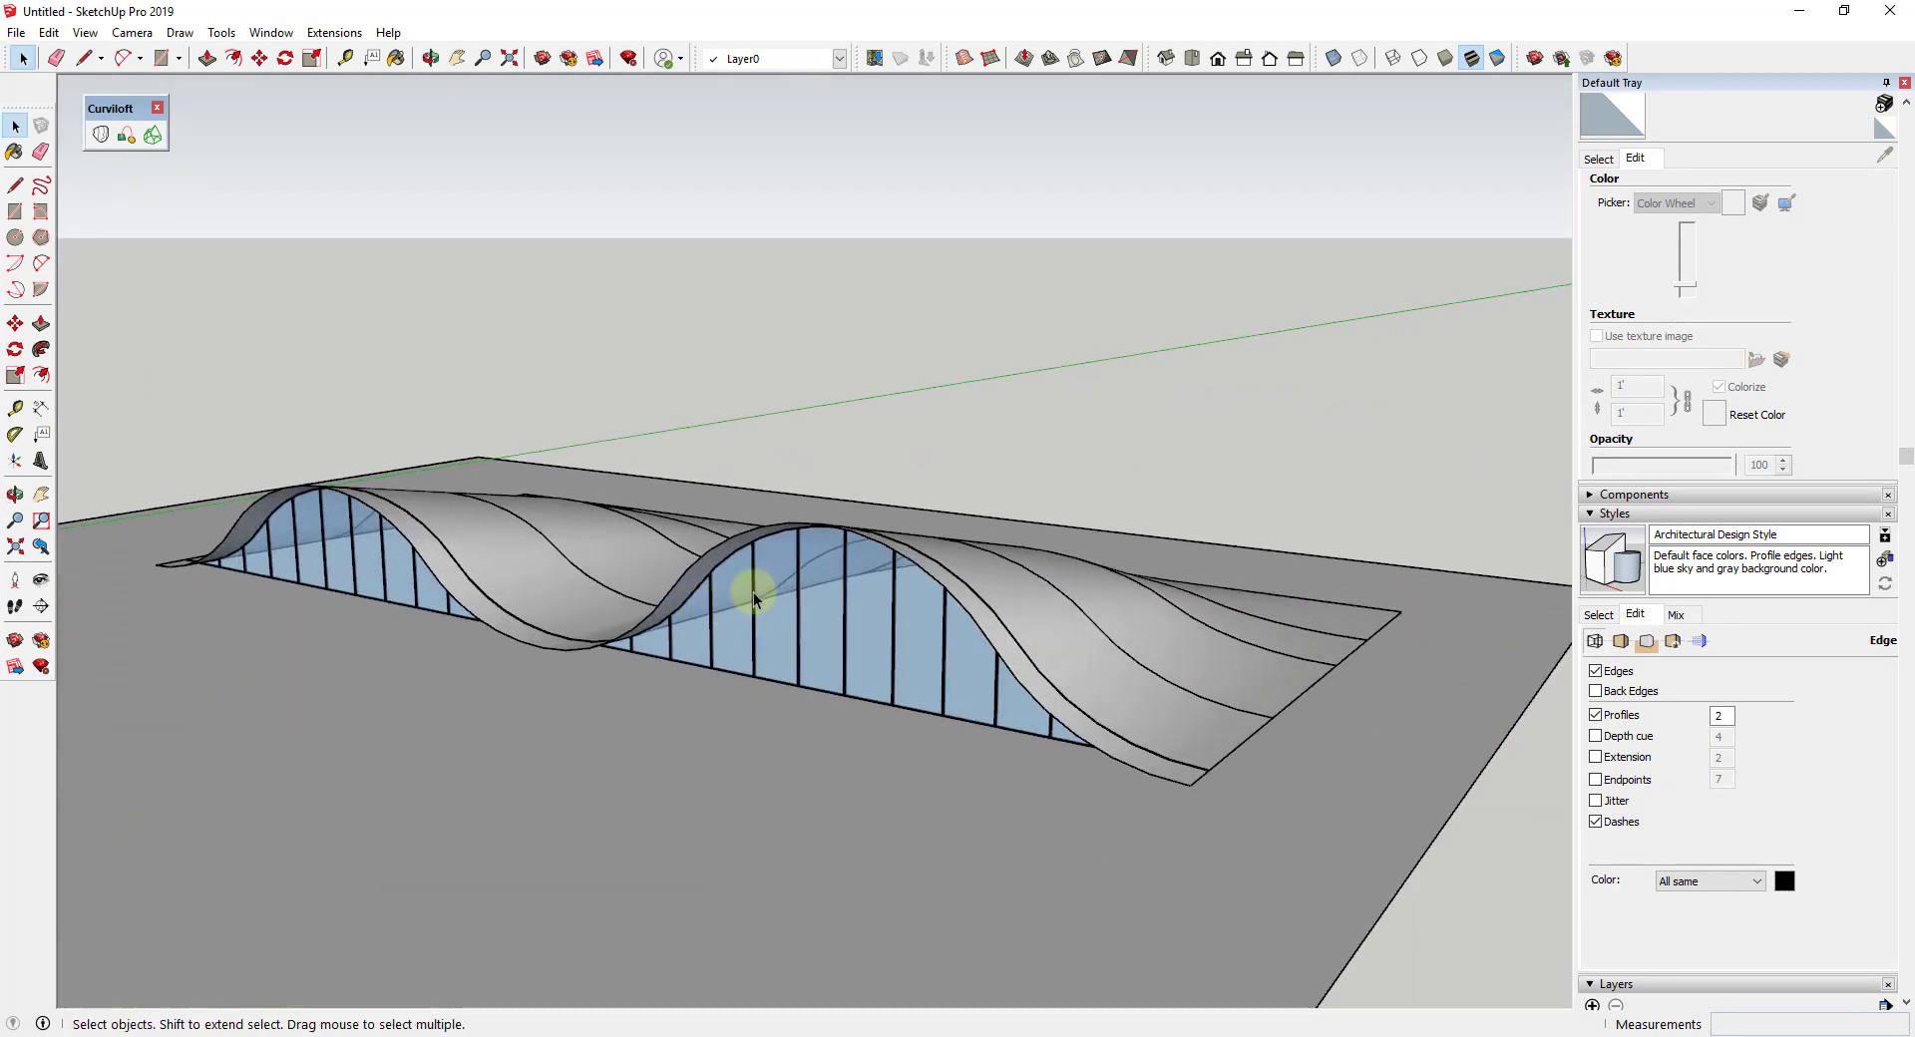
mouse_move(983, 654)
middle_down()
mouse_move(842, 735)
mouse_move(739, 684)
mouse_move(813, 618)
middle_up()
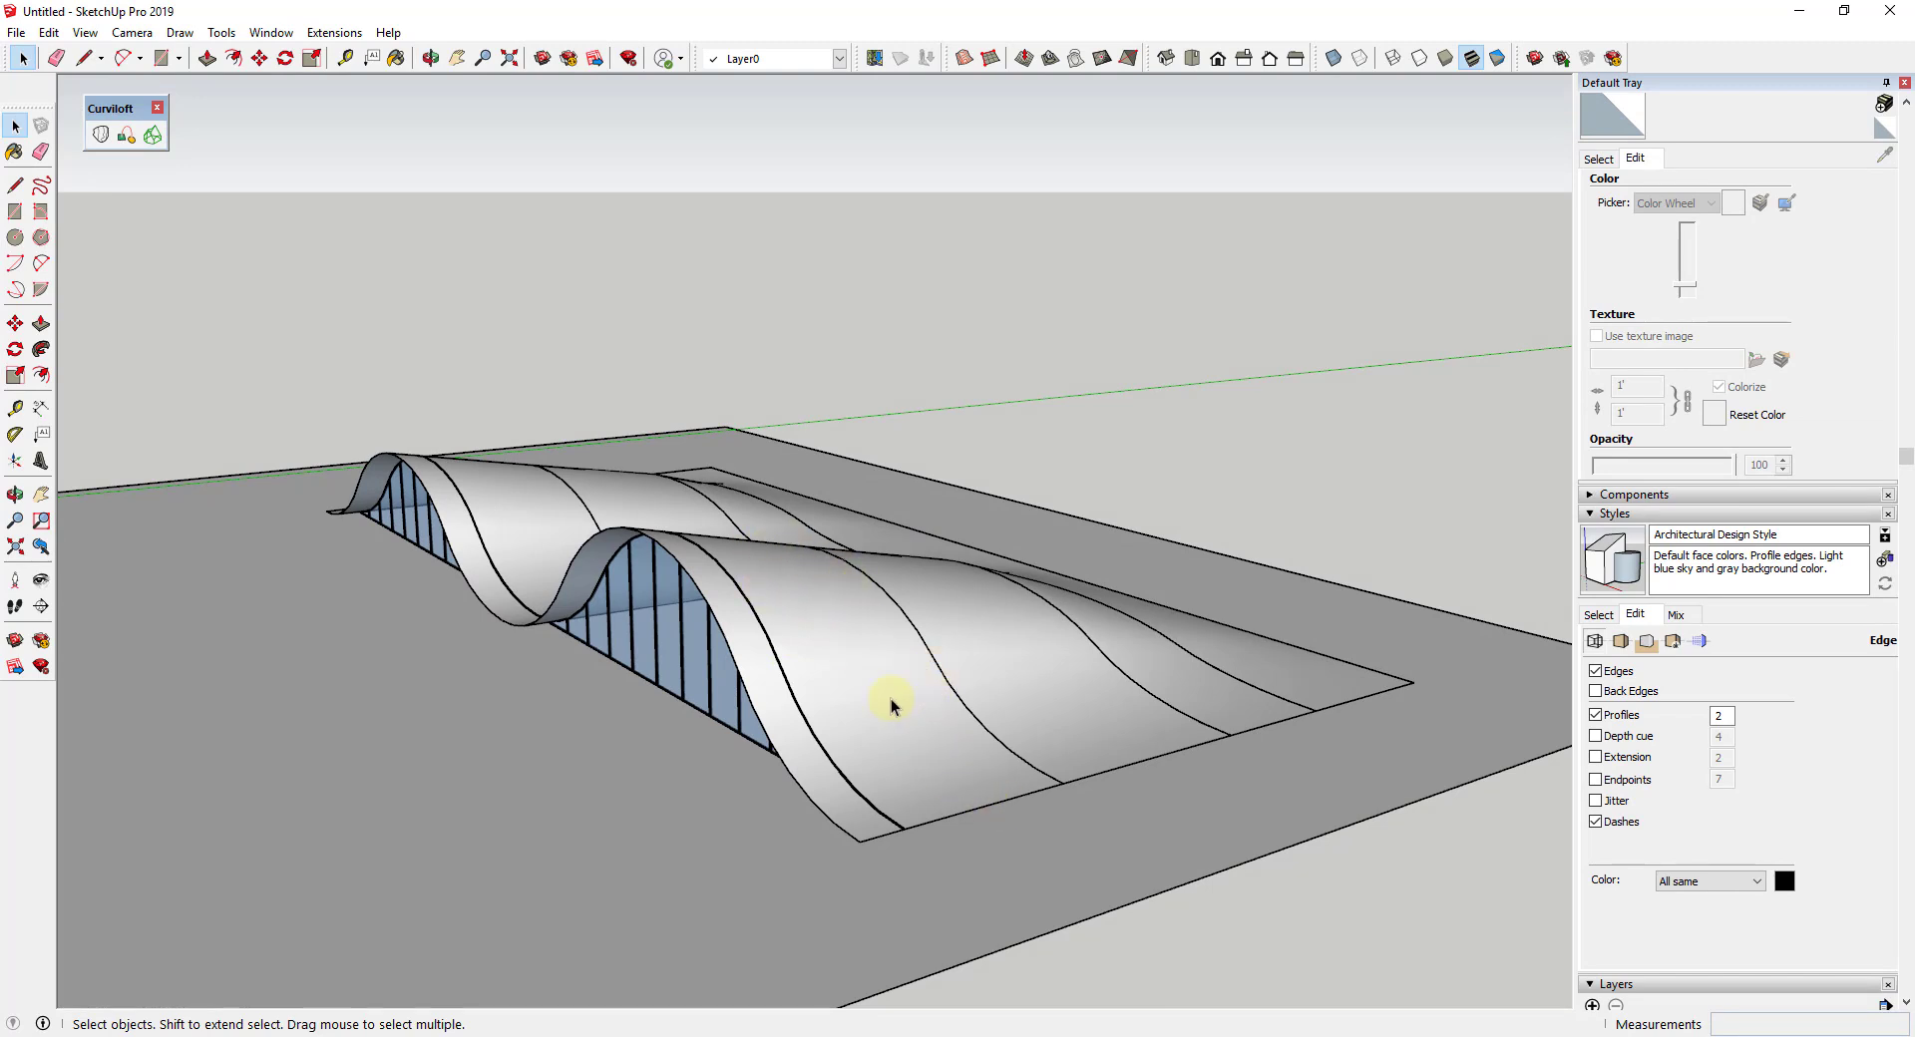
scroll(957, 721, up, 2)
click(871, 672)
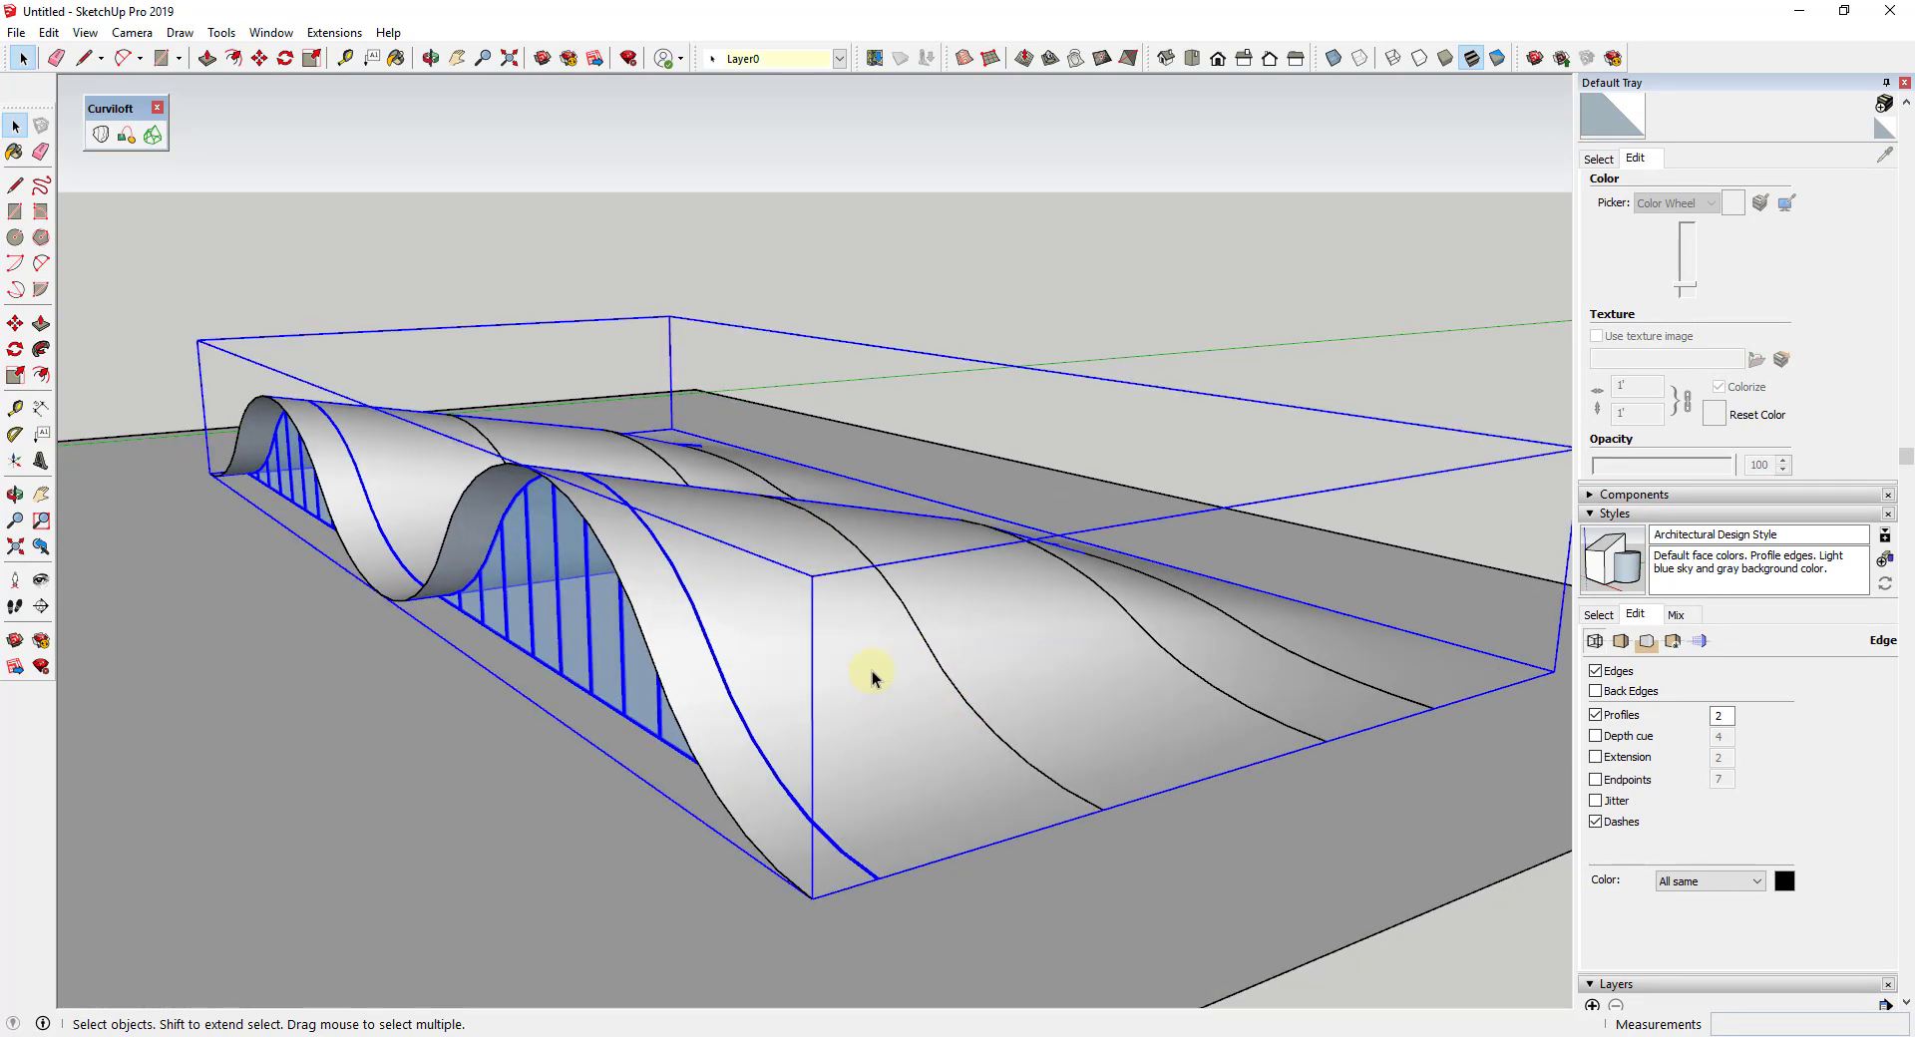
scroll(876, 671, down, 4)
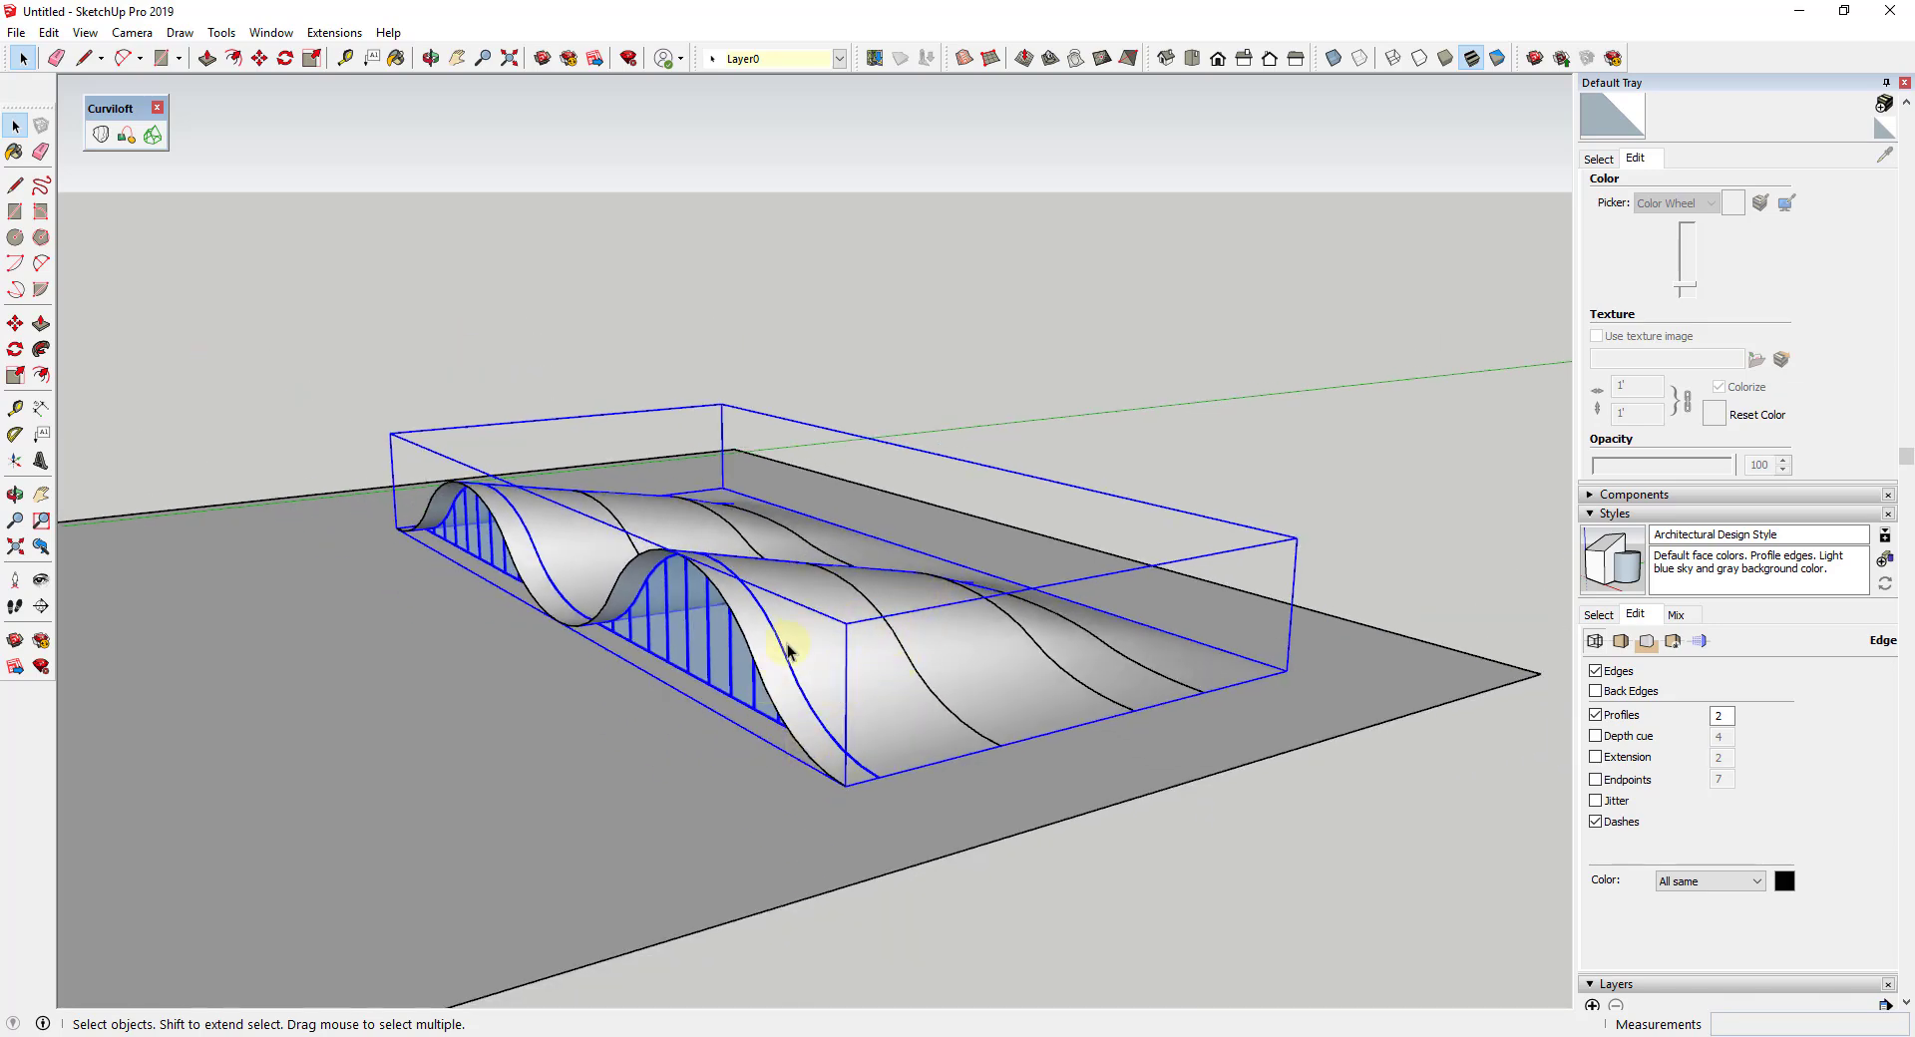
scroll(827, 687, up, 5)
middle_drag(619, 610, 996, 631)
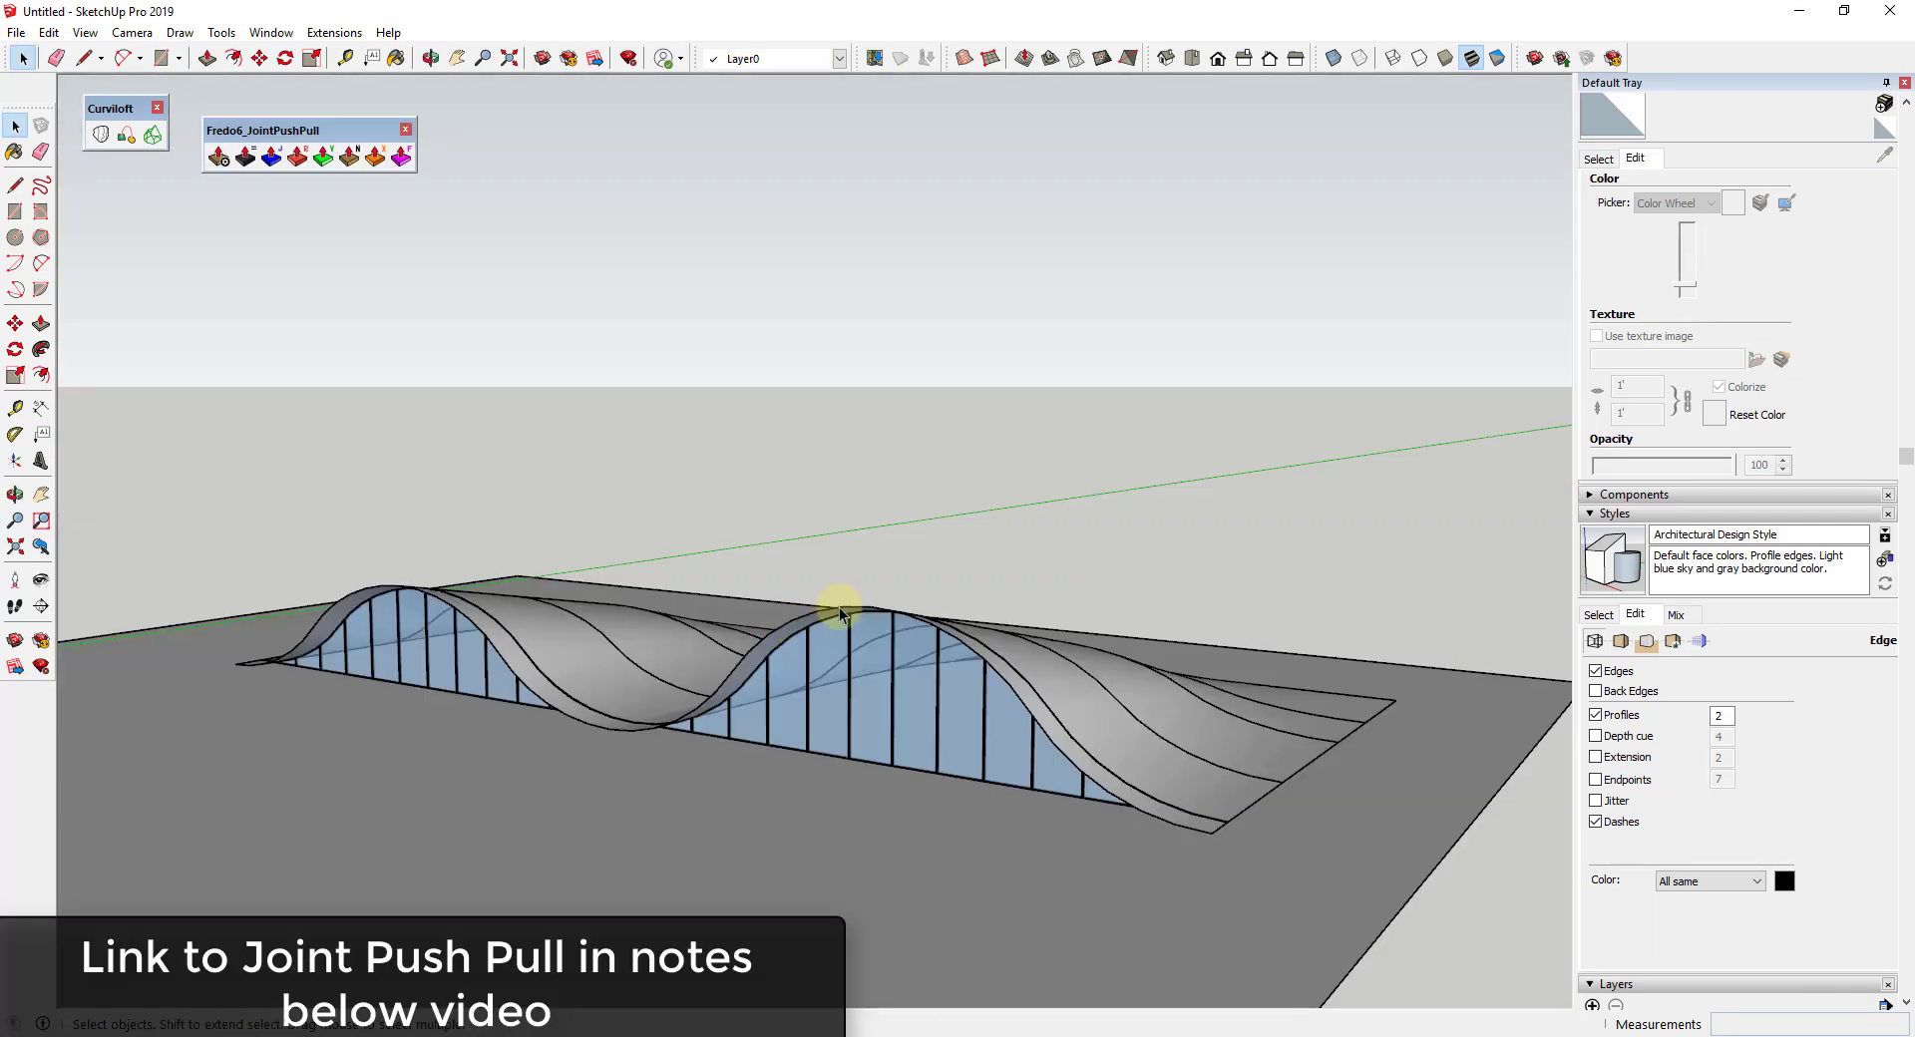
middle_drag(1176, 863, 877, 906)
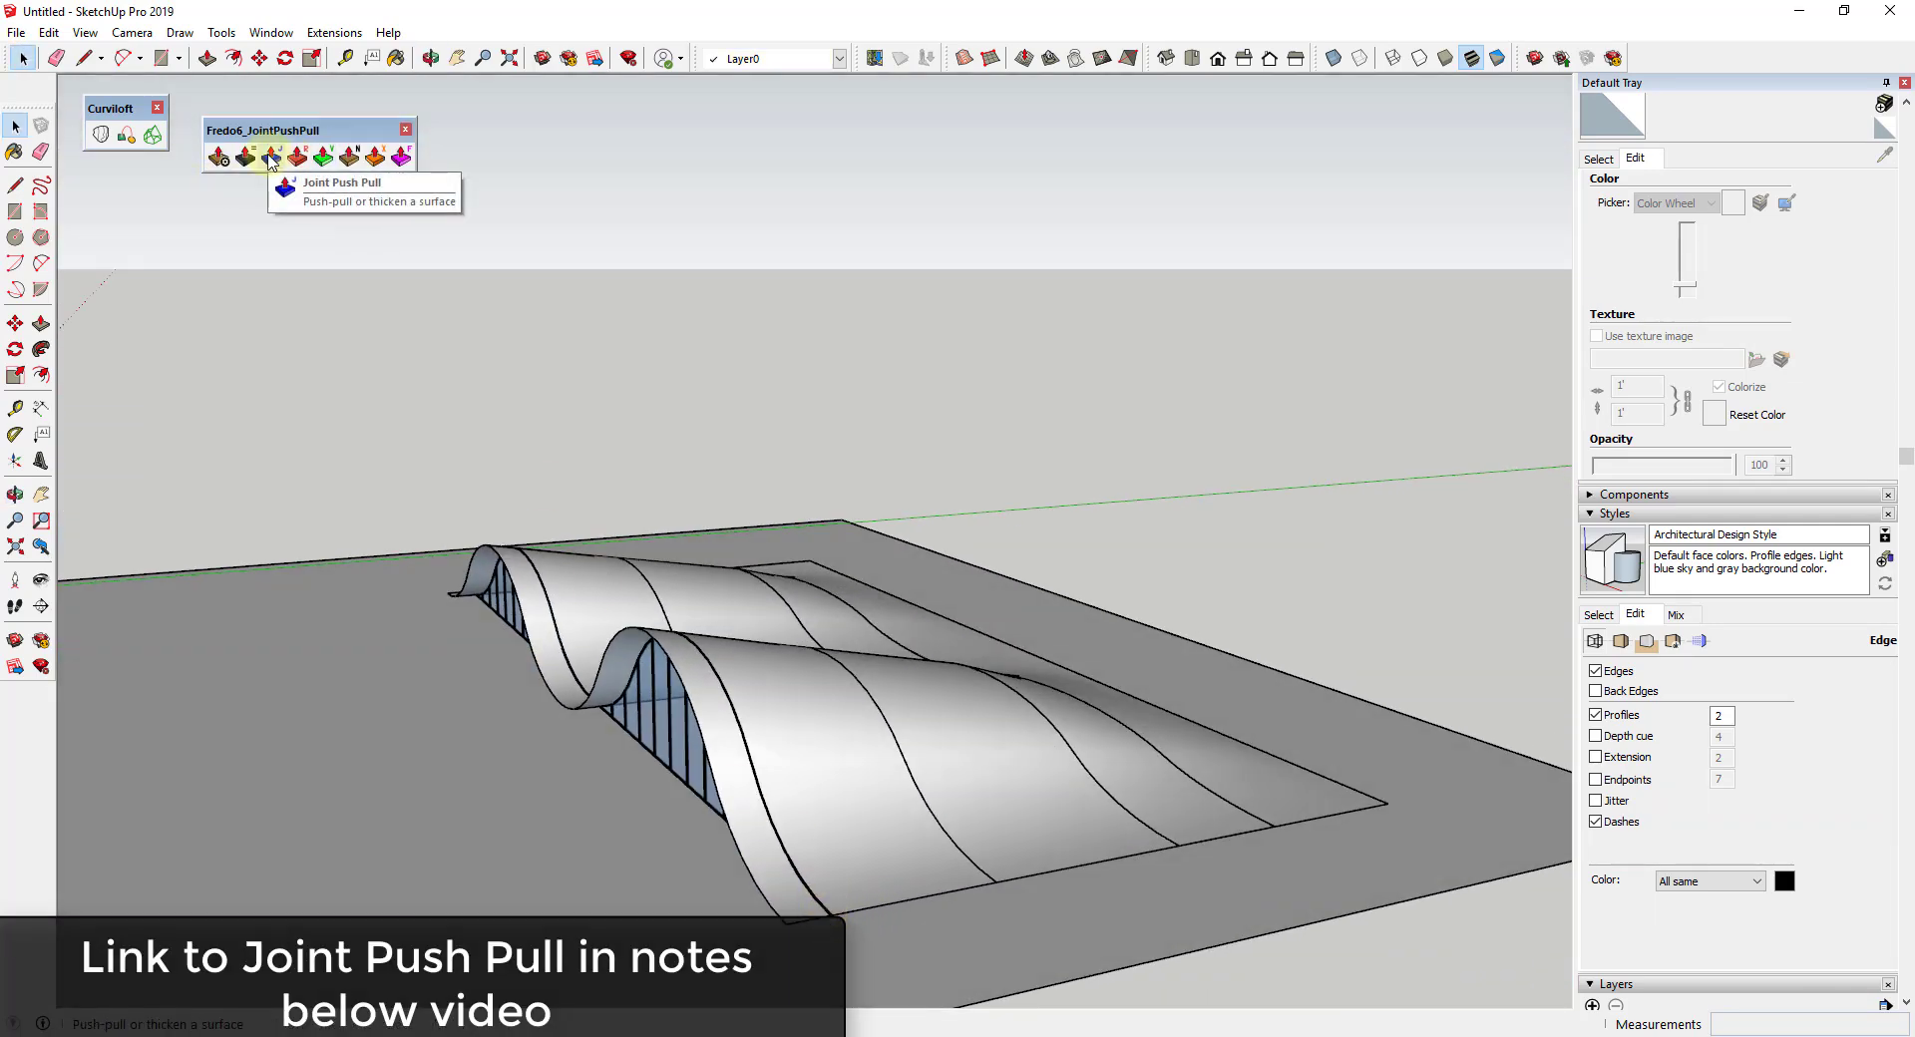
Hide the roof and glazing group, leaving the profile curves on the slab, and close the Fredo6_JointPushPull toolbar
mouse_move(863, 764)
middle_down()
mouse_move(931, 744)
mouse_move(1000, 768)
mouse_move(765, 907)
mouse_move(735, 894)
mouse_move(725, 778)
mouse_move(1048, 662)
middle_up()
click(863, 739)
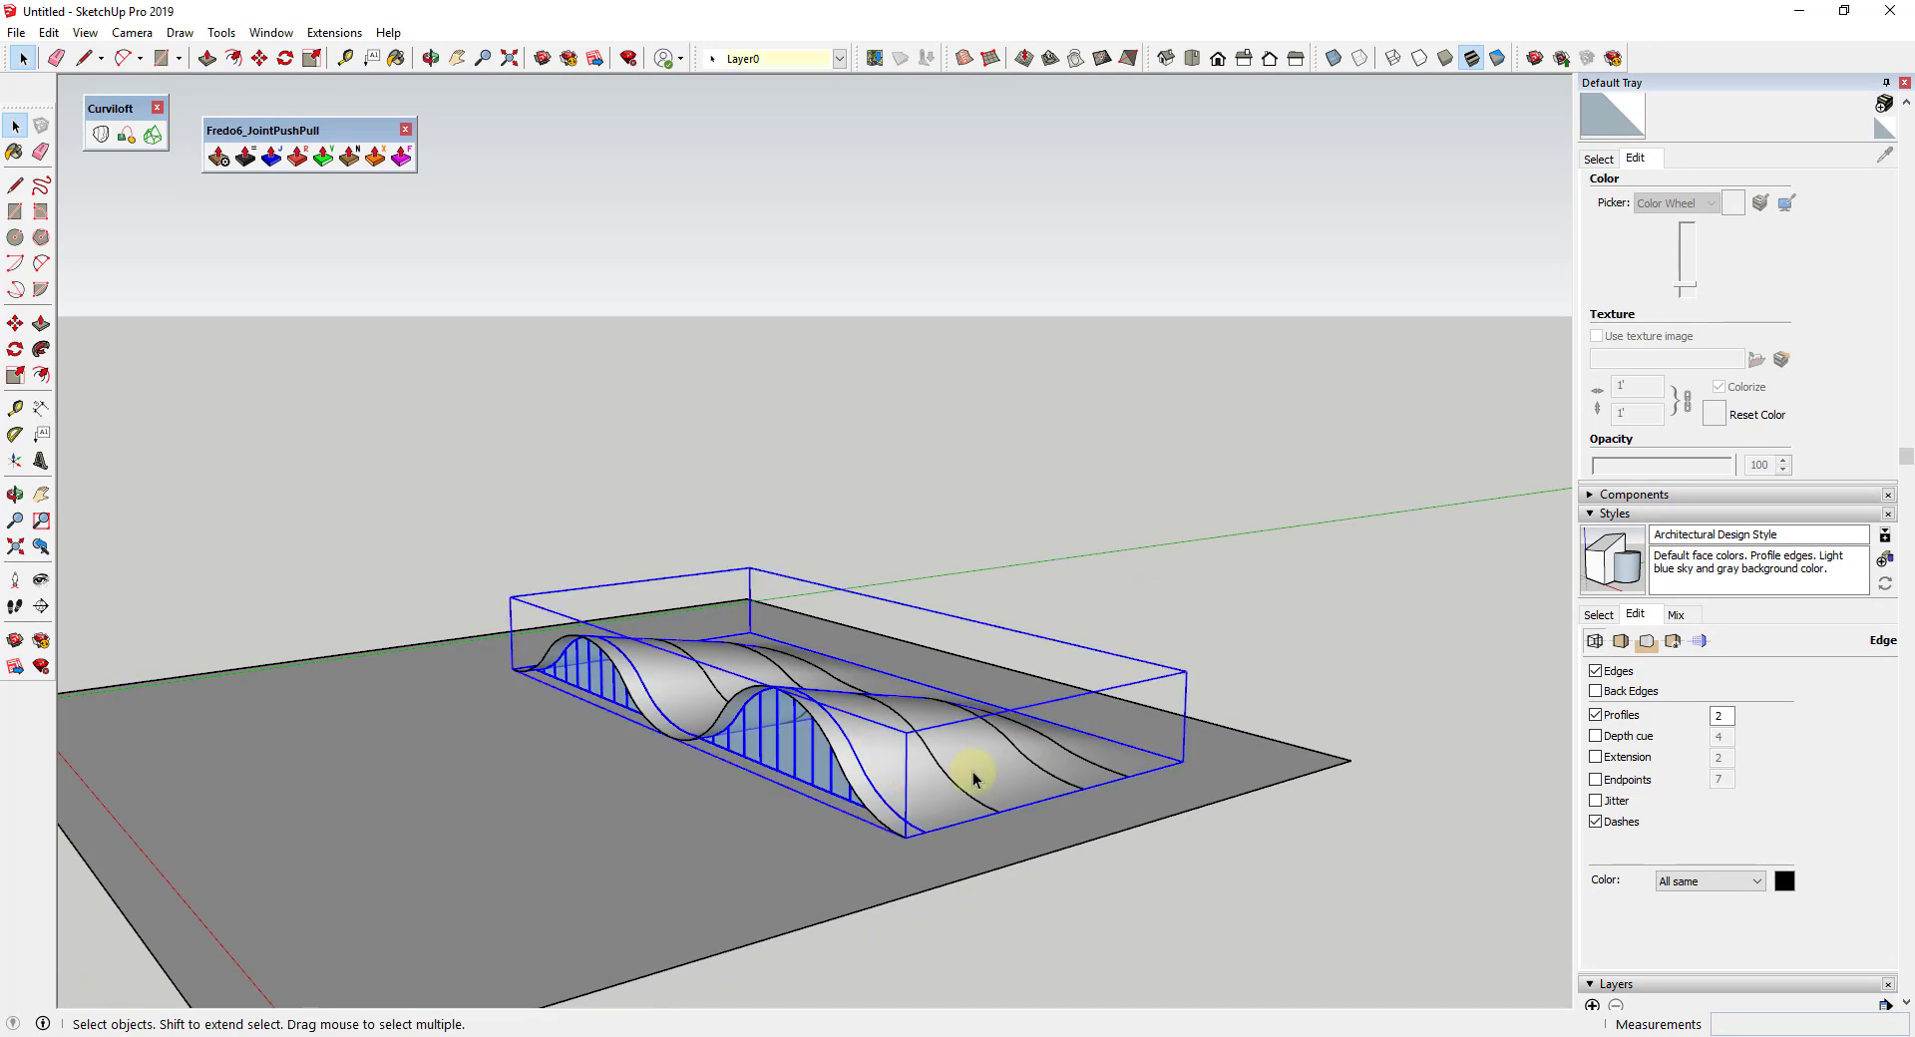
scroll(968, 778, up, 4)
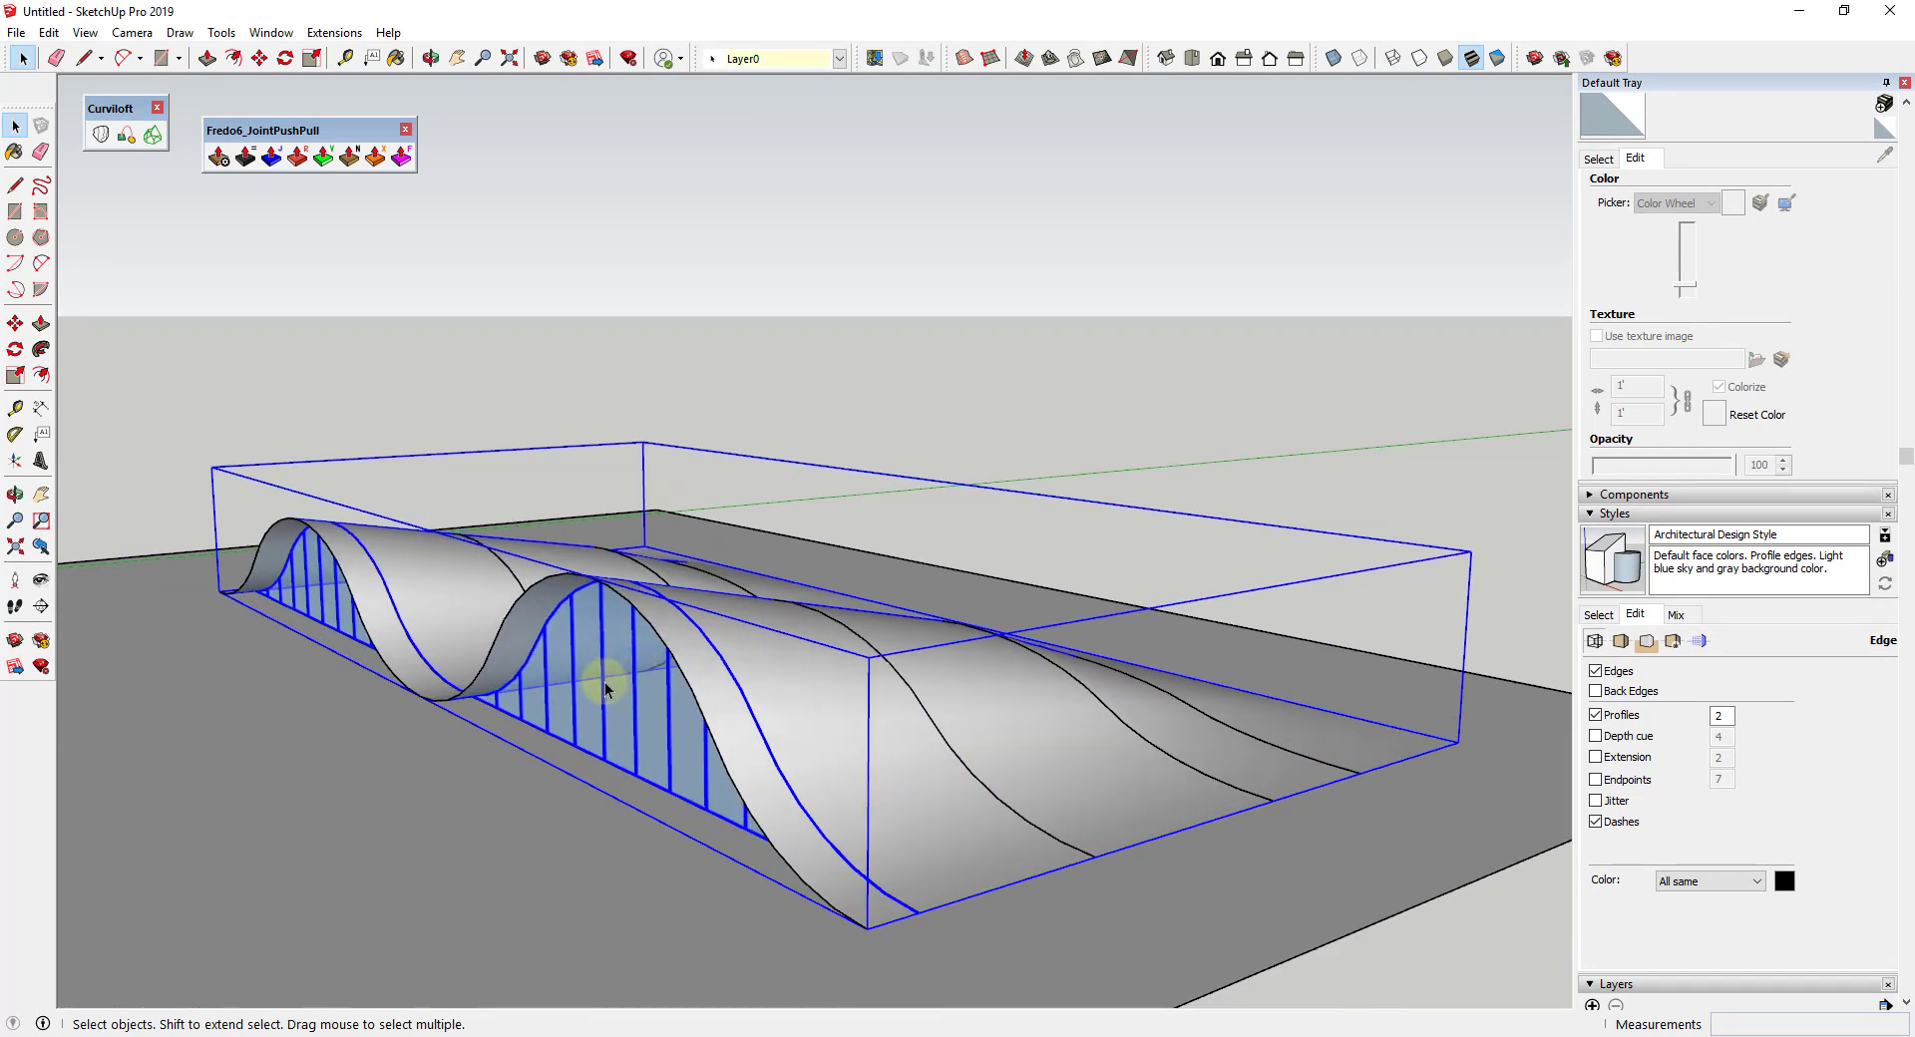
right_click(605, 688)
click(662, 139)
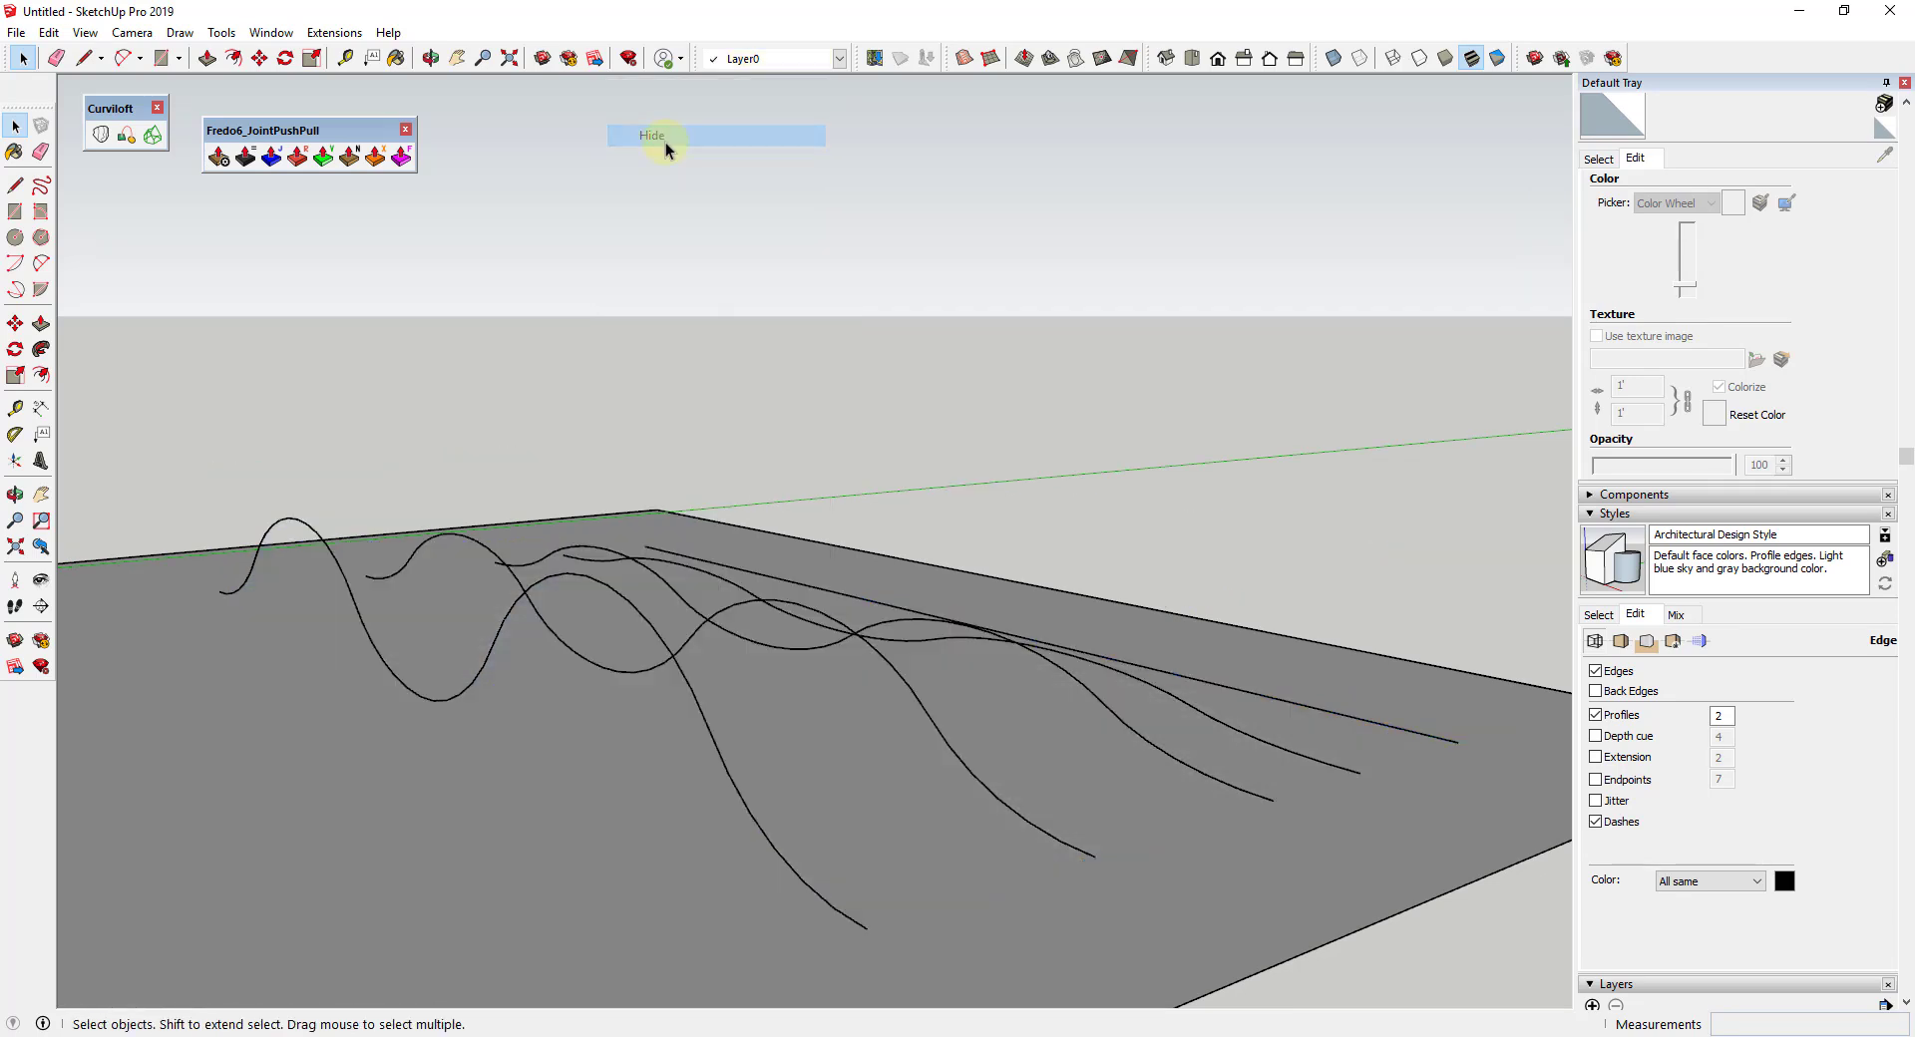
middle_drag(658, 649, 427, 628)
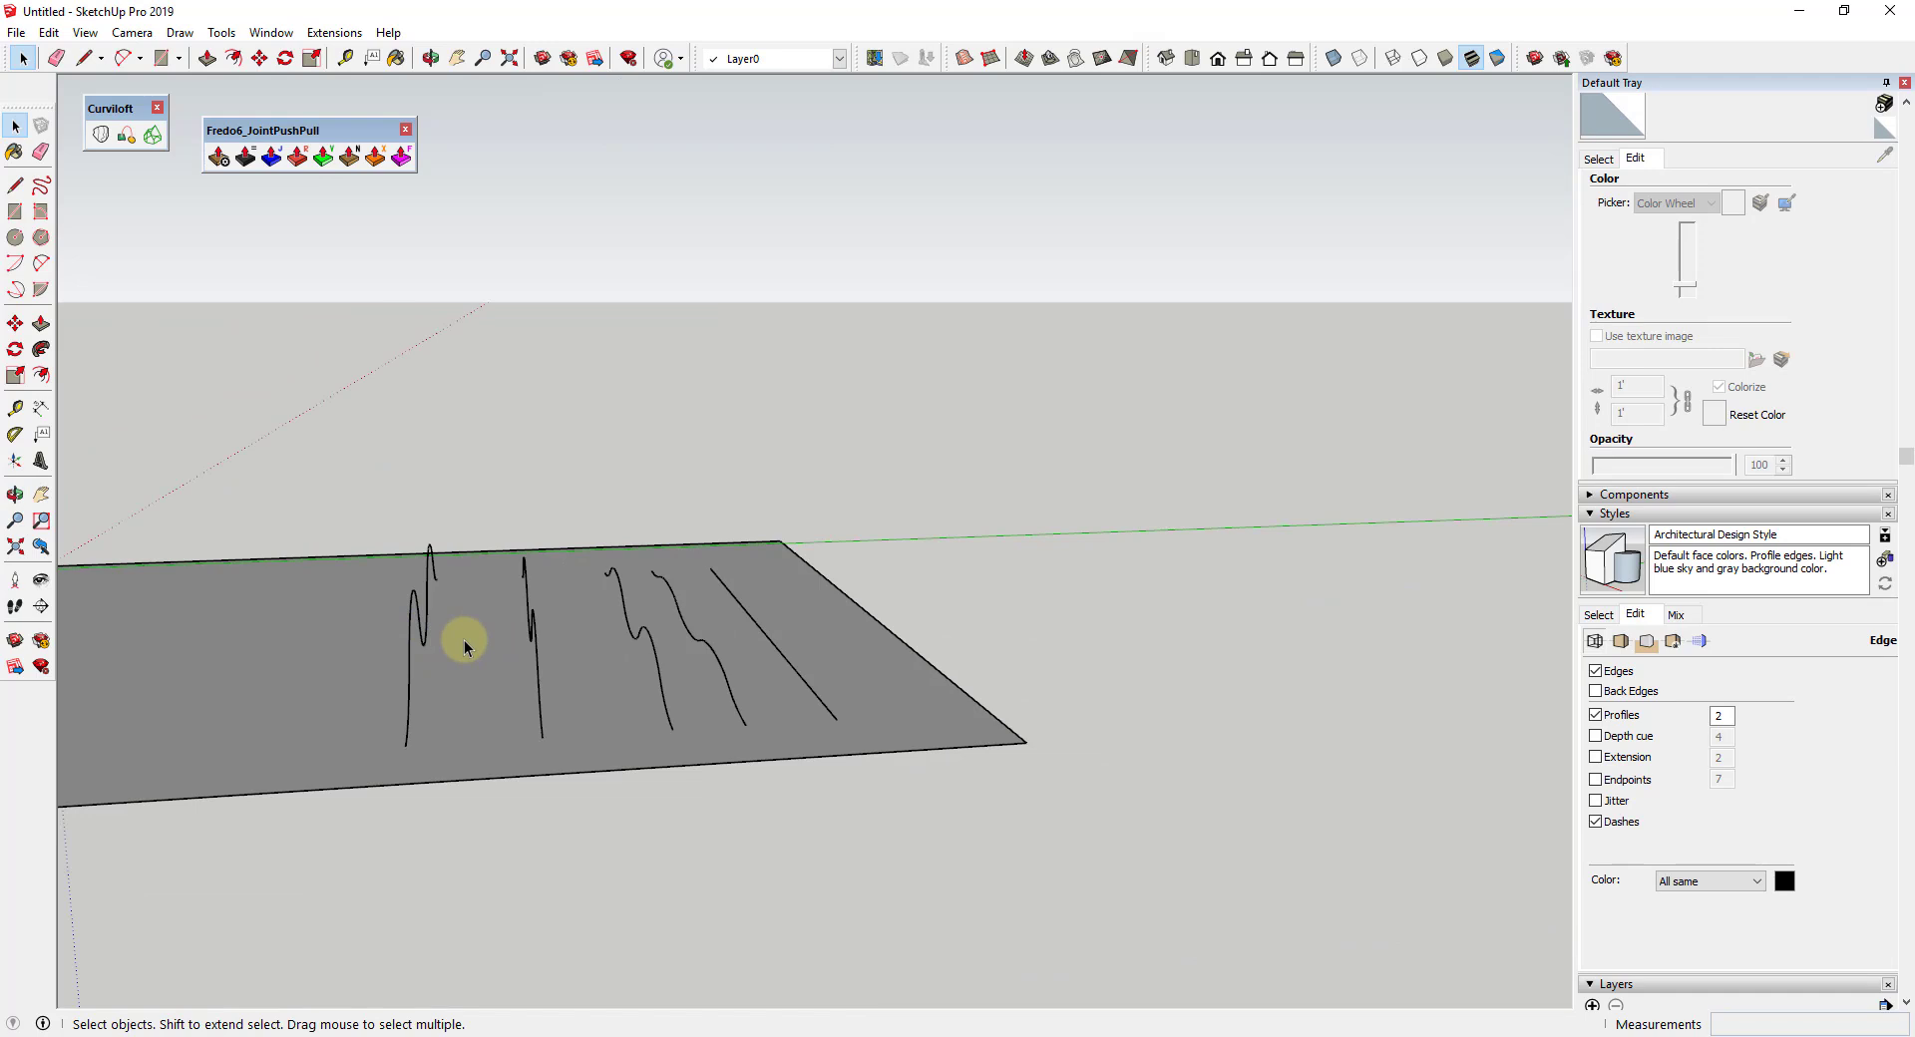
click(406, 130)
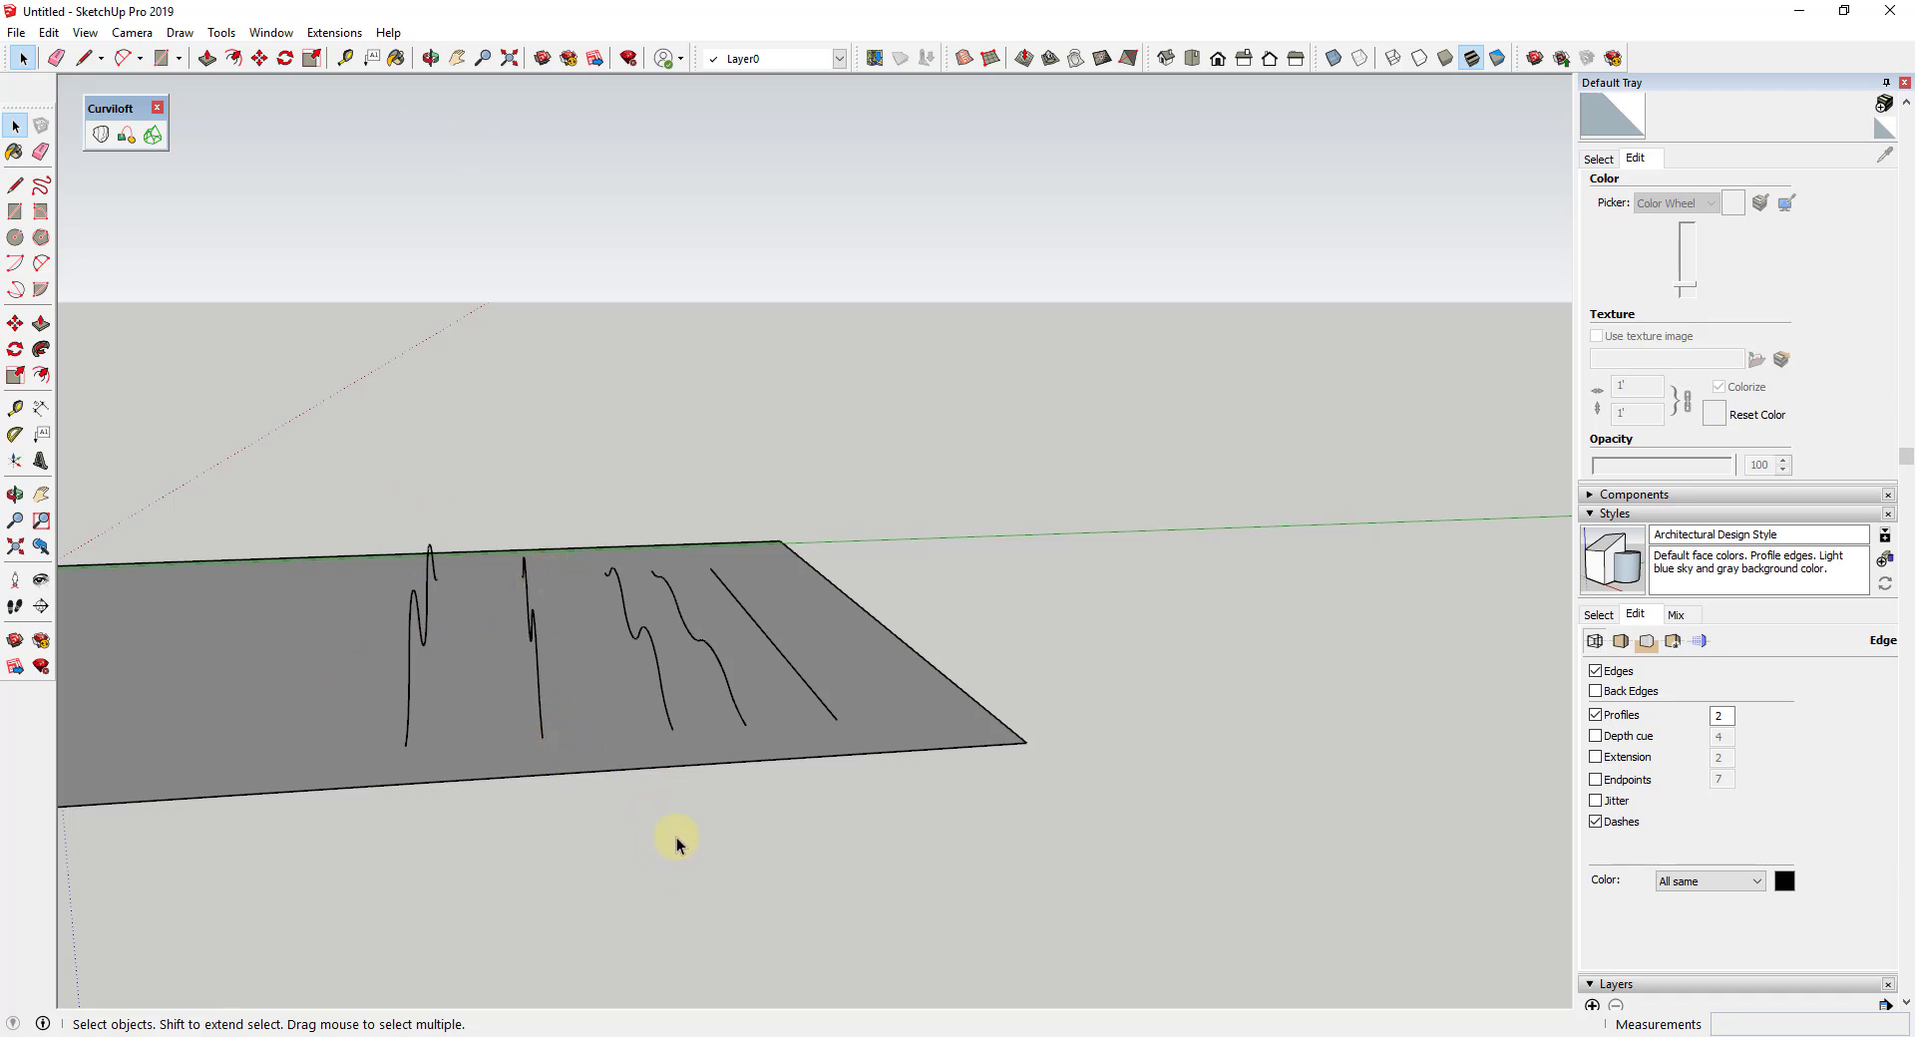
Select all the original profile curves and start a Curviloft Loft by Spline across them
middle_drag(680, 848, 674, 843)
mouse_move(427, 540)
mouse_down()
mouse_move(522, 685)
mouse_move(829, 843)
mouse_up()
middle_drag(593, 739, 671, 769)
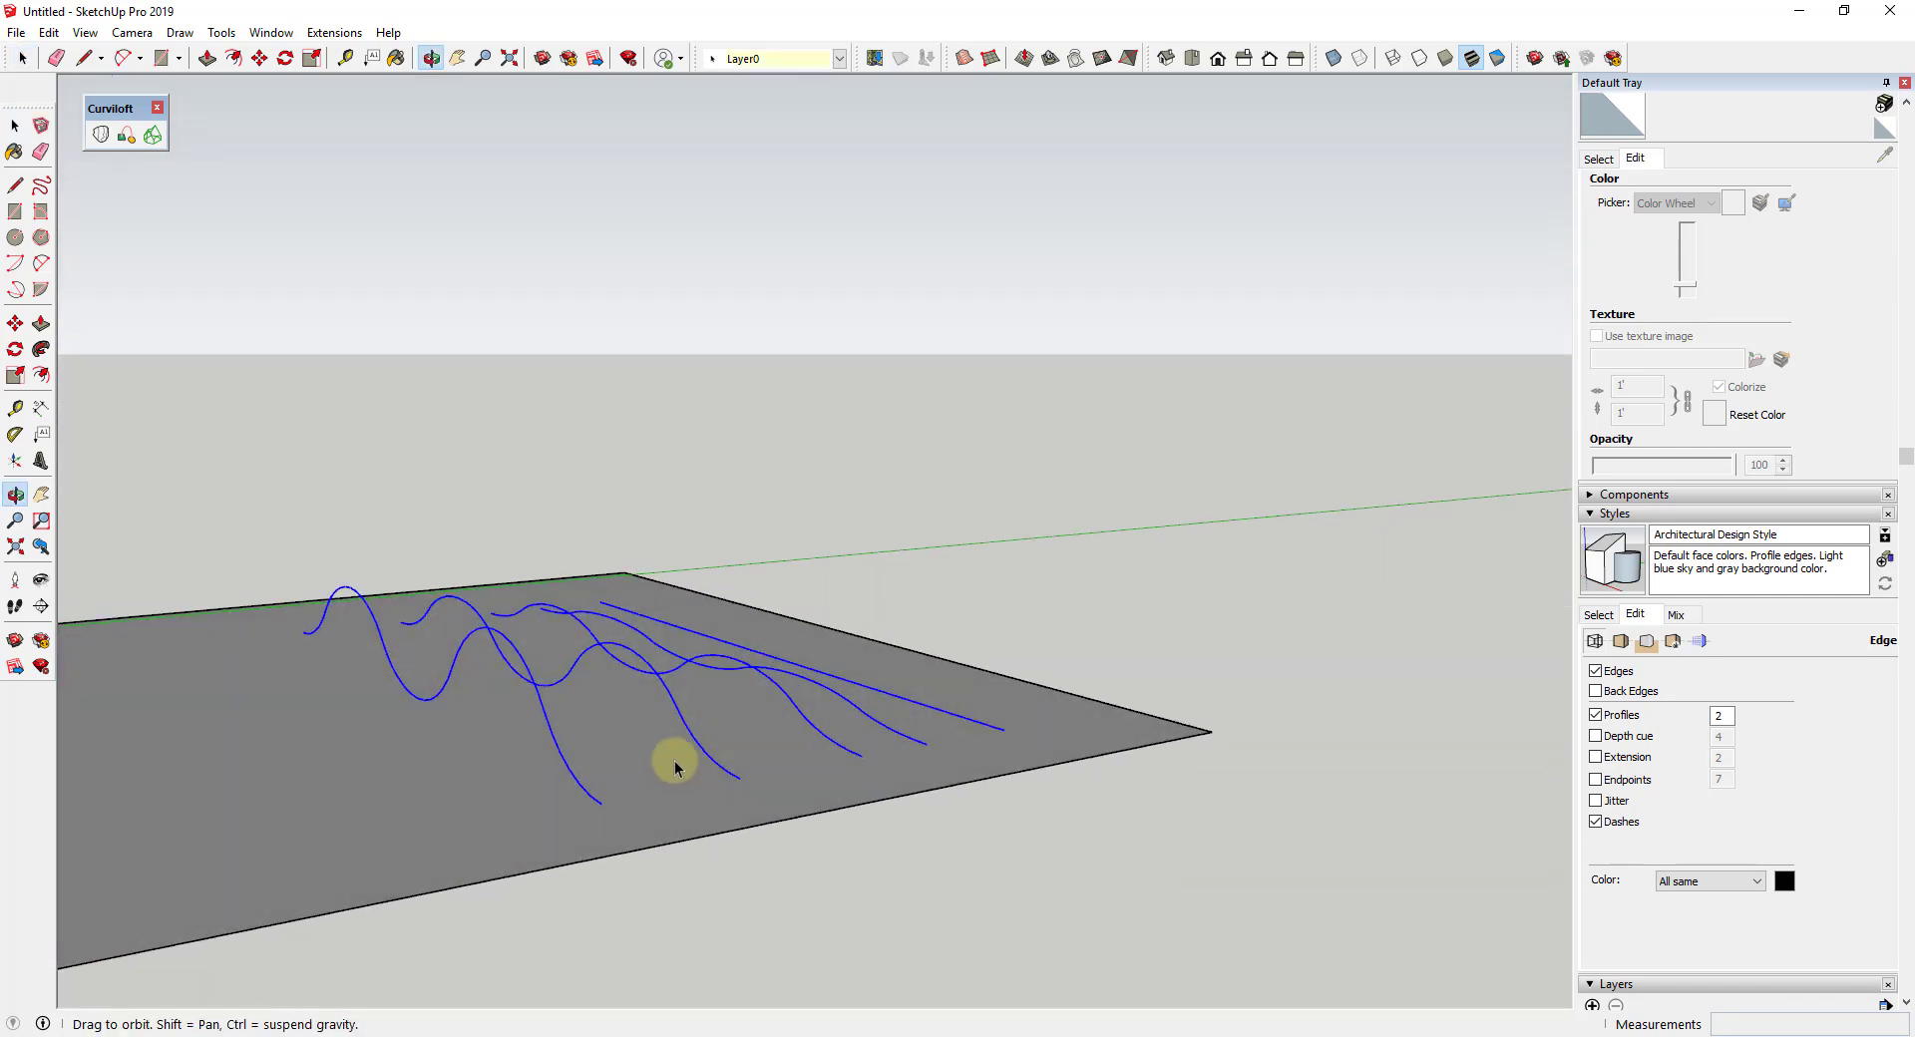
click(106, 142)
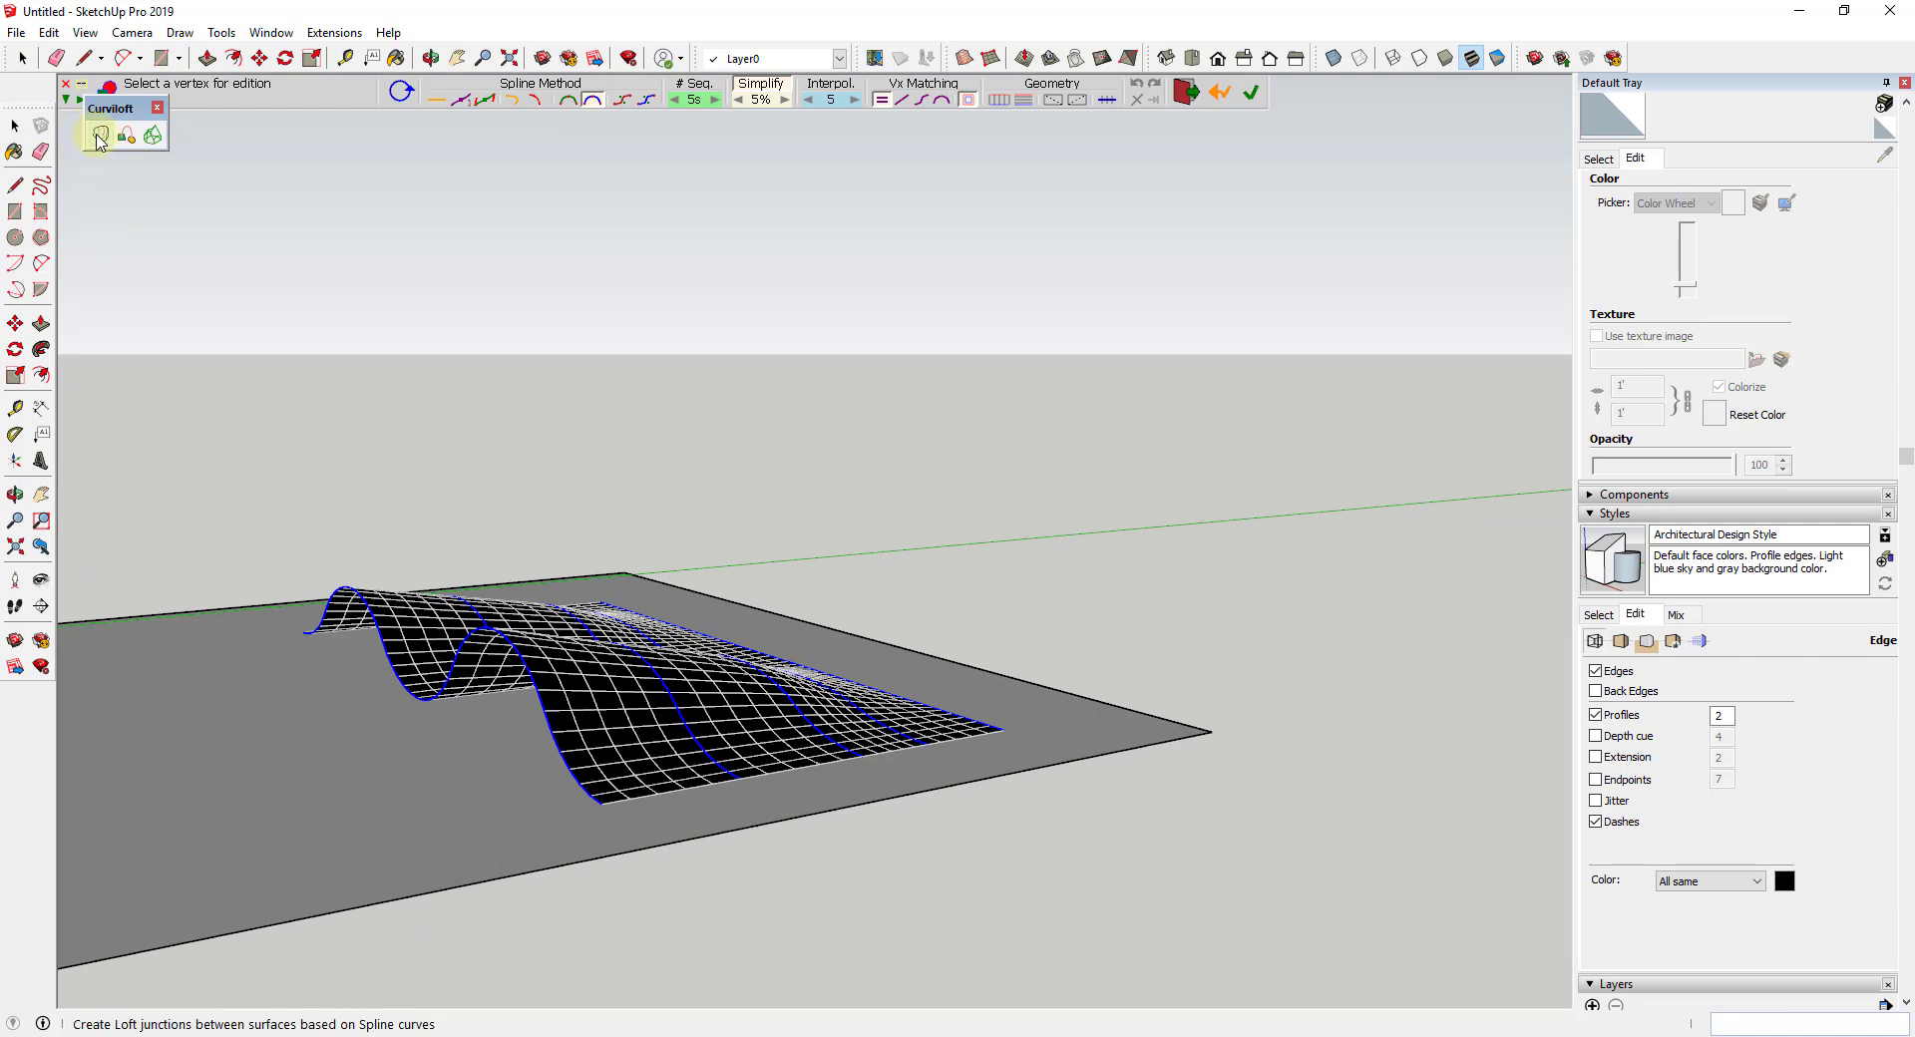
Compare the junction-edge and intermediate-edge loft options, and generate only the intermediate edges between the profile curves without faces
click(1023, 107)
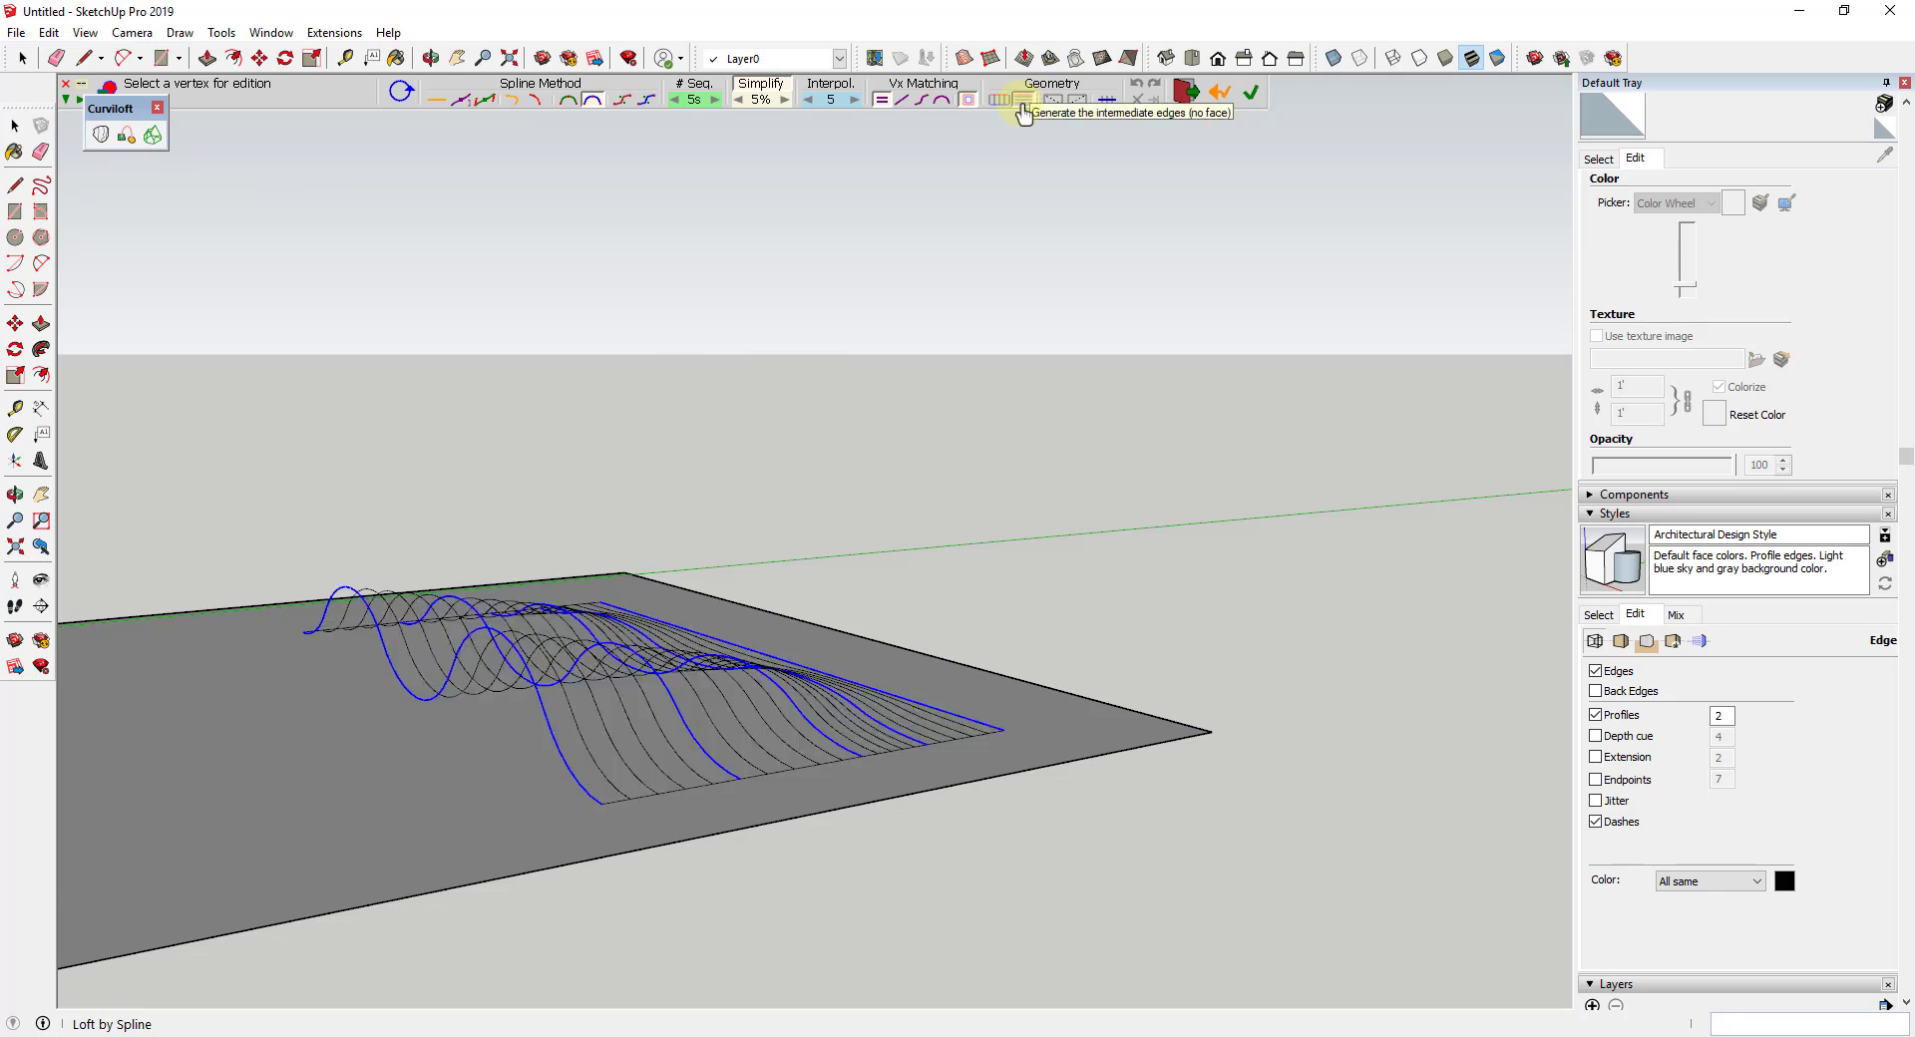
middle_drag(983, 256, 949, 367)
scroll(618, 763, up, 3)
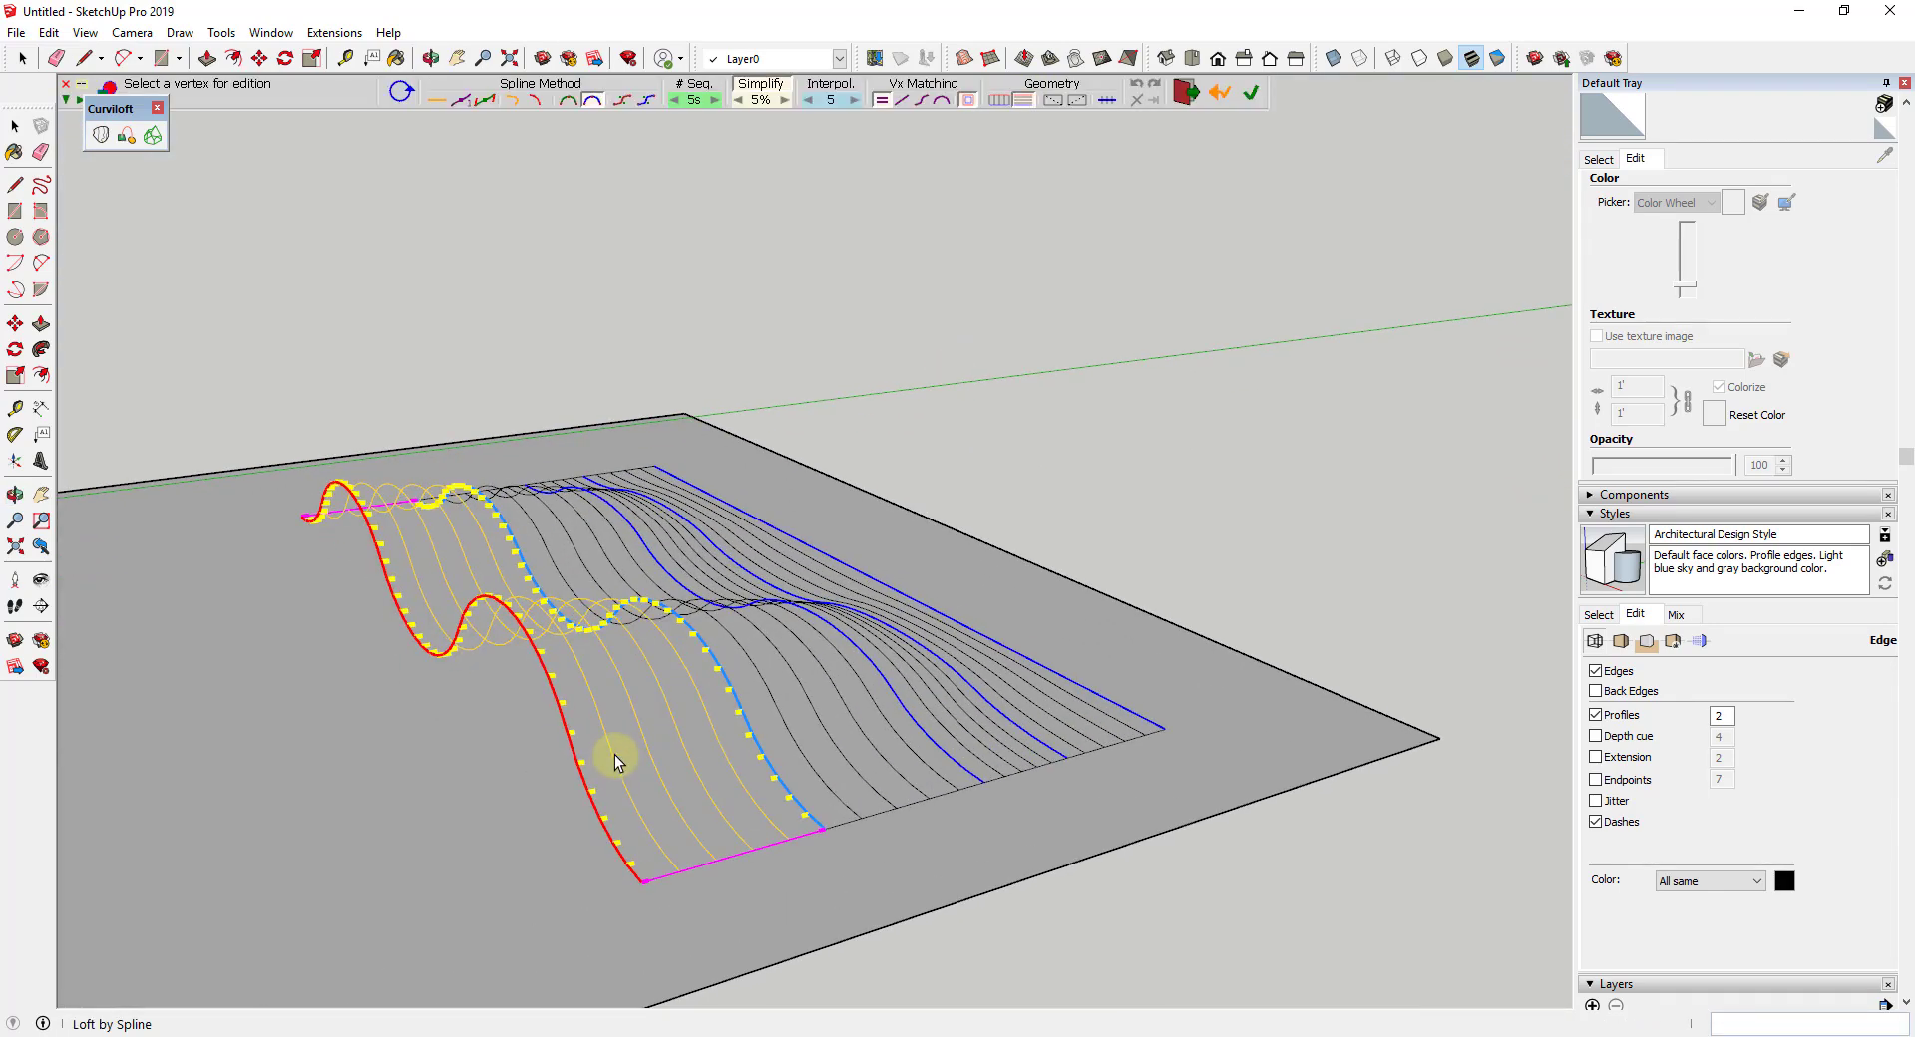
scroll(619, 763, up, 1)
click(1002, 102)
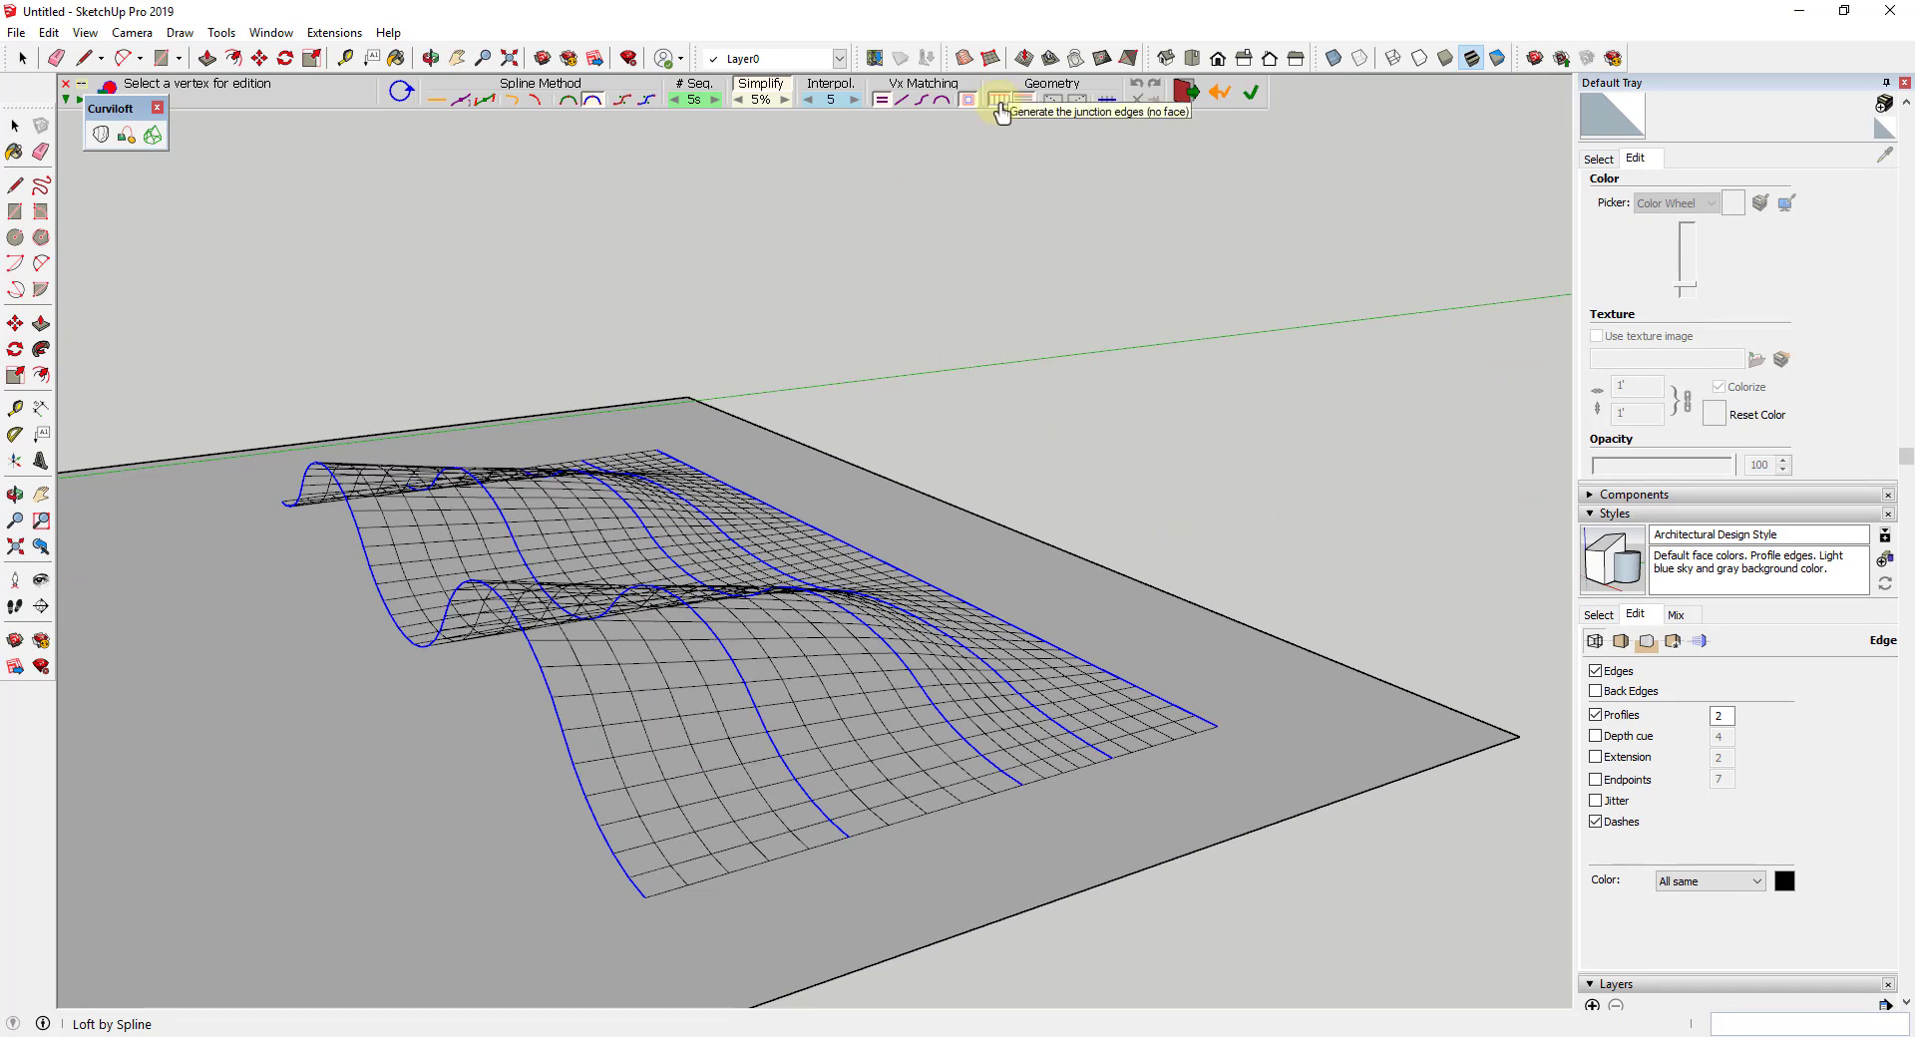
click(1015, 102)
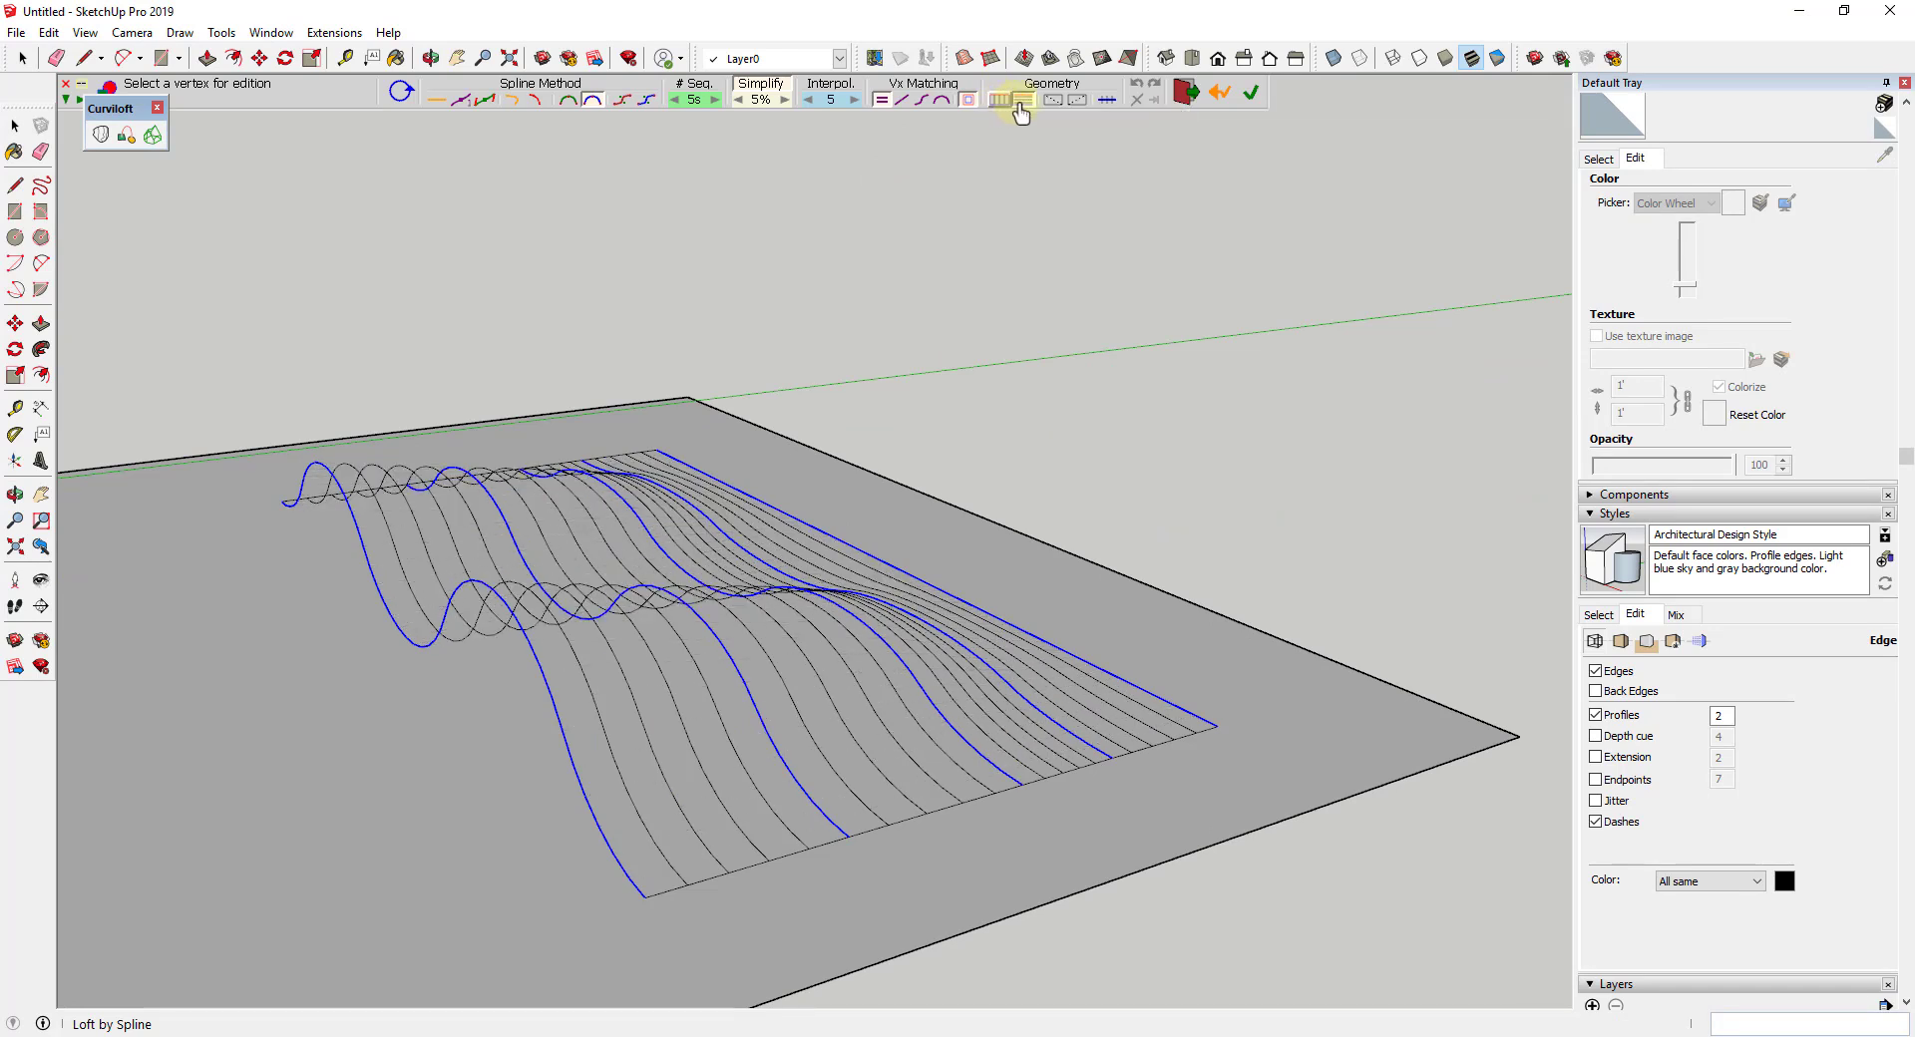
click(1026, 102)
middle_drag(857, 360, 798, 399)
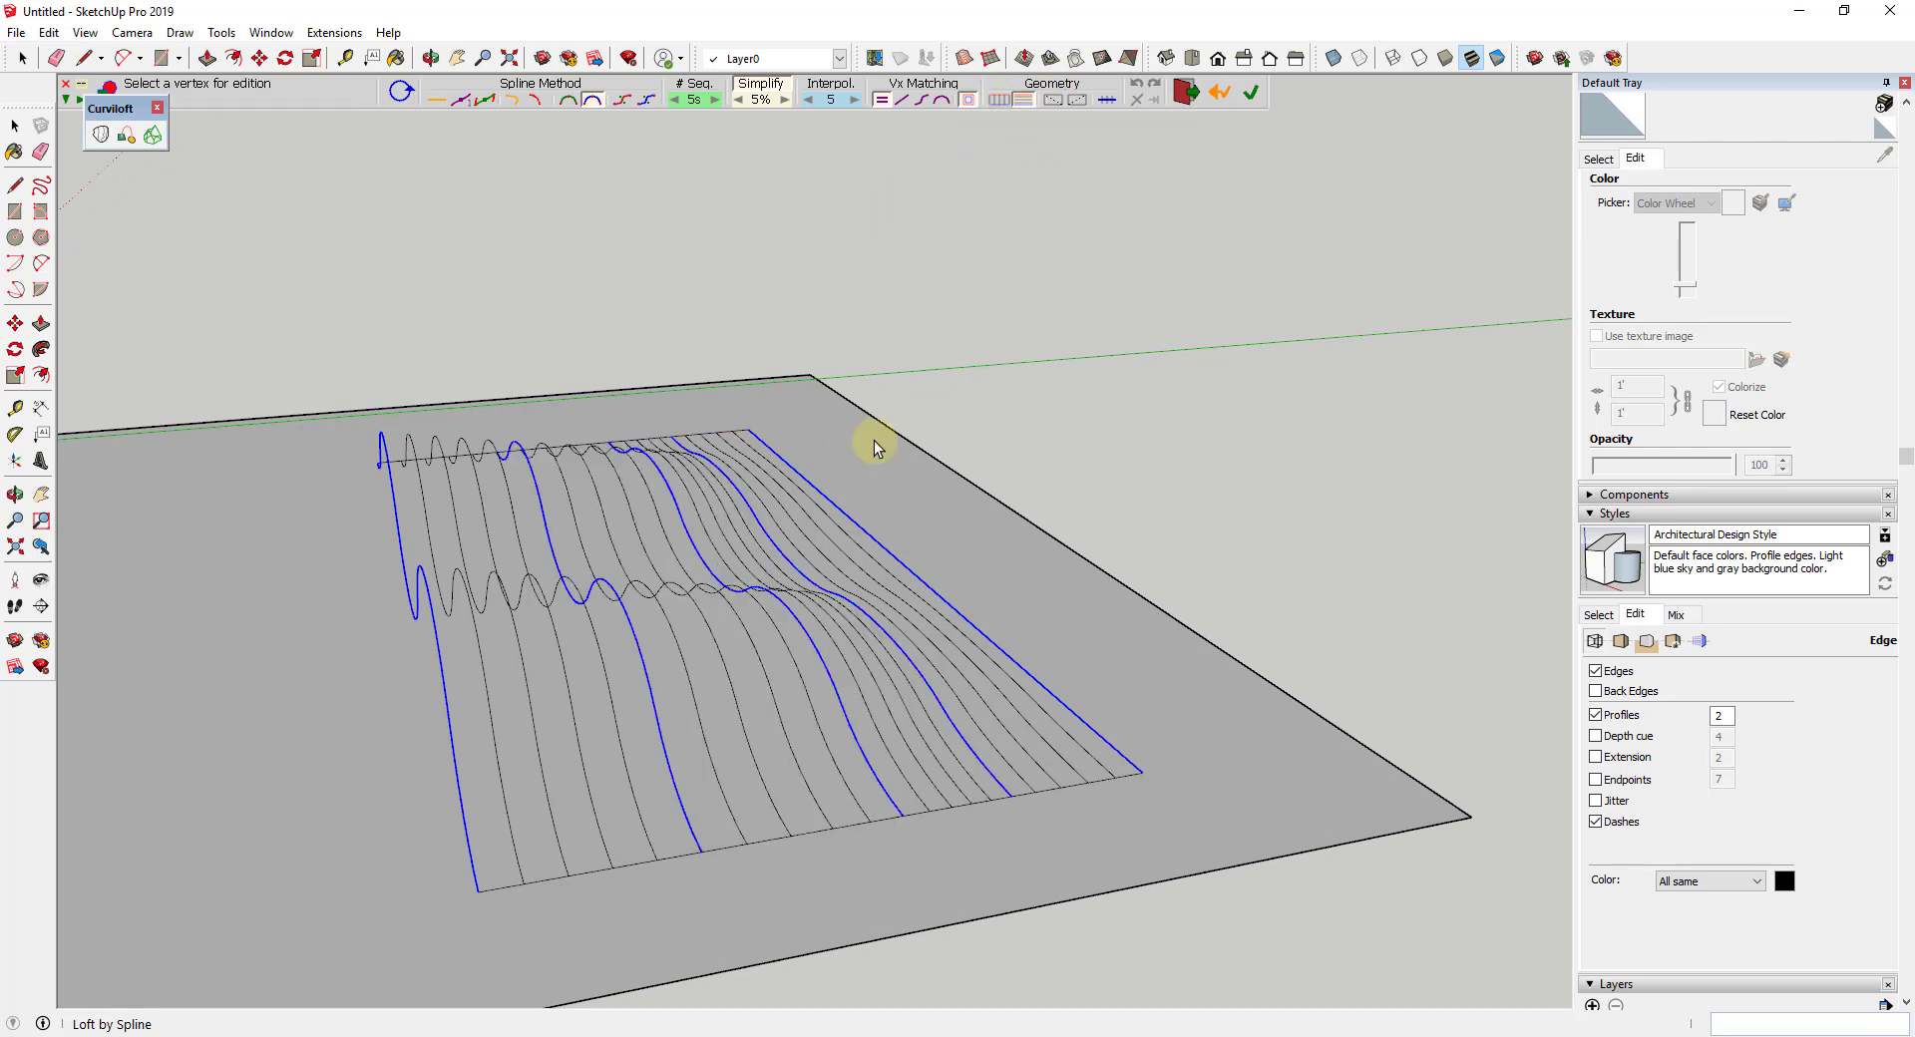
click(1113, 432)
middle_drag(1112, 428, 628, 654)
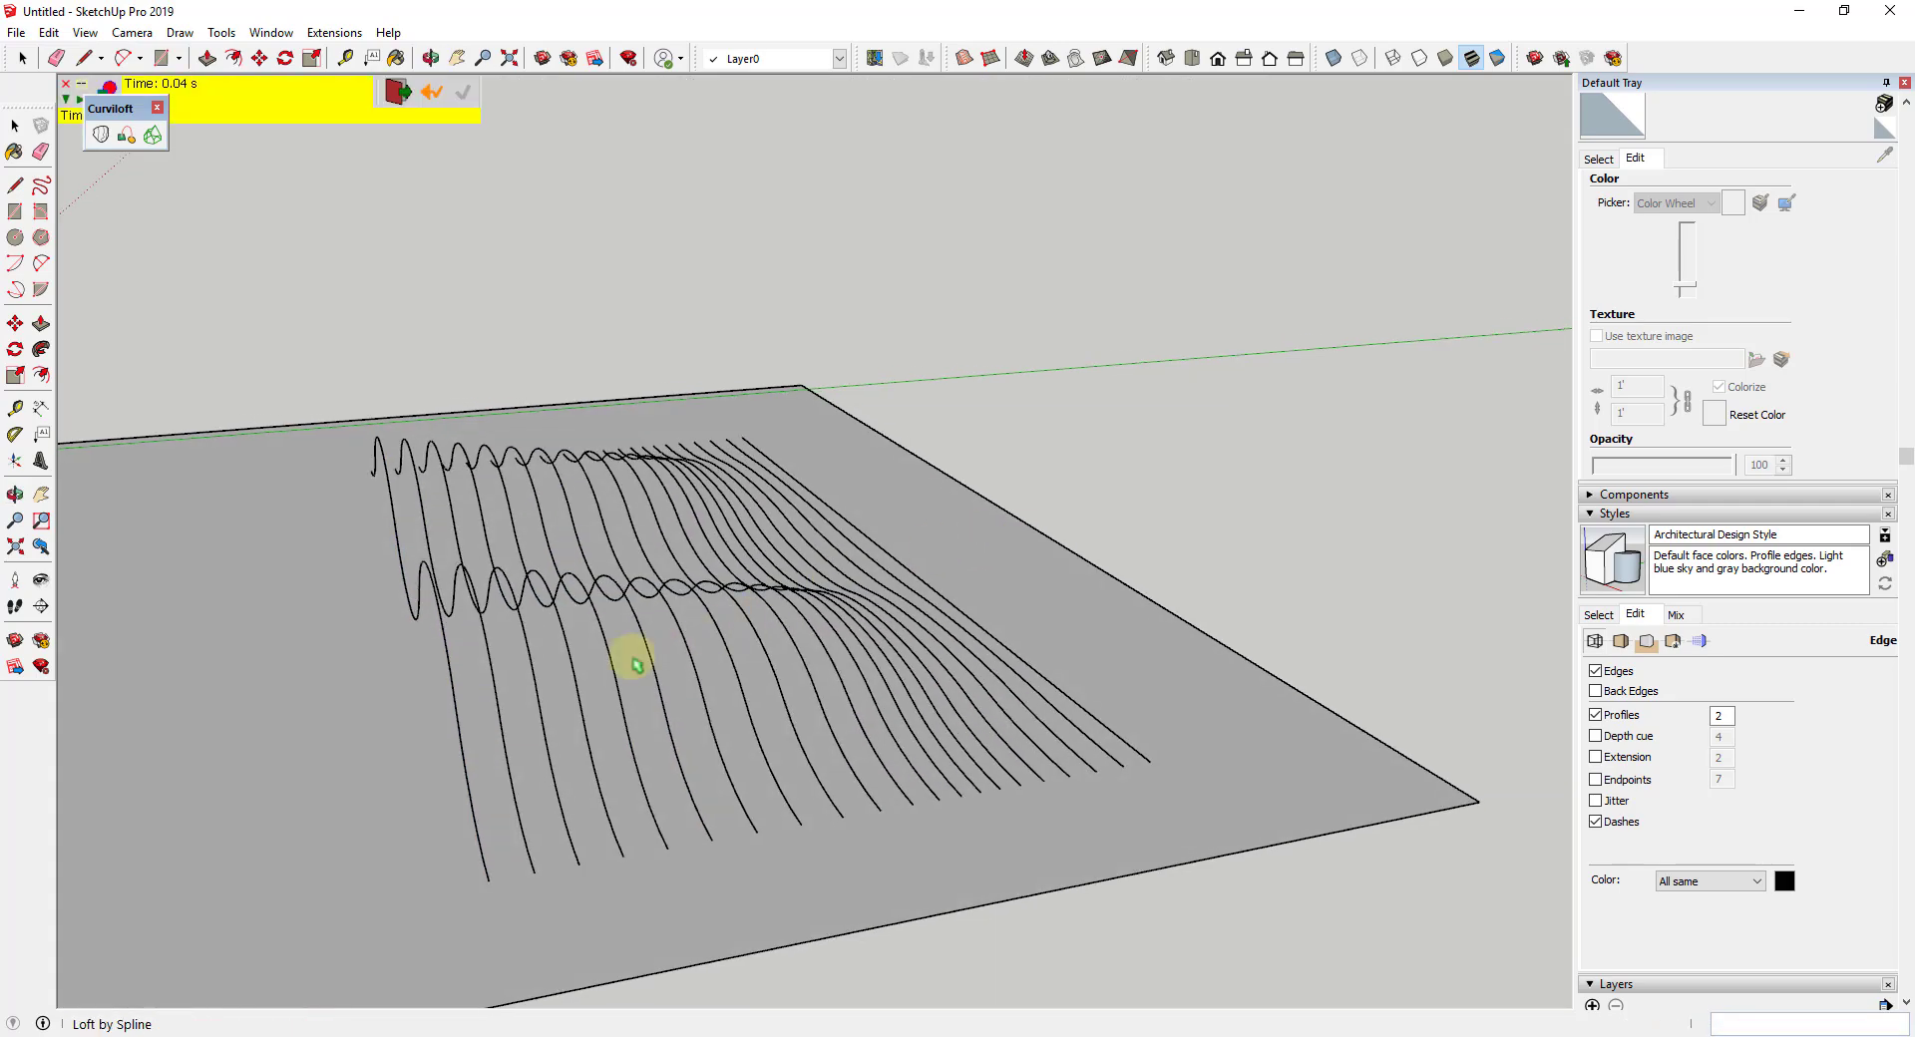
Copy the five original profile curves that lie outside the group of generated intermediate curves
key(space)
click(573, 667)
middle_drag(573, 666, 723, 668)
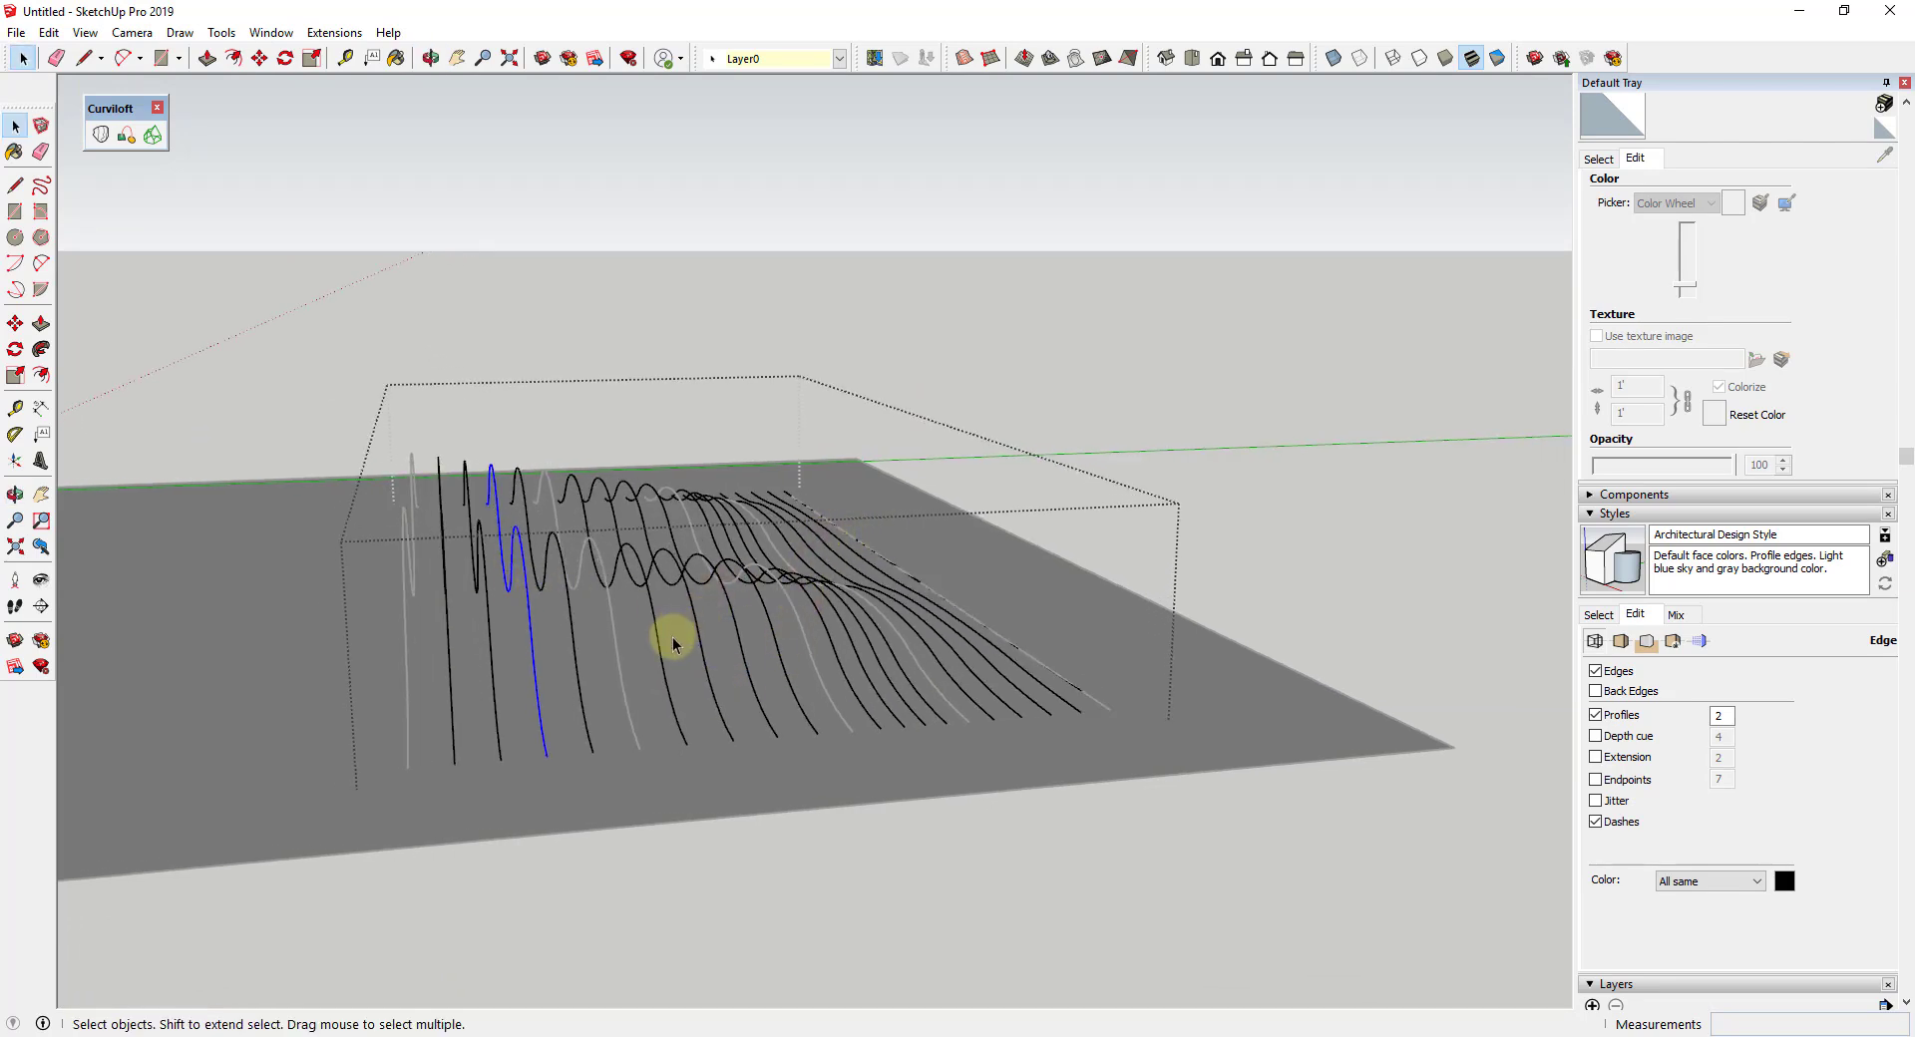
middle_drag(703, 626, 641, 653)
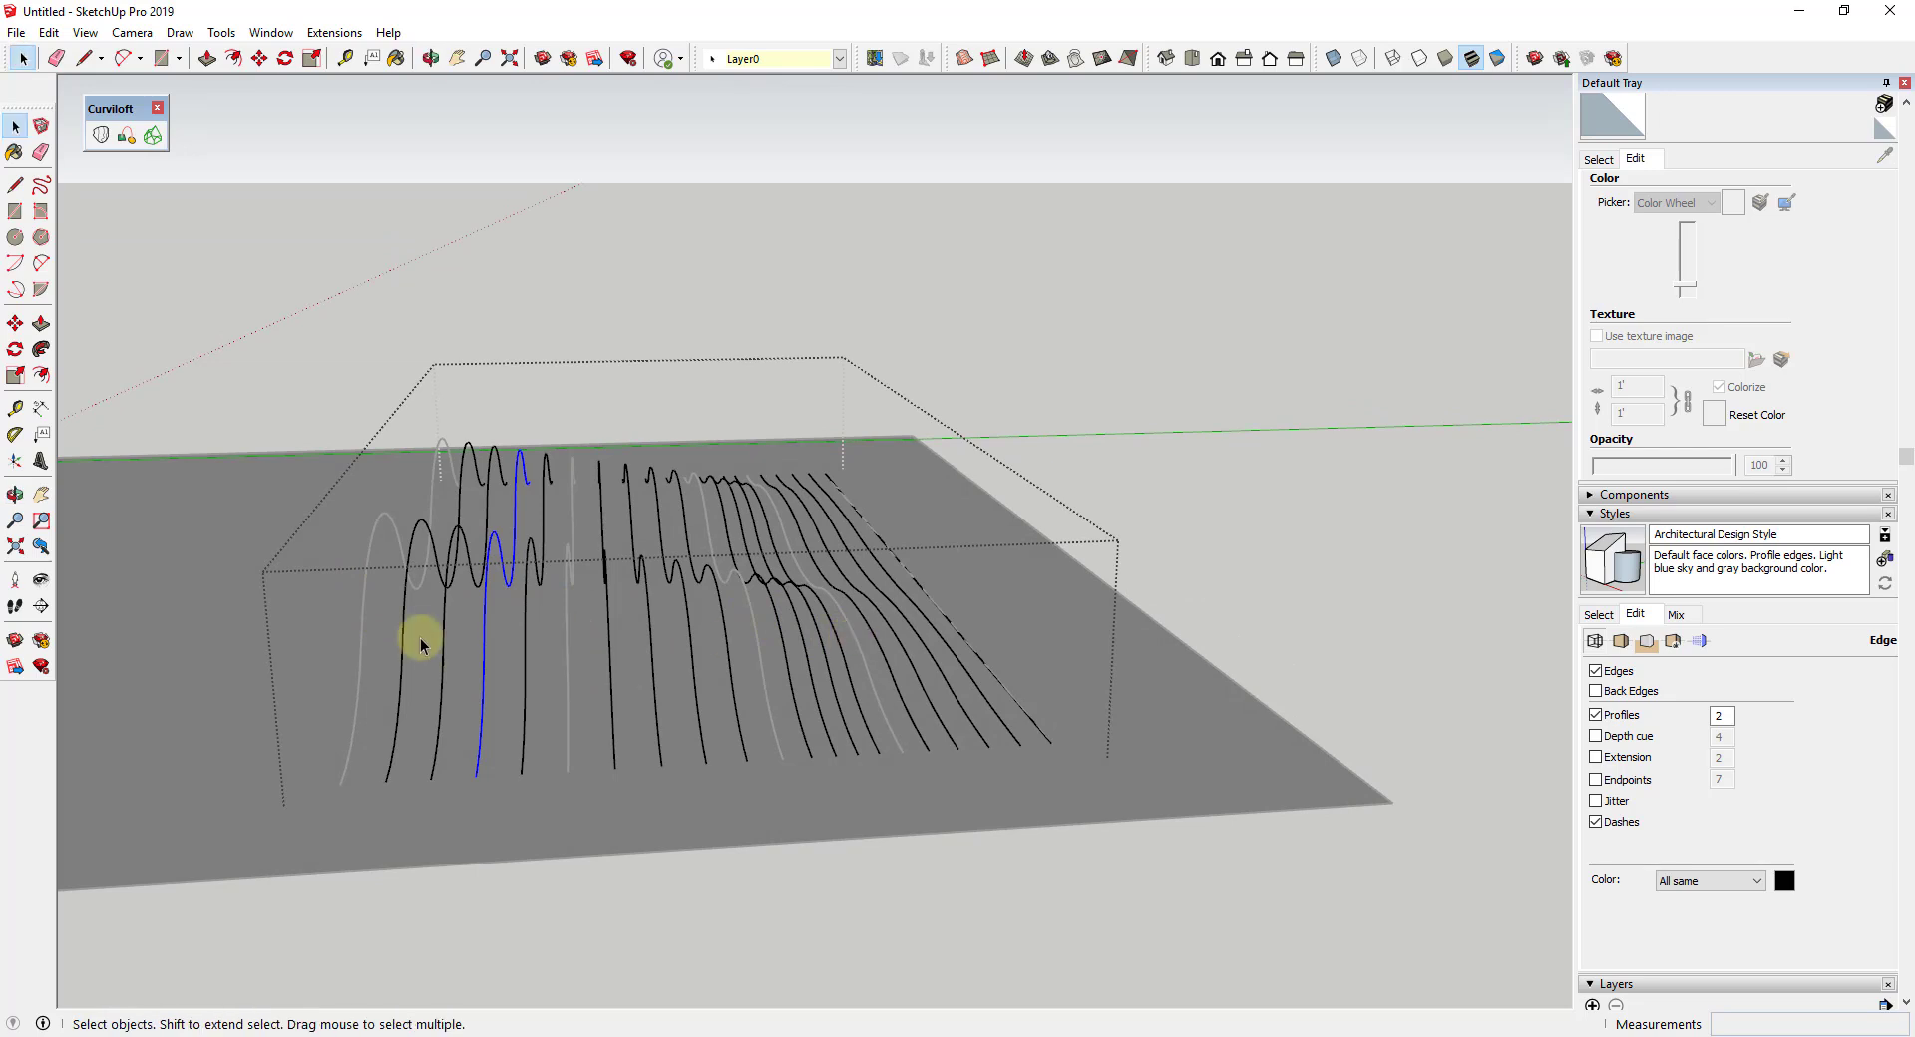
click(361, 618)
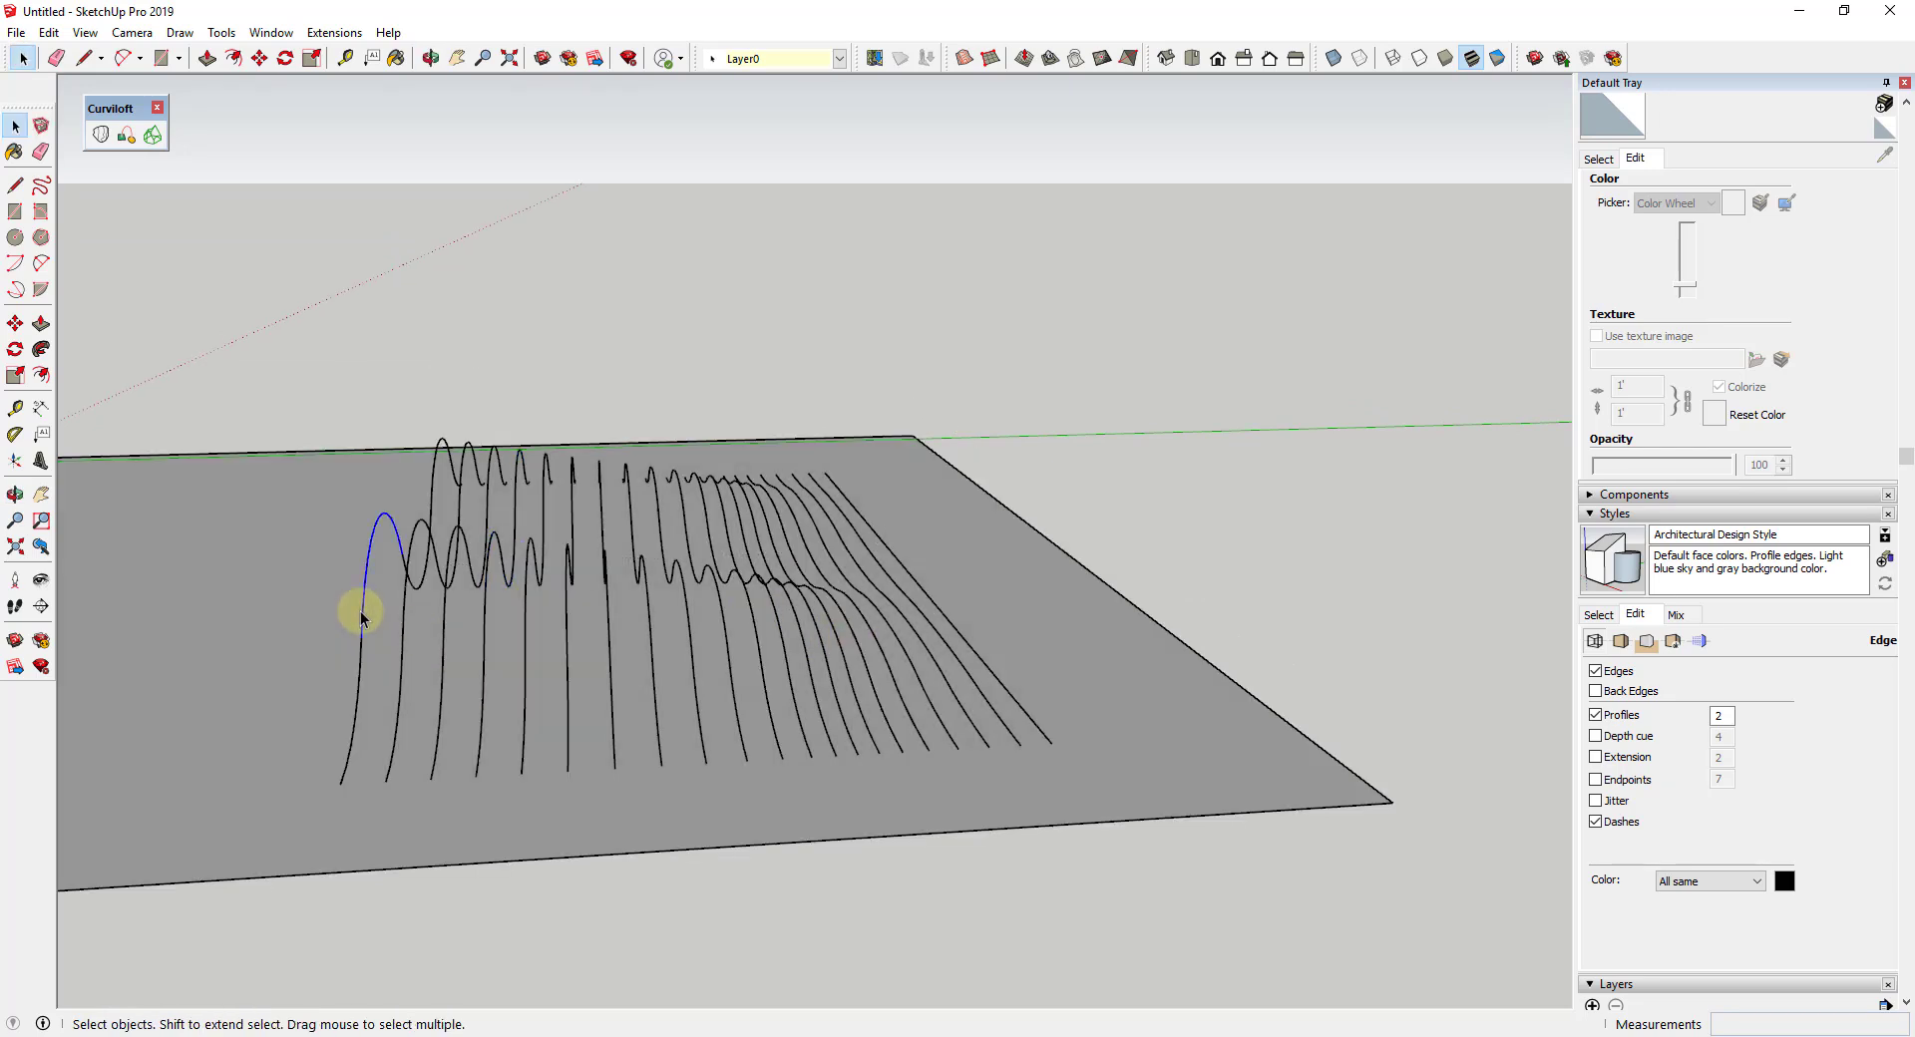
ctrl+click(570, 623)
ctrl+click(948, 640)
shift+click(995, 662)
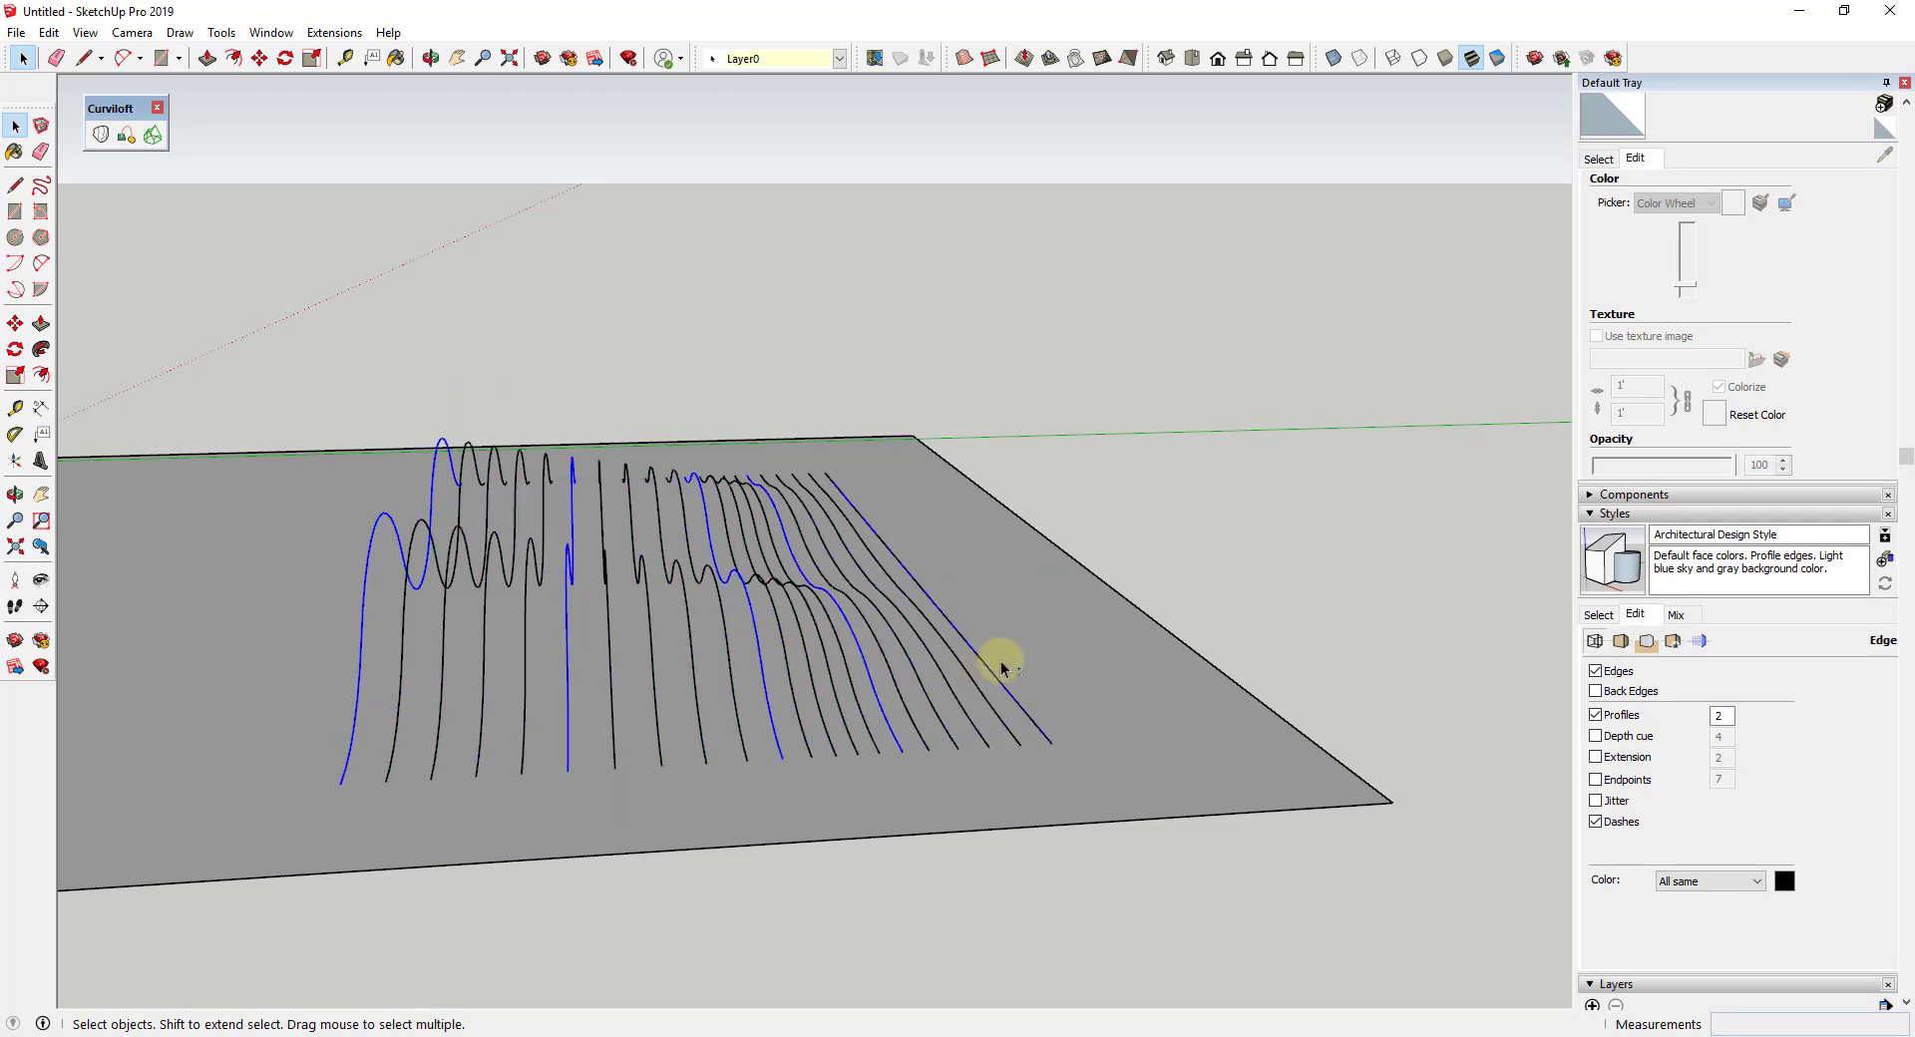
click(48, 32)
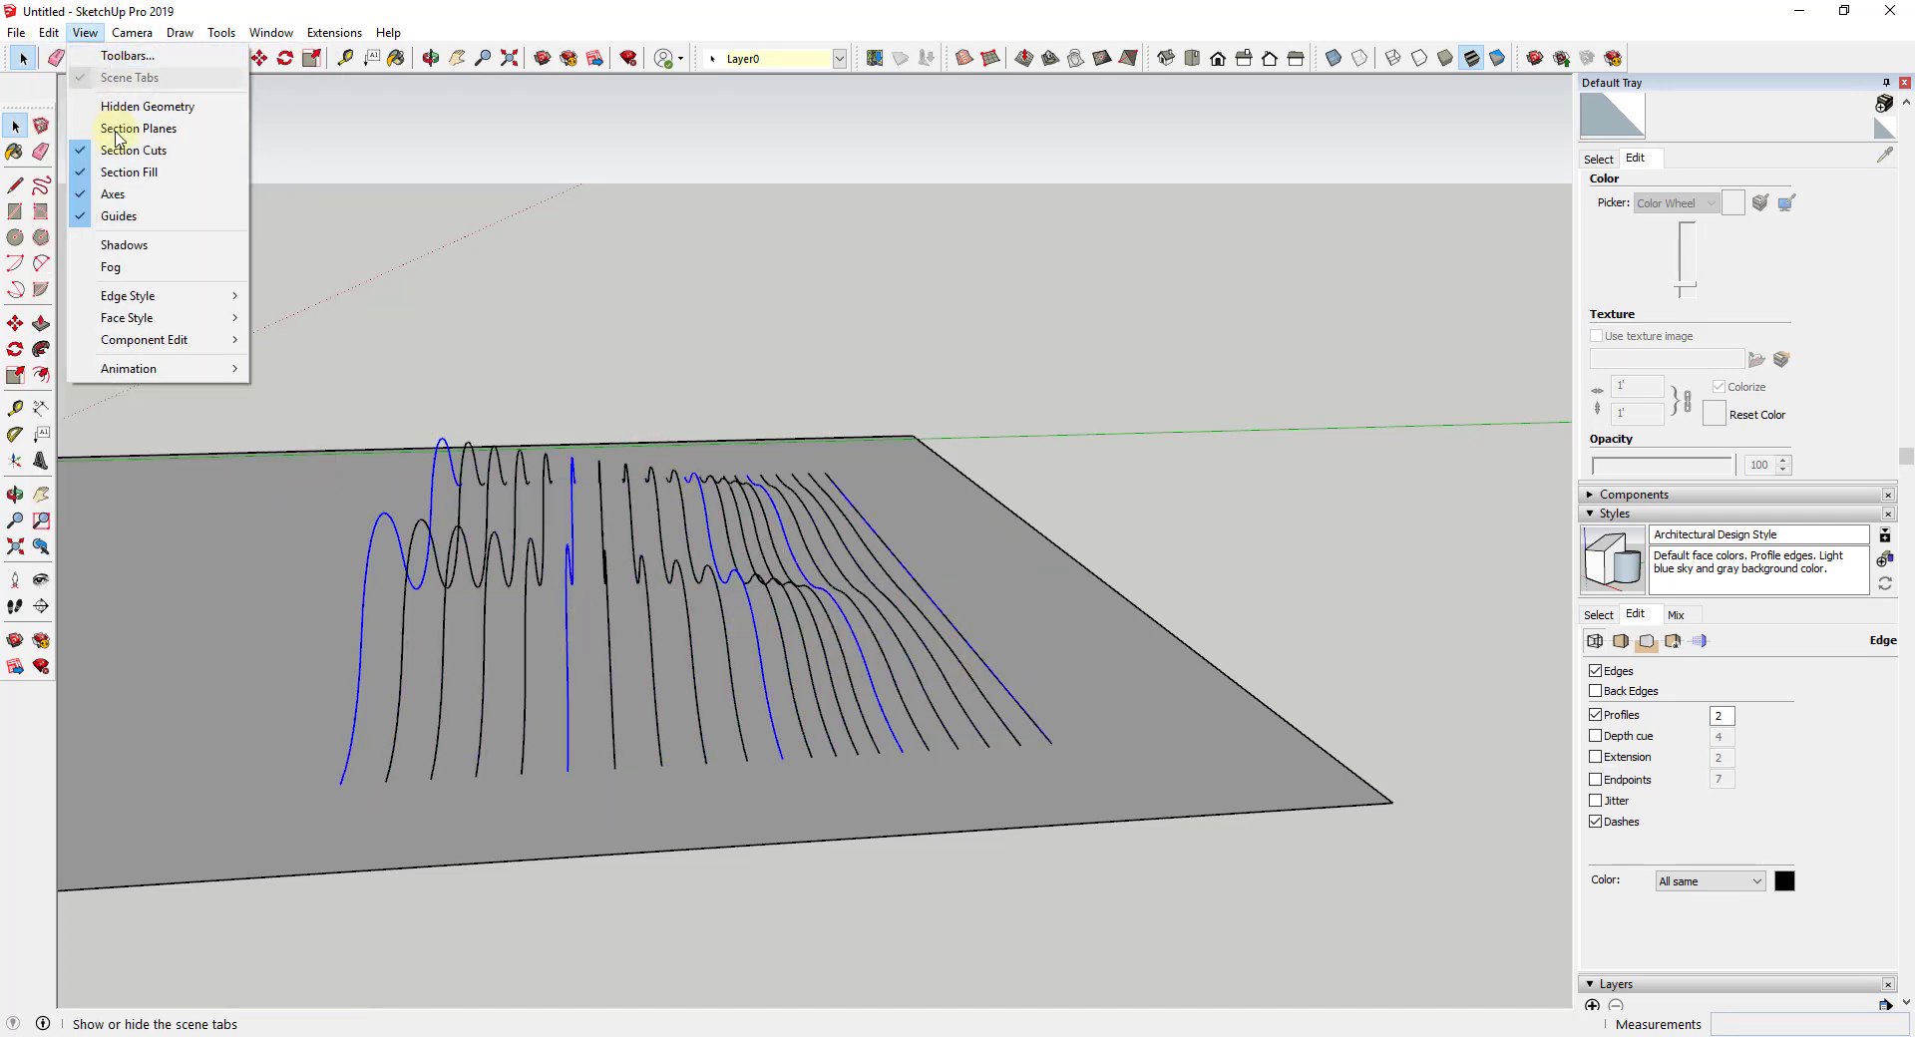
click(84, 131)
Paste the copied profile curves in place inside the group of intermediate curves
double_click(483, 633)
key(Escape)
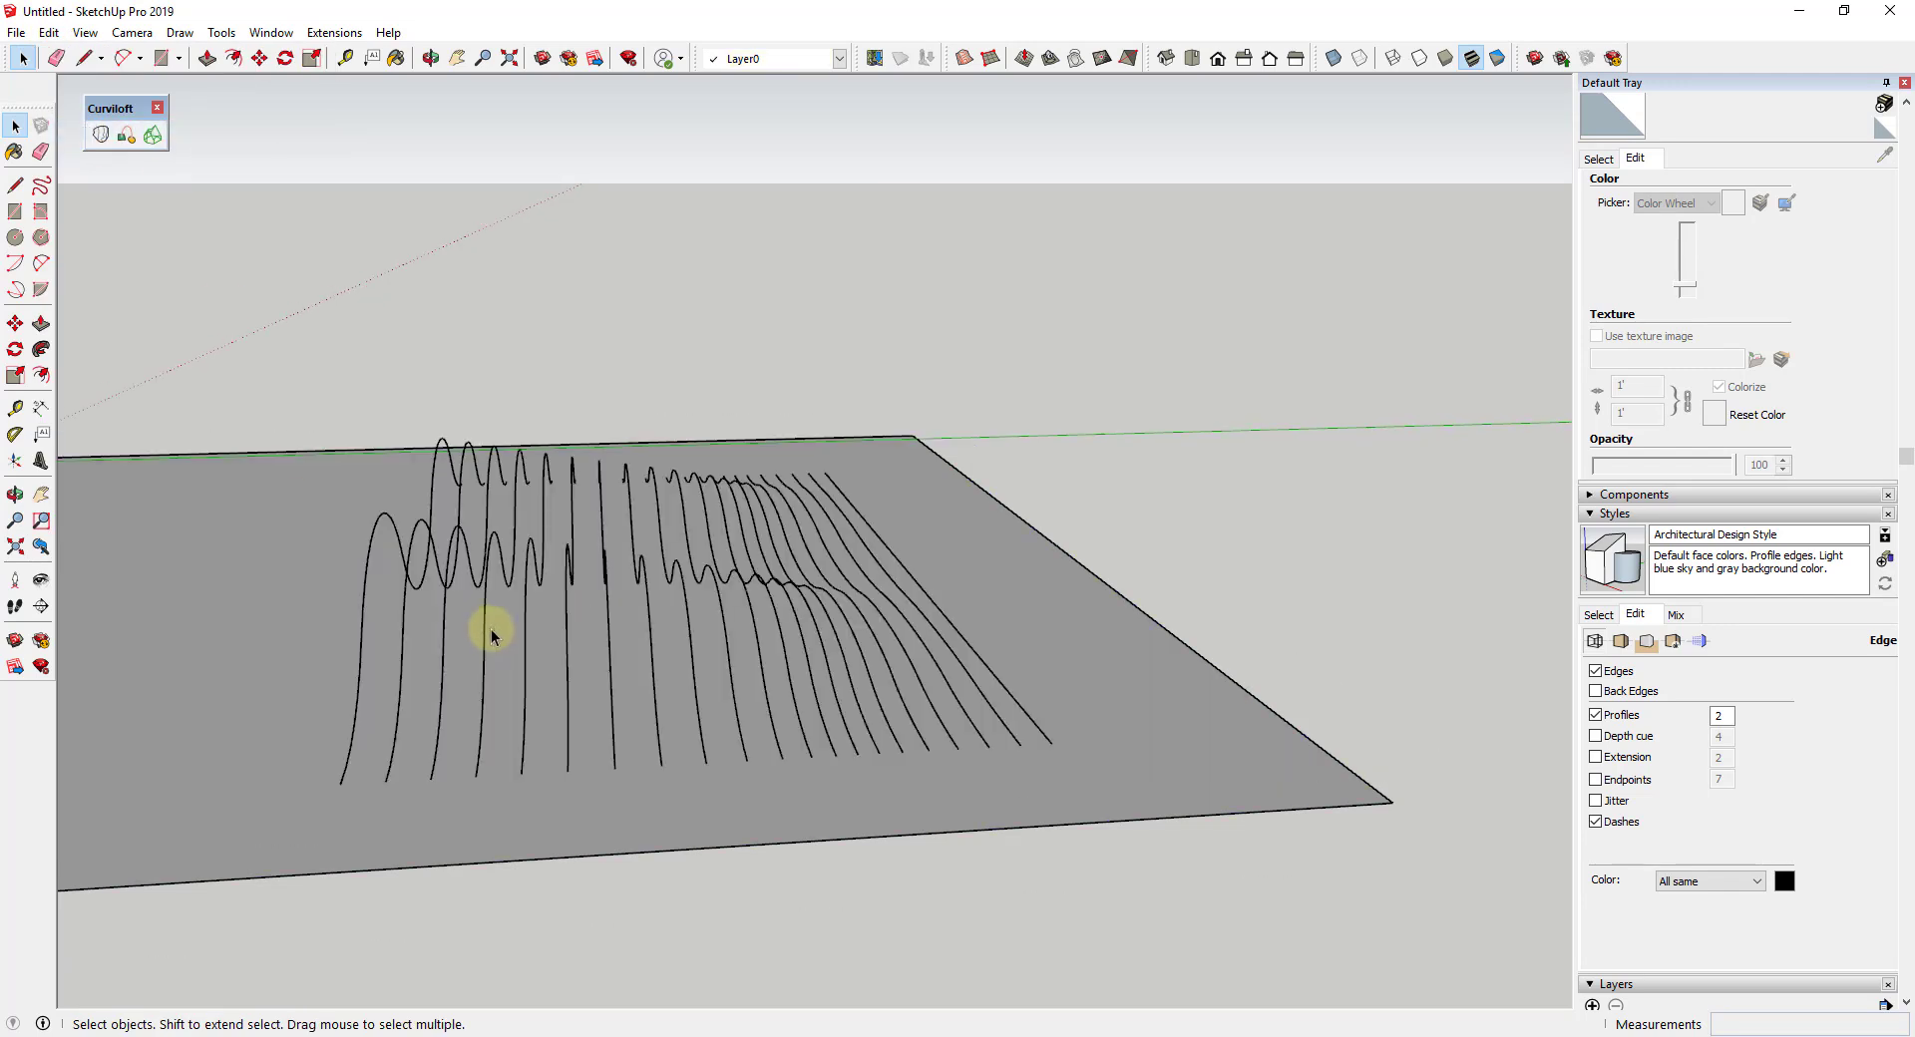
double_click(479, 631)
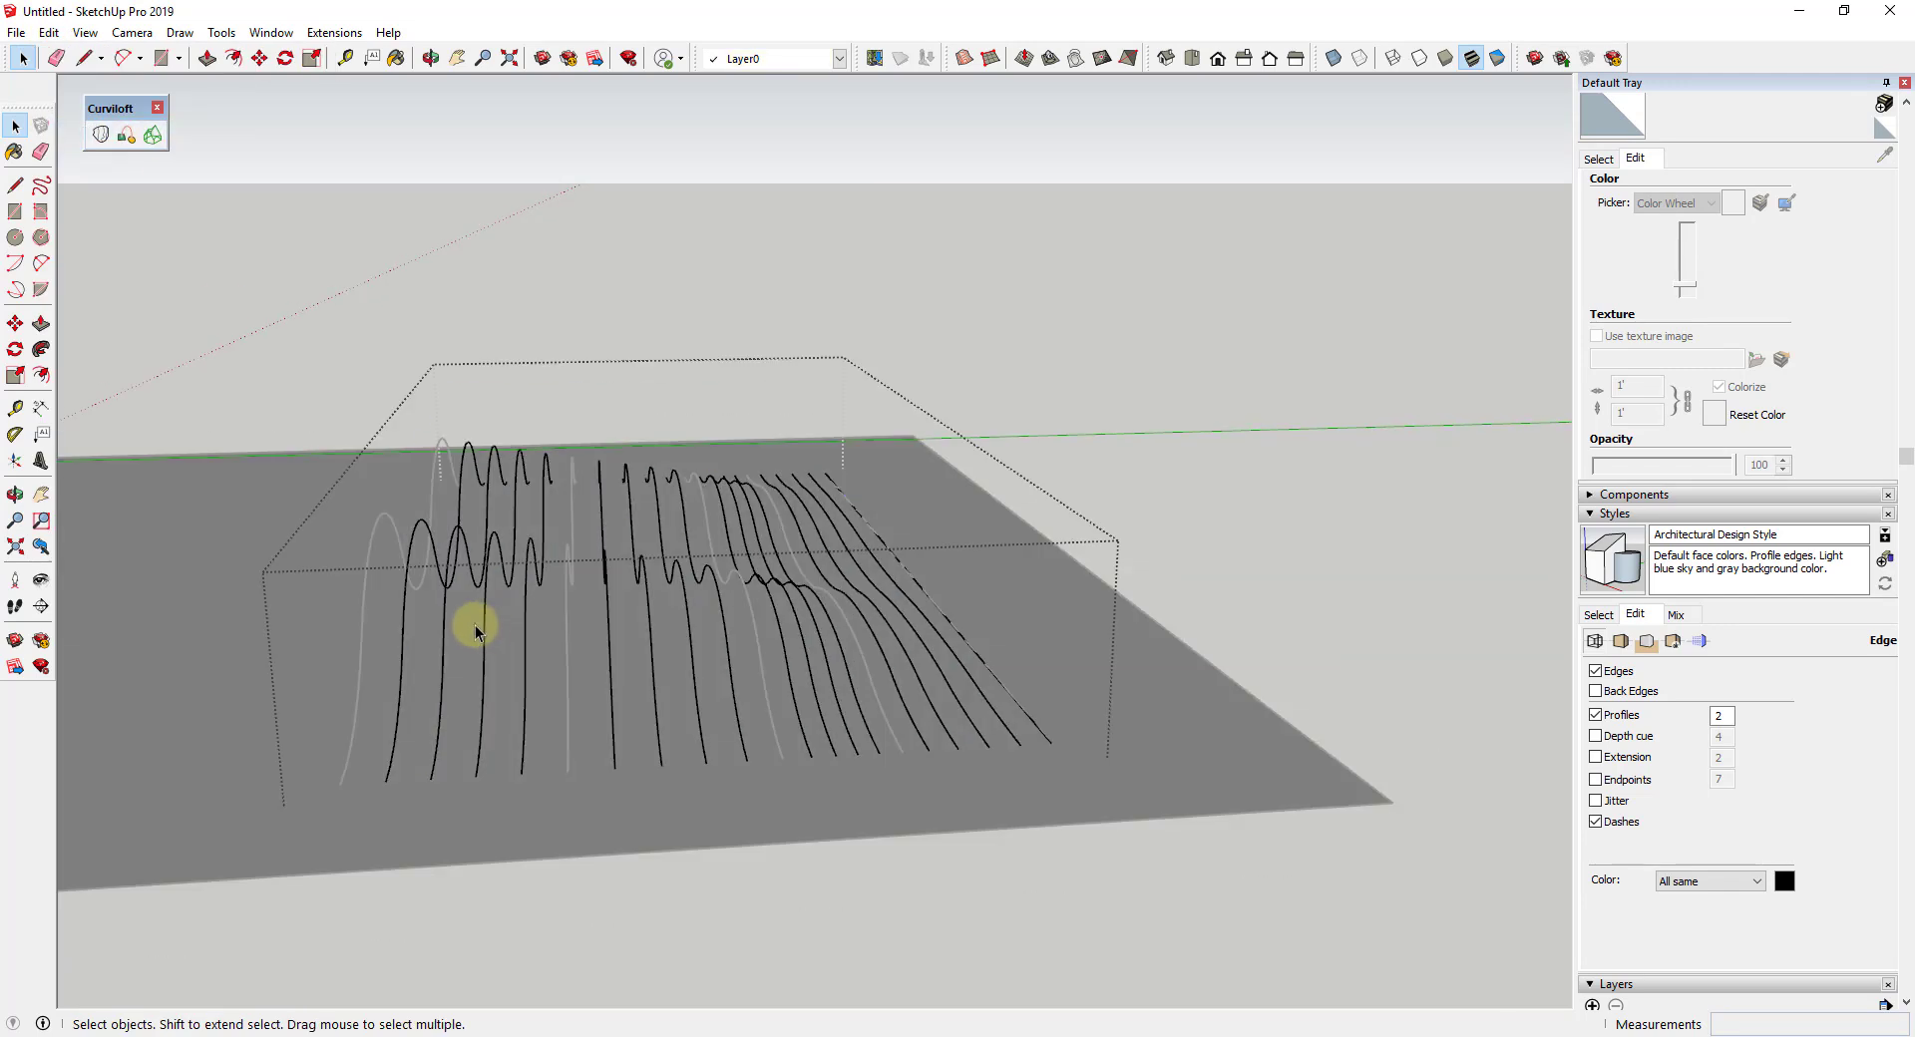
click(49, 31)
click(100, 172)
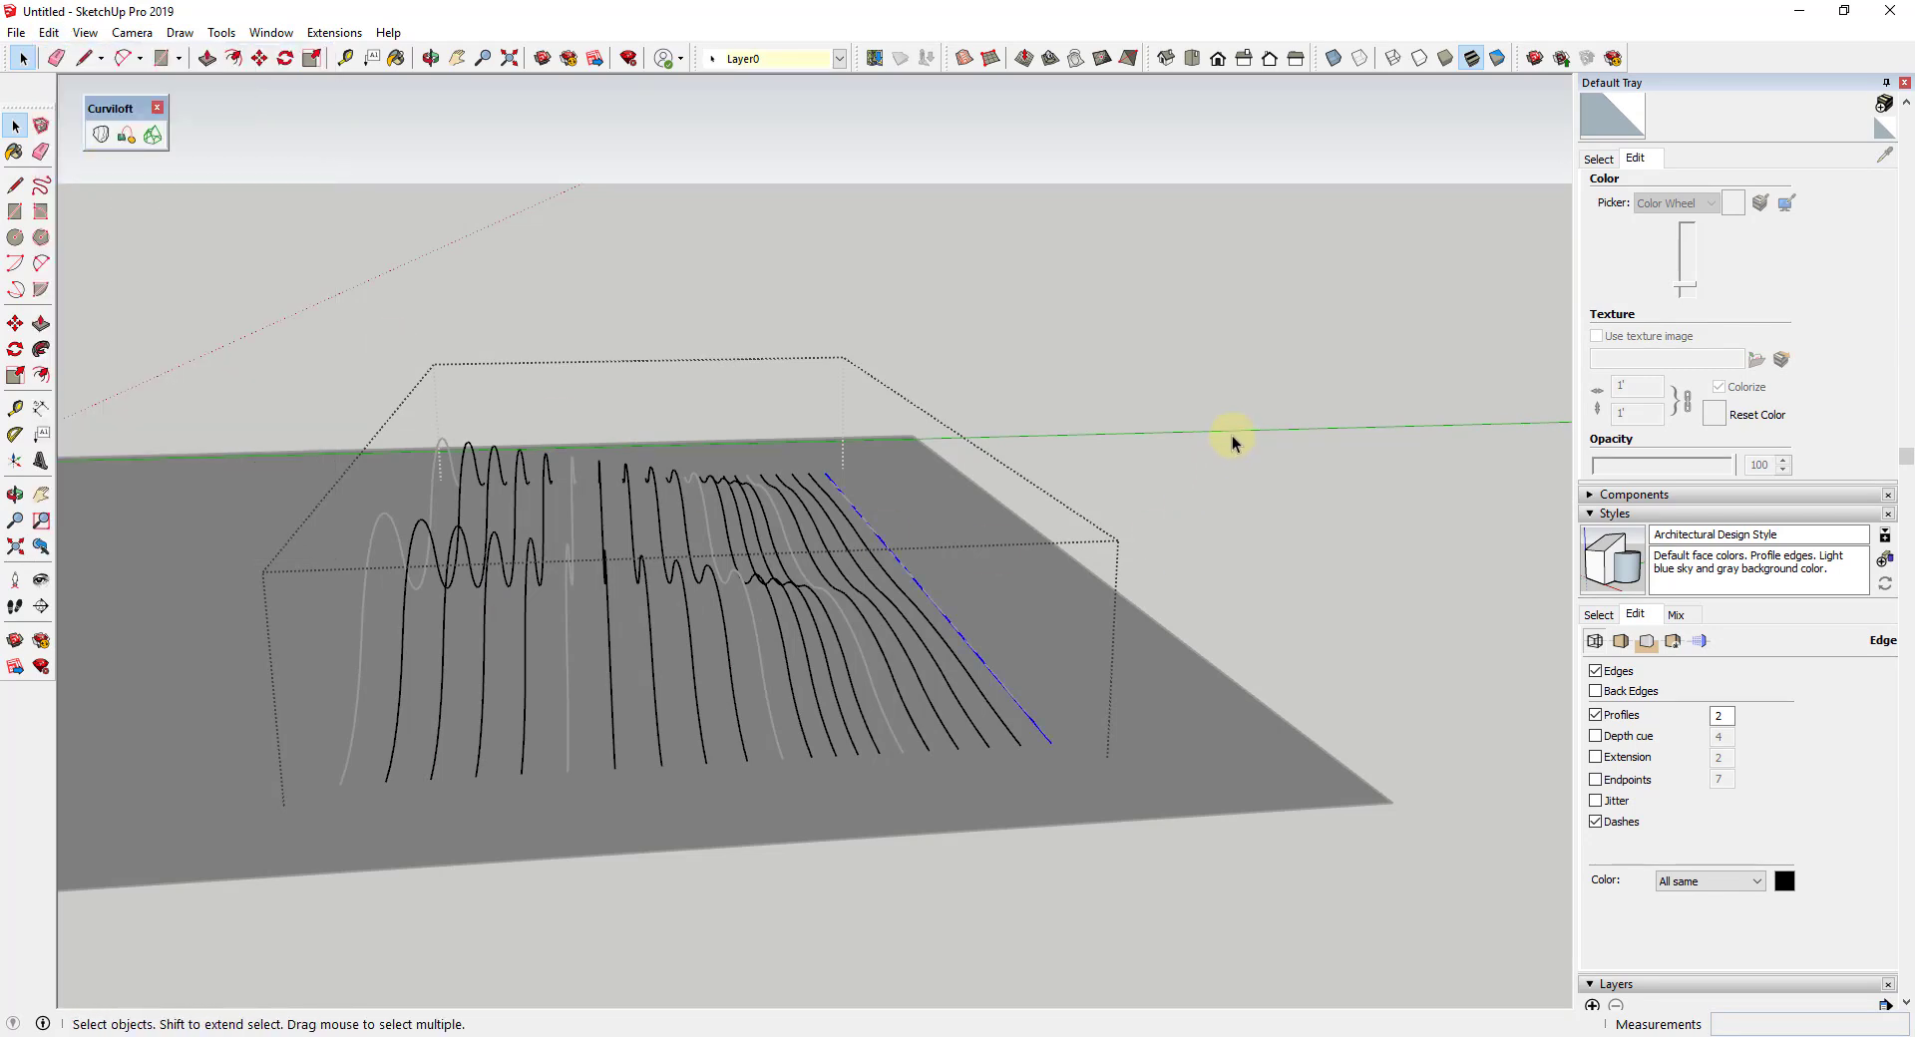
Reopen the intermediate-curve group and select all the curves inside it
click(619, 595)
scroll(590, 595, up, 1)
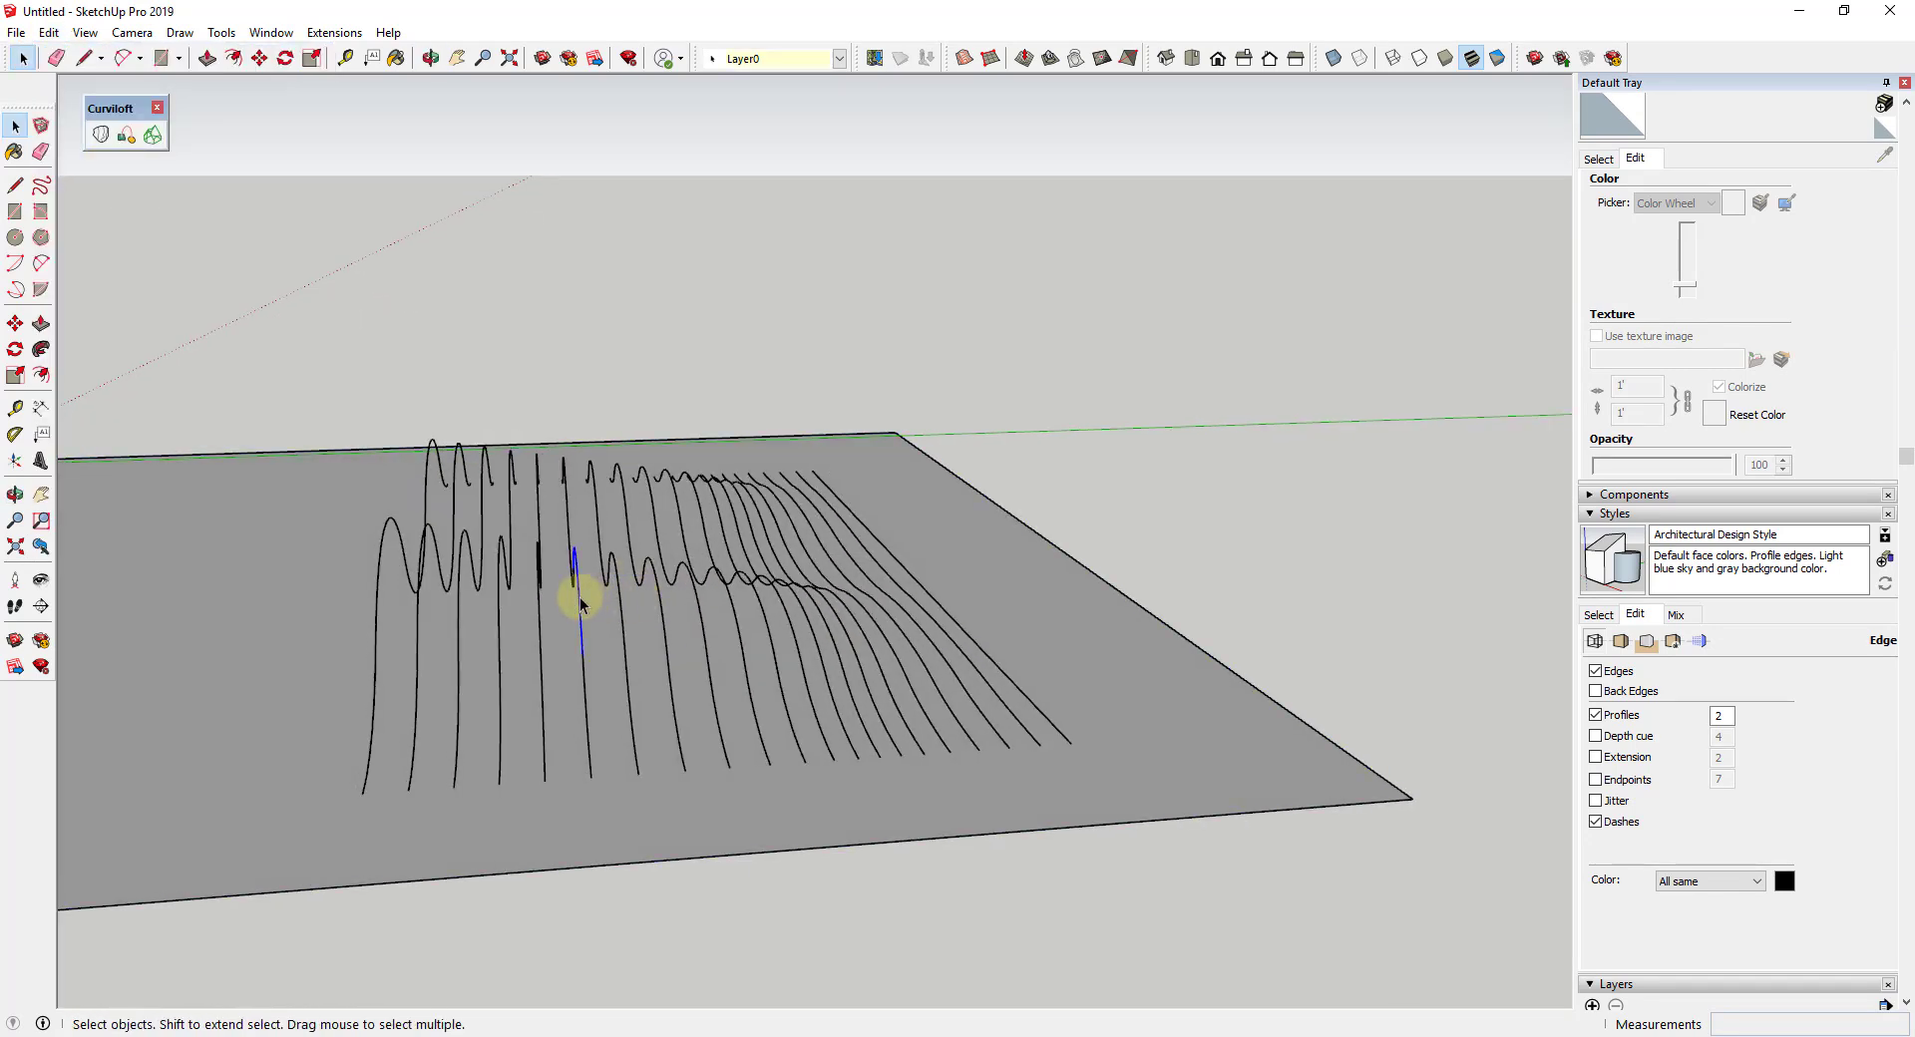
click(538, 599)
double_click(541, 602)
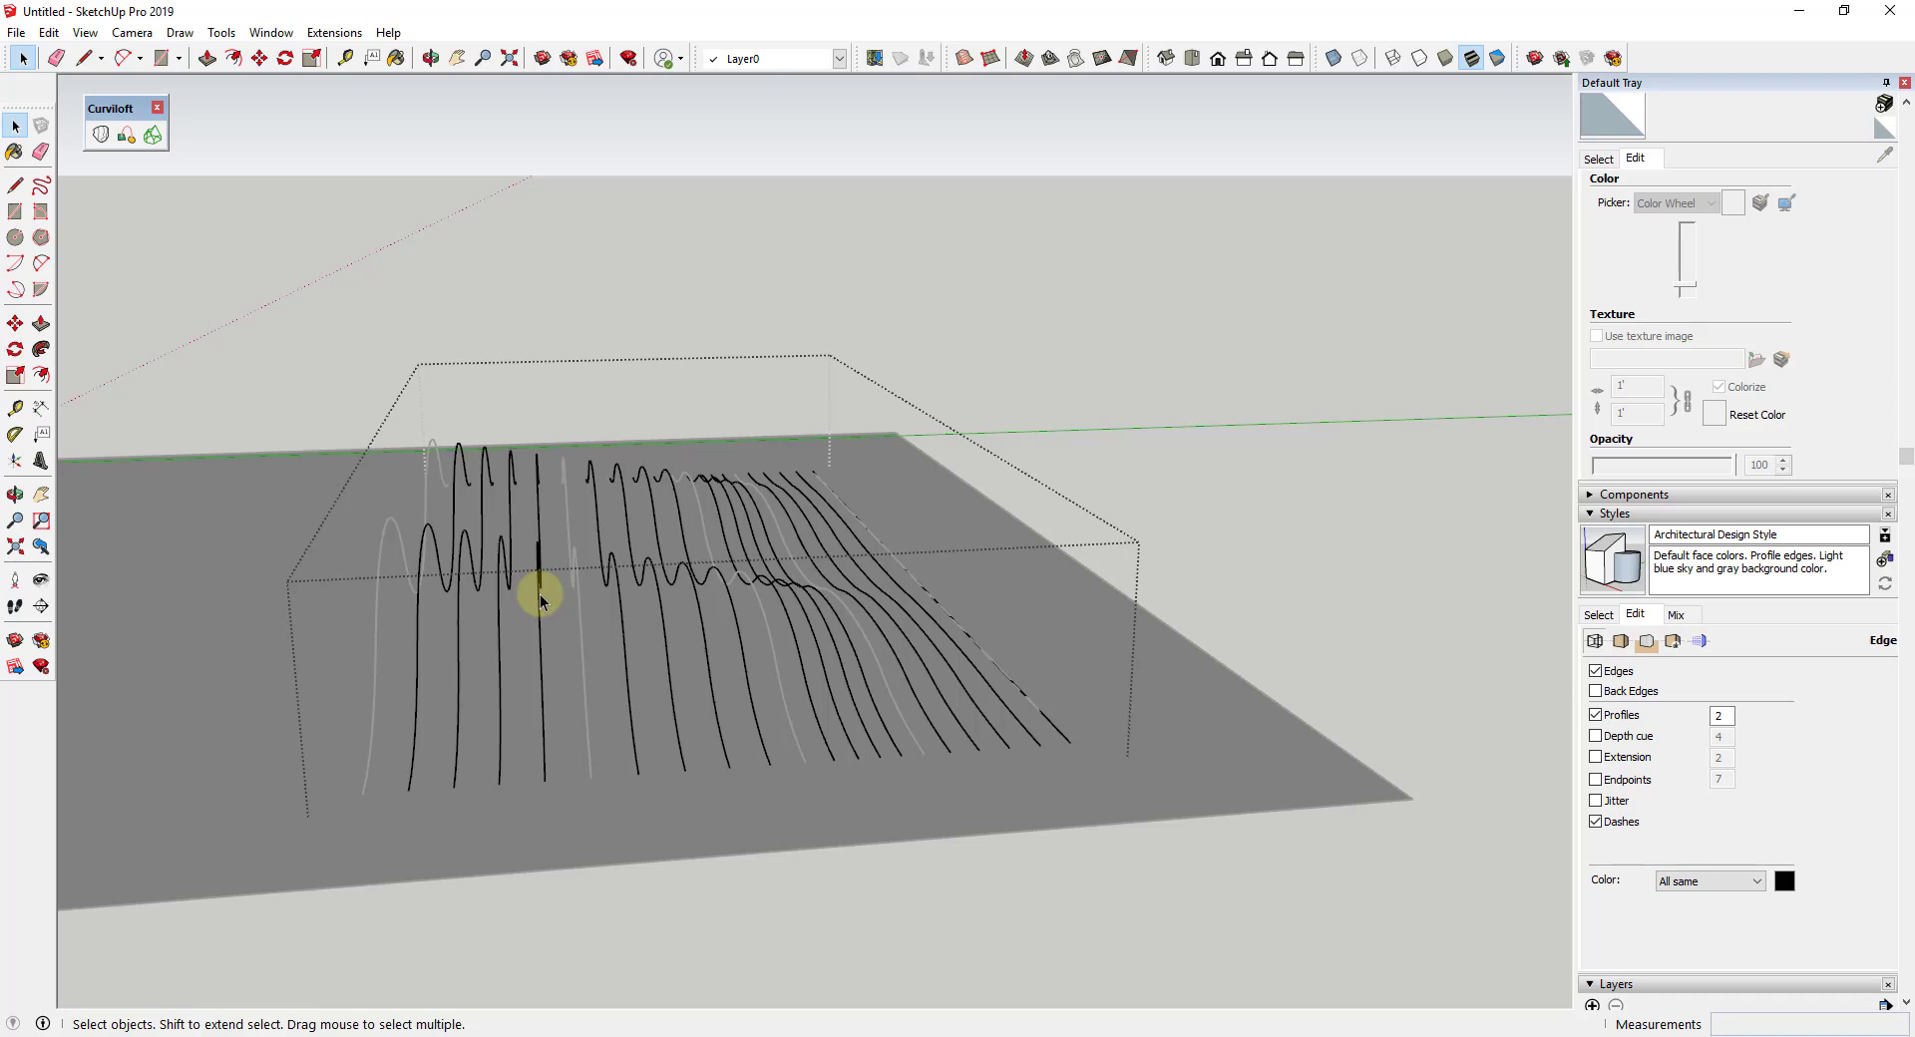
triple_click(546, 601)
key(m)
click(546, 602)
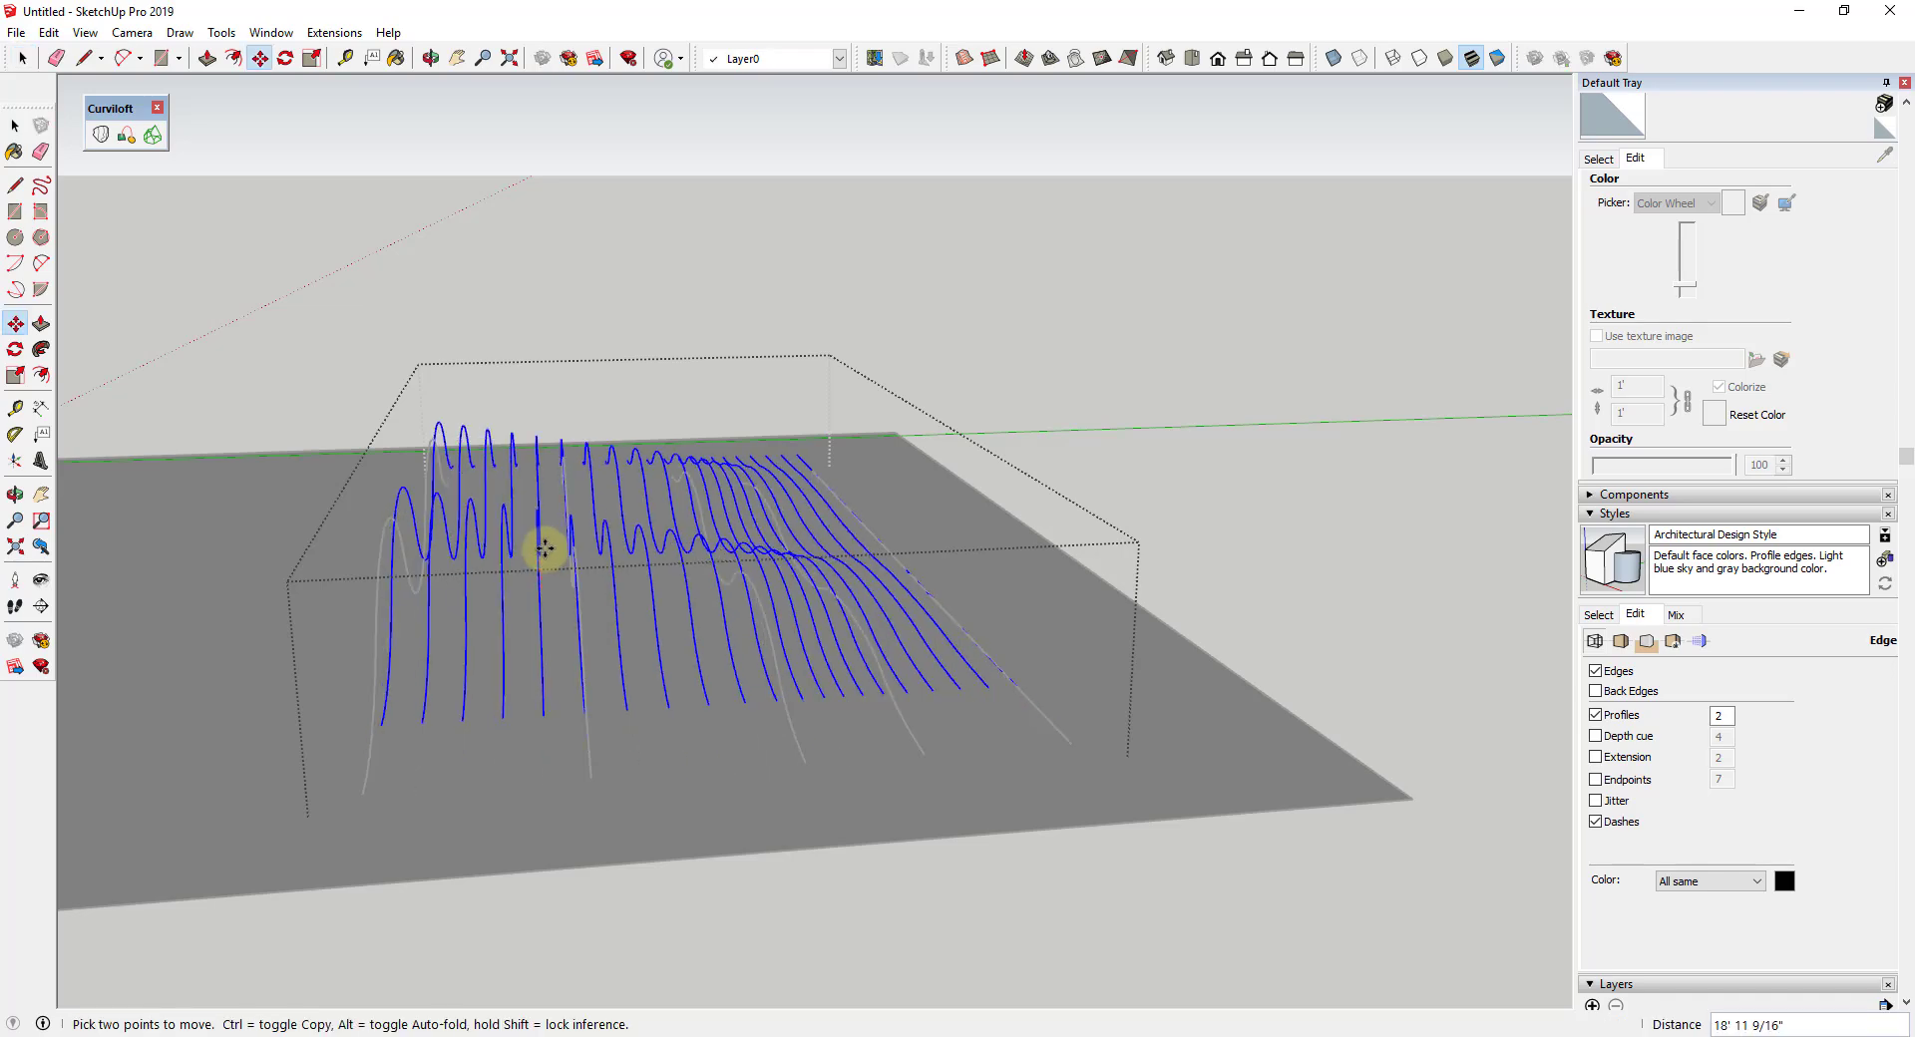
key(Escape)
key(space)
Convert the selected curves to cylinders with diameter 4, precision 12, following curves, as one group without separate tube groups
middle_drag(752, 585, 1031, 560)
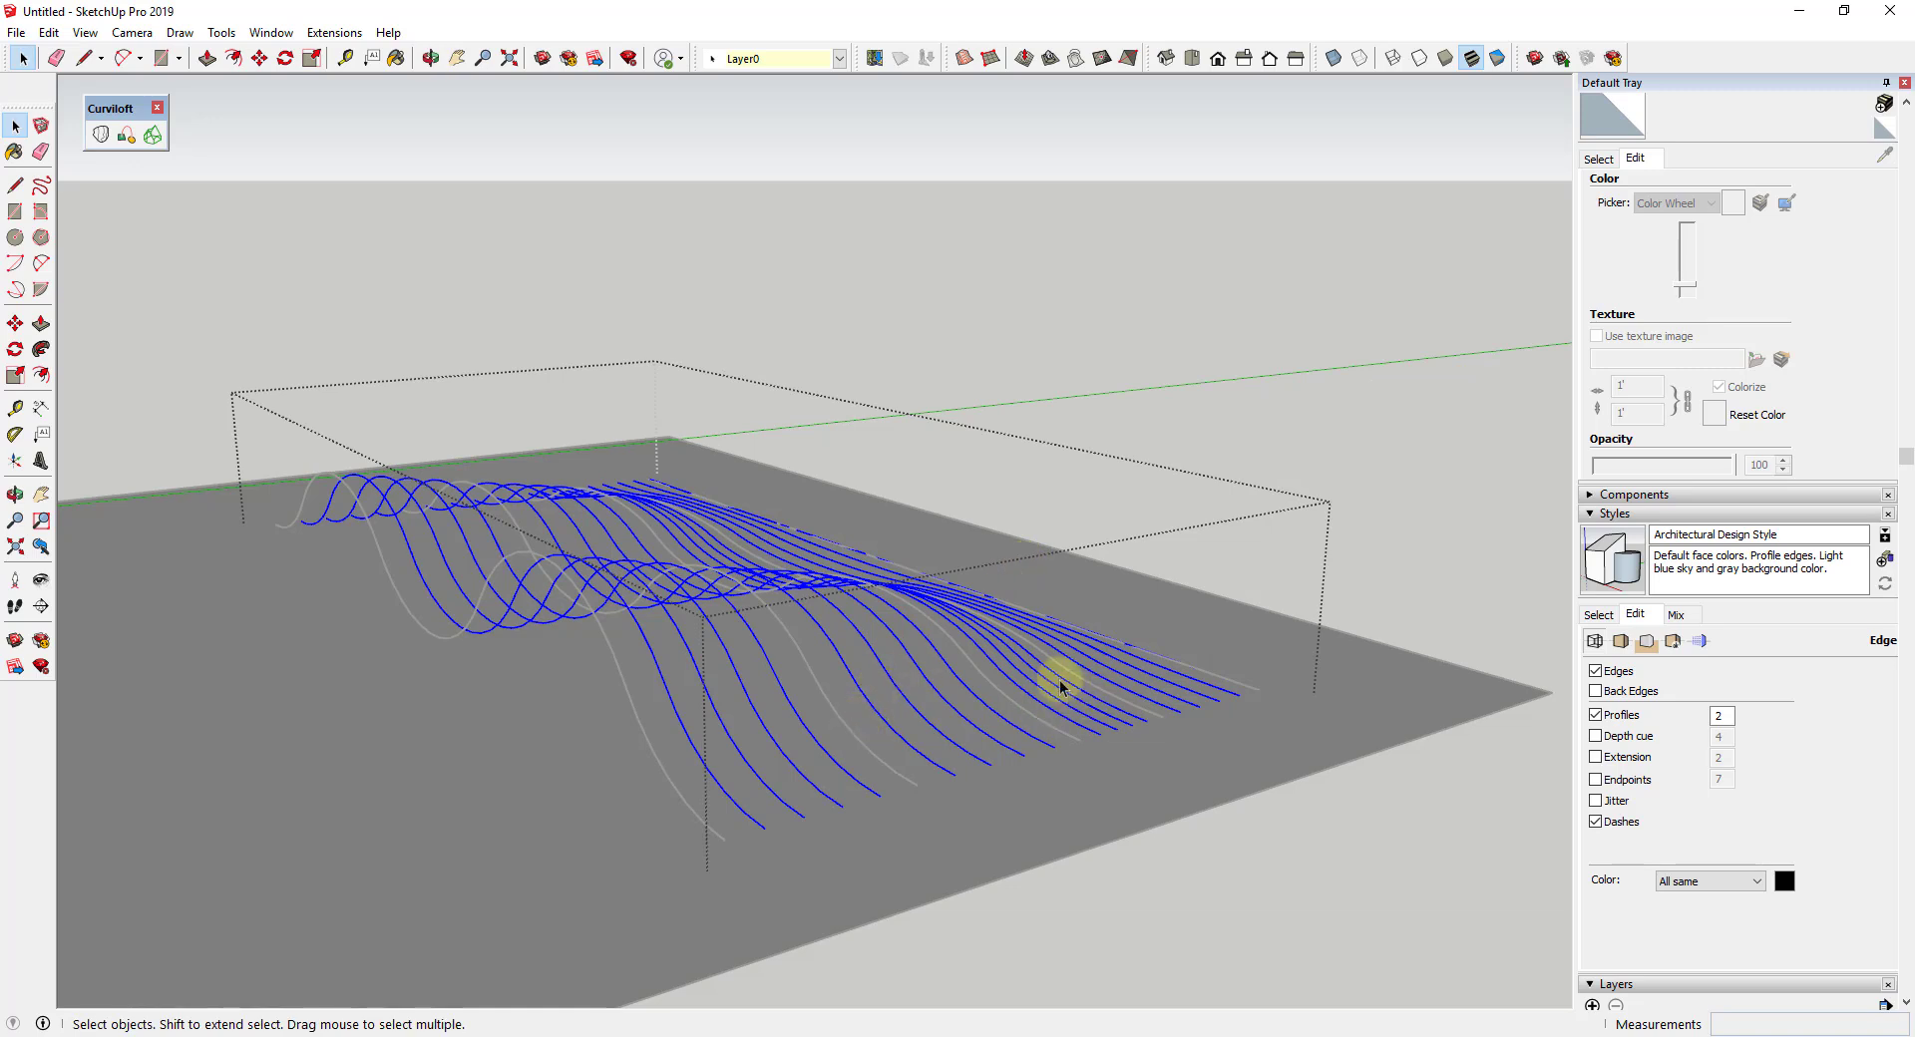
click(266, 42)
click(218, 40)
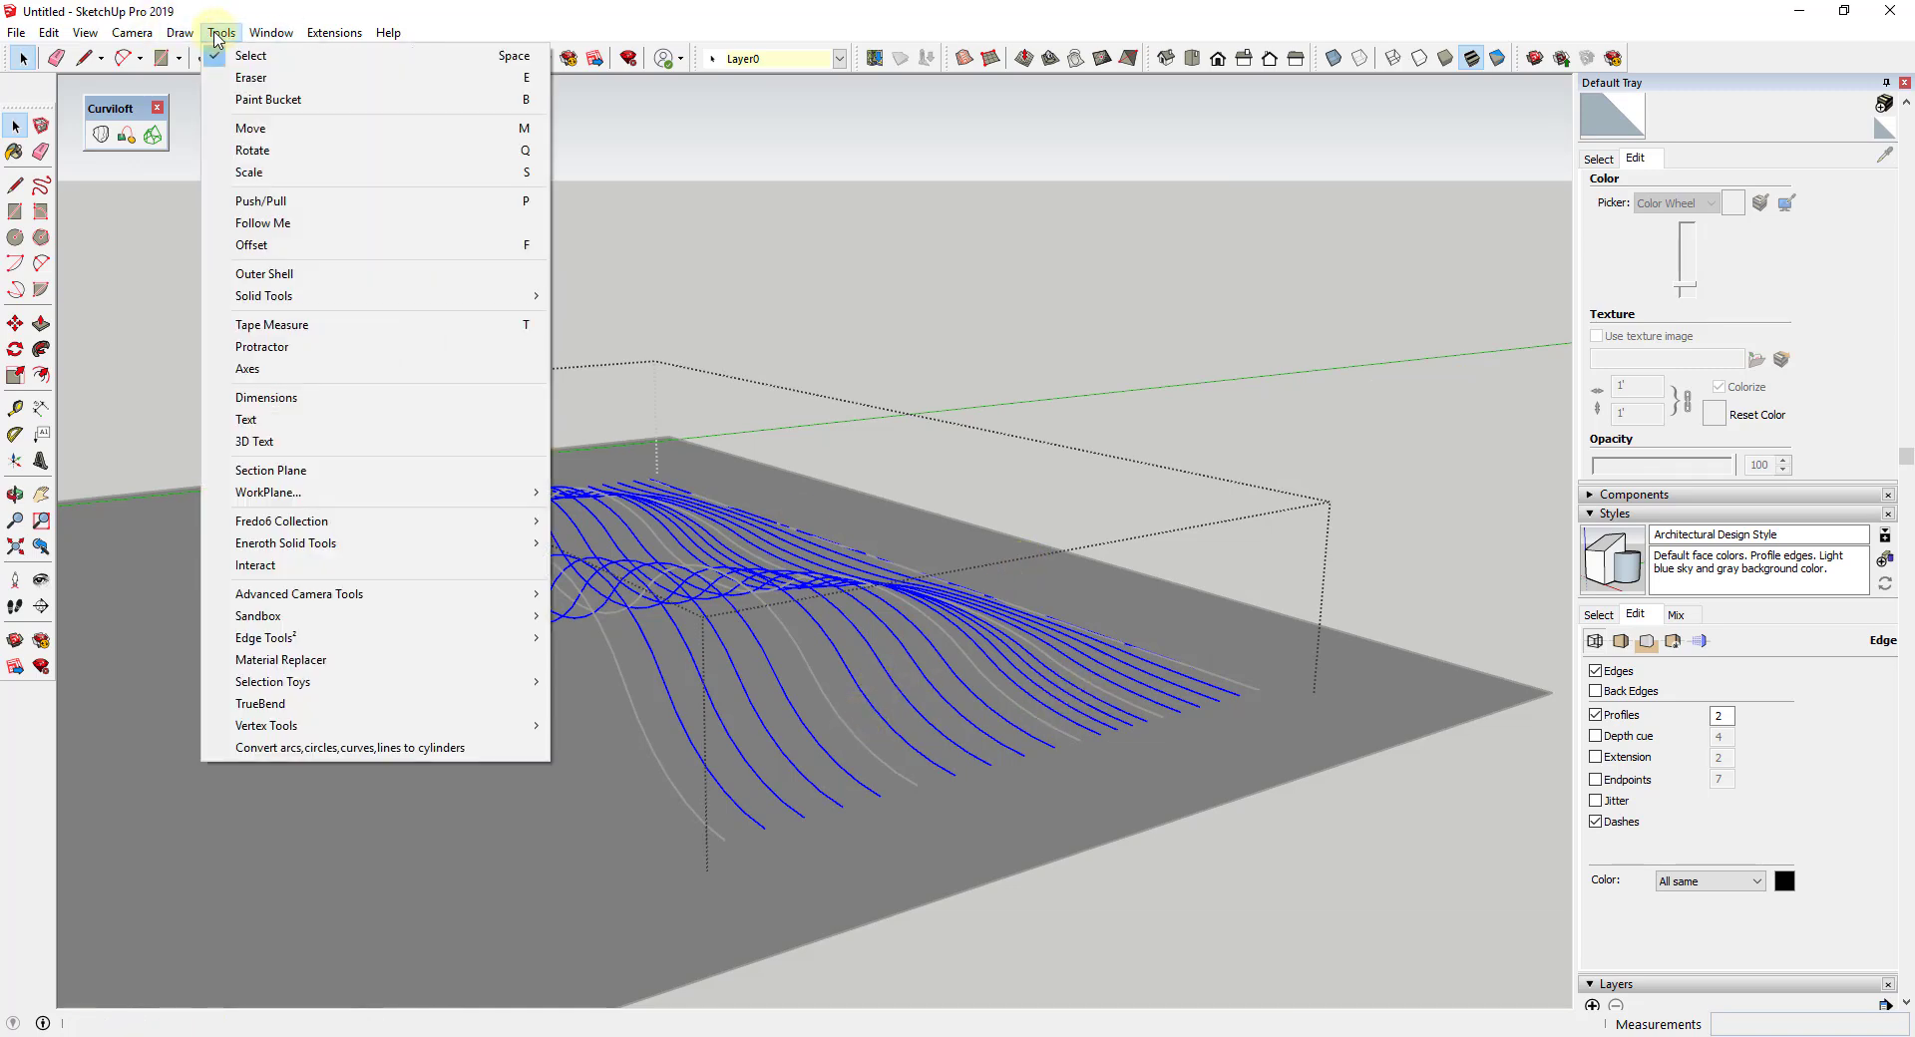
click(410, 749)
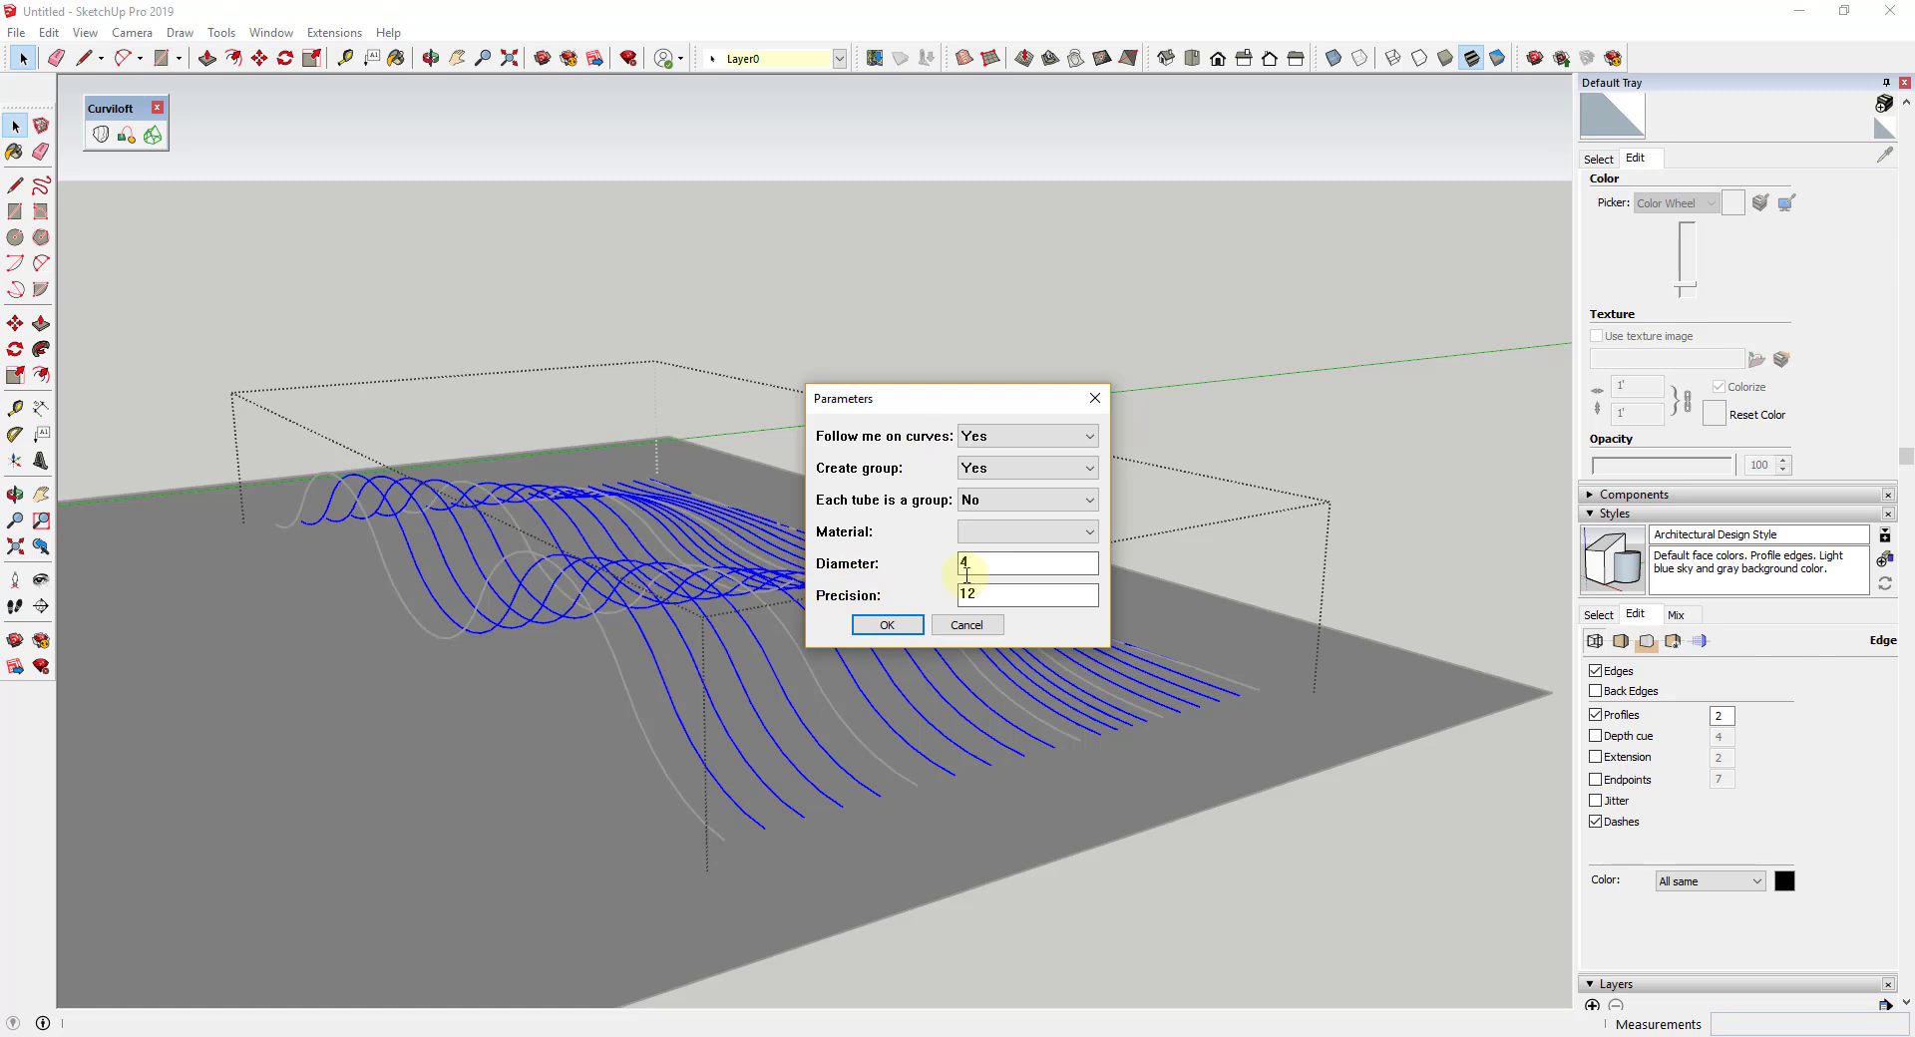
click(886, 625)
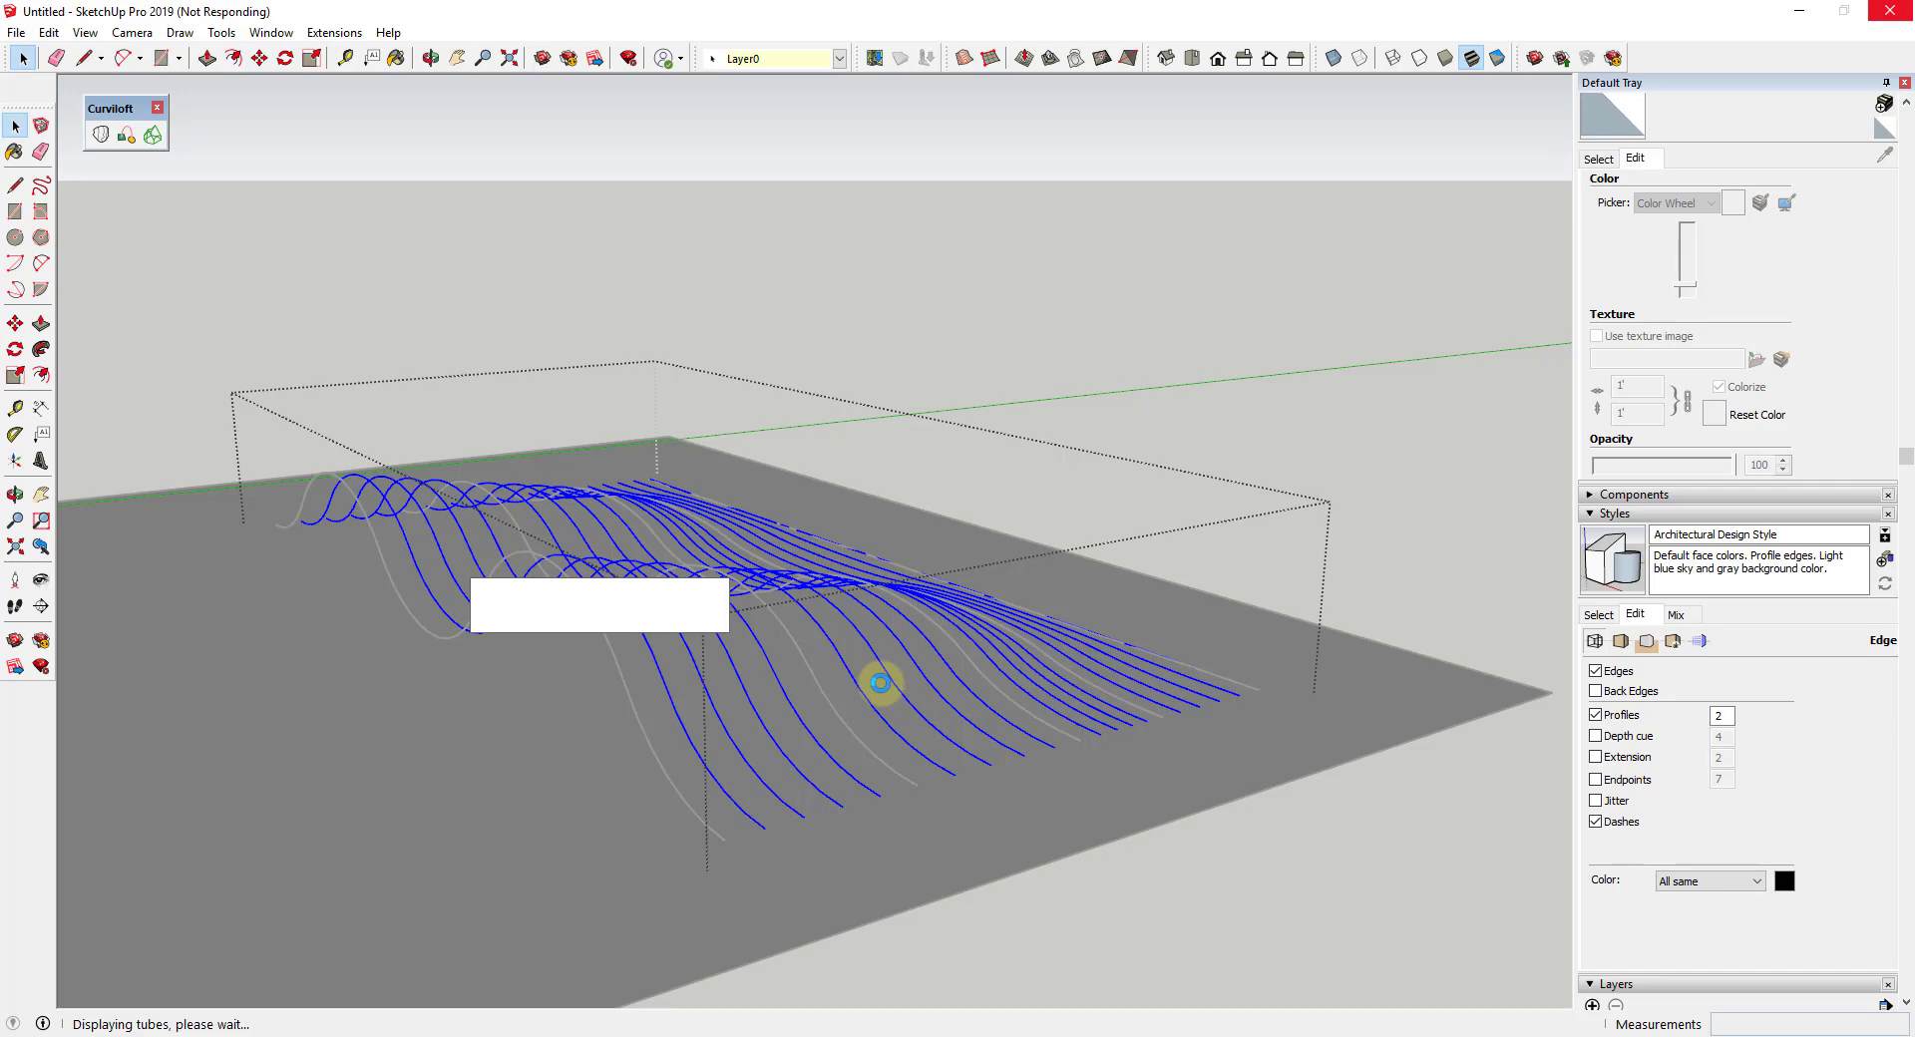
click(1077, 576)
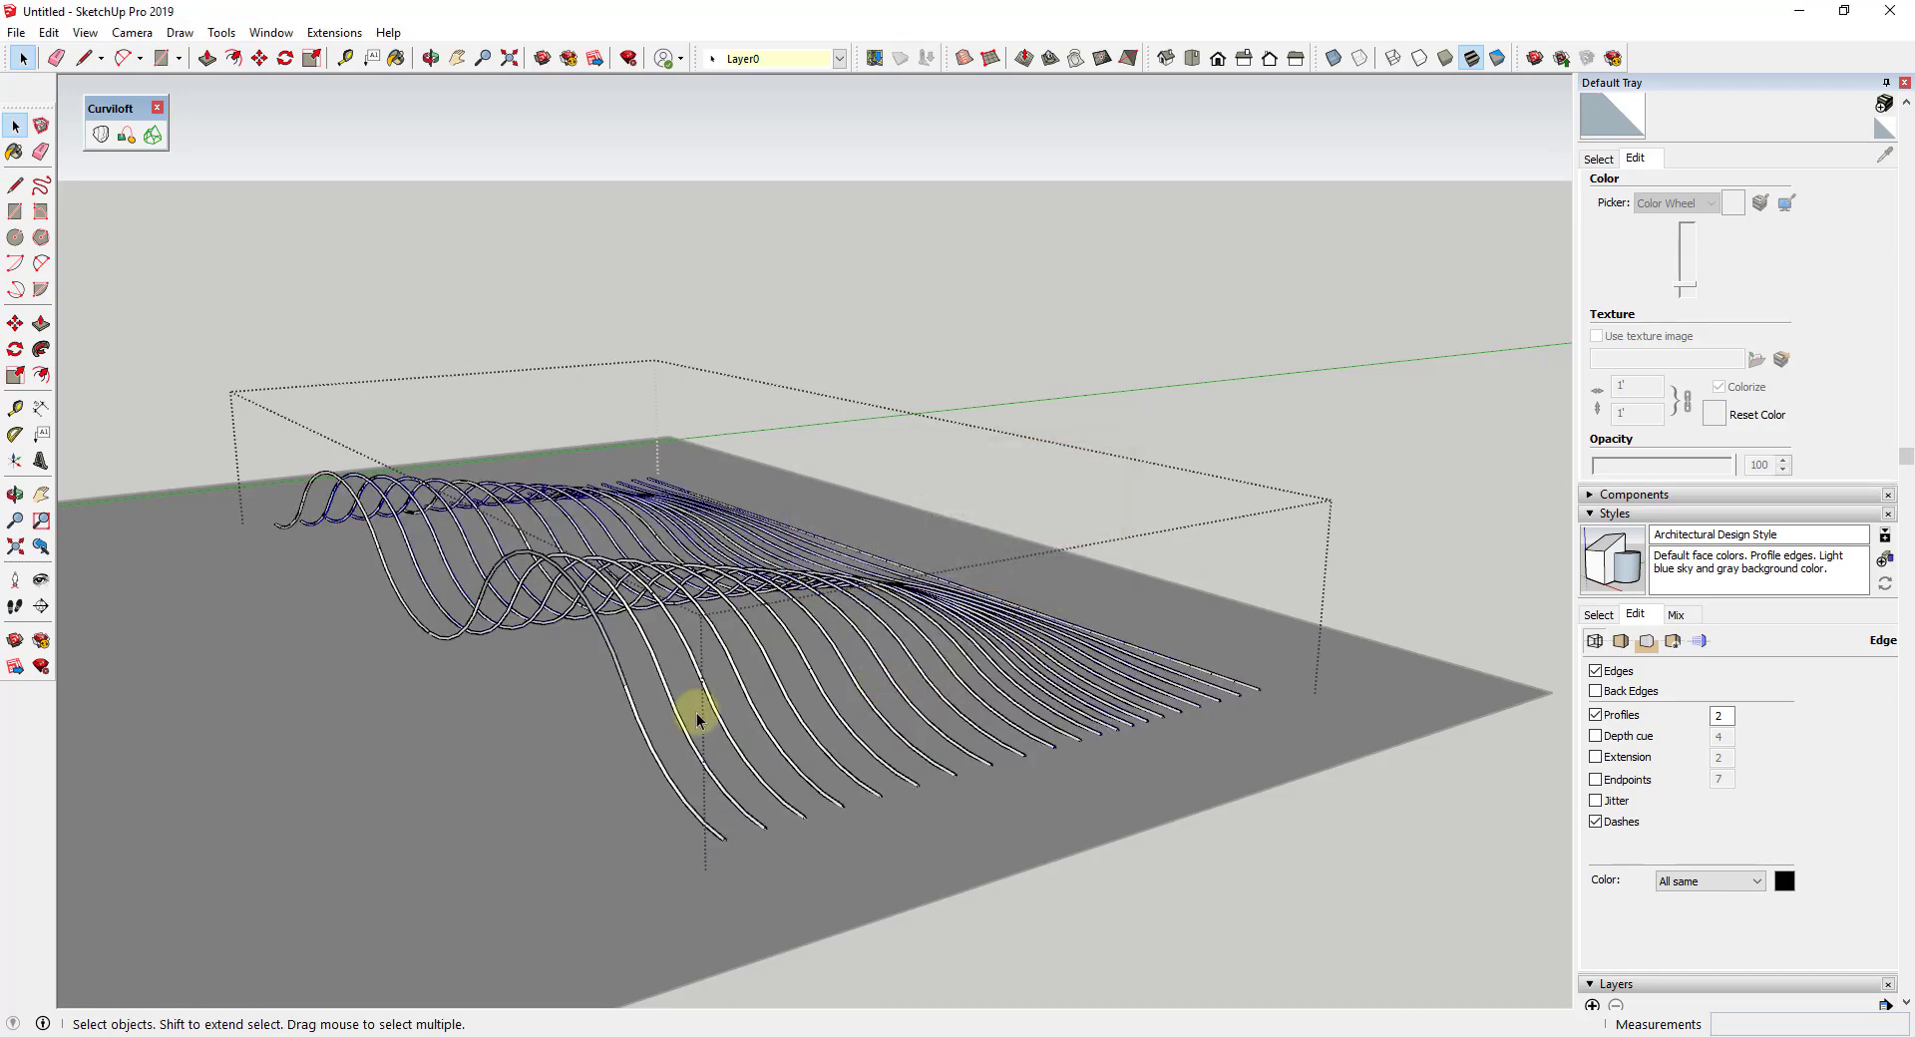
Inspect the new tubular ribs, leave their group, and unhide all hidden geometry to bring back the roof
scroll(697, 712, up, 5)
scroll(644, 620, down, 2)
middle_drag(662, 628, 705, 628)
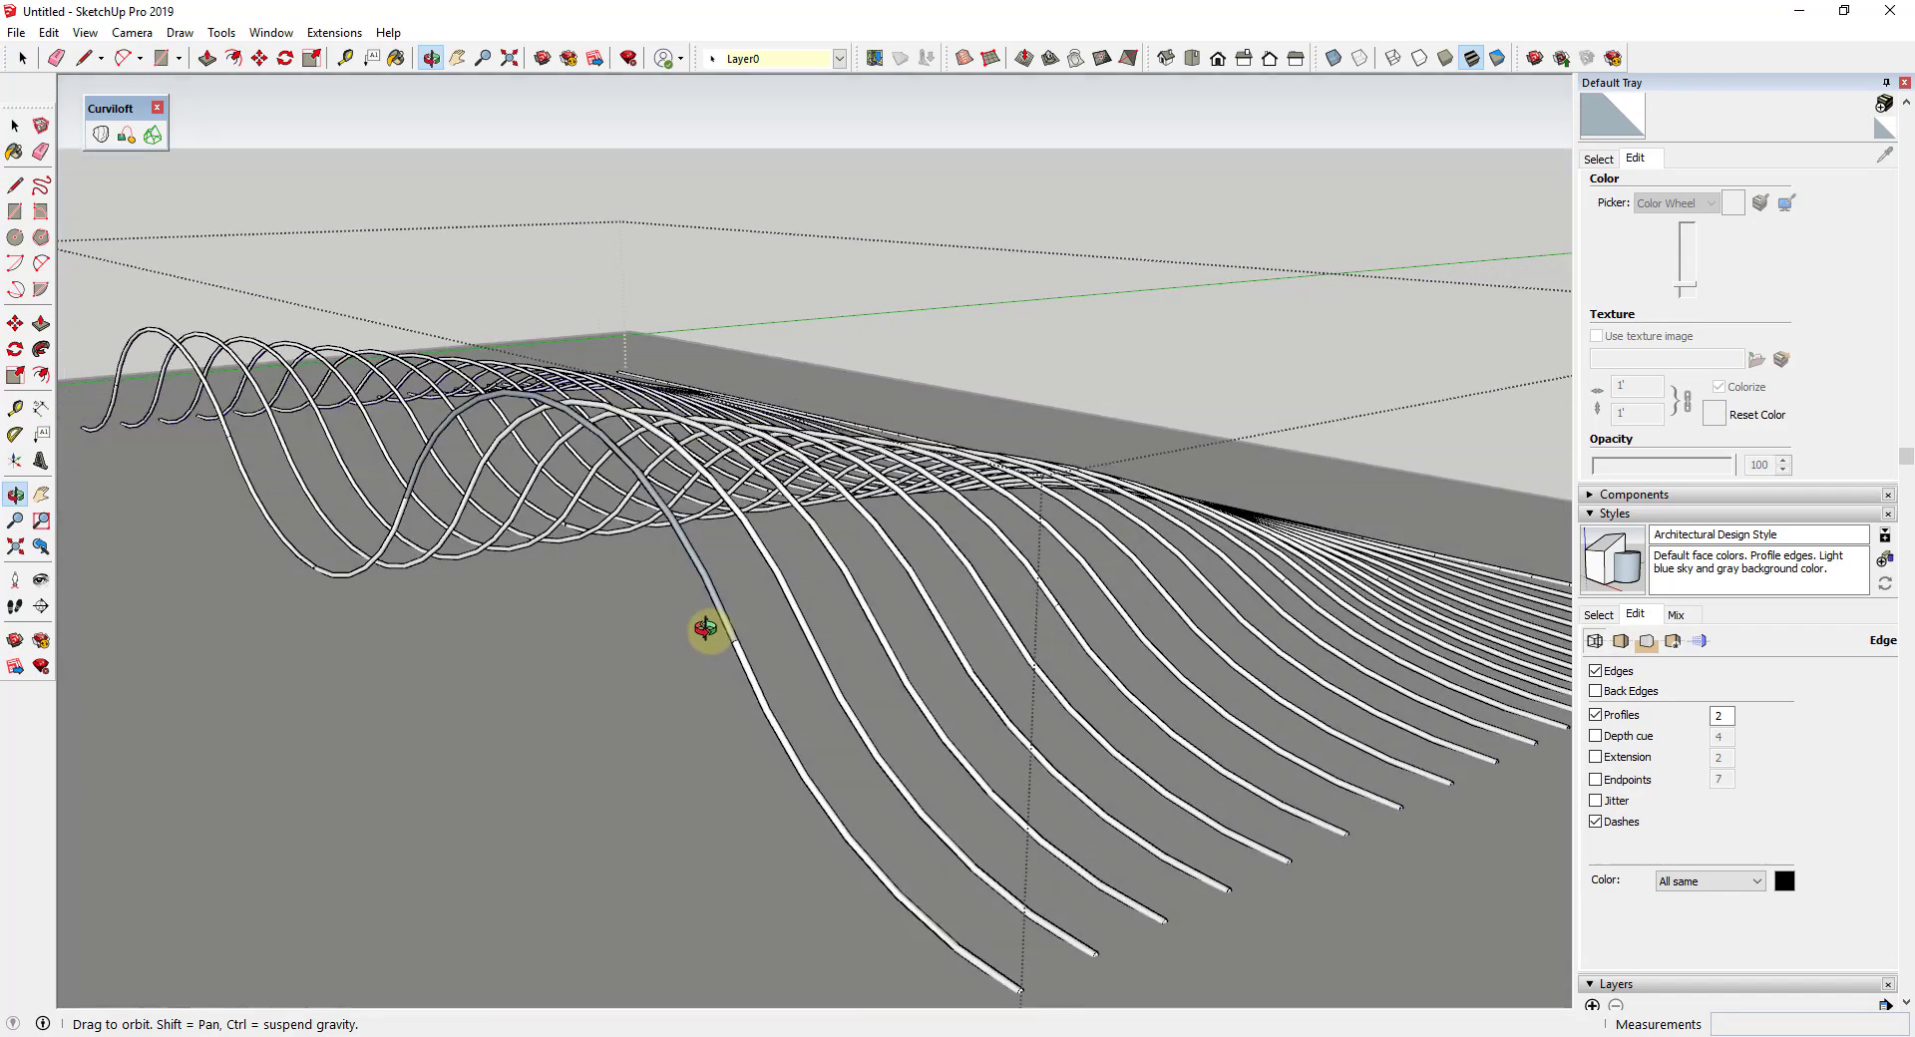
scroll(705, 629, down, 5)
click(48, 31)
mouse_move(110, 340)
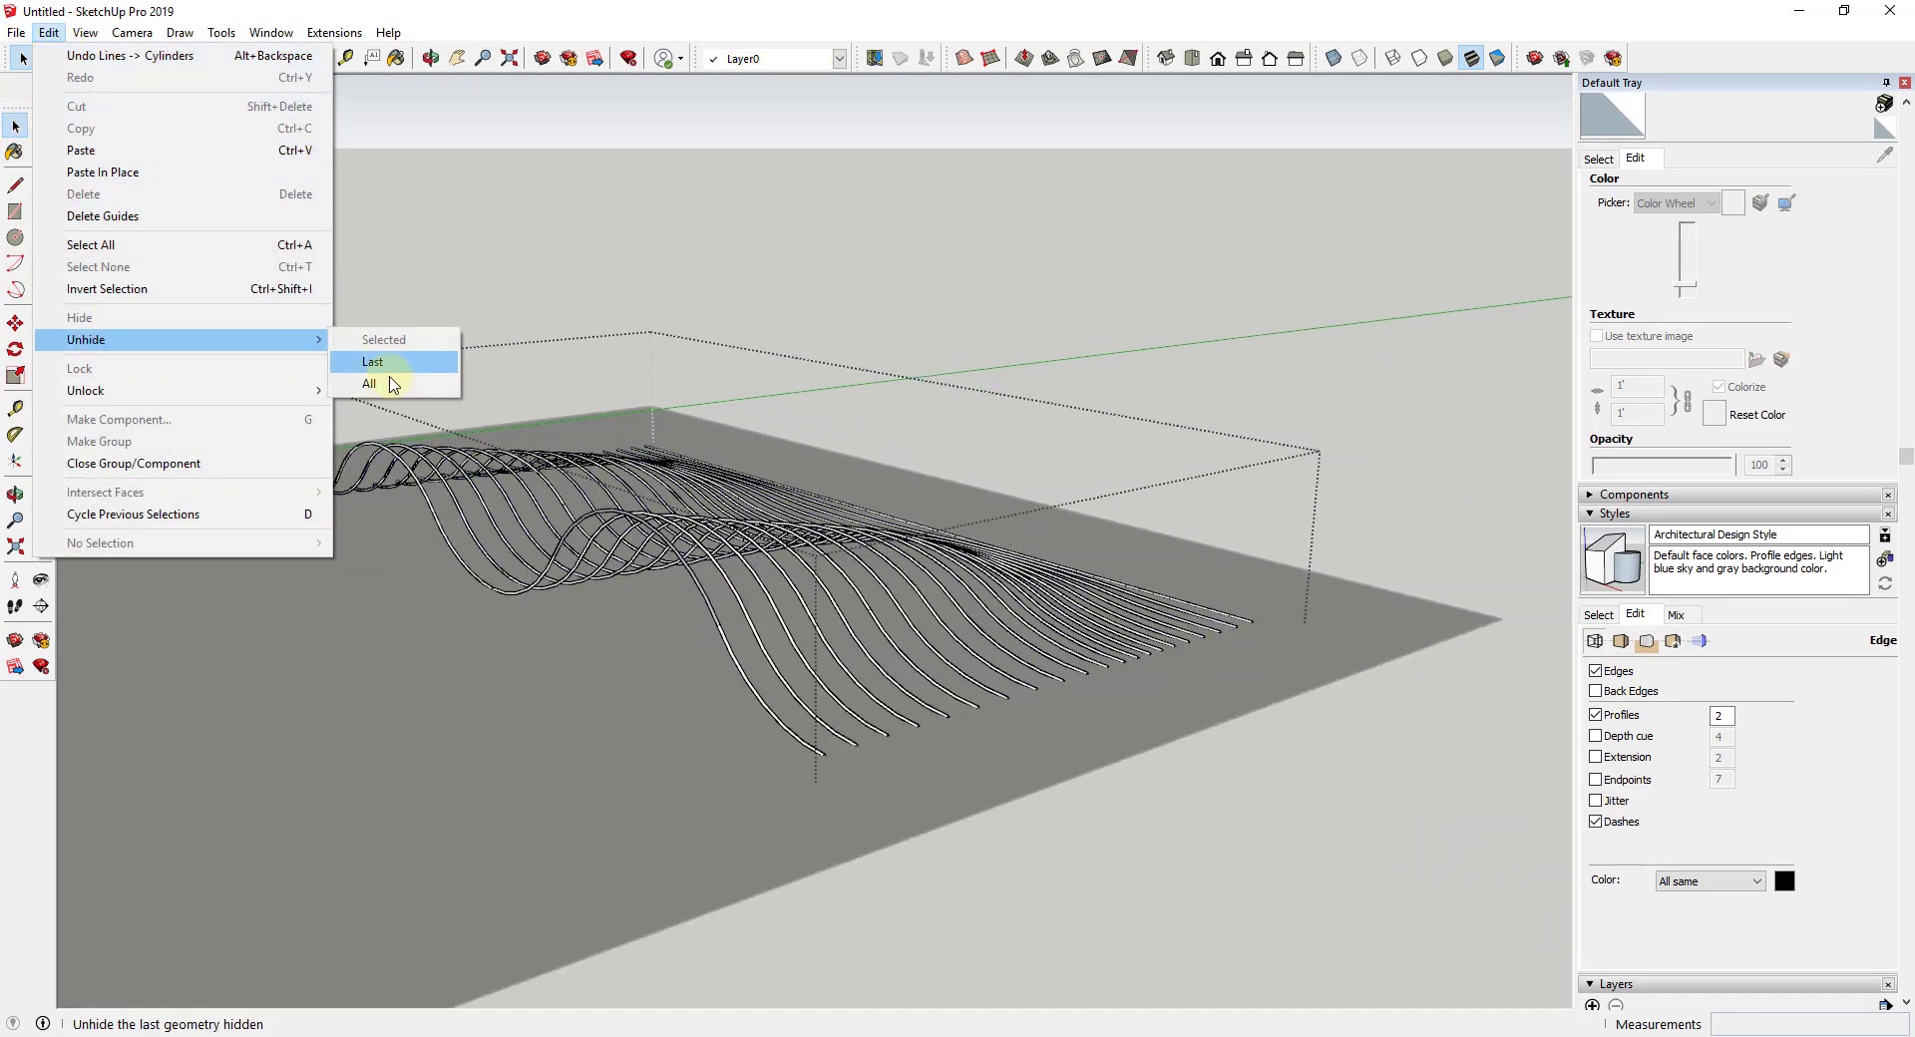
click(392, 383)
click(868, 426)
click(84, 32)
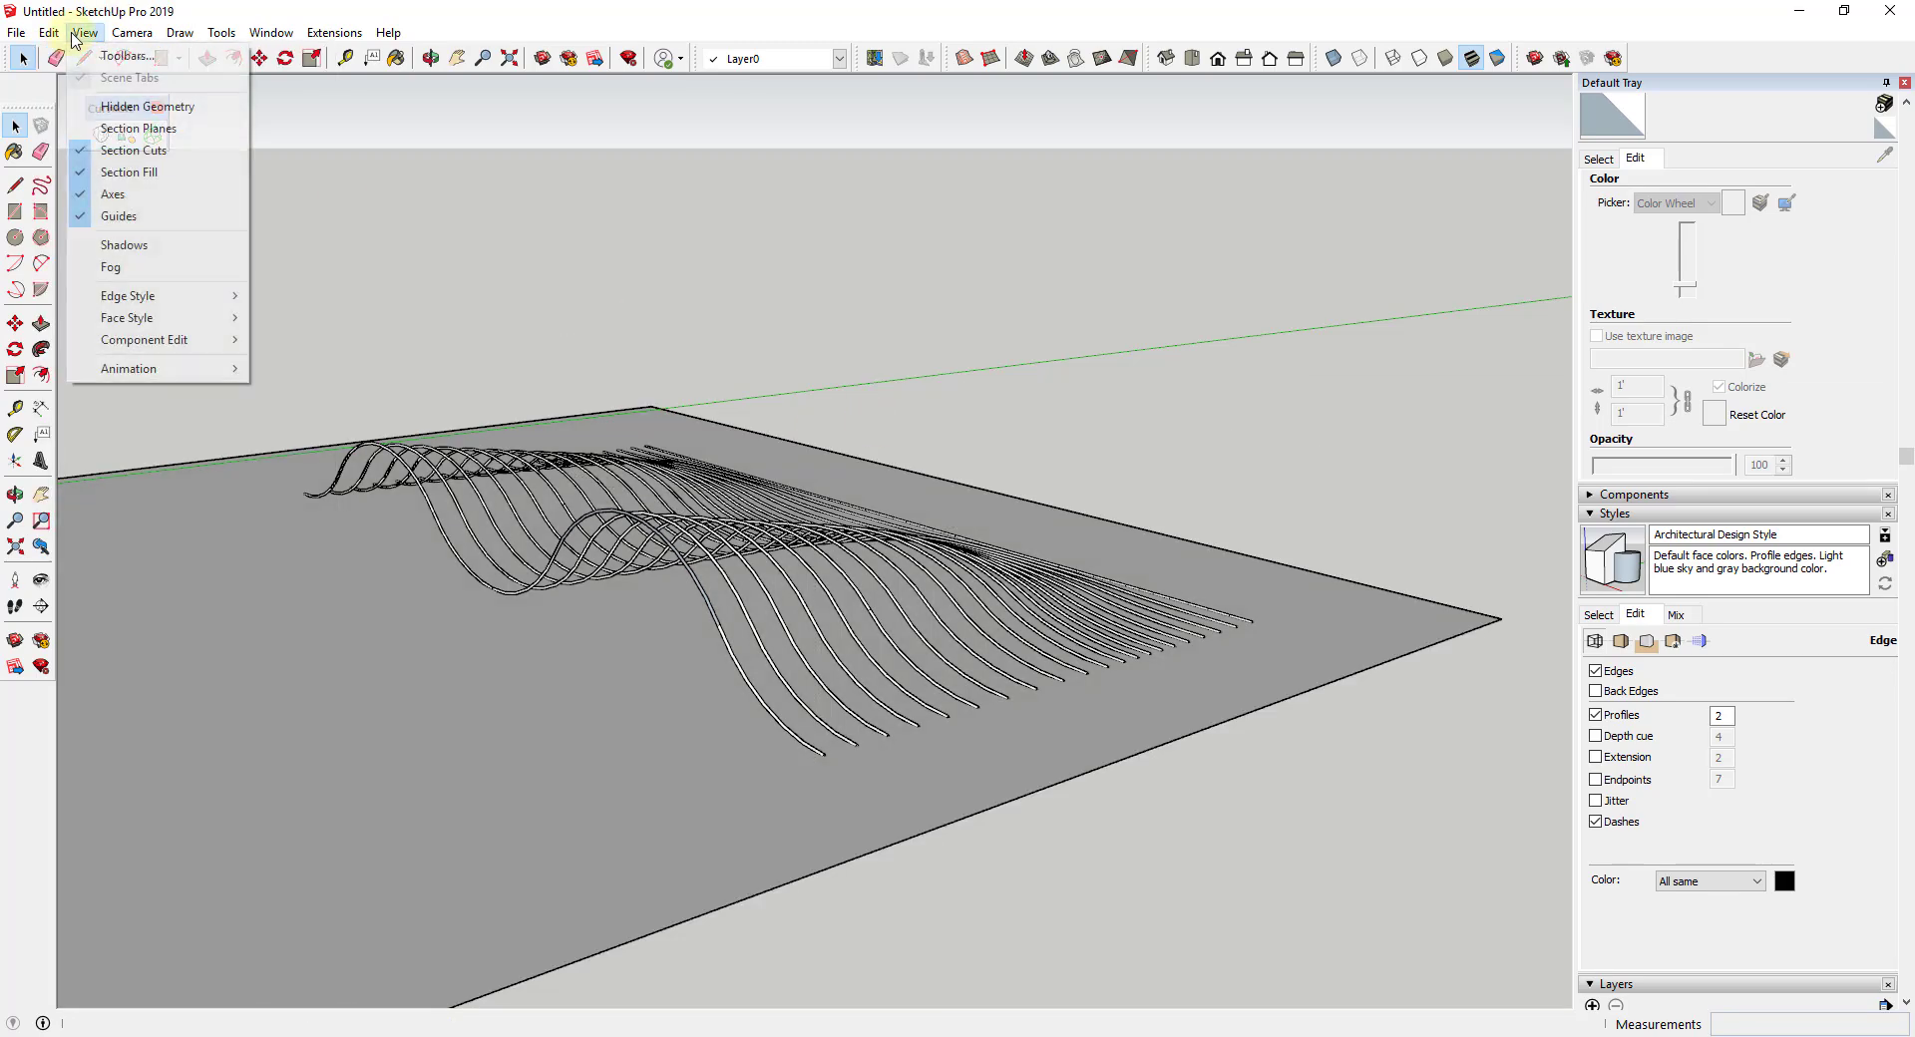
mouse_move(48, 32)
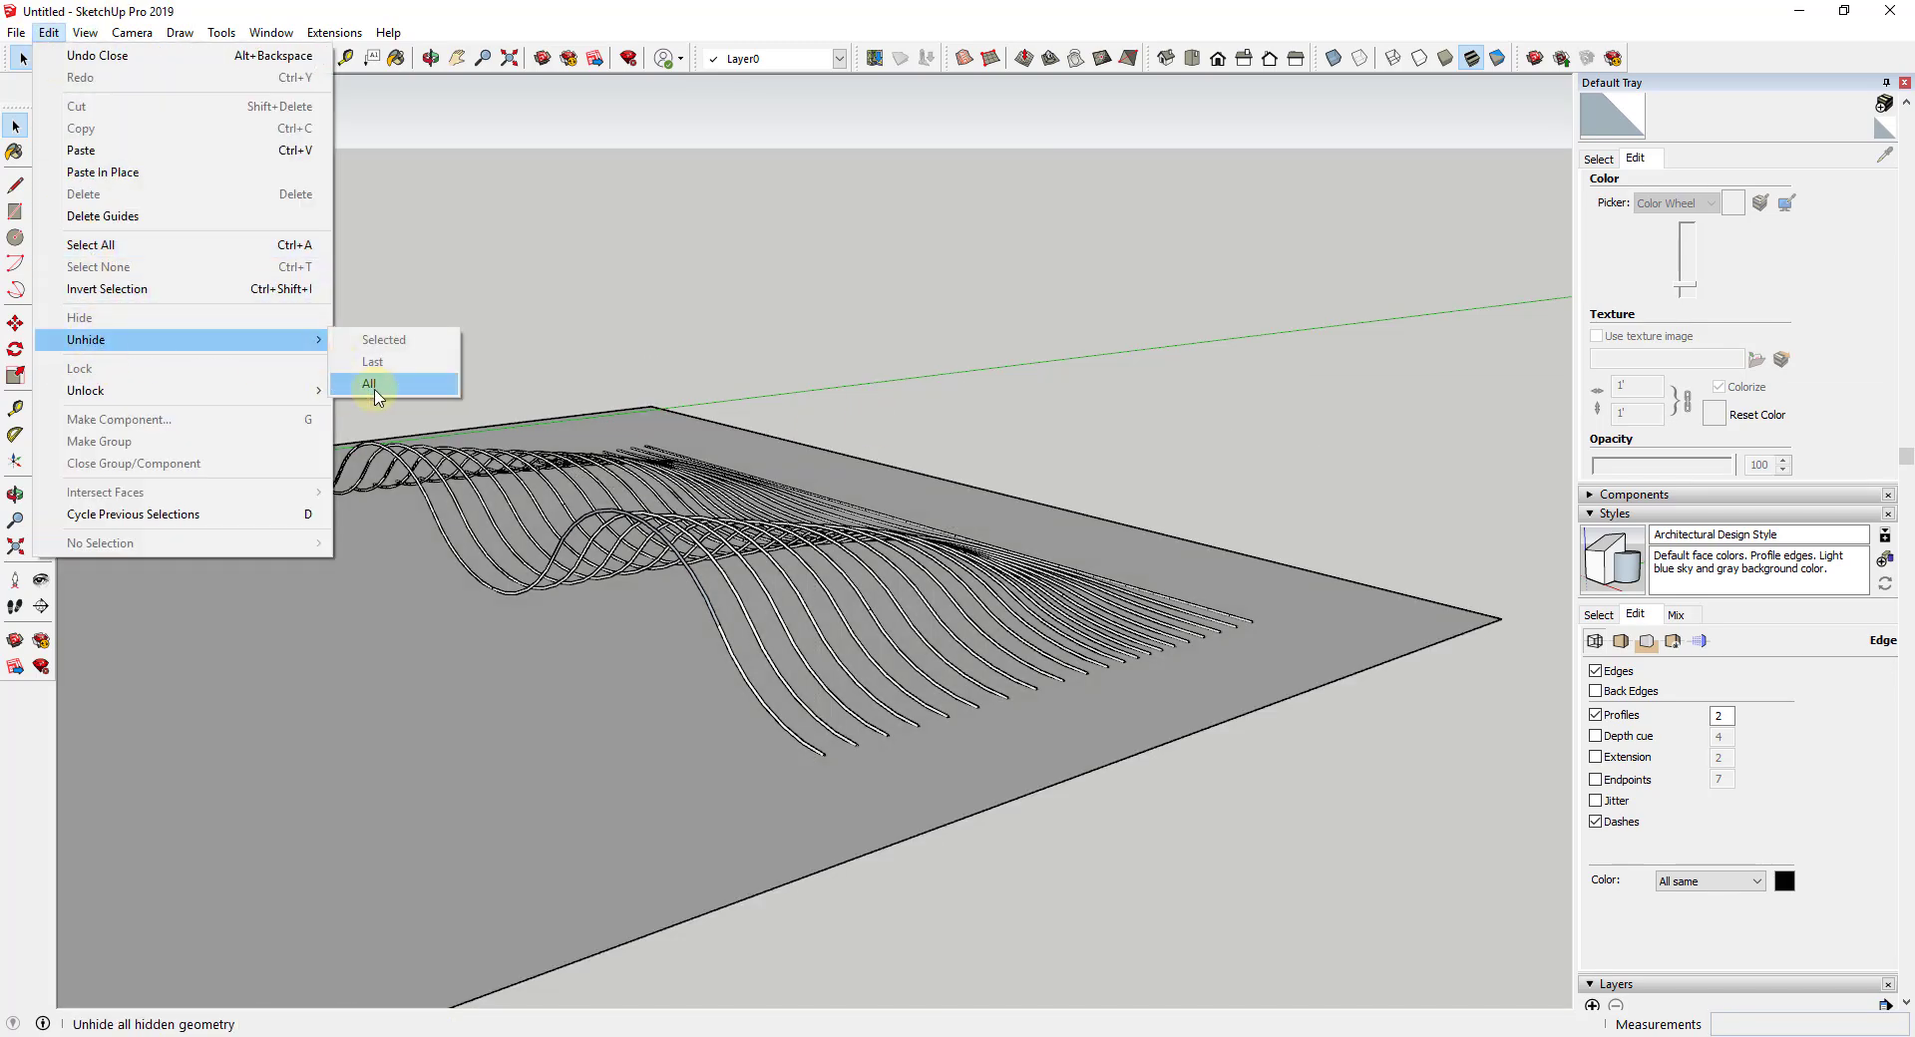
click(372, 381)
Open the roof group, select its whole surface, and paint it with the Translucent Glass Gray material
scroll(820, 577, up, 5)
scroll(898, 703, up, 3)
middle_drag(845, 726, 599, 768)
click(482, 513)
double_click(467, 463)
triple_click(475, 457)
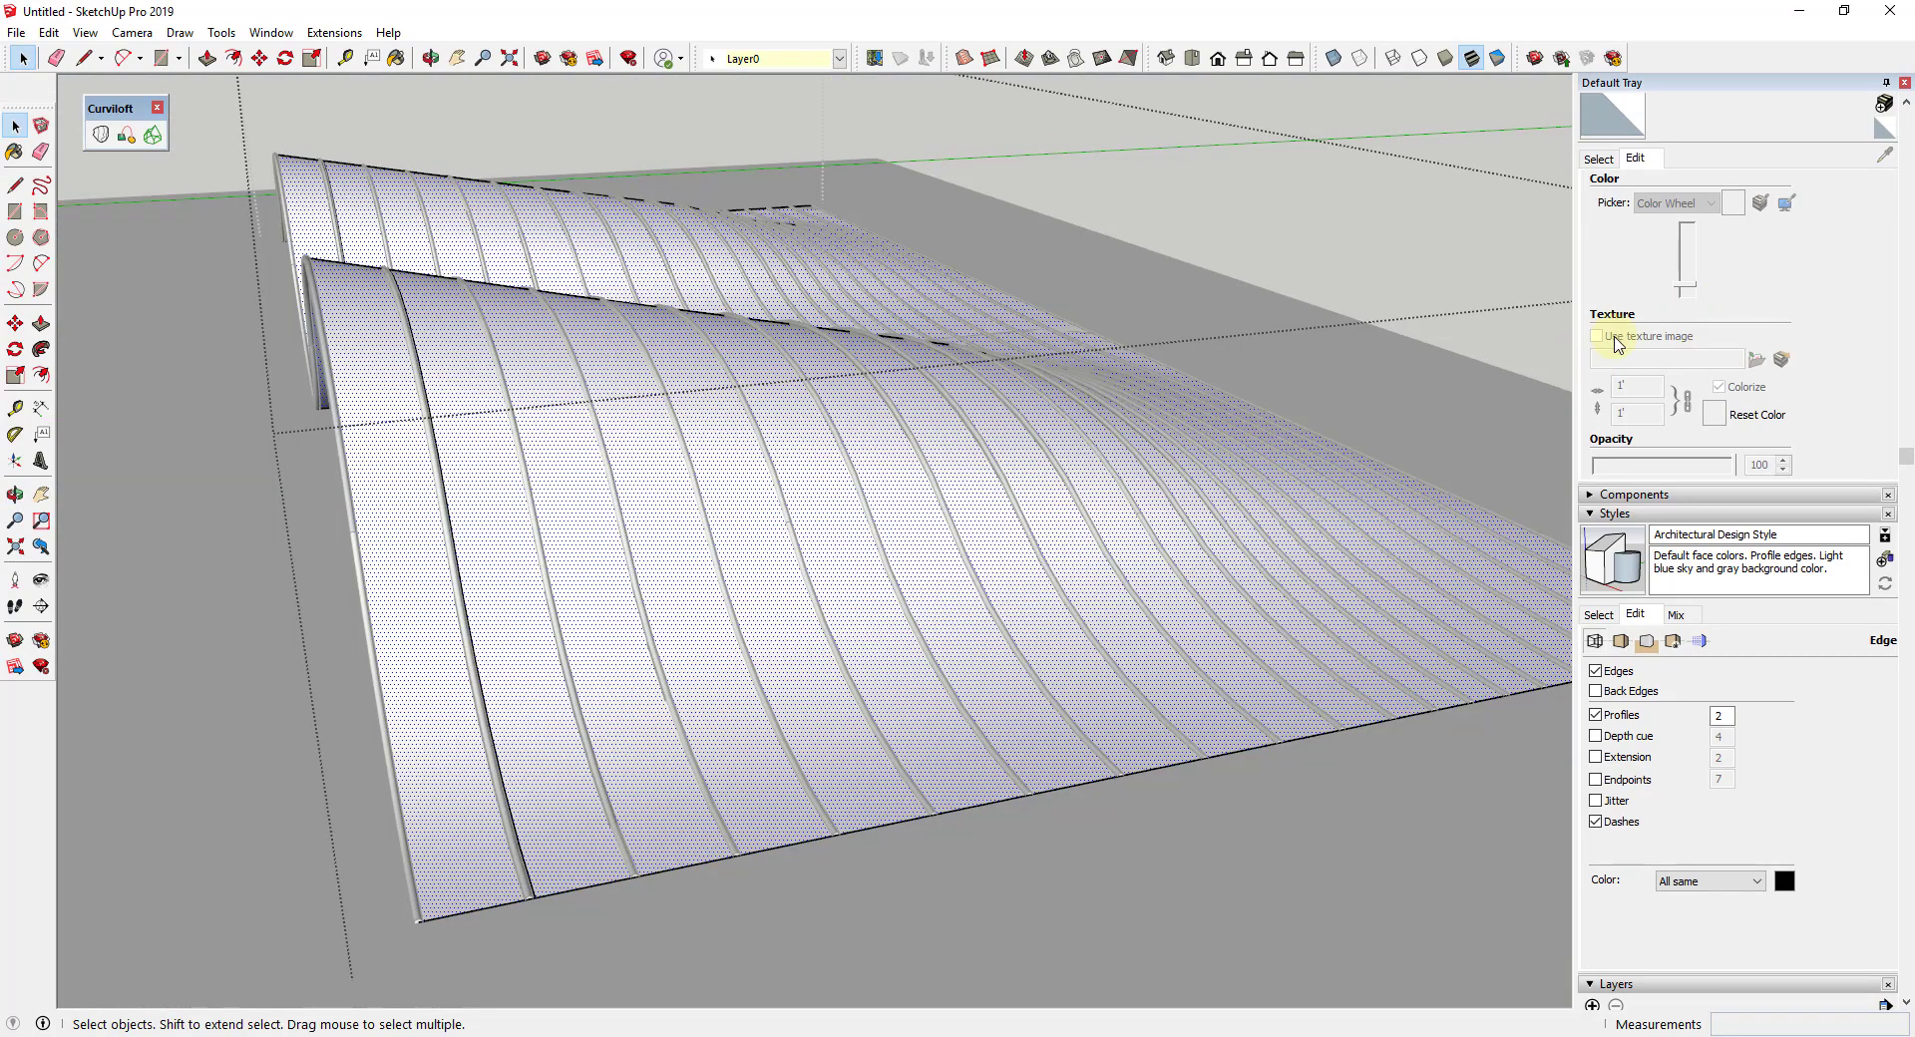
scroll(1755, 458, up, 3)
click(1599, 397)
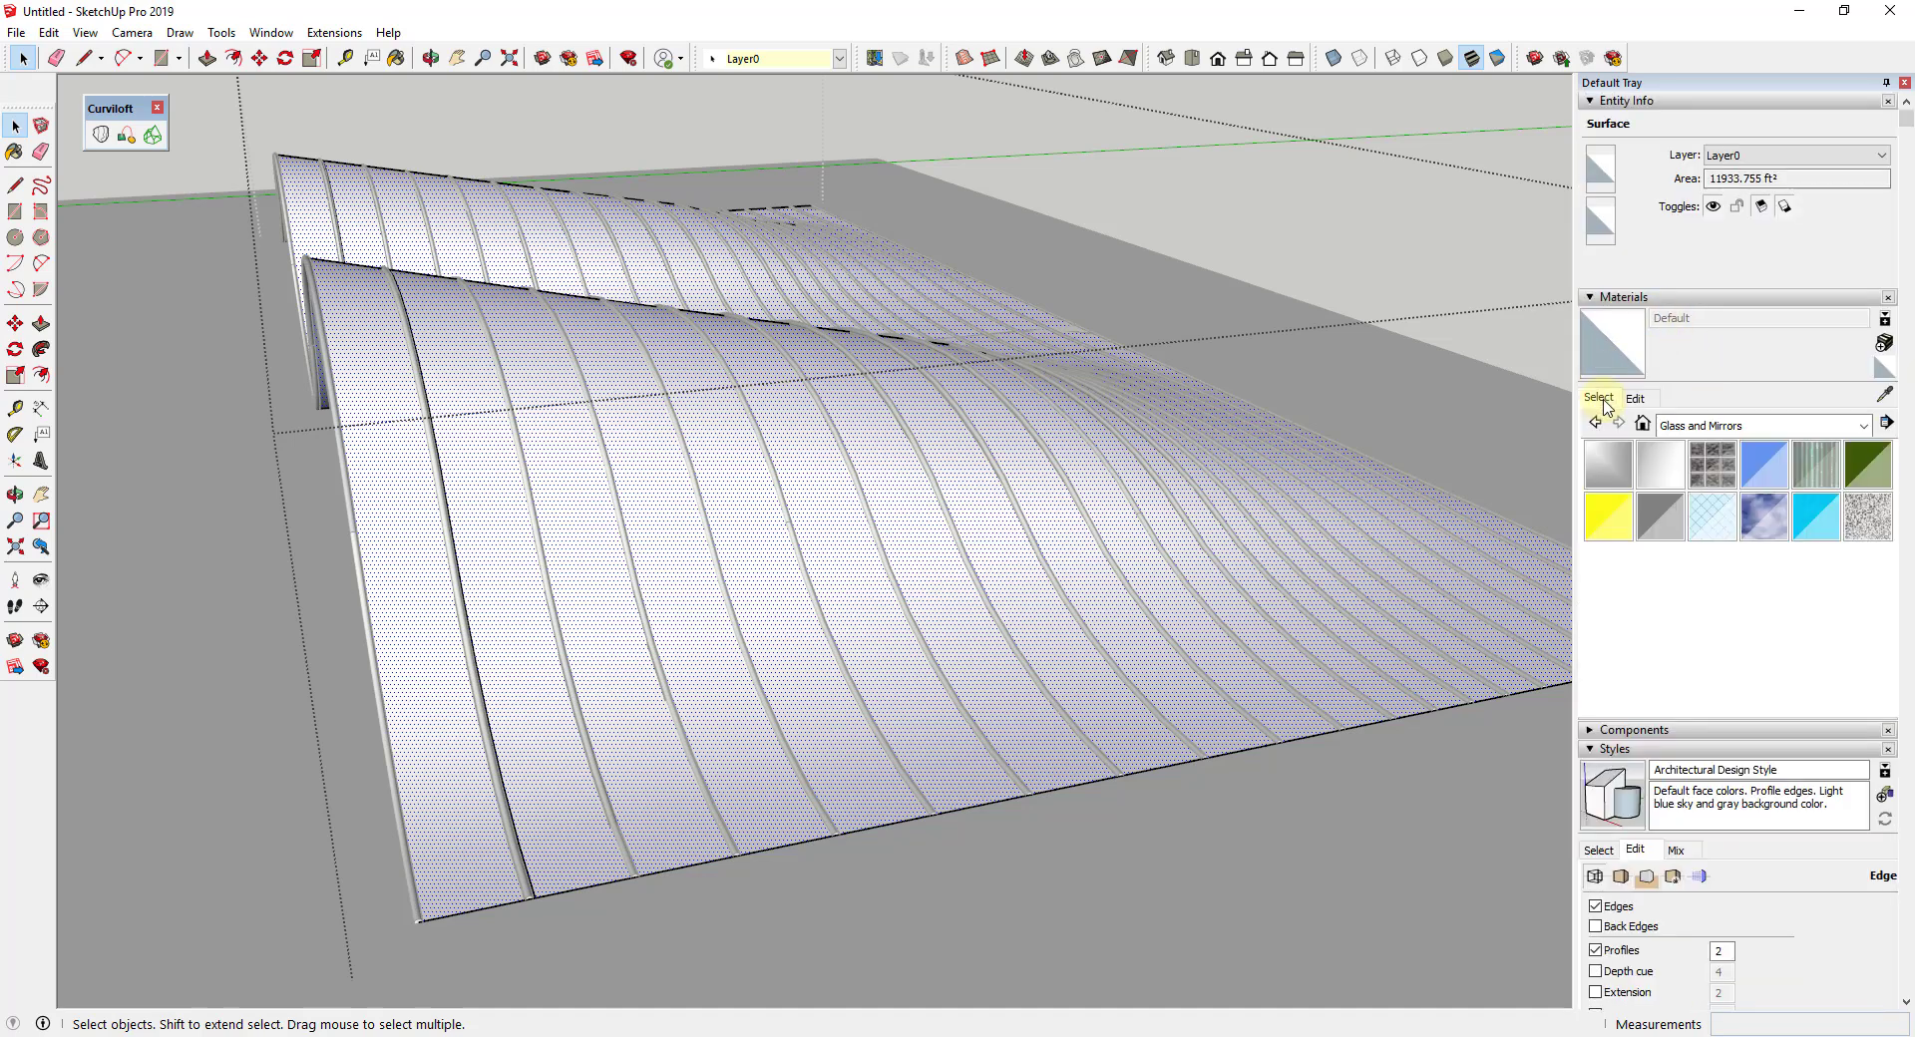
click(1660, 517)
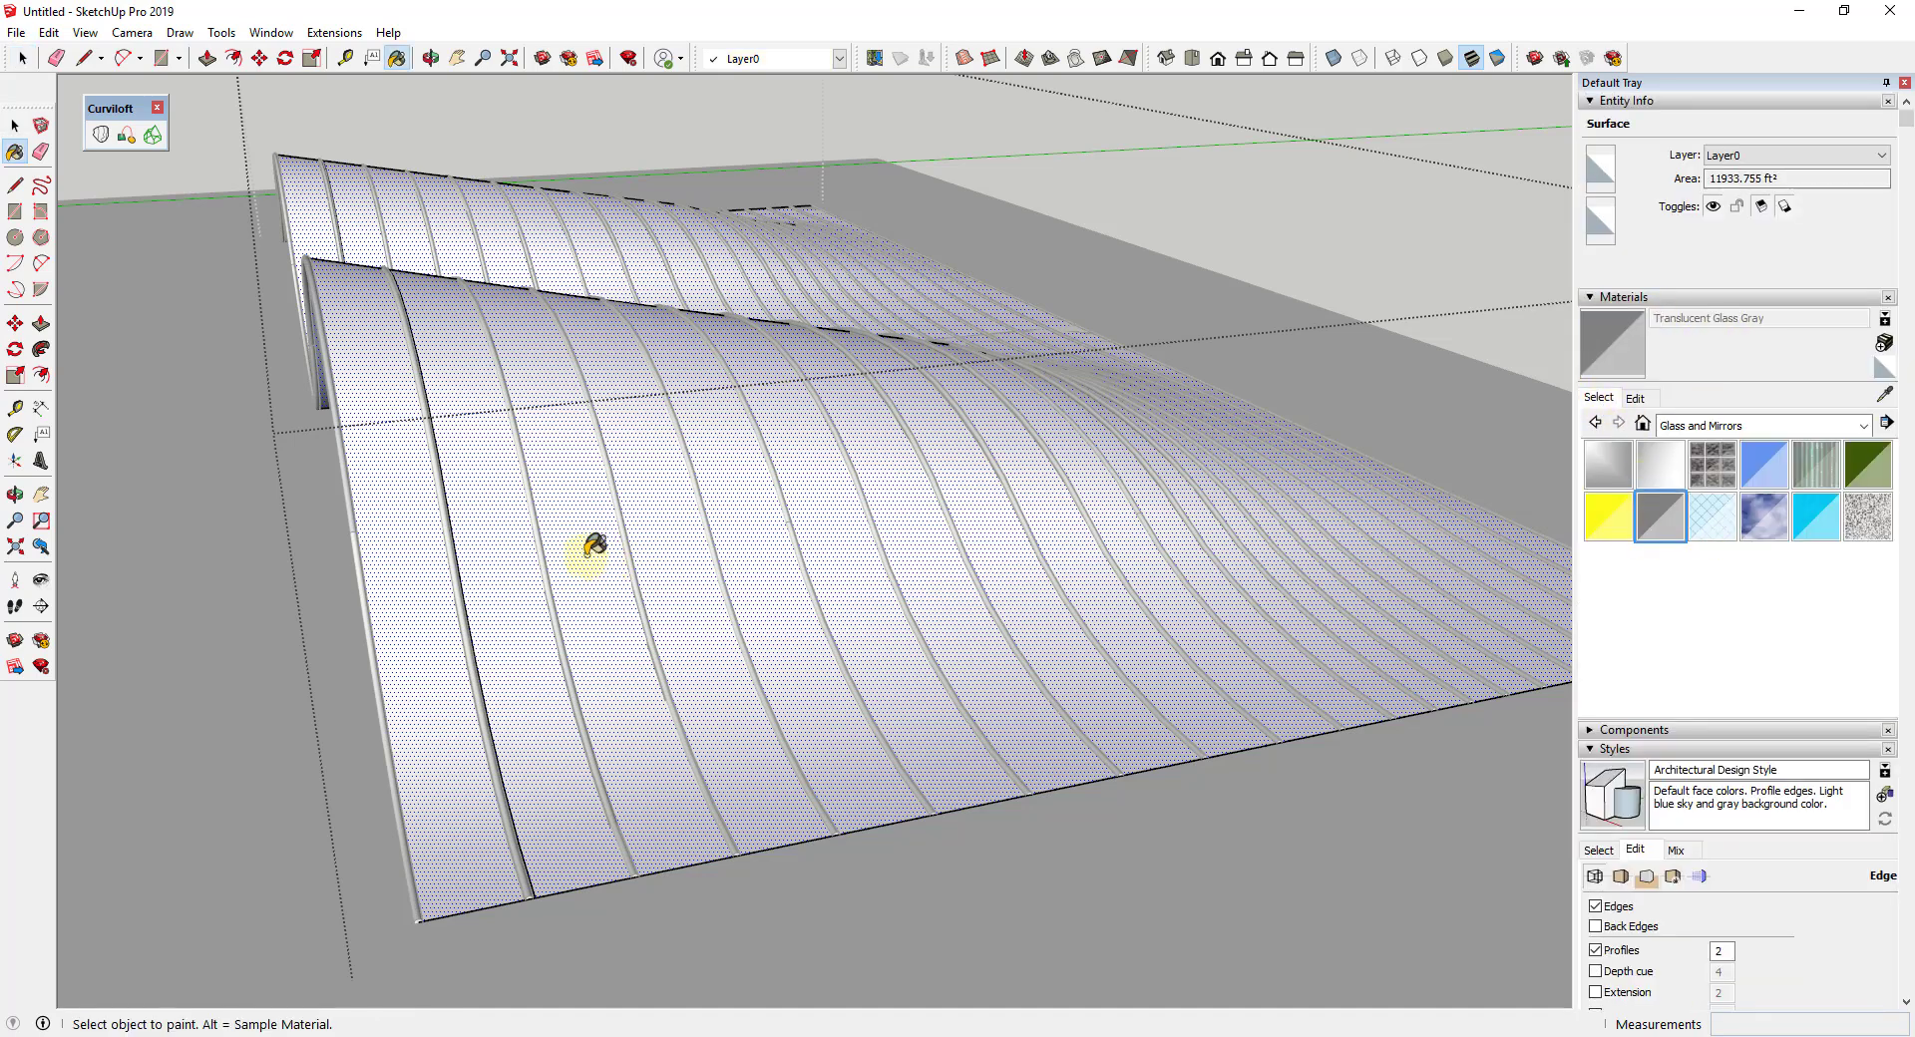
click(580, 549)
Raise the roof glass material's opacity to 90, darken its color to near black, and leave the roof group
click(1634, 398)
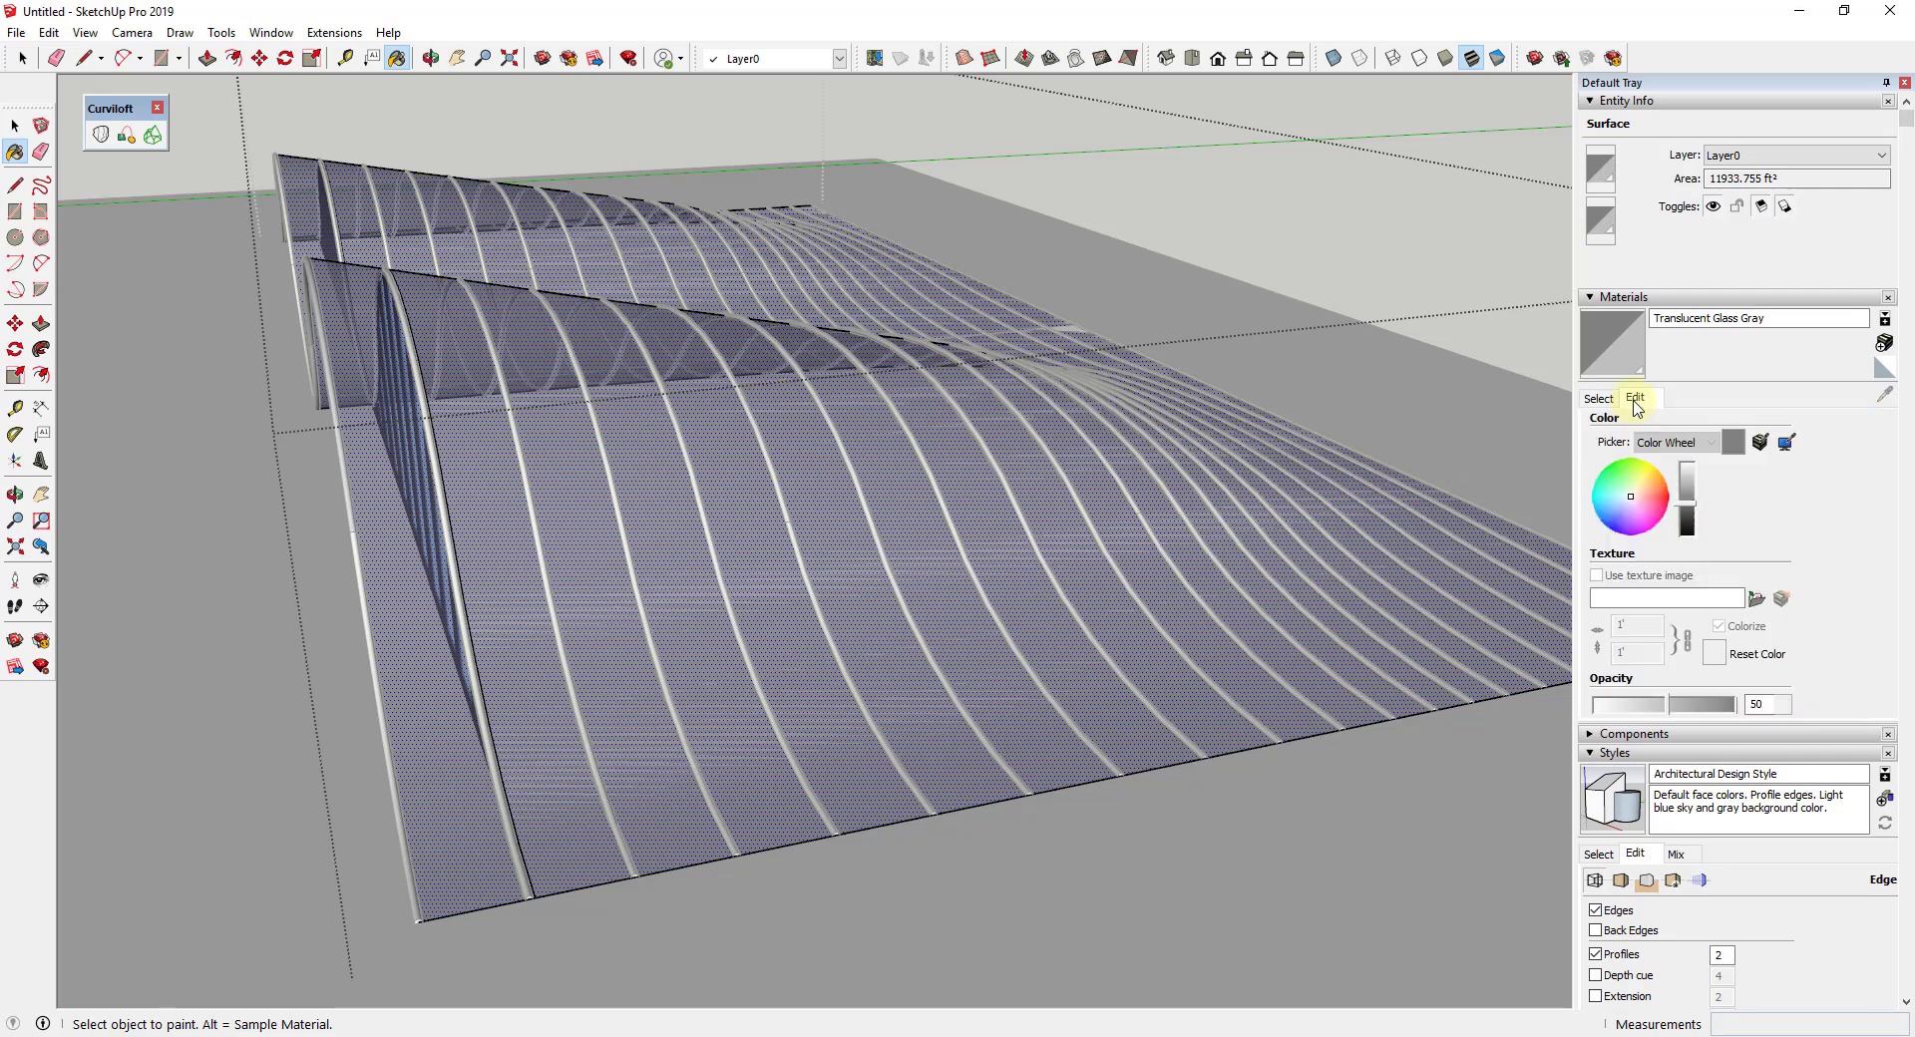
drag(1673, 710, 1719, 710)
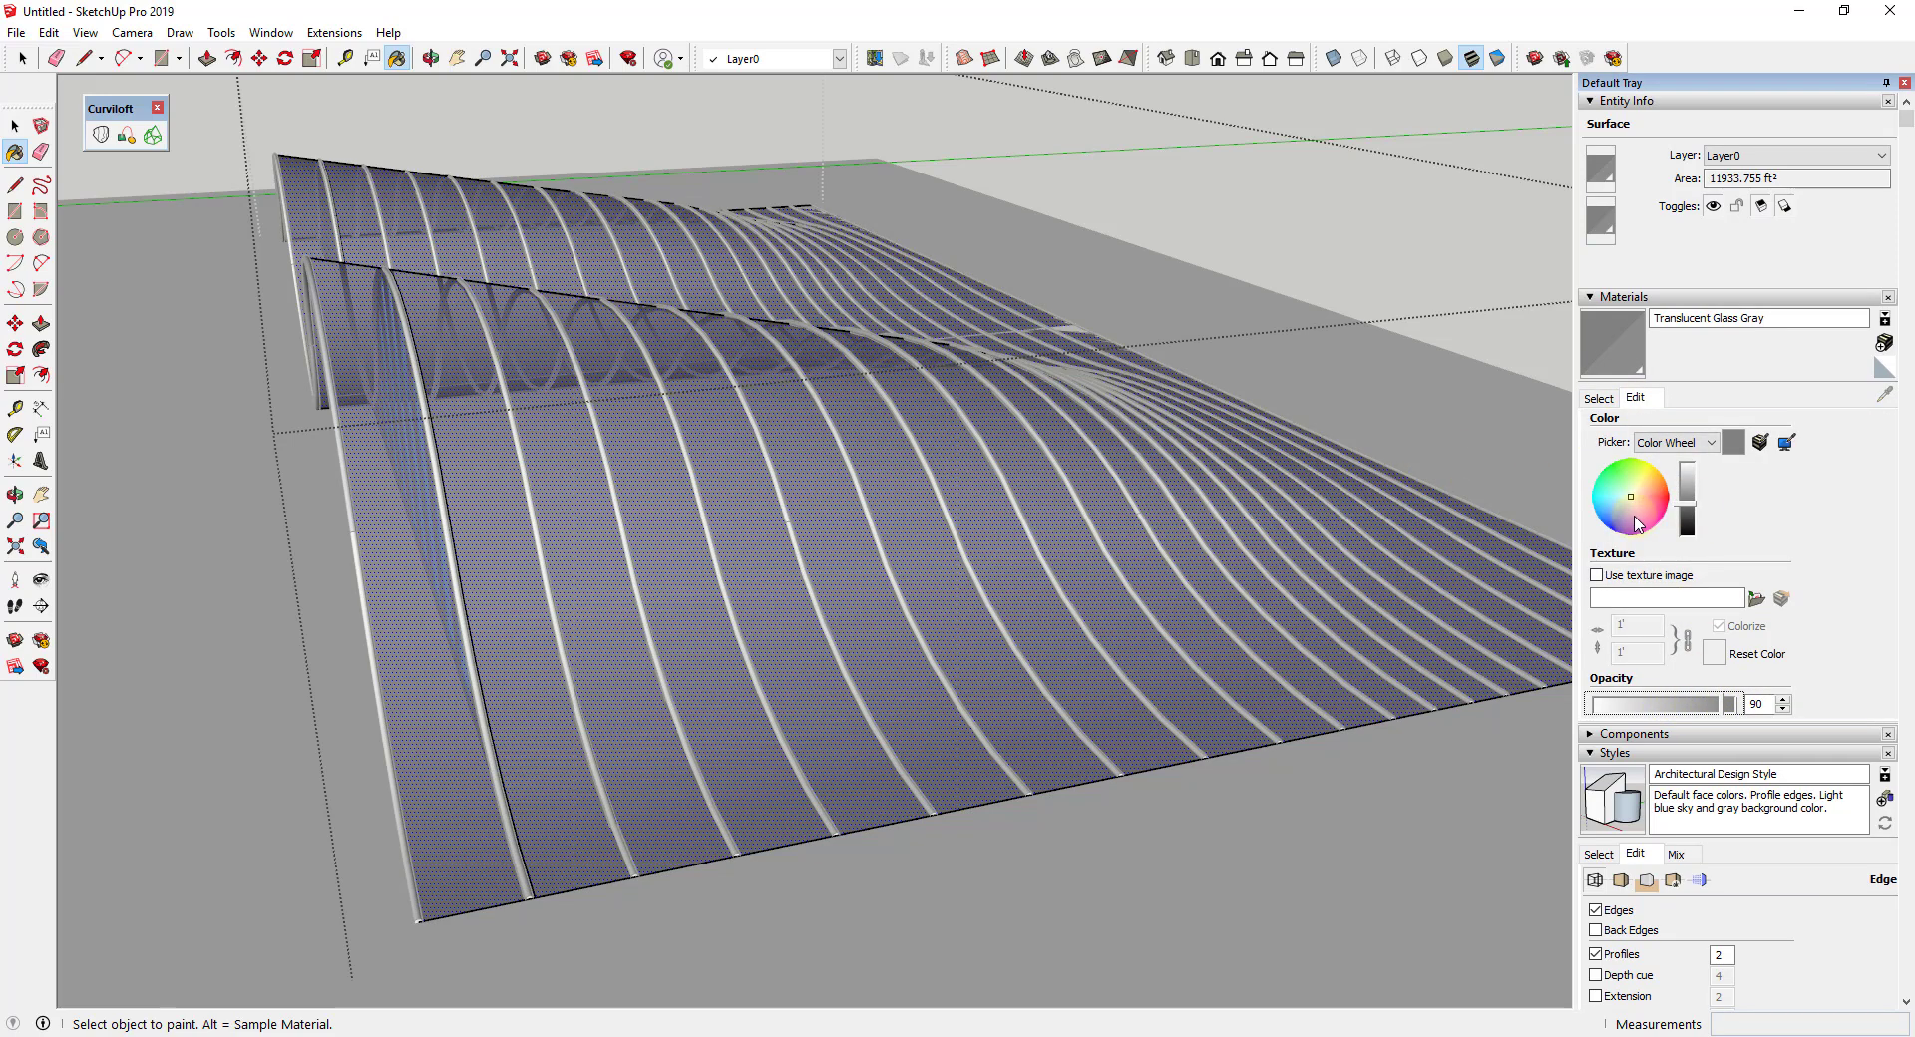
drag(1691, 508, 1689, 532)
click(1459, 254)
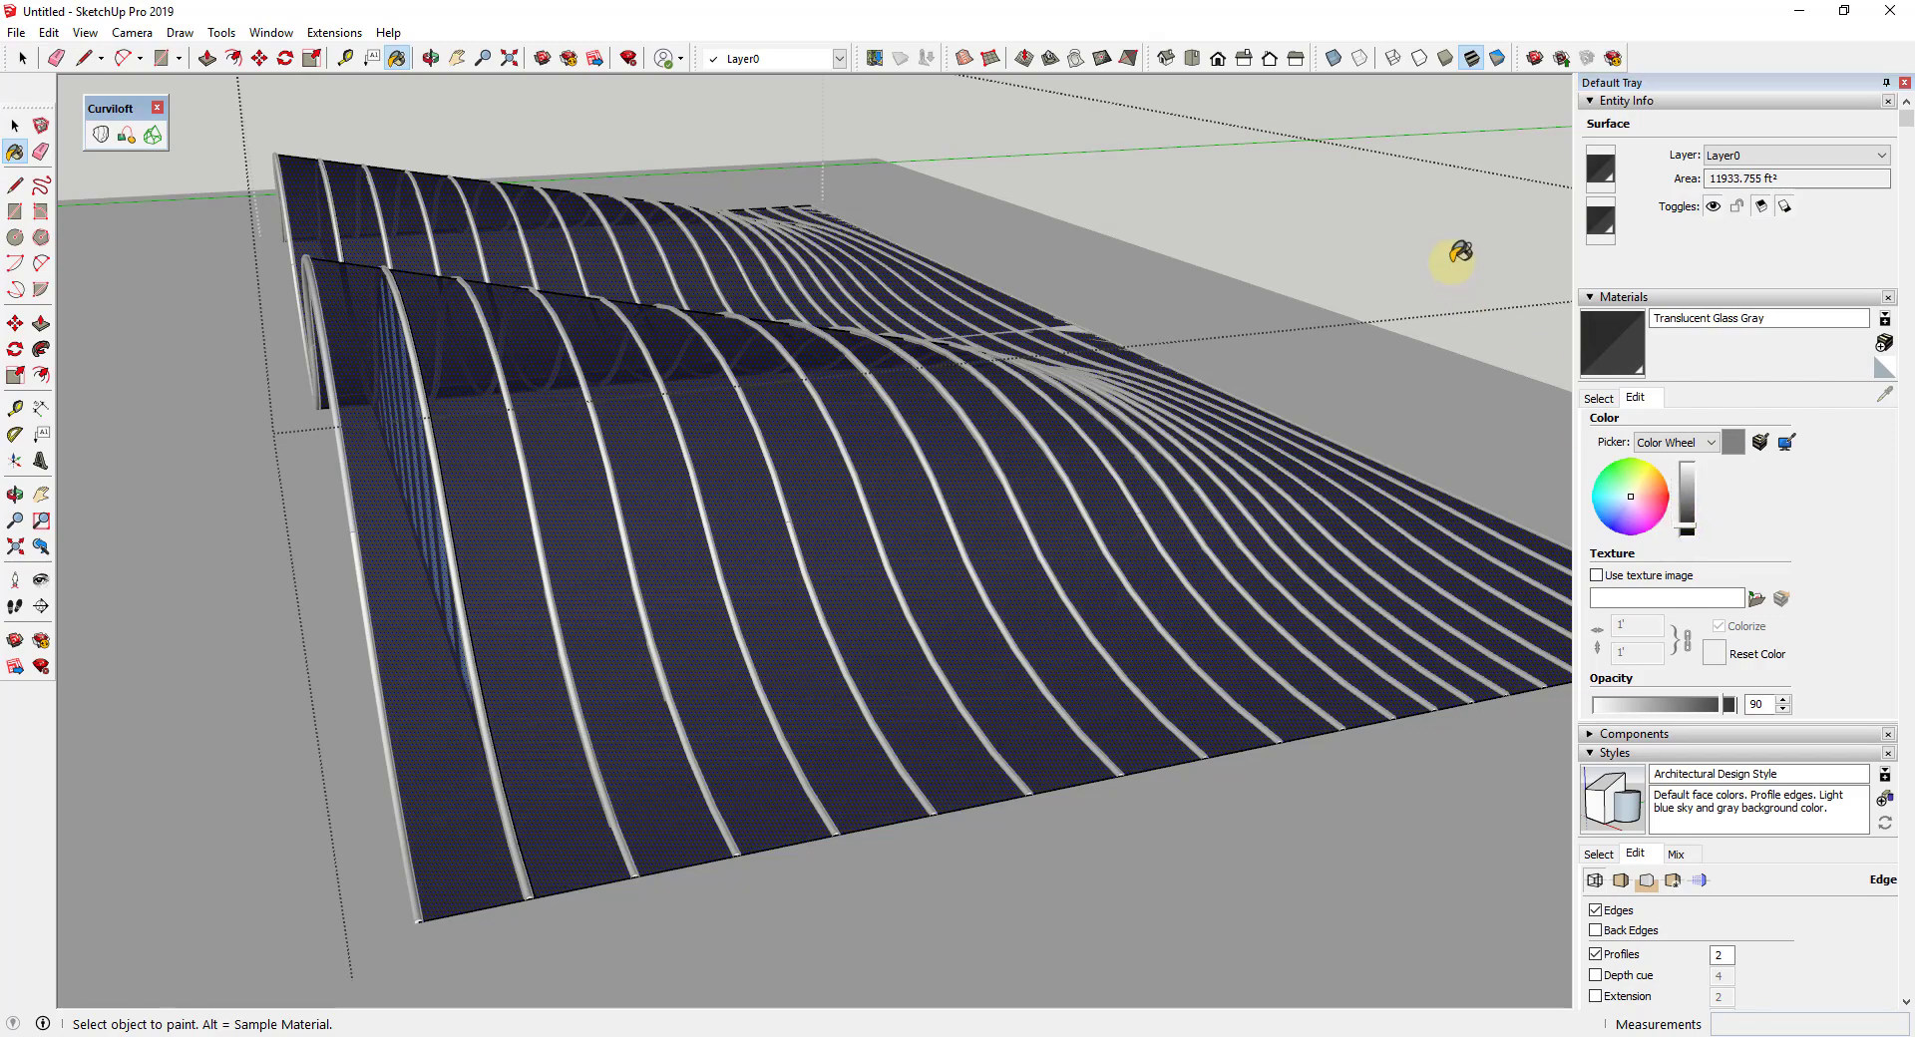
key(space)
Examine the dark glass roof, its white ribs and the glazed front arches from several angles
scroll(1456, 261, down, 8)
mouse_move(1017, 309)
middle_down()
mouse_move(997, 398)
mouse_move(1318, 380)
mouse_move(884, 359)
mouse_move(1244, 432)
mouse_move(991, 556)
mouse_move(925, 516)
mouse_move(1210, 419)
middle_up()
scroll(1216, 428, up, 4)
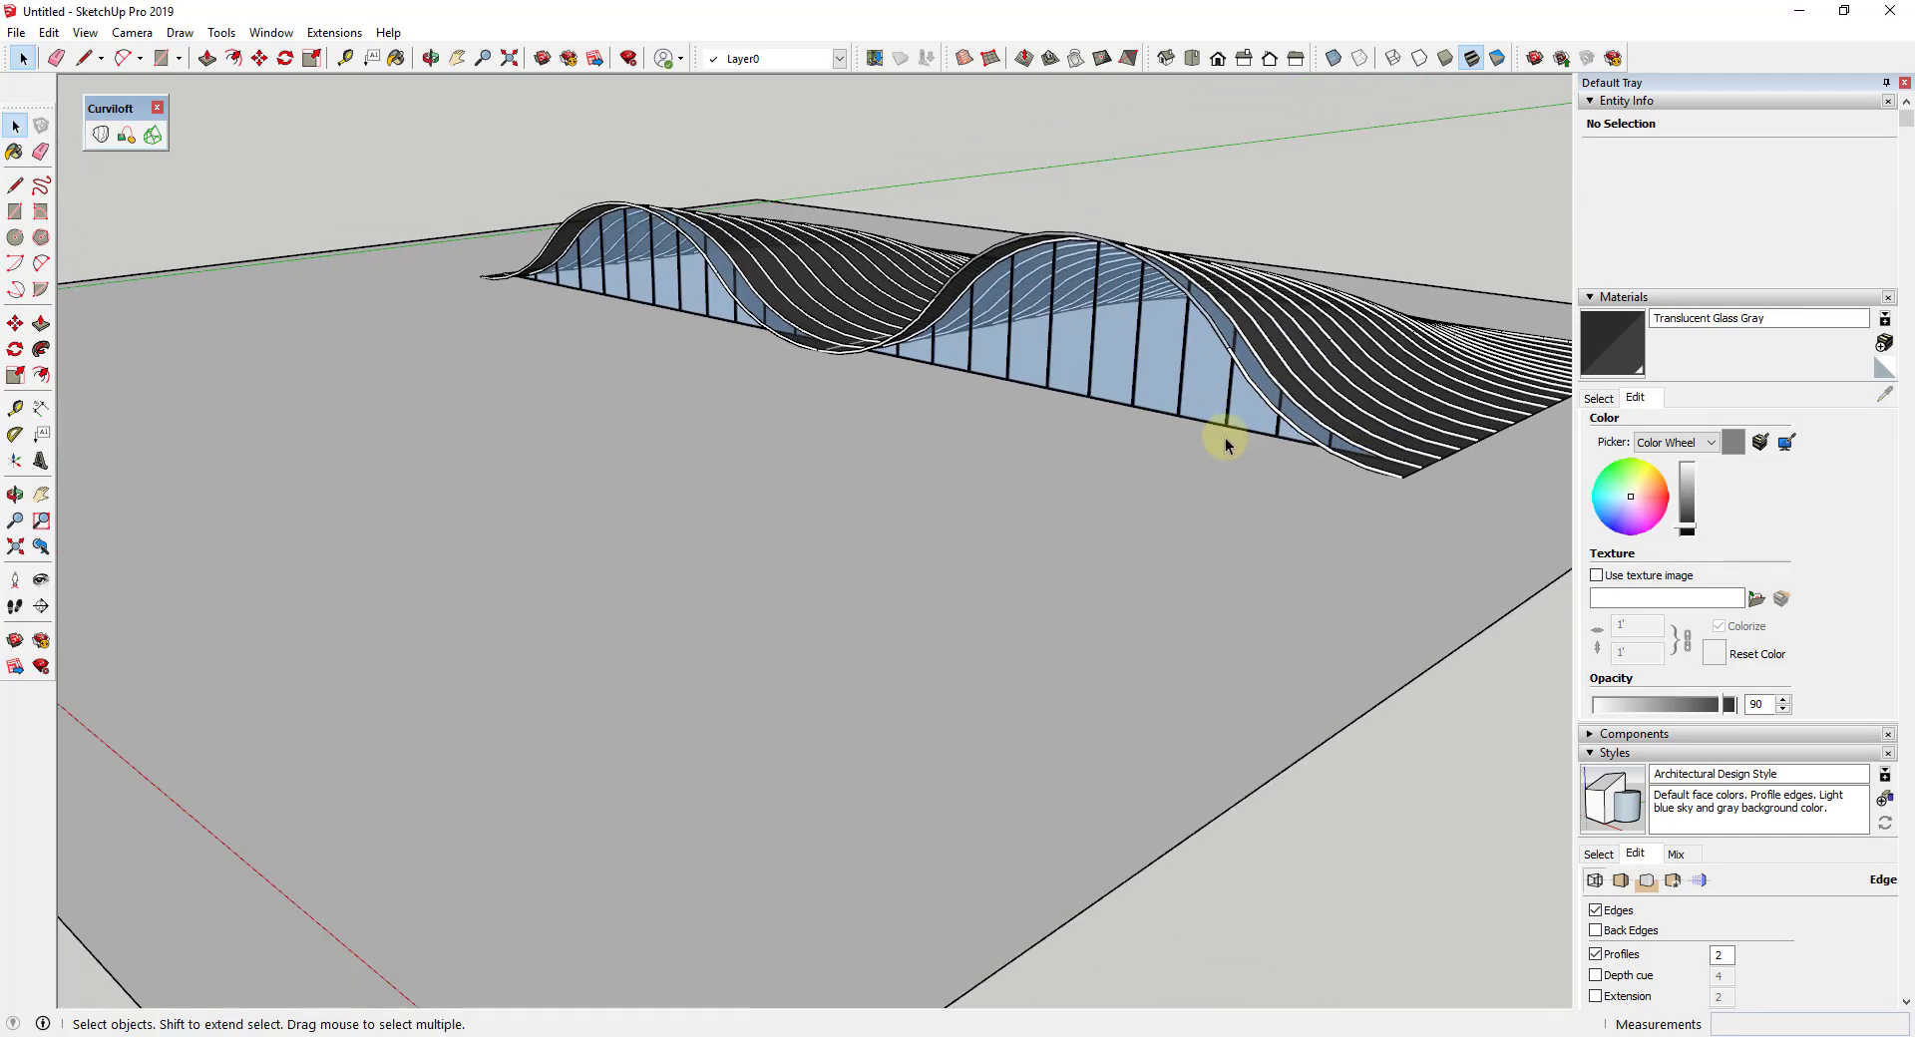
mouse_move(1090, 392)
middle_down()
mouse_move(1056, 534)
mouse_move(1145, 541)
middle_up()
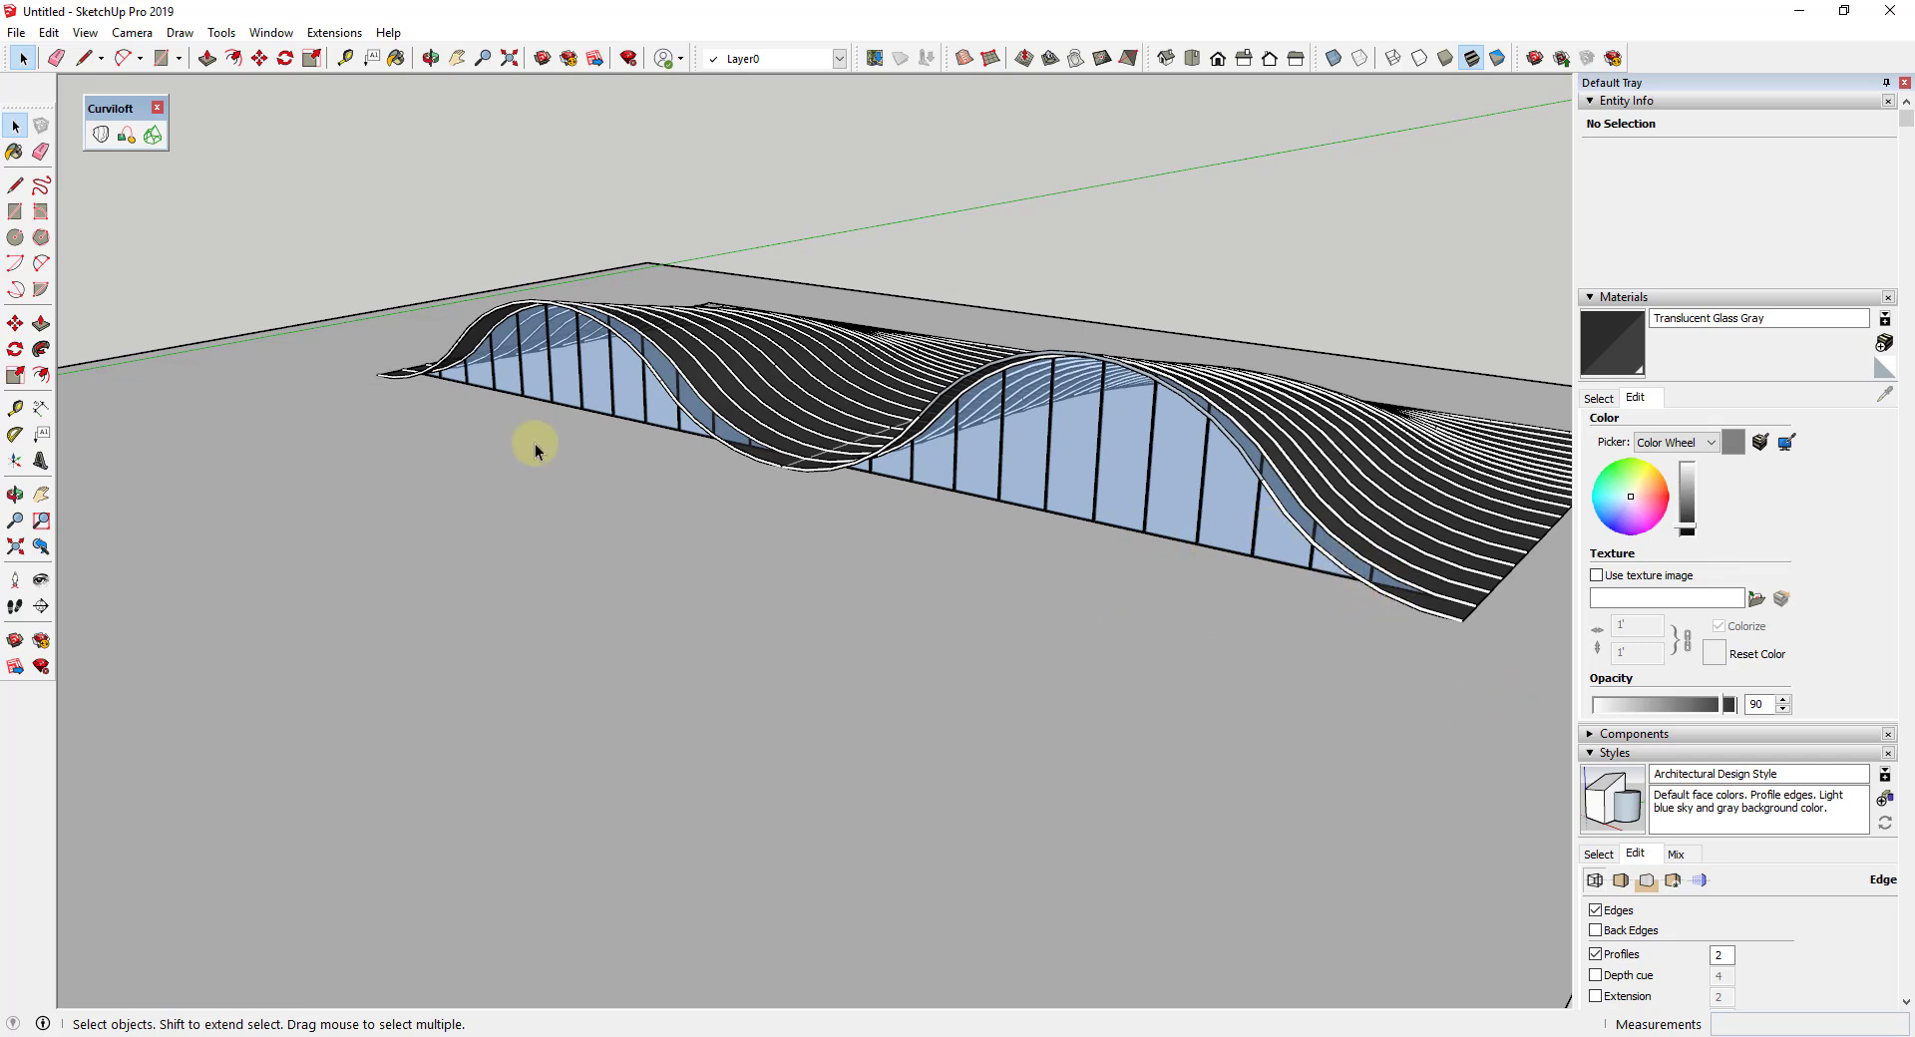
scroll(560, 483, down, 2)
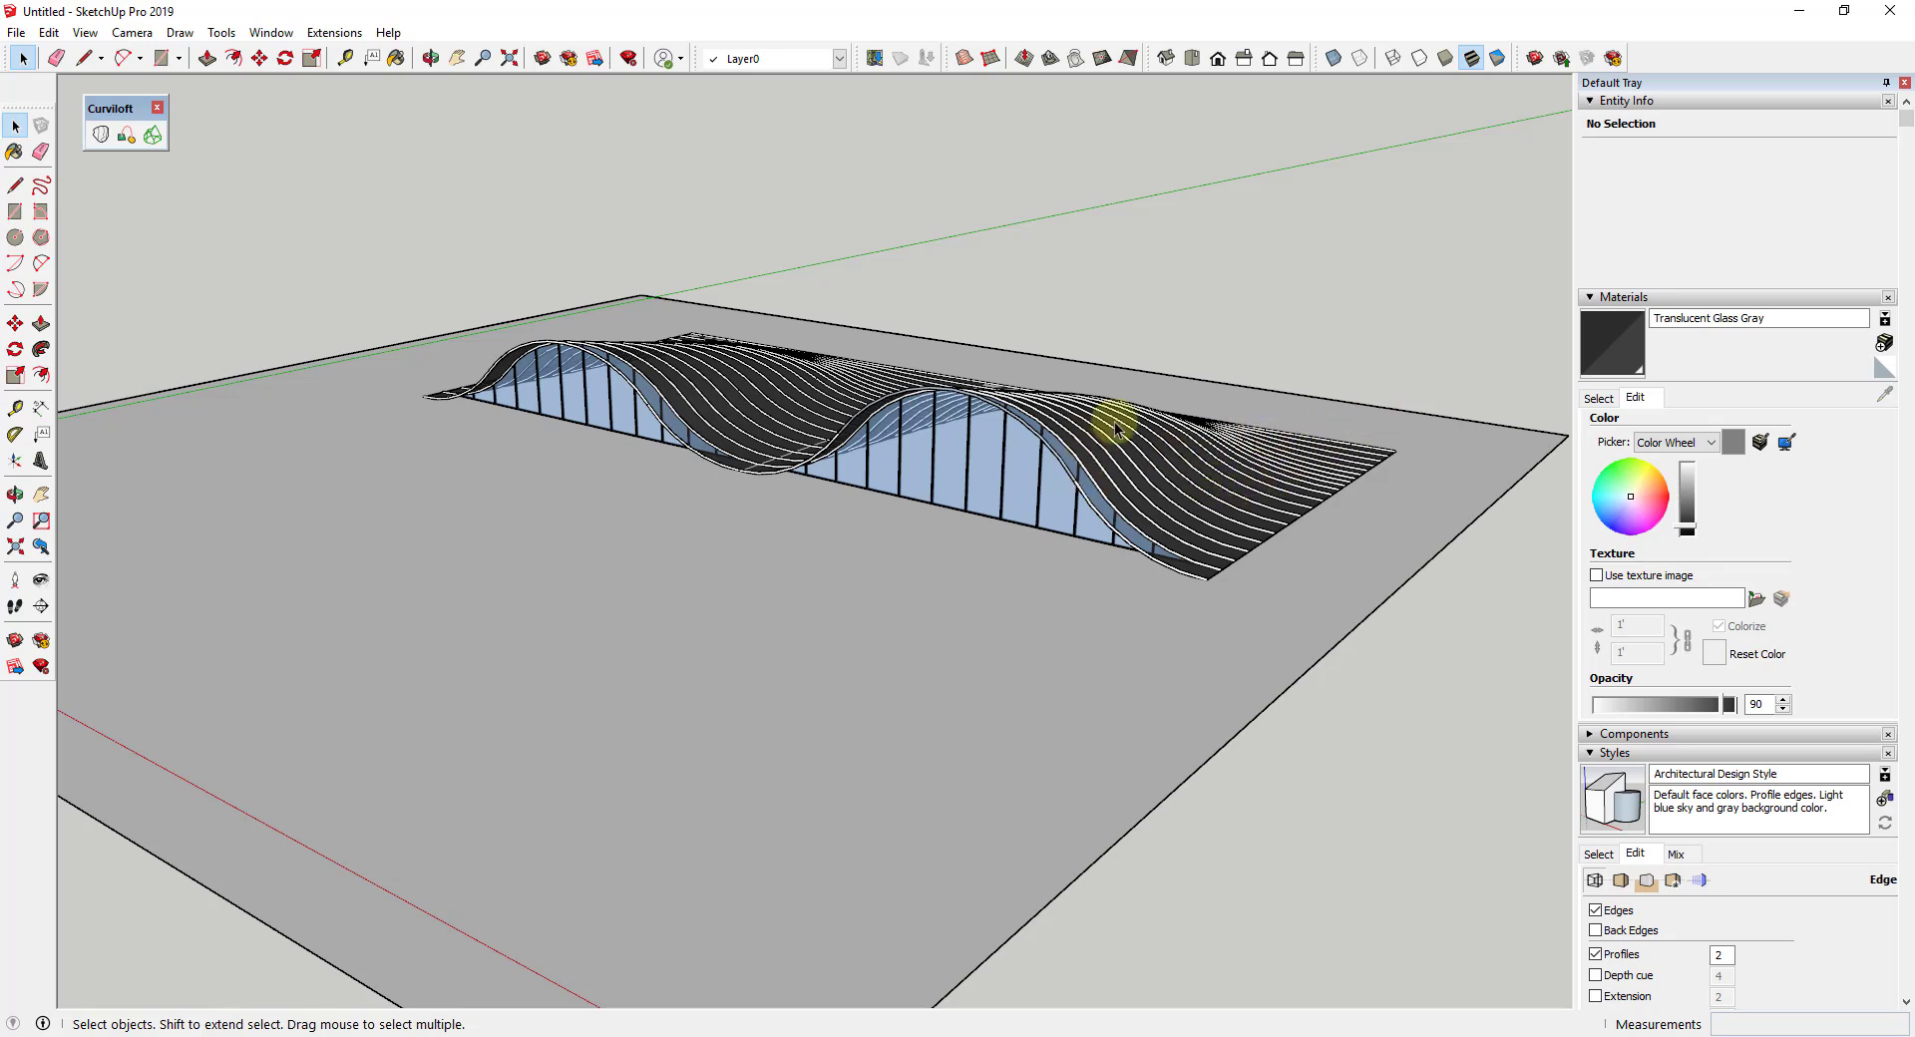
mouse_move(1275, 463)
middle_down()
mouse_move(896, 648)
mouse_move(856, 431)
mouse_move(799, 290)
middle_up()
scroll(867, 291, up, 2)
scroll(888, 230, down, 2)
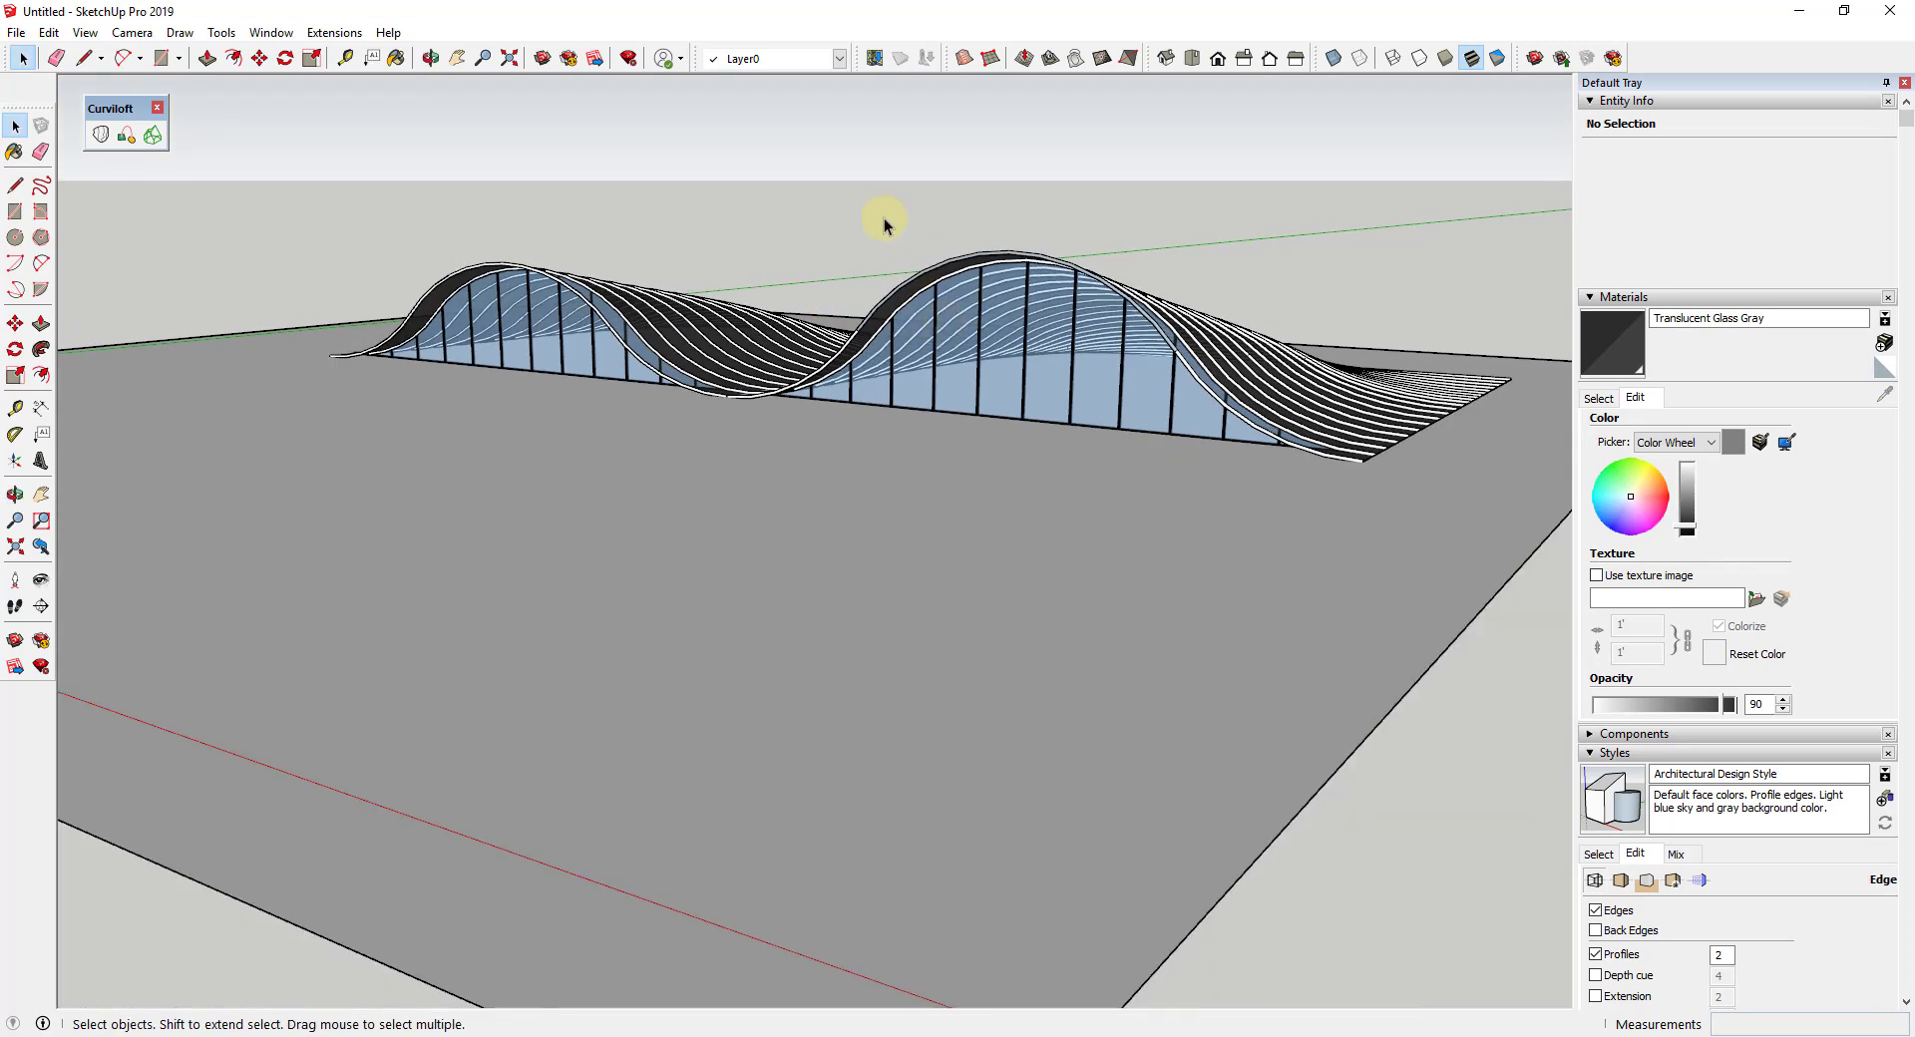
scroll(963, 254, up, 3)
scroll(1073, 329, up, 1)
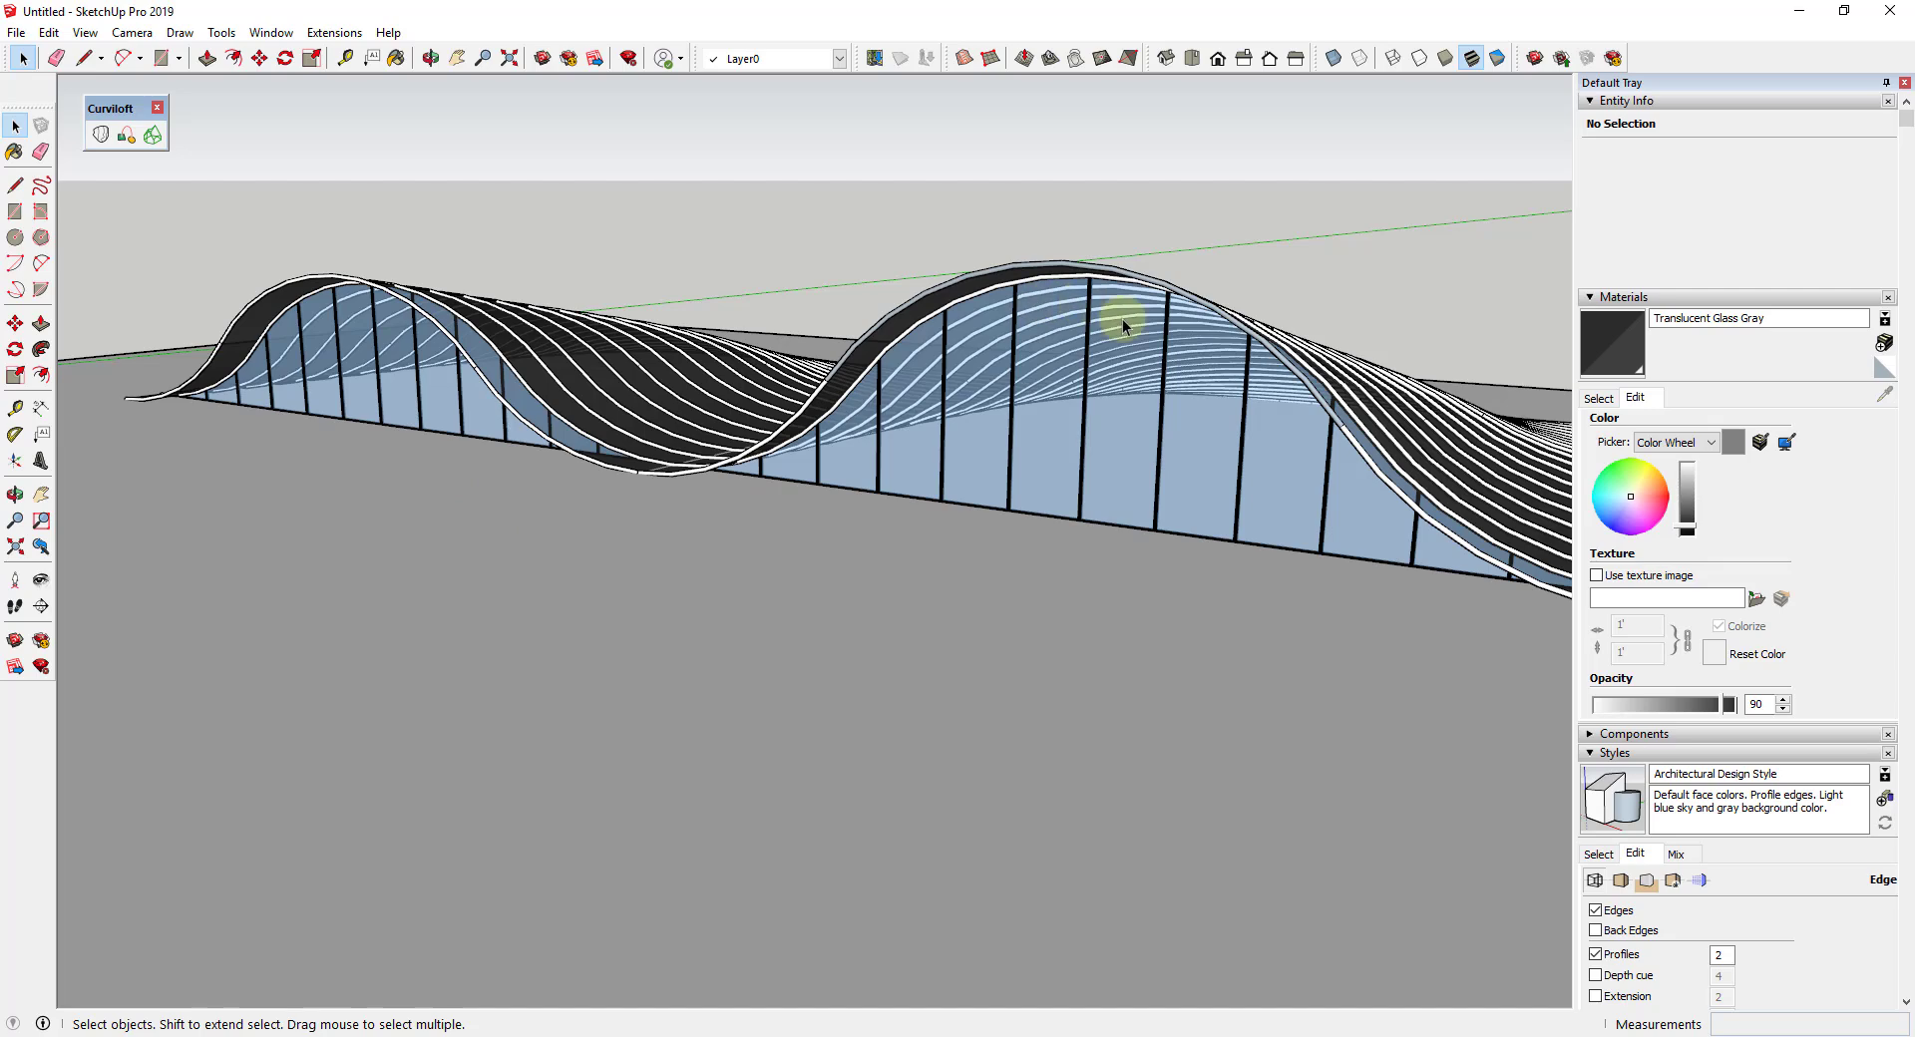
Reverse the faces of the selected tube surface along the front arch inside the rib group, and leave the group
double_click(1323, 403)
triple_click(1322, 403)
click(1322, 403)
right_click(1322, 398)
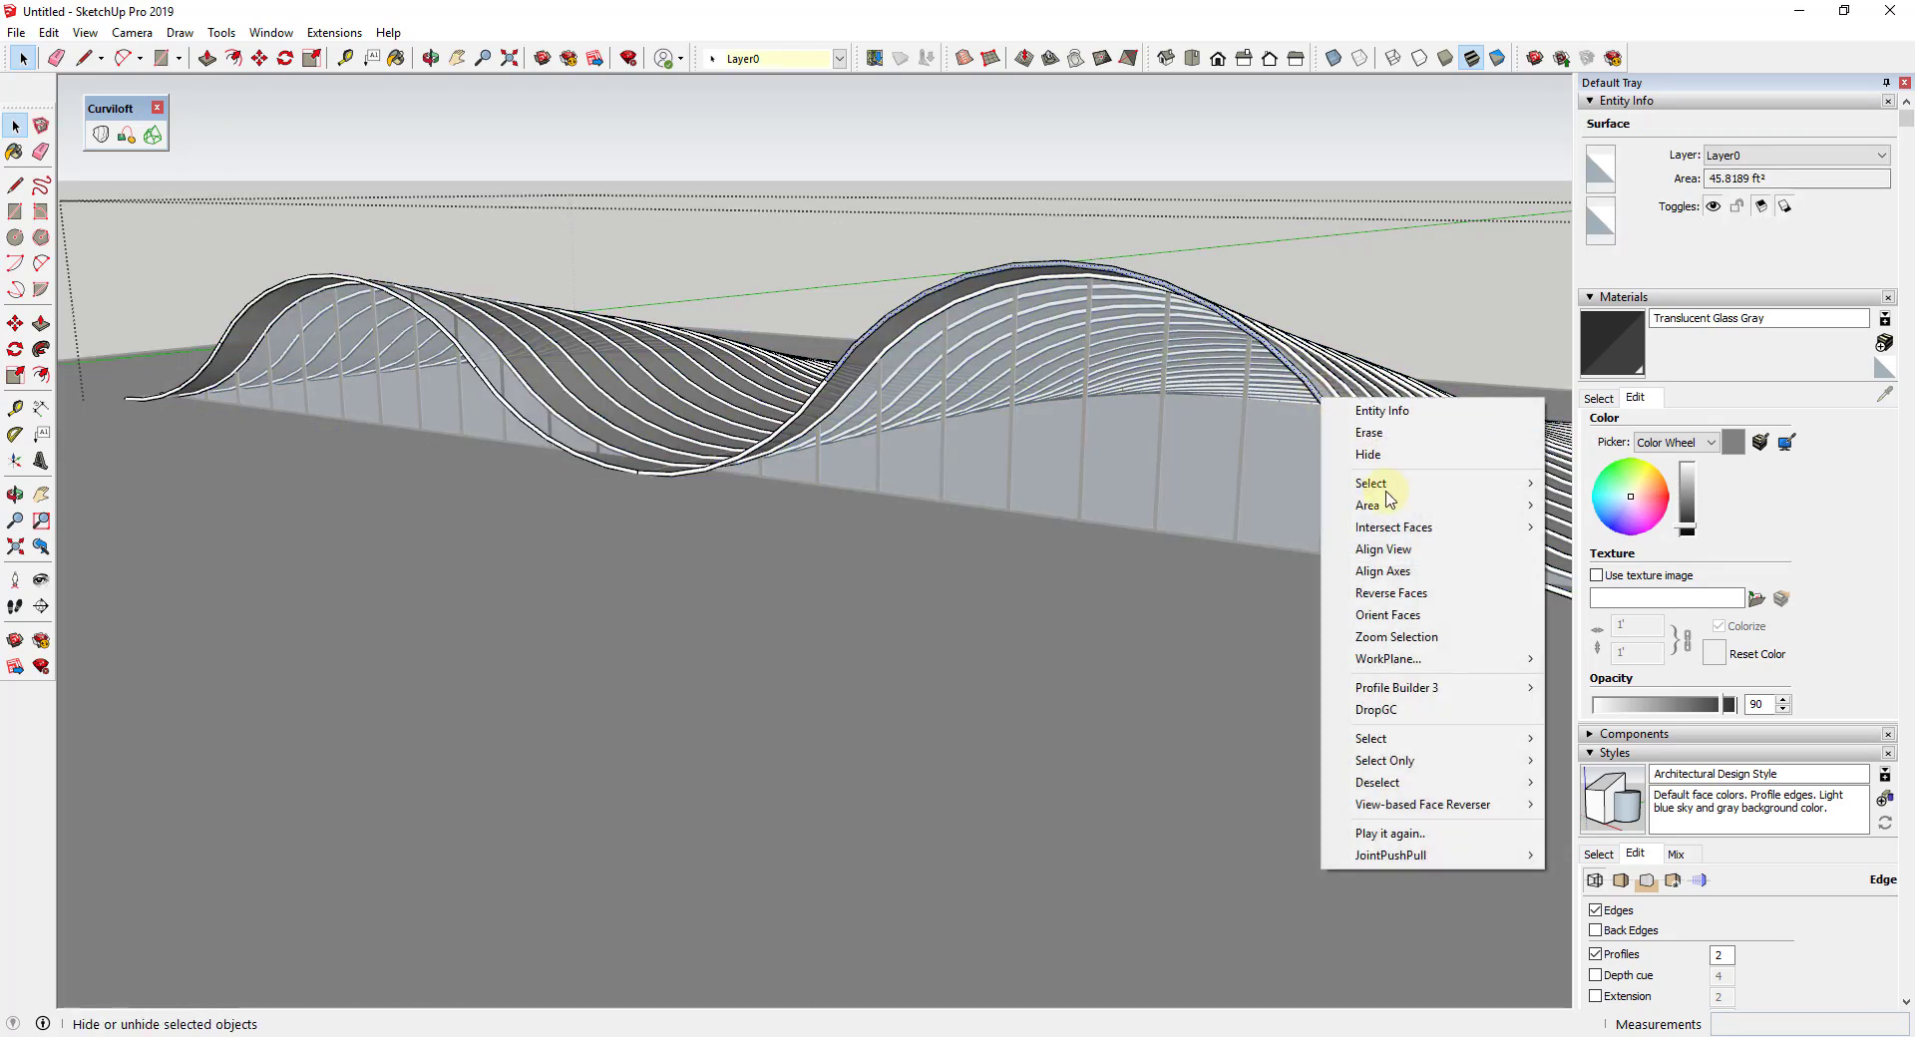
click(1403, 596)
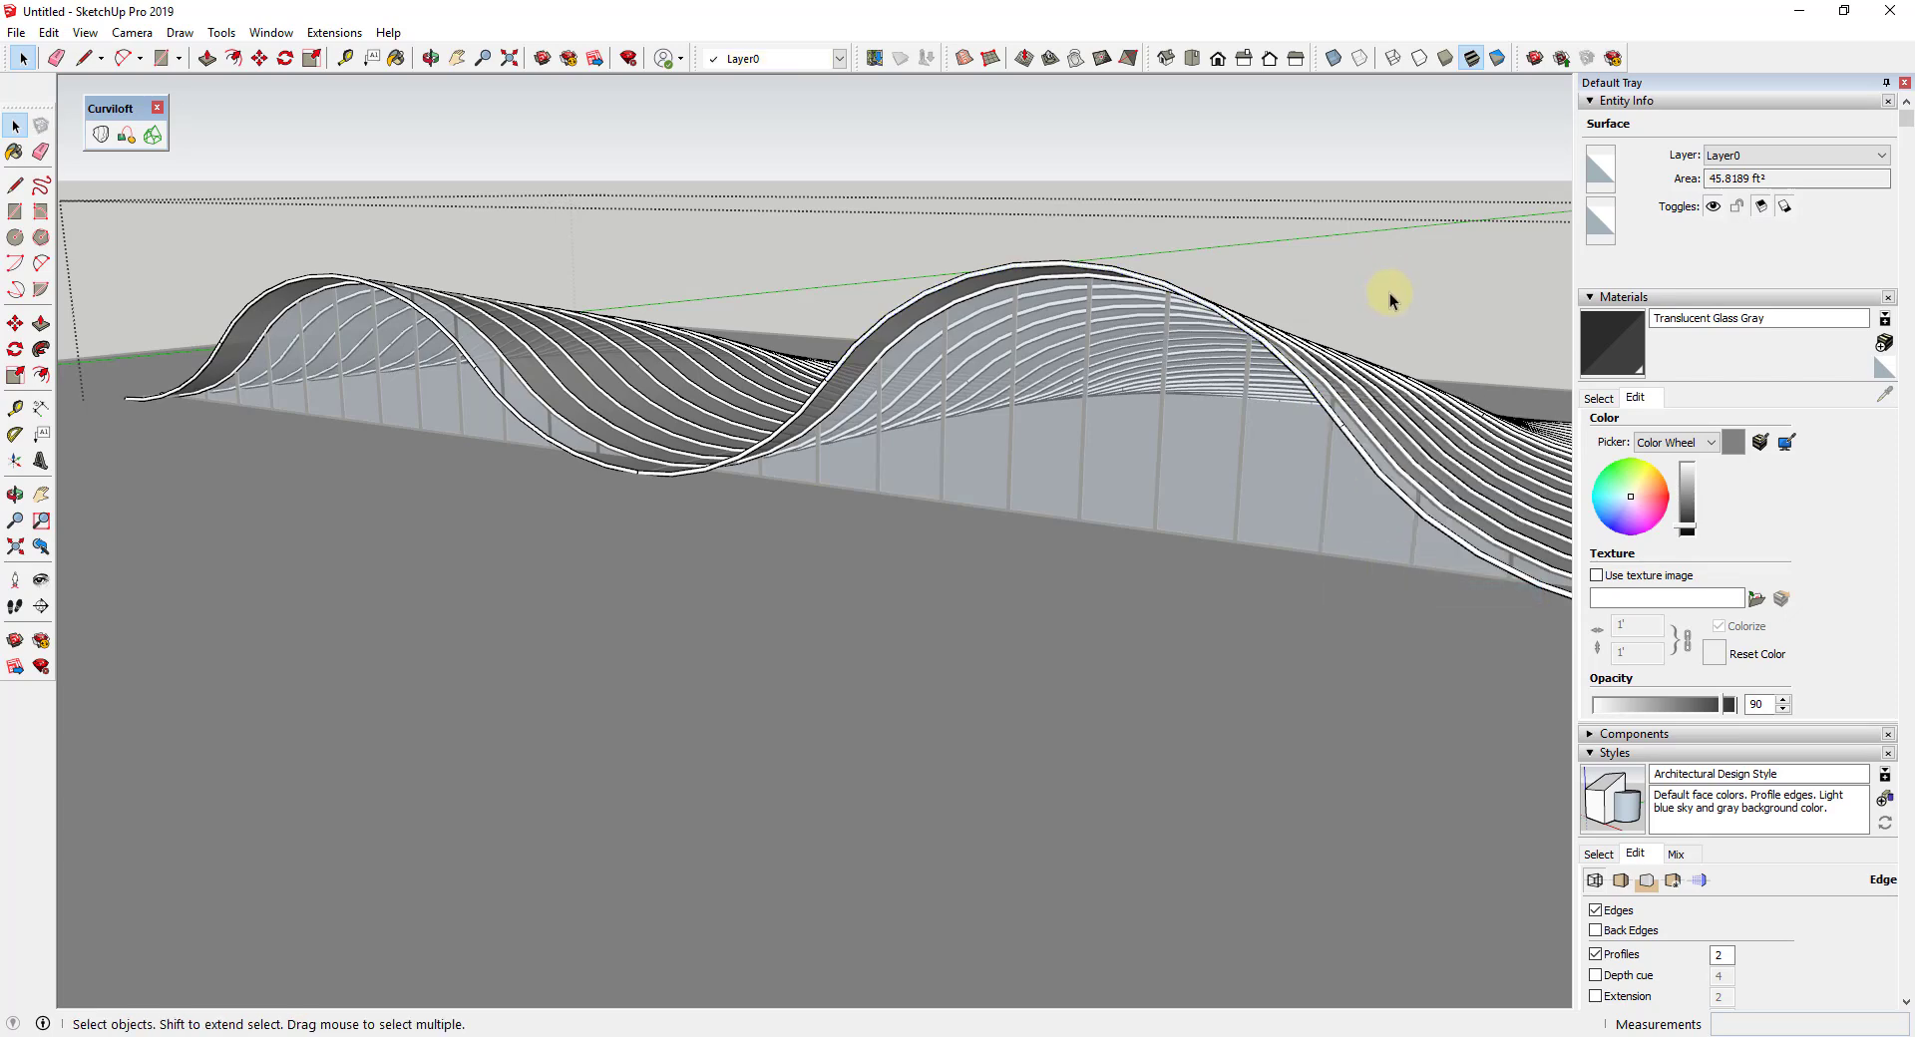
click(1392, 300)
mouse_move(1355, 209)
middle_down()
mouse_move(1120, 307)
mouse_move(1103, 406)
mouse_move(1064, 384)
mouse_move(1013, 411)
middle_up()
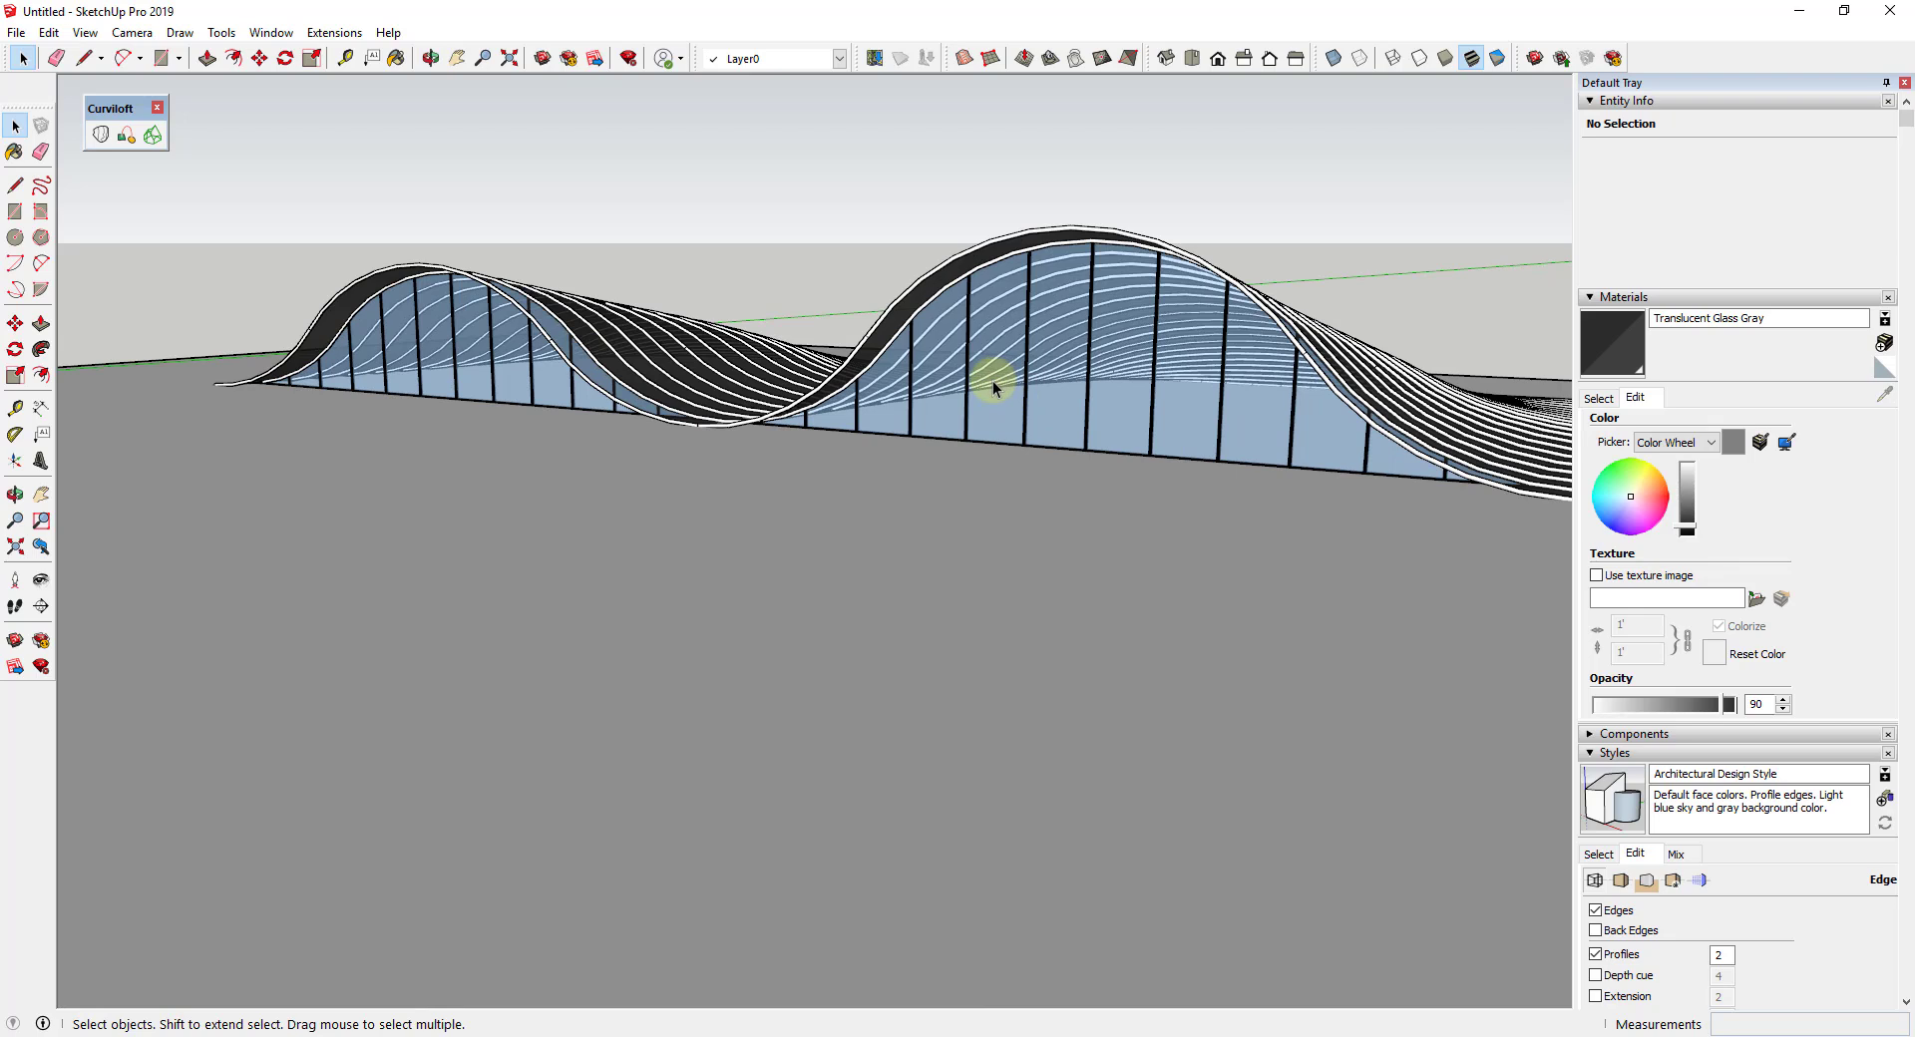